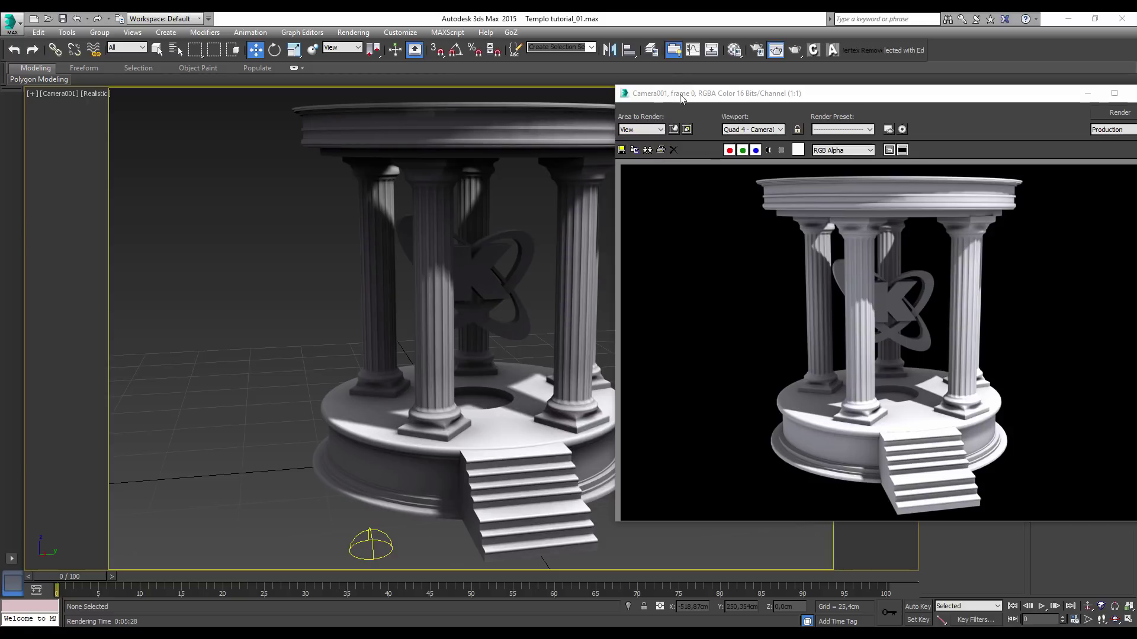
# Move the rendered preview window aside to clear the way for a new empty scene
pyautogui.moveTo(686, 95); pyautogui.dragTo(669, 96)
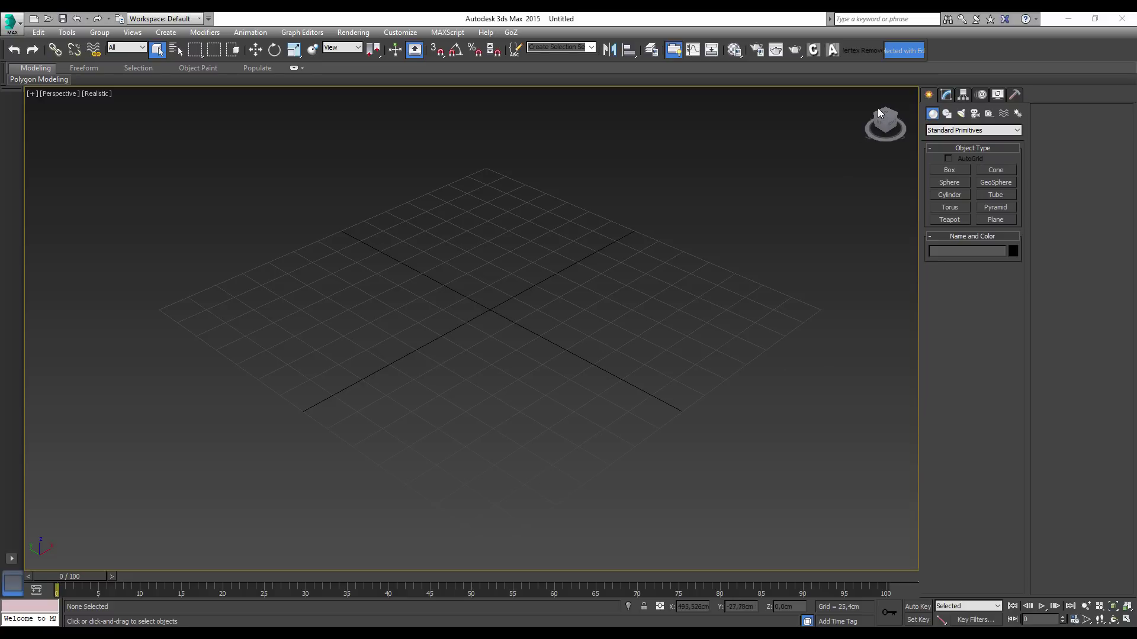
# Choose the Line spline tool with Corner as the initial vertex type
pyautogui.click(950, 118)
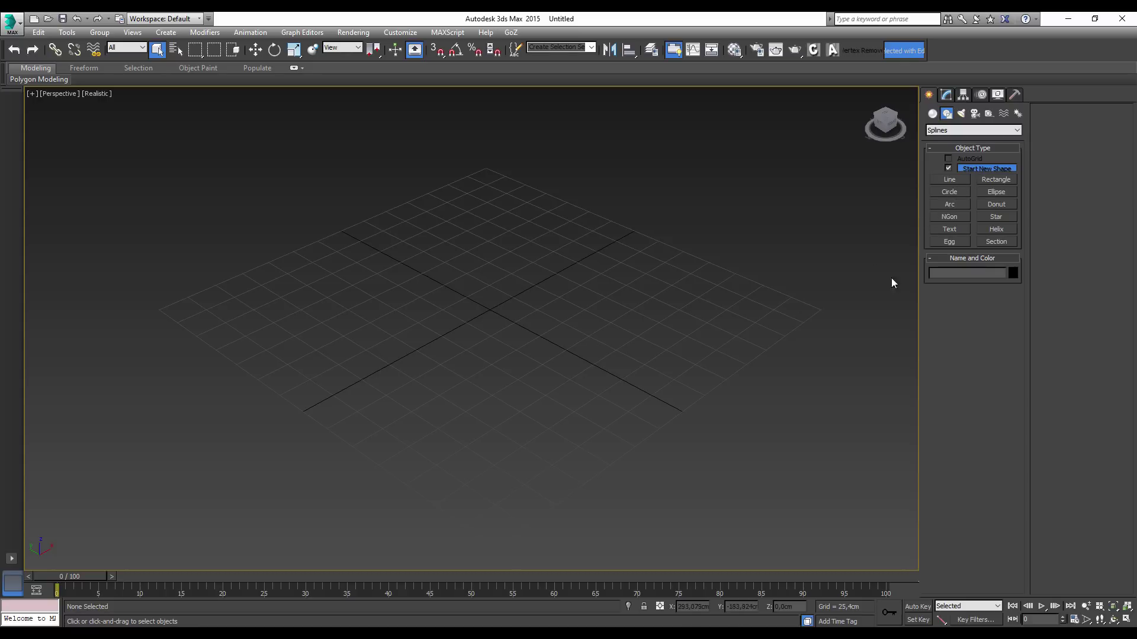
pyautogui.click(958, 182)
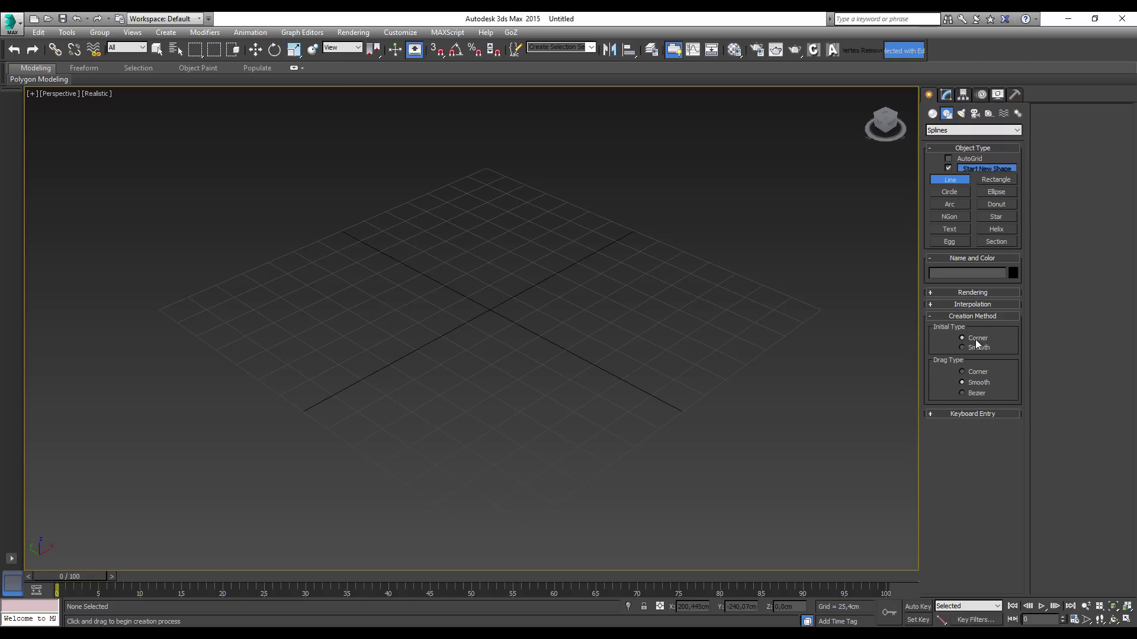
pyautogui.click(977, 347)
# Place the first eight sharp corner vertices of the zigzag line on the grid
pyautogui.click(752, 308)
pyautogui.click(590, 215)
pyautogui.click(566, 310)
pyautogui.click(682, 326)
pyautogui.click(648, 408)
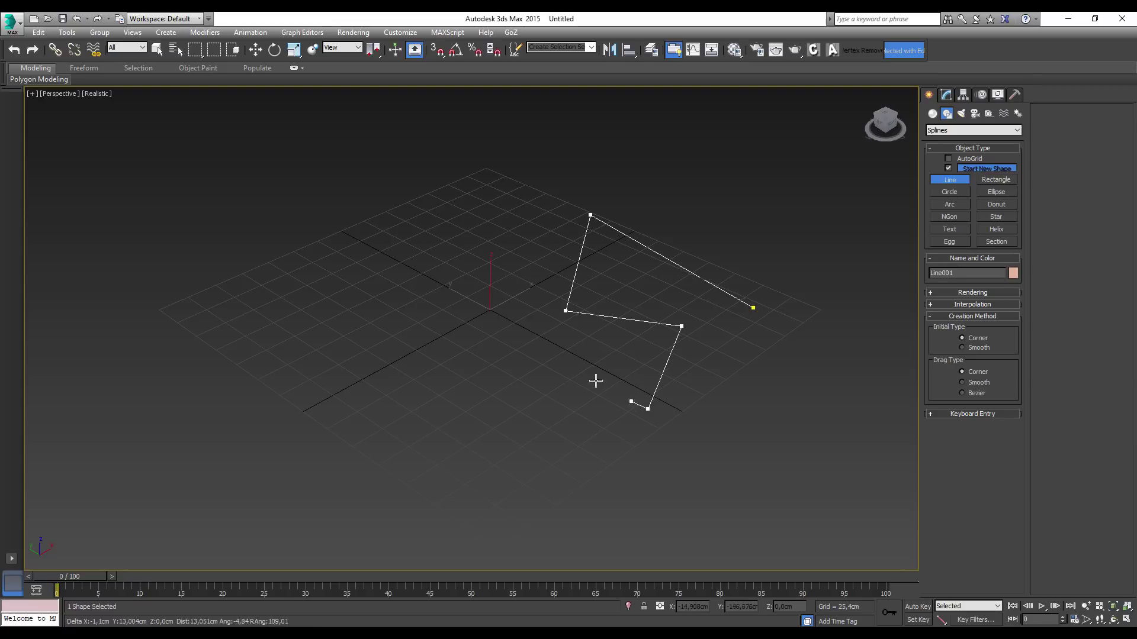
pyautogui.click(517, 351)
pyautogui.click(557, 215)
pyautogui.click(429, 252)
# Add the remaining corners and close the line at its first vertex, answering Sí
pyautogui.click(404, 467)
pyautogui.click(535, 552)
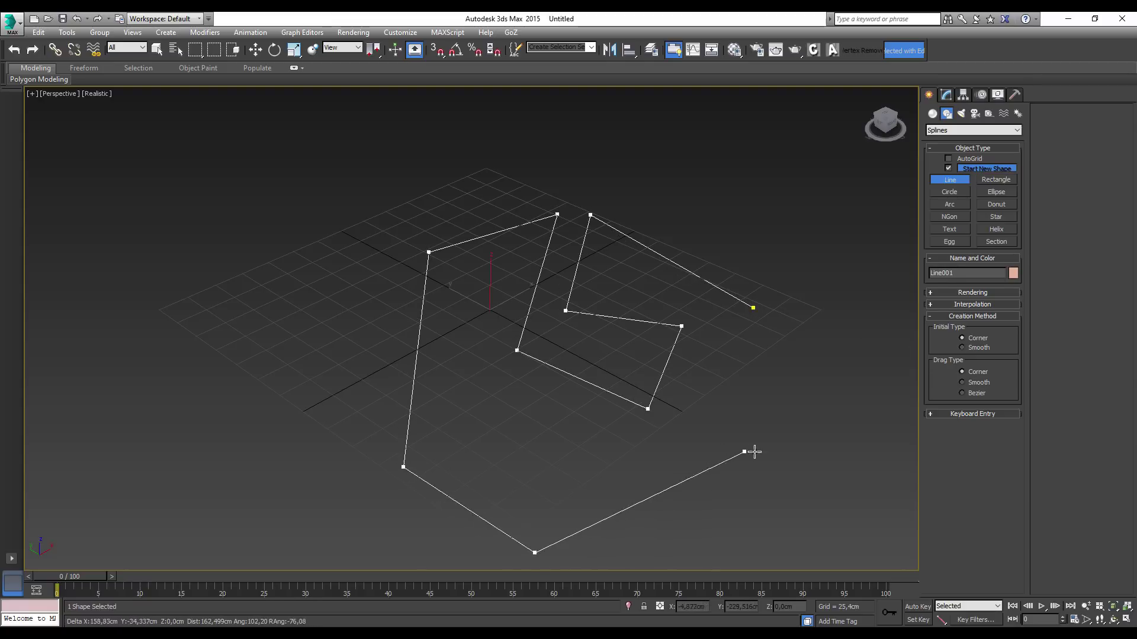
pyautogui.click(756, 452)
pyautogui.click(898, 335)
pyautogui.click(848, 212)
pyautogui.click(802, 359)
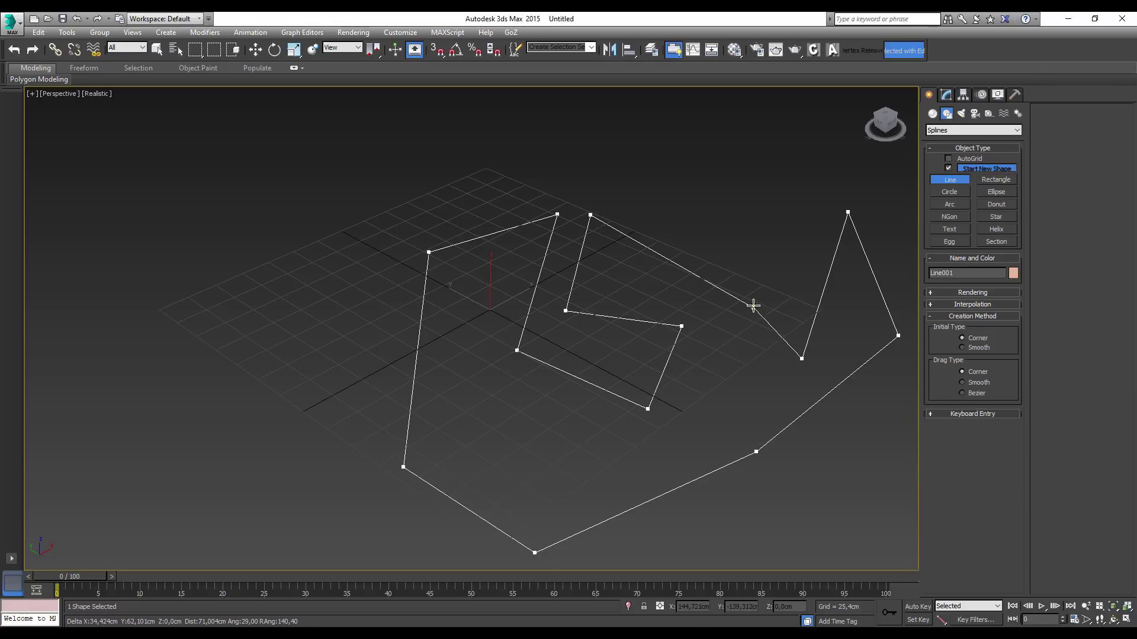
pyautogui.click(753, 308)
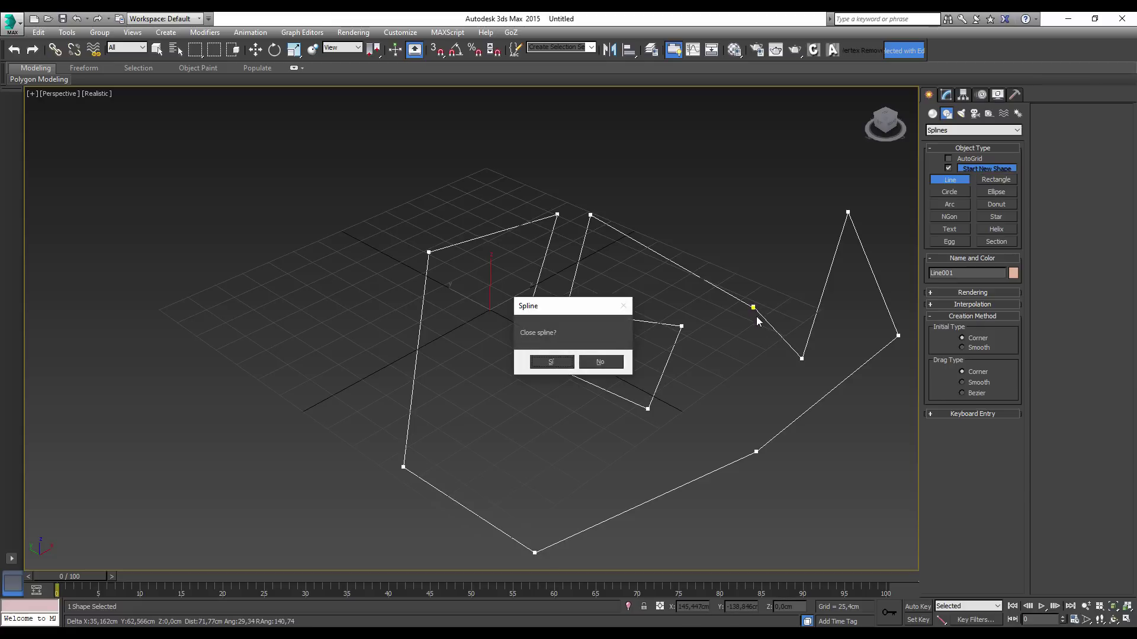
pyautogui.click(552, 362)
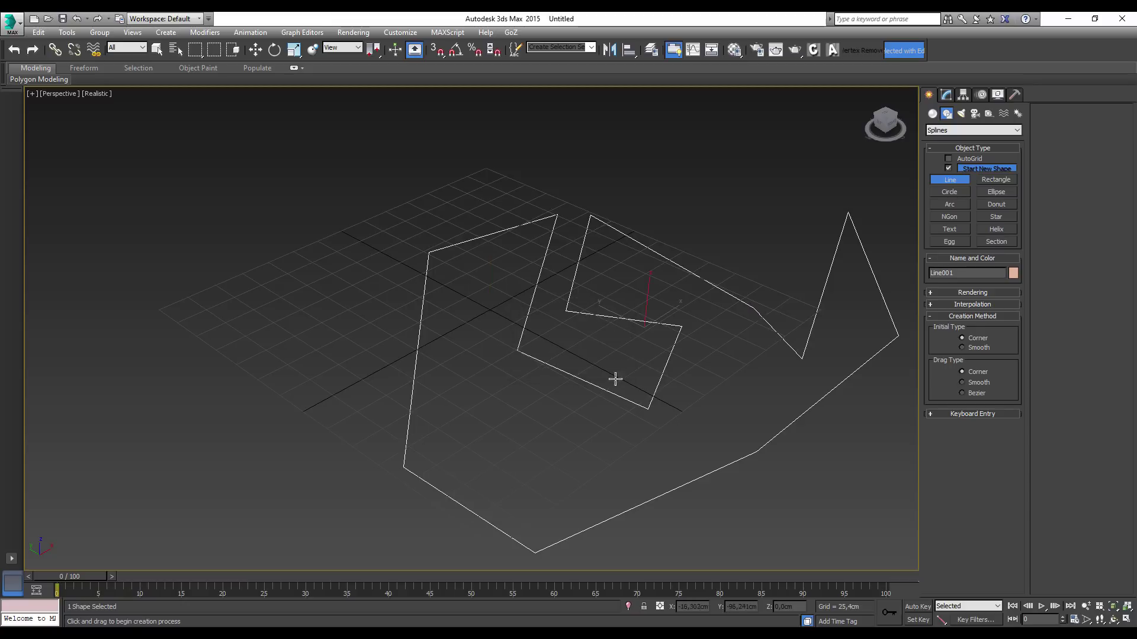
# Draw a second closed line with Smooth vertices curving through seven points
pyautogui.moveTo(589, 325)
pyautogui.keyDown('alt'); pyautogui.mouseDown(button='middle')
pyautogui.moveTo(597, 355)
pyautogui.moveTo(681, 305)
pyautogui.moveTo(884, 351)
pyautogui.mouseUp(button='middle'); pyautogui.keyUp('alt')
pyautogui.click(972, 383)
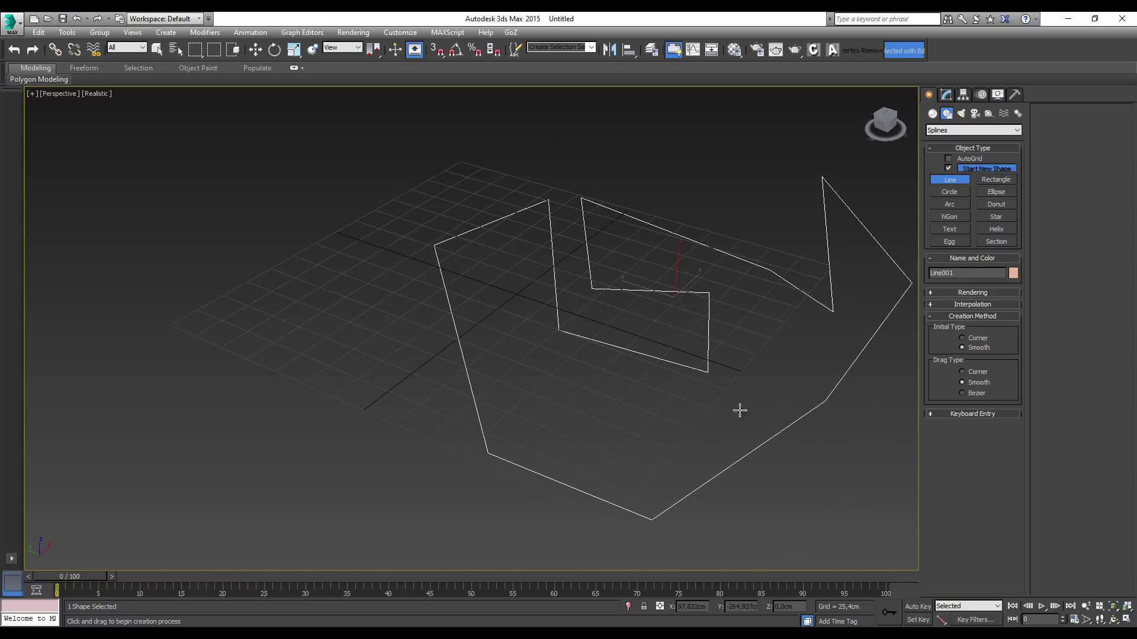
pyautogui.click(387, 274)
pyautogui.click(426, 415)
pyautogui.click(316, 462)
pyautogui.click(296, 420)
pyautogui.click(204, 346)
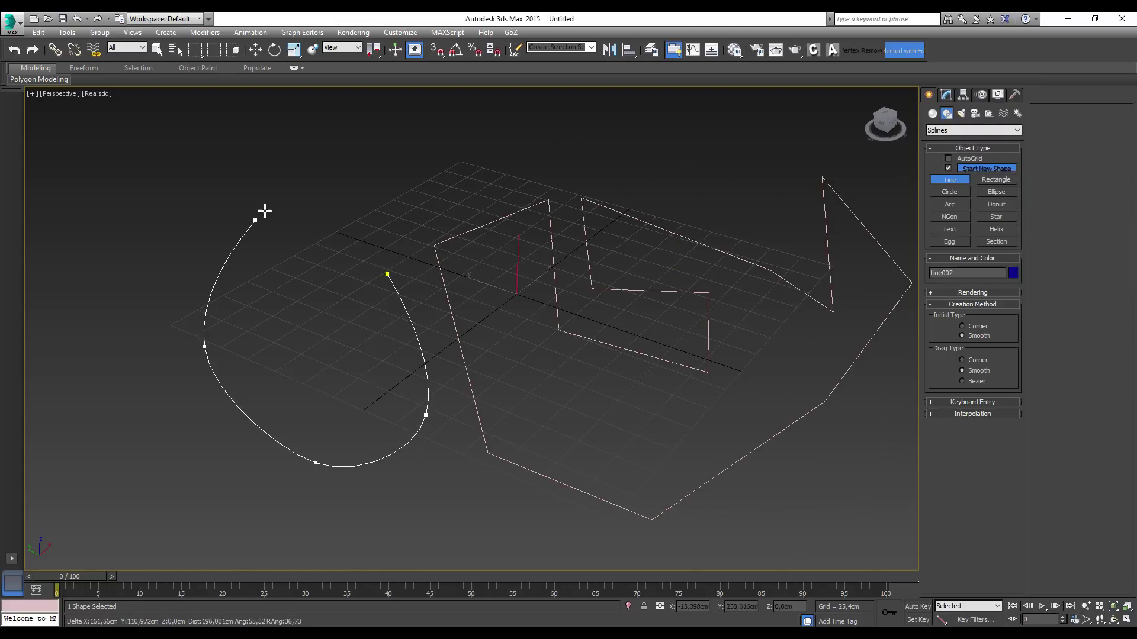
pyautogui.click(269, 205)
pyautogui.click(329, 351)
pyautogui.click(386, 274)
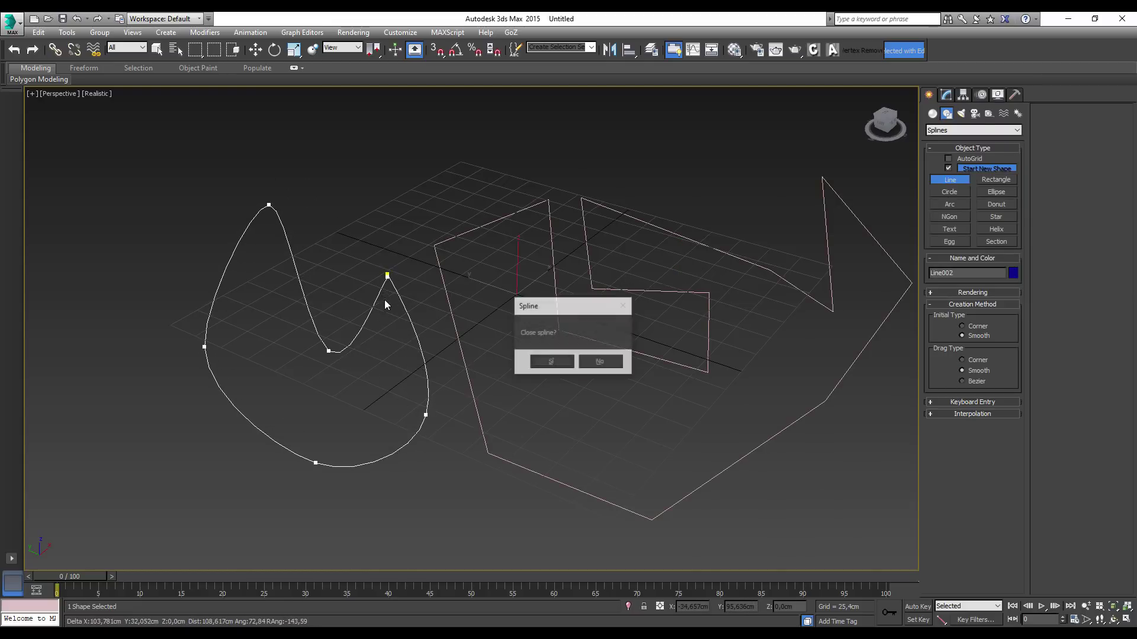
pyautogui.click(568, 366)
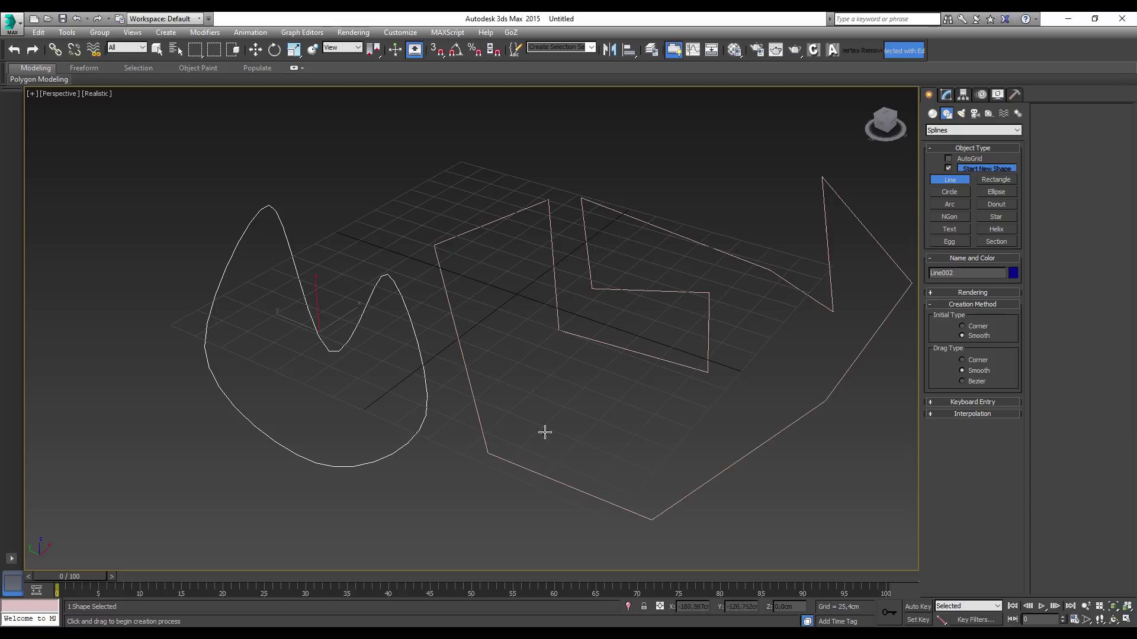
# Zoom out to see both practice splines, select them and delete them
pyautogui.moveTo(537, 411)
pyautogui.keyDown('alt'); pyautogui.mouseDown(button='middle')
pyautogui.moveTo(522, 340)
pyautogui.moveTo(502, 320)
pyautogui.moveTo(571, 325)
pyautogui.mouseUp(button='middle'); pyautogui.keyUp('alt')
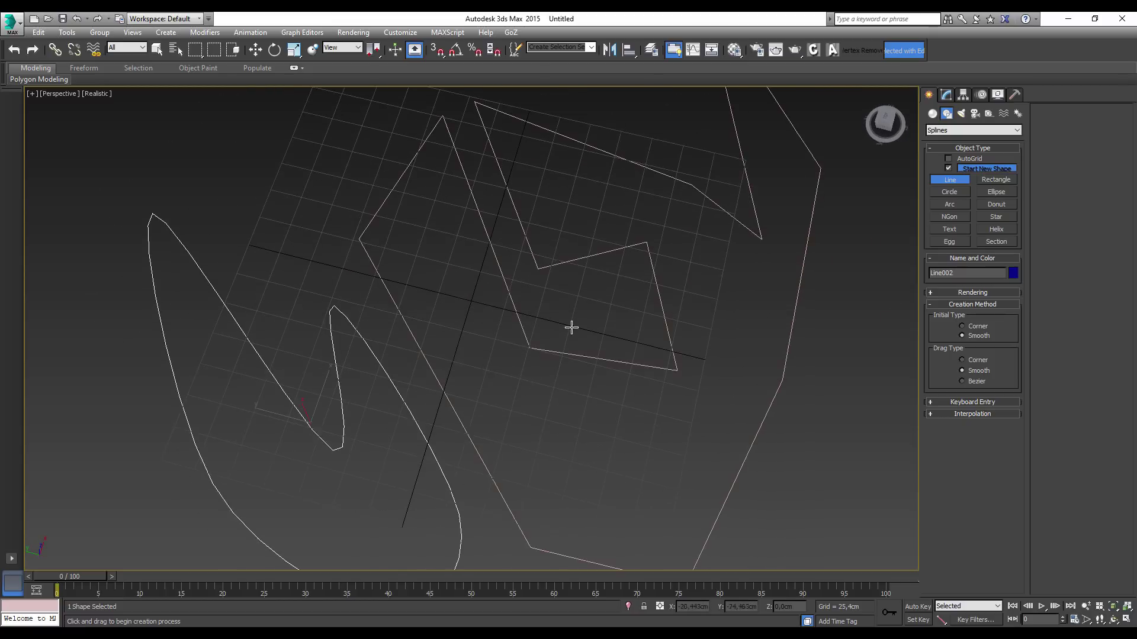
pyautogui.scroll(-5, 520, 386)
pyautogui.moveTo(520, 385)
pyautogui.keyDown('alt'); pyautogui.mouseDown(button='middle')
pyautogui.moveTo(537, 388)
pyautogui.moveTo(518, 429)
pyautogui.moveTo(507, 329)
pyautogui.moveTo(508, 355)
pyautogui.moveTo(527, 350)
pyautogui.moveTo(454, 321)
pyautogui.moveTo(443, 250)
pyautogui.mouseUp(button='middle'); pyautogui.keyUp('alt')
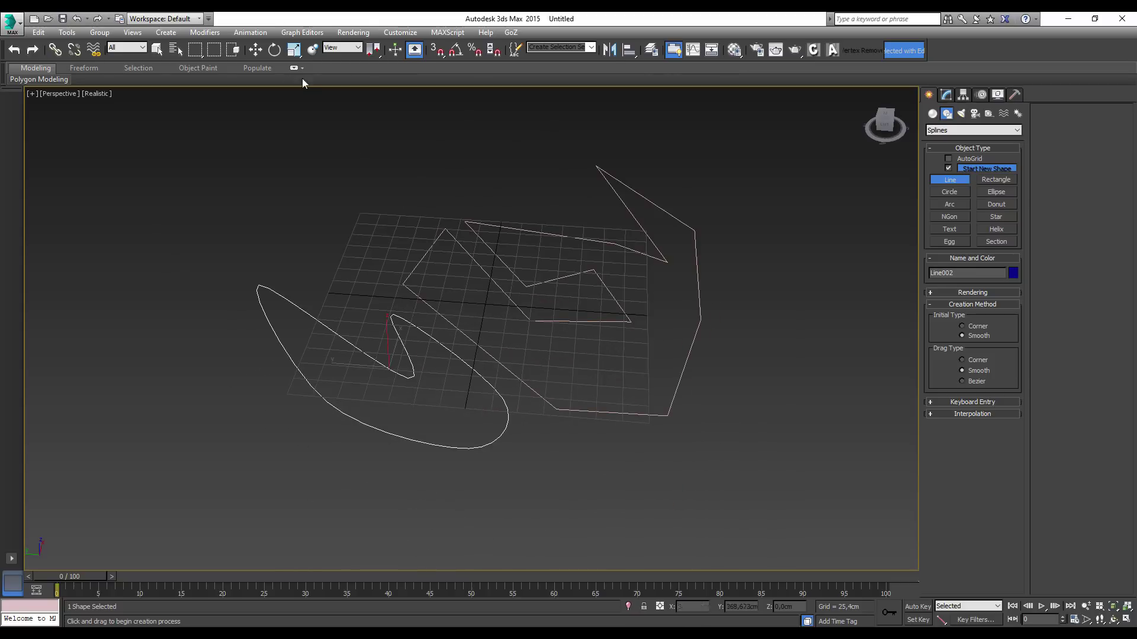
pyautogui.click(259, 51)
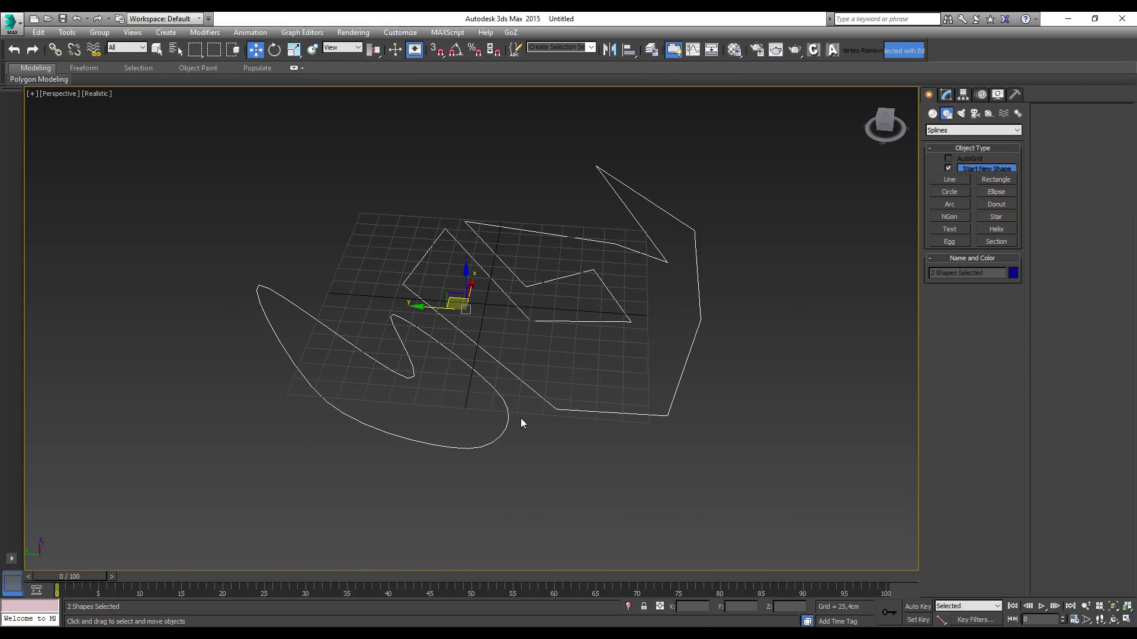
pyautogui.press('Delete')
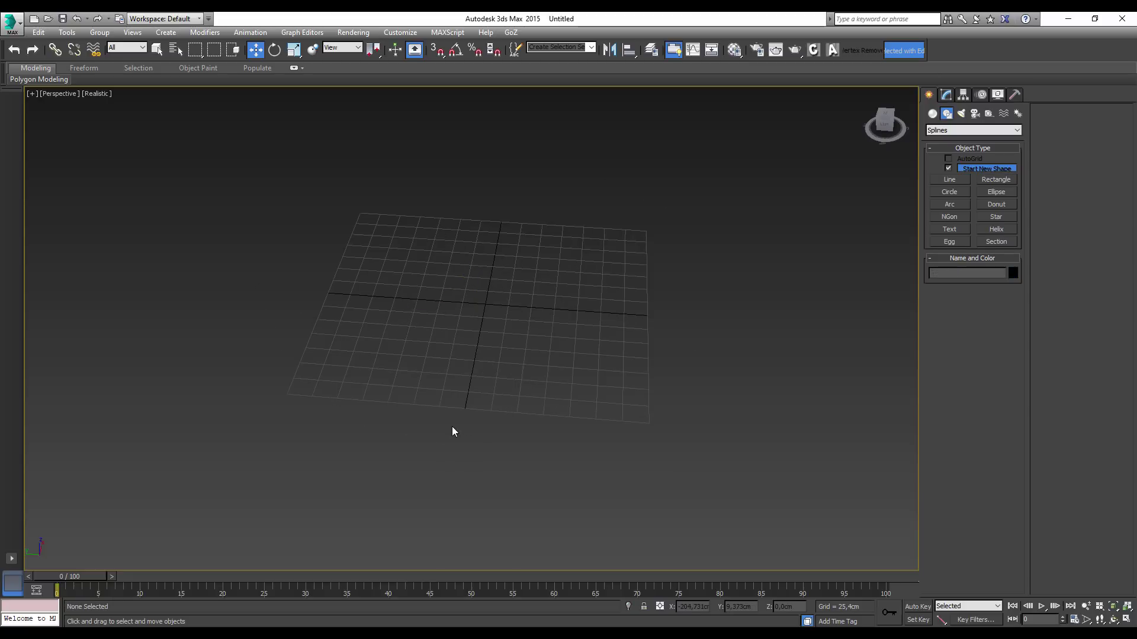
# Draw a circle at the grid centre and an arc below it
pyautogui.click(951, 193)
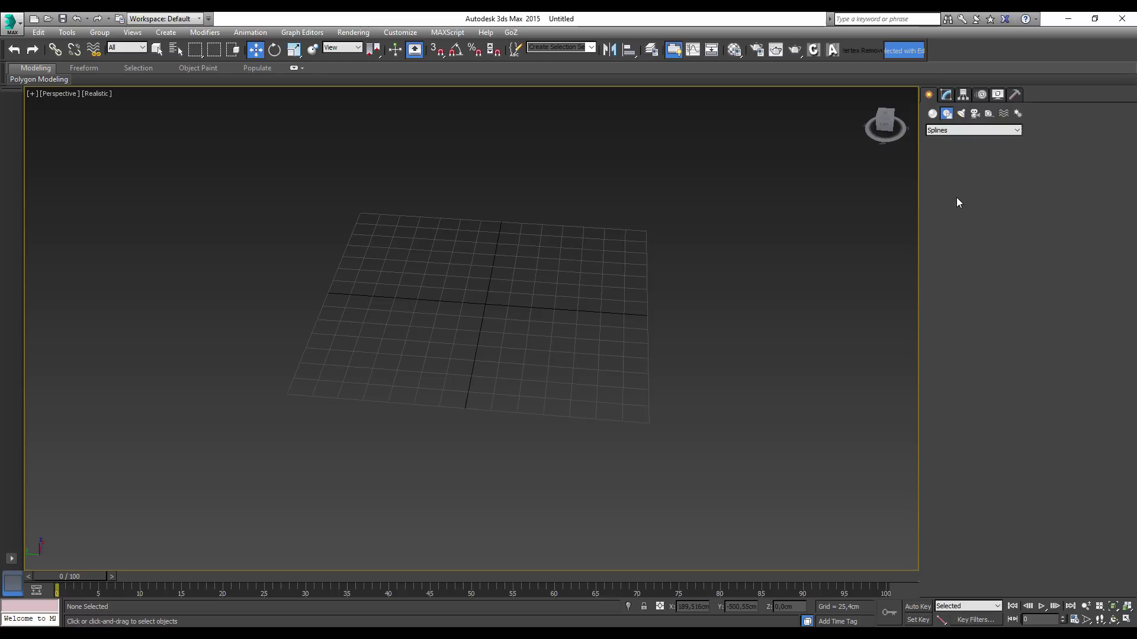
pyautogui.moveTo(520, 302); pyautogui.dragTo(590, 305)
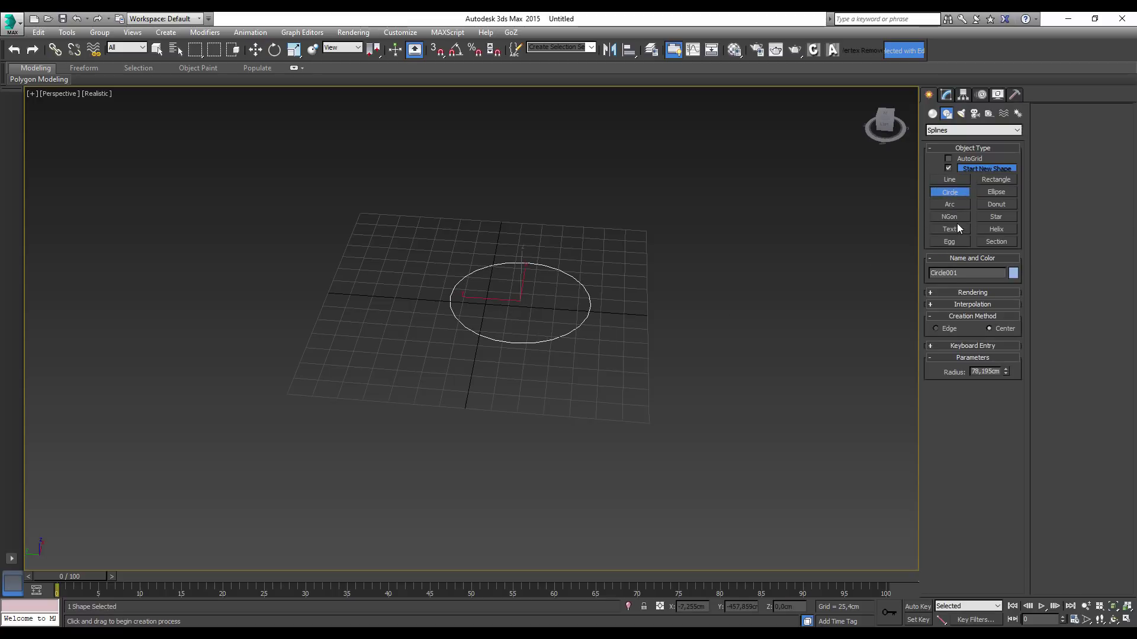
pyautogui.click(950, 204)
pyautogui.moveTo(576, 414); pyautogui.dragTo(649, 374)
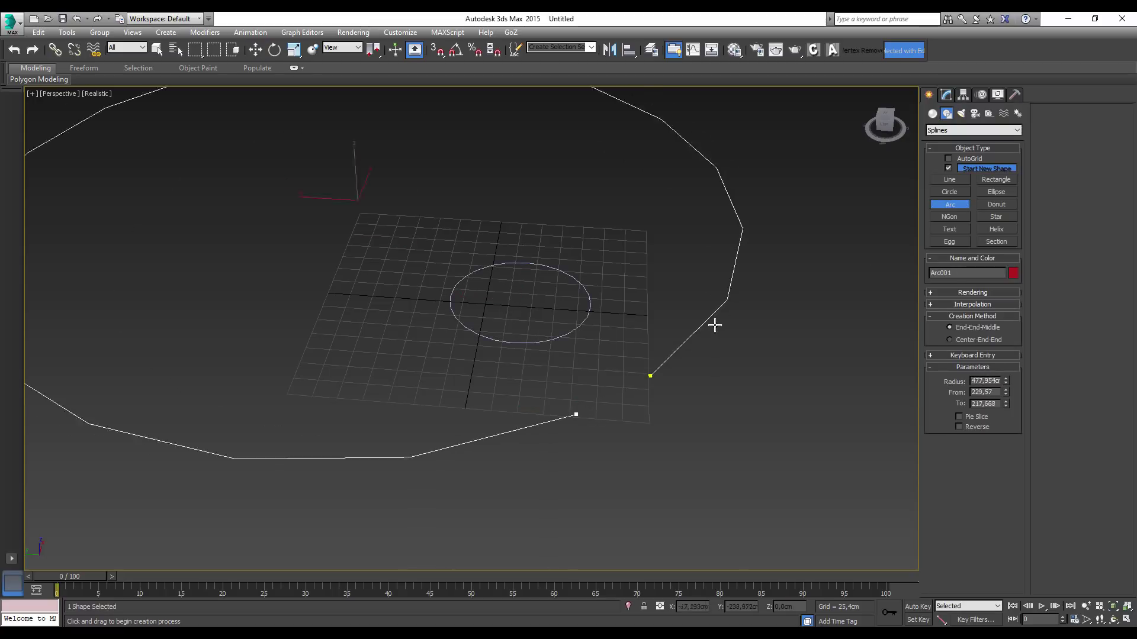
pyautogui.click(621, 314)
# Draw a hexagon to the right and place a 'kames' text shape
pyautogui.click(949, 217)
pyautogui.moveTo(712, 265)
pyautogui.mouseDown()
pyautogui.moveTo(736, 310)
pyautogui.moveTo(774, 304)
pyautogui.mouseUp()
pyautogui.click(954, 229)
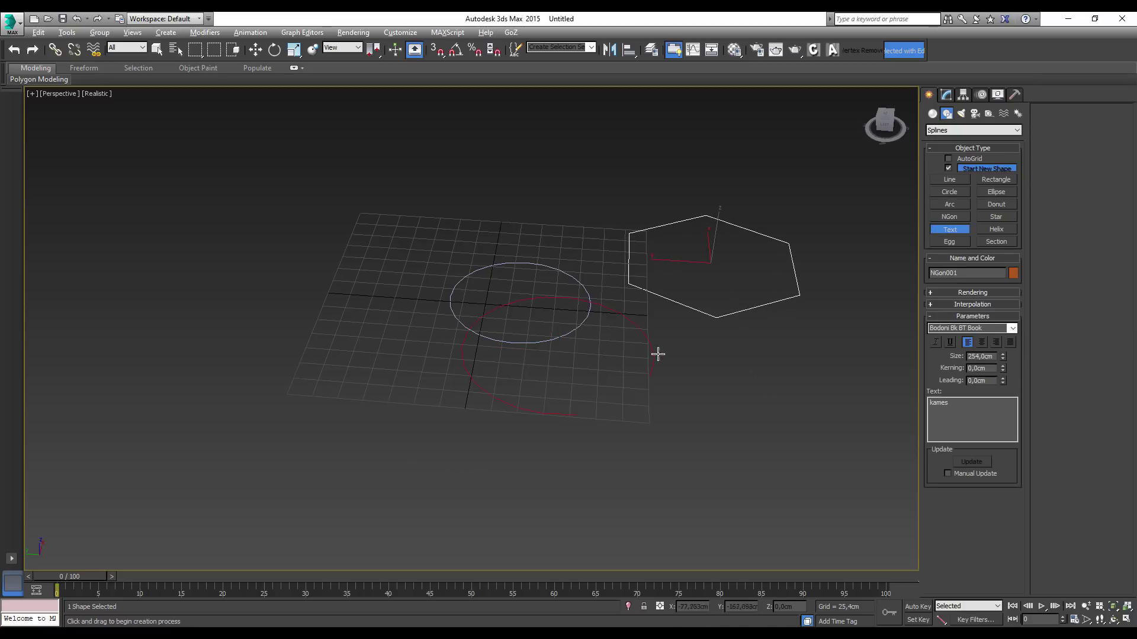
pyautogui.moveTo(657, 353)
pyautogui.keyDown('alt'); pyautogui.mouseDown(button='middle')
pyautogui.moveTo(748, 388)
pyautogui.moveTo(677, 295)
pyautogui.moveTo(688, 309)
pyautogui.moveTo(680, 297)
pyautogui.moveTo(548, 405)
pyautogui.moveTo(488, 385)
pyautogui.moveTo(553, 355)
pyautogui.moveTo(567, 289)
pyautogui.moveTo(543, 385)
pyautogui.moveTo(548, 347)
pyautogui.mouseUp(button='middle'); pyautogui.keyUp('alt')
pyautogui.click(680, 297)
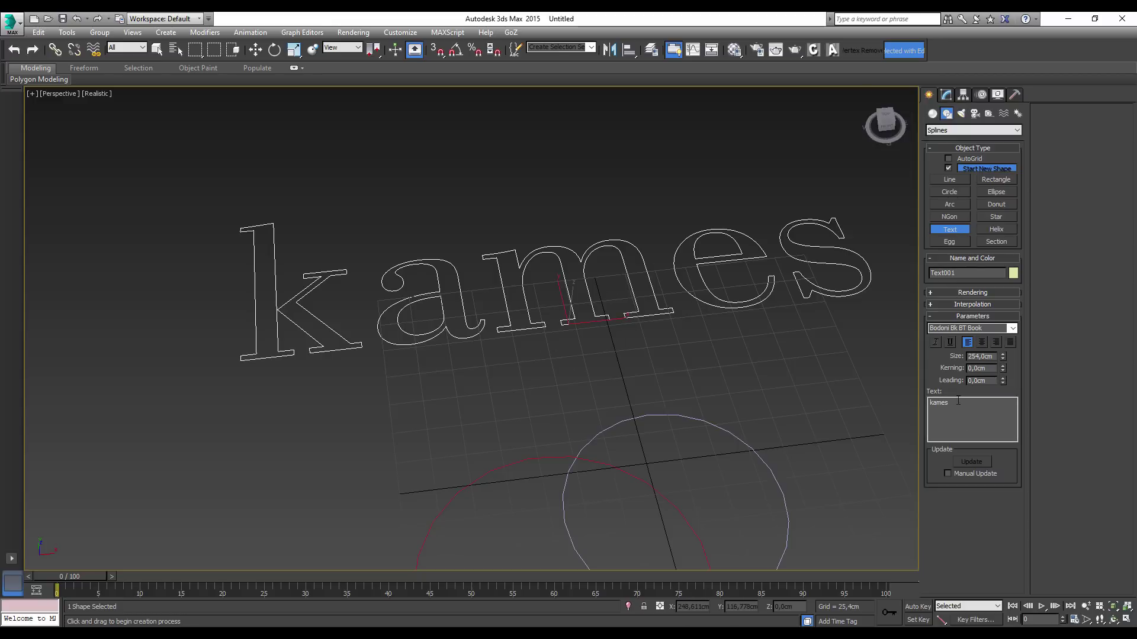
# Replace the text with 'tutoriales' and 'kames' on two lines
pyautogui.doubleClick(963, 426)
pyautogui.write('tutoriales')
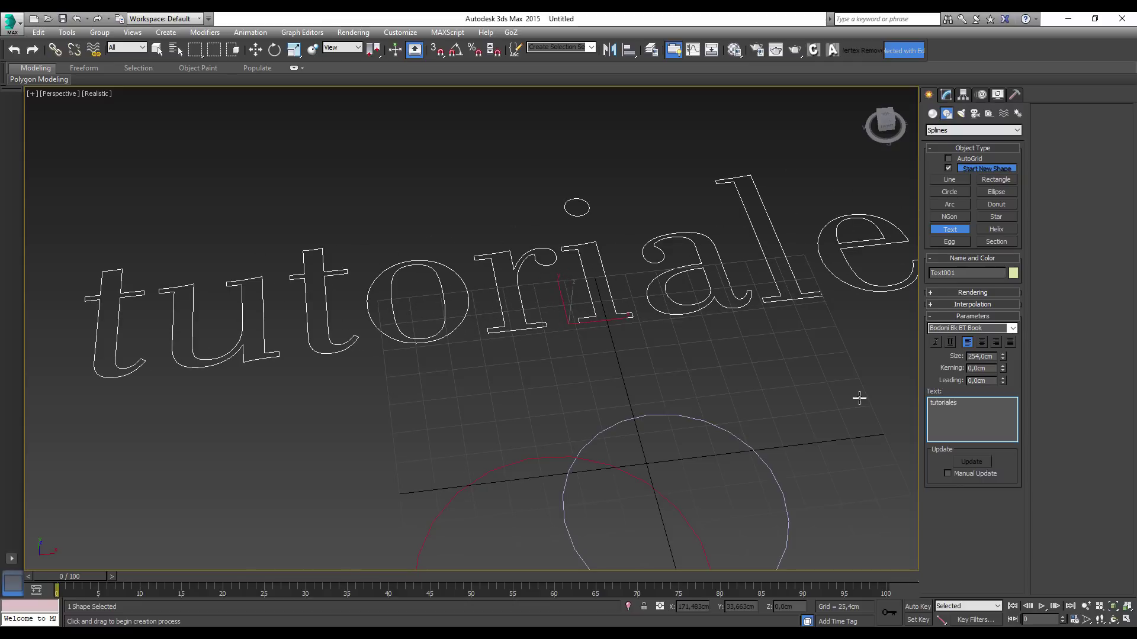
pyautogui.press('Return')
pyautogui.write('kames')
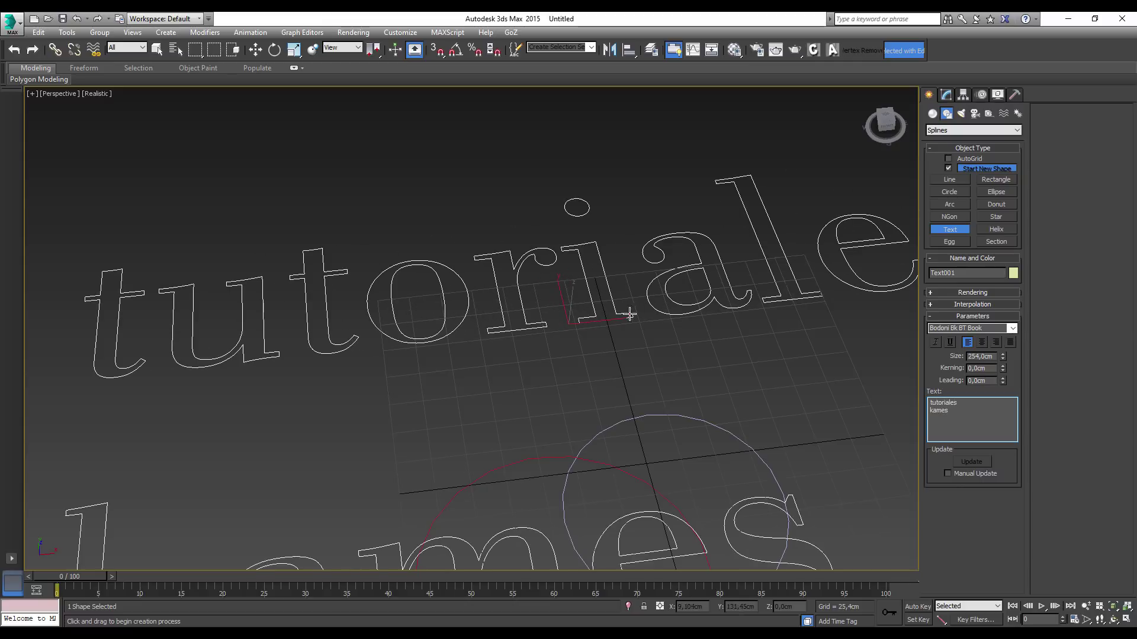
# Nudge the text shape slightly left and up with Select and Move
pyautogui.moveTo(673, 316); pyautogui.dragTo(687, 249, button='middle')
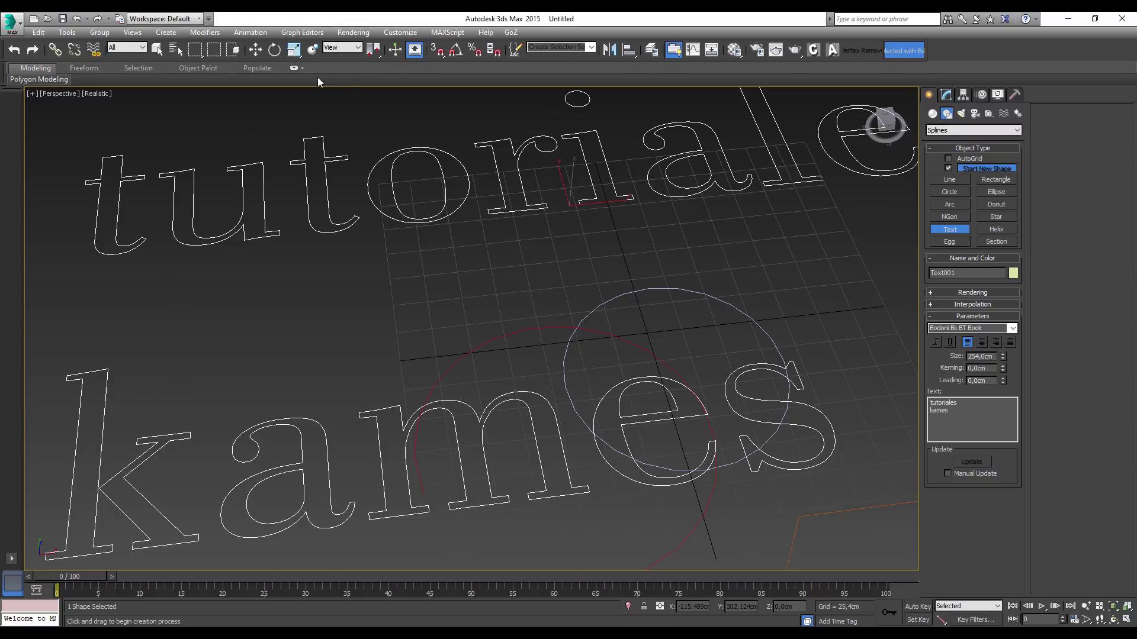
pyautogui.click(255, 49)
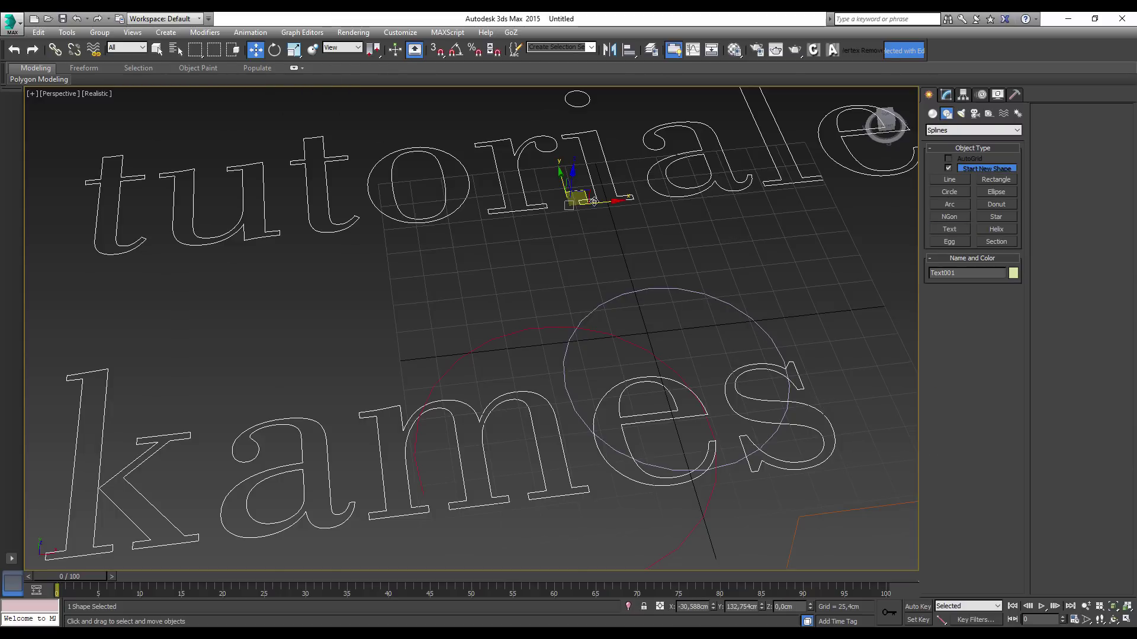
pyautogui.moveTo(577, 199); pyautogui.dragTo(568, 192)
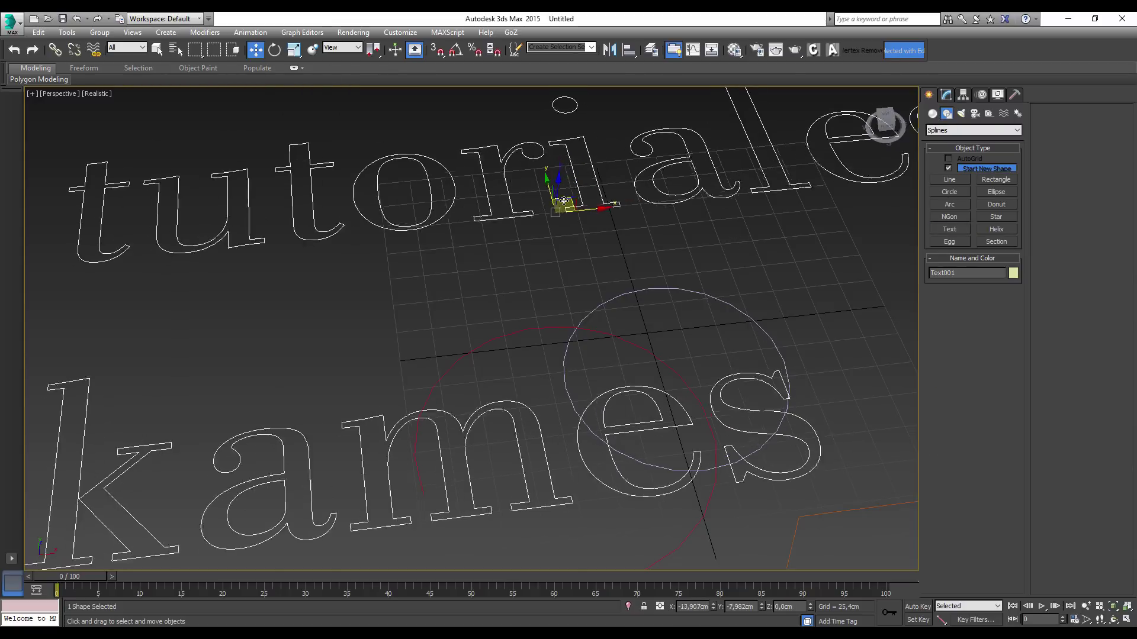
pyautogui.click(945, 95)
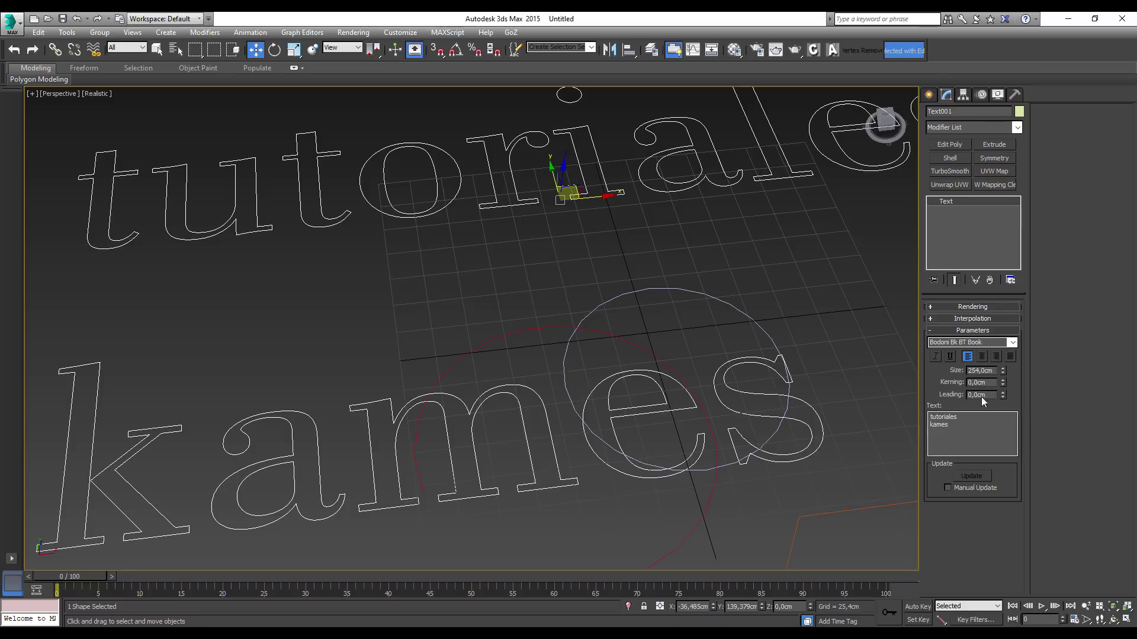
# Adjust text size and line spacing, centre-align the lines, and choose Book Antiqua Negrita
pyautogui.moveTo(1003, 370)
pyautogui.mouseDown()
pyautogui.moveTo(993, 413)
pyautogui.moveTo(1018, 293)
pyautogui.moveTo(1014, 400)
pyautogui.moveTo(990, 402)
pyautogui.moveTo(968, 575)
pyautogui.moveTo(1003, 397)
pyautogui.moveTo(1005, 434)
pyautogui.mouseUp()
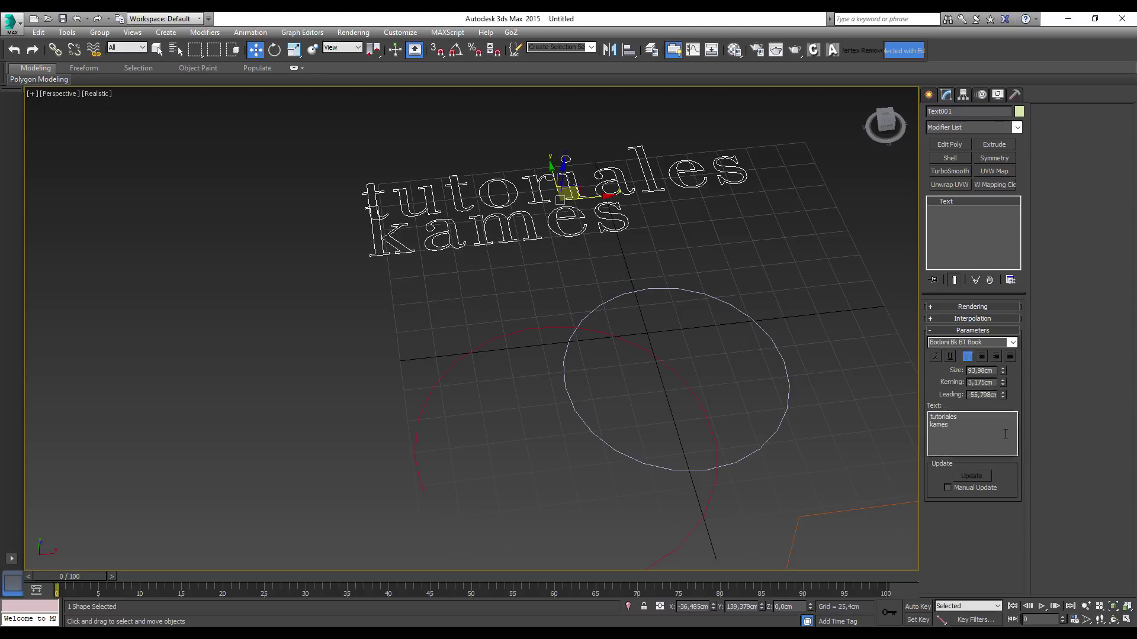
pyautogui.moveTo(1003, 394); pyautogui.dragTo(1003, 366)
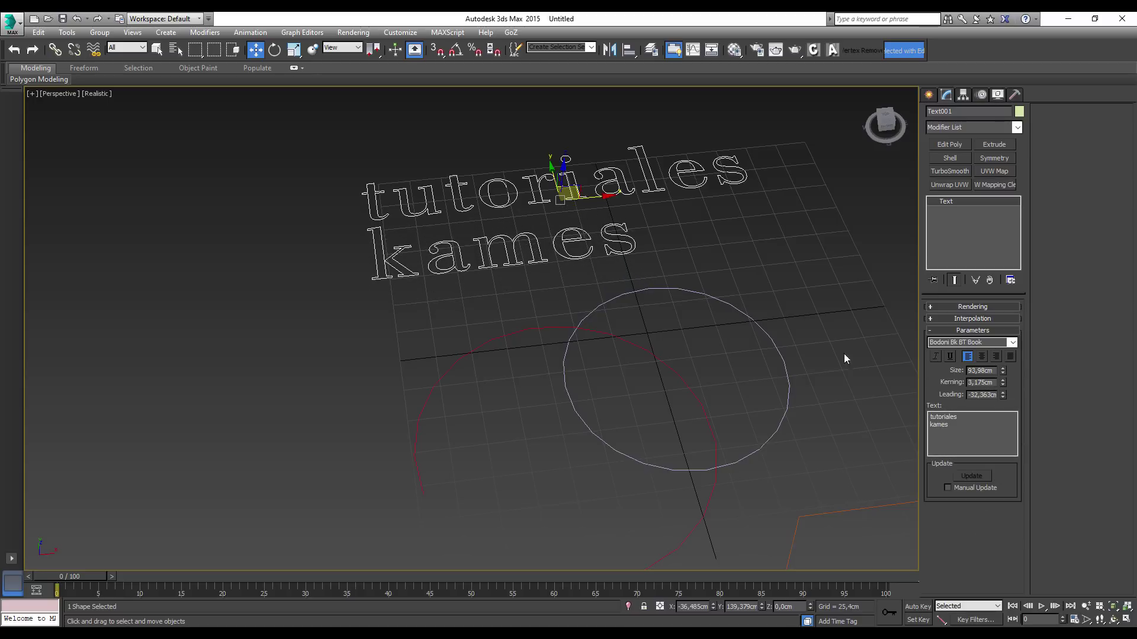
pyautogui.click(982, 357)
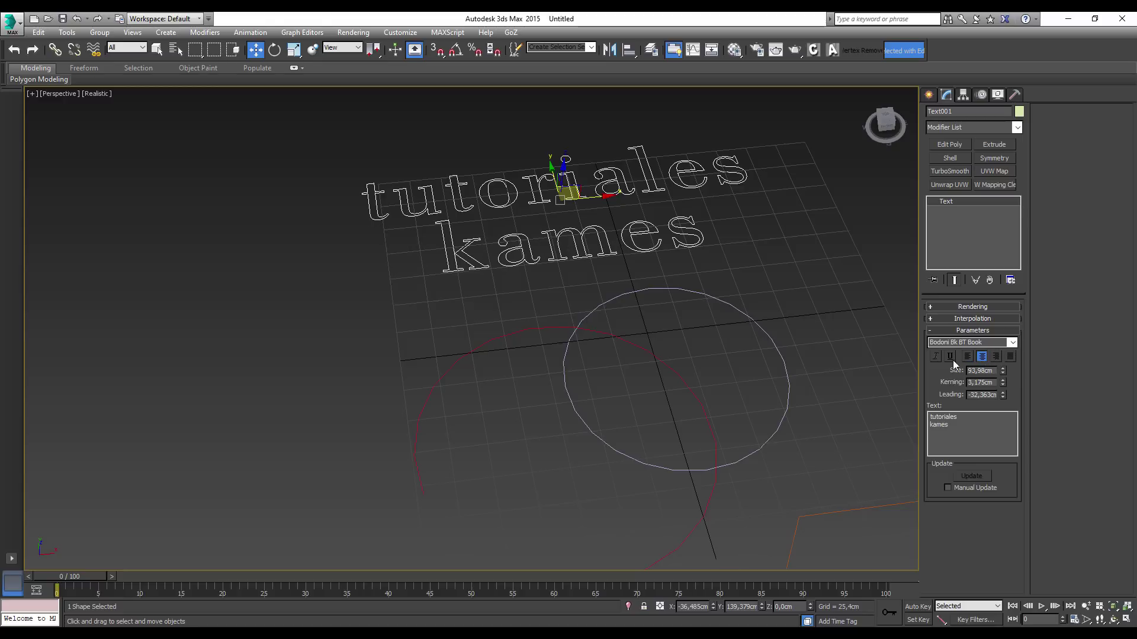
pyautogui.click(1015, 346)
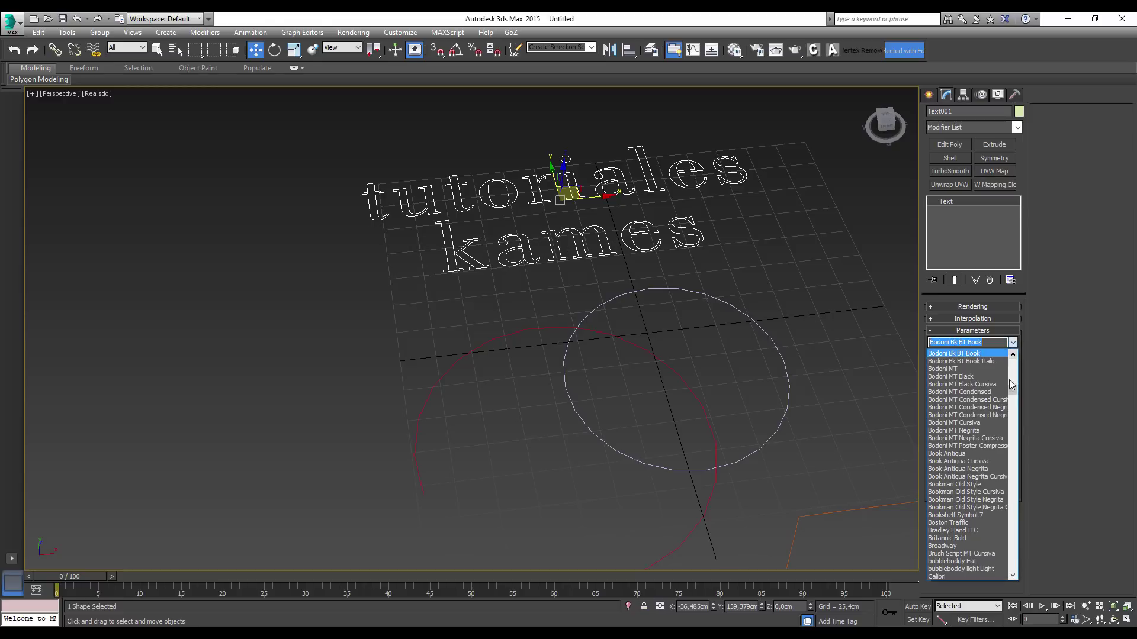
pyautogui.click(968, 403)
pyautogui.press('Down')
pyautogui.press('Down')
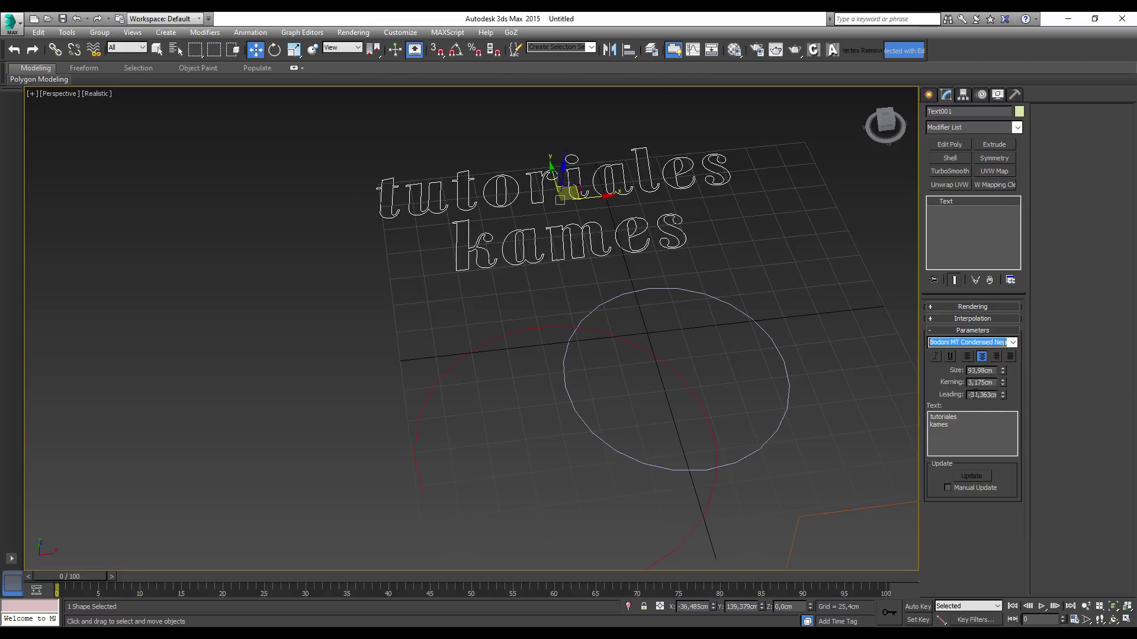
pyautogui.press('Down')
pyautogui.press('Down')
pyautogui.press('Down')
pyautogui.press('Down')
pyautogui.press('Down')
pyautogui.press('Down')
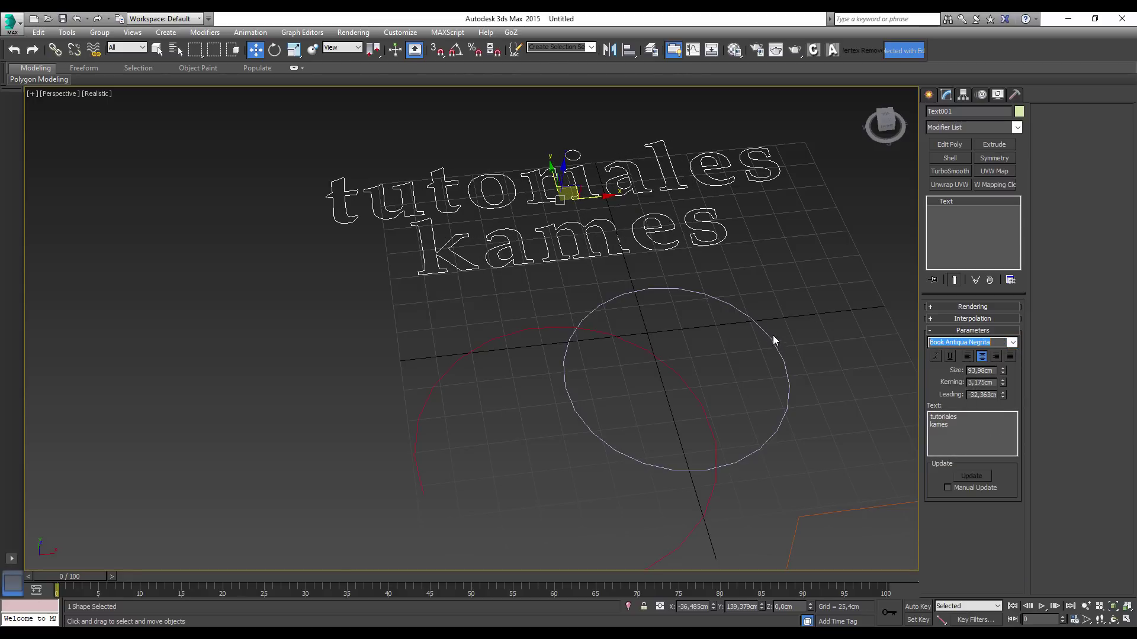
# Orbit, zoom and pan the Perspective view to frame the centred text
pyautogui.moveTo(686, 254)
pyautogui.mouseDown(button='middle')
pyautogui.moveTo(508, 290)
pyautogui.moveTo(474, 346)
pyautogui.moveTo(462, 344)
pyautogui.moveTo(428, 449)
pyautogui.moveTo(448, 337)
pyautogui.moveTo(510, 322)
pyautogui.moveTo(490, 319)
pyautogui.moveTo(520, 294)
pyautogui.mouseUp(button='middle')
pyautogui.scroll(1, 450, 343)
pyautogui.scroll(2, 452, 350)
pyautogui.scroll(2, 462, 338)
pyautogui.scroll(2, 478, 312)
pyautogui.scroll(1, 515, 296)
pyautogui.scroll(2, 542, 318)
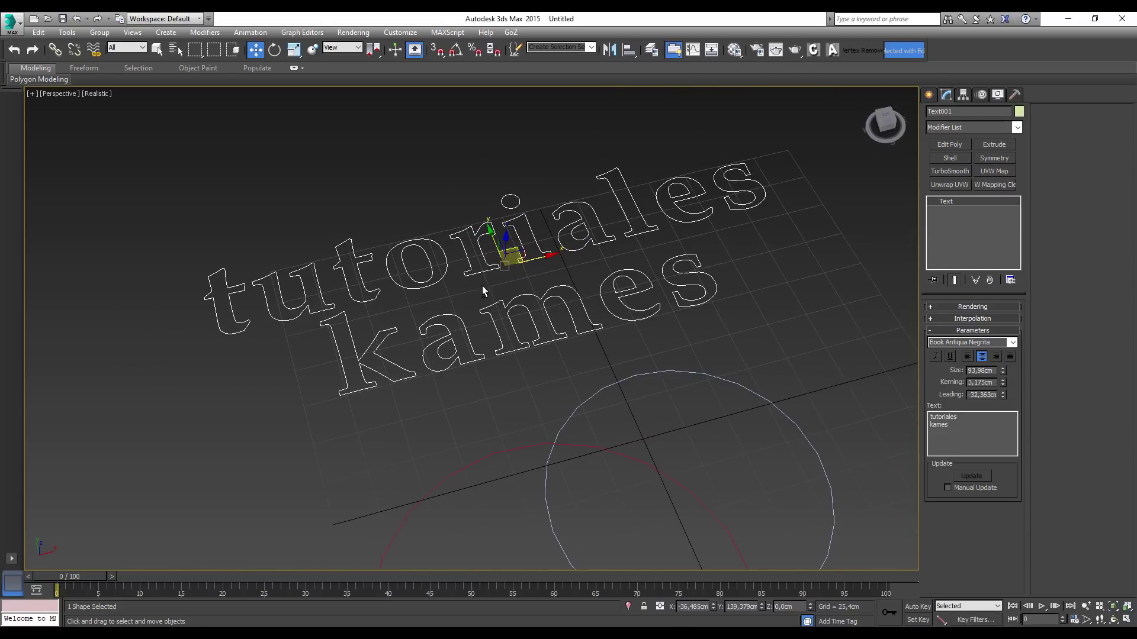
pyautogui.scroll(2, 483, 290)
pyautogui.scroll(-1, 478, 274)
pyautogui.scroll(-3, 498, 296)
pyautogui.scroll(-2, 525, 319)
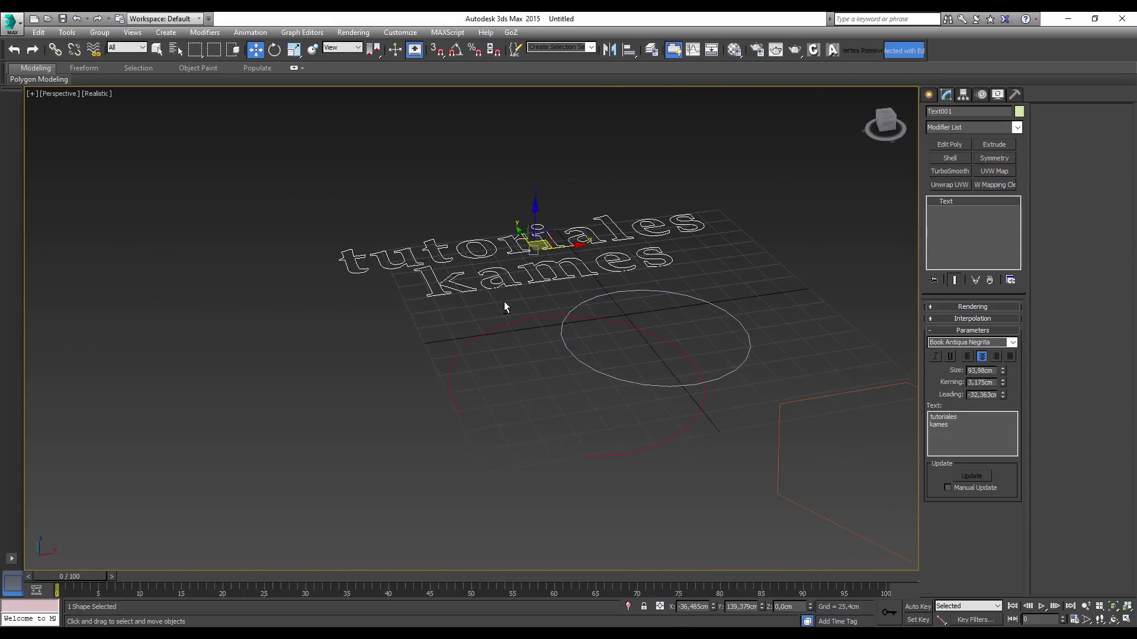
pyautogui.moveTo(552, 282)
pyautogui.mouseDown(button='middle')
pyautogui.moveTo(524, 272)
pyautogui.moveTo(528, 284)
pyautogui.mouseUp(button='middle')
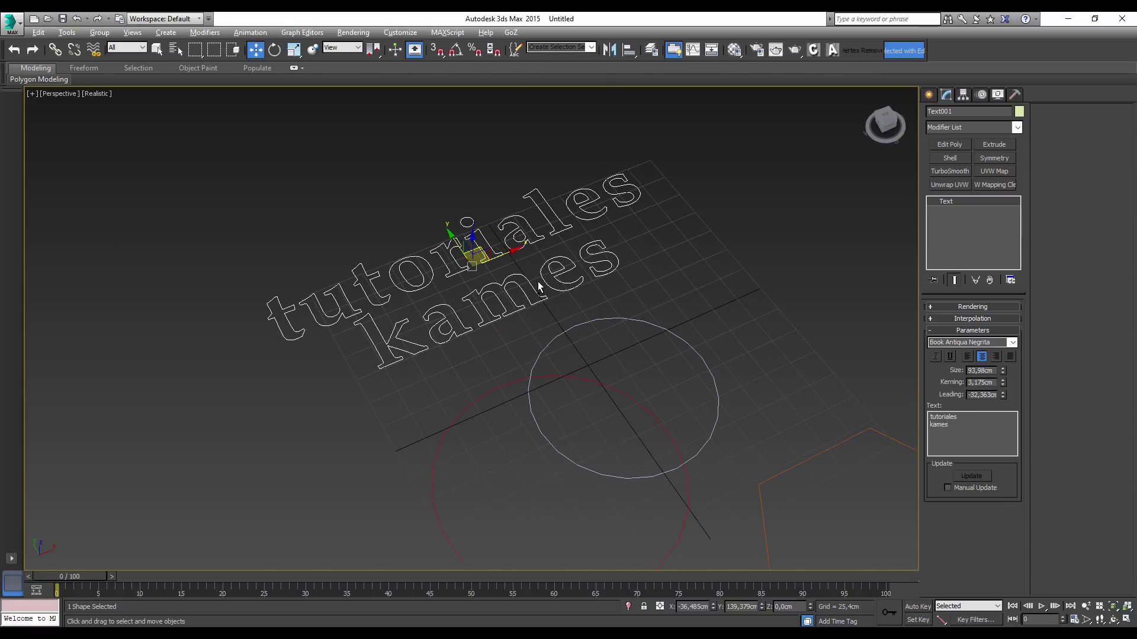
pyautogui.scroll(1, 538, 282)
pyautogui.scroll(1, 785, 319)
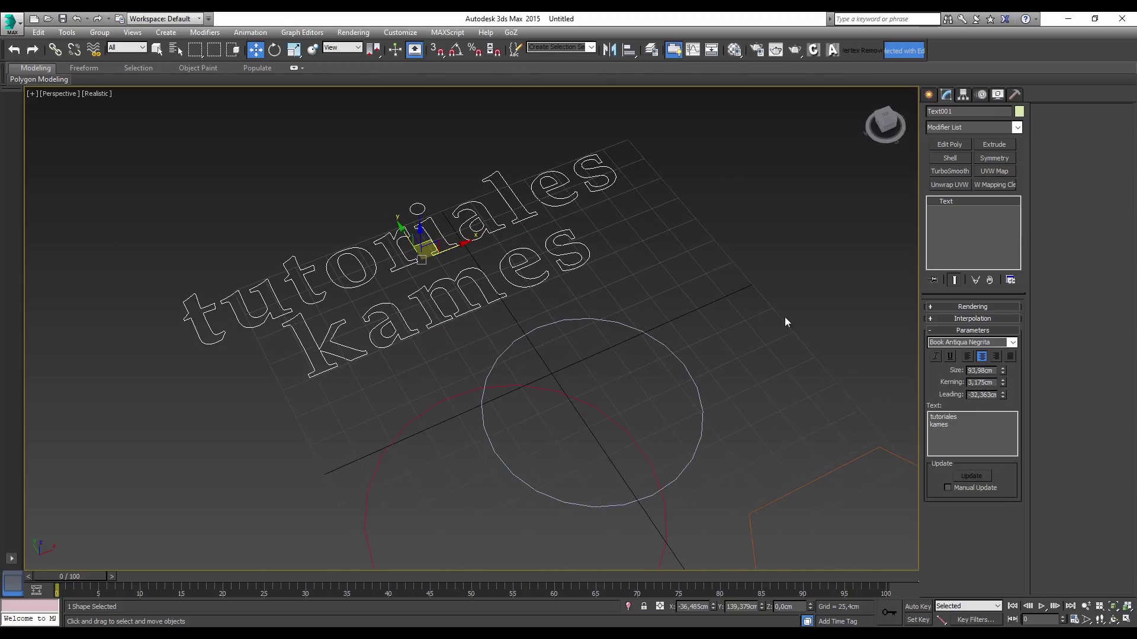
# Enable spline rendering with a Radial cross-section and reduce thickness to 3,32cm
pyautogui.click(964, 308)
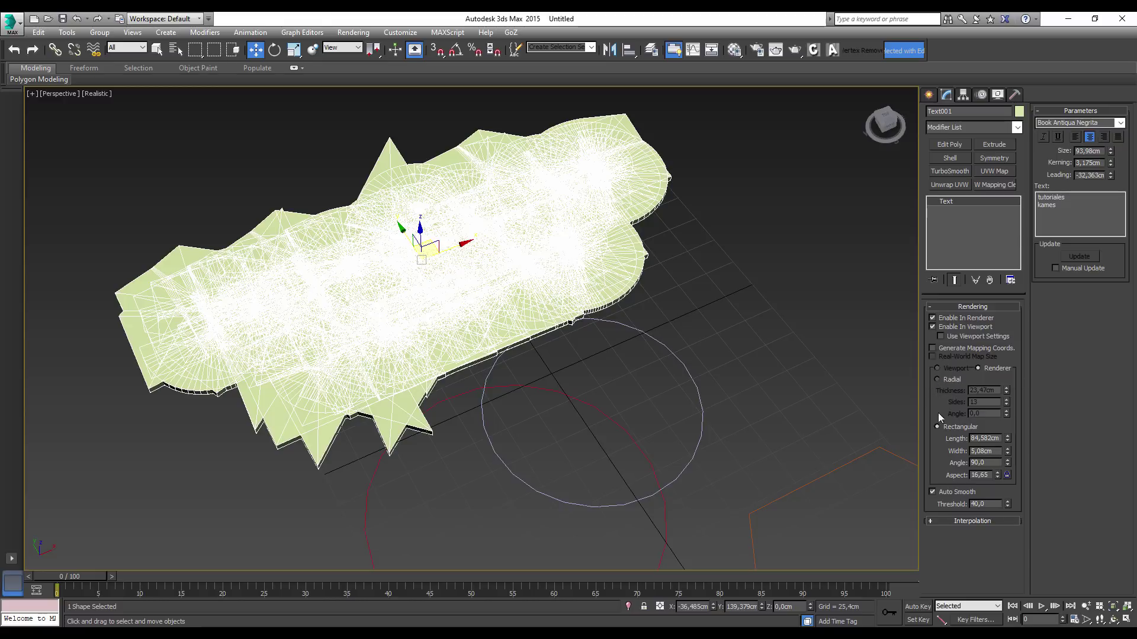
pyautogui.click(938, 379)
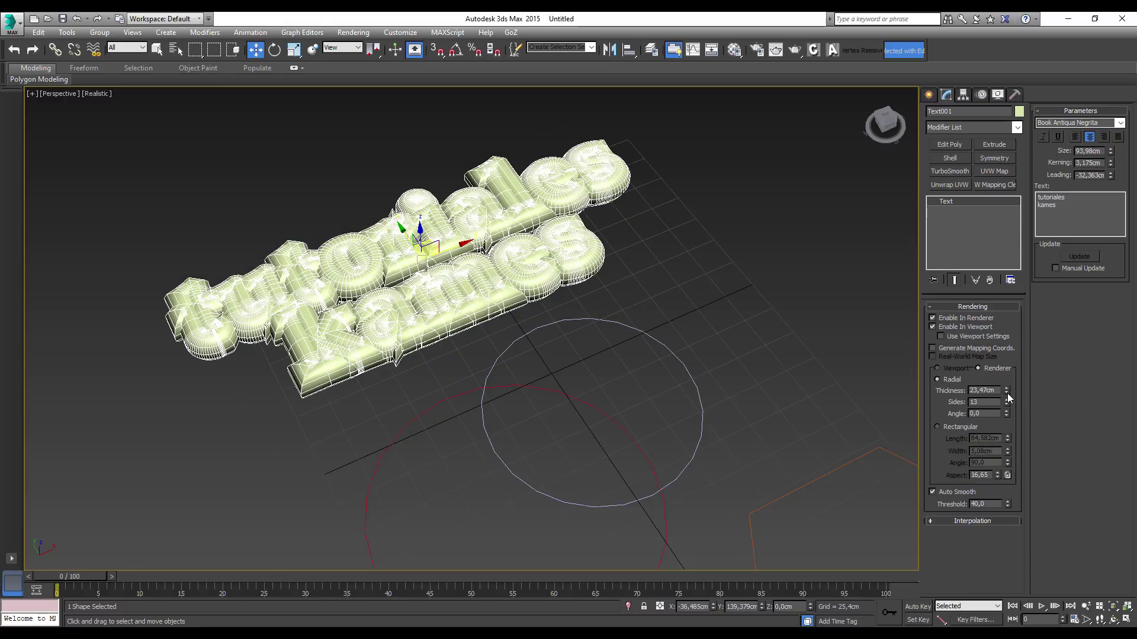
pyautogui.moveTo(1008, 401)
pyautogui.mouseDown()
pyautogui.moveTo(996, 463)
pyautogui.moveTo(993, 440)
pyautogui.mouseUp()
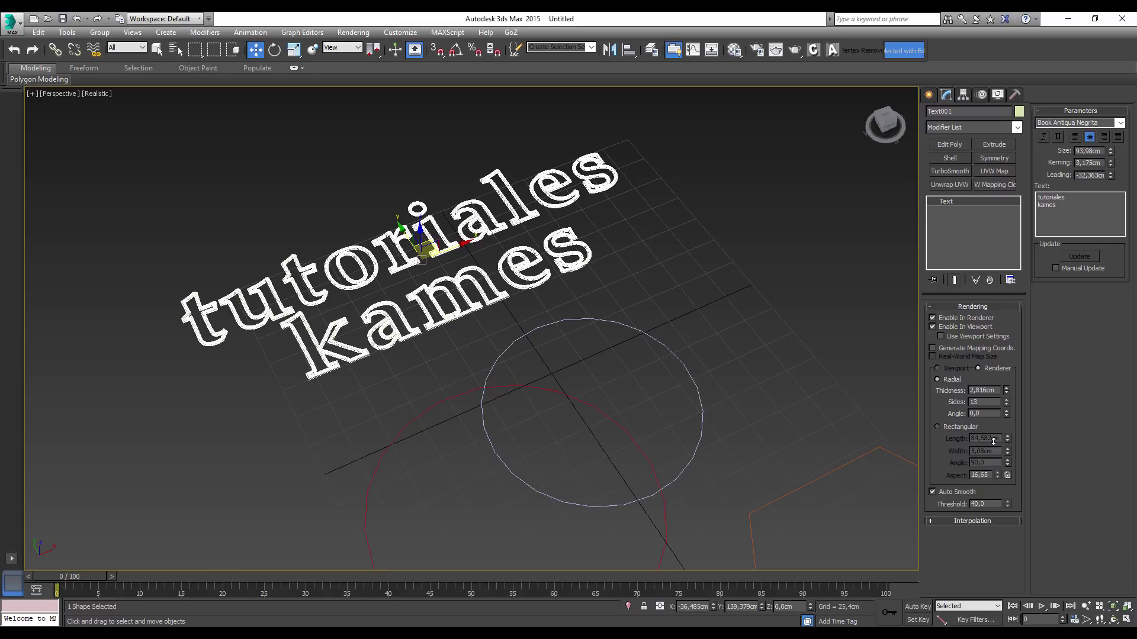
# Inspect the tubular letters from several angles, then turn spline rendering off
pyautogui.moveTo(544, 305)
pyautogui.keyDown('alt'); pyautogui.mouseDown(button='middle')
pyautogui.moveTo(536, 284)
pyautogui.moveTo(591, 553)
pyautogui.mouseUp(button='middle'); pyautogui.keyUp('alt')
pyautogui.scroll(5, 536, 284)
pyautogui.scroll(5, 536, 248)
pyautogui.scroll(-3, 531, 279)
pyautogui.scroll(-2, 531, 279)
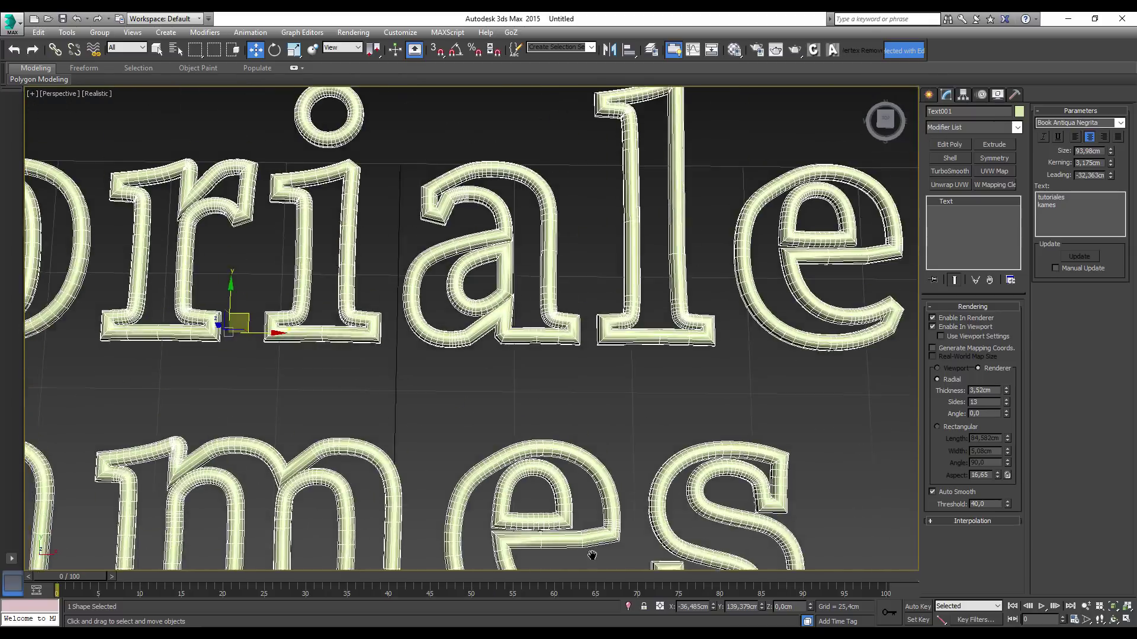
pyautogui.scroll(2, 569, 388)
pyautogui.moveTo(569, 388); pyautogui.dragTo(448, 296, button='middle')
pyautogui.scroll(-2, 448, 297)
pyautogui.scroll(-2, 540, 271)
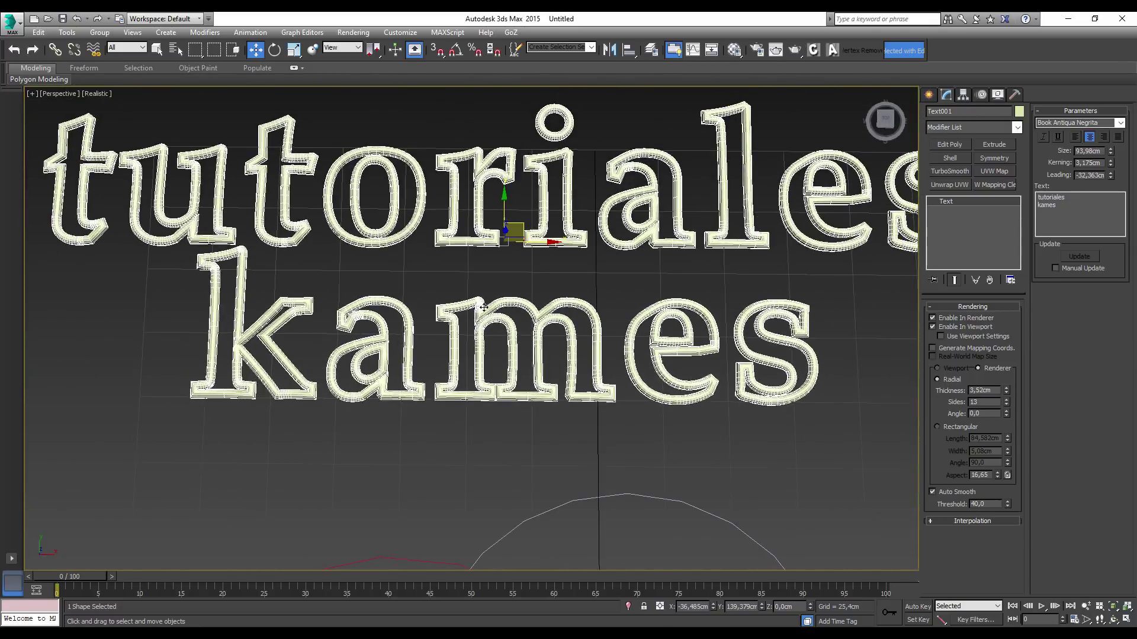
pyautogui.moveTo(540, 271)
pyautogui.keyDown('alt'); pyautogui.mouseDown(button='middle')
pyautogui.moveTo(644, 300)
pyautogui.moveTo(603, 228)
pyautogui.mouseUp(button='middle'); pyautogui.keyUp('alt')
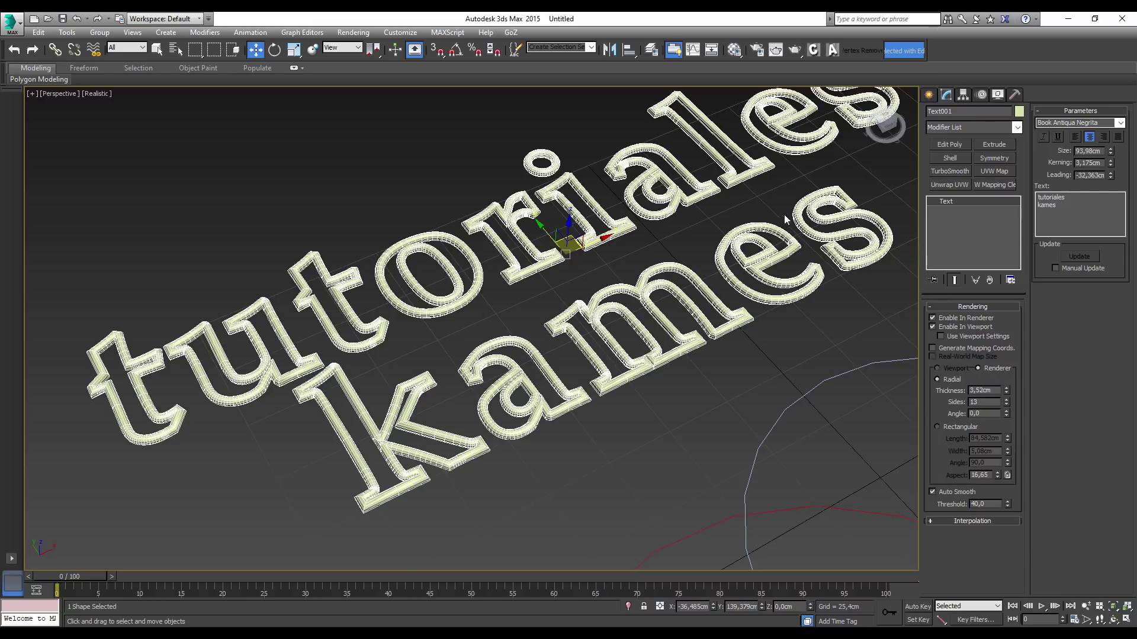
pyautogui.scroll(-3, 784, 214)
pyautogui.click(932, 318)
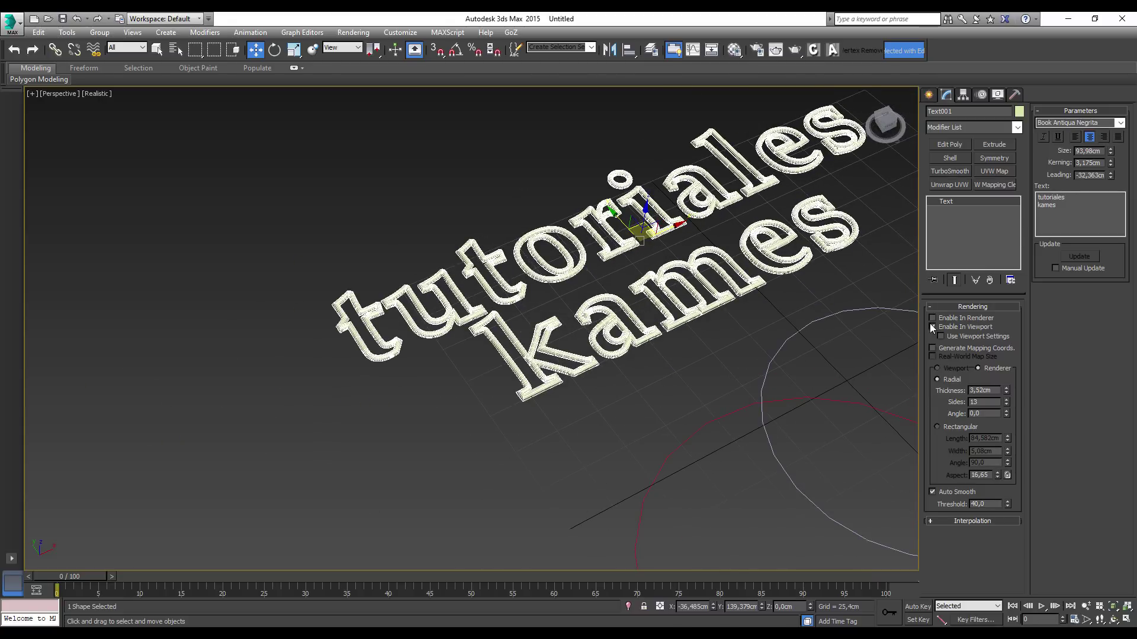
pyautogui.moveTo(731, 290); pyautogui.dragTo(608, 343, button='middle')
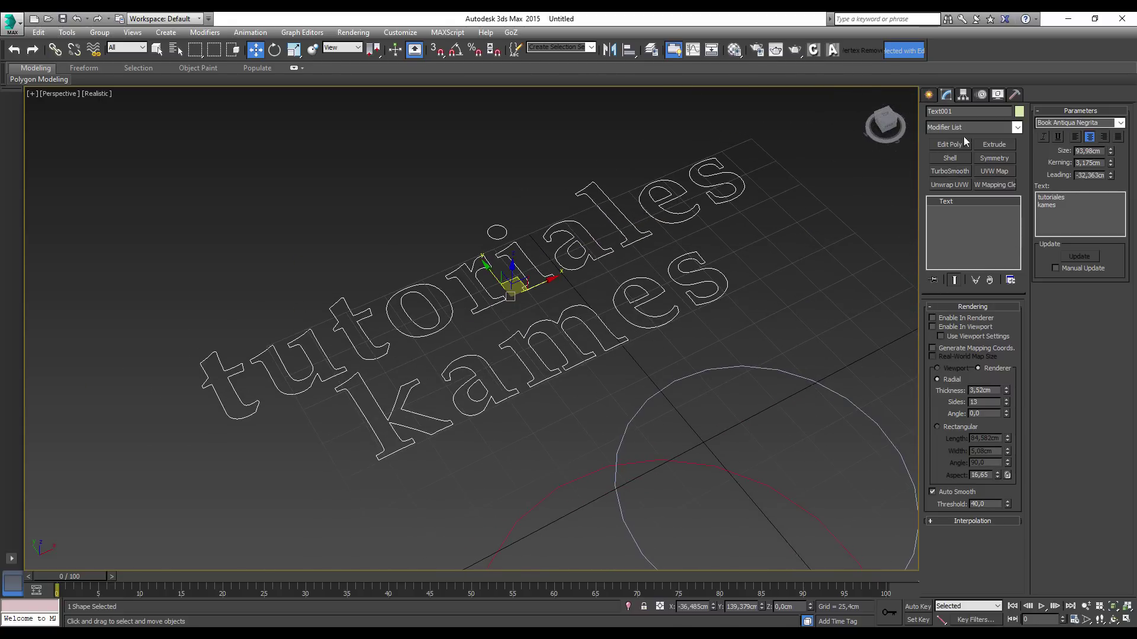
# Extrude the text 7,62cm with 1 segment, then switch the Extrude modifier off
pyautogui.click(1016, 128)
pyautogui.scroll(-1, 1015, 210)
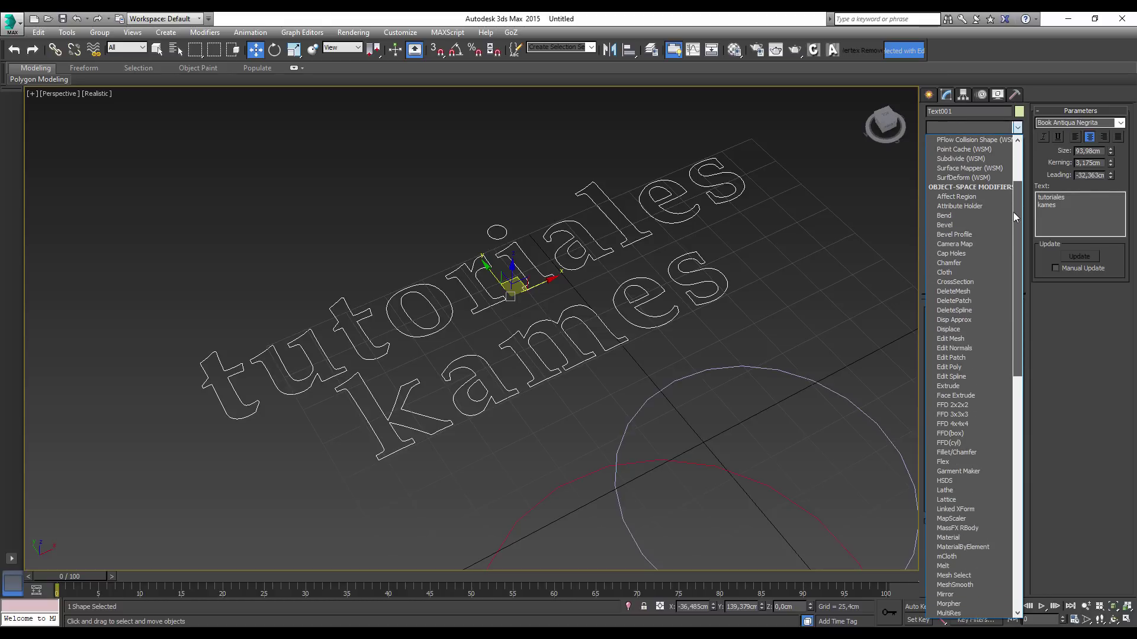
pyautogui.click(949, 386)
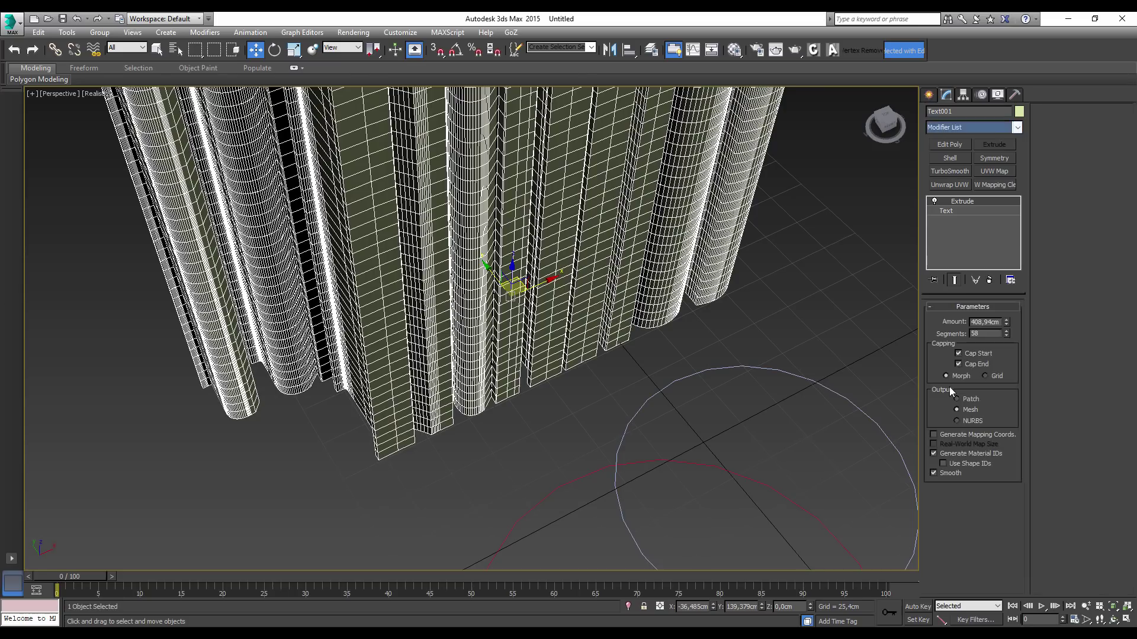
pyautogui.moveTo(1004, 333)
pyautogui.mouseDown()
pyautogui.moveTo(967, 458)
pyautogui.moveTo(995, 386)
pyautogui.mouseUp()
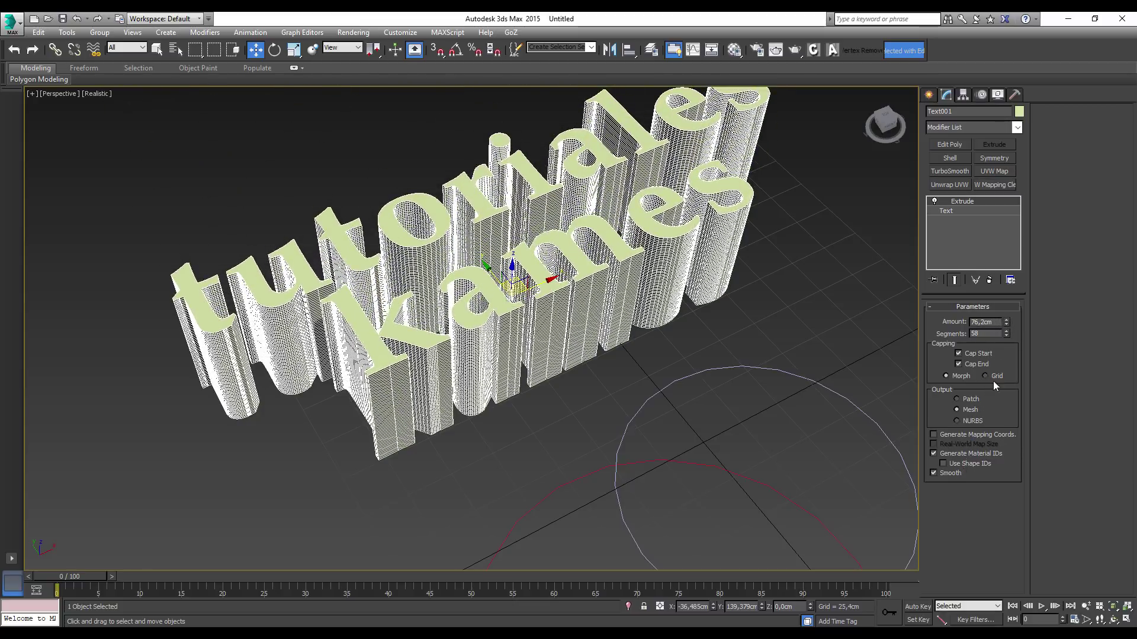
pyautogui.write('1')
pyautogui.press('Return')
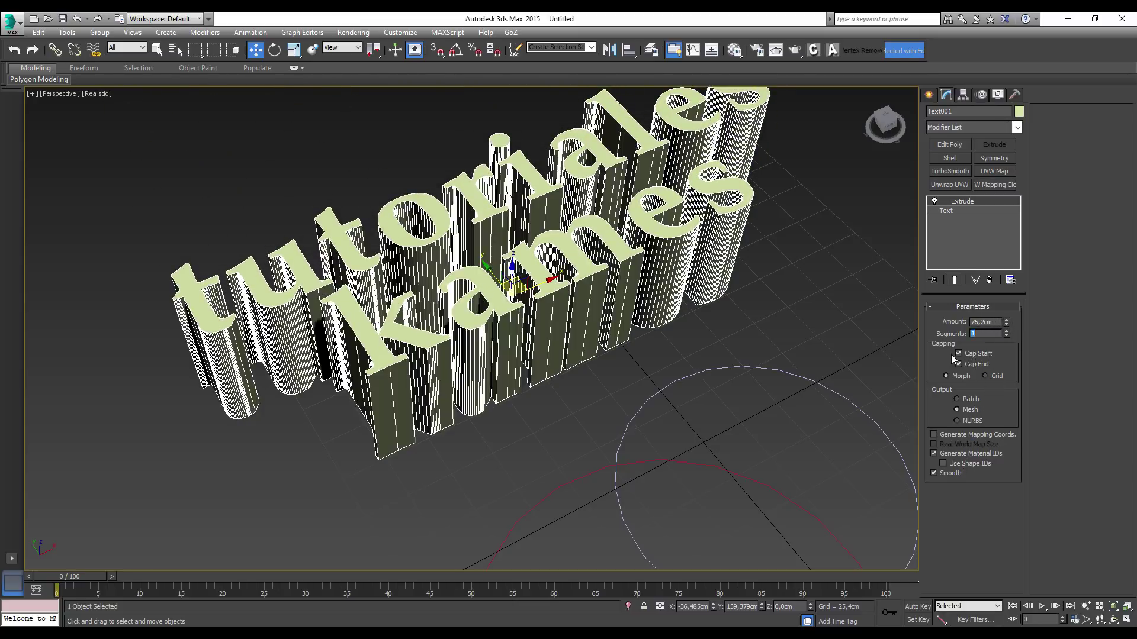
pyautogui.moveTo(572, 333)
pyautogui.keyDown('alt'); pyautogui.mouseDown(button='middle')
pyautogui.moveTo(680, 385)
pyautogui.moveTo(621, 426)
pyautogui.moveTo(690, 363)
pyautogui.moveTo(793, 348)
pyautogui.moveTo(709, 354)
pyautogui.mouseUp(button='middle'); pyautogui.keyUp('alt')
pyautogui.moveTo(1006, 324); pyautogui.dragTo(1002, 352)
pyautogui.moveTo(701, 356)
pyautogui.keyDown('alt'); pyautogui.mouseDown(button='middle')
pyautogui.moveTo(648, 423)
pyautogui.moveTo(583, 370)
pyautogui.moveTo(710, 362)
pyautogui.mouseUp(button='middle'); pyautogui.keyUp('alt')
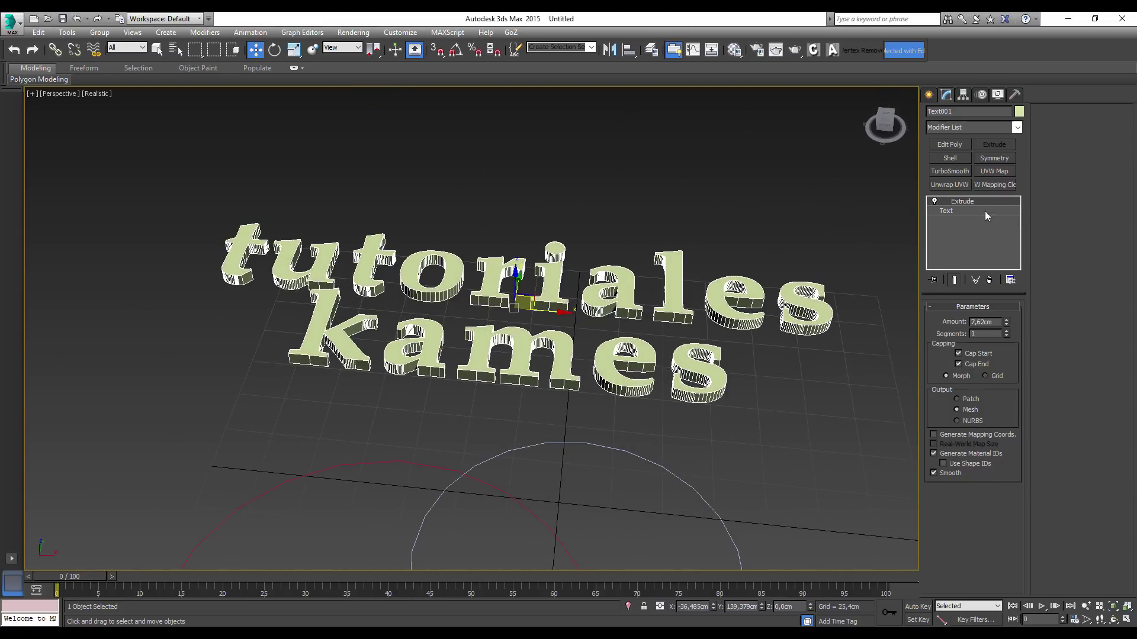
pyautogui.click(934, 201)
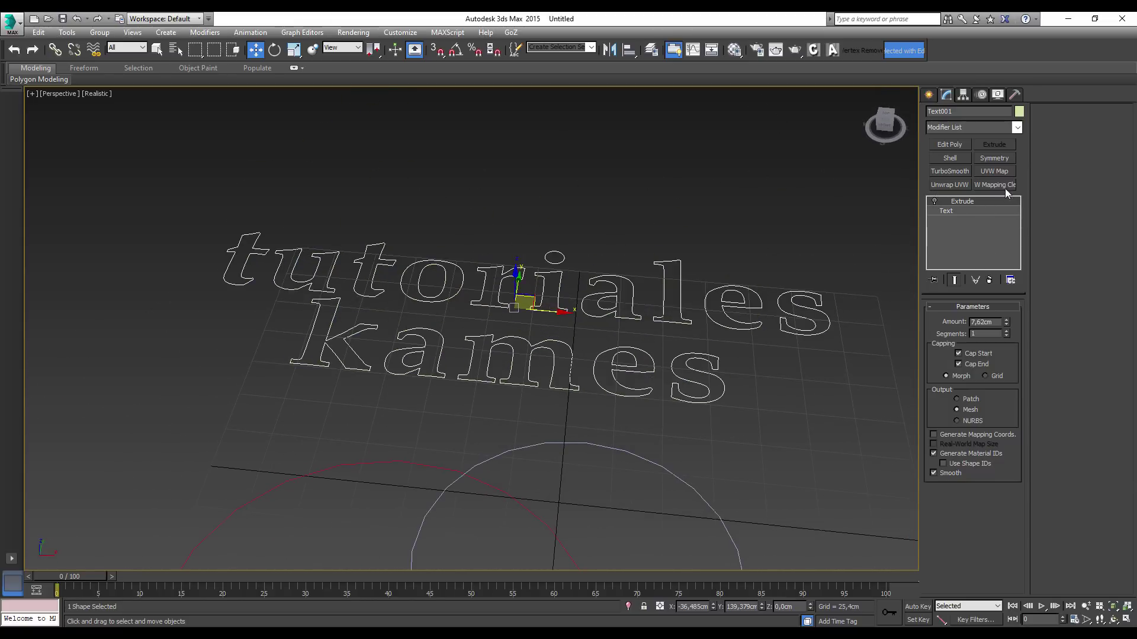
# Add a Bevel modifier to the text and orbit to view the bevelled letters
pyautogui.click(1019, 129)
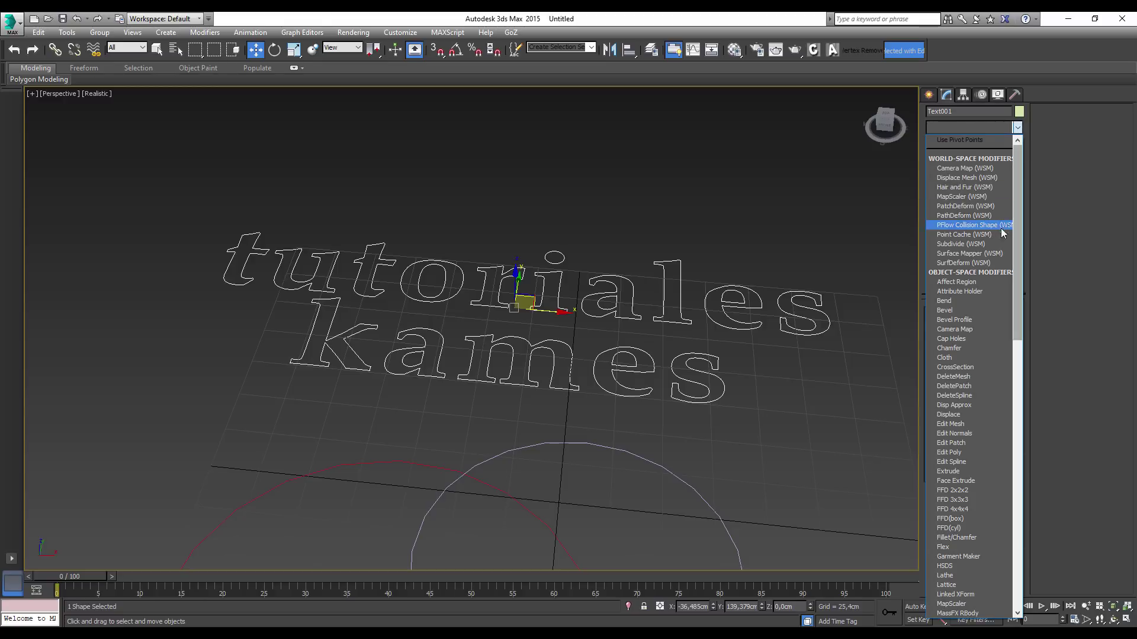
pyautogui.click(952, 310)
pyautogui.moveTo(717, 422)
pyautogui.keyDown('alt'); pyautogui.mouseDown(button='middle')
pyautogui.moveTo(789, 373)
pyautogui.moveTo(736, 393)
pyautogui.mouseUp(button='middle'); pyautogui.keyUp('alt')
pyautogui.scroll(5, 736, 393)
pyautogui.scroll(3, 864, 354)
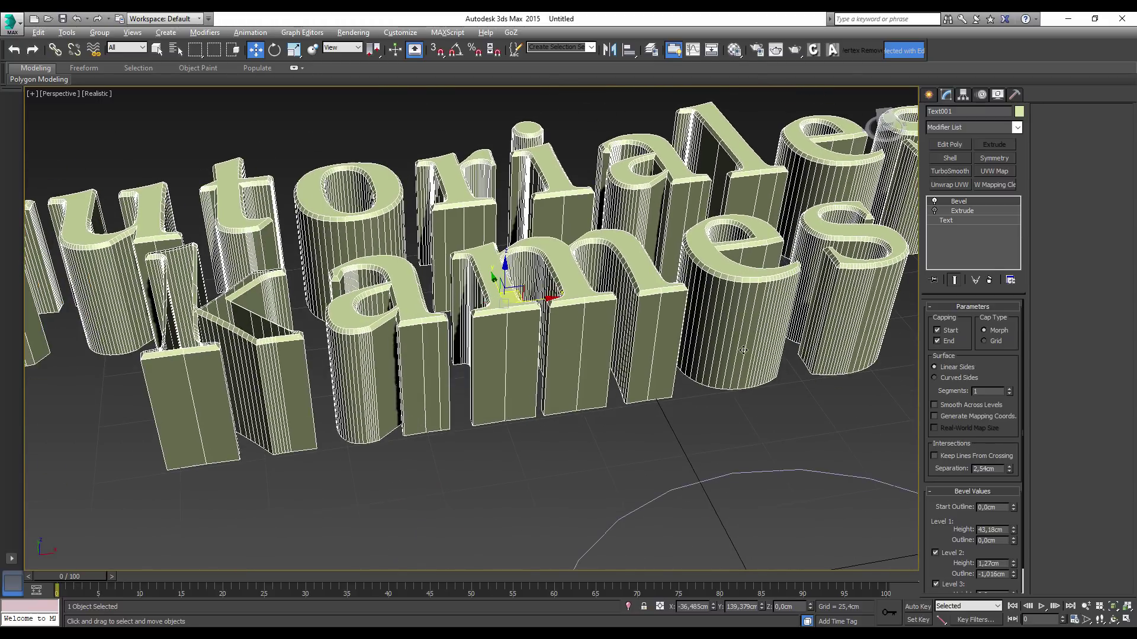
pyautogui.scroll(-3, 743, 350)
pyautogui.keyDown('alt'); pyautogui.moveTo(743, 350); pyautogui.dragTo(758, 386, button='middle'); pyautogui.keyUp('alt')
pyautogui.scroll(-2, 1000, 396)
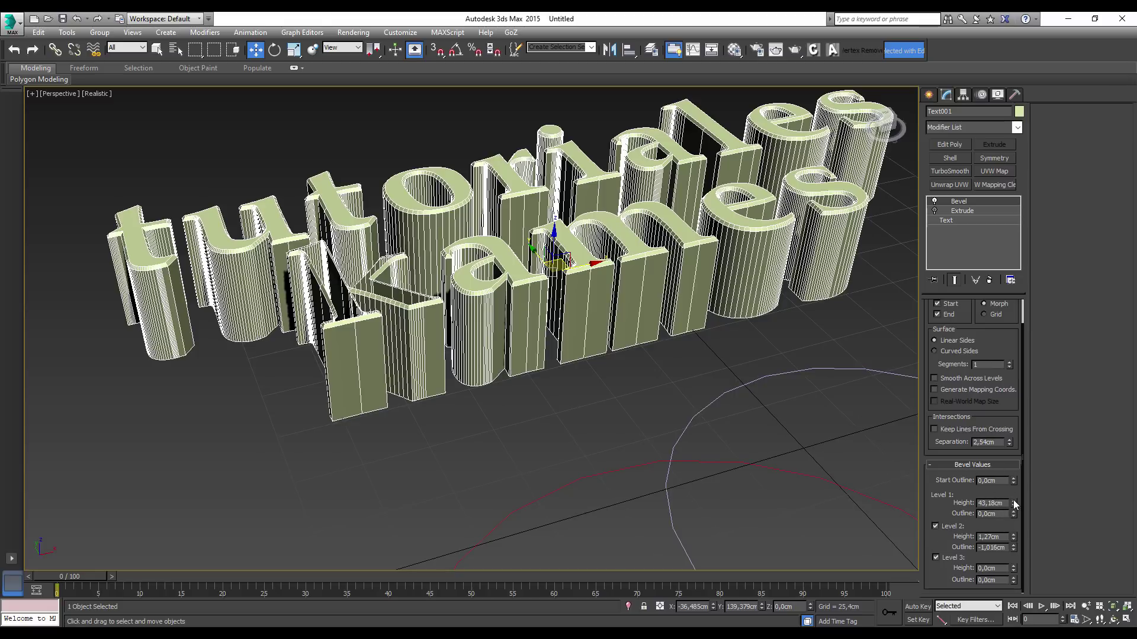
# Adjust the Level 1 and Level 2 bevel heights, orbiting to check the letters
pyautogui.moveTo(1014, 504); pyautogui.dragTo(992, 529)
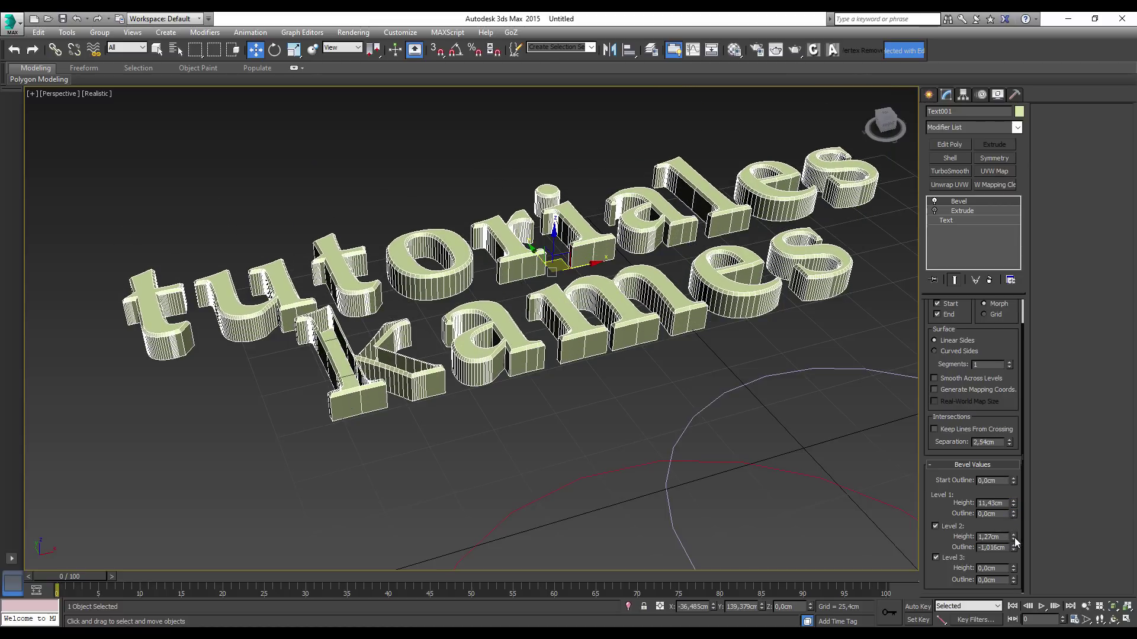
pyautogui.moveTo(1013, 538); pyautogui.dragTo(1012, 536)
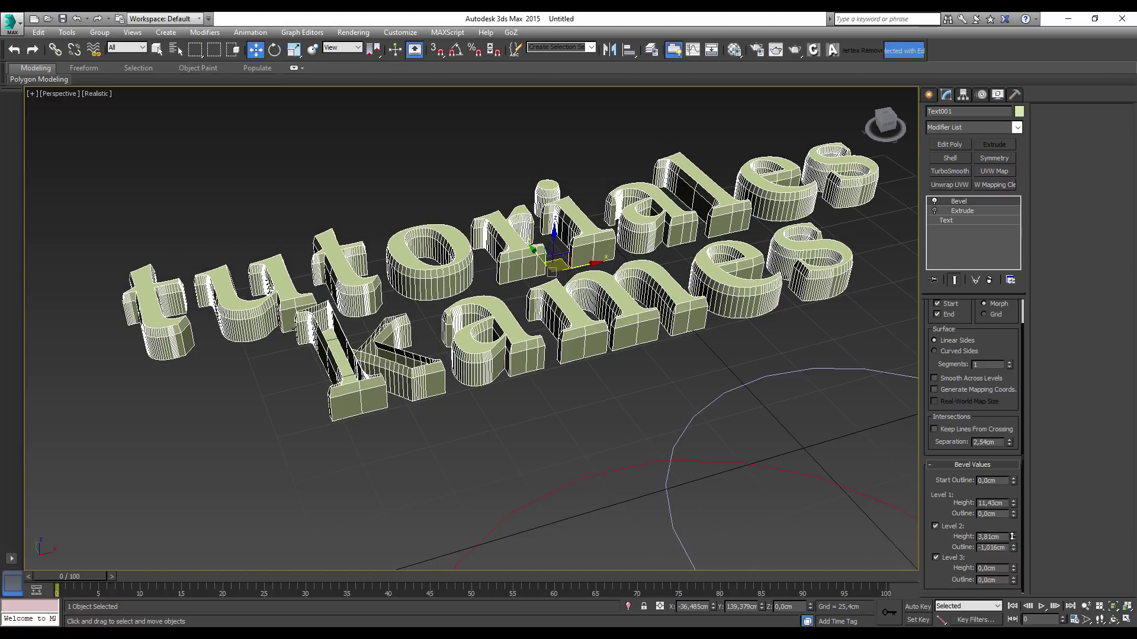
pyautogui.rightClick(1013, 536)
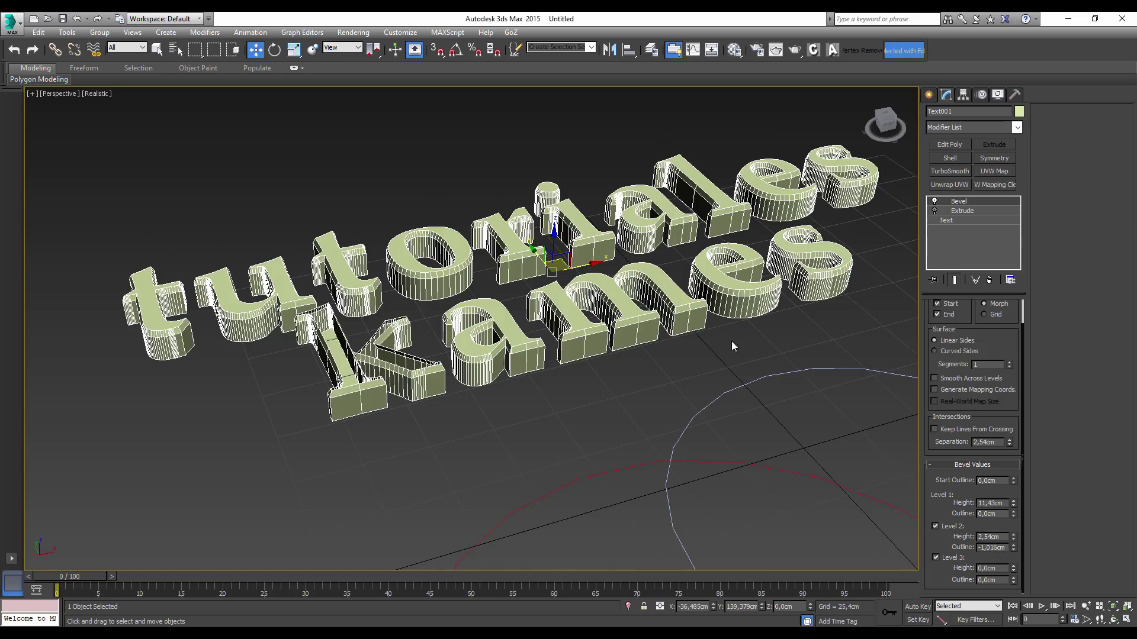
pyautogui.scroll(5, 609, 305)
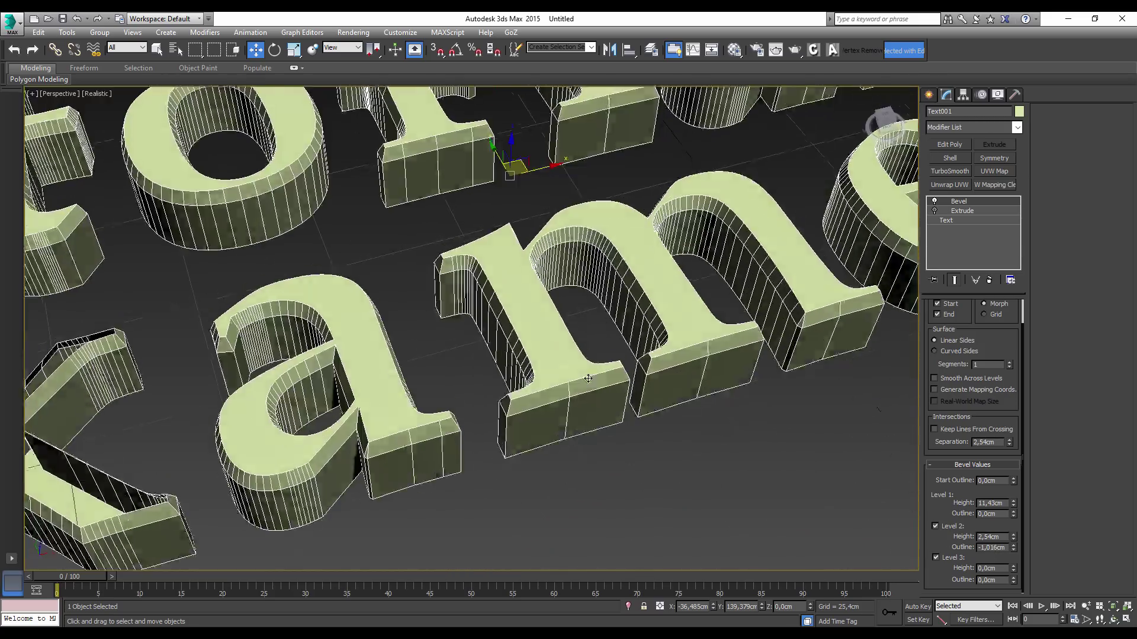
pyautogui.keyDown('alt'); pyautogui.moveTo(588, 378); pyautogui.dragTo(619, 299, button='middle'); pyautogui.keyUp('alt')
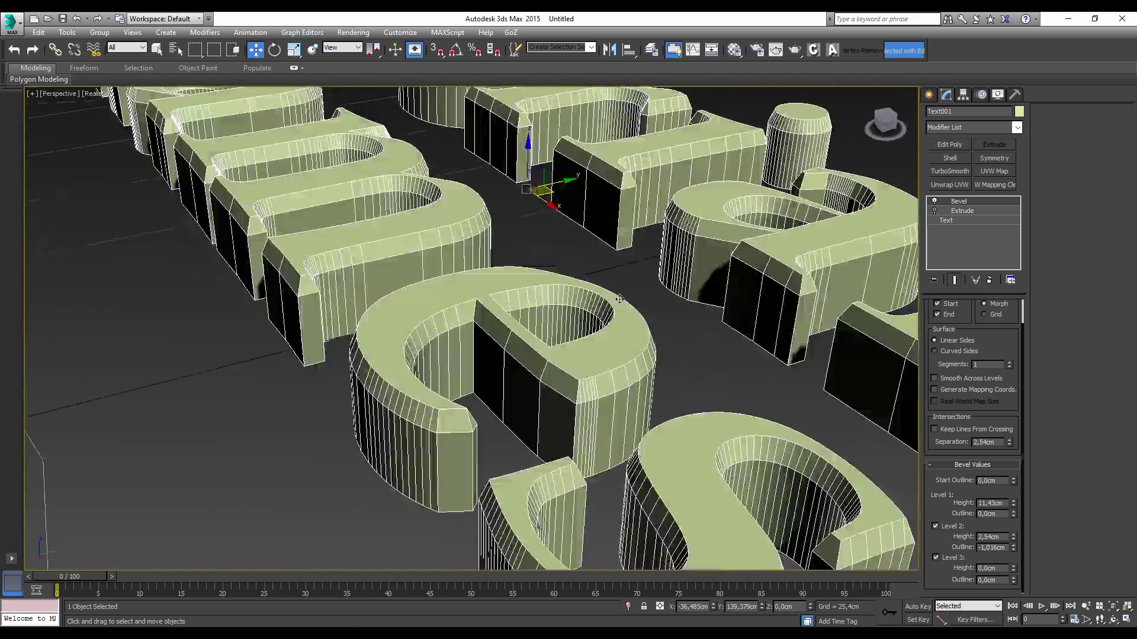
pyautogui.scroll(-5, 619, 299)
pyautogui.moveTo(620, 299)
pyautogui.keyDown('alt'); pyautogui.mouseDown(button='middle')
pyautogui.moveTo(619, 405)
pyautogui.moveTo(573, 376)
pyautogui.moveTo(600, 333)
pyautogui.mouseUp(button='middle'); pyautogui.keyUp('alt')
pyautogui.scroll(-2, 574, 376)
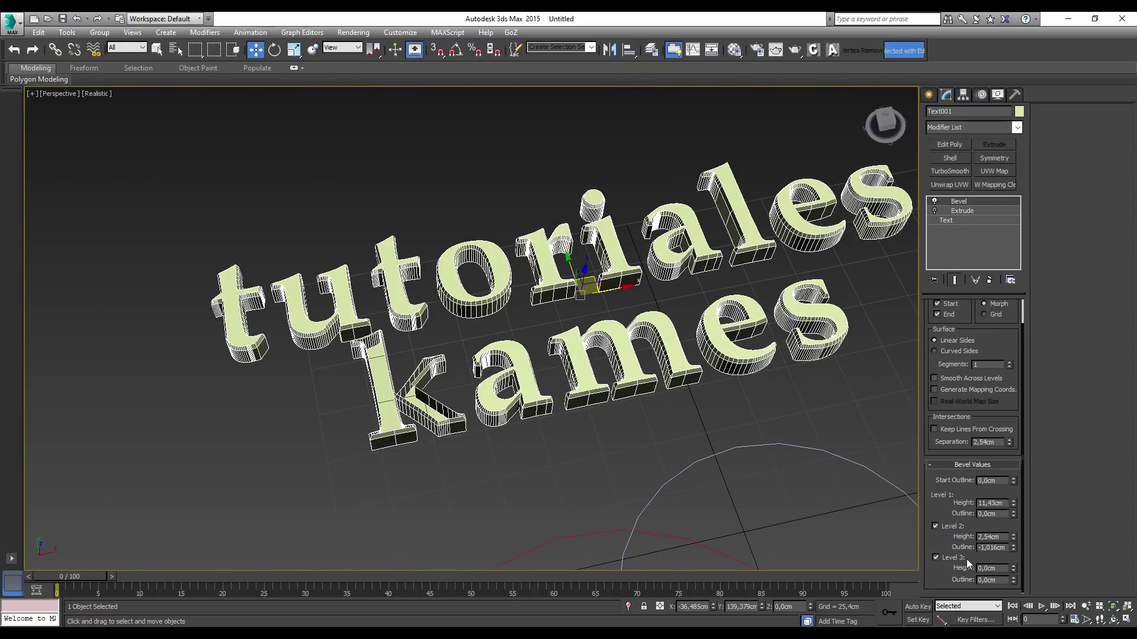
# Set bevel Level 3 height to 24,13cm, inspect it, then disable the Bevel
pyautogui.moveTo(1016, 569); pyautogui.dragTo(1015, 557)
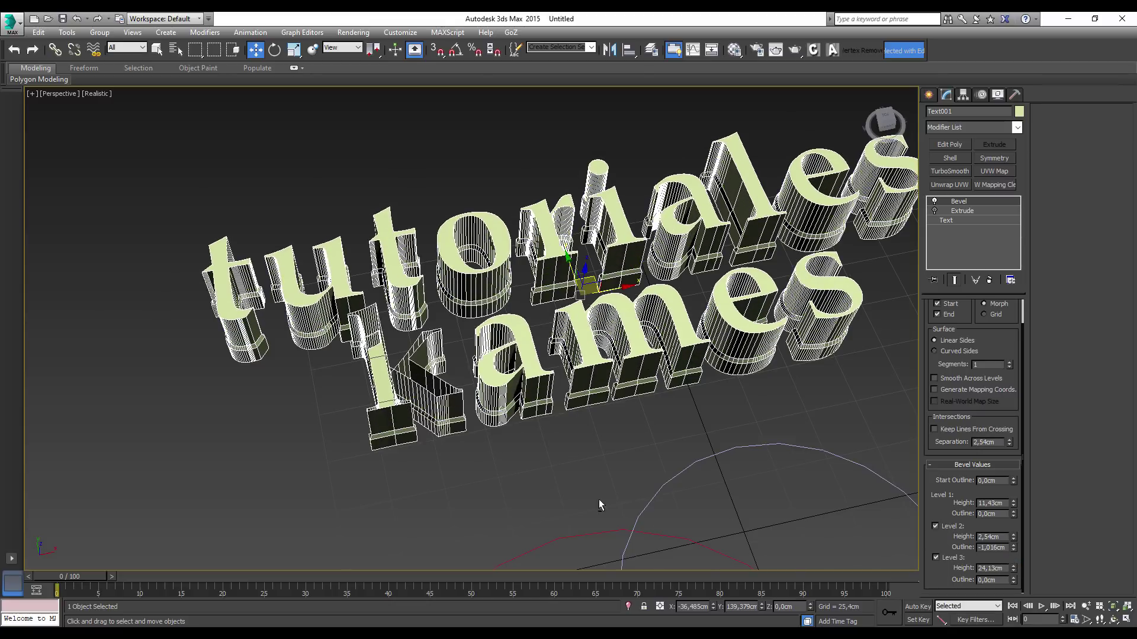
pyautogui.moveTo(599, 499)
pyautogui.keyDown('alt'); pyautogui.mouseDown(button='middle')
pyautogui.moveTo(613, 429)
pyautogui.moveTo(517, 417)
pyautogui.moveTo(566, 409)
pyautogui.mouseUp(button='middle'); pyautogui.keyUp('alt')
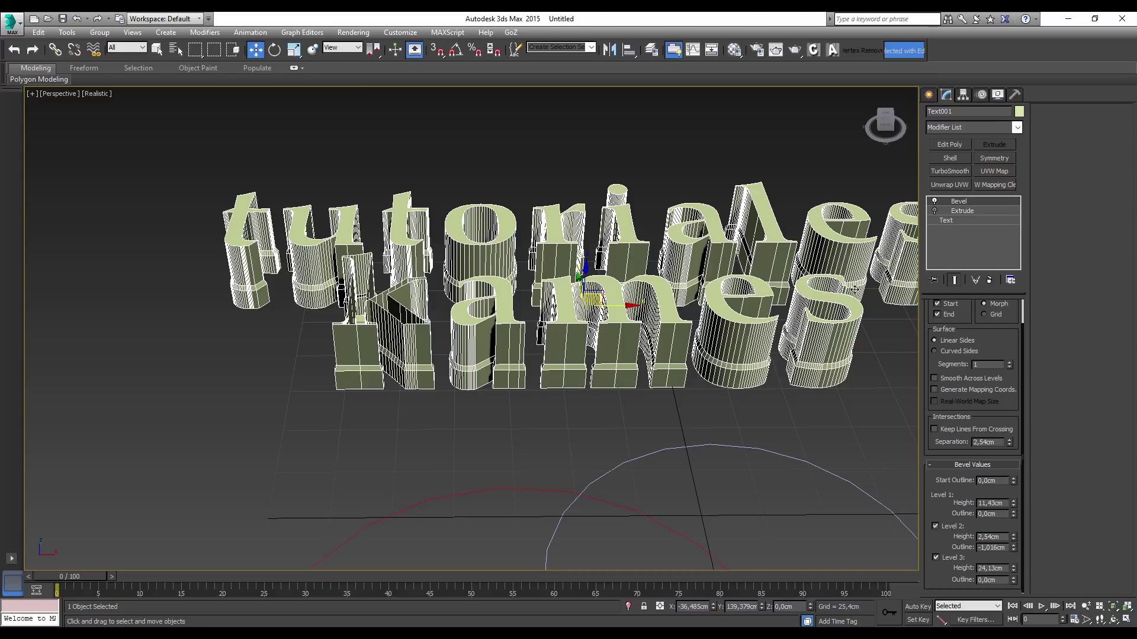
pyautogui.keyDown('alt'); pyautogui.moveTo(770, 315); pyautogui.dragTo(875, 255, button='middle'); pyautogui.keyUp('alt')
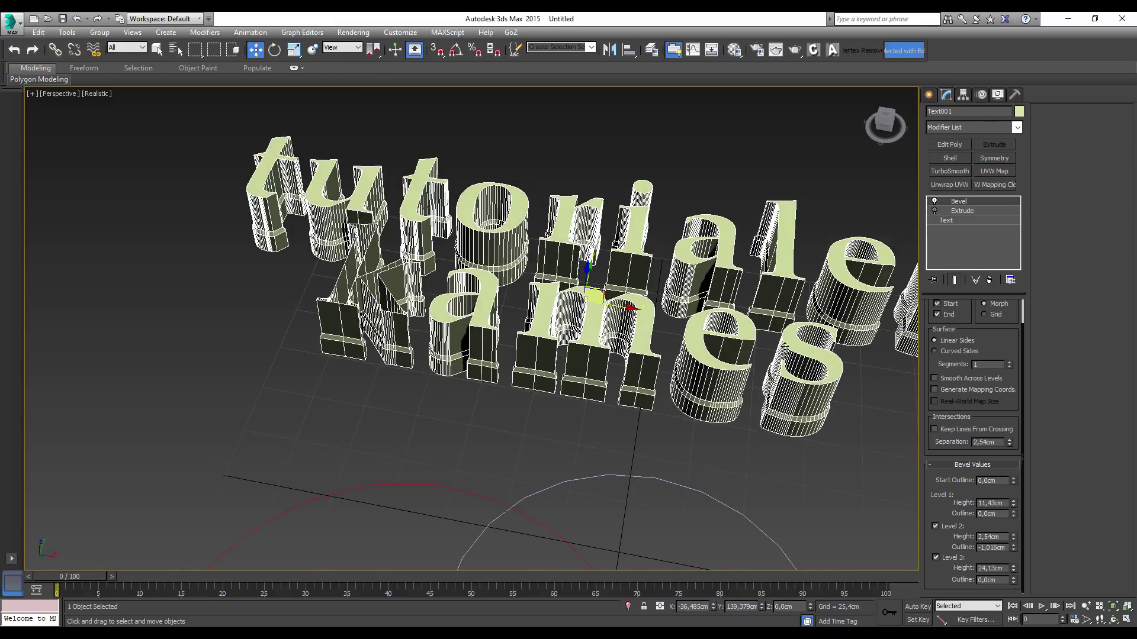
pyautogui.moveTo(824, 259)
pyautogui.keyDown('alt'); pyautogui.mouseDown(button='middle')
pyautogui.moveTo(900, 248)
pyautogui.moveTo(884, 245)
pyautogui.mouseUp(button='middle'); pyautogui.keyUp('alt')
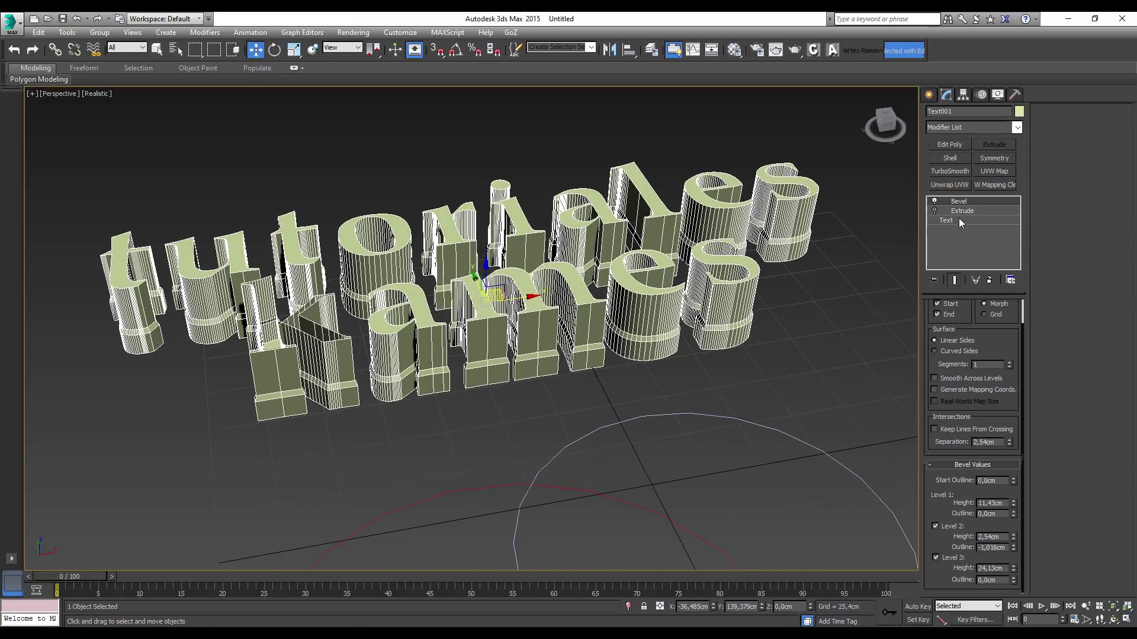
pyautogui.click(934, 201)
# Extrude Circle001 into a 120,65cm cylinder, then marquee-select all four objects
pyautogui.moveTo(761, 398)
pyautogui.keyDown('alt'); pyautogui.mouseDown(button='middle')
pyautogui.moveTo(751, 355)
pyautogui.moveTo(764, 300)
pyautogui.moveTo(724, 326)
pyautogui.moveTo(786, 295)
pyautogui.moveTo(672, 373)
pyautogui.moveTo(781, 312)
pyautogui.moveTo(635, 244)
pyautogui.mouseUp(button='middle'); pyautogui.keyUp('alt')
pyautogui.click(634, 244)
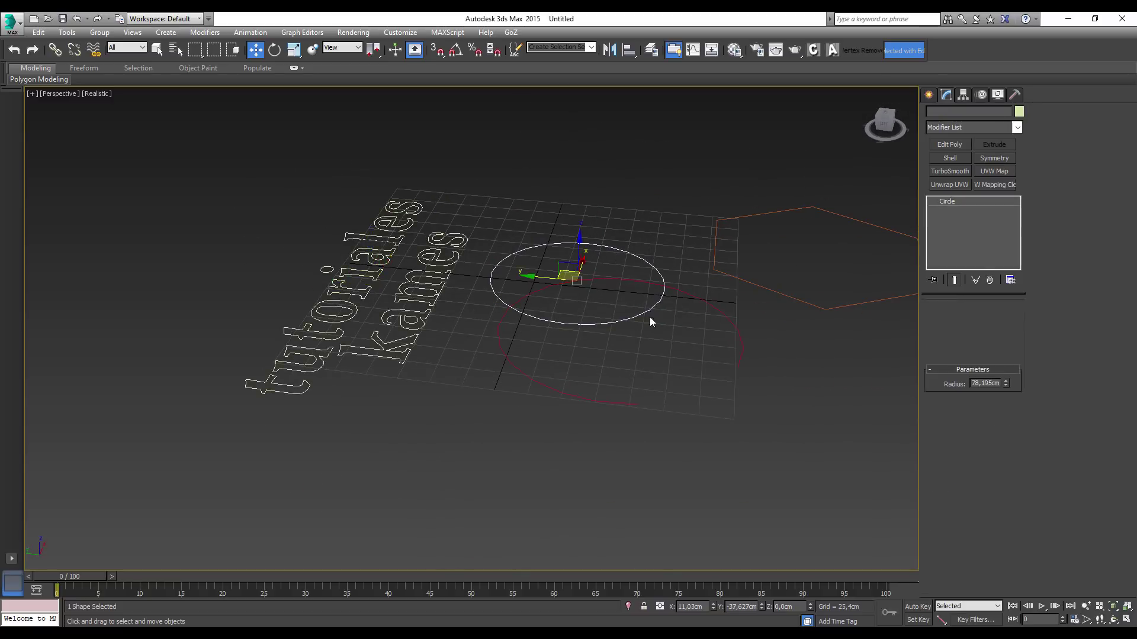
pyautogui.keyDown('alt'); pyautogui.moveTo(649, 317); pyautogui.dragTo(1037, 199, button='middle'); pyautogui.keyUp('alt')
pyautogui.click(1017, 128)
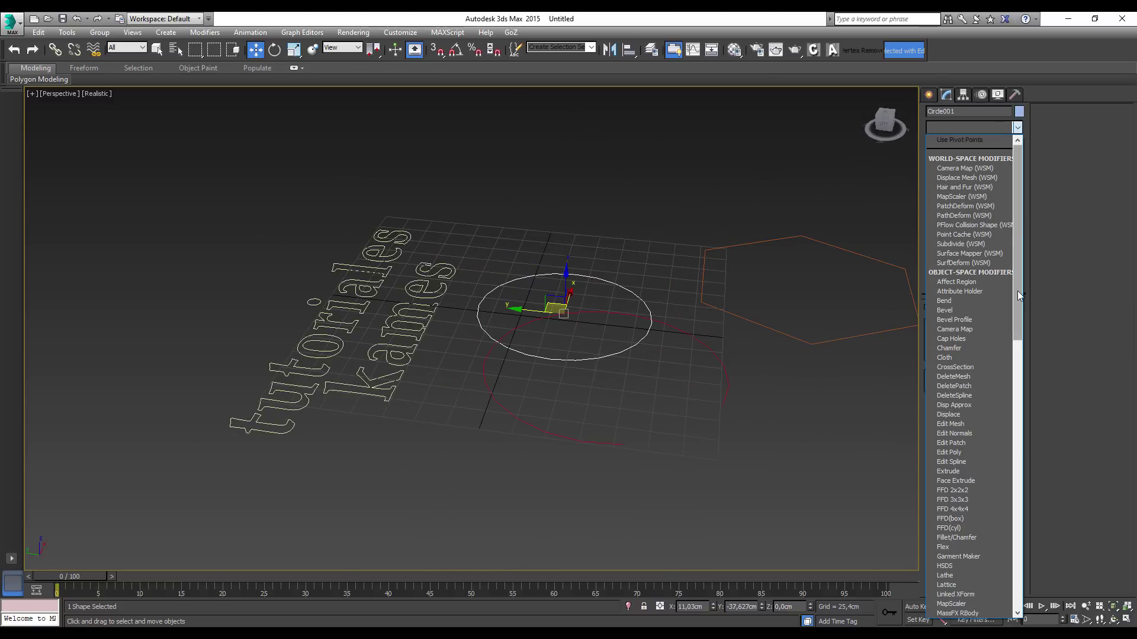
pyautogui.scroll(-5, 1001, 332)
pyautogui.click(949, 348)
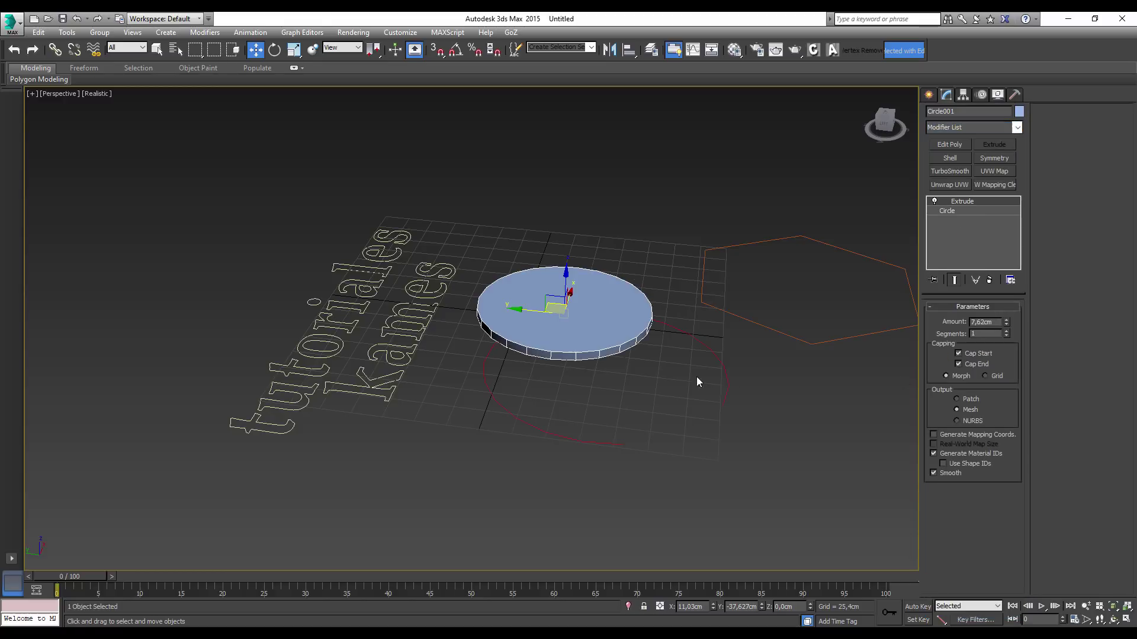
pyautogui.moveTo(1005, 321)
pyautogui.mouseDown()
pyautogui.moveTo(1014, 268)
pyautogui.moveTo(1013, 278)
pyautogui.mouseUp()
pyautogui.keyDown('alt'); pyautogui.moveTo(679, 279); pyautogui.dragTo(662, 310, button='middle'); pyautogui.keyUp('alt')
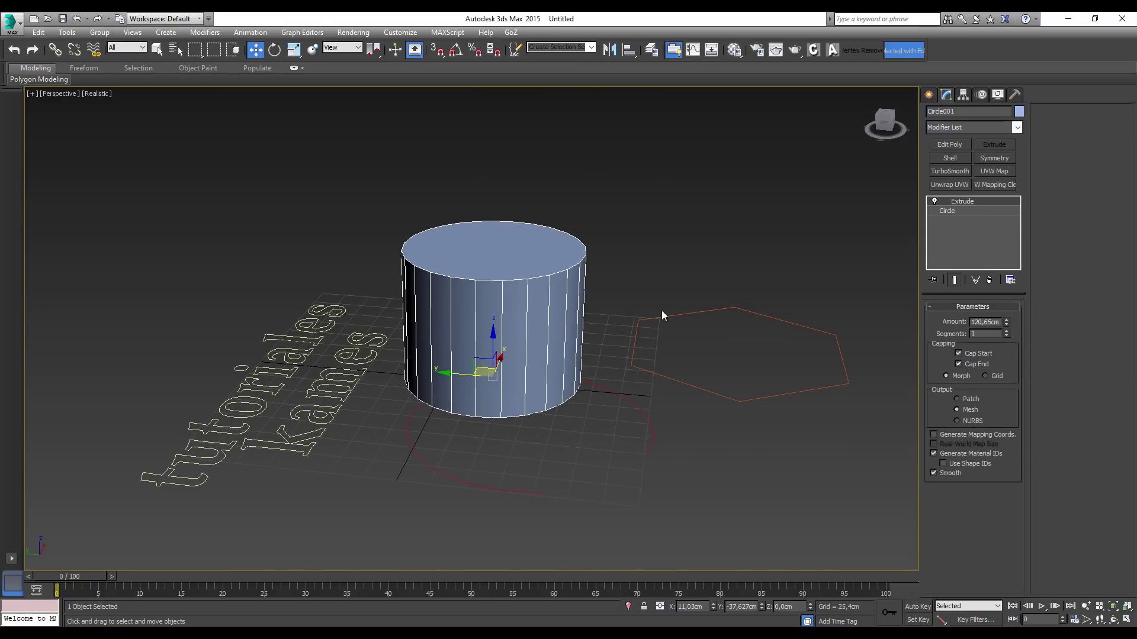
pyautogui.click(628, 278)
pyautogui.moveTo(675, 190); pyautogui.dragTo(204, 533)
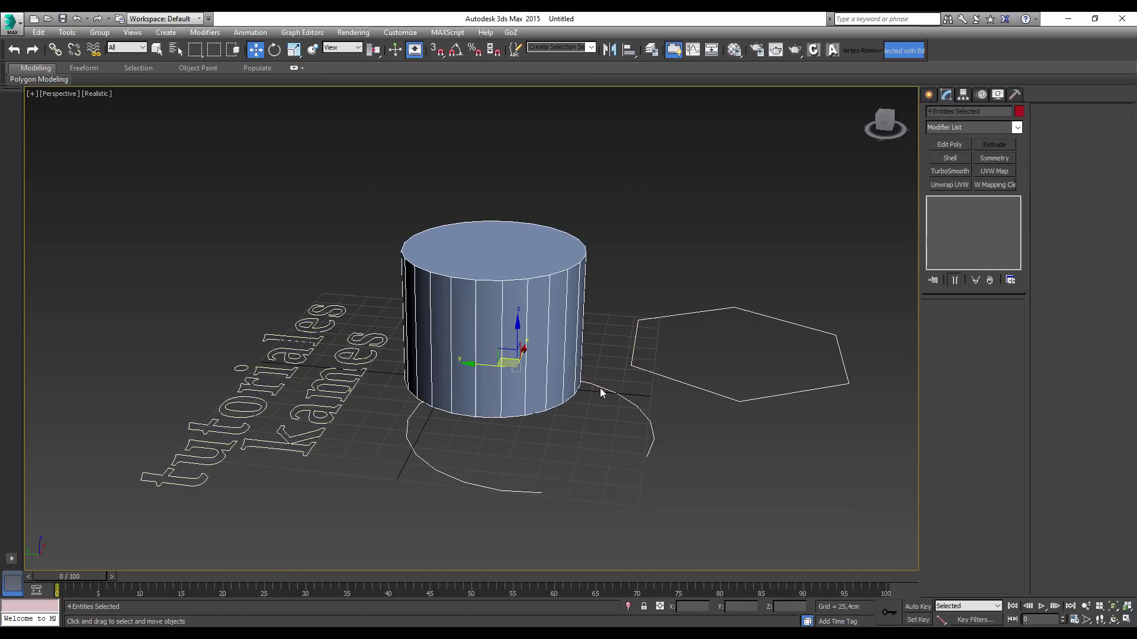
# Delete the old objects and place the first point of a new Line spline
pyautogui.press('Delete')
pyautogui.click(928, 95)
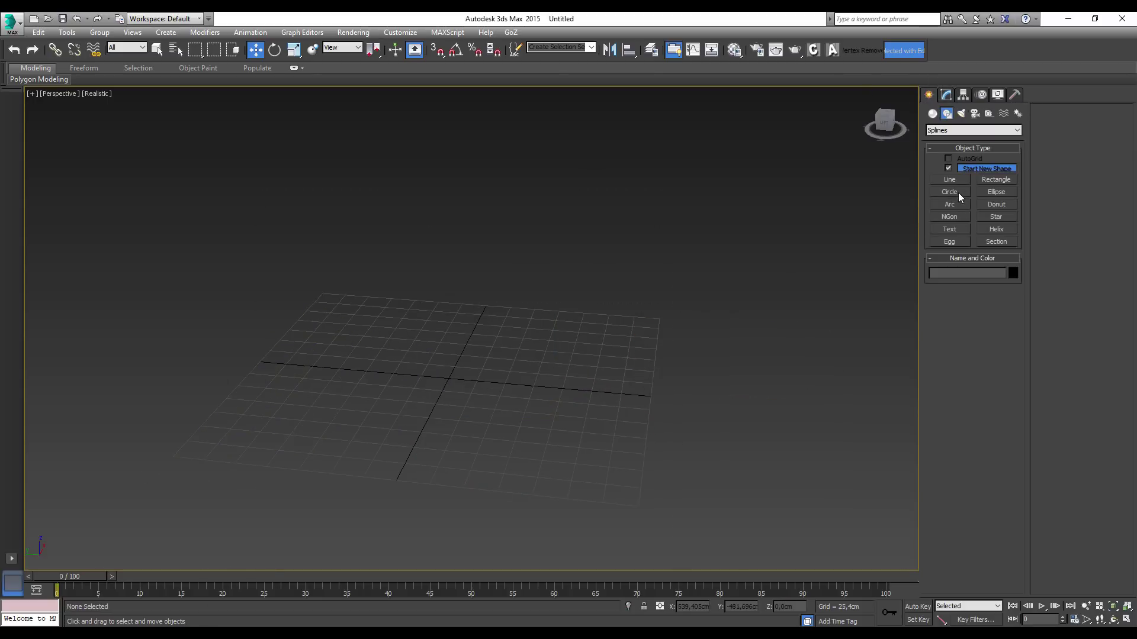
pyautogui.click(949, 179)
pyautogui.moveTo(905, 258)
pyautogui.keyDown('alt'); pyautogui.mouseDown(button='middle')
pyautogui.moveTo(643, 360)
pyautogui.moveTo(726, 285)
pyautogui.mouseUp(button='middle'); pyautogui.keyUp('alt')
pyautogui.click(742, 291)
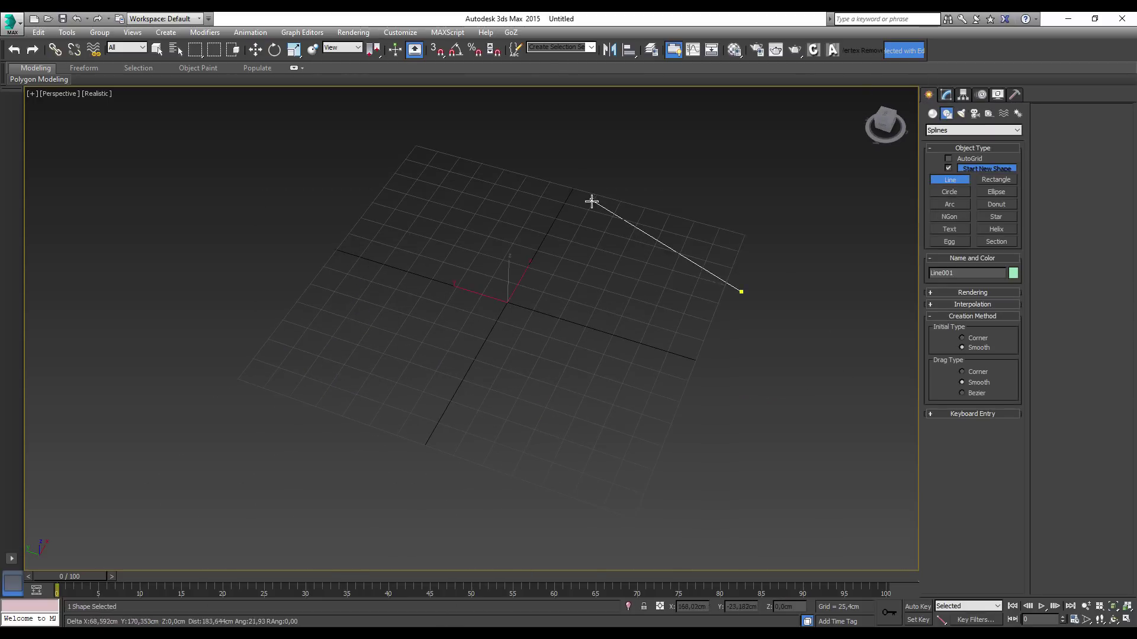
# Add six more points to draw an open, smooth looping curve across the grid
pyautogui.click(591, 201)
pyautogui.click(633, 377)
pyautogui.click(479, 492)
pyautogui.click(435, 308)
pyautogui.click(533, 167)
pyautogui.click(290, 271)
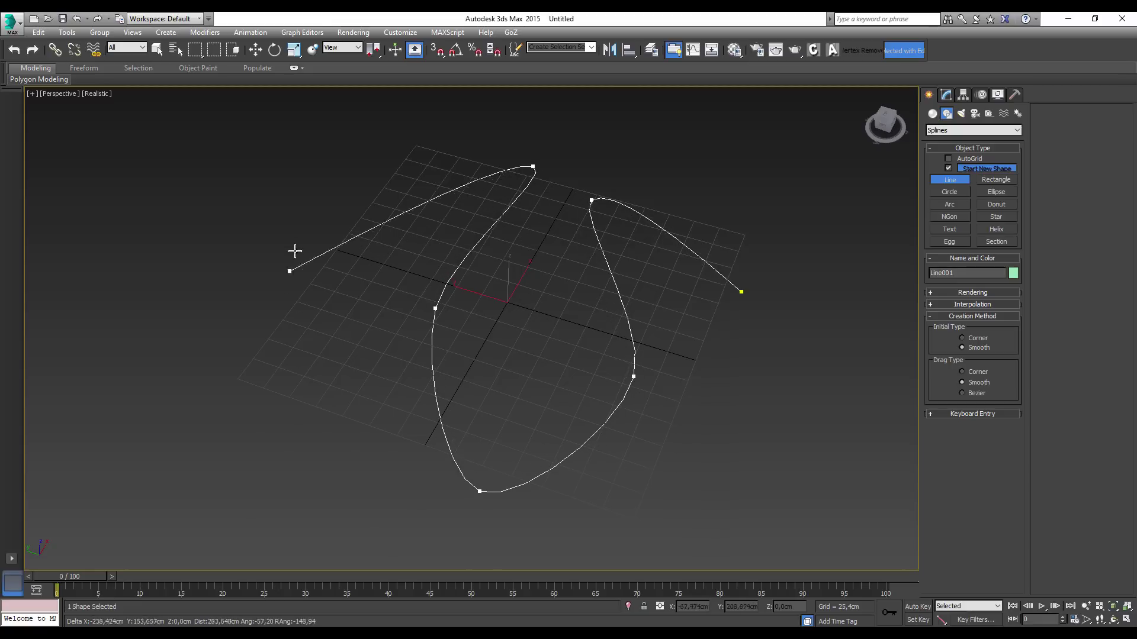
pyautogui.rightClick(368, 300)
pyautogui.moveTo(563, 297)
pyautogui.mouseDown(button='middle')
pyautogui.moveTo(554, 347)
pyautogui.moveTo(572, 346)
pyautogui.mouseUp(button='middle')
pyautogui.click(946, 95)
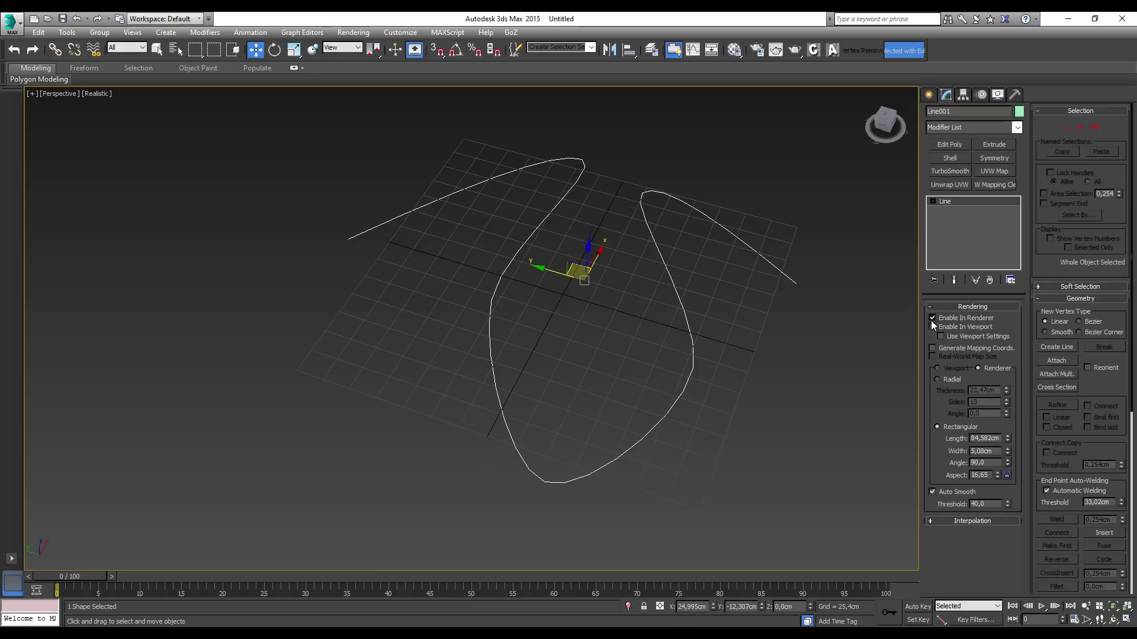
# Enable the line in the viewport as a Rectangular ribbon, 24,529cm by 5,08cm
pyautogui.click(933, 328)
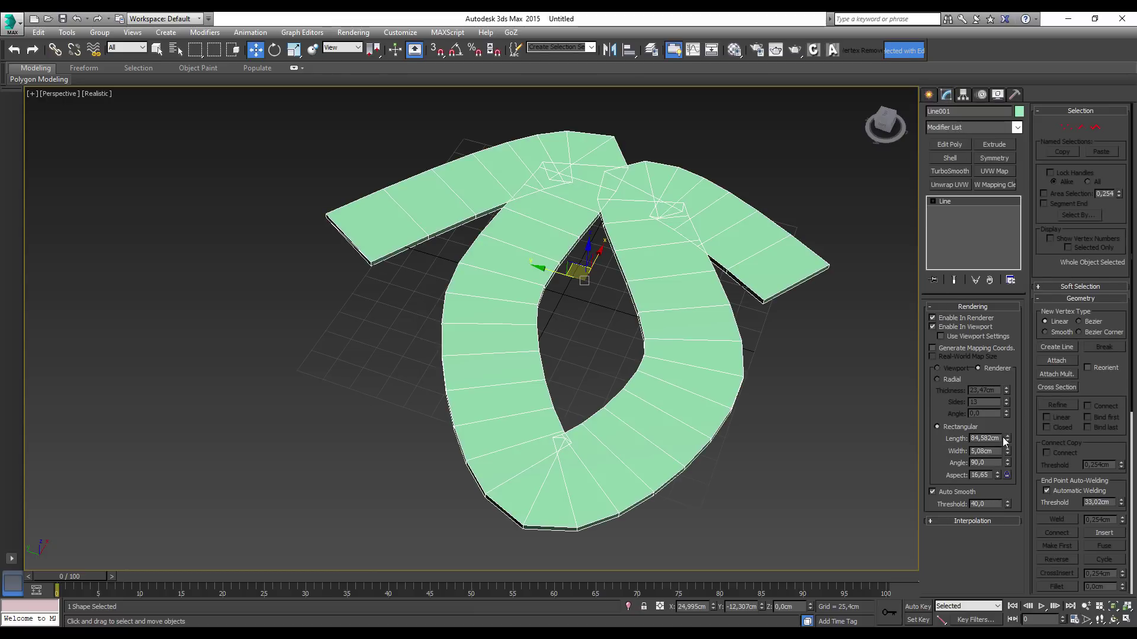
pyautogui.click(946, 379)
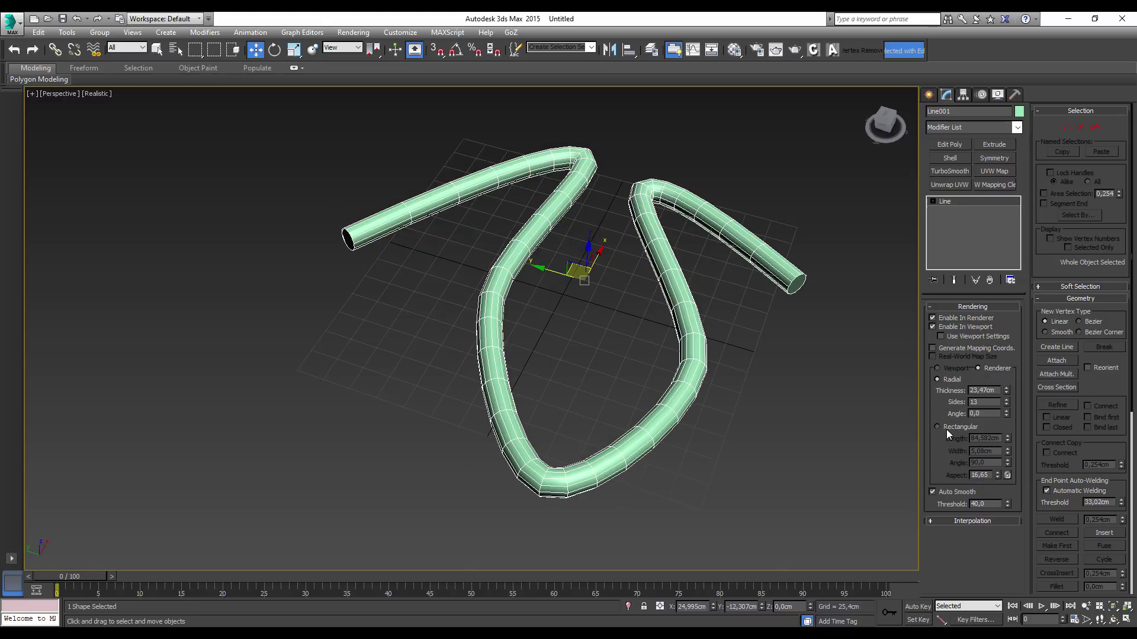
pyautogui.click(949, 428)
pyautogui.moveTo(1008, 444); pyautogui.dragTo(1000, 479)
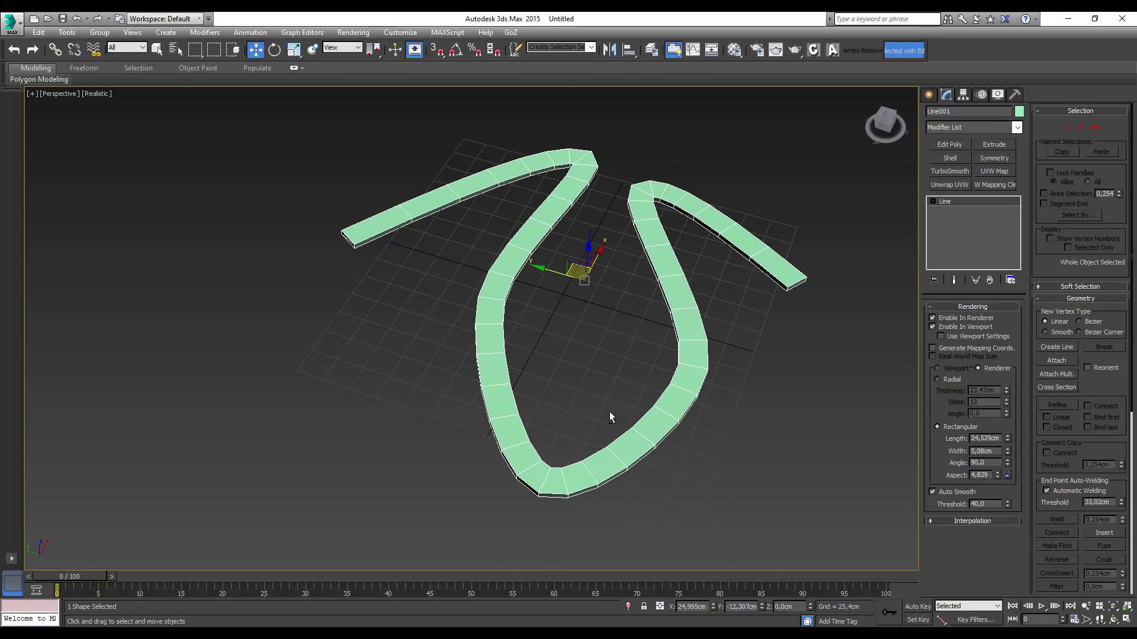
pyautogui.moveTo(610, 417)
pyautogui.keyDown('alt'); pyautogui.mouseDown(button='middle')
pyautogui.moveTo(617, 380)
pyautogui.moveTo(679, 325)
pyautogui.moveTo(652, 330)
pyautogui.moveTo(639, 373)
pyautogui.moveTo(667, 333)
pyautogui.mouseUp(button='middle'); pyautogui.keyUp('alt')
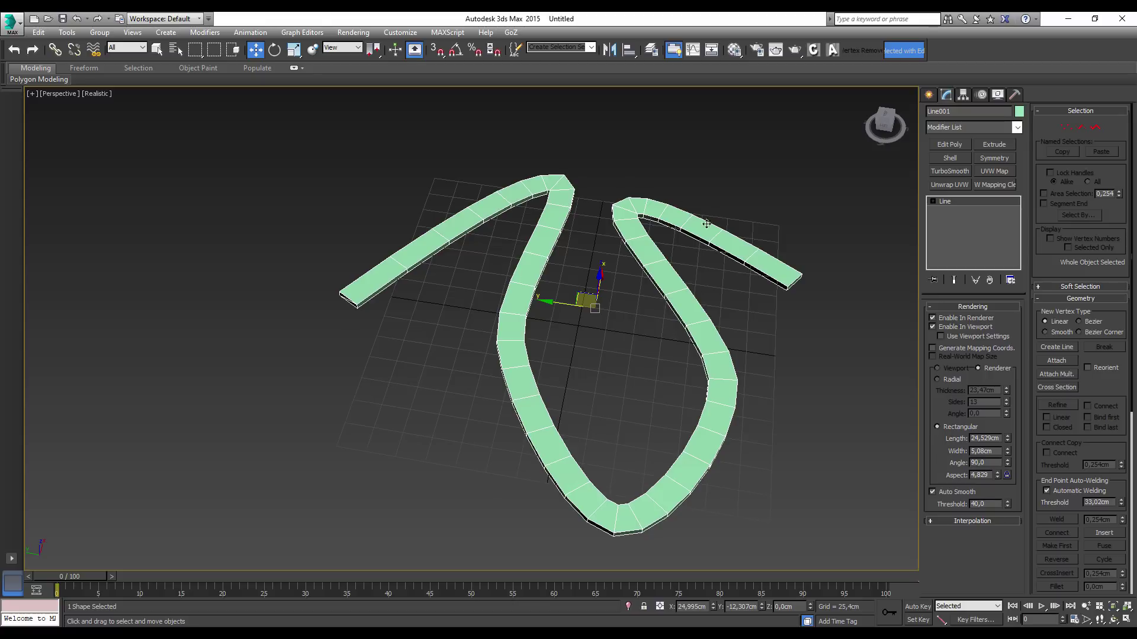
pyautogui.click(1067, 128)
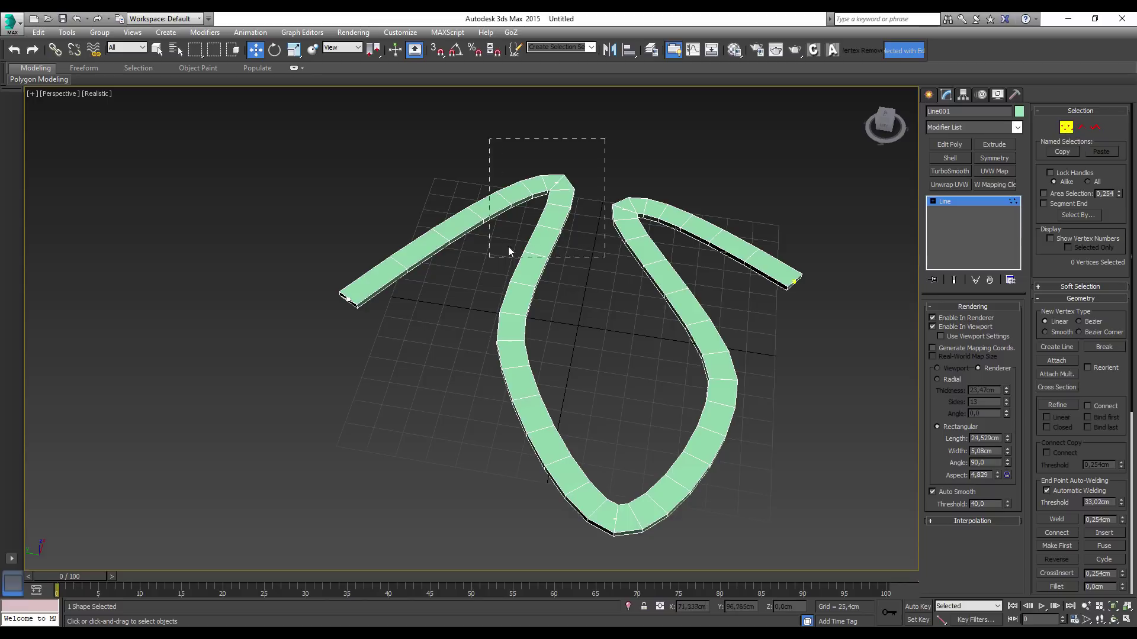
# Move the upper and right bend vertices to reshape the ribbon's curve
pyautogui.moveTo(508, 251); pyautogui.dragTo(508, 251)
pyautogui.moveTo(508, 251)
pyautogui.keyDown('alt'); pyautogui.mouseDown(button='middle')
pyautogui.moveTo(634, 213)
pyautogui.moveTo(564, 151)
pyautogui.mouseUp(button='middle'); pyautogui.keyUp('alt')
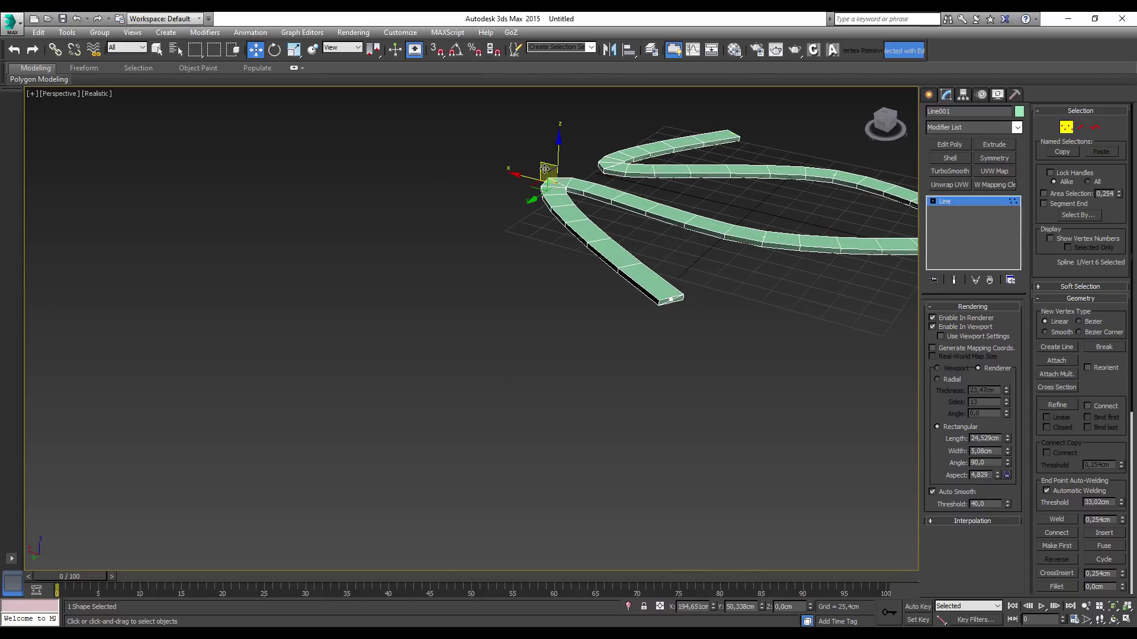
pyautogui.moveTo(545, 169)
pyautogui.mouseDown()
pyautogui.moveTo(592, 182)
pyautogui.moveTo(601, 342)
pyautogui.moveTo(596, 219)
pyautogui.mouseUp()
pyautogui.moveTo(596, 218)
pyautogui.keyDown('alt'); pyautogui.mouseDown(button='middle')
pyautogui.moveTo(596, 287)
pyautogui.moveTo(854, 222)
pyautogui.mouseUp(button='middle'); pyautogui.keyUp('alt')
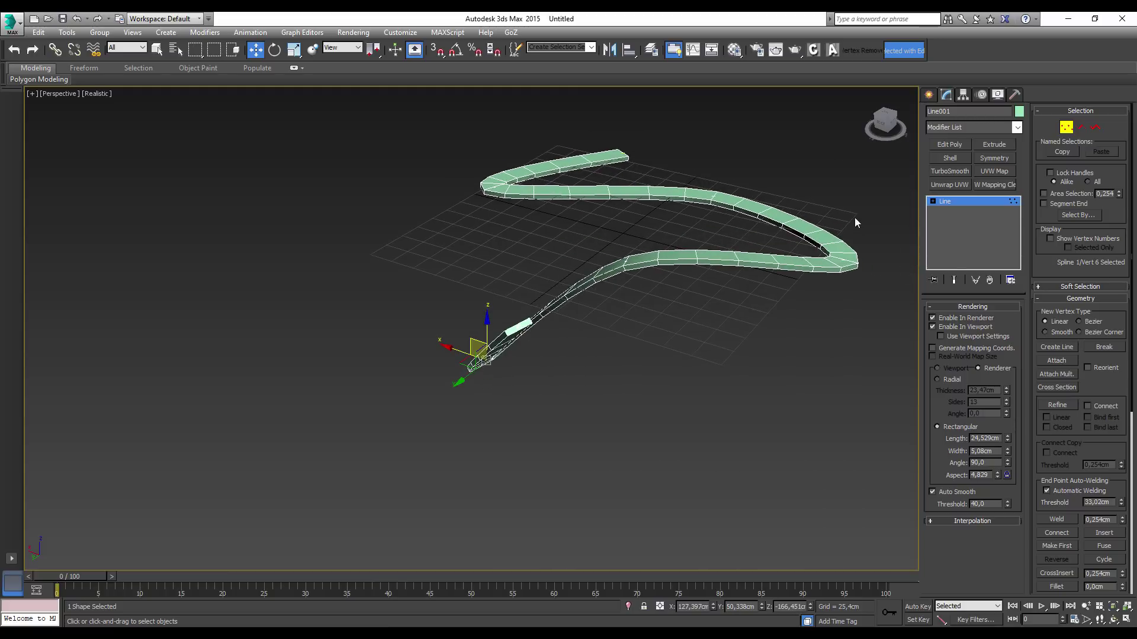
pyautogui.click(829, 254)
pyautogui.moveTo(829, 254)
pyautogui.mouseDown()
pyautogui.moveTo(817, 305)
pyautogui.moveTo(785, 246)
pyautogui.moveTo(703, 299)
pyautogui.mouseUp()
pyautogui.moveTo(703, 300)
pyautogui.keyDown('alt'); pyautogui.mouseDown(button='middle')
pyautogui.moveTo(677, 322)
pyautogui.moveTo(846, 414)
pyautogui.moveTo(825, 386)
pyautogui.moveTo(850, 325)
pyautogui.moveTo(656, 362)
pyautogui.moveTo(715, 226)
pyautogui.mouseUp(button='middle'); pyautogui.keyUp('alt')
# Render the line as a round radial tube and reposition both end vertices
pyautogui.click(950, 382)
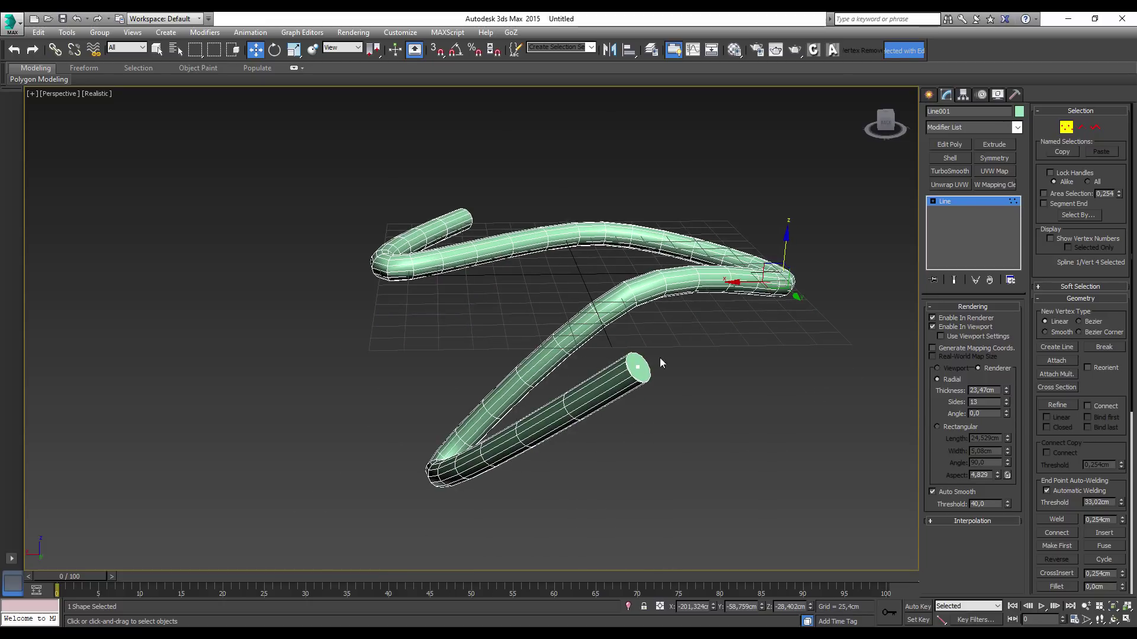
pyautogui.click(638, 367)
pyautogui.moveTo(627, 352)
pyautogui.mouseDown()
pyautogui.moveTo(319, 263)
pyautogui.moveTo(323, 340)
pyautogui.mouseUp()
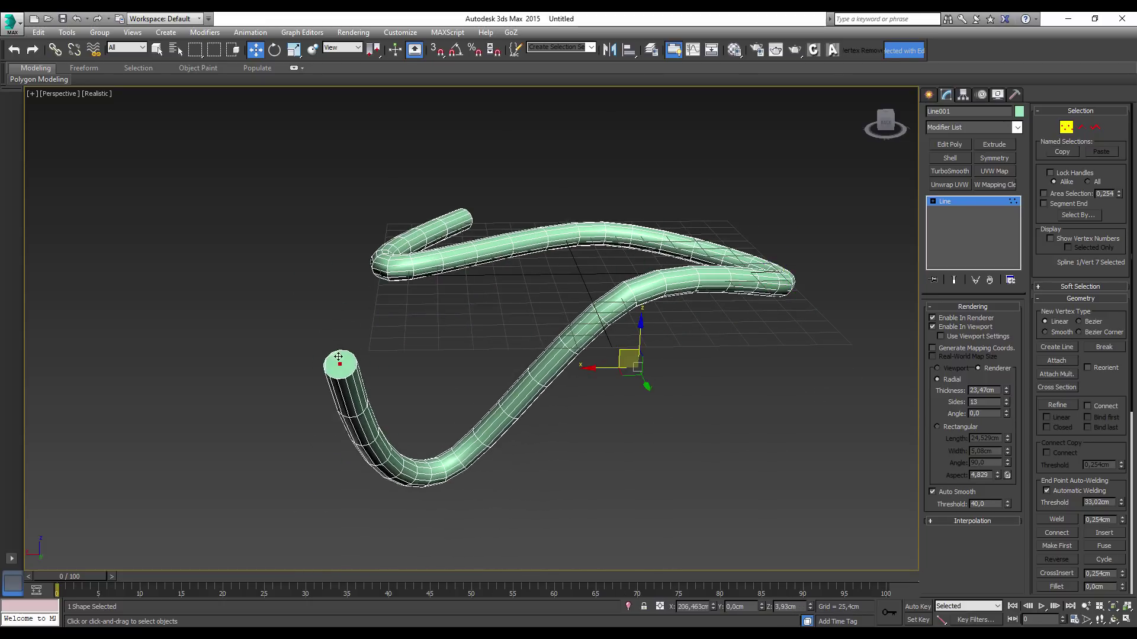
pyautogui.click(391, 260)
pyautogui.click(380, 243)
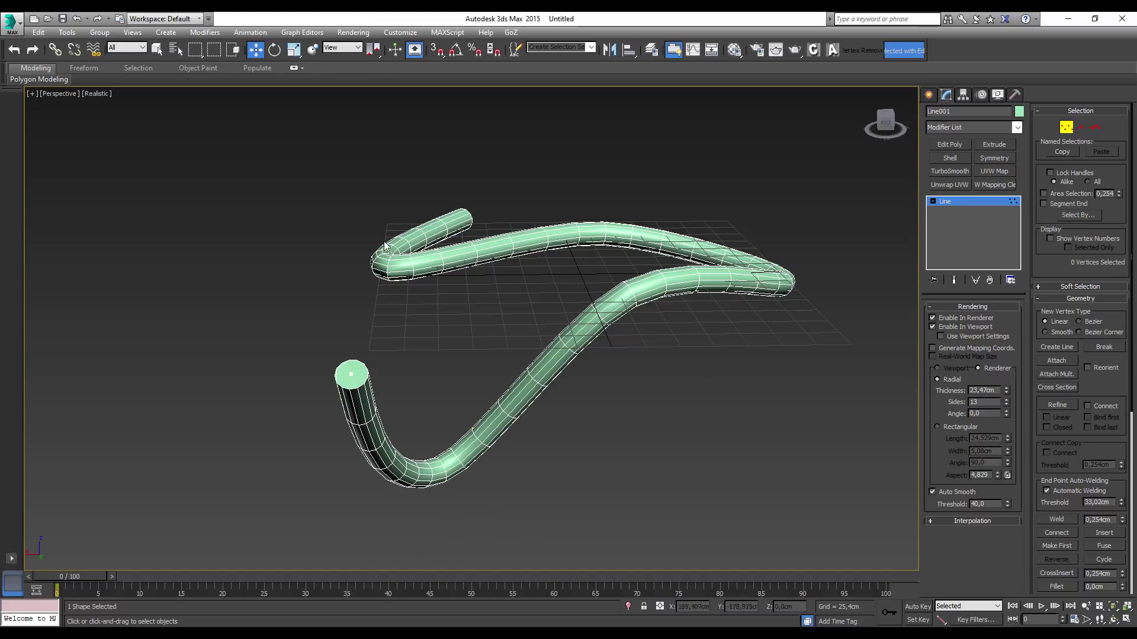
pyautogui.click(382, 261)
pyautogui.moveTo(382, 261)
pyautogui.mouseDown()
pyautogui.moveTo(541, 278)
pyautogui.moveTo(493, 359)
pyautogui.mouseUp()
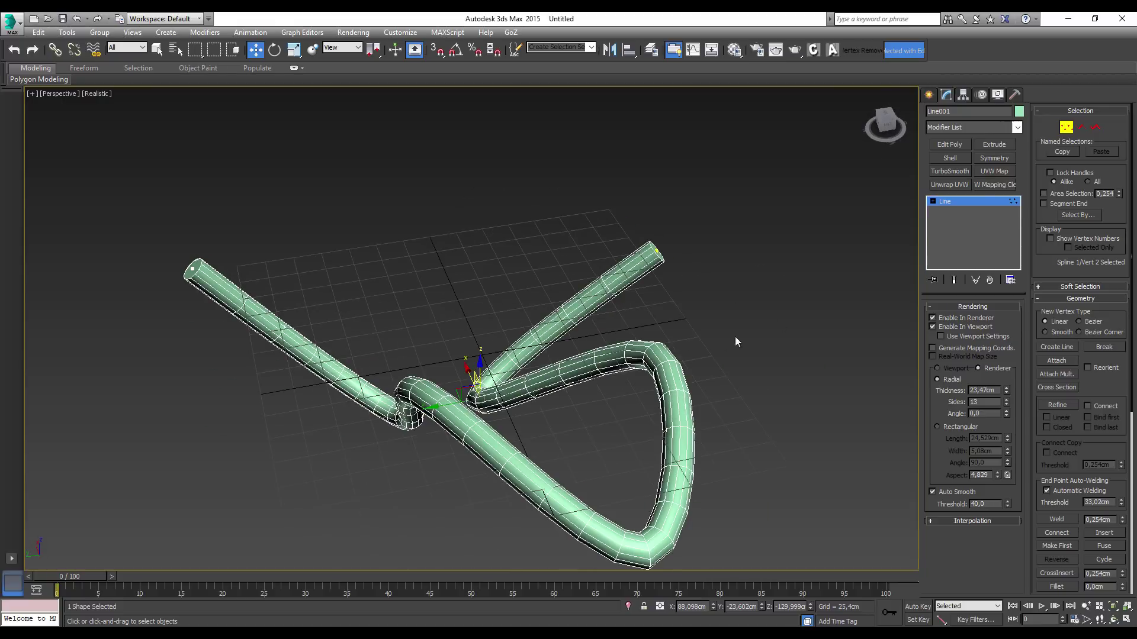
pyautogui.keyDown('alt'); pyautogui.moveTo(784, 292); pyautogui.dragTo(781, 274, button='middle'); pyautogui.keyUp('alt')
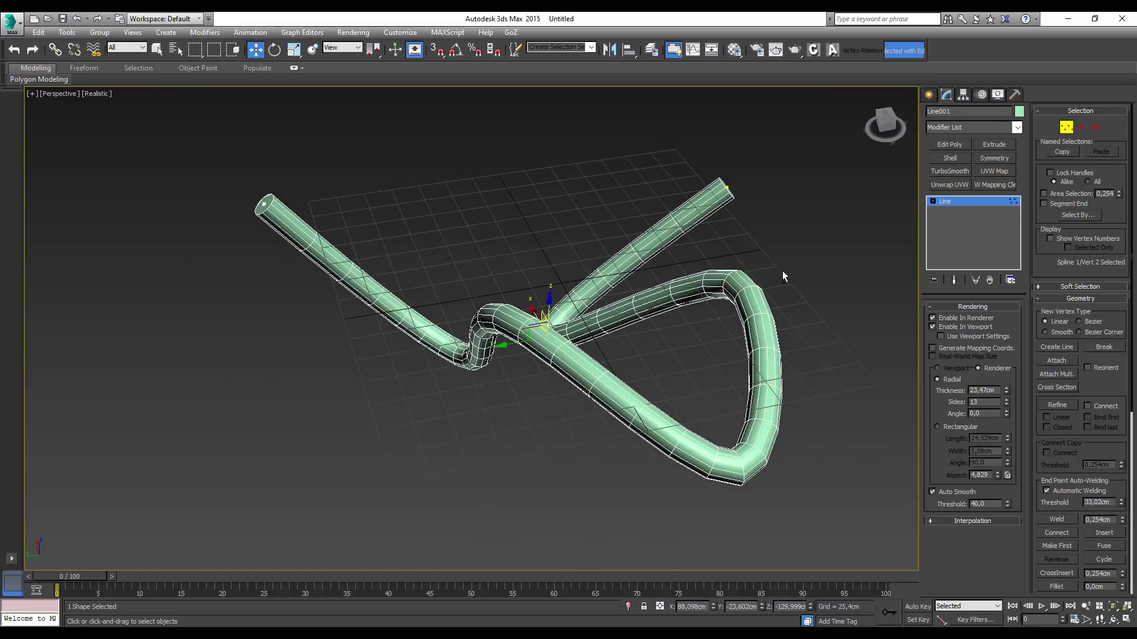
# Leave vertex mode and orbit around the finished 23,47cm, 12-sided tube
pyautogui.click(1065, 128)
pyautogui.keyDown('alt'); pyautogui.moveTo(699, 318); pyautogui.dragTo(702, 327, button='middle'); pyautogui.keyUp('alt')
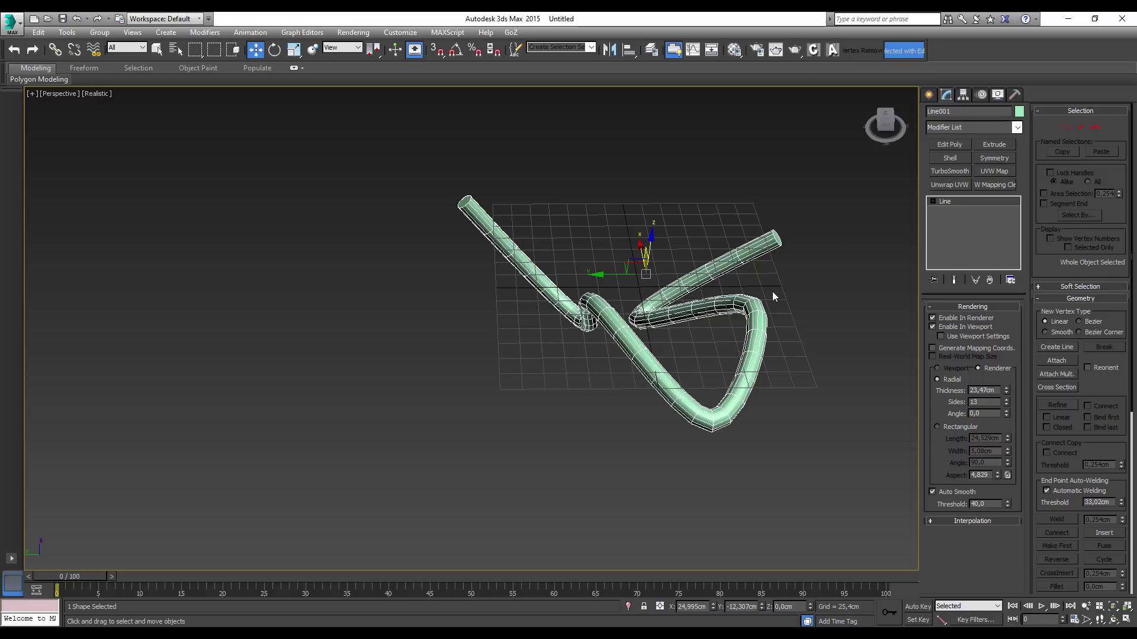
pyautogui.keyDown('alt'); pyautogui.moveTo(772, 292); pyautogui.dragTo(762, 319, button='middle'); pyautogui.keyUp('alt')
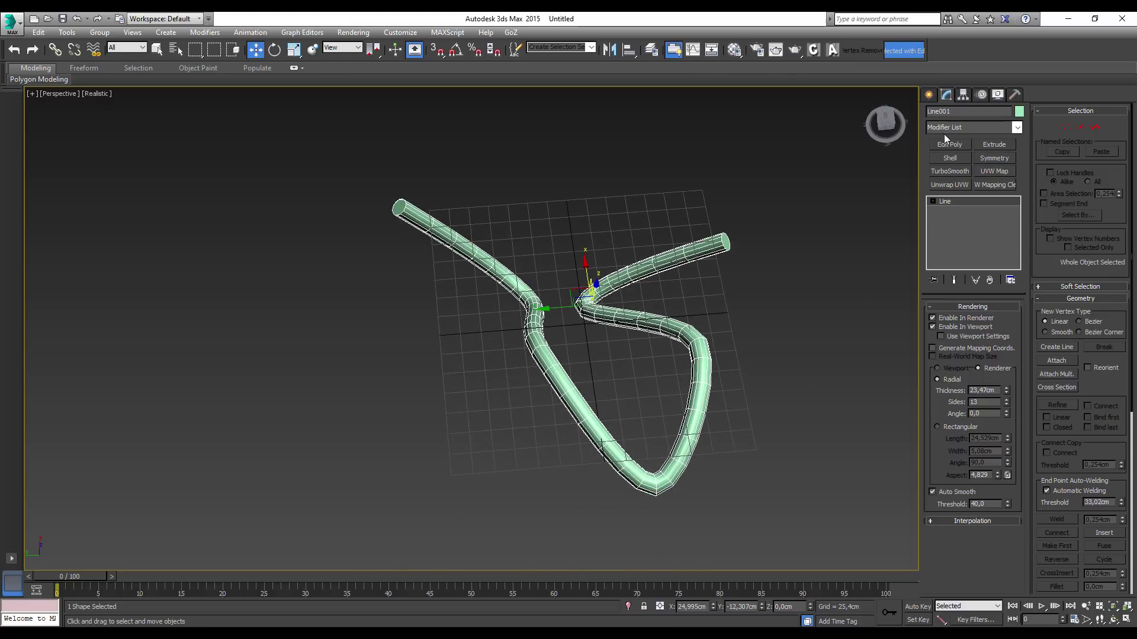
pyautogui.click(928, 95)
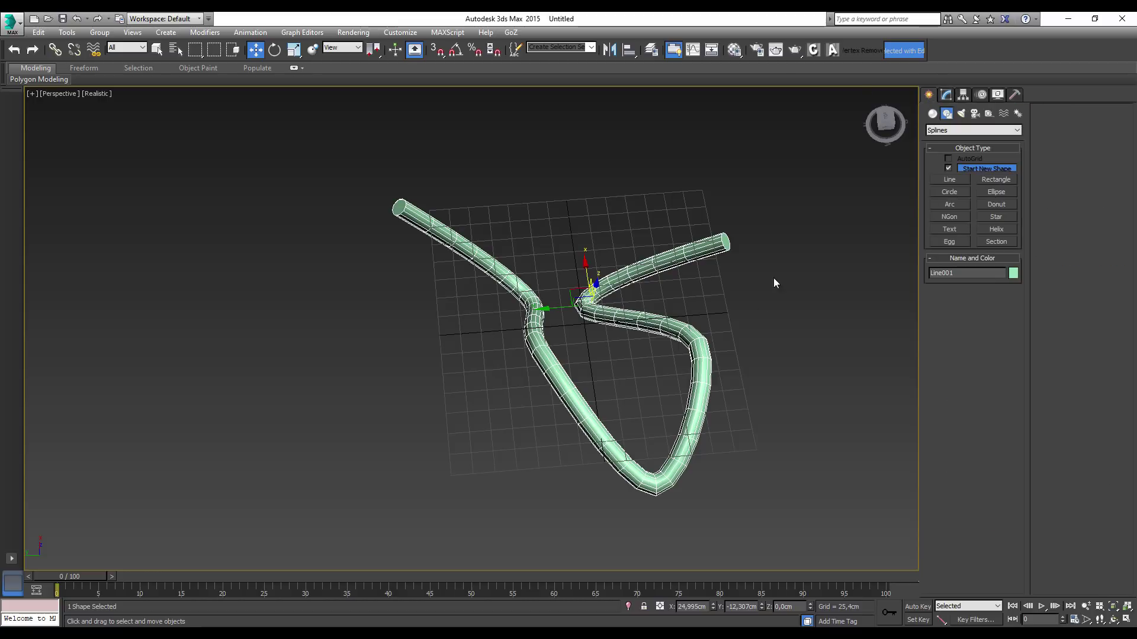
# Select the tube and delete it from the scene
pyautogui.click(740, 259)
pyautogui.click(696, 340)
pyautogui.keyDown('alt'); pyautogui.moveTo(628, 413); pyautogui.dragTo(619, 406, button='middle'); pyautogui.keyUp('alt')
pyautogui.press('Delete')
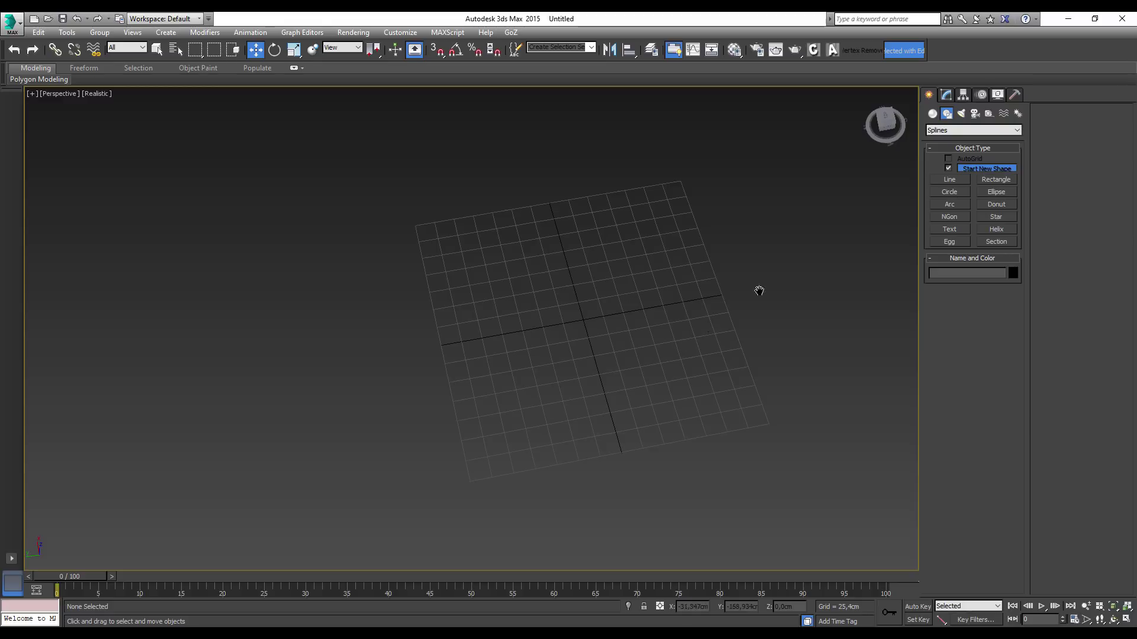
pyautogui.moveTo(759, 292)
pyautogui.keyDown('alt'); pyautogui.mouseDown(button='middle')
pyautogui.moveTo(616, 337)
pyautogui.moveTo(635, 306)
pyautogui.moveTo(622, 340)
pyautogui.mouseUp(button='middle'); pyautogui.keyUp('alt')
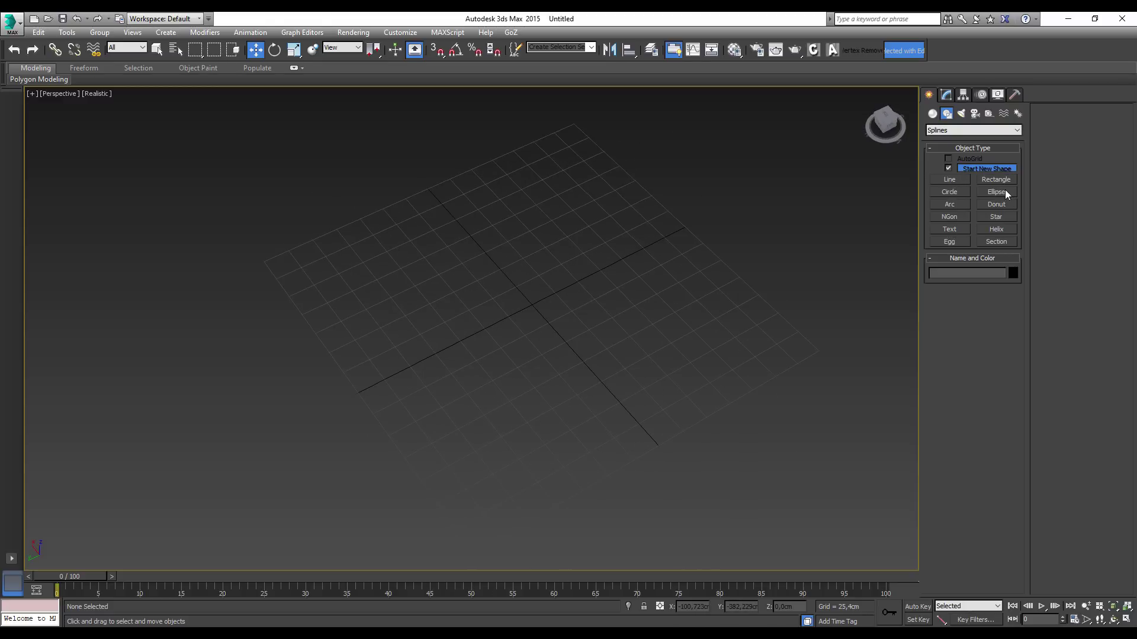
# Draw a six-point star at the grid centre and disable Enable In Viewport for a thin outline
pyautogui.click(995, 218)
pyautogui.moveTo(606, 261); pyautogui.dragTo(674, 410)
pyautogui.click(667, 385)
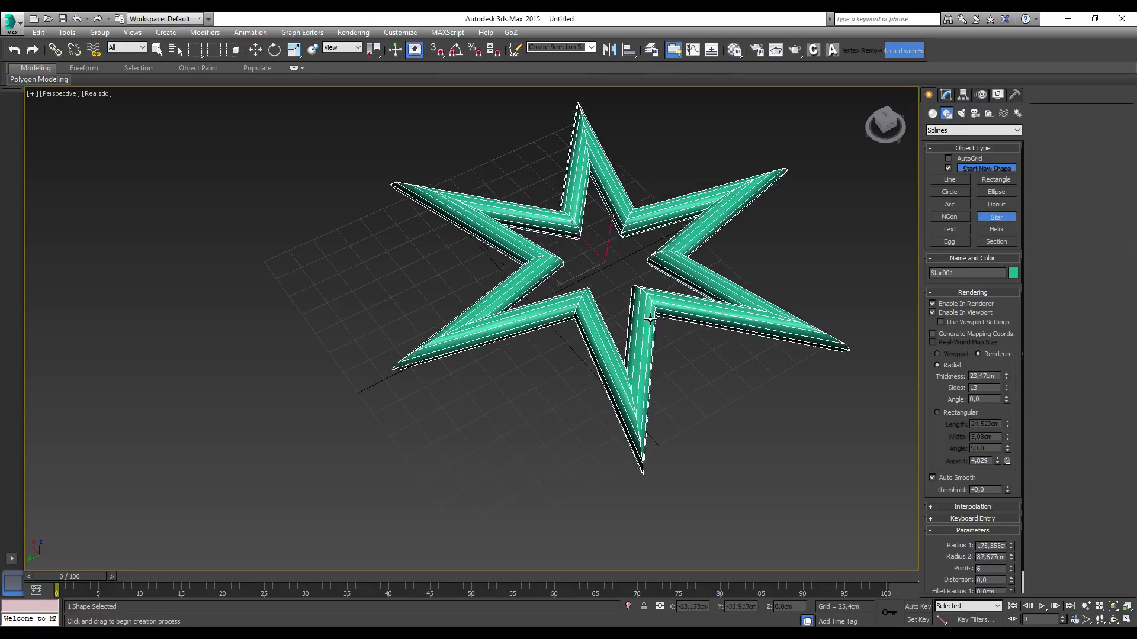
pyautogui.click(705, 308)
pyautogui.keyDown('alt'); pyautogui.moveTo(722, 322); pyautogui.dragTo(893, 359, button='middle'); pyautogui.keyUp('alt')
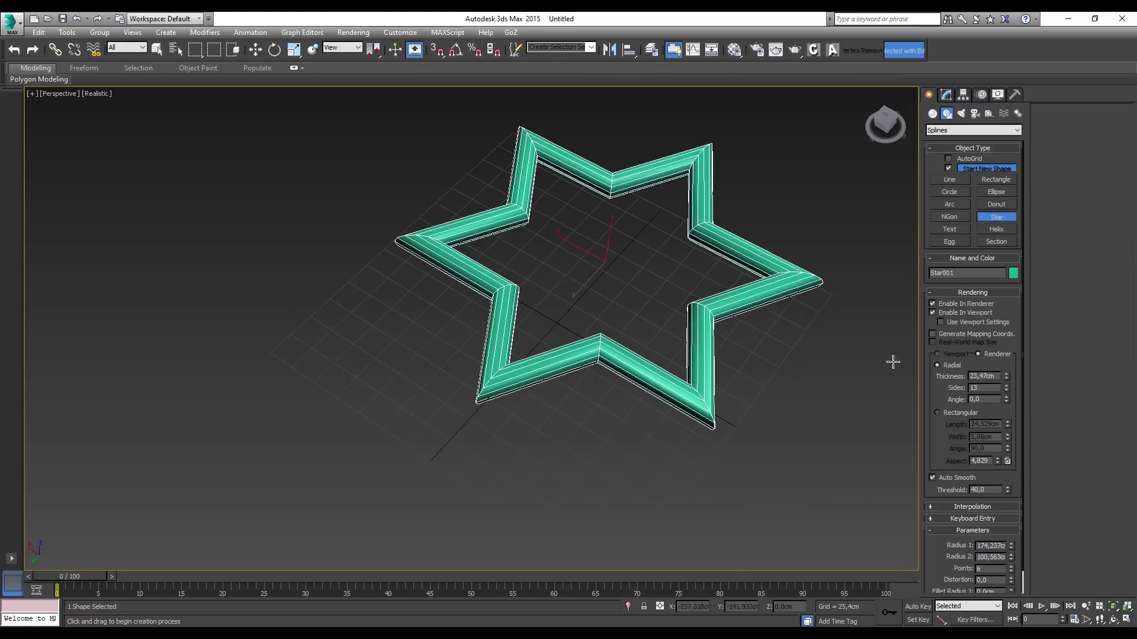
pyautogui.click(932, 312)
pyautogui.moveTo(682, 293)
pyautogui.keyDown('alt'); pyautogui.mouseDown(button='middle')
pyautogui.moveTo(693, 274)
pyautogui.moveTo(661, 318)
pyautogui.mouseUp(button='middle'); pyautogui.keyUp('alt')
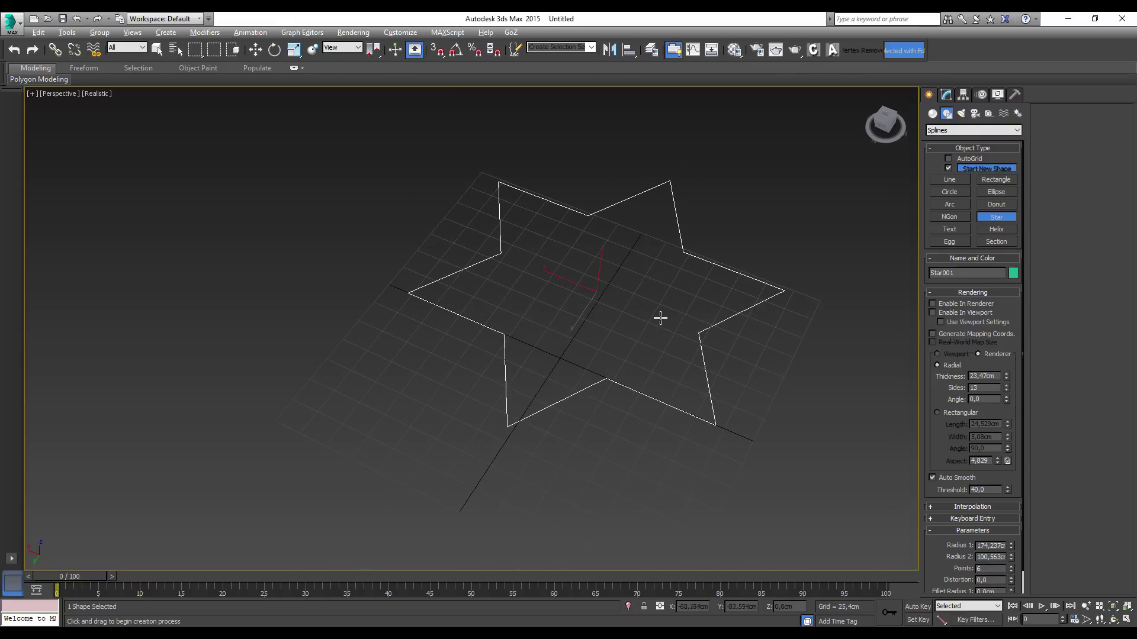
pyautogui.scroll(3, 661, 308)
pyautogui.scroll(1, 662, 300)
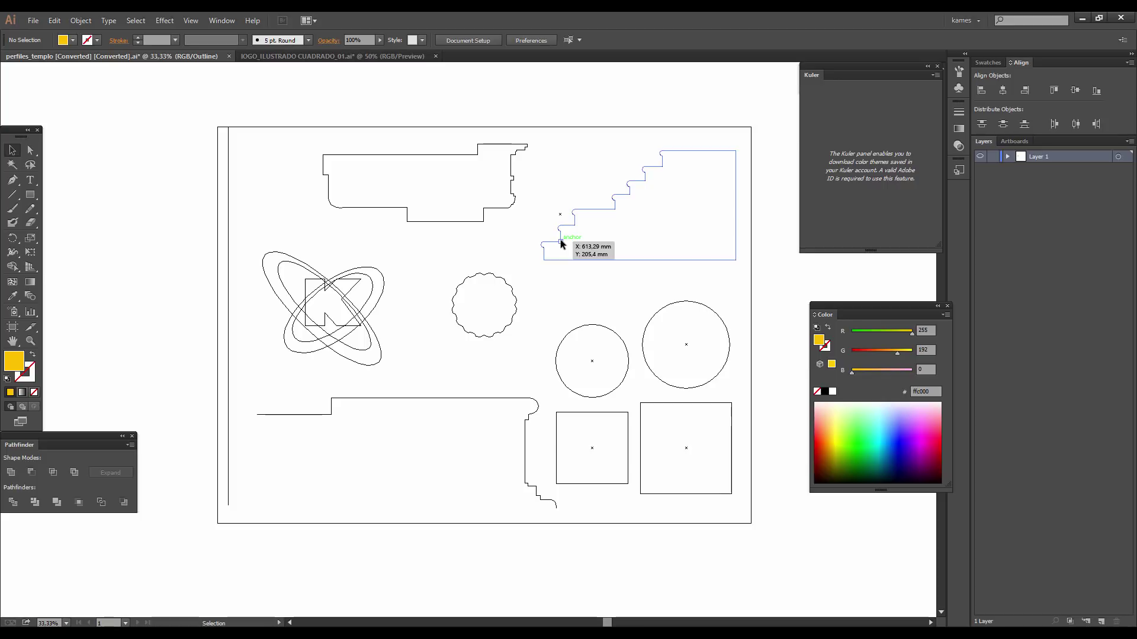
# Marquee-select all the stair, circle and square profile paths on the artboard
pyautogui.click(503, 255)
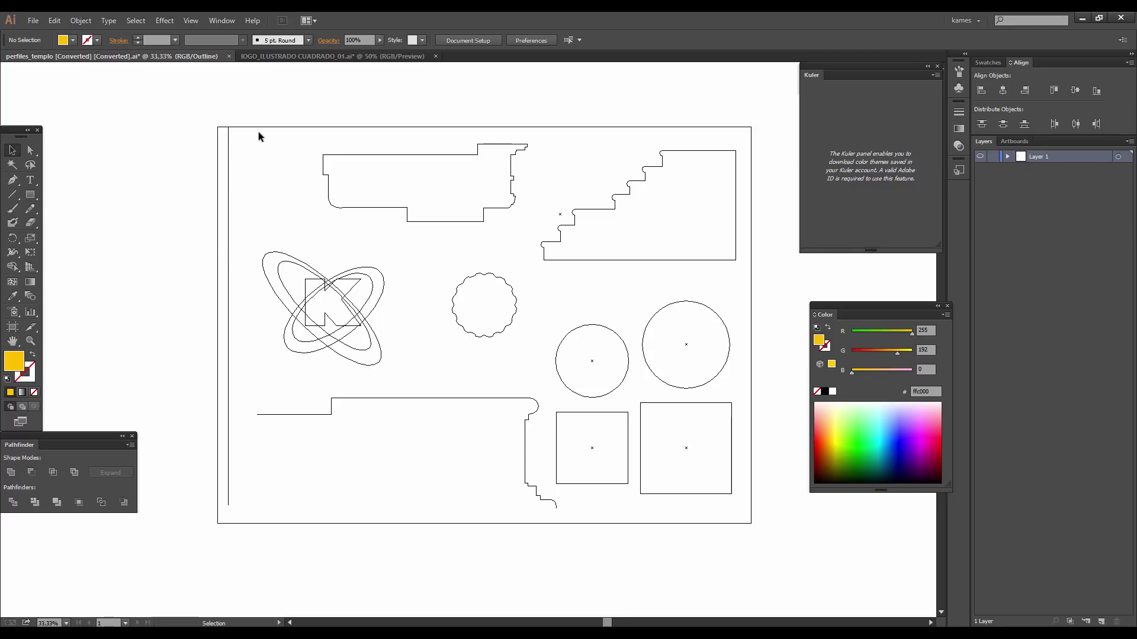
pyautogui.moveTo(187, 104); pyautogui.dragTo(783, 537)
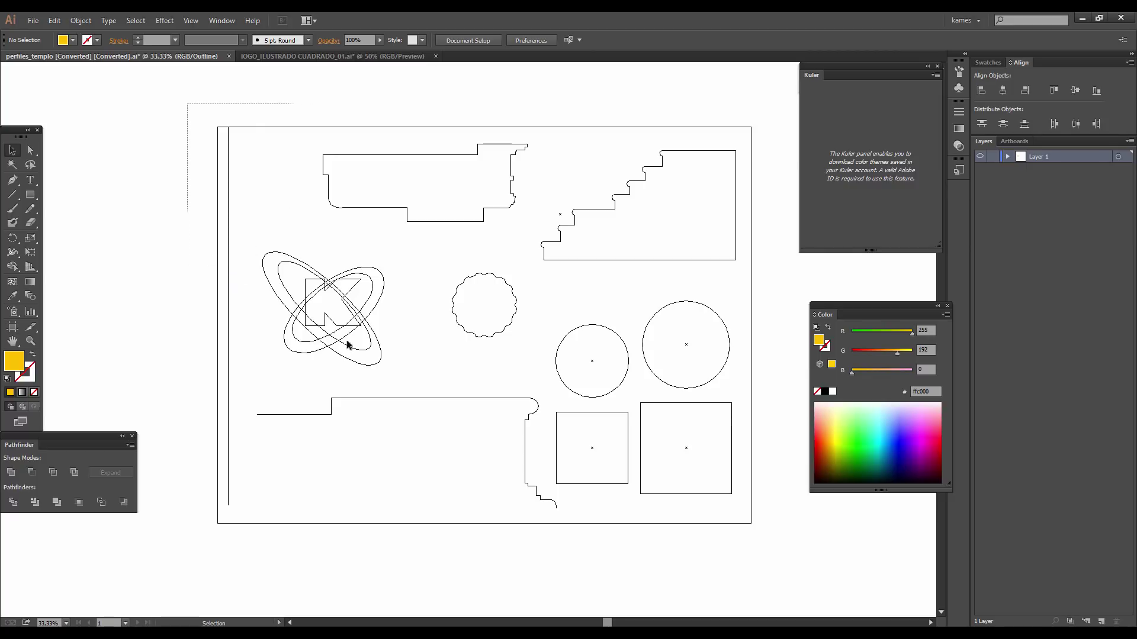
pyautogui.click(777, 535)
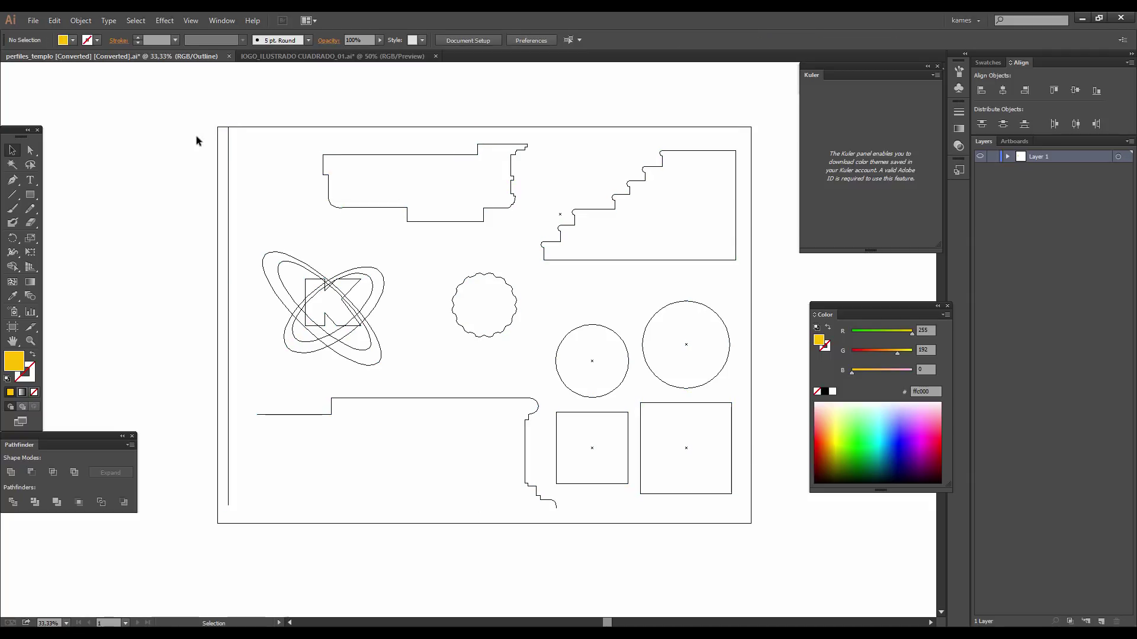
pyautogui.moveTo(184, 104)
pyautogui.mouseDown()
pyautogui.moveTo(786, 570)
pyautogui.moveTo(784, 513)
pyautogui.mouseUp()
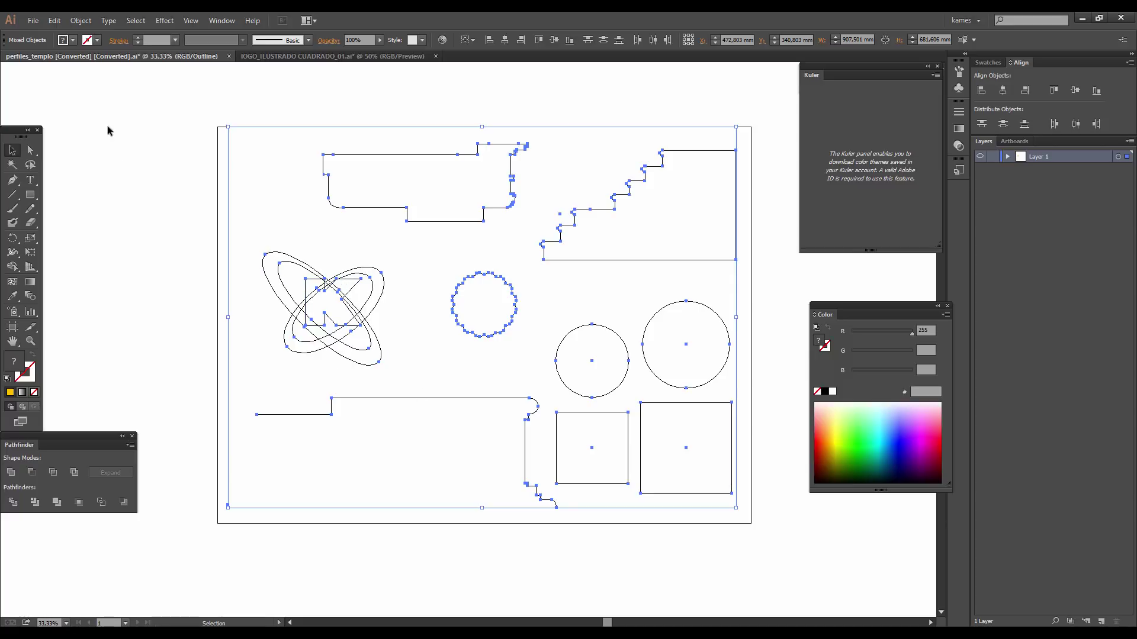
# Save As 'perfiles_templo tutorial.ai' in the MAX MODELOS folder
pyautogui.click(34, 21)
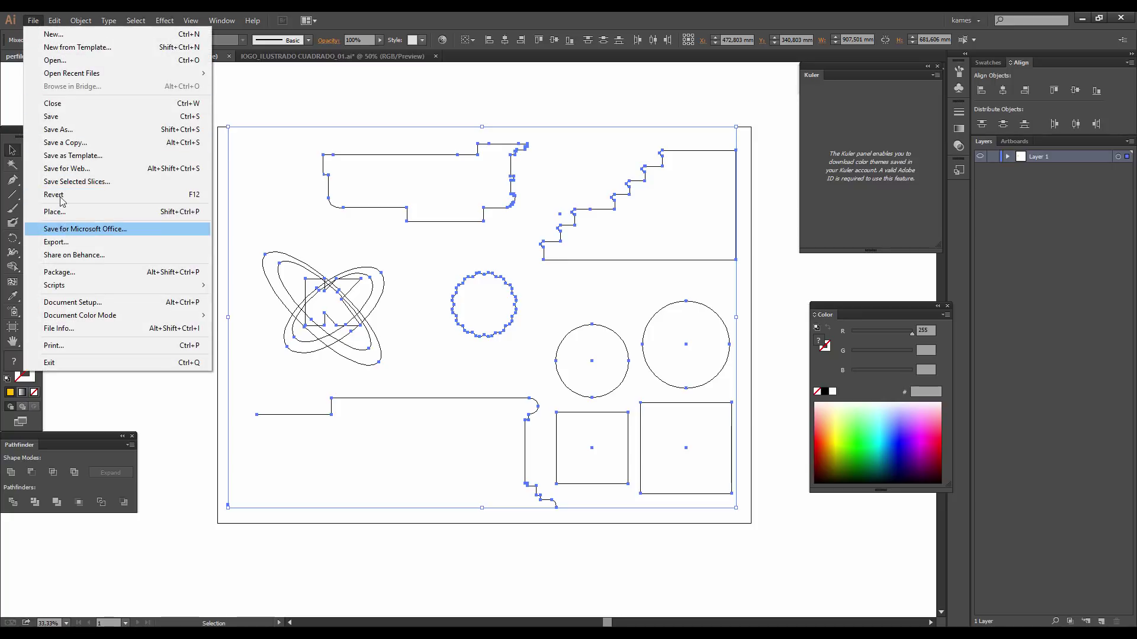
pyautogui.click(59, 129)
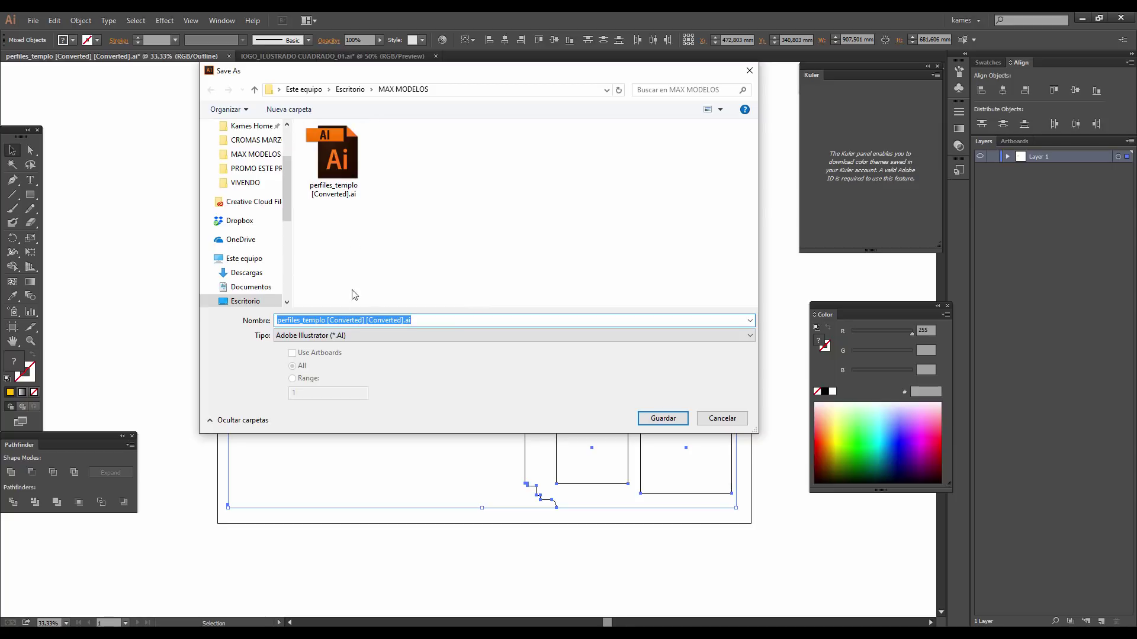
pyautogui.click(406, 319)
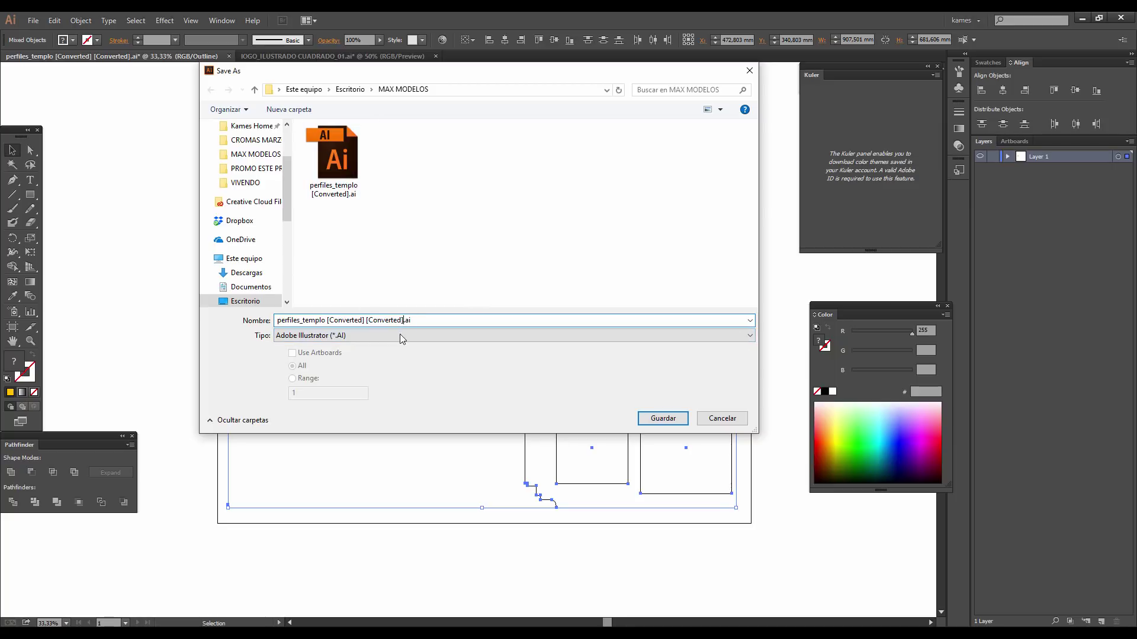
pyautogui.press('BackSpace')
pyautogui.press('BackSpace')
pyautogui.press('BackSpace')
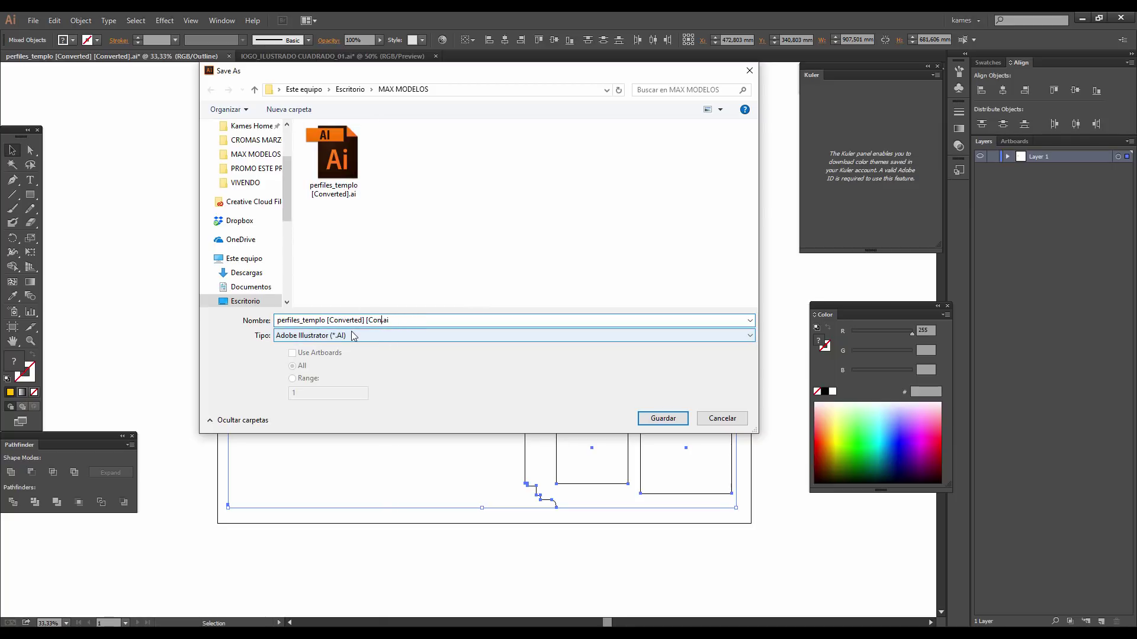
pyautogui.press('BackSpace')
pyautogui.press('BackSpace')
pyautogui.press('BackSpace')
pyautogui.press('BackSpace')
pyautogui.press('BackSpace')
pyautogui.press('BackSpace')
pyautogui.write('al')
pyautogui.click(663, 418)
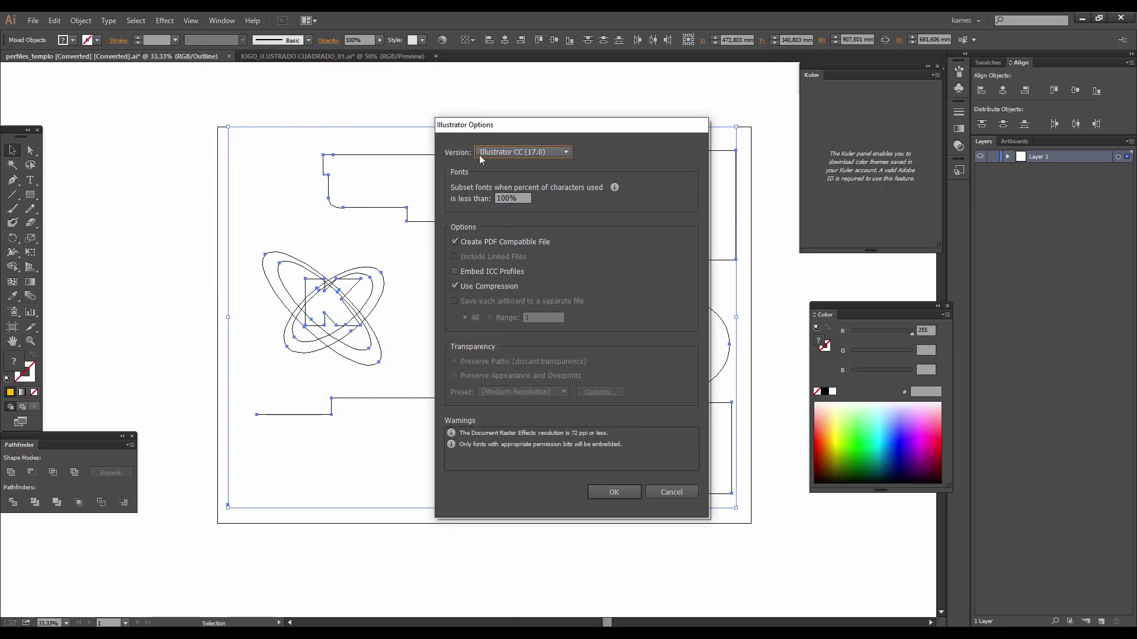
# Set the Illustrator Options version to Illustrator 8 and accept the legacy-format warning
pyautogui.click(497, 156)
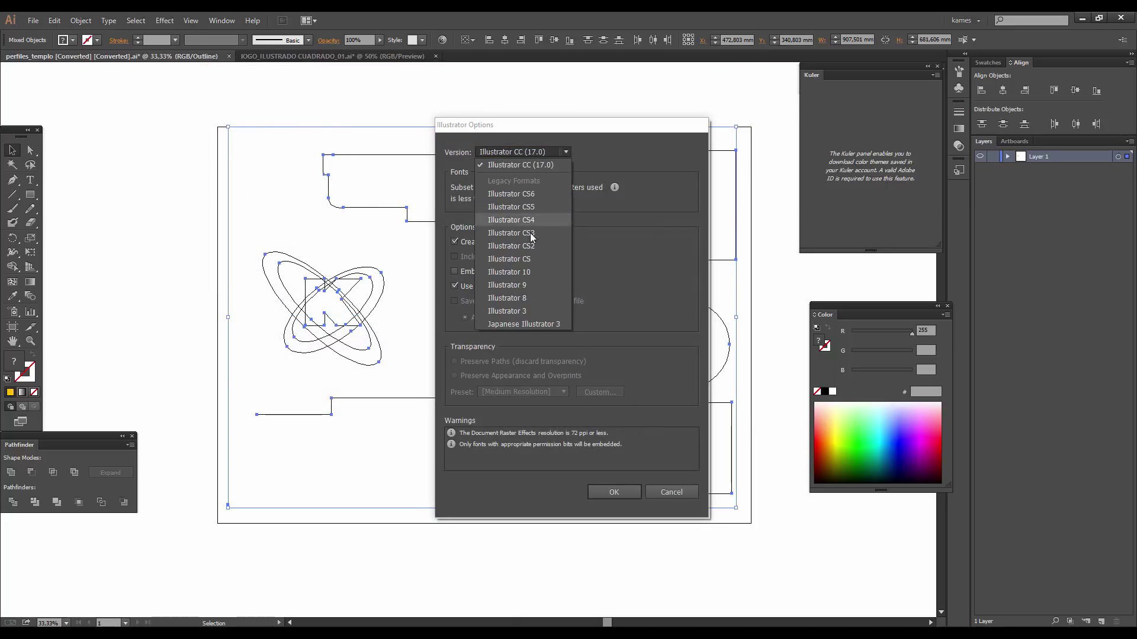
pyautogui.click(520, 299)
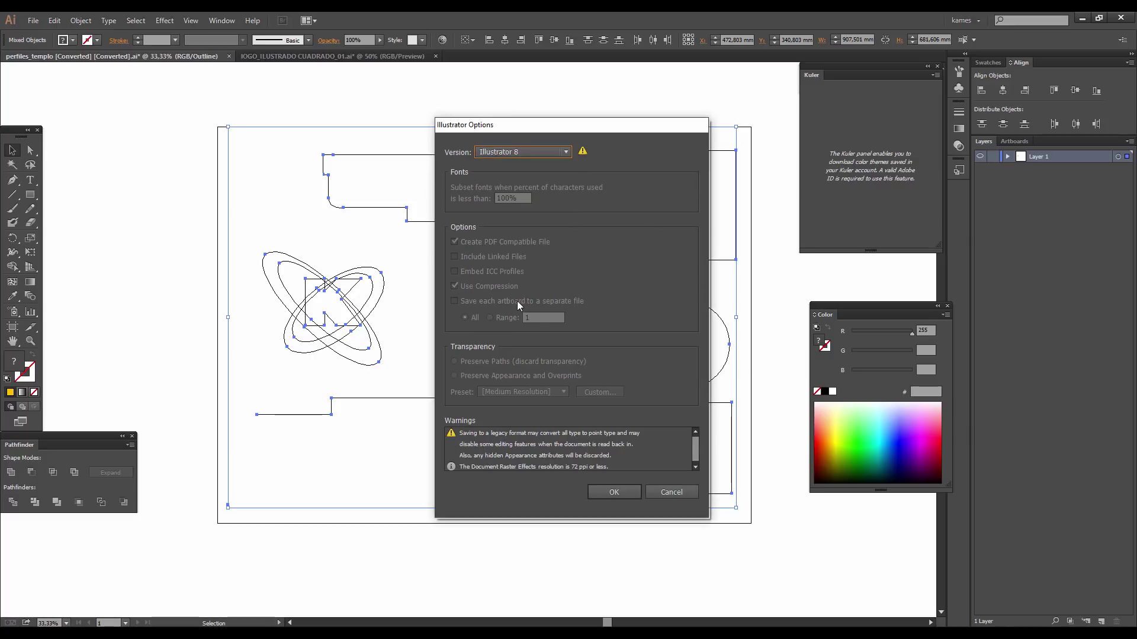
pyautogui.click(556, 120)
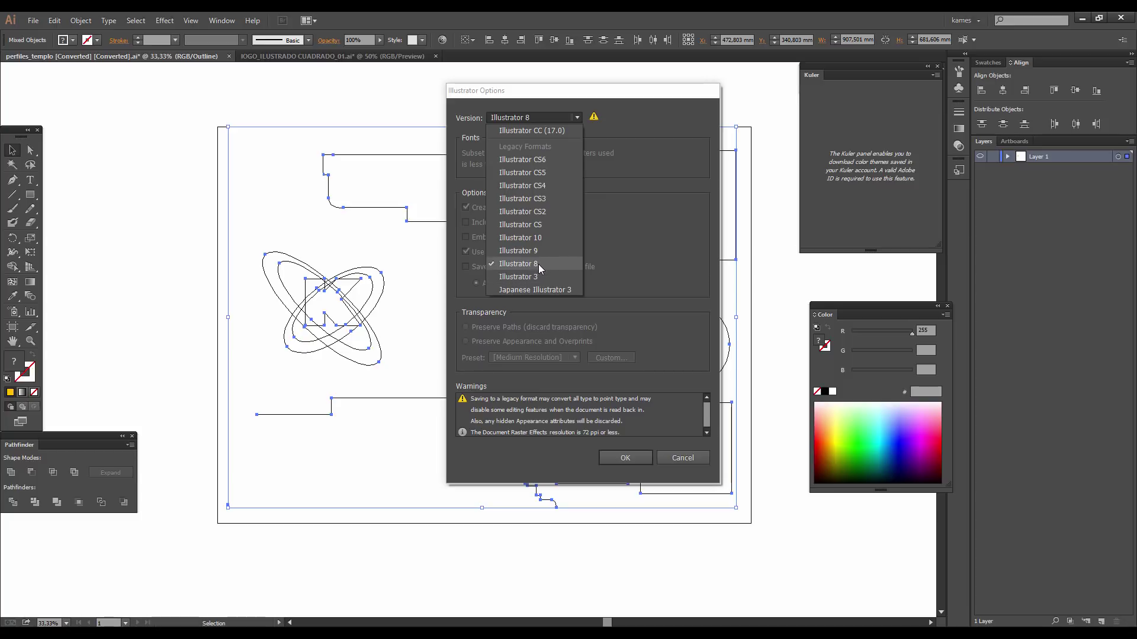
pyautogui.click(643, 264)
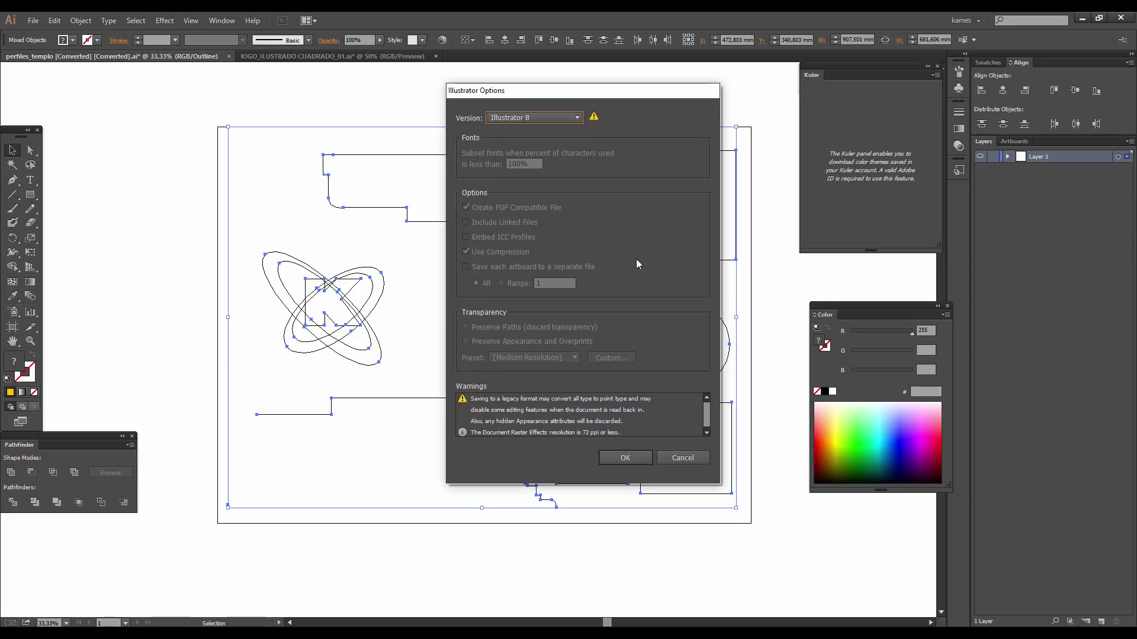
pyautogui.click(638, 458)
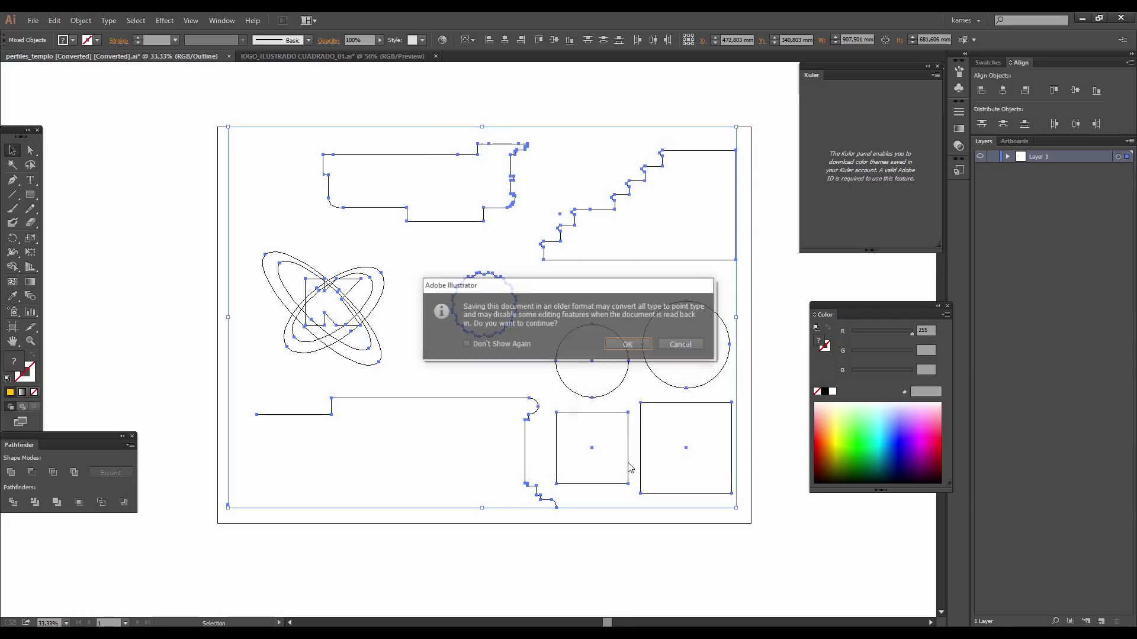
pyautogui.click(628, 344)
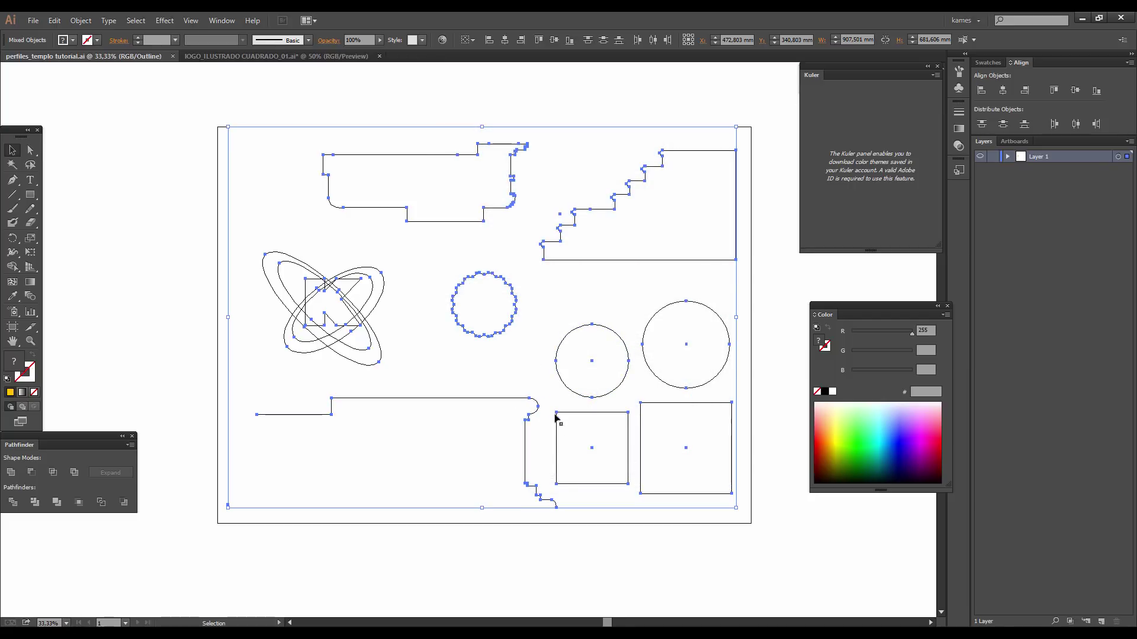
# In 3ds Max, Merge with file type set to All files and pick perfiles_templo tutorial.ai
pyautogui.hotkey('alt', 'Tab')
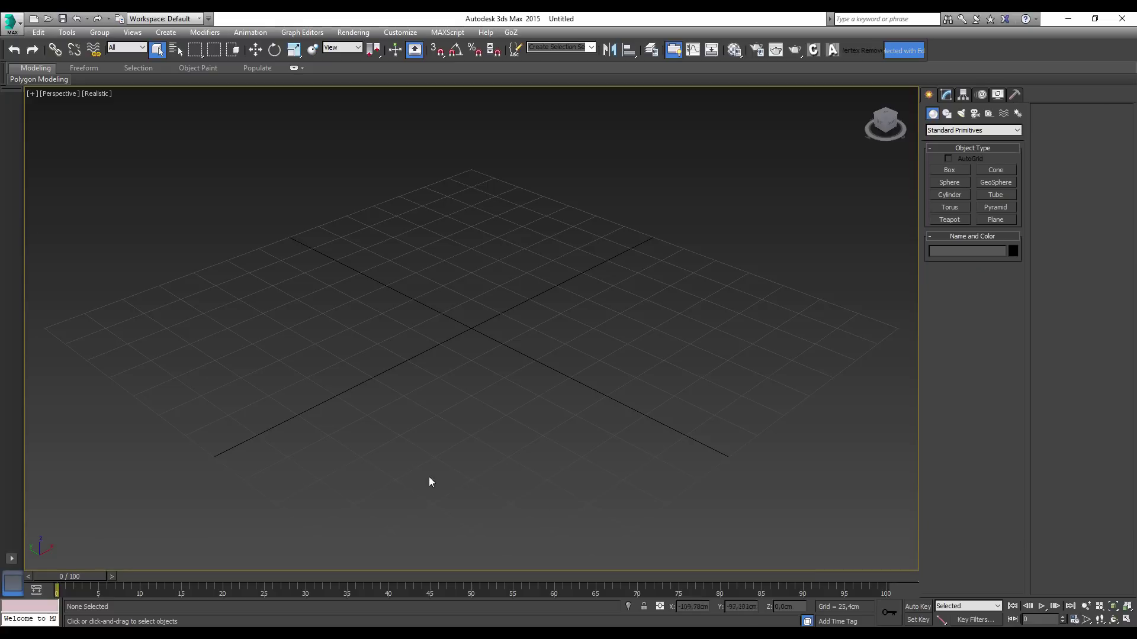
pyautogui.click(12, 24)
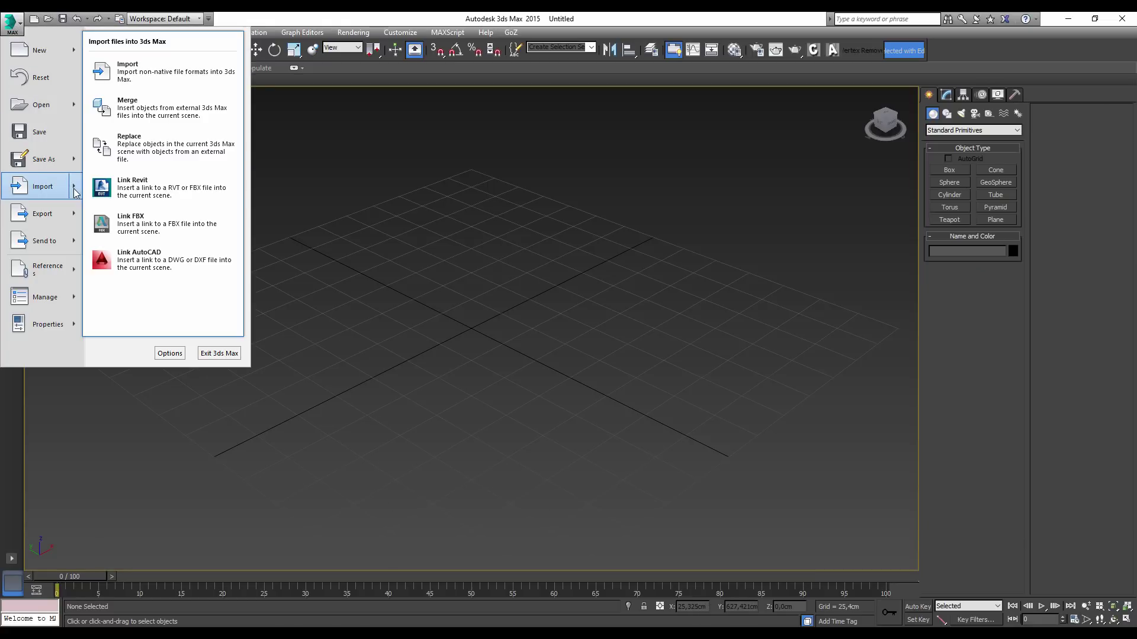
pyautogui.moveTo(42, 187)
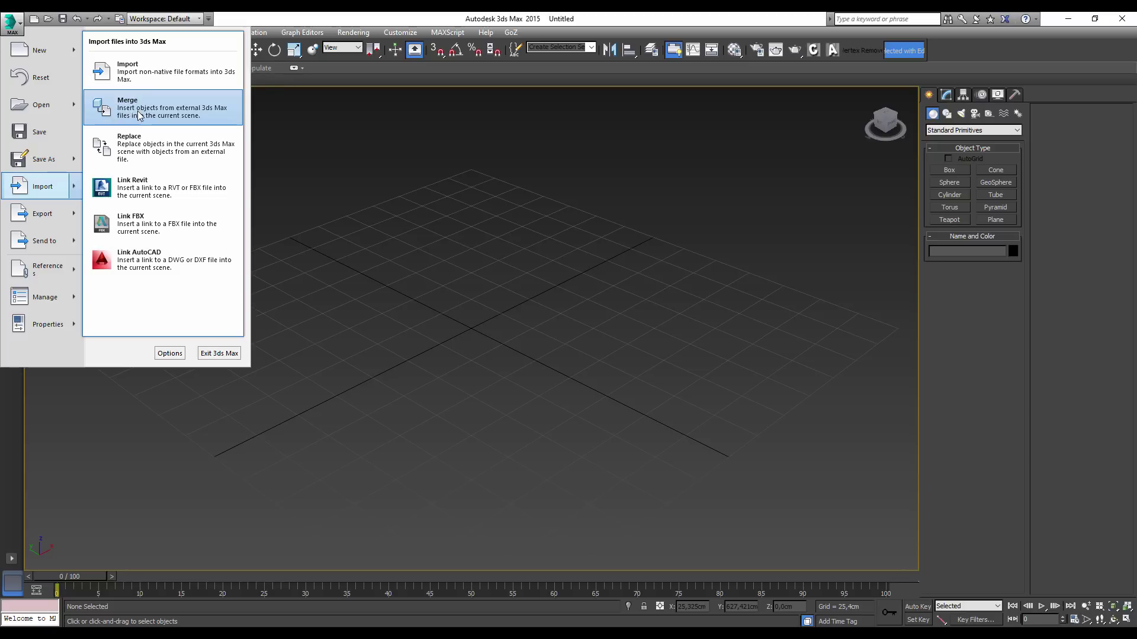
pyautogui.click(135, 115)
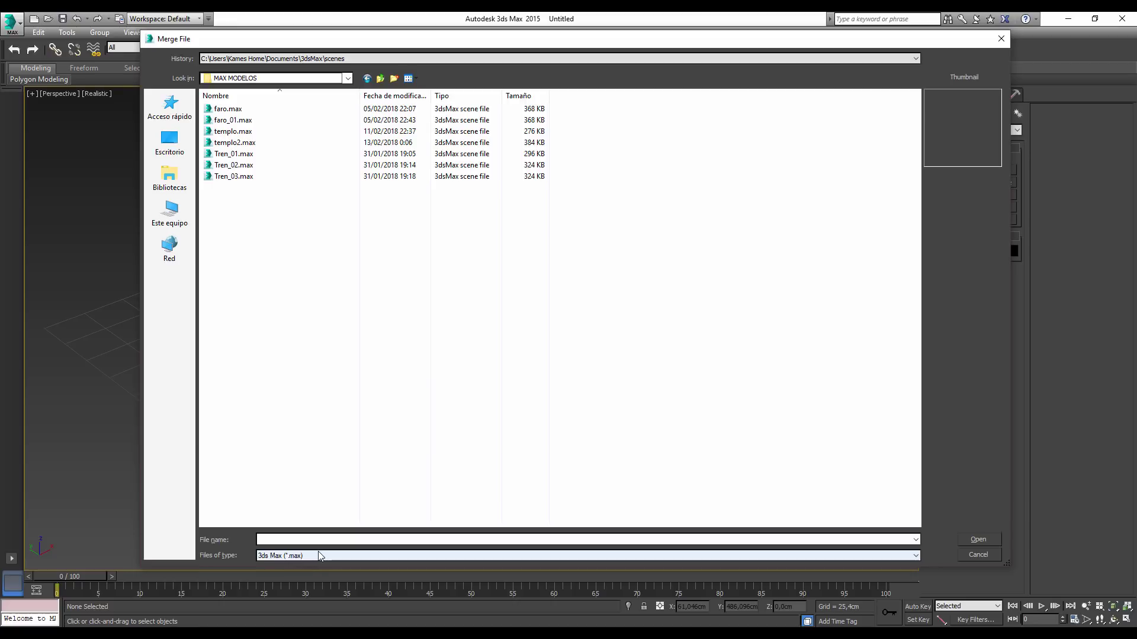
pyautogui.click(296, 557)
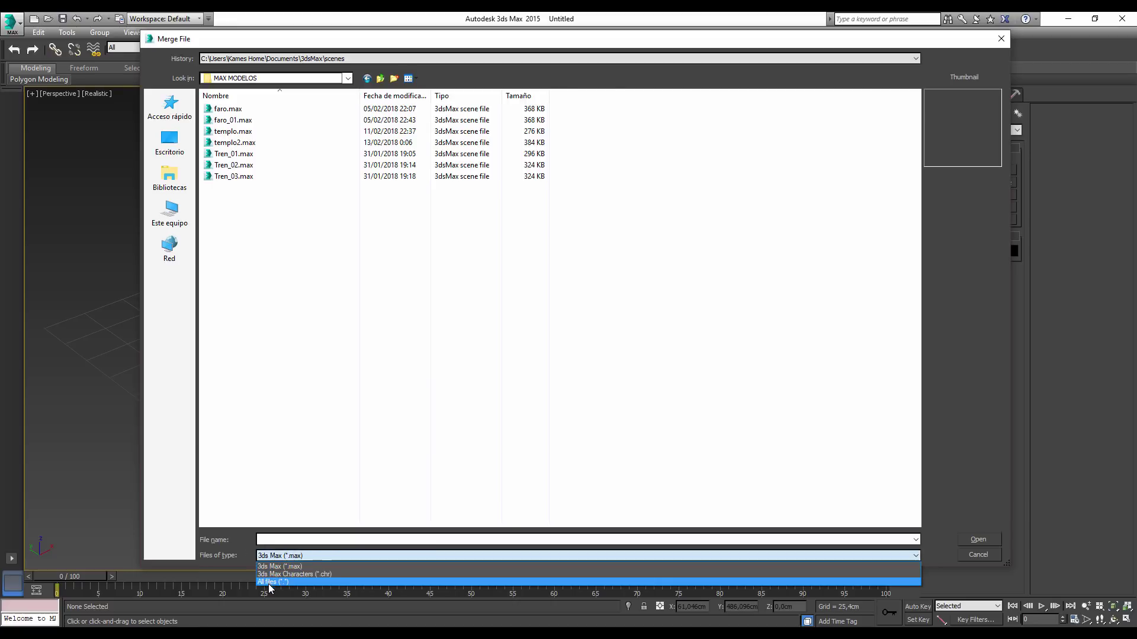
pyautogui.click(270, 583)
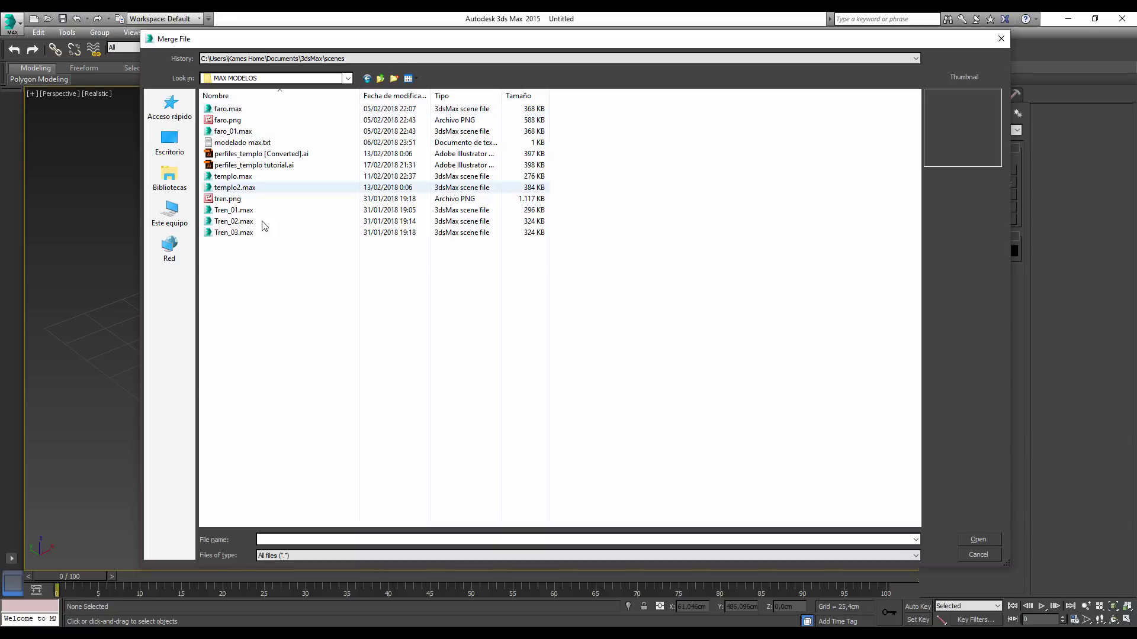
pyautogui.click(249, 168)
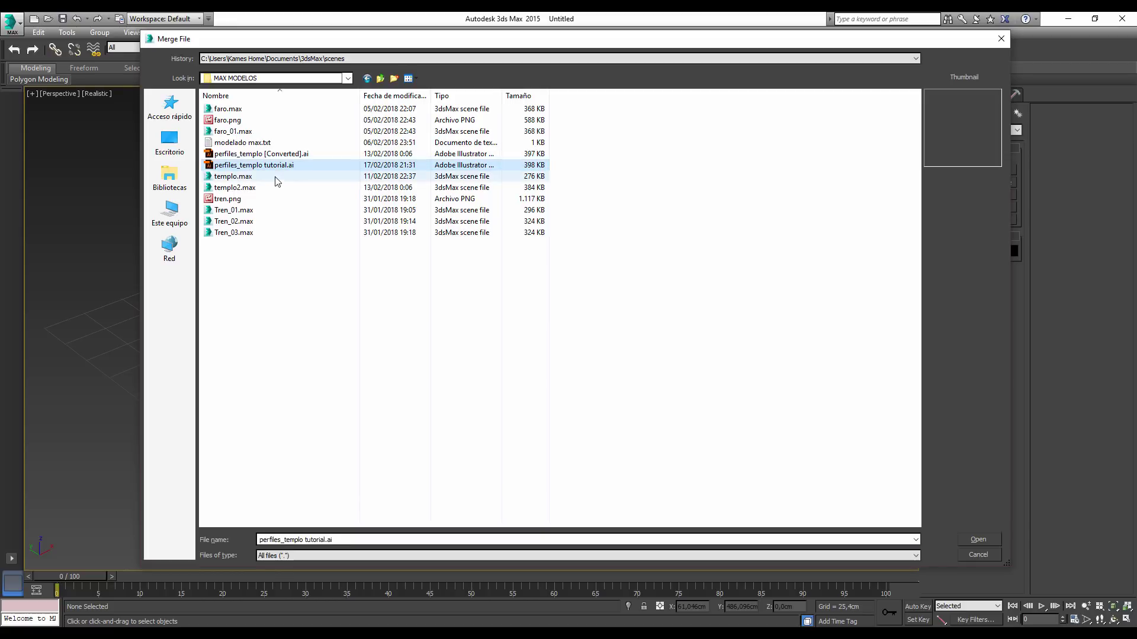
pyautogui.click(984, 537)
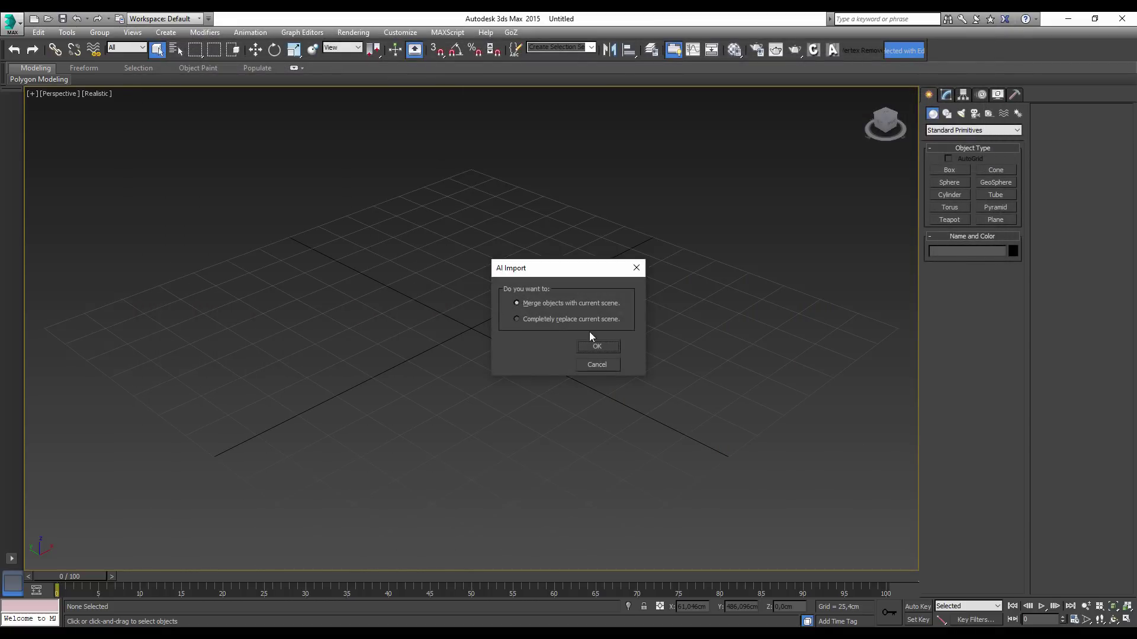
# Merge the paths with the current scene and import them as Multiple Objects
pyautogui.moveTo(565, 277)
pyautogui.mouseDown()
pyautogui.moveTo(606, 213)
pyautogui.moveTo(624, 130)
pyautogui.moveTo(611, 283)
pyautogui.moveTo(606, 242)
pyautogui.mouseUp()
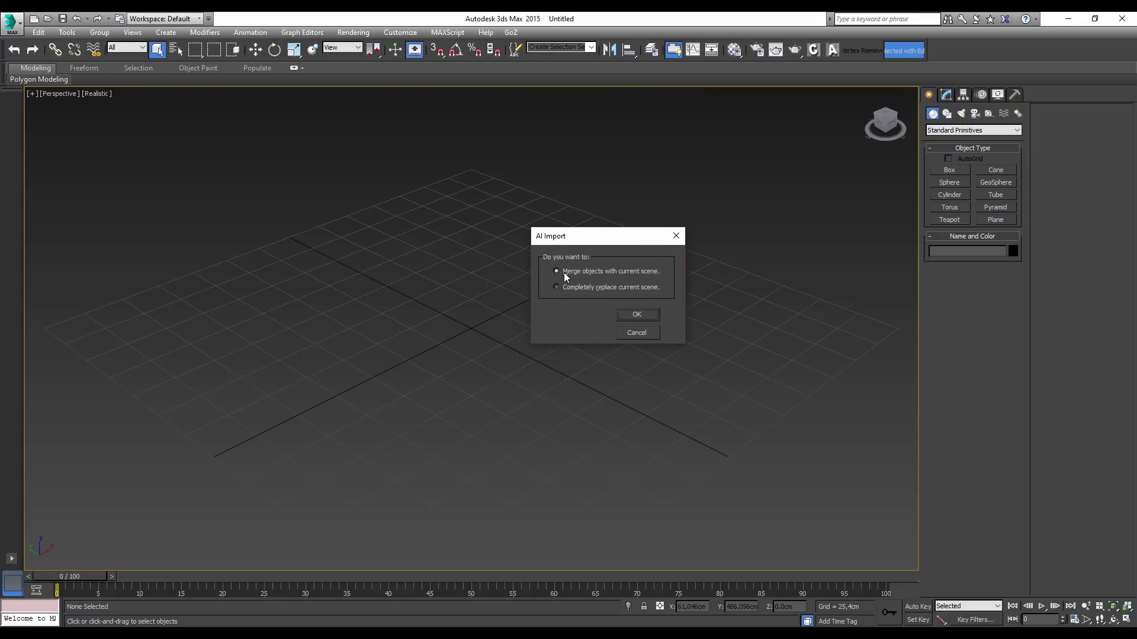
pyautogui.moveTo(611, 237); pyautogui.dragTo(600, 198)
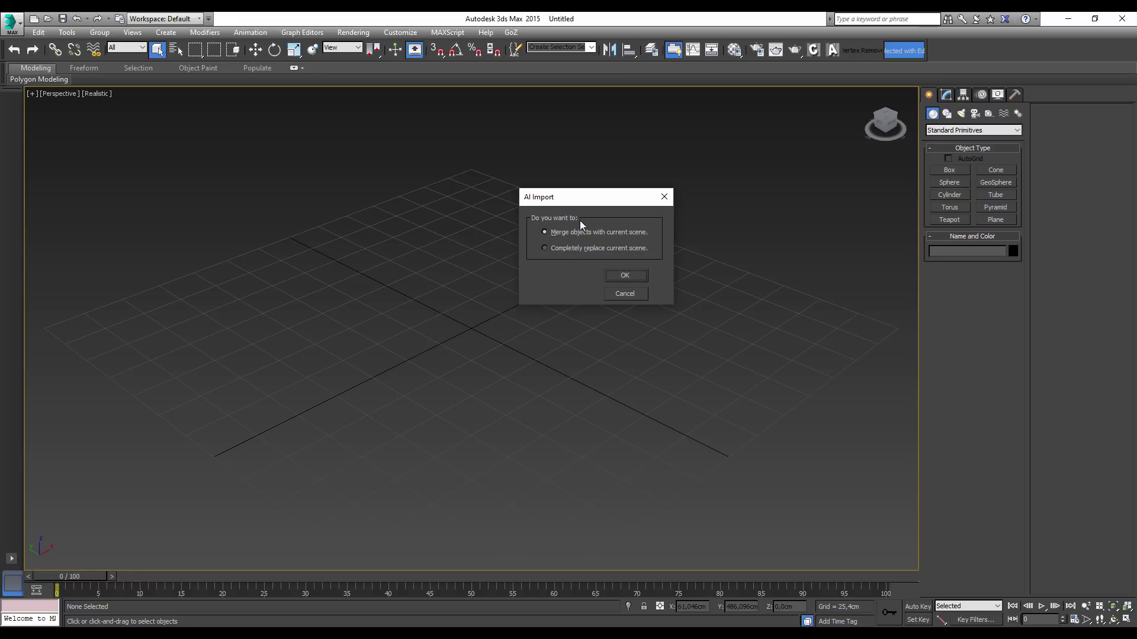
pyautogui.click(626, 276)
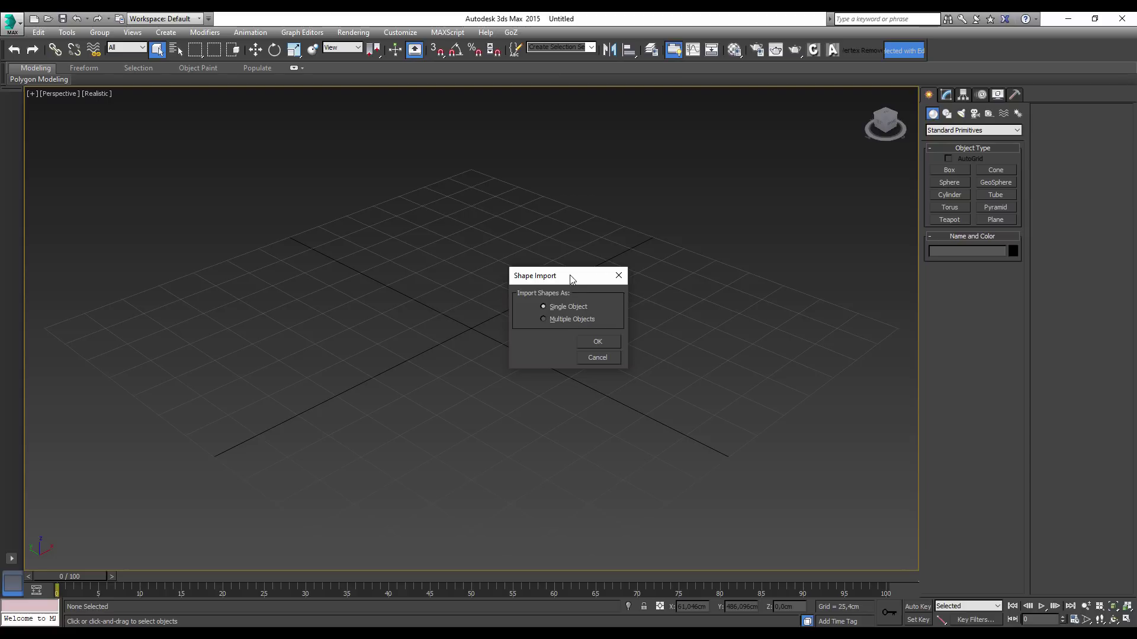
pyautogui.moveTo(568, 279); pyautogui.dragTo(624, 213)
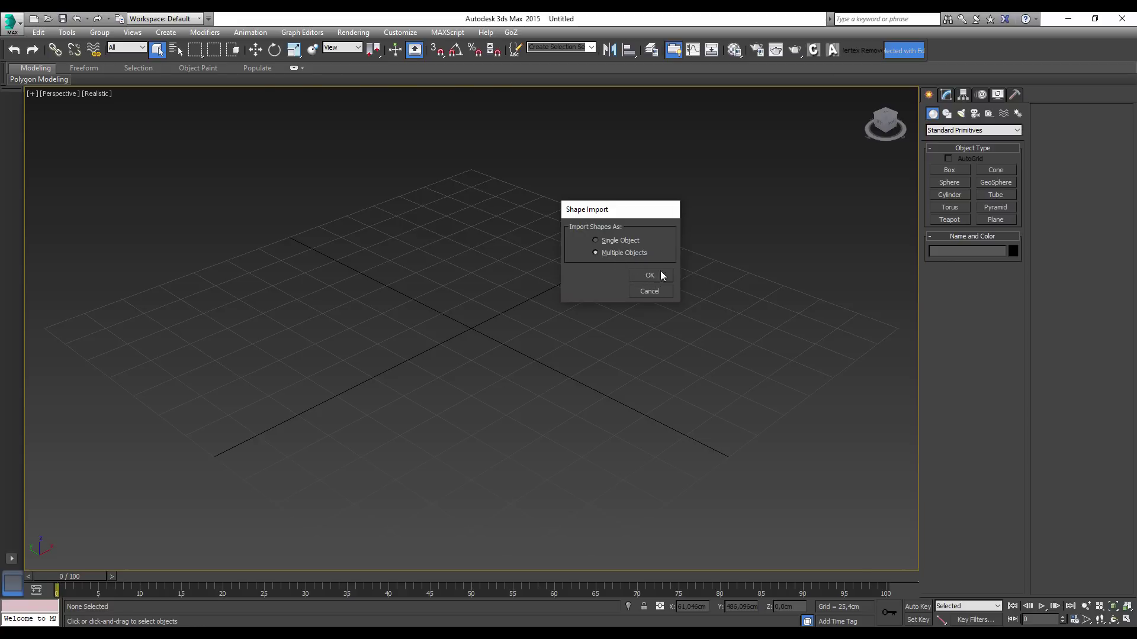
pyautogui.click(651, 276)
pyautogui.click(514, 459)
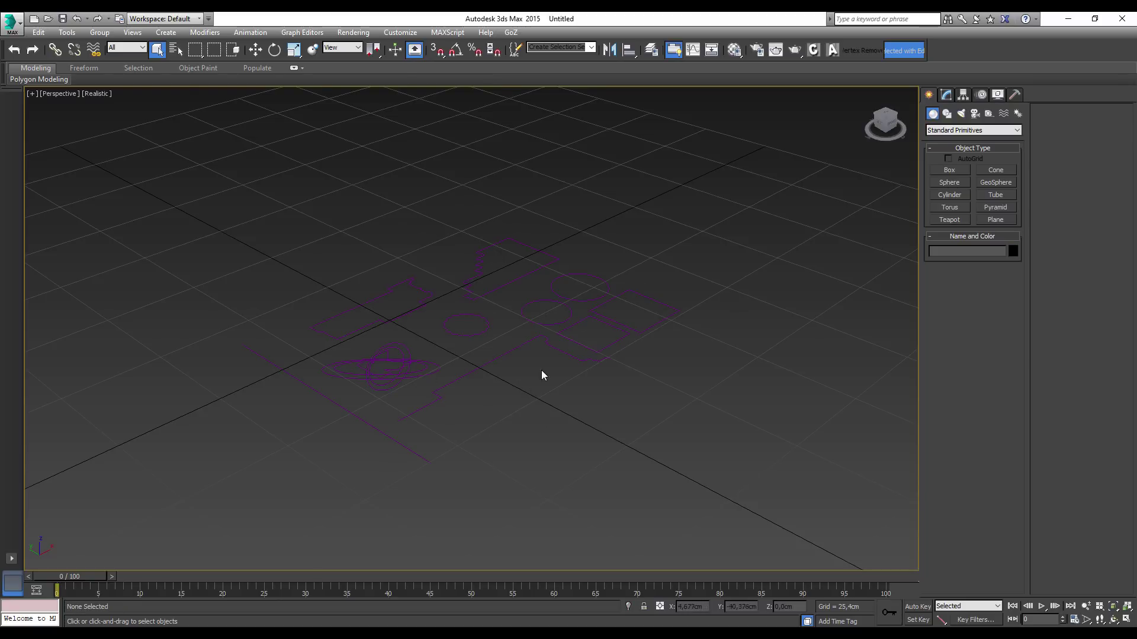
# Select all 14 imported shapes and change their object colour from purple to white
pyautogui.moveTo(541, 371)
pyautogui.keyDown('alt'); pyautogui.mouseDown(button='middle')
pyautogui.moveTo(419, 439)
pyautogui.moveTo(454, 386)
pyautogui.mouseUp(button='middle'); pyautogui.keyUp('alt')
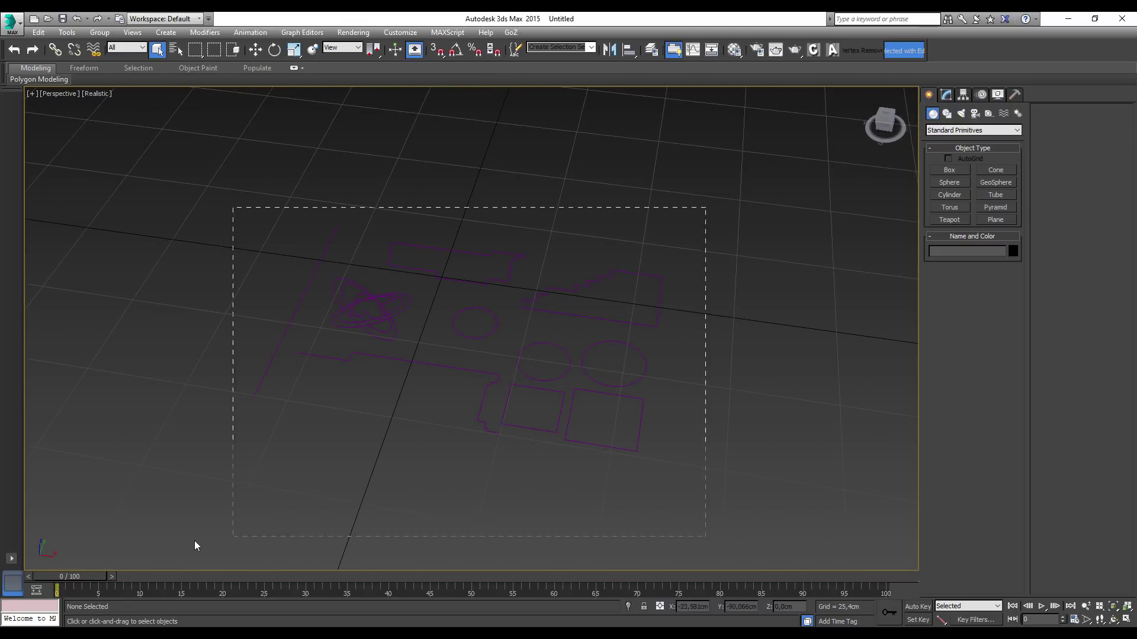
pyautogui.moveTo(704, 204); pyautogui.dragTo(195, 541)
pyautogui.click(1013, 252)
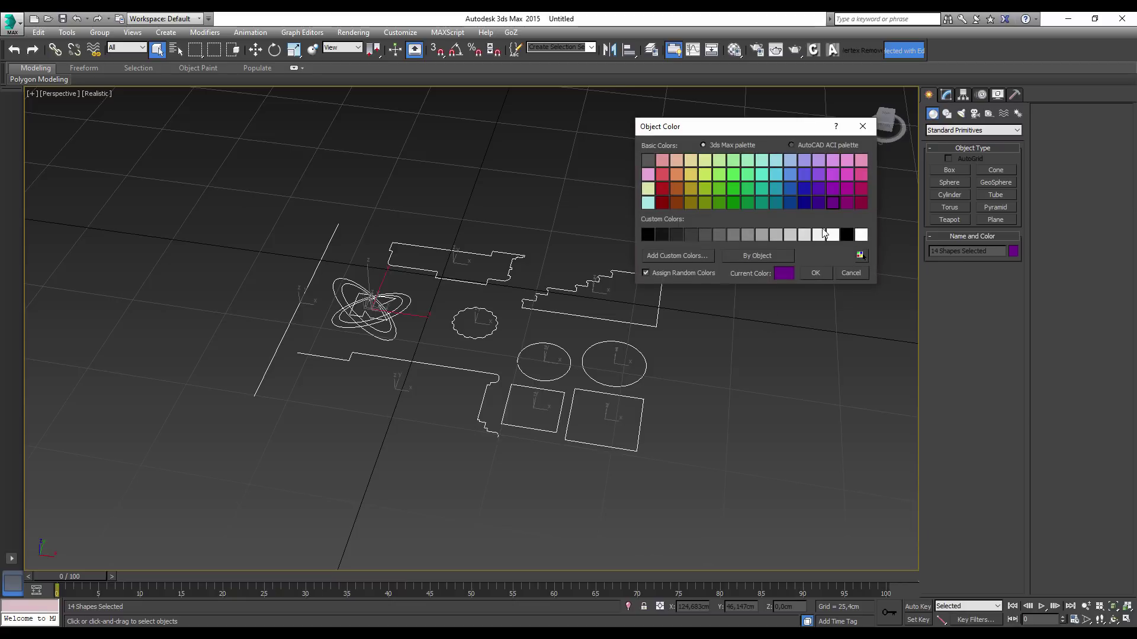
pyautogui.click(833, 235)
pyautogui.click(815, 273)
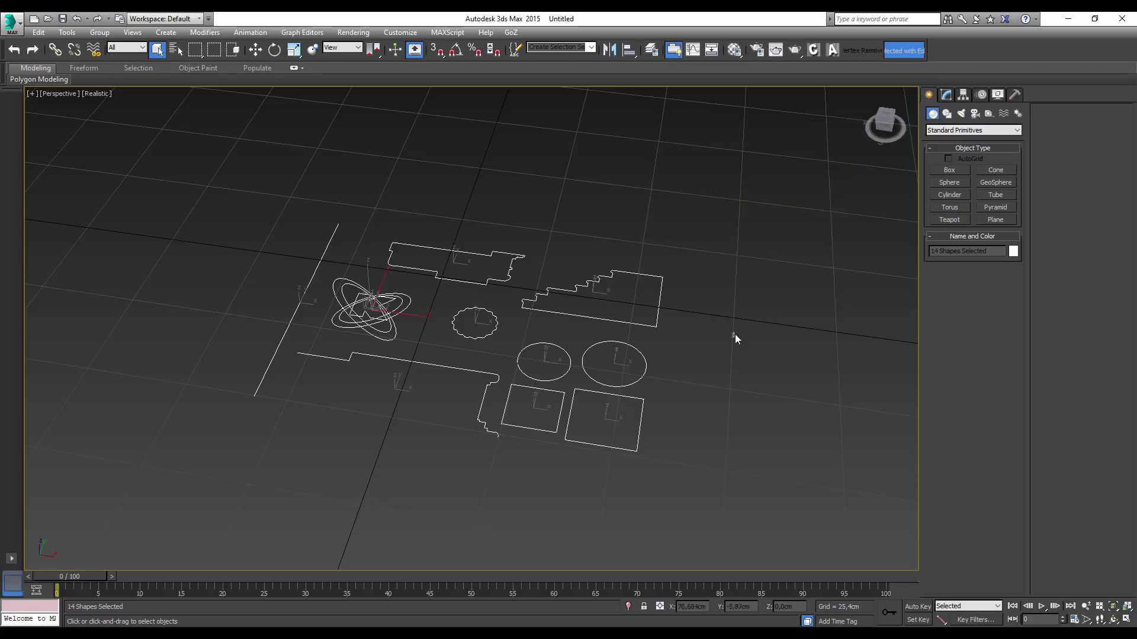
pyautogui.click(736, 335)
pyautogui.moveTo(507, 325)
pyautogui.keyDown('alt'); pyautogui.mouseDown(button='middle')
pyautogui.moveTo(489, 360)
pyautogui.moveTo(520, 221)
pyautogui.moveTo(419, 325)
pyautogui.mouseUp(button='middle'); pyautogui.keyUp('alt')
pyautogui.scroll(5, 422, 251)
pyautogui.scroll(-6, 421, 251)
pyautogui.keyDown('alt'); pyautogui.moveTo(421, 251); pyautogui.dragTo(408, 236, button='middle'); pyautogui.keyUp('alt')
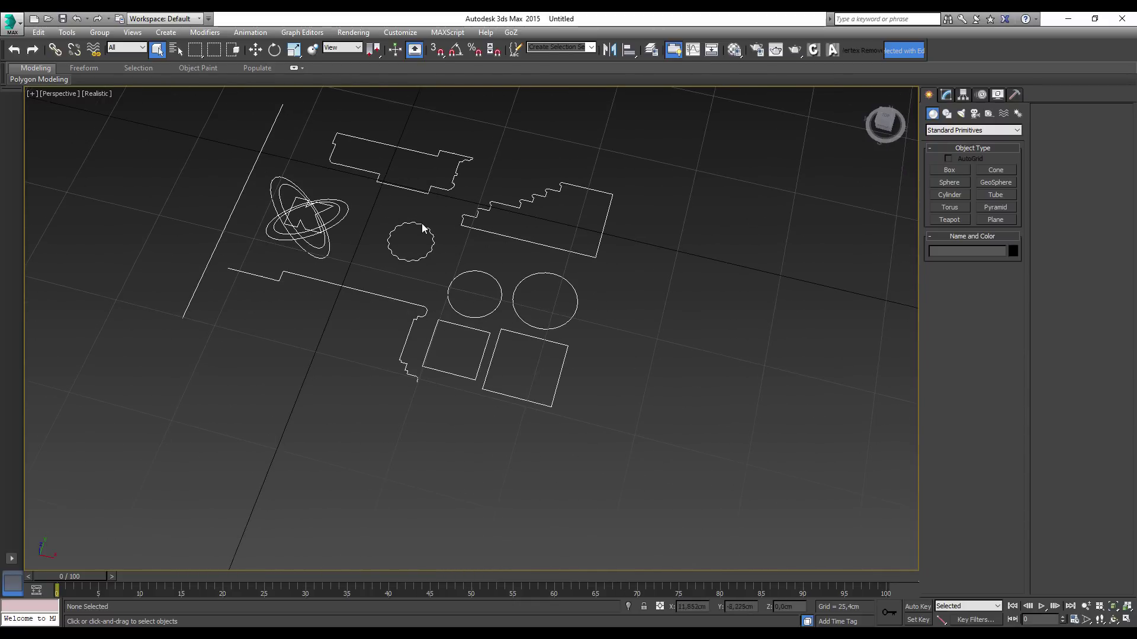
# Select the pedestal profile and turn on Angle Snap set to 90 degrees
pyautogui.click(388, 298)
pyautogui.click(275, 49)
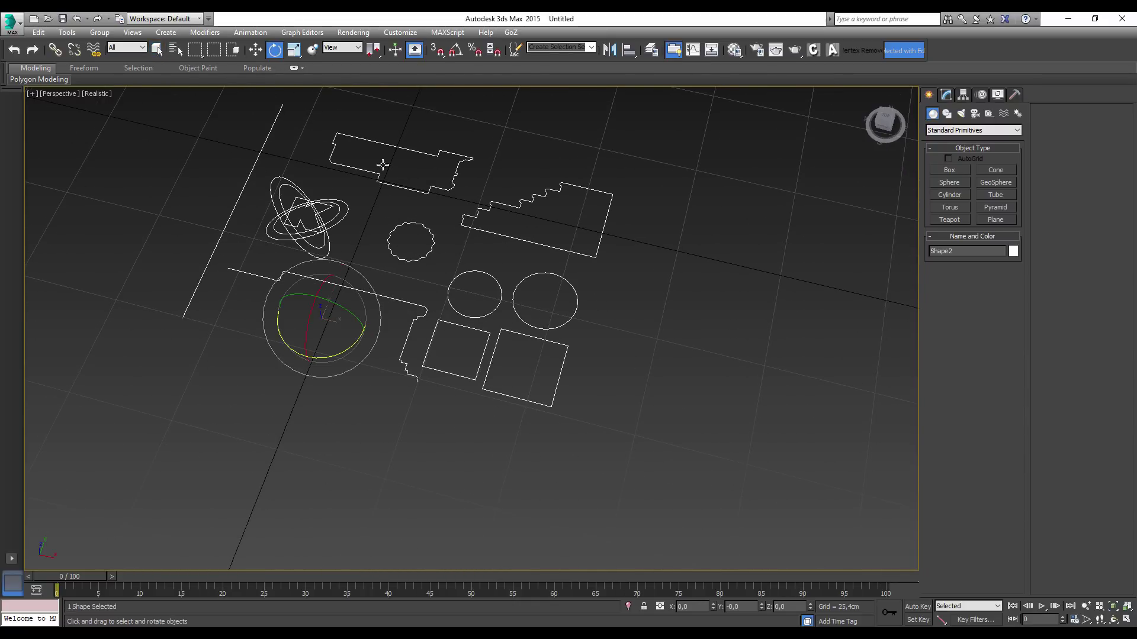
pyautogui.rightClick(457, 54)
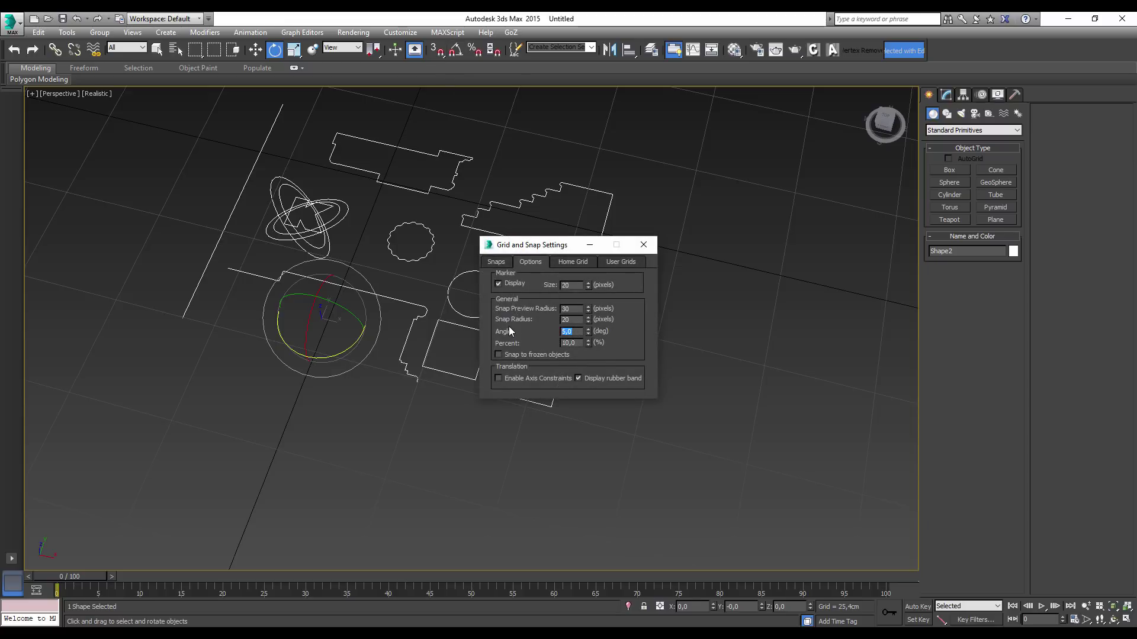
pyautogui.write('90')
pyautogui.press('Return')
pyautogui.click(641, 242)
pyautogui.click(456, 54)
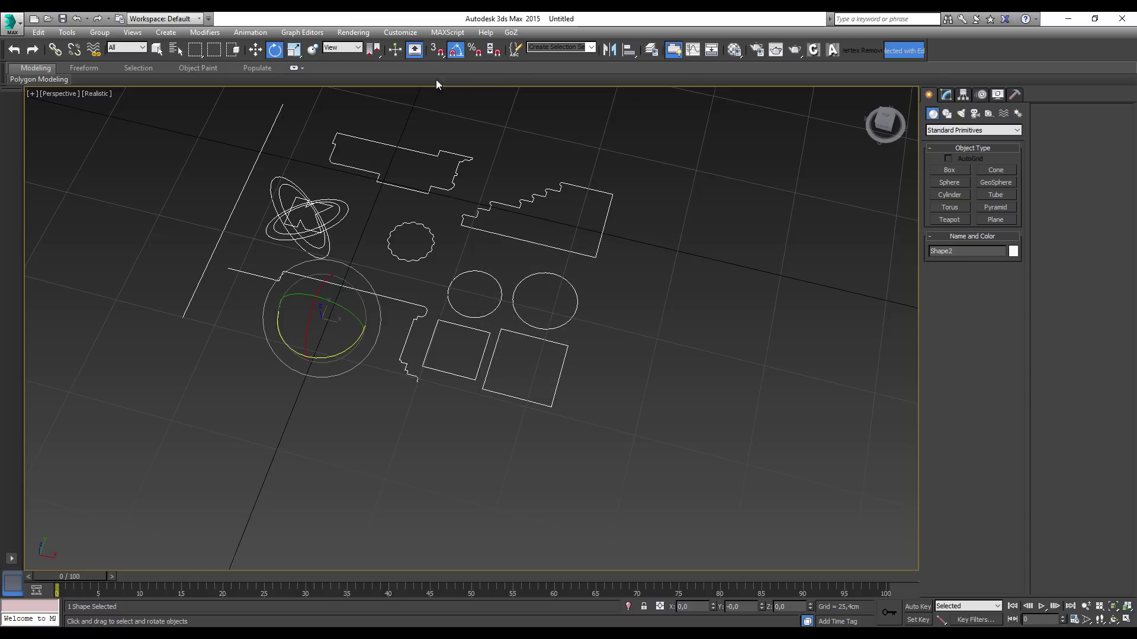
# Rotate the pedestal, staircase, notched and ring profiles and the long line 90° upright
pyautogui.moveTo(314, 323); pyautogui.dragTo(360, 304)
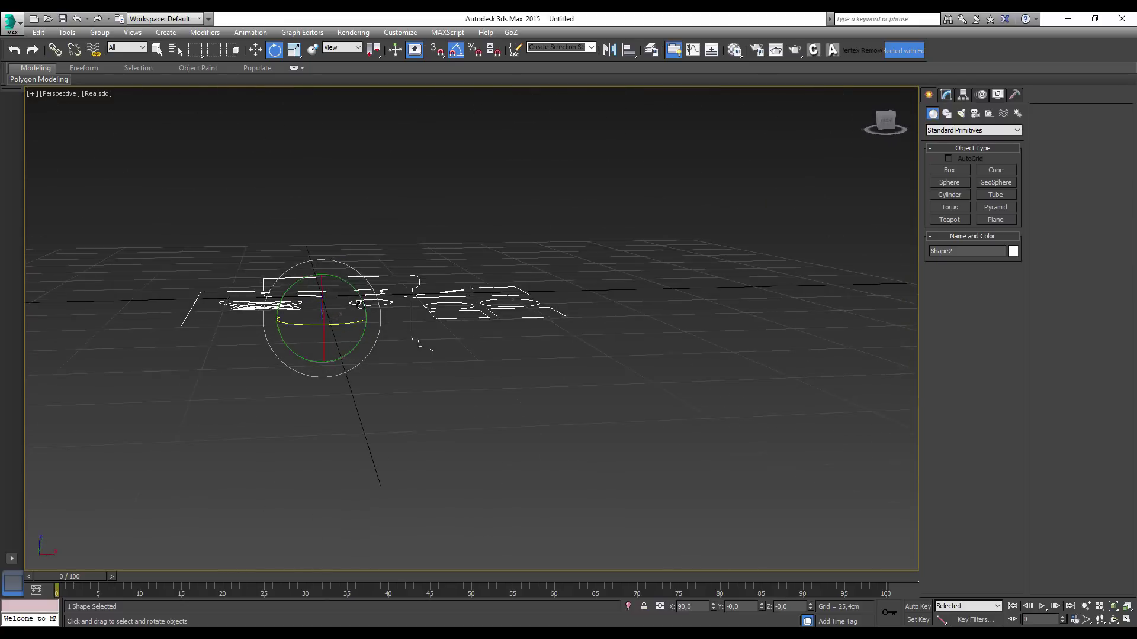
pyautogui.keyDown('alt'); pyautogui.moveTo(360, 304); pyautogui.dragTo(450, 296, button='middle'); pyautogui.keyUp('alt')
pyautogui.click(580, 335)
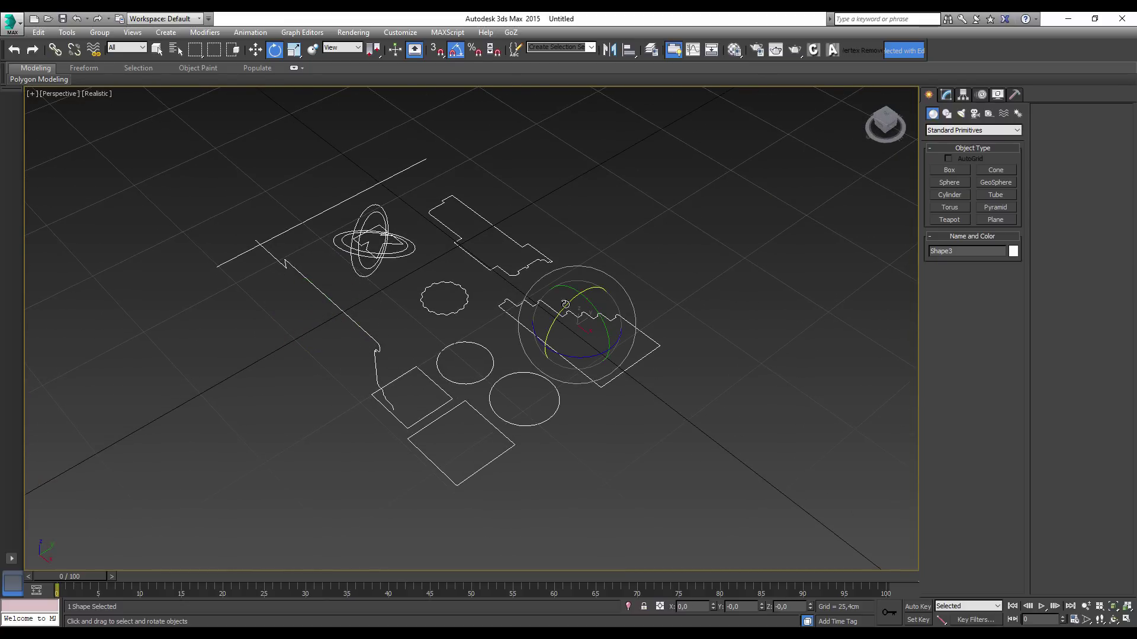
pyautogui.moveTo(565, 304); pyautogui.dragTo(566, 315)
pyautogui.click(485, 239)
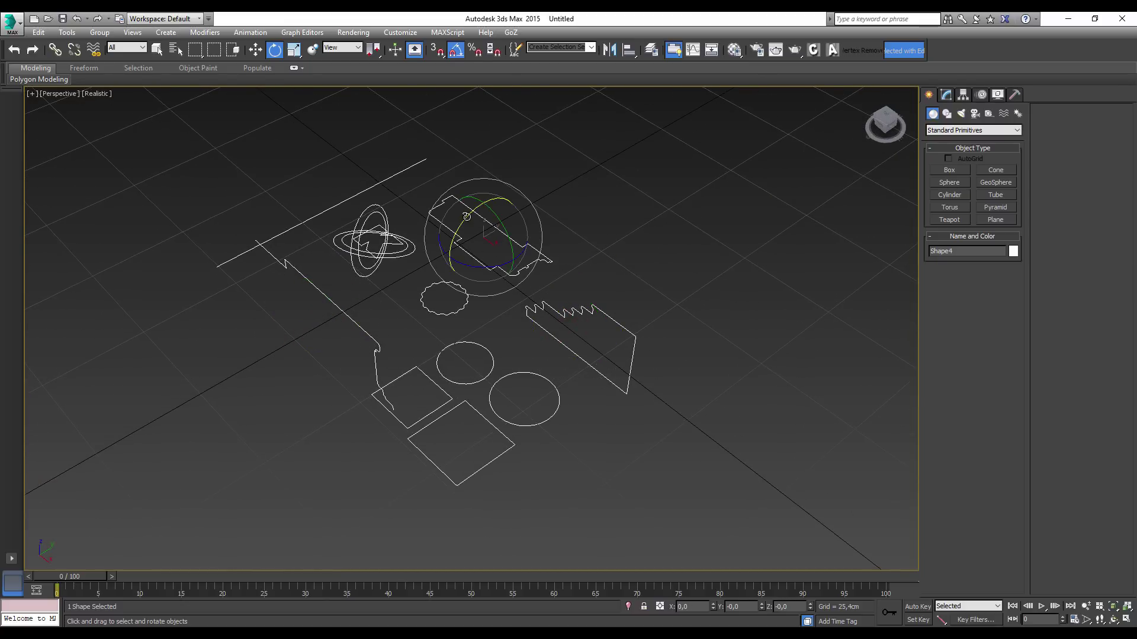
pyautogui.moveTo(467, 216); pyautogui.dragTo(456, 222)
pyautogui.click(389, 245)
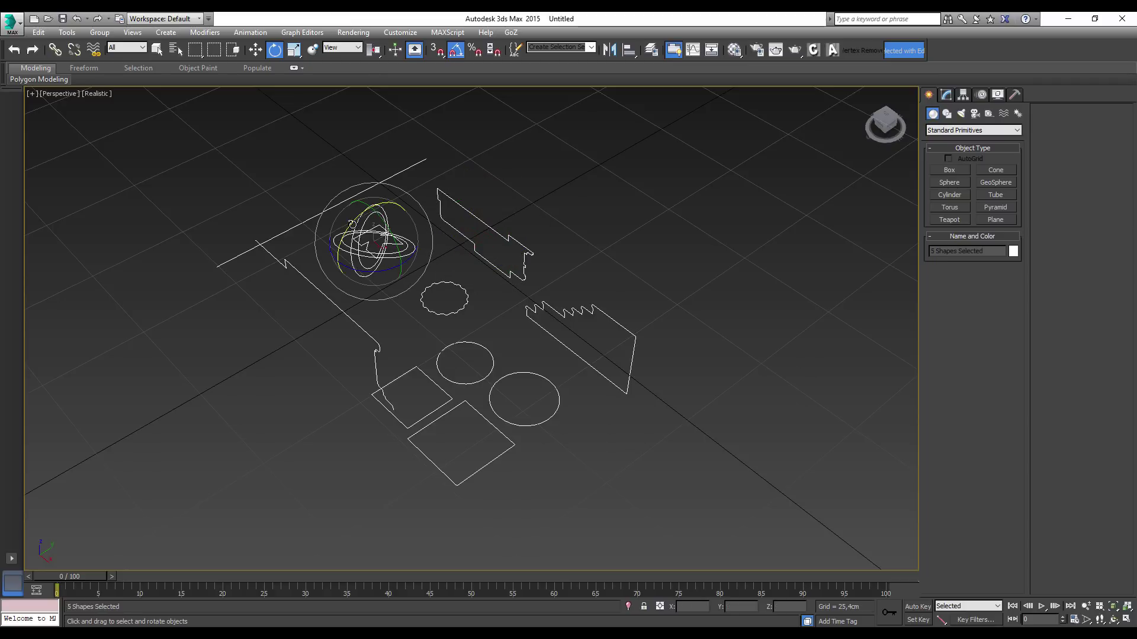
pyautogui.moveTo(352, 225); pyautogui.dragTo(421, 157)
pyautogui.click(388, 174)
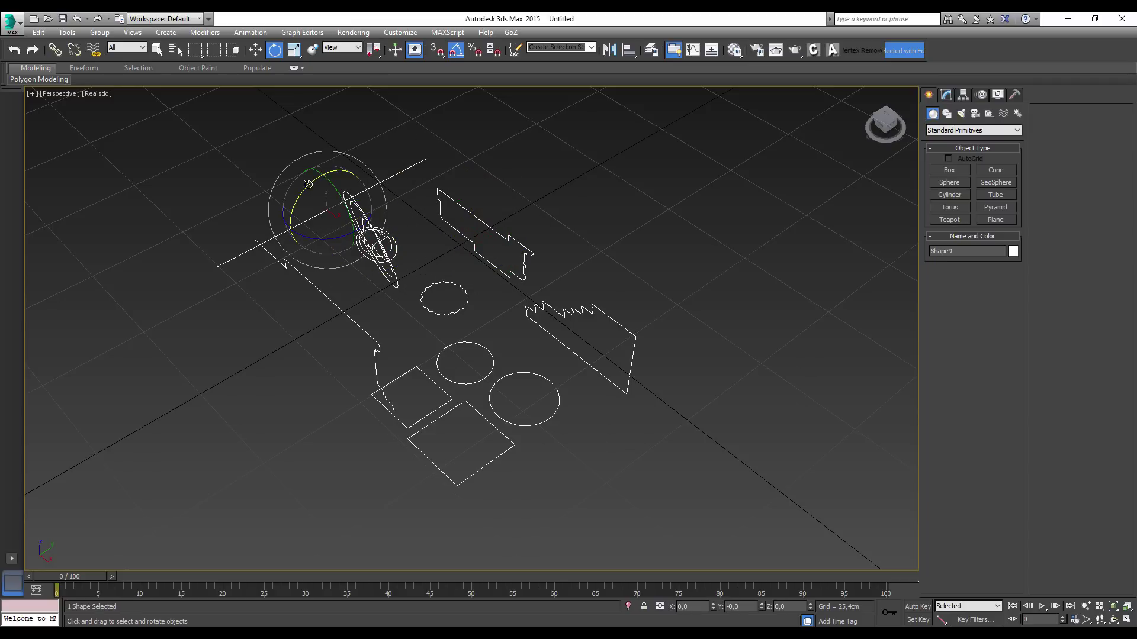
pyautogui.moveTo(303, 186); pyautogui.dragTo(303, 196)
pyautogui.moveTo(431, 389)
pyautogui.keyDown('alt'); pyautogui.mouseDown(button='middle')
pyautogui.moveTo(507, 322)
pyautogui.moveTo(599, 166)
pyautogui.mouseUp(button='middle'); pyautogui.keyUp('alt')
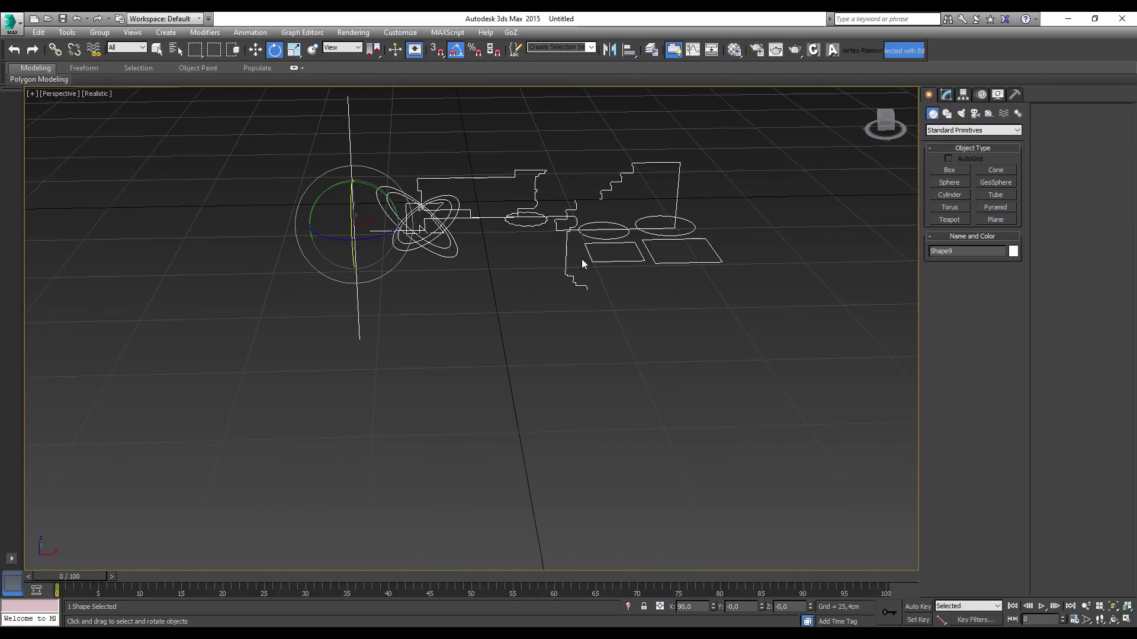
pyautogui.click(255, 50)
# Move all 14 shapes far to the right, away from the origin
pyautogui.hotkey('ctrl', 'a')
pyautogui.scroll(-4, 452, 175)
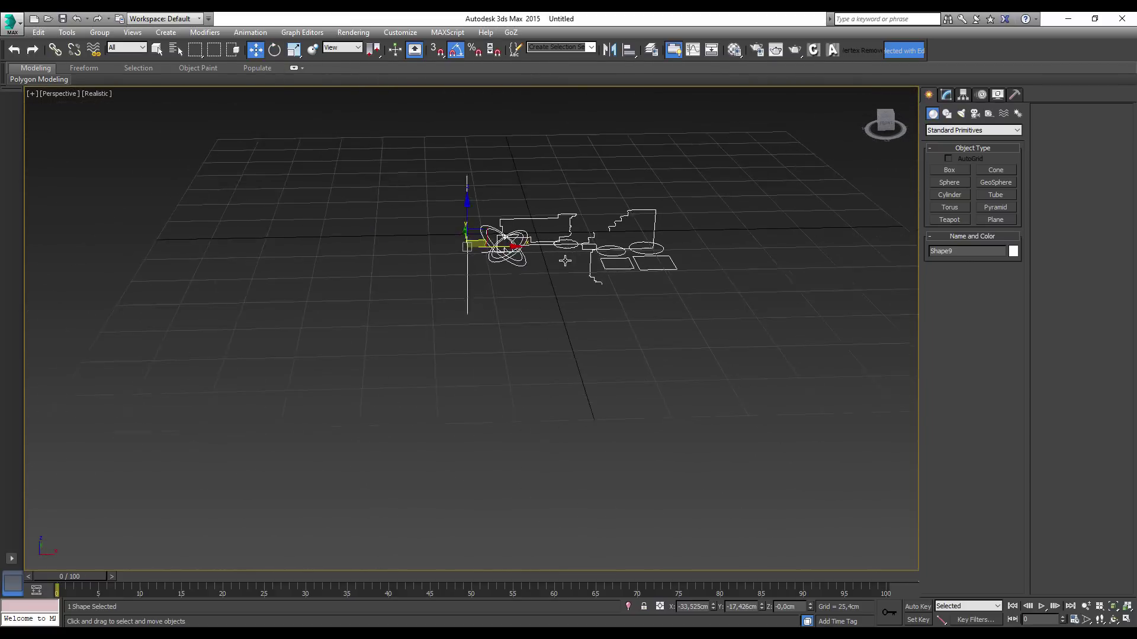
pyautogui.moveTo(583, 310)
pyautogui.keyDown('alt'); pyautogui.mouseDown(button='middle')
pyautogui.moveTo(460, 359)
pyautogui.moveTo(513, 312)
pyautogui.mouseUp(button='middle'); pyautogui.keyUp('alt')
pyautogui.scroll(3, 460, 360)
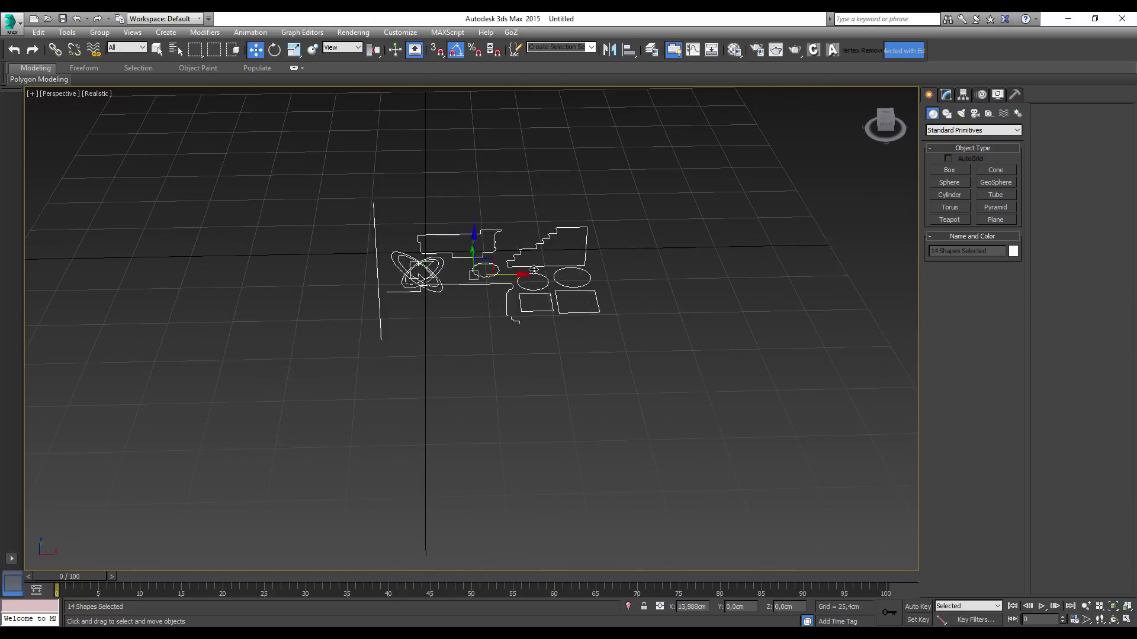
pyautogui.moveTo(481, 277); pyautogui.dragTo(855, 224)
pyautogui.moveTo(855, 223)
pyautogui.mouseDown(button='middle')
pyautogui.moveTo(623, 381)
pyautogui.moveTo(655, 362)
pyautogui.moveTo(673, 280)
pyautogui.mouseUp(button='middle')
pyautogui.click(737, 278)
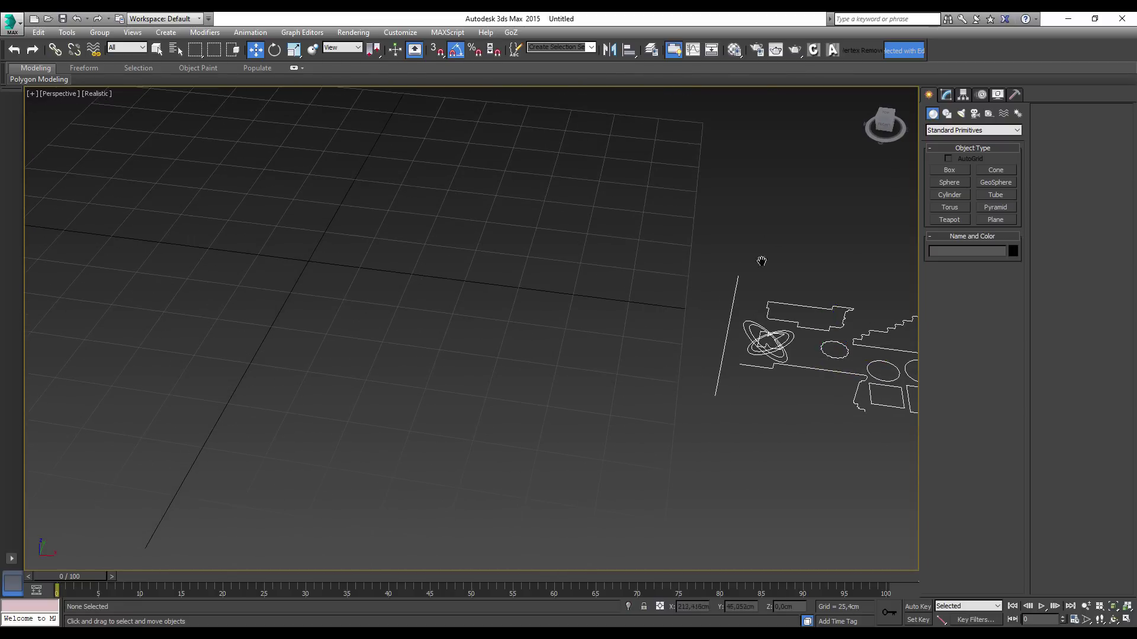
pyautogui.moveTo(804, 428); pyautogui.dragTo(757, 389, button='middle')
# Pull Shape2 away from the other shapes and zero its X and Y position
pyautogui.click(808, 330)
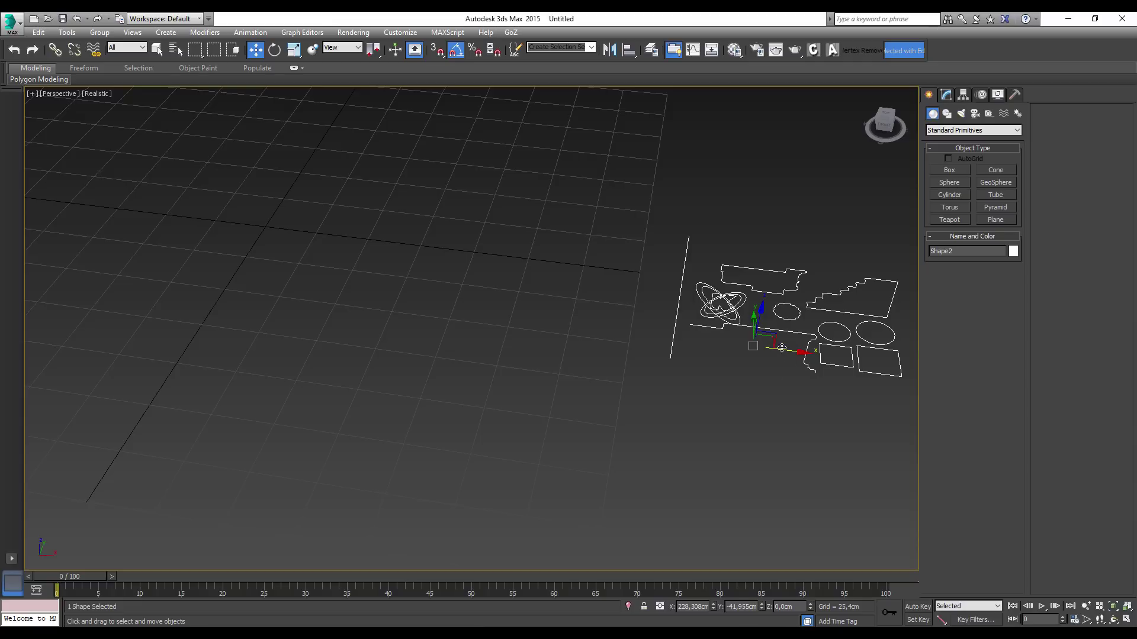
pyautogui.moveTo(781, 348); pyautogui.dragTo(404, 304)
pyautogui.moveTo(404, 304)
pyautogui.mouseDown(button='middle')
pyautogui.moveTo(531, 317)
pyautogui.moveTo(549, 370)
pyautogui.mouseUp(button='middle')
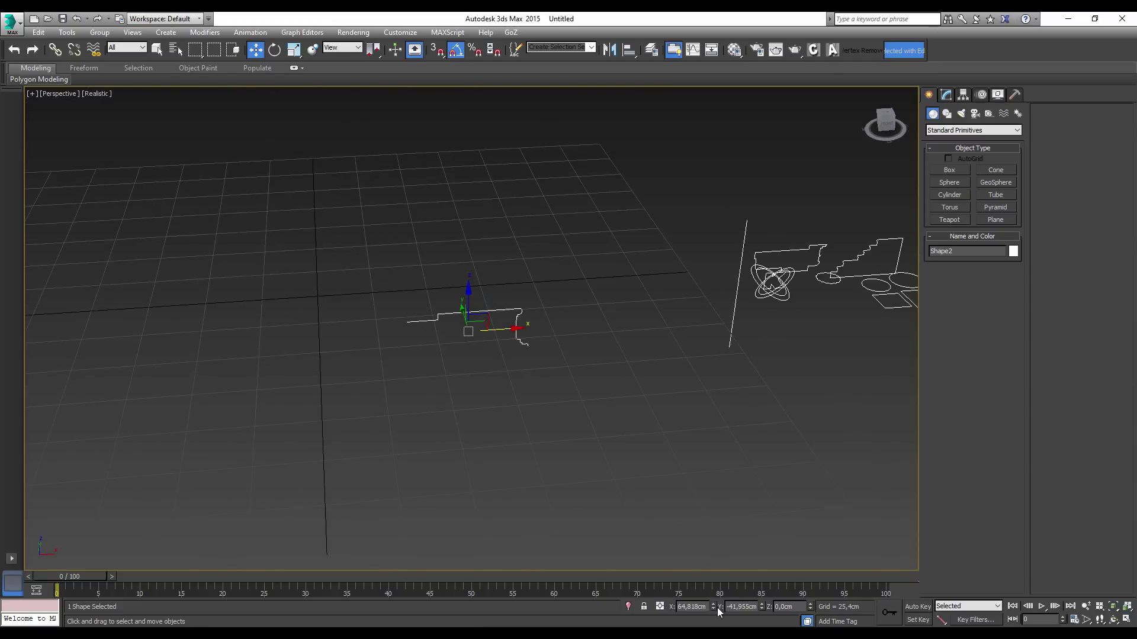
pyautogui.rightClick(714, 607)
pyautogui.rightClick(761, 607)
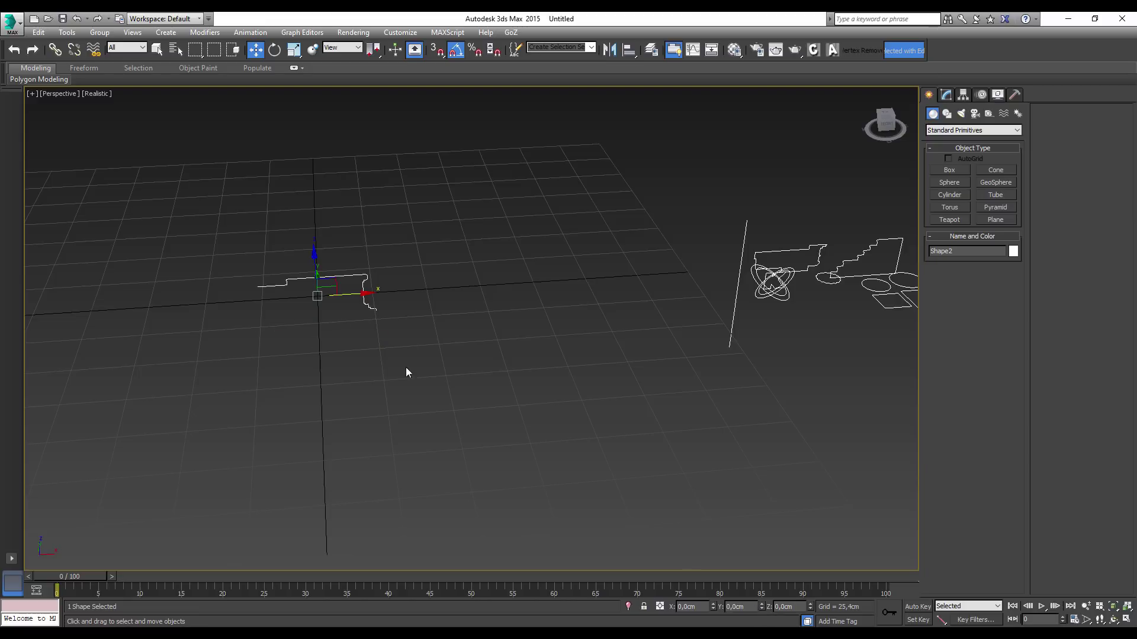
pyautogui.scroll(2, 335, 317)
pyautogui.scroll(3, 338, 292)
pyautogui.scroll(3, 363, 304)
pyautogui.scroll(3, 502, 281)
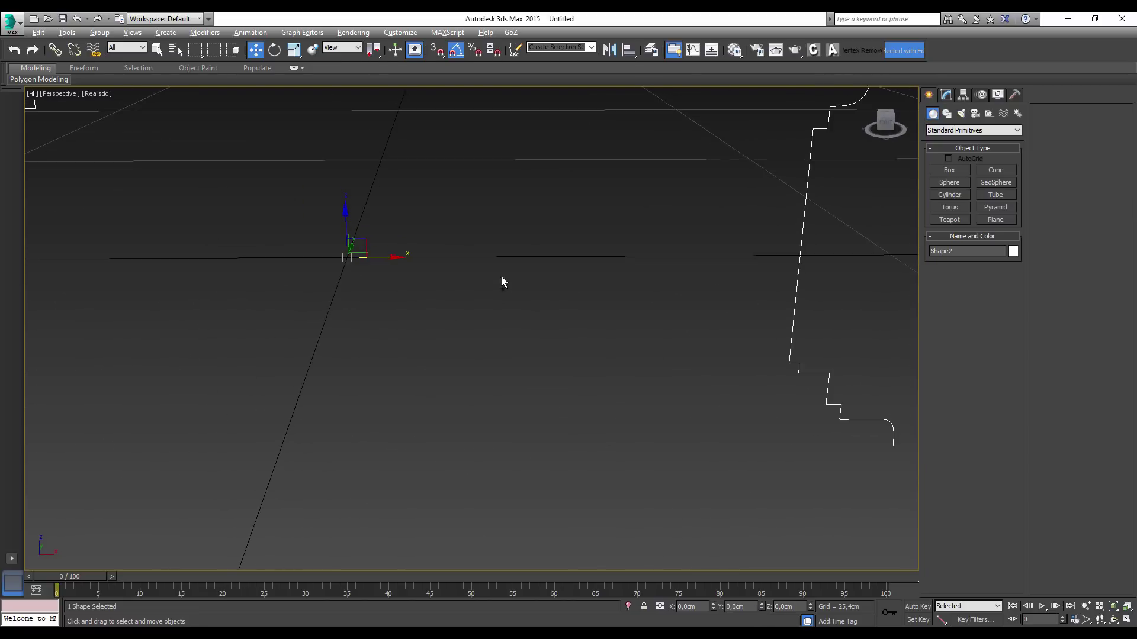
pyautogui.scroll(-3, 350, 401)
pyautogui.scroll(-2, 490, 299)
pyautogui.scroll(-3, 437, 340)
pyautogui.moveTo(436, 339)
pyautogui.keyDown('alt'); pyautogui.mouseDown(button='middle')
pyautogui.moveTo(409, 353)
pyautogui.moveTo(466, 230)
pyautogui.mouseUp(button='middle'); pyautogui.keyUp('alt')
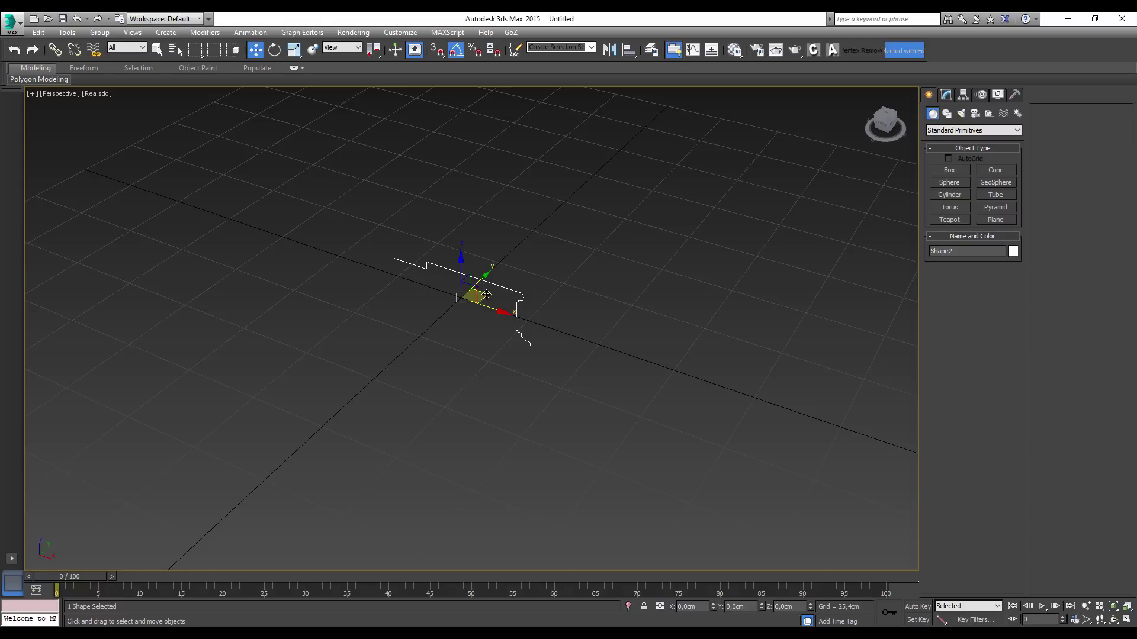
pyautogui.moveTo(884, 123)
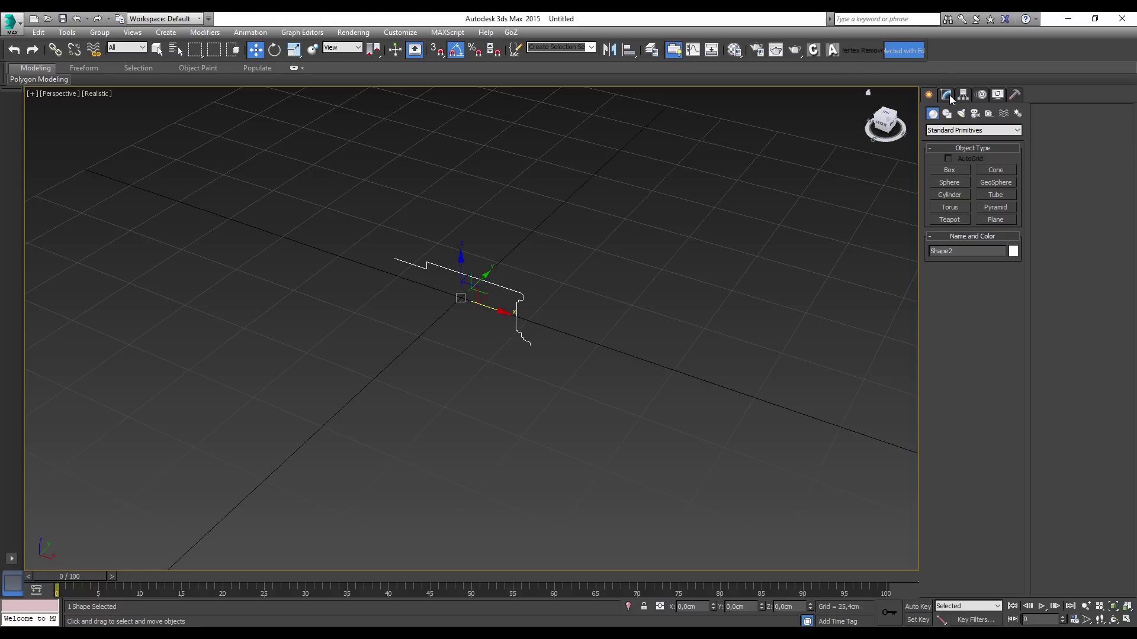
# Add a Lathe modifier to Shape2, revolving it into a 360° round pedestal
pyautogui.click(947, 96)
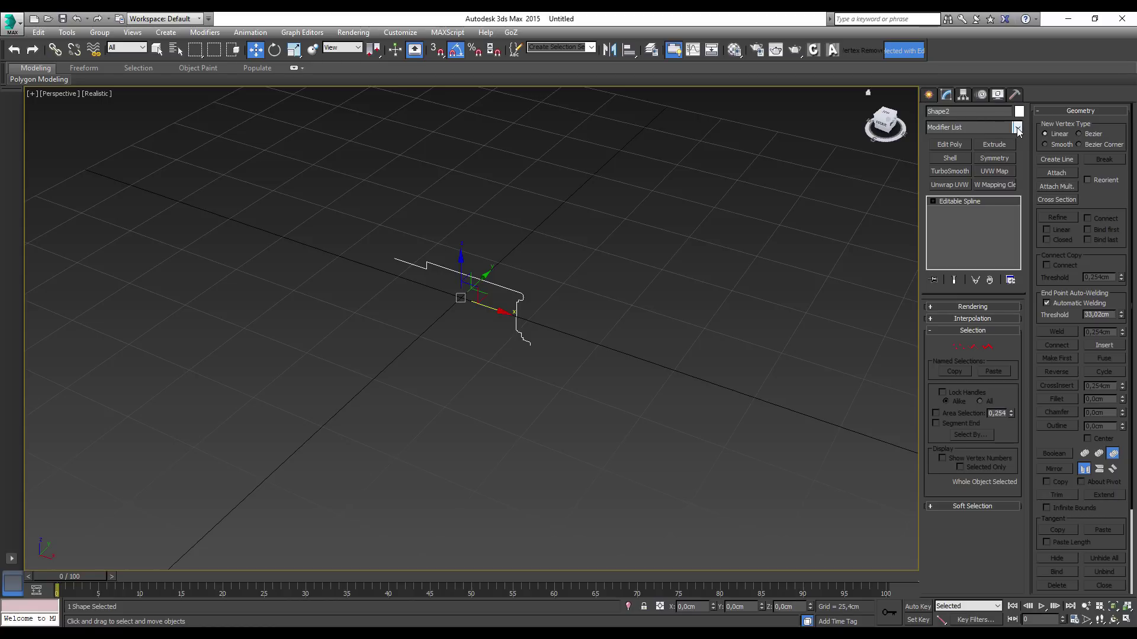
pyautogui.click(1017, 127)
pyautogui.moveTo(1017, 161); pyautogui.dragTo(1010, 240)
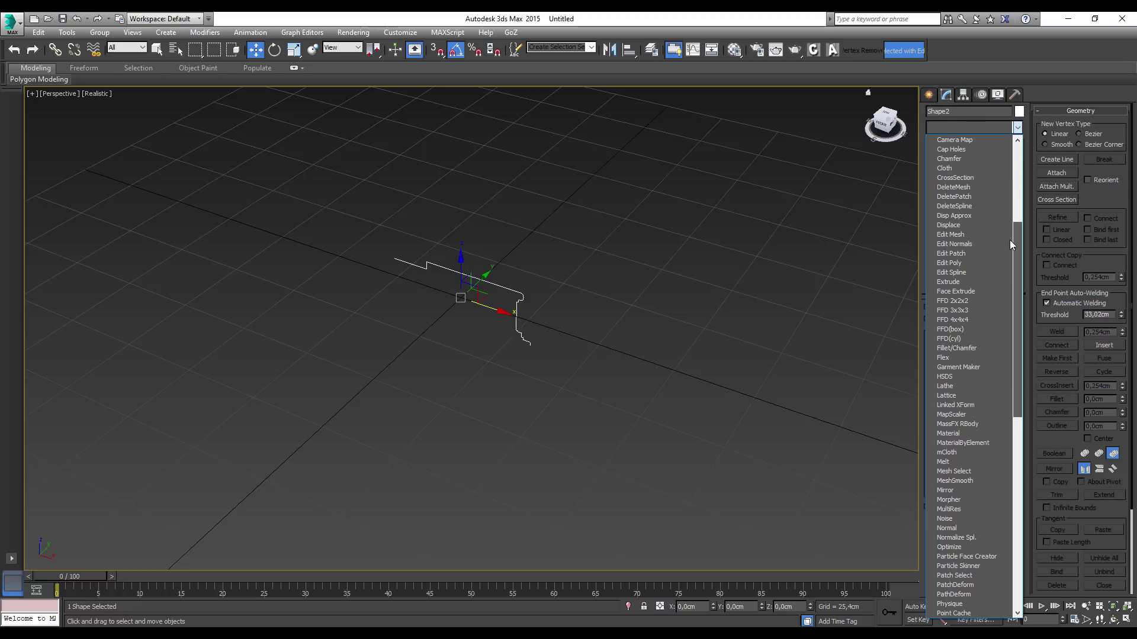
pyautogui.click(947, 386)
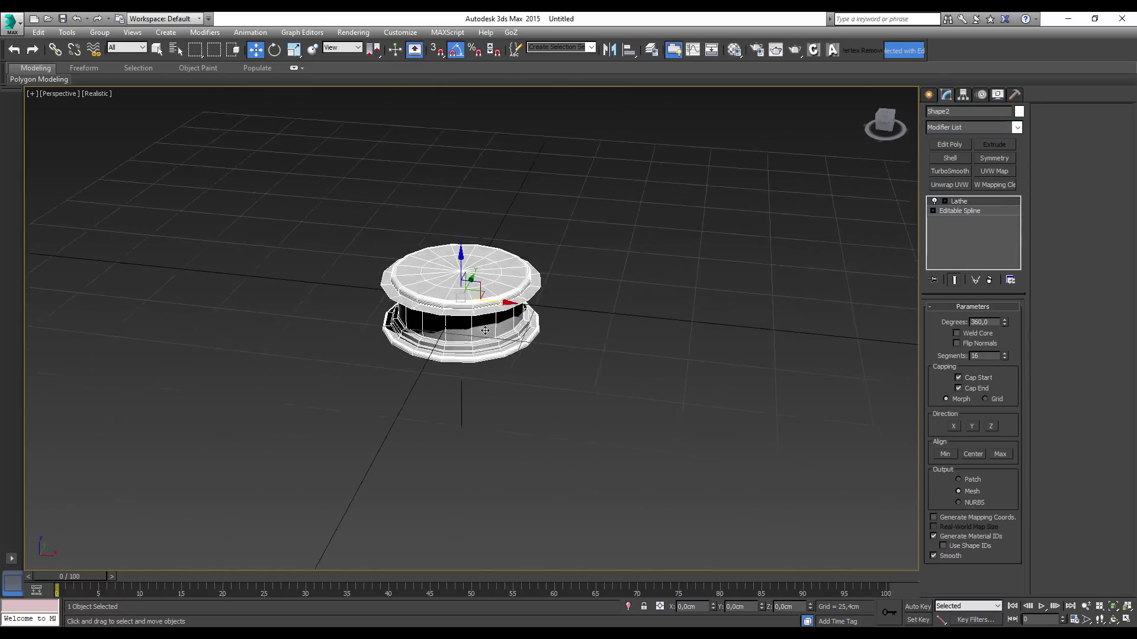
# Switch off Shape2's Lathe modifier so only its flat spline profile shows
pyautogui.scroll(3, 464, 324)
pyautogui.moveTo(464, 324)
pyautogui.keyDown('alt'); pyautogui.mouseDown(button='middle')
pyautogui.moveTo(464, 290)
pyautogui.moveTo(570, 276)
pyautogui.mouseUp(button='middle'); pyautogui.keyUp('alt')
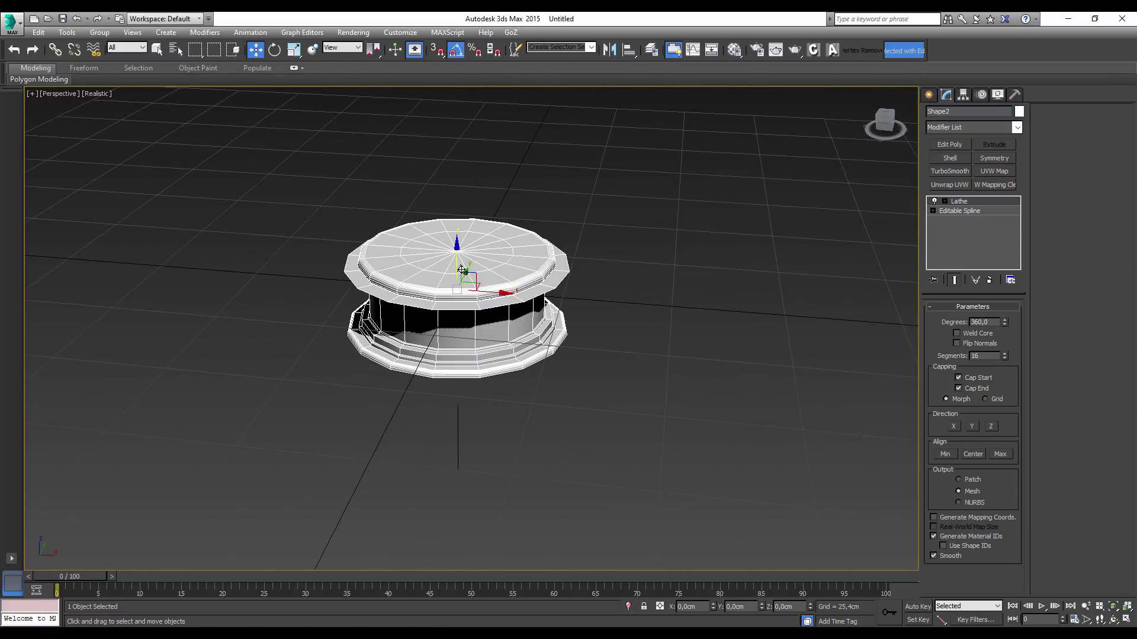
pyautogui.click(934, 202)
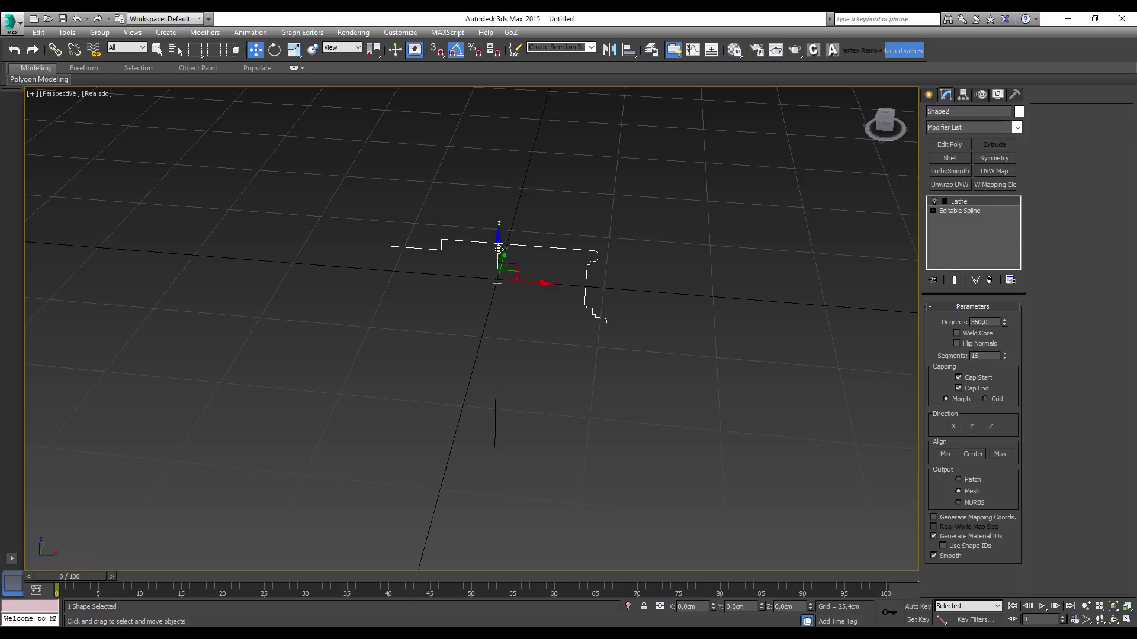
pyautogui.keyDown('alt'); pyautogui.moveTo(499, 250); pyautogui.dragTo(508, 268, button='middle'); pyautogui.keyUp('alt')
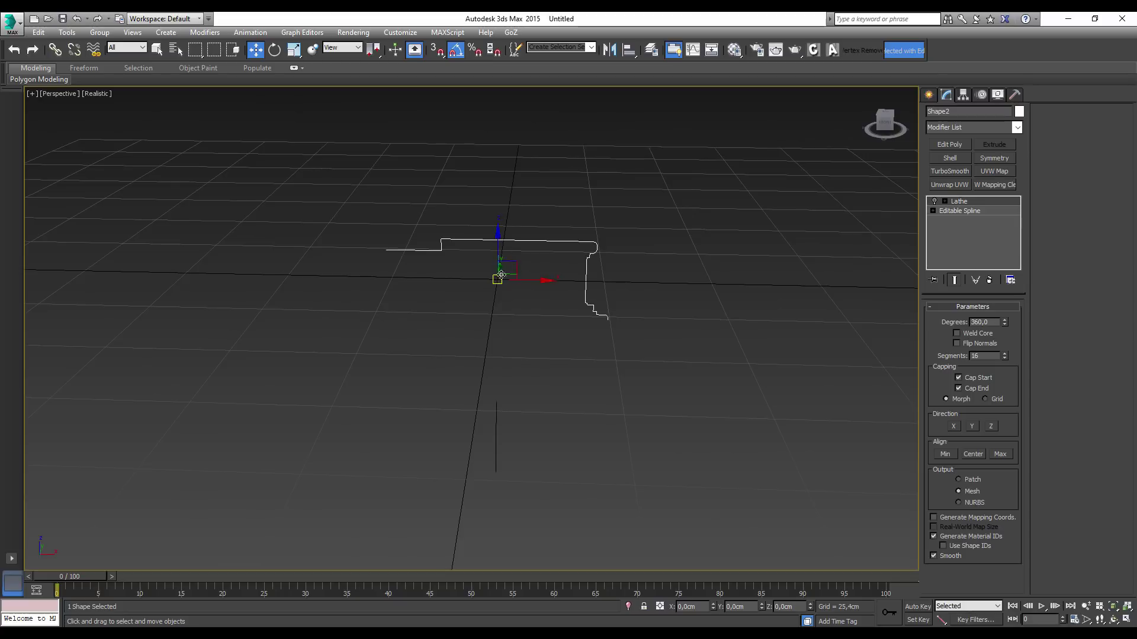
pyautogui.moveTo(501, 276)
pyautogui.keyDown('alt'); pyautogui.mouseDown(button='middle')
pyautogui.moveTo(453, 281)
pyautogui.moveTo(491, 278)
pyautogui.mouseUp(button='middle'); pyautogui.keyUp('alt')
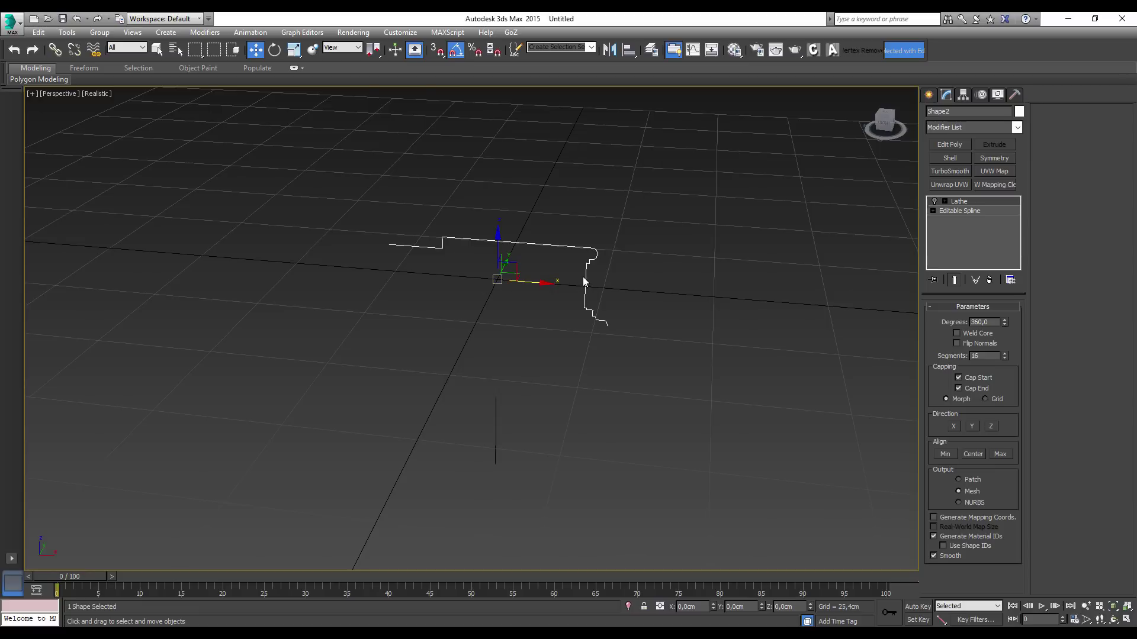
# Re-enable the Lathe and move its Axis left to open a central hole
pyautogui.click(935, 201)
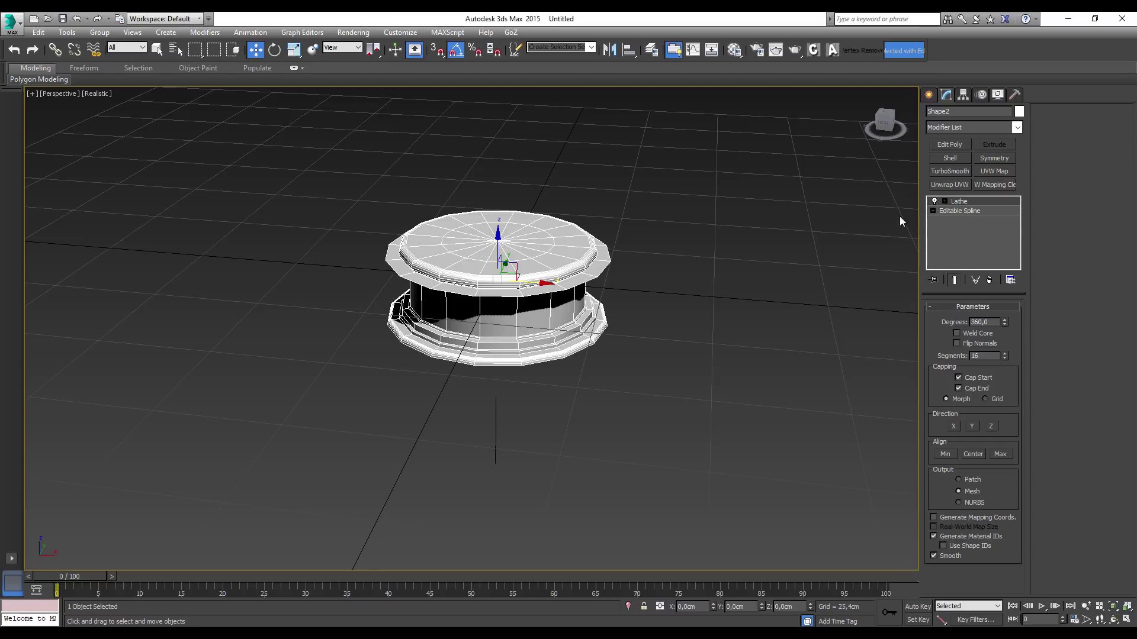
pyautogui.click(944, 202)
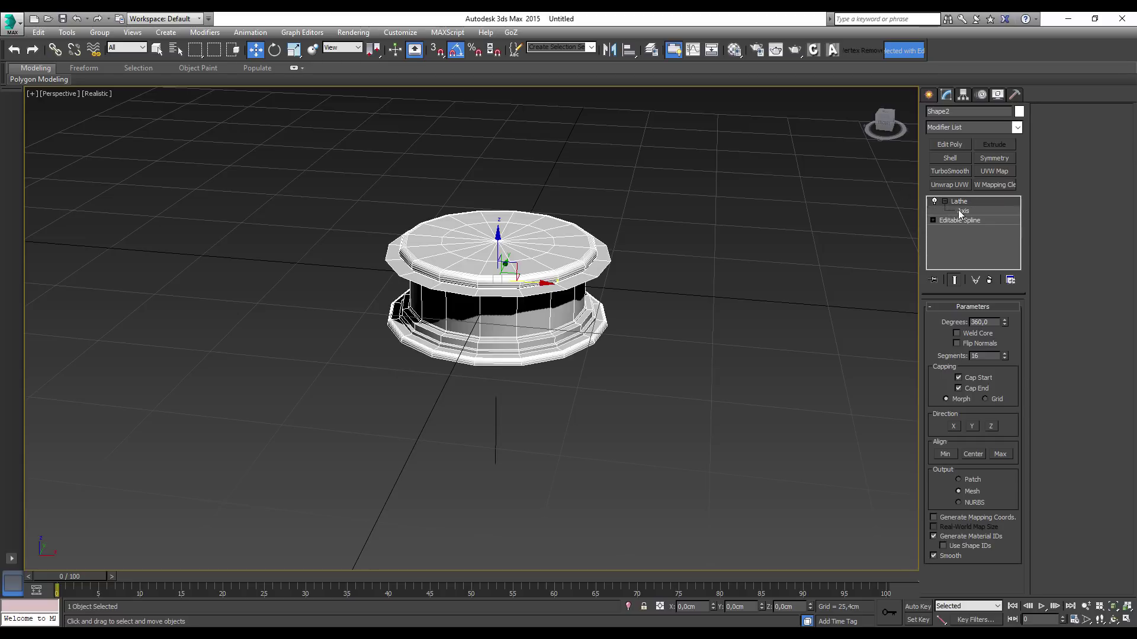
pyautogui.click(963, 211)
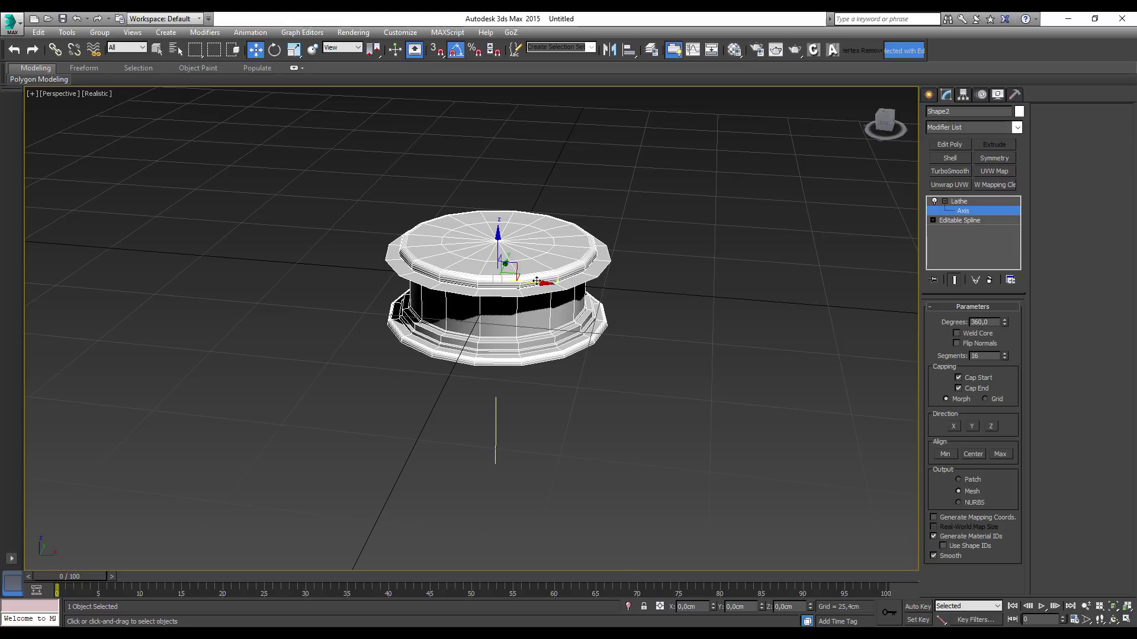
pyautogui.moveTo(537, 282); pyautogui.dragTo(422, 274)
pyautogui.moveTo(421, 274)
pyautogui.keyDown('alt'); pyautogui.mouseDown(button='middle')
pyautogui.moveTo(373, 262)
pyautogui.moveTo(380, 244)
pyautogui.mouseUp(button='middle'); pyautogui.keyUp('alt')
pyautogui.scroll(3, 379, 244)
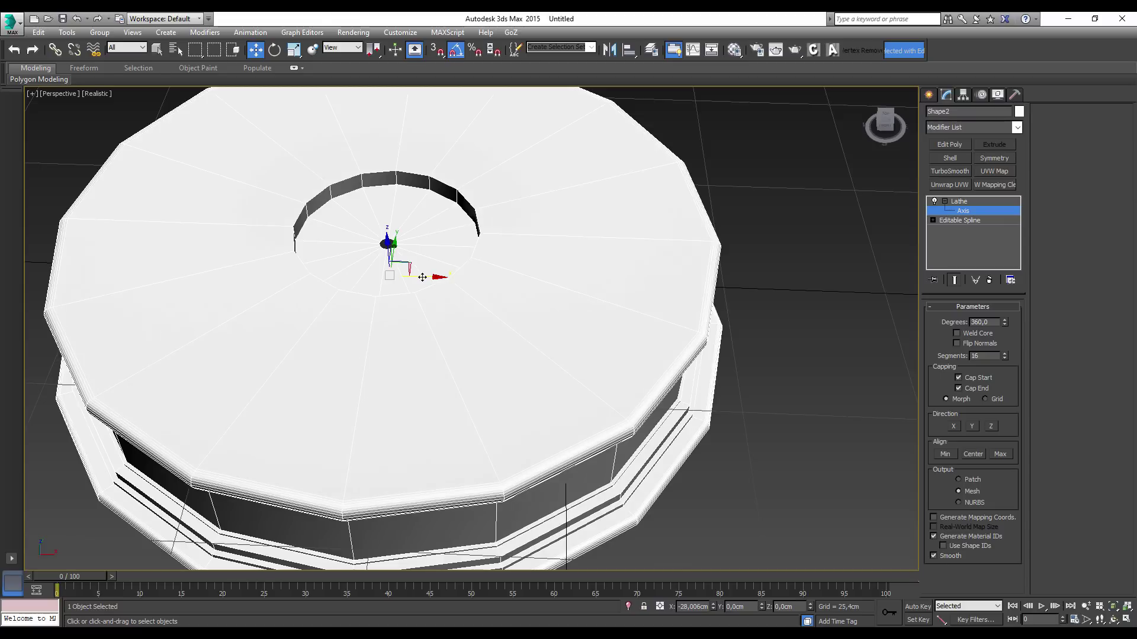
pyautogui.moveTo(422, 272); pyautogui.dragTo(428, 279)
pyautogui.moveTo(428, 279)
pyautogui.keyDown('alt'); pyautogui.mouseDown(button='middle')
pyautogui.moveTo(432, 292)
pyautogui.moveTo(426, 279)
pyautogui.moveTo(369, 373)
pyautogui.moveTo(400, 286)
pyautogui.moveTo(428, 325)
pyautogui.moveTo(485, 259)
pyautogui.moveTo(526, 256)
pyautogui.moveTo(494, 232)
pyautogui.moveTo(482, 286)
pyautogui.moveTo(441, 255)
pyautogui.moveTo(450, 236)
pyautogui.moveTo(468, 308)
pyautogui.moveTo(480, 279)
pyautogui.moveTo(487, 286)
pyautogui.moveTo(470, 253)
pyautogui.mouseUp(button='middle'); pyautogui.keyUp('alt')
pyautogui.scroll(-5, 400, 286)
pyautogui.scroll(-2, 485, 259)
pyautogui.scroll(3, 485, 244)
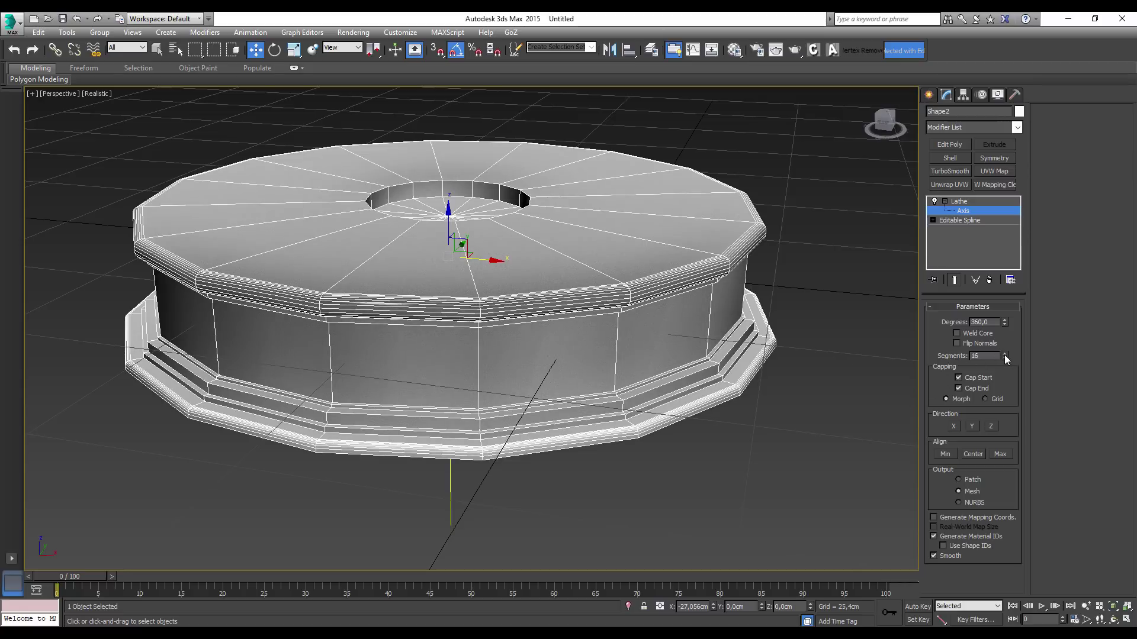
# Set the Lathe segments to 60 for a smoother pedestal
pyautogui.moveTo(1006, 355); pyautogui.dragTo(995, 290)
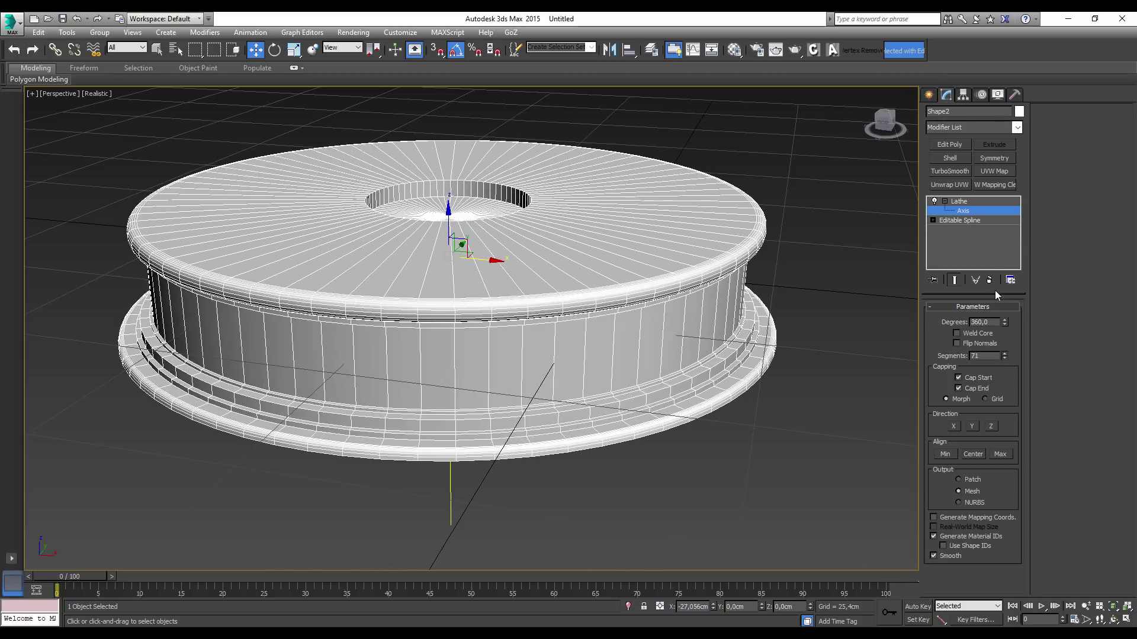
pyautogui.write('60')
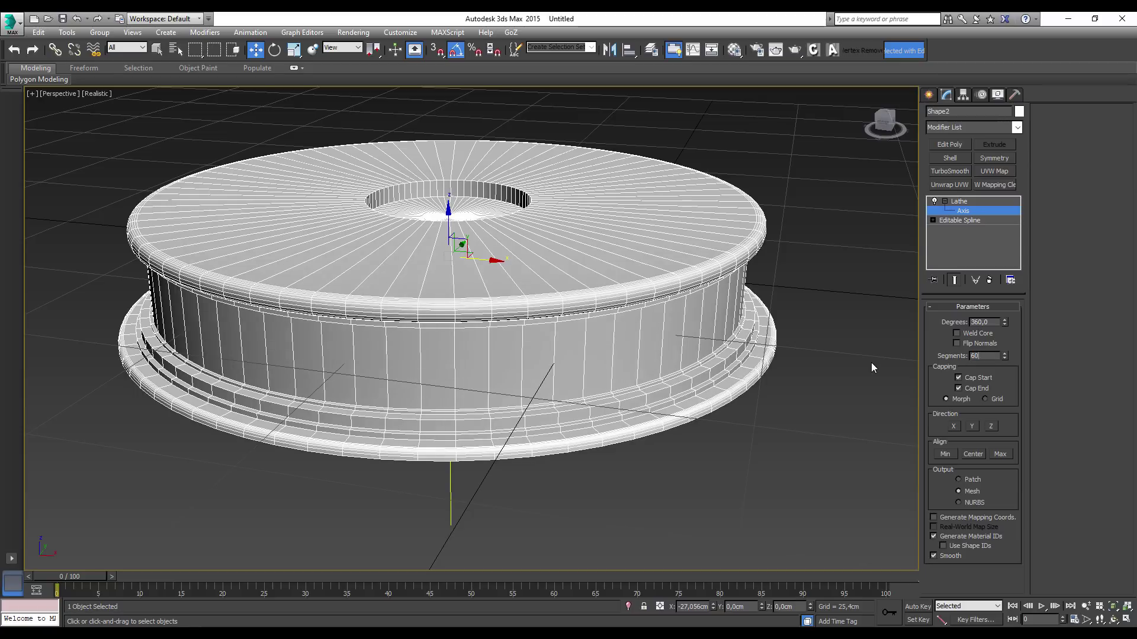
pyautogui.press('Return')
pyautogui.moveTo(427, 290)
pyautogui.keyDown('alt'); pyautogui.mouseDown(button='middle')
pyautogui.moveTo(400, 395)
pyautogui.moveTo(731, 258)
pyautogui.mouseUp(button='middle'); pyautogui.keyUp('alt')
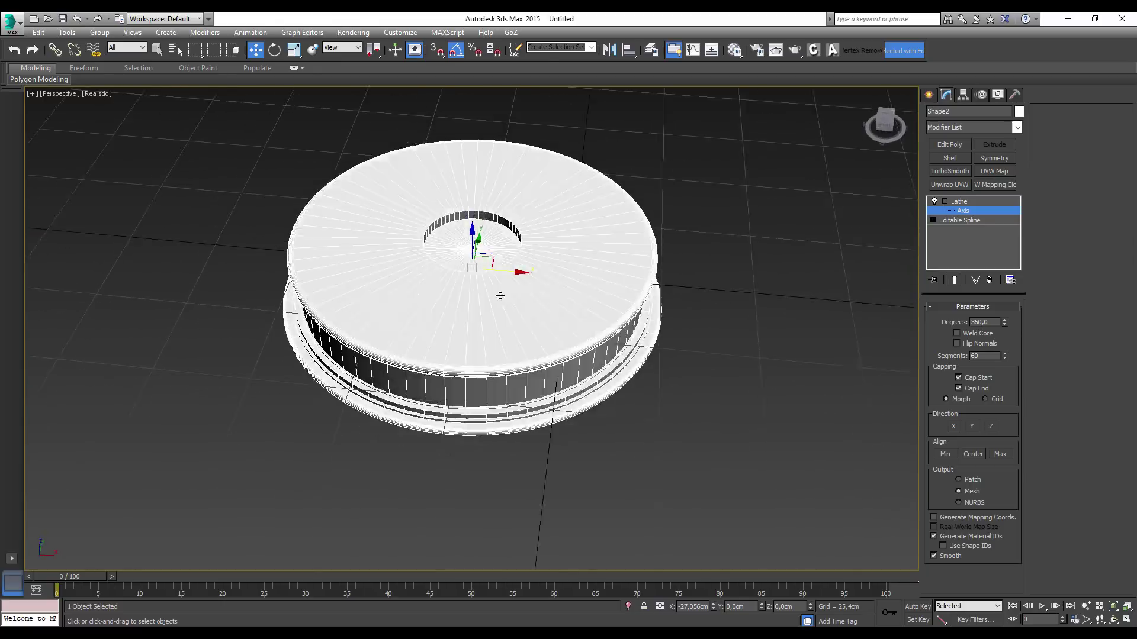
# Exit Axis editing and centre the pedestal's pivot using Affect Pivot Only
pyautogui.click(943, 202)
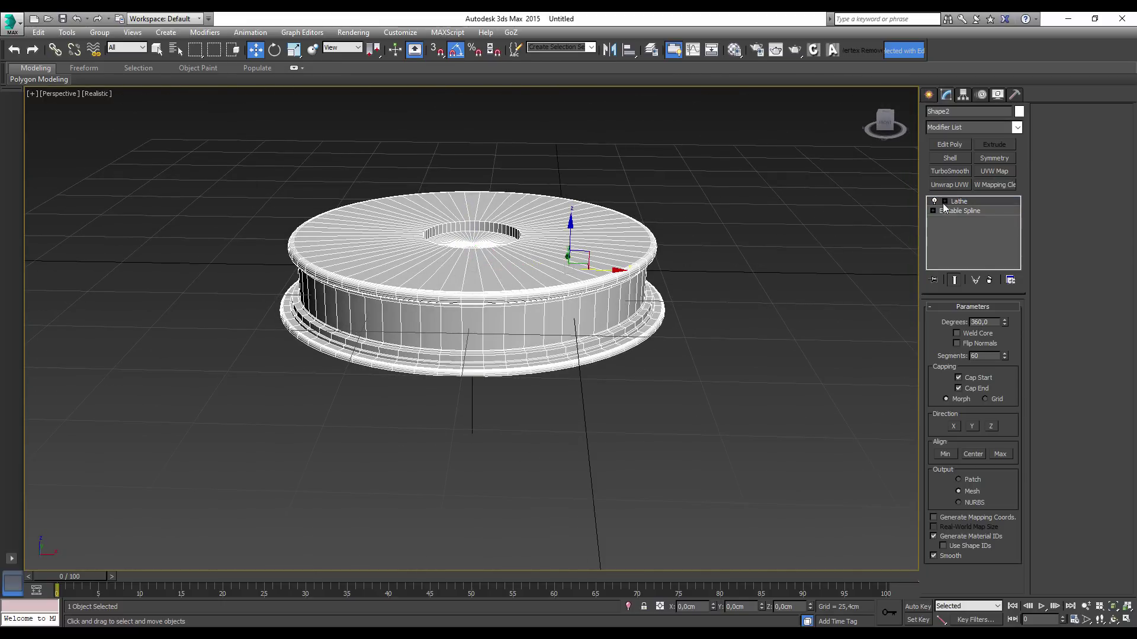
pyautogui.moveTo(805, 274)
pyautogui.keyDown('alt'); pyautogui.mouseDown(button='middle')
pyautogui.moveTo(599, 315)
pyautogui.moveTo(583, 284)
pyautogui.mouseUp(button='middle'); pyautogui.keyUp('alt')
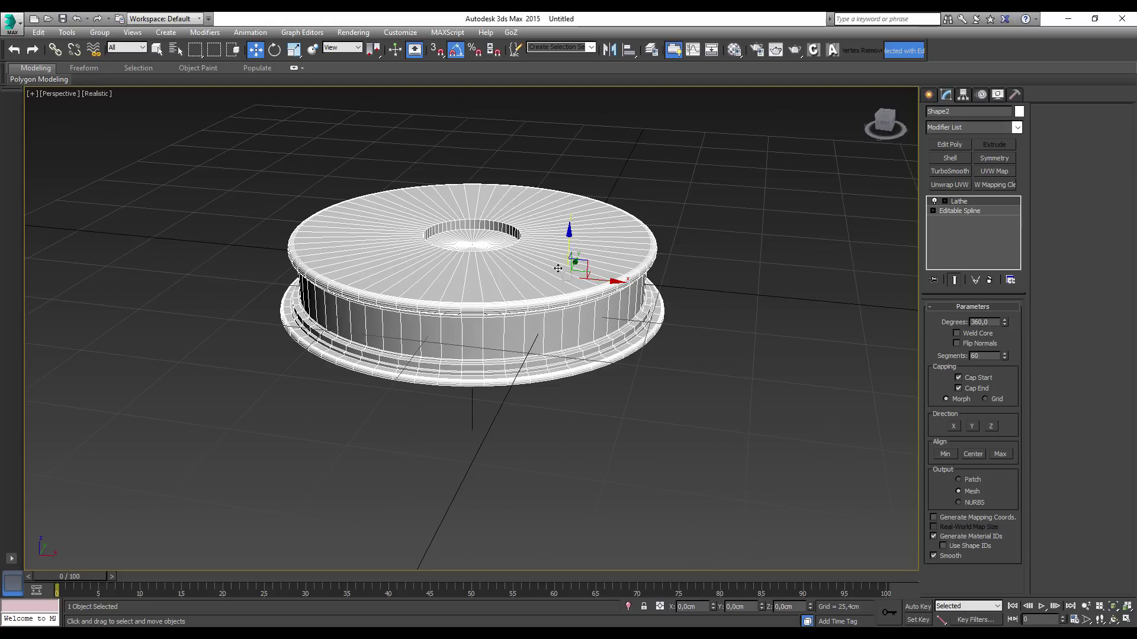
pyautogui.moveTo(565, 299)
pyautogui.mouseDown(button='middle')
pyautogui.moveTo(589, 325)
pyautogui.moveTo(647, 350)
pyautogui.moveTo(669, 305)
pyautogui.mouseUp(button='middle')
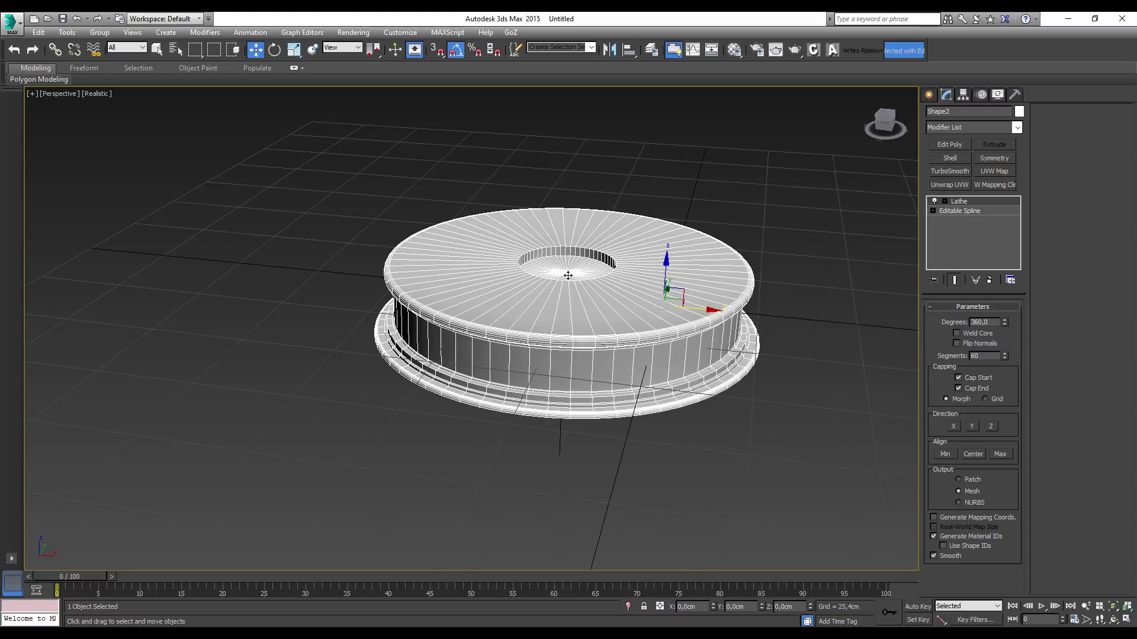
pyautogui.click(962, 94)
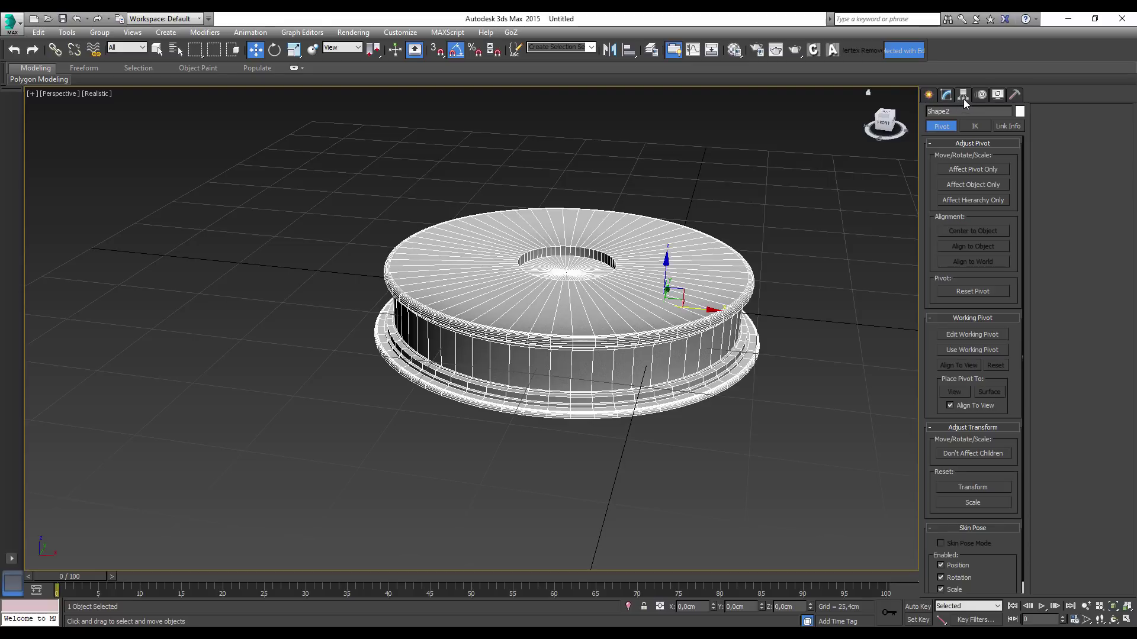
pyautogui.click(973, 170)
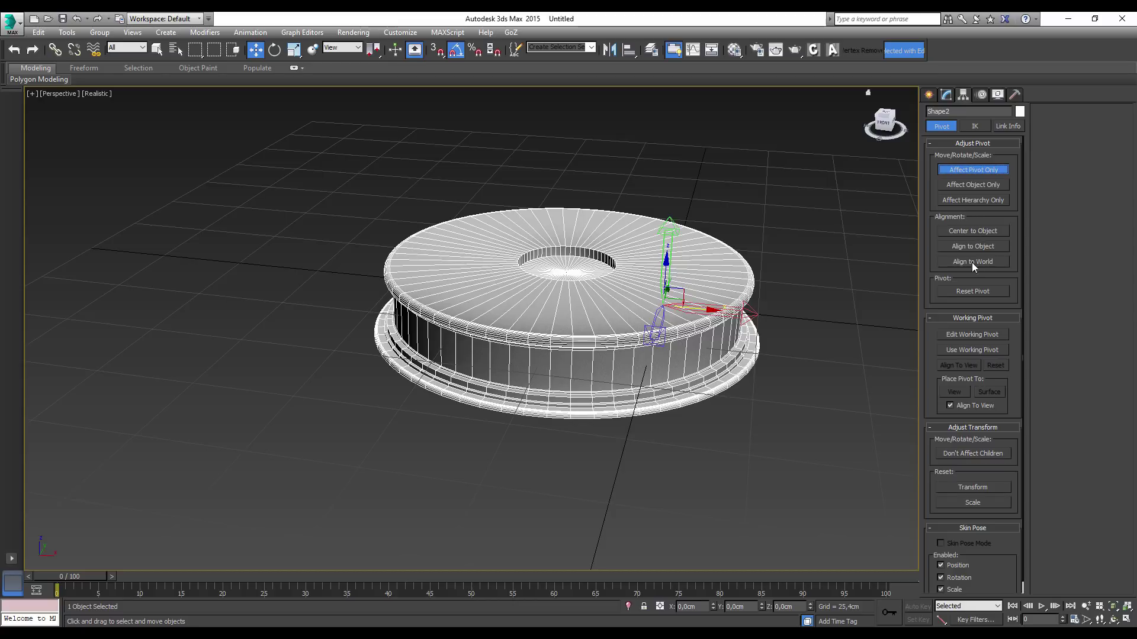
pyautogui.click(972, 229)
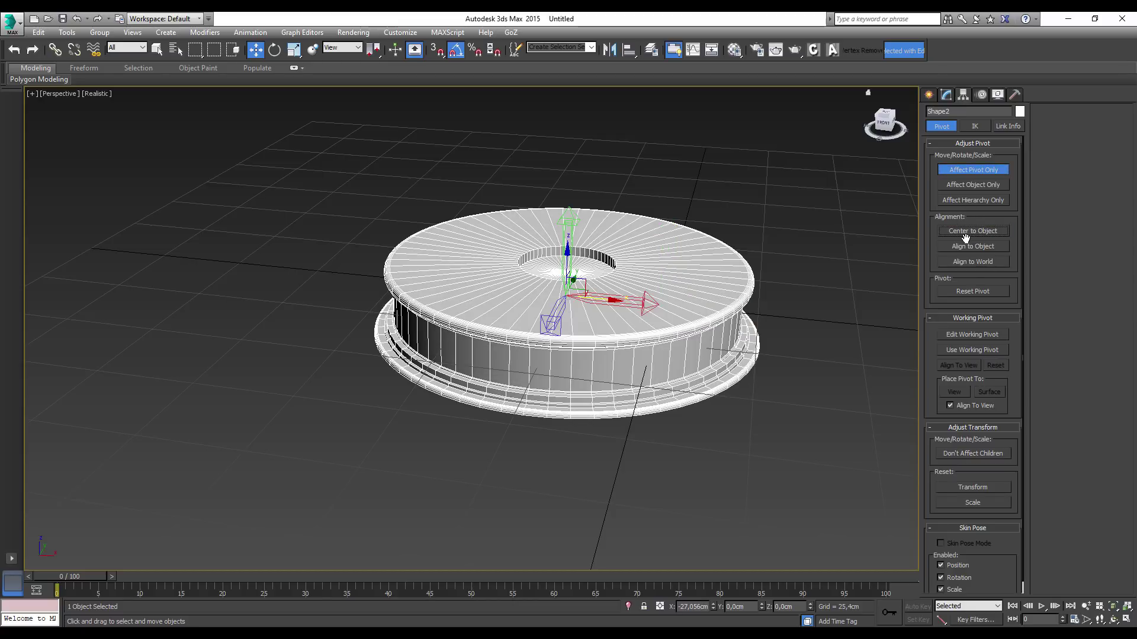
pyautogui.click(955, 169)
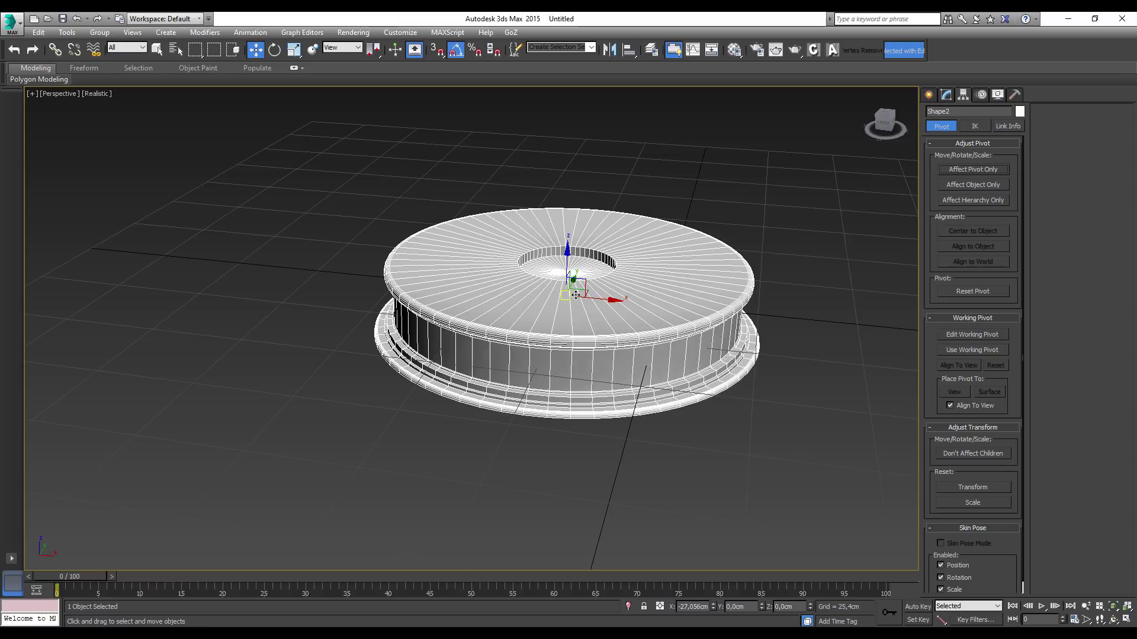
# Zero the pedestal's X position and raise it slightly above the grid on Z
pyautogui.rightClick(714, 606)
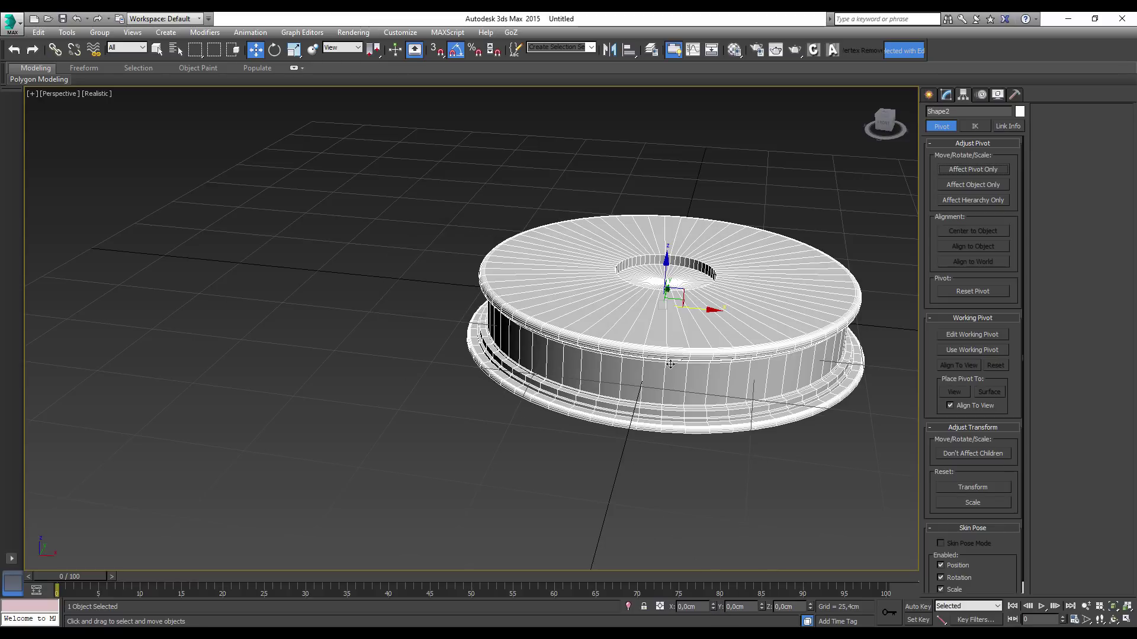
pyautogui.keyDown('alt'); pyautogui.moveTo(699, 270); pyautogui.dragTo(703, 280, button='middle'); pyautogui.keyUp('alt')
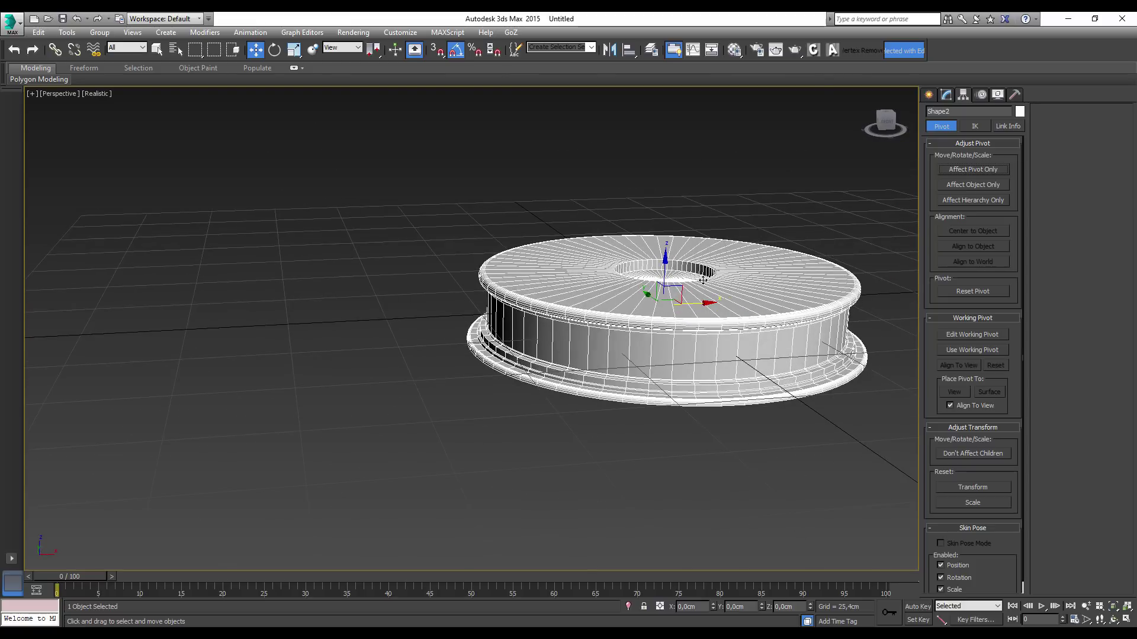
pyautogui.moveTo(668, 257); pyautogui.dragTo(667, 224)
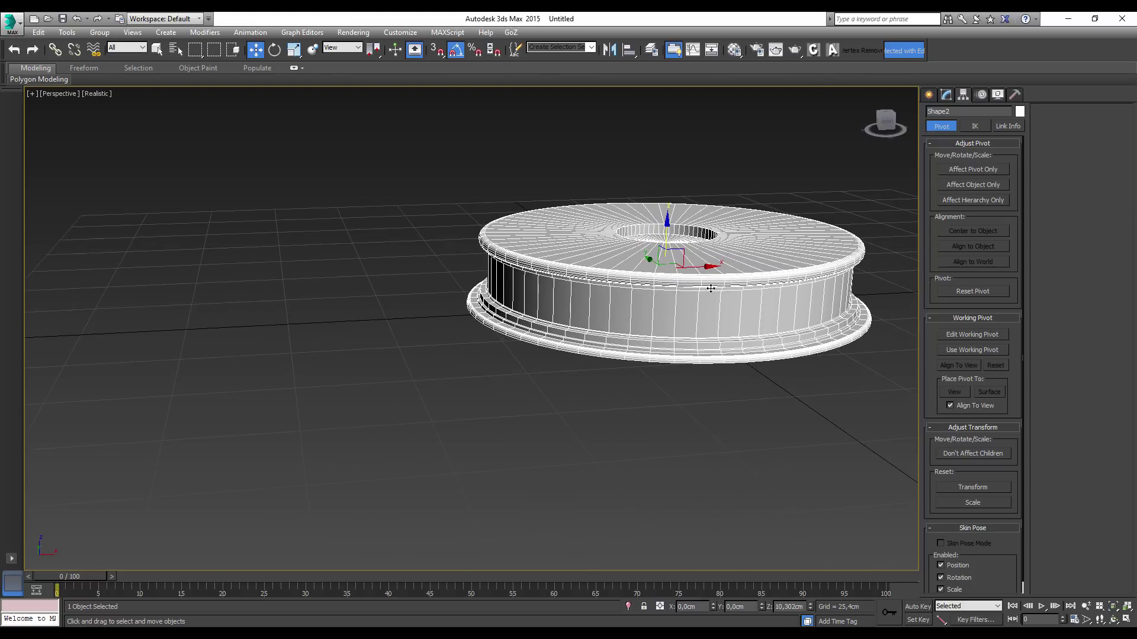
pyautogui.keyDown('alt'); pyautogui.moveTo(711, 288); pyautogui.dragTo(619, 337, button='middle'); pyautogui.keyUp('alt')
pyautogui.scroll(-2, 620, 338)
pyautogui.scroll(-4, 591, 393)
pyautogui.scroll(4, 754, 284)
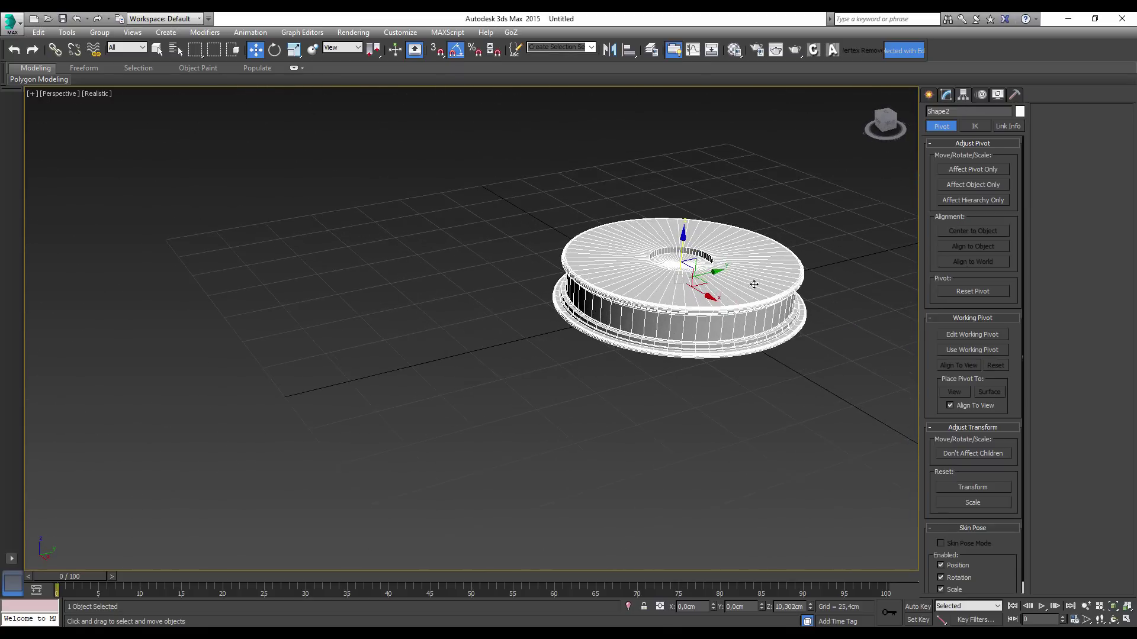
pyautogui.moveTo(754, 285)
pyautogui.mouseDown(button='middle')
pyautogui.moveTo(606, 302)
pyautogui.moveTo(650, 363)
pyautogui.moveTo(616, 344)
pyautogui.moveTo(586, 285)
pyautogui.moveTo(540, 249)
pyautogui.moveTo(610, 277)
pyautogui.moveTo(589, 274)
pyautogui.mouseUp(button='middle')
# Select Shape4 and move it next to and above the pedestal
pyautogui.hotkey('ctrl', 'd')
pyautogui.scroll(-3, 658, 294)
pyautogui.moveTo(658, 294)
pyautogui.keyDown('alt'); pyautogui.mouseDown(button='middle')
pyautogui.moveTo(678, 300)
pyautogui.moveTo(611, 238)
pyautogui.moveTo(501, 217)
pyautogui.mouseUp(button='middle'); pyautogui.keyUp('alt')
pyautogui.click(736, 266)
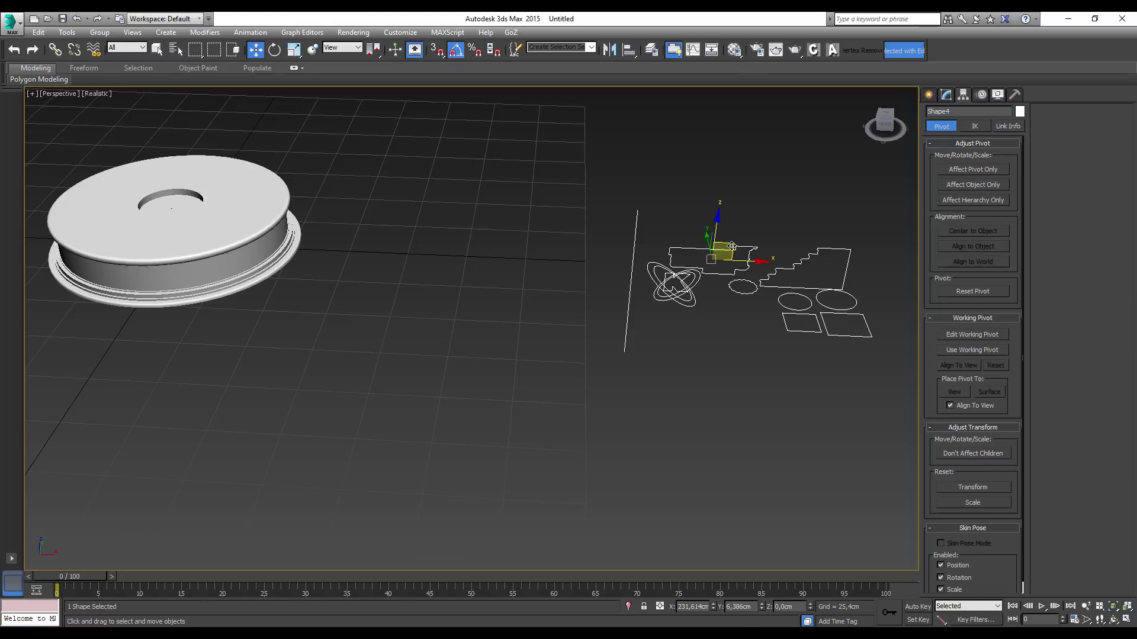
pyautogui.moveTo(732, 245); pyautogui.dragTo(421, 188)
pyautogui.moveTo(420, 188)
pyautogui.keyDown('alt'); pyautogui.mouseDown(button='middle')
pyautogui.moveTo(639, 363)
pyautogui.moveTo(608, 239)
pyautogui.moveTo(587, 303)
pyautogui.mouseUp(button='middle'); pyautogui.keyUp('alt')
pyautogui.scroll(5, 587, 303)
pyautogui.scroll(-4, 648, 253)
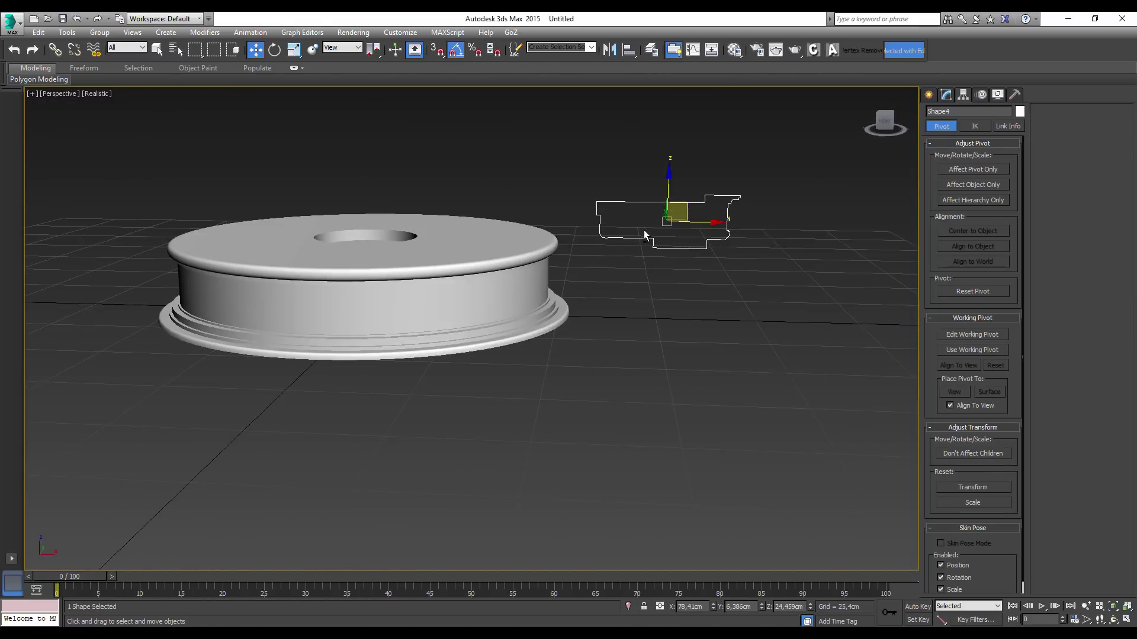
pyautogui.moveTo(644, 234); pyautogui.dragTo(707, 242, button='middle')
pyautogui.moveTo(729, 224)
pyautogui.mouseDown()
pyautogui.moveTo(609, 156)
pyautogui.moveTo(573, 190)
pyautogui.mouseUp()
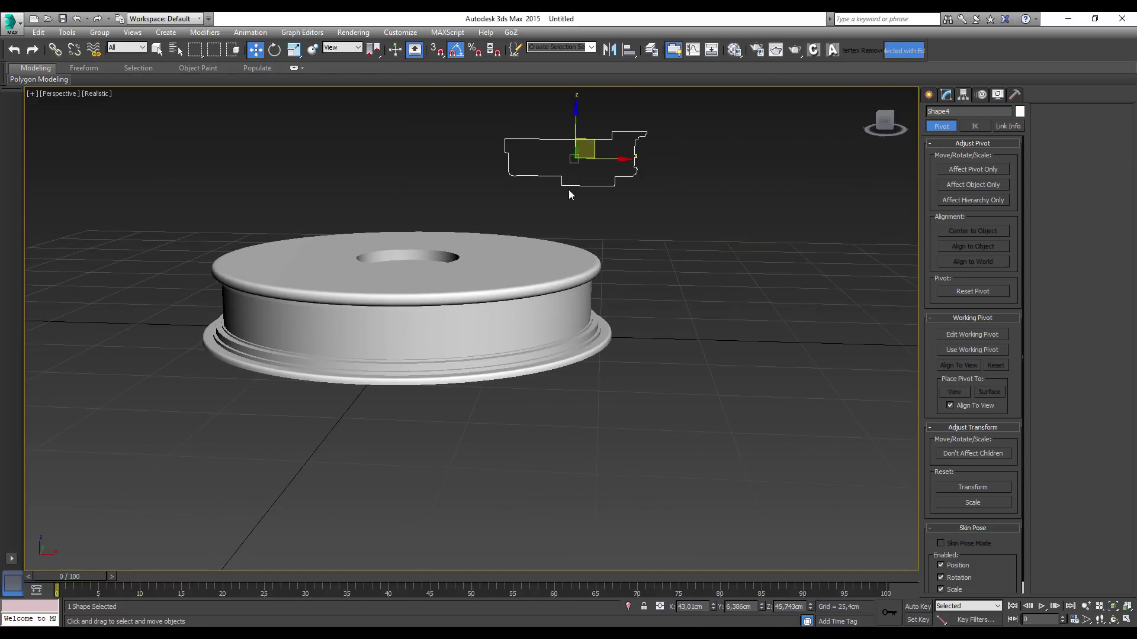
pyautogui.keyDown('alt'); pyautogui.moveTo(573, 190); pyautogui.dragTo(573, 255, button='middle'); pyautogui.keyUp('alt')
pyautogui.scroll(5, 647, 247)
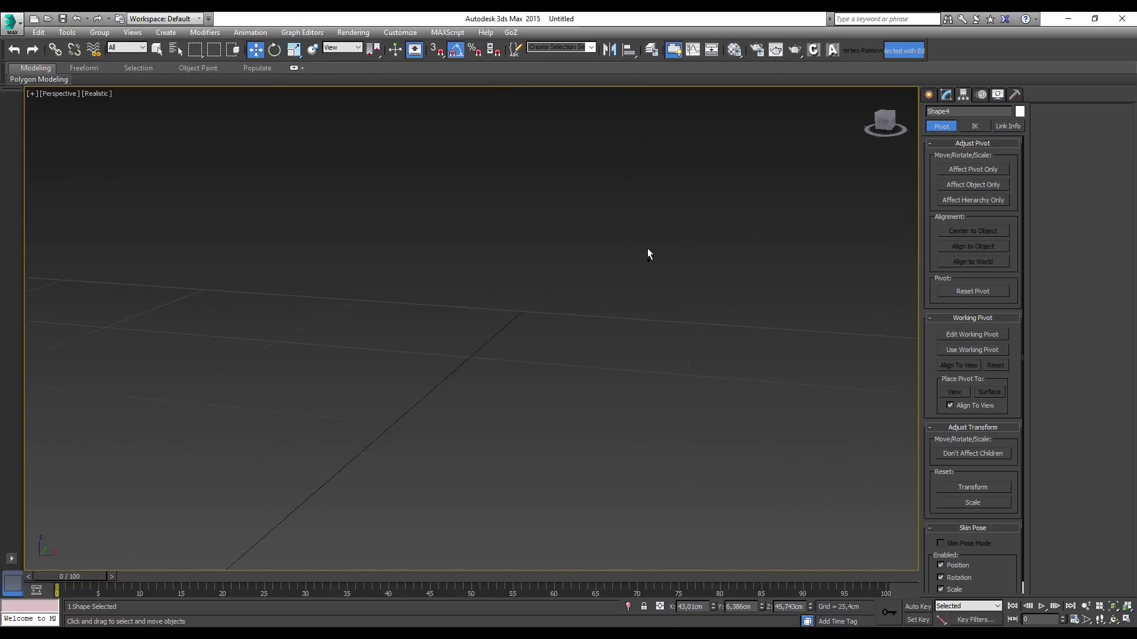
pyautogui.scroll(-3, 633, 273)
pyautogui.scroll(1, 644, 266)
pyautogui.scroll(-1, 645, 270)
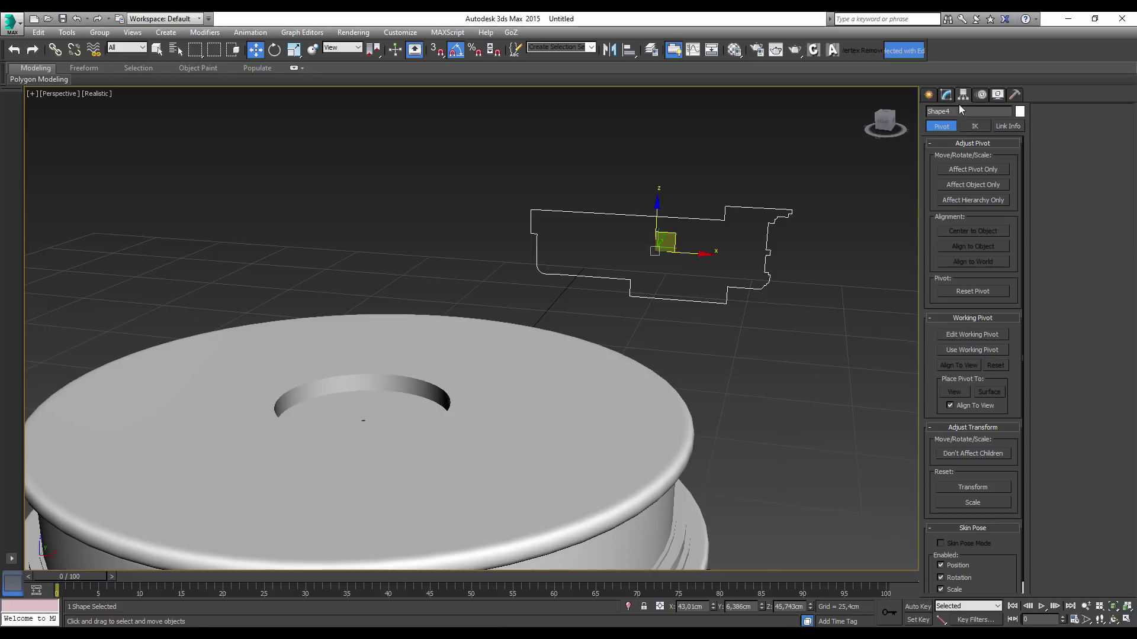
# With Affect Pivot Only, move Shape4's pivot to the profile's top-left corner
pyautogui.click(964, 171)
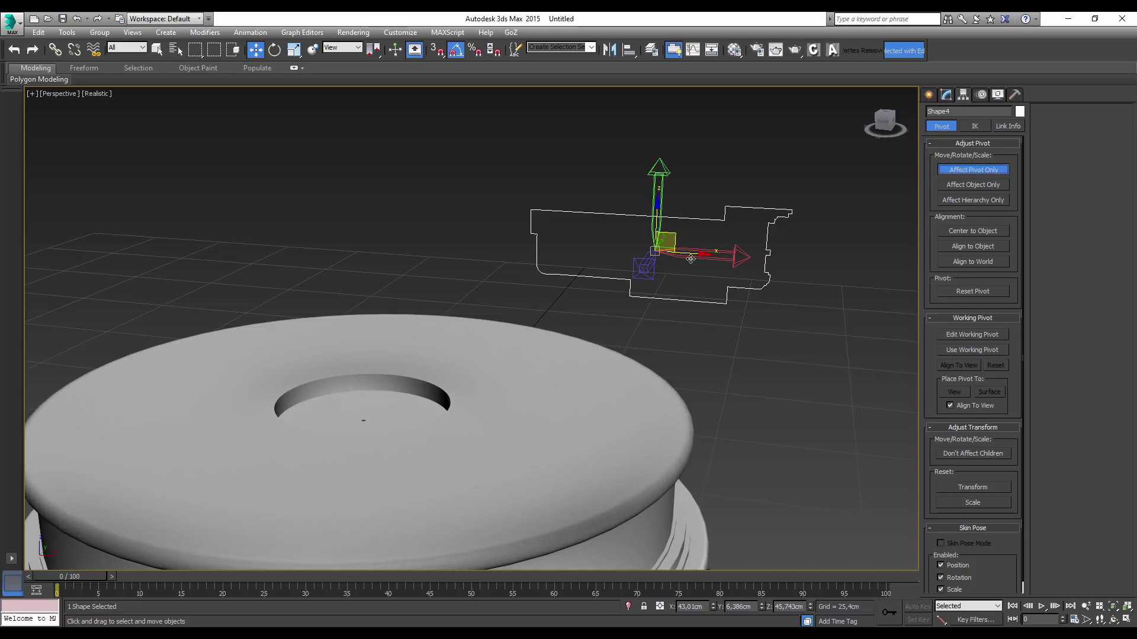
pyautogui.moveTo(693, 254); pyautogui.dragTo(531, 273)
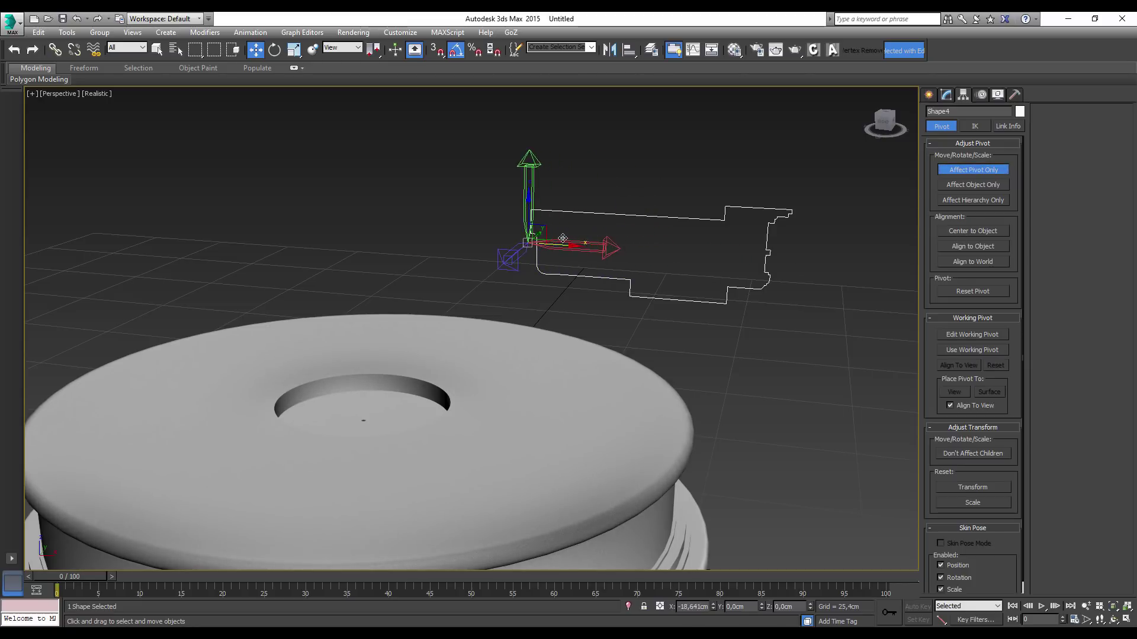
pyautogui.scroll(-1, 562, 260)
pyautogui.scroll(-4, 562, 261)
pyautogui.scroll(10, 562, 249)
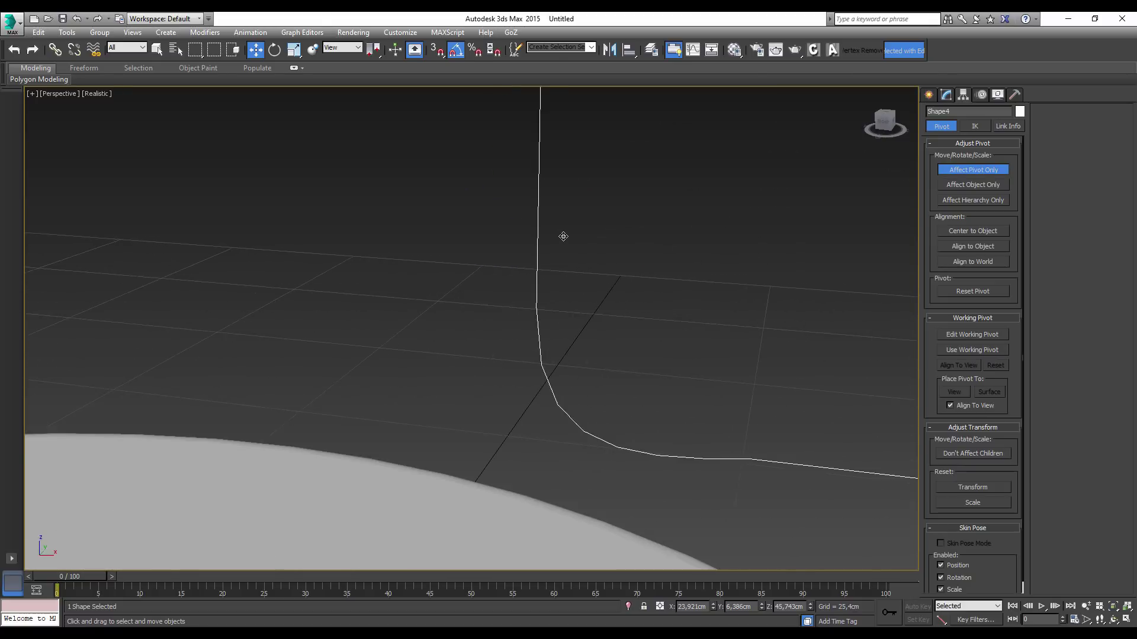
pyautogui.moveTo(563, 237); pyautogui.dragTo(596, 338, button='middle')
pyautogui.scroll(-2, 581, 349)
pyautogui.scroll(-2, 554, 367)
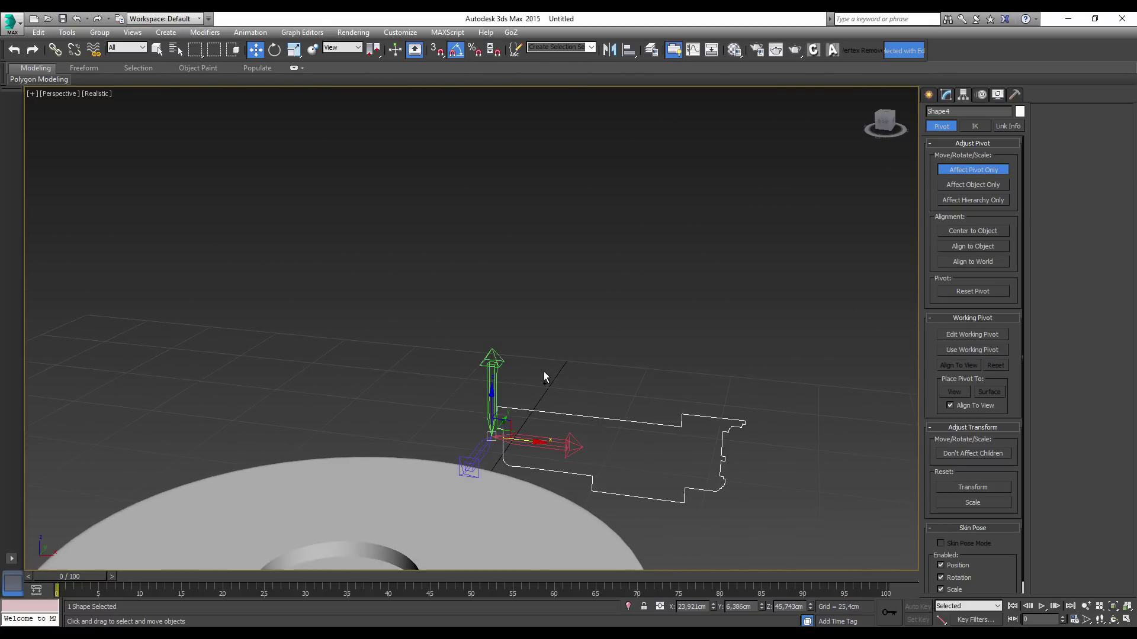
pyautogui.scroll(-1, 548, 382)
pyautogui.scroll(-3, 548, 379)
pyautogui.scroll(6, 510, 429)
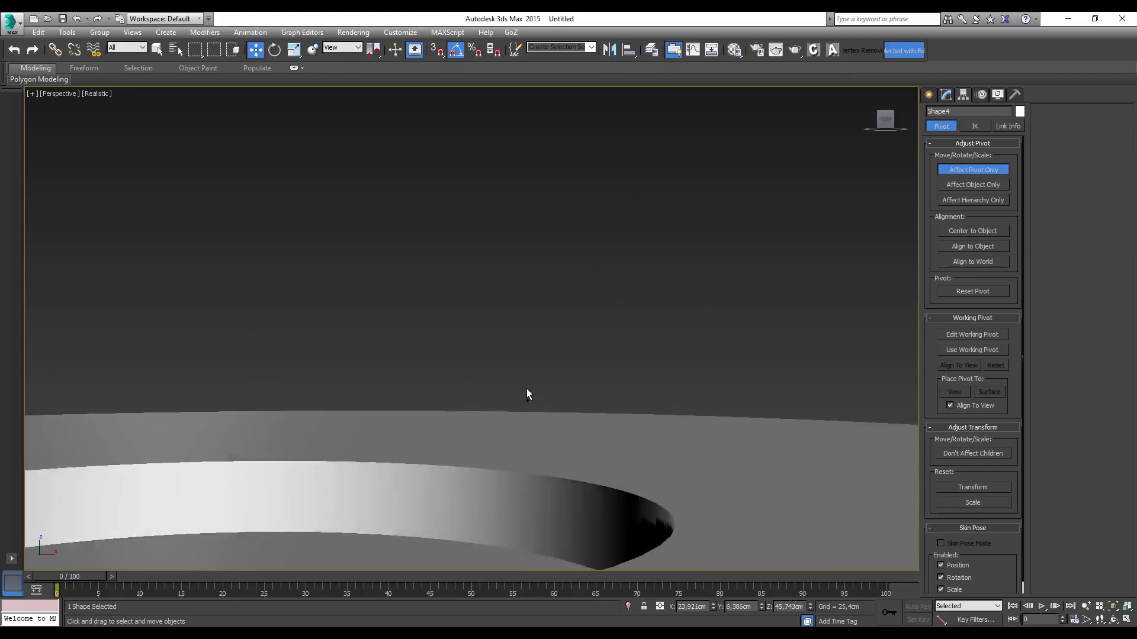
pyautogui.scroll(3, 527, 391)
pyautogui.moveTo(527, 391); pyautogui.dragTo(506, 412, button='middle')
pyautogui.scroll(-5, 637, 248)
pyautogui.scroll(-1, 553, 393)
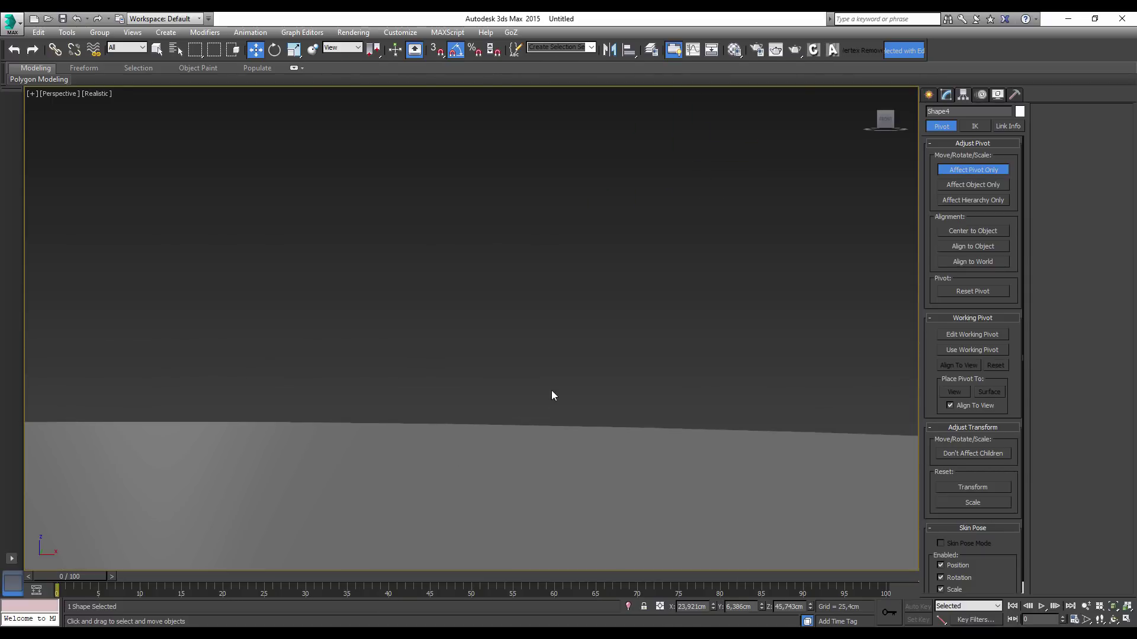
pyautogui.scroll(-3, 541, 311)
pyautogui.moveTo(268, 305); pyautogui.dragTo(275, 278)
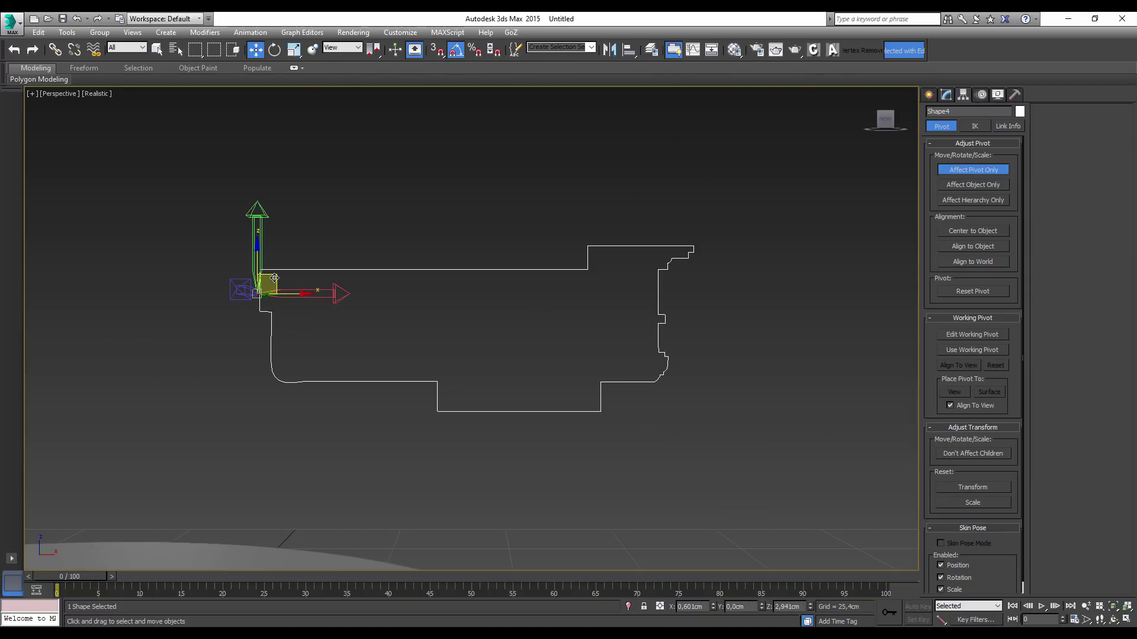
pyautogui.moveTo(328, 328)
pyautogui.keyDown('alt'); pyautogui.mouseDown(button='middle')
pyautogui.moveTo(285, 355)
pyautogui.moveTo(323, 343)
pyautogui.mouseUp(button='middle'); pyautogui.keyUp('alt')
pyautogui.scroll(-5, 510, 314)
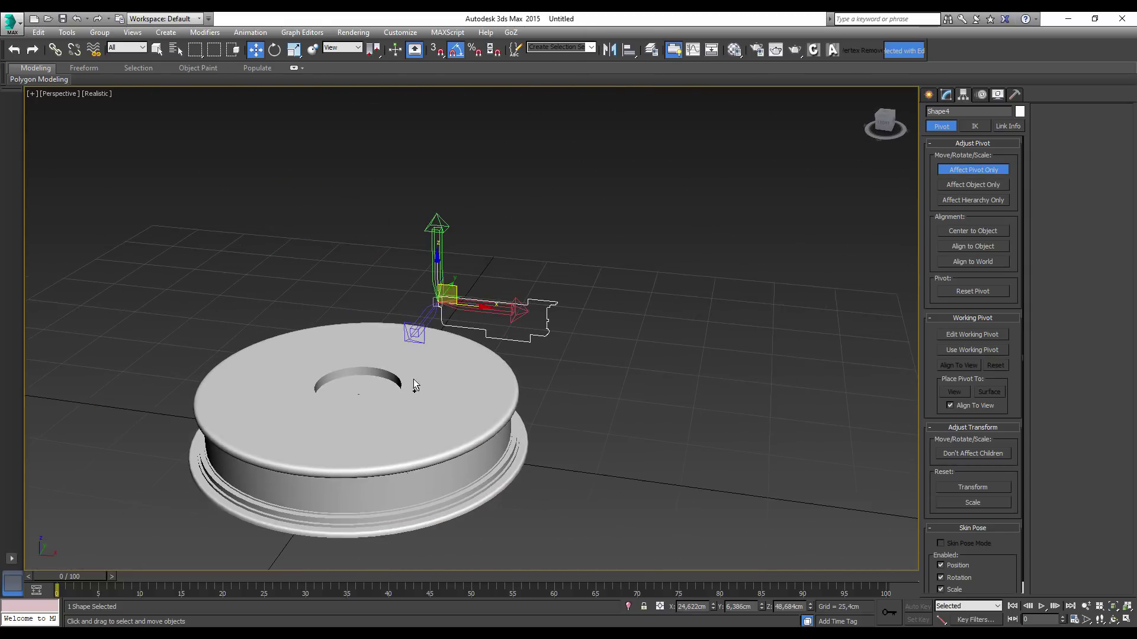
pyautogui.keyDown('alt'); pyautogui.moveTo(413, 379); pyautogui.dragTo(466, 335, button='middle'); pyautogui.keyUp('alt')
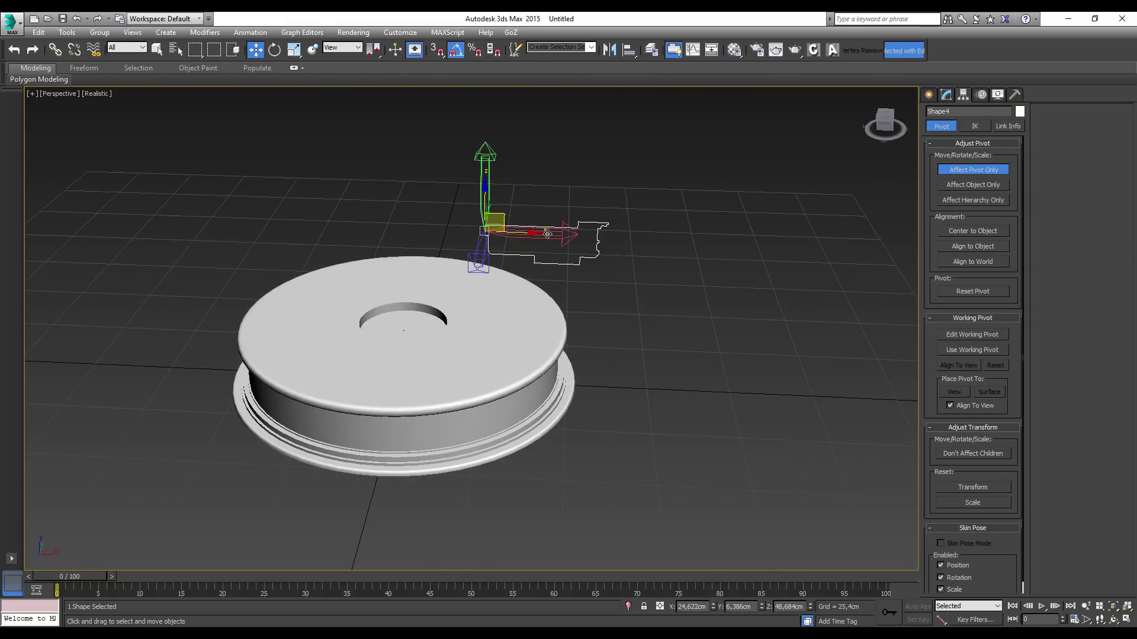
pyautogui.click(986, 171)
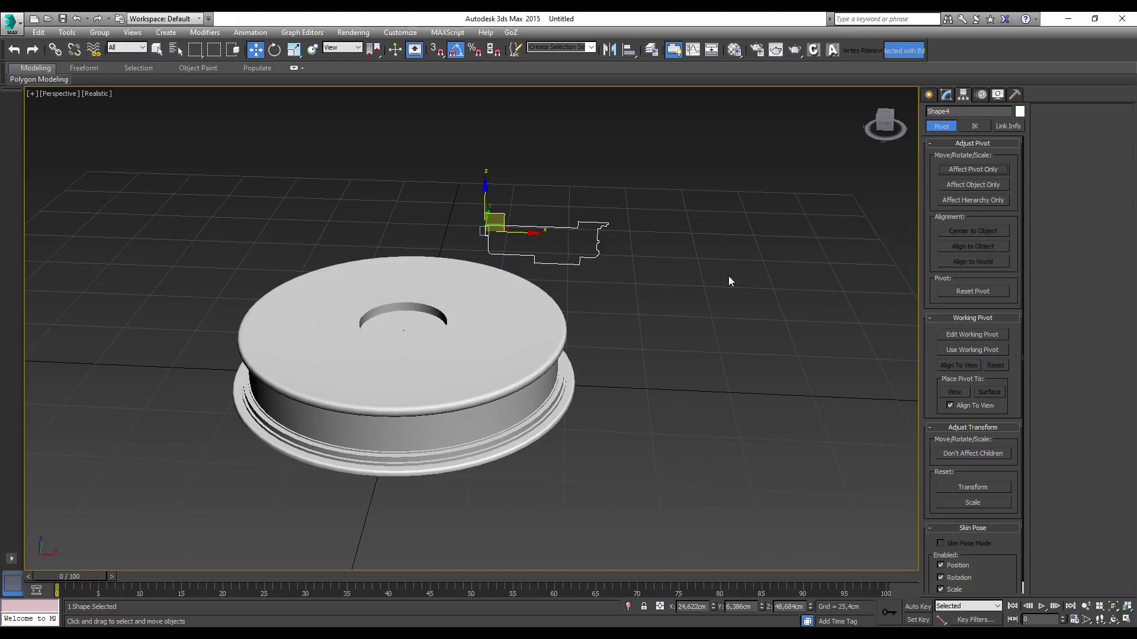
# Apply a Lathe modifier to Shape4, revolving it into a round disc
pyautogui.click(946, 95)
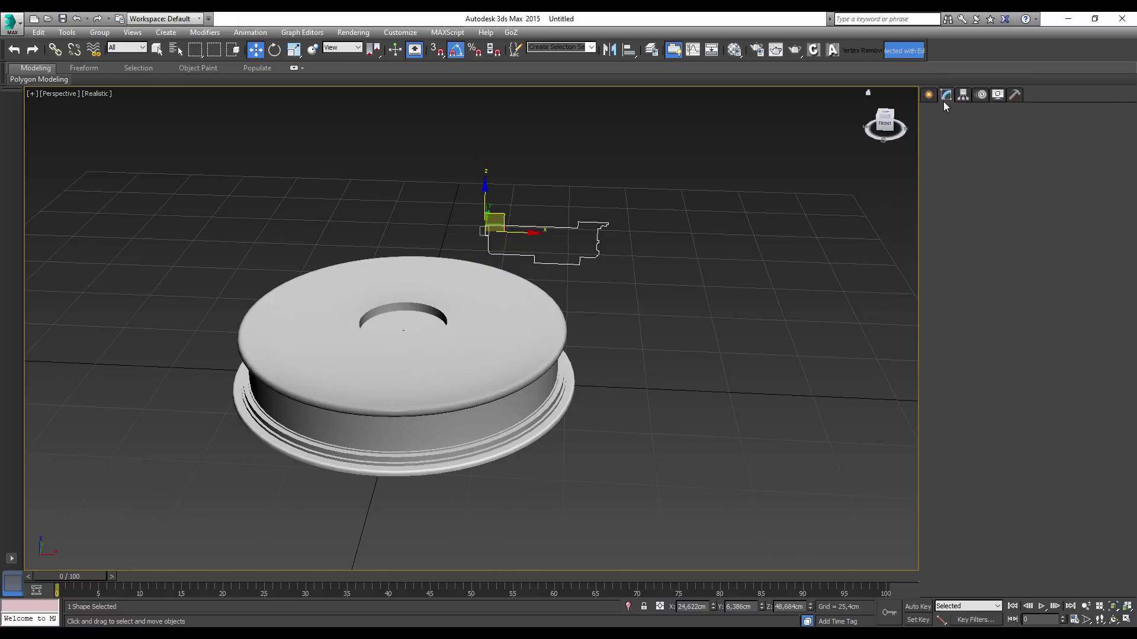
pyautogui.click(1017, 128)
pyautogui.moveTo(1018, 148); pyautogui.dragTo(1021, 213)
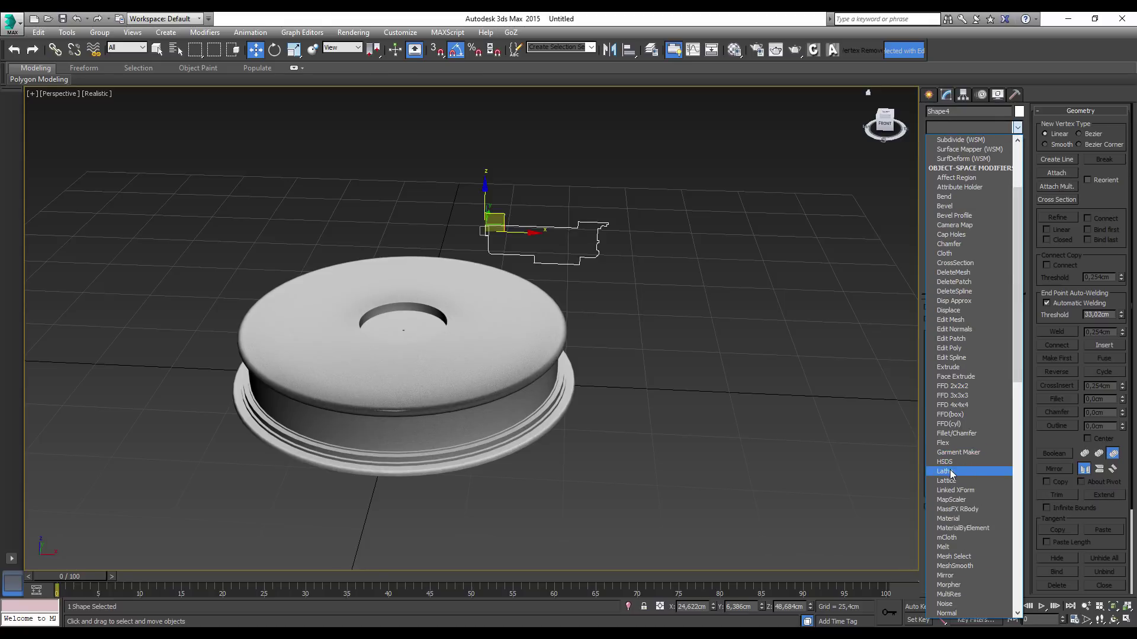
pyautogui.click(945, 471)
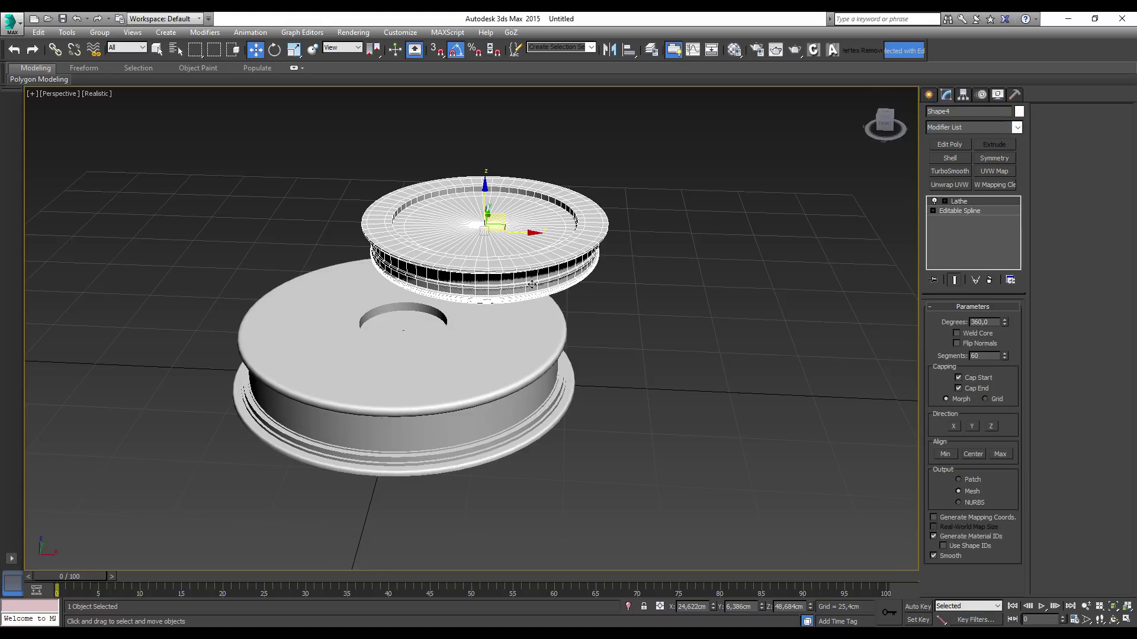
pyautogui.moveTo(496, 306)
pyautogui.keyDown('alt'); pyautogui.mouseDown(button='middle')
pyautogui.moveTo(497, 225)
pyautogui.moveTo(901, 244)
pyautogui.mouseUp(button='middle'); pyautogui.keyUp('alt')
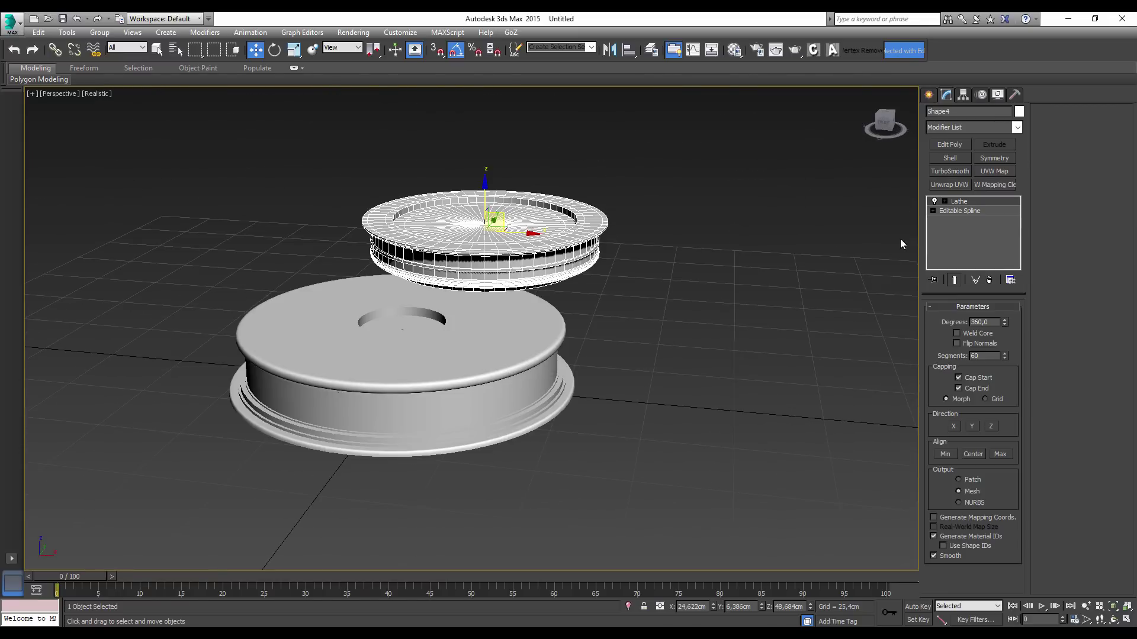
pyautogui.moveTo(509, 231)
pyautogui.keyDown('alt'); pyautogui.mouseDown(button='middle')
pyautogui.moveTo(499, 310)
pyautogui.moveTo(508, 278)
pyautogui.moveTo(595, 229)
pyautogui.mouseUp(button='middle'); pyautogui.keyUp('alt')
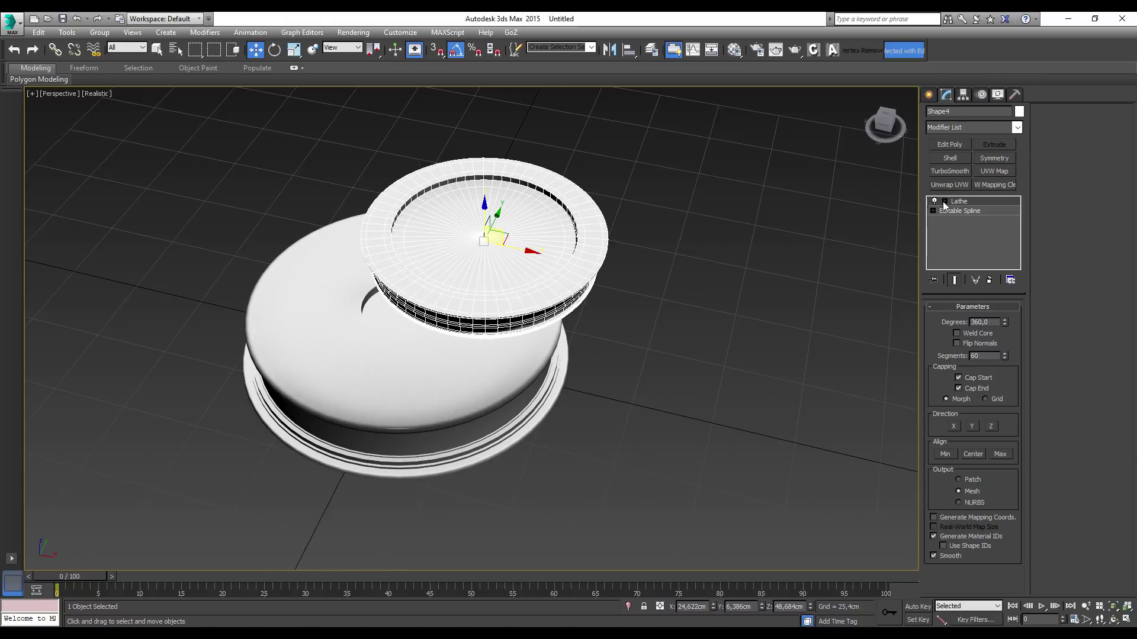
# Move the Lathe axis left to give the disc a wide central hole
pyautogui.click(965, 211)
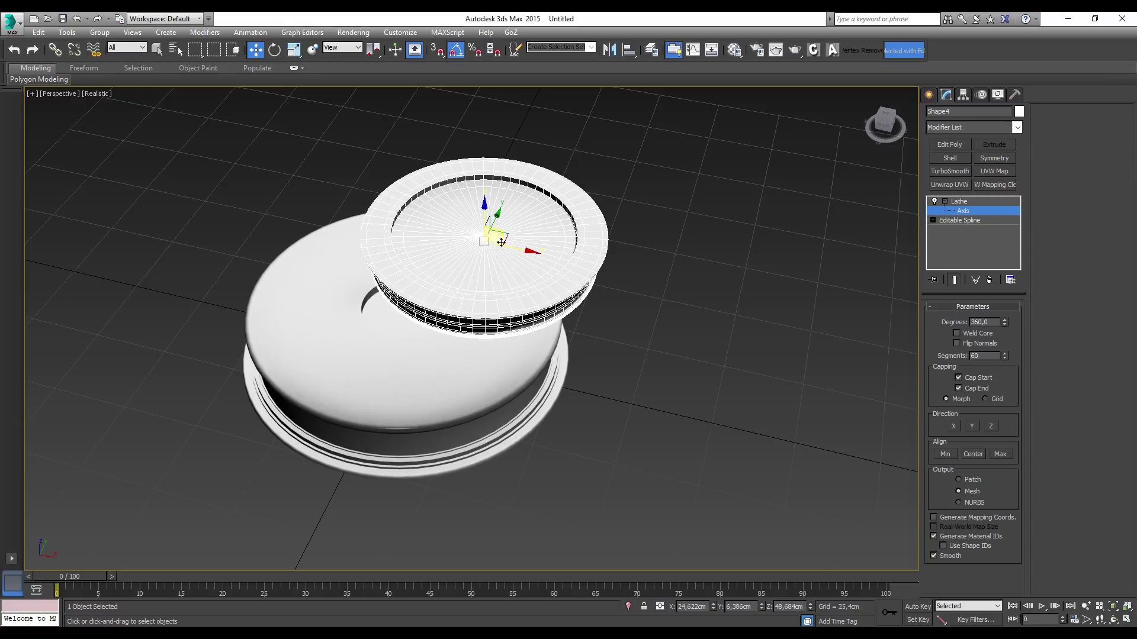
pyautogui.moveTo(516, 246); pyautogui.dragTo(464, 225)
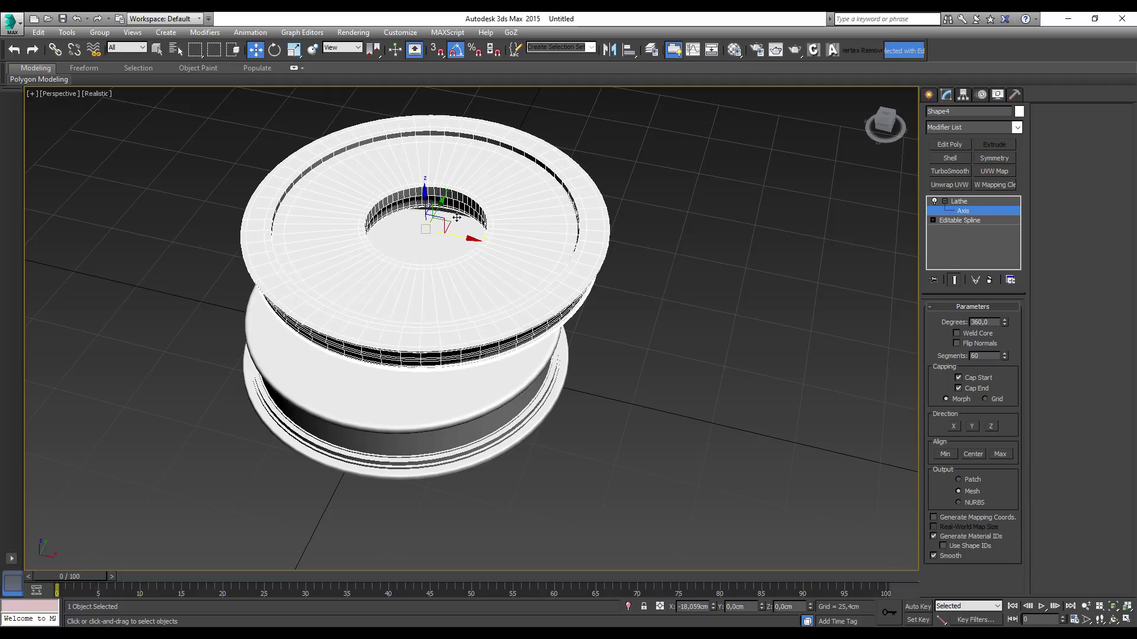
pyautogui.moveTo(465, 224); pyautogui.dragTo(443, 278)
pyautogui.moveTo(443, 279)
pyautogui.keyDown('alt'); pyautogui.mouseDown(button='middle')
pyautogui.moveTo(427, 208)
pyautogui.moveTo(456, 263)
pyautogui.moveTo(442, 272)
pyautogui.moveTo(443, 245)
pyautogui.moveTo(450, 260)
pyautogui.mouseUp(button='middle'); pyautogui.keyUp('alt')
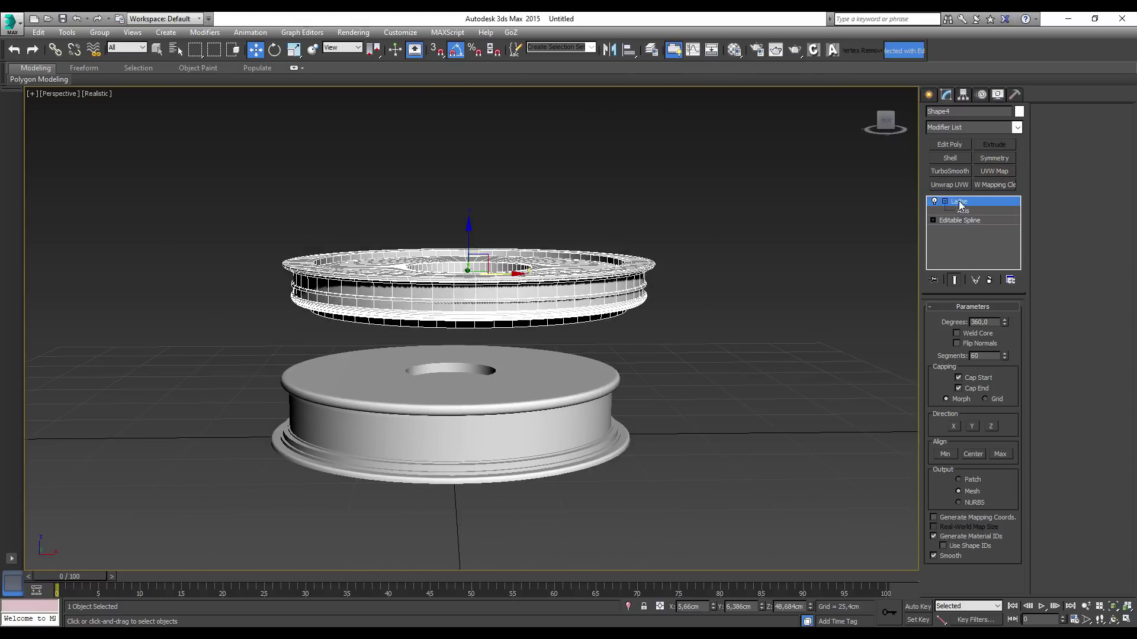
pyautogui.click(945, 201)
# Centre the lathed disc's pivot on the object with Affect Pivot Only
pyautogui.click(962, 95)
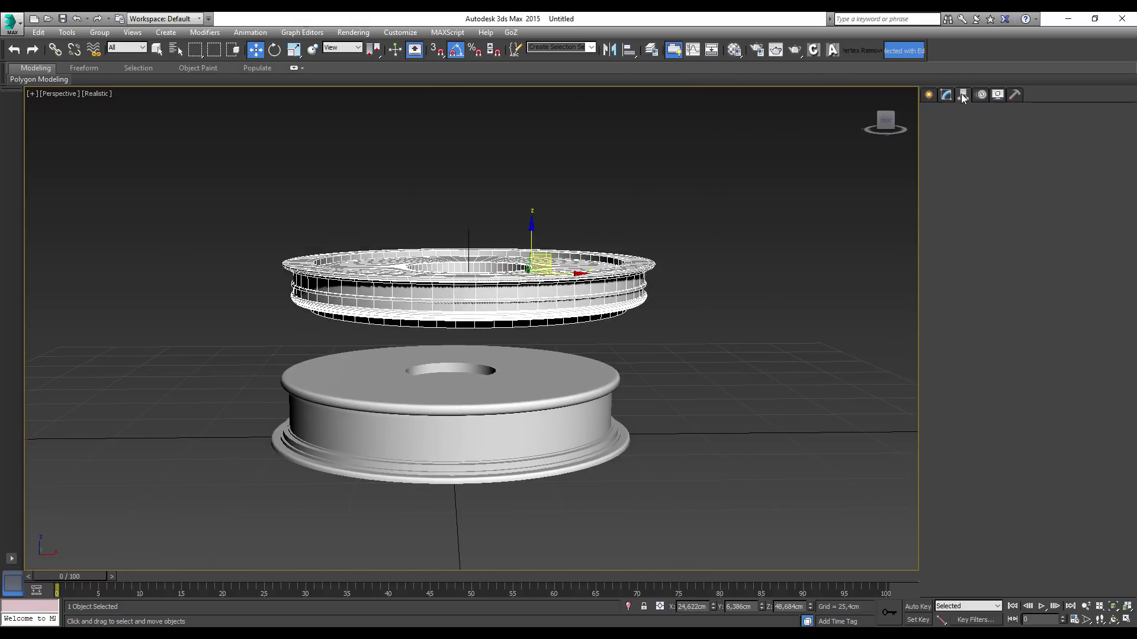
pyautogui.click(963, 170)
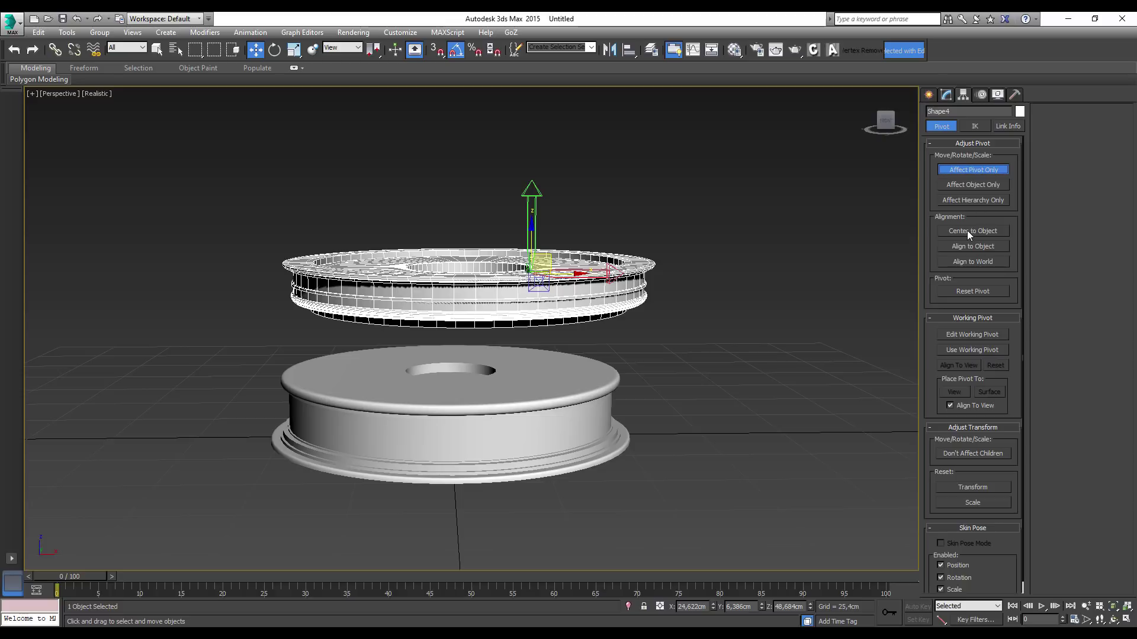
pyautogui.click(968, 231)
pyautogui.click(975, 169)
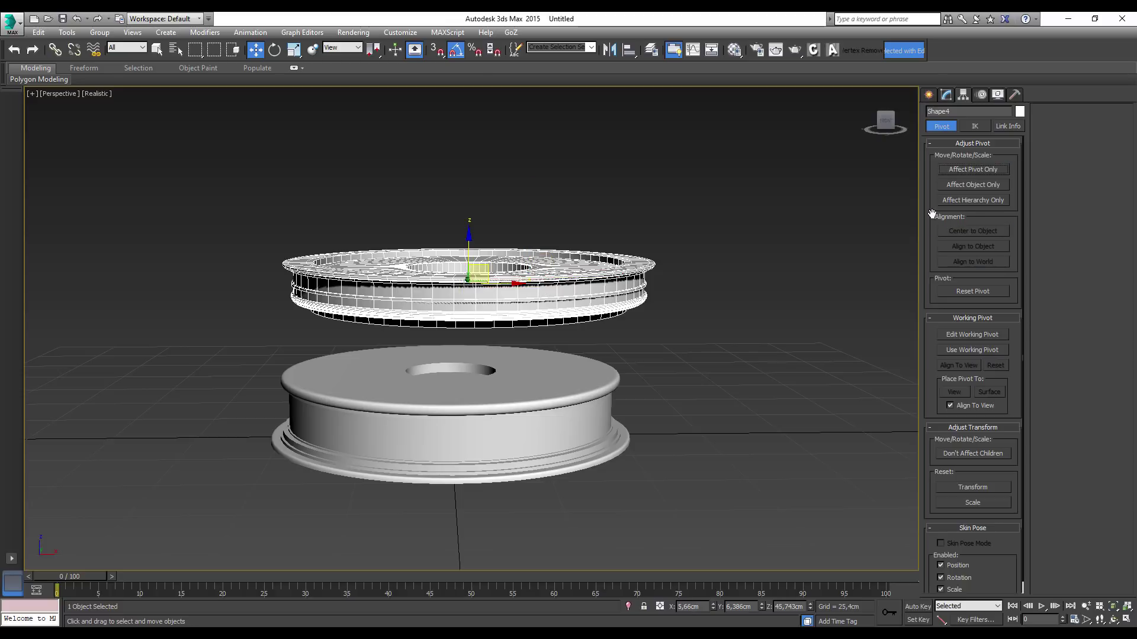
# Zero the disc's X and Y position and raise it to about 89.7 cm
pyautogui.rightClick(716, 606)
pyautogui.rightClick(763, 608)
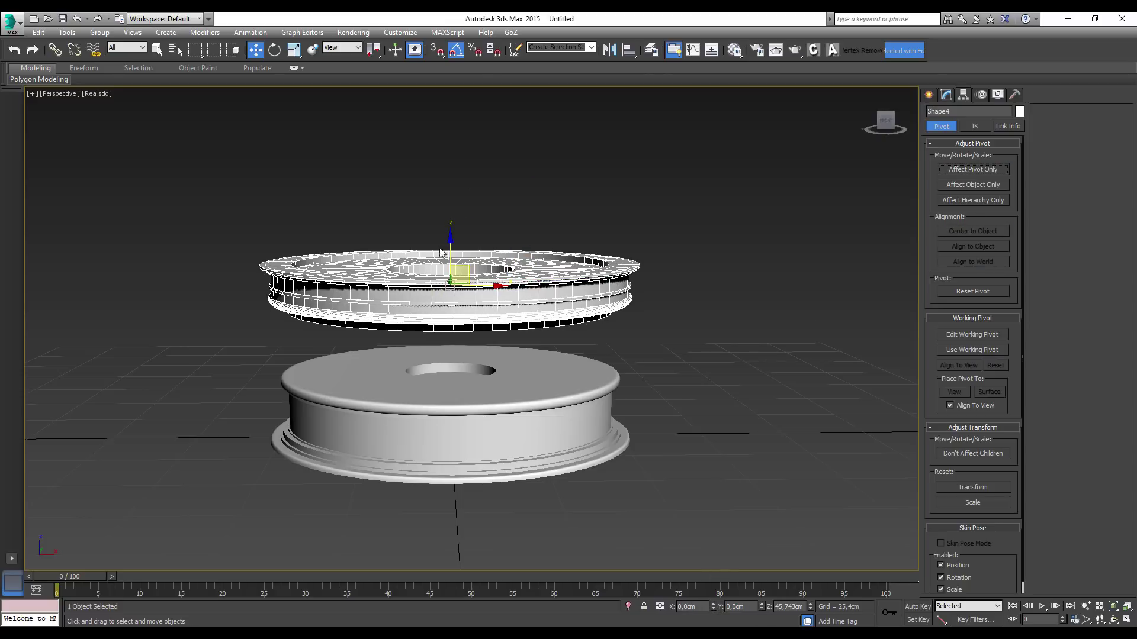
pyautogui.moveTo(453, 244); pyautogui.dragTo(455, 98)
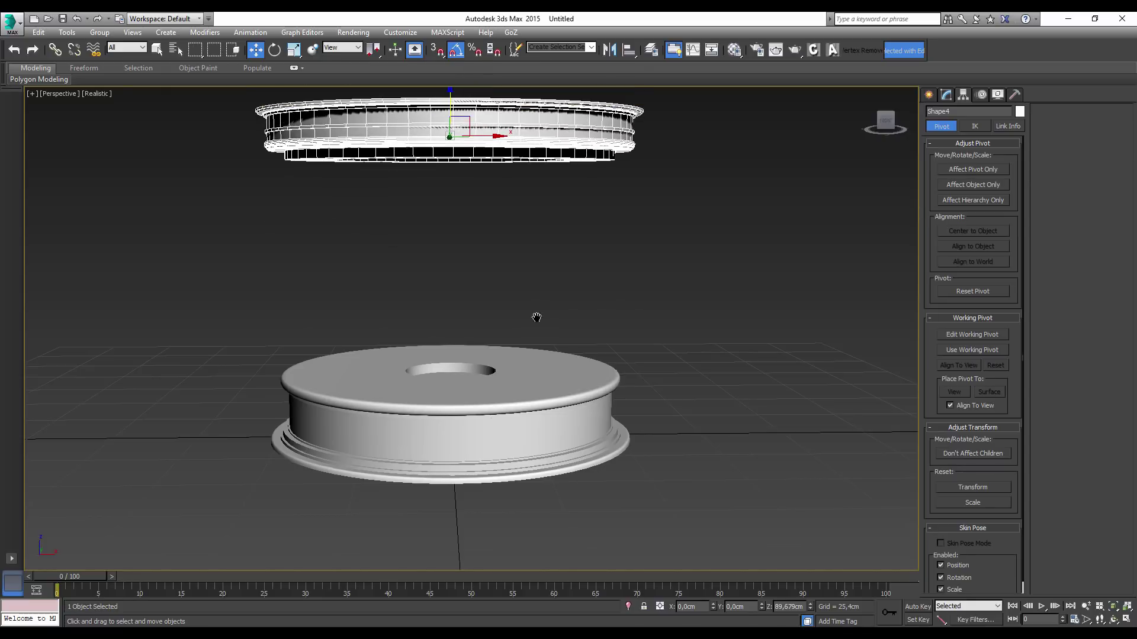
pyautogui.moveTo(535, 317)
pyautogui.mouseDown(button='middle')
pyautogui.moveTo(533, 347)
pyautogui.moveTo(423, 411)
pyautogui.moveTo(459, 372)
pyautogui.moveTo(620, 318)
pyautogui.mouseUp(button='middle')
pyautogui.click(621, 319)
pyautogui.moveTo(543, 307)
pyautogui.keyDown('alt'); pyautogui.mouseDown(button='middle')
pyautogui.moveTo(538, 320)
pyautogui.moveTo(581, 322)
pyautogui.moveTo(412, 296)
pyautogui.moveTo(418, 288)
pyautogui.mouseUp(button='middle'); pyautogui.keyUp('alt')
# Switch the perspective viewport from Realistic to Shaded display
pyautogui.click(95, 94)
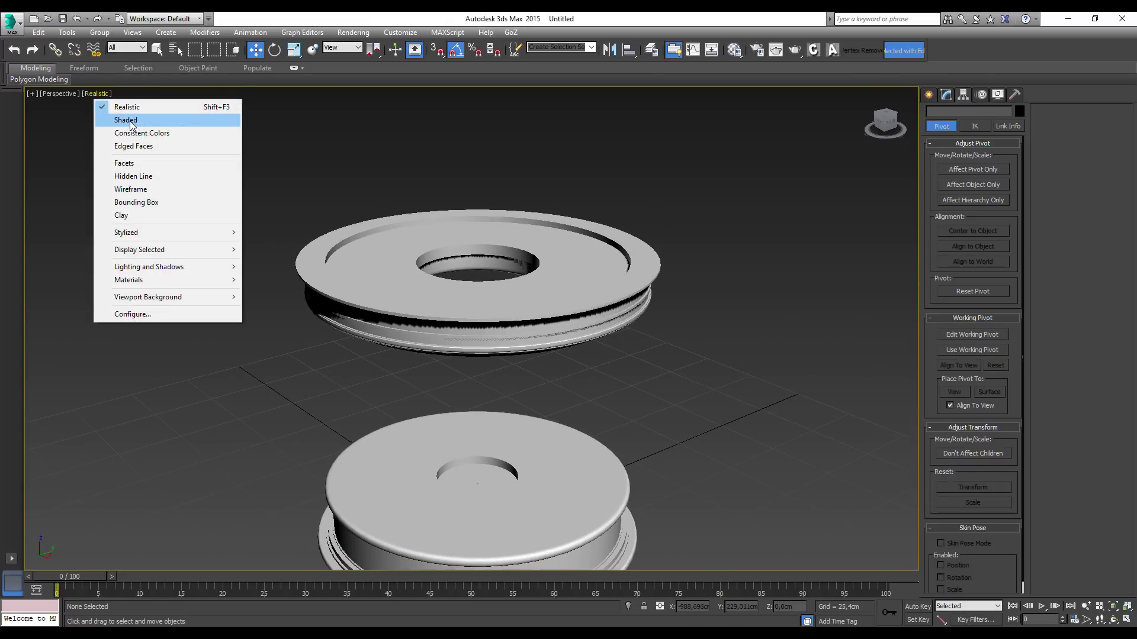
pyautogui.click(137, 120)
pyautogui.moveTo(532, 332)
pyautogui.keyDown('alt'); pyautogui.mouseDown(button='middle')
pyautogui.moveTo(557, 337)
pyautogui.moveTo(502, 403)
pyautogui.moveTo(495, 347)
pyautogui.moveTo(491, 370)
pyautogui.moveTo(599, 322)
pyautogui.moveTo(580, 265)
pyautogui.moveTo(524, 335)
pyautogui.moveTo(578, 272)
pyautogui.moveTo(487, 309)
pyautogui.moveTo(624, 343)
pyautogui.moveTo(556, 307)
pyautogui.moveTo(842, 400)
pyautogui.moveTo(633, 361)
pyautogui.mouseUp(button='middle'); pyautogui.keyUp('alt')
# Move the stair profile Shape3 beside the pedestal base and show its Editable Spline settings
pyautogui.click(704, 401)
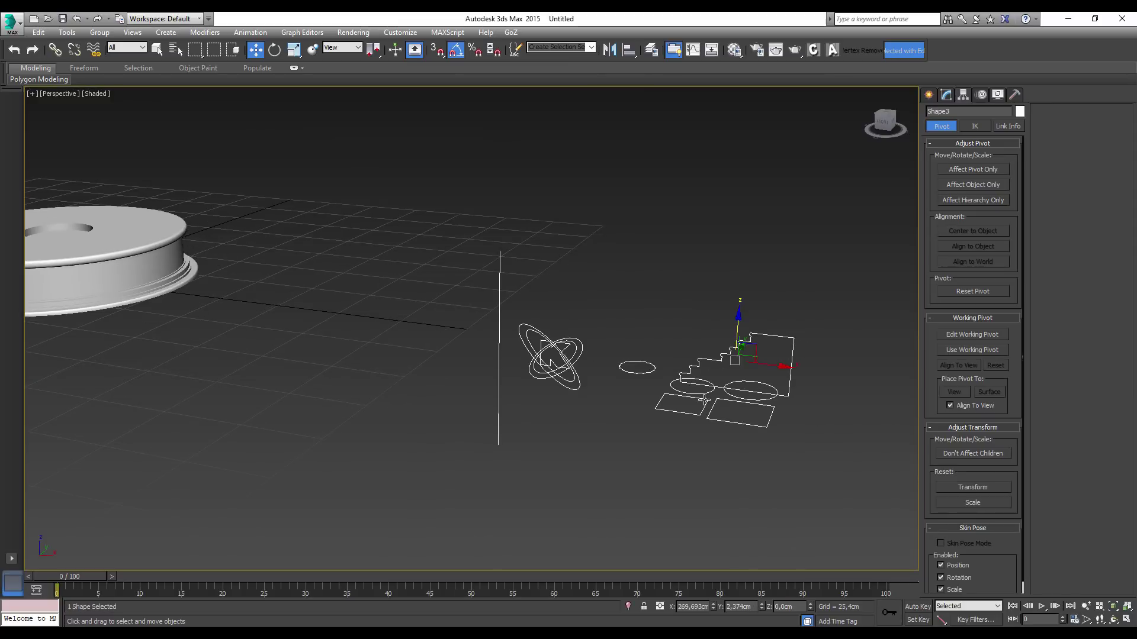
pyautogui.moveTo(757, 352)
pyautogui.mouseDown()
pyautogui.moveTo(736, 317)
pyautogui.moveTo(277, 281)
pyautogui.mouseUp()
pyautogui.moveTo(278, 281)
pyautogui.keyDown('alt'); pyautogui.mouseDown(button='middle')
pyautogui.moveTo(286, 339)
pyautogui.moveTo(269, 342)
pyautogui.moveTo(509, 307)
pyautogui.moveTo(498, 270)
pyautogui.mouseUp(button='middle'); pyautogui.keyUp('alt')
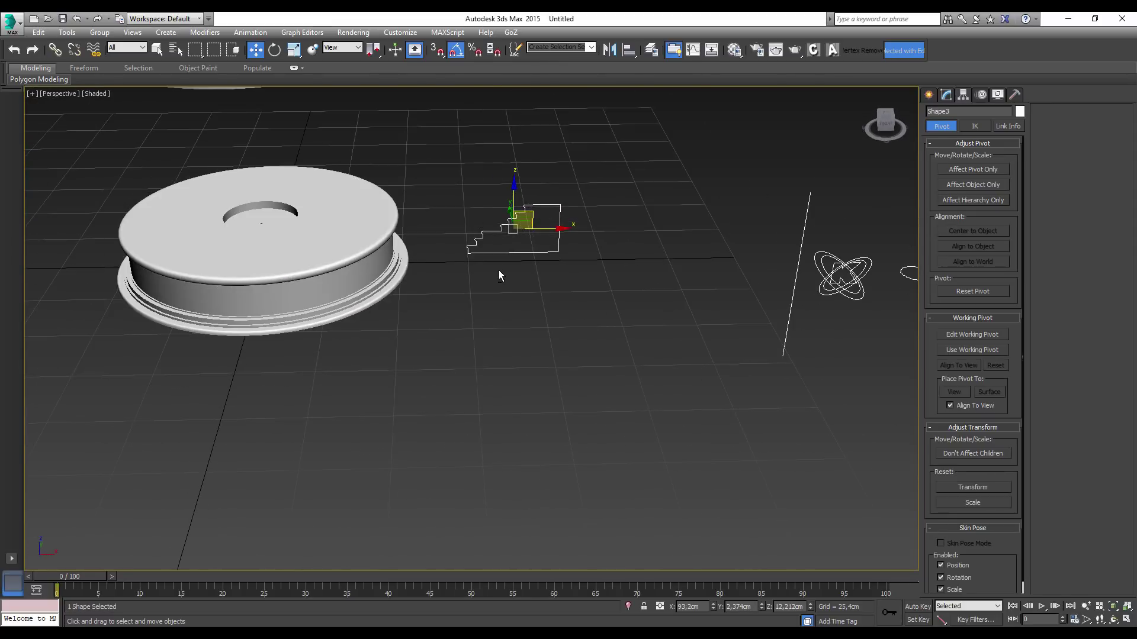
pyautogui.scroll(5, 519, 218)
pyautogui.scroll(-5, 535, 292)
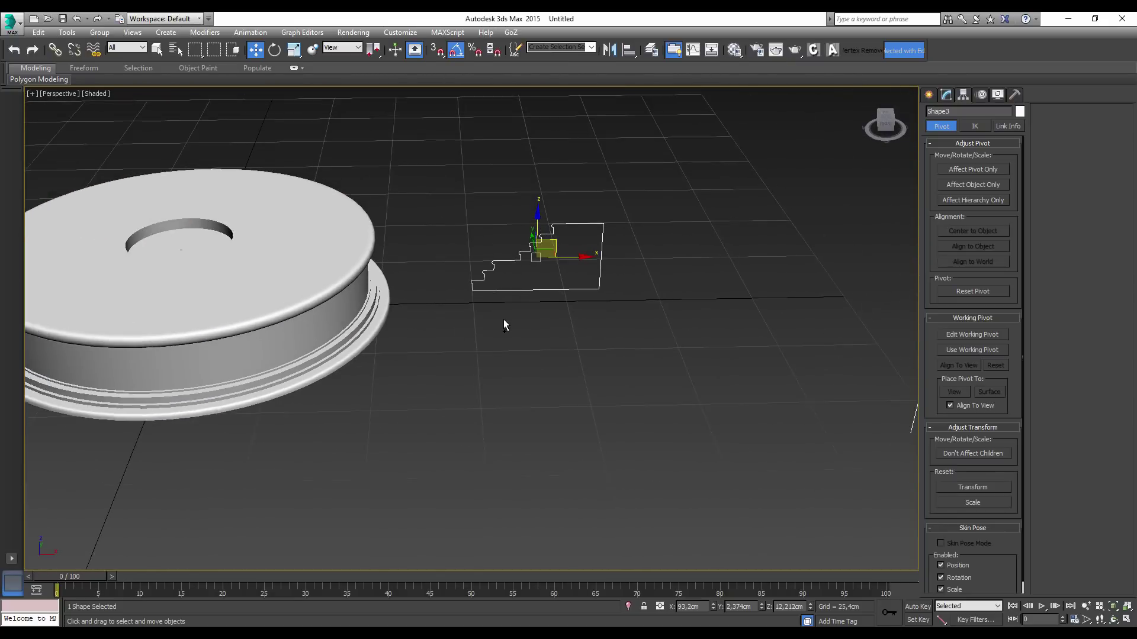
pyautogui.moveTo(603, 262)
pyautogui.keyDown('alt'); pyautogui.mouseDown(button='middle')
pyautogui.moveTo(641, 330)
pyautogui.moveTo(615, 332)
pyautogui.mouseUp(button='middle'); pyautogui.keyUp('alt')
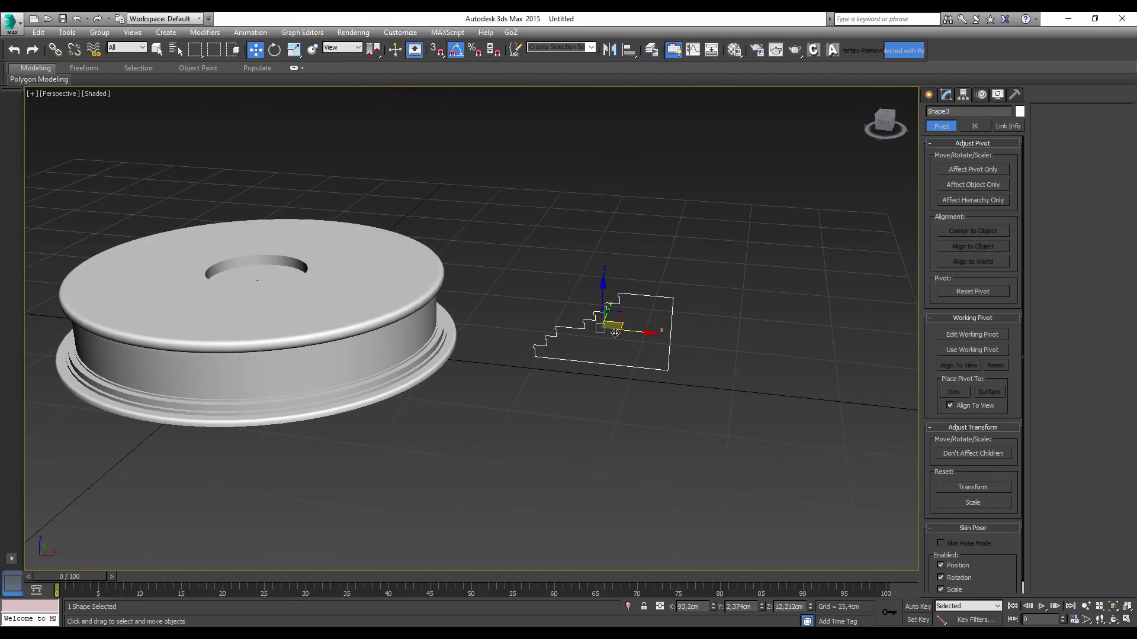
pyautogui.click(946, 95)
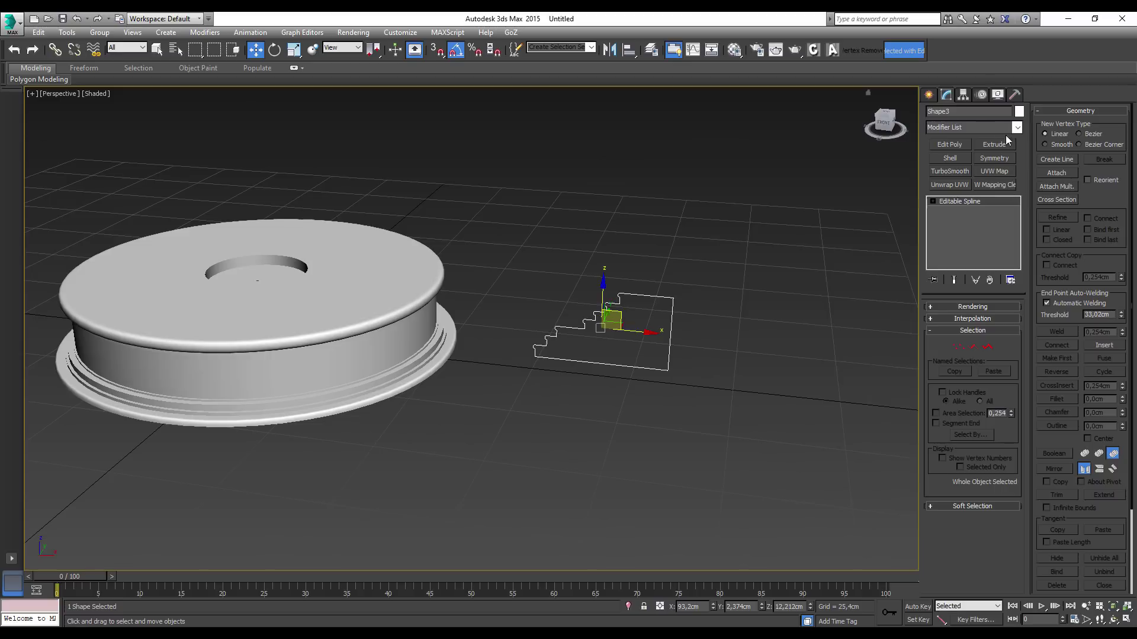
# Extrude the Shape3 stair outline 30 cm deep into a solid stepped block
pyautogui.click(1017, 128)
pyautogui.moveTo(1020, 176); pyautogui.dragTo(1016, 243)
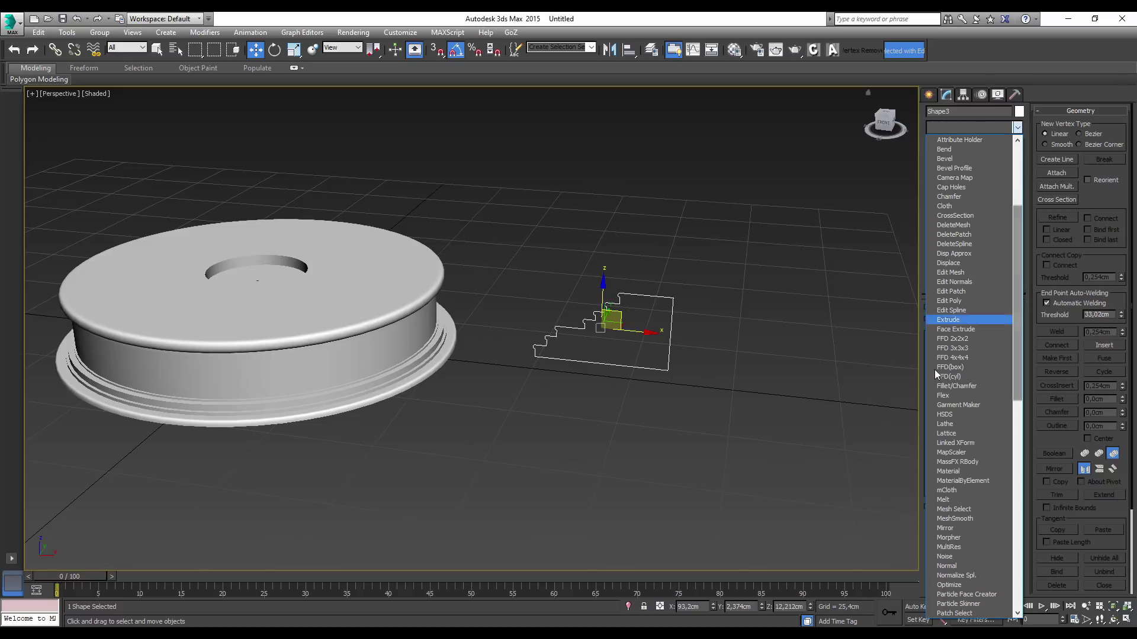
pyautogui.click(955, 320)
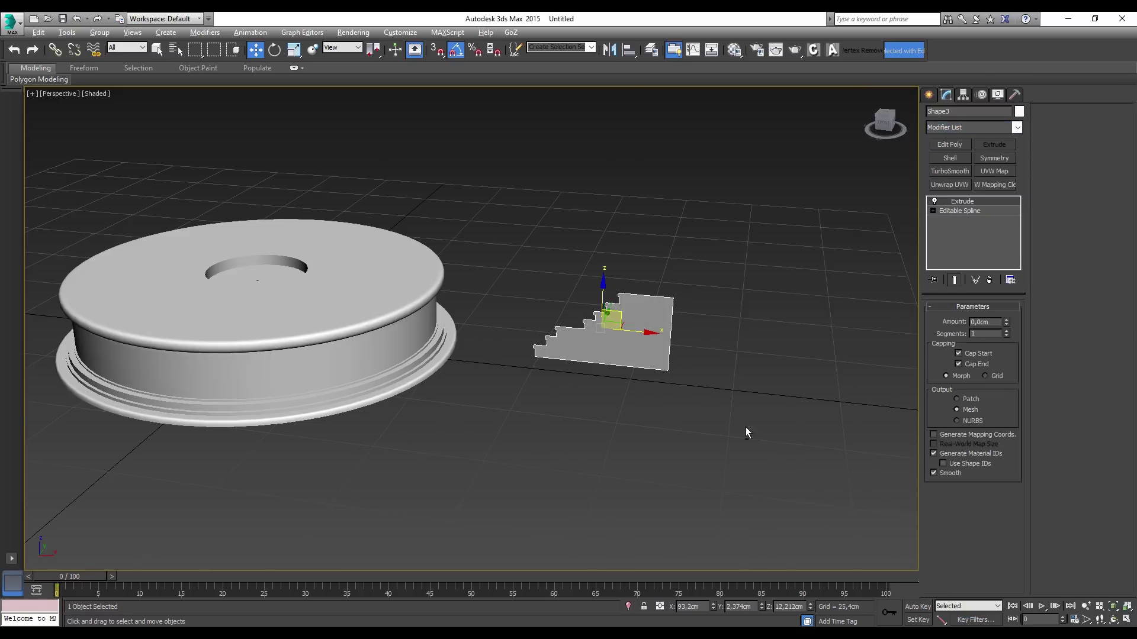
pyautogui.keyDown('alt'); pyautogui.moveTo(745, 428); pyautogui.dragTo(801, 414, button='middle'); pyautogui.keyUp('alt')
pyautogui.moveTo(1005, 321); pyautogui.dragTo(1007, 307)
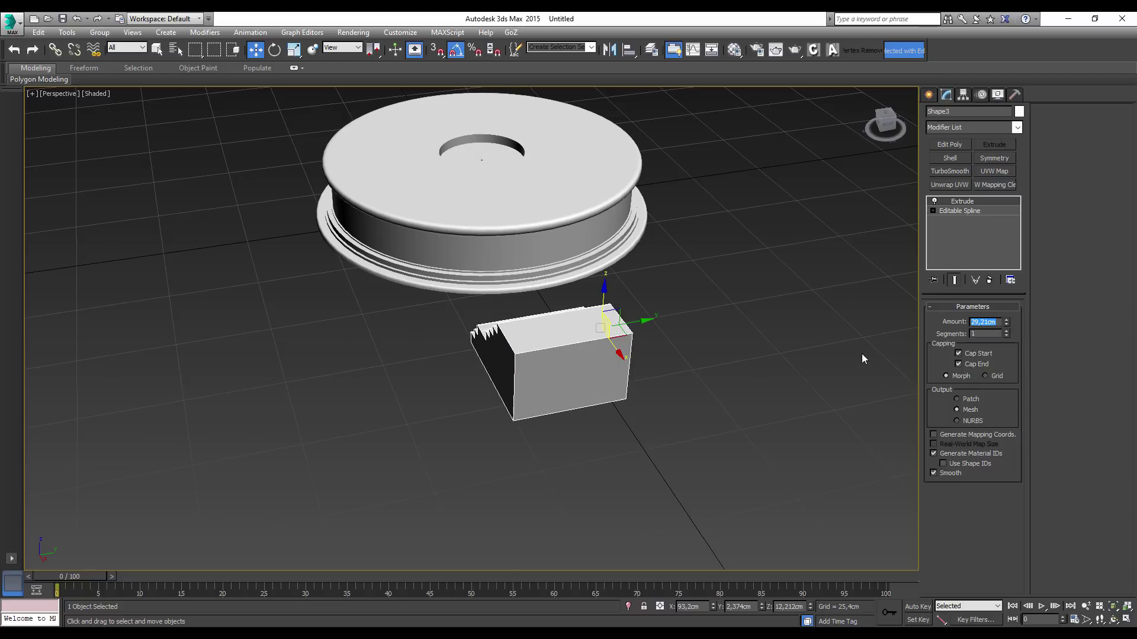
pyautogui.write('30')
pyautogui.press('Return')
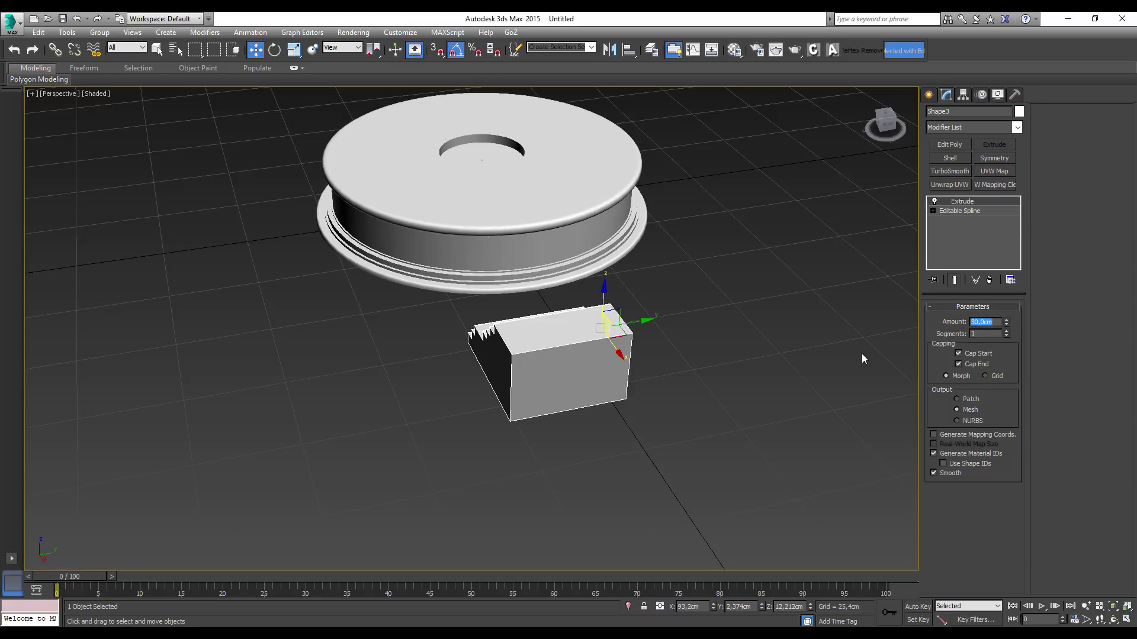
pyautogui.click(275, 51)
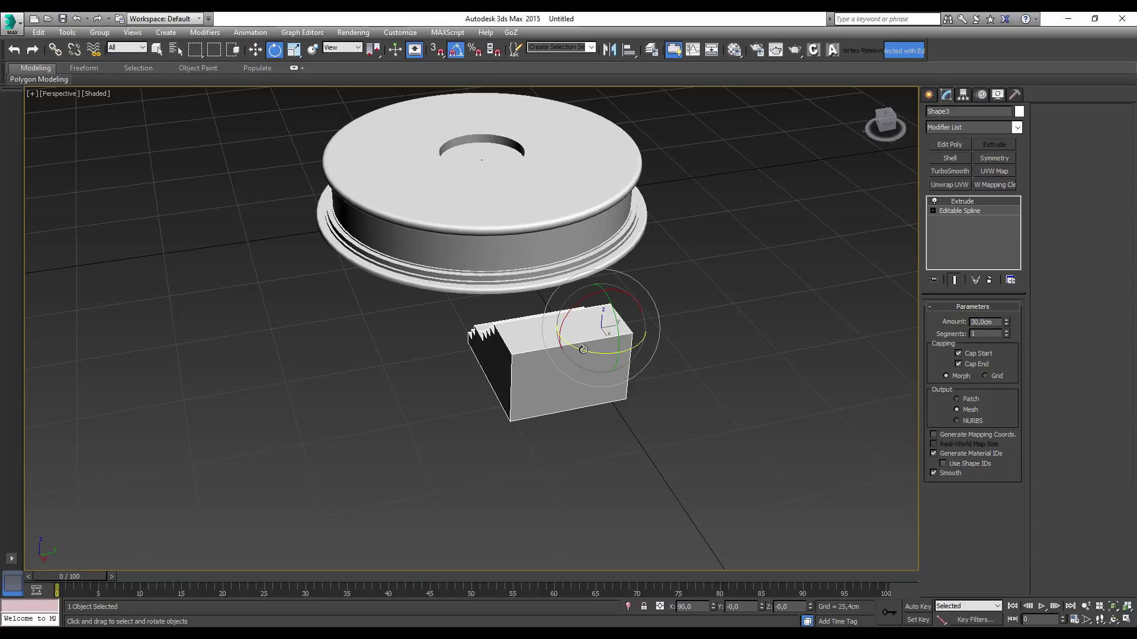
# Rotate the stair block 90° about Z and slide it toward the platform edge
pyautogui.moveTo(588, 352); pyautogui.dragTo(603, 309)
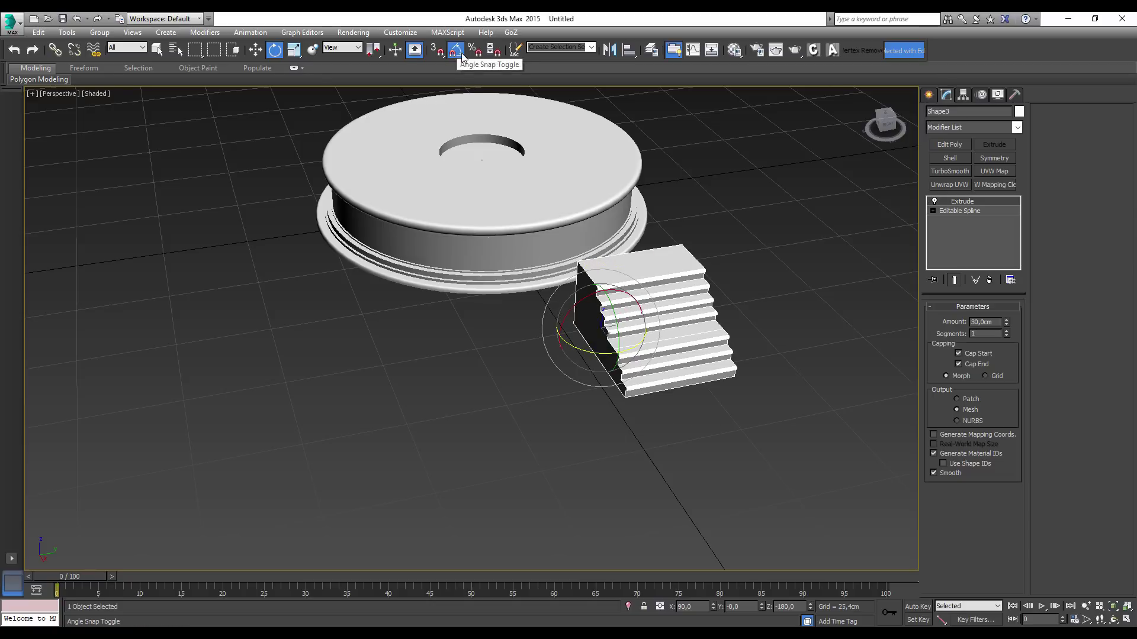
pyautogui.click(256, 51)
pyautogui.moveTo(625, 334); pyautogui.dragTo(518, 275)
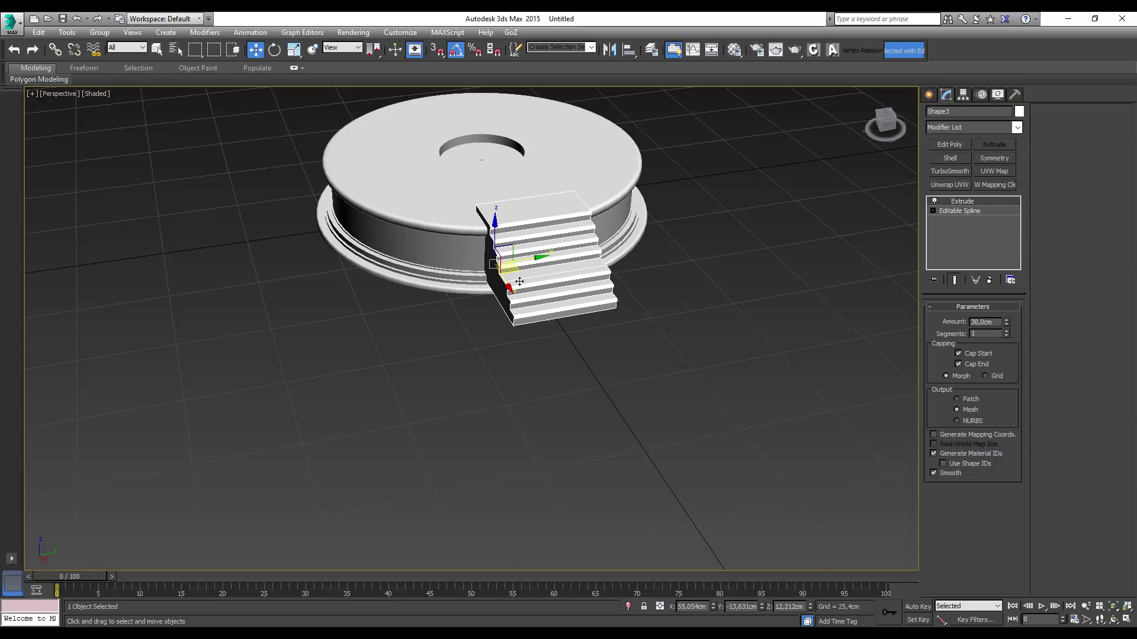
pyautogui.moveTo(519, 276)
pyautogui.keyDown('alt'); pyautogui.mouseDown(button='middle')
pyautogui.moveTo(592, 292)
pyautogui.moveTo(585, 299)
pyautogui.mouseUp(button='middle'); pyautogui.keyUp('alt')
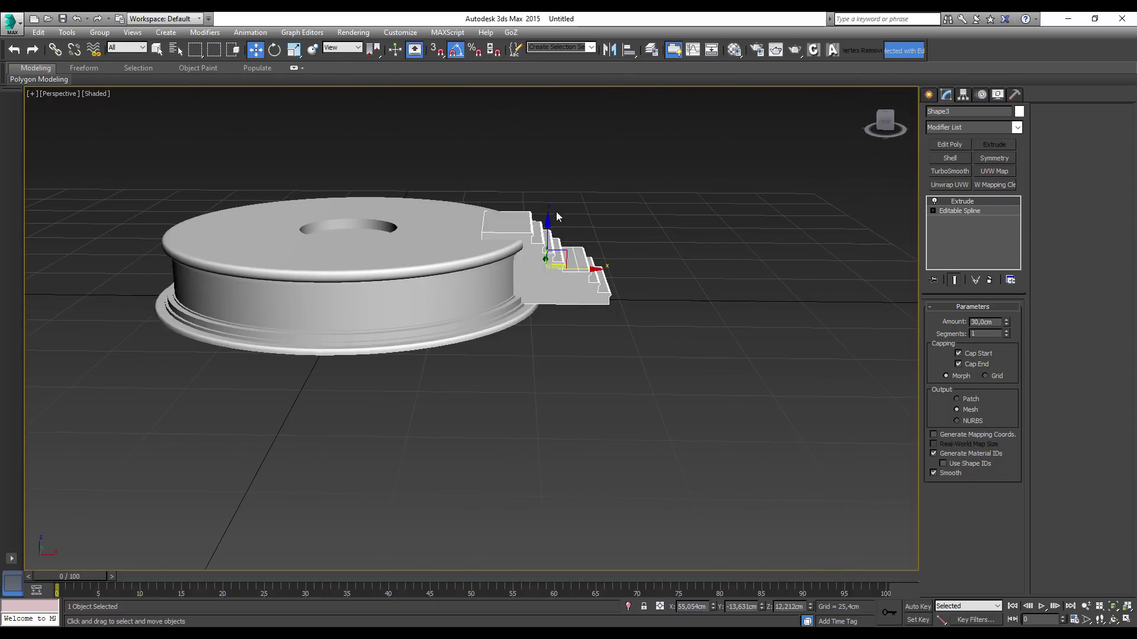
pyautogui.moveTo(548, 231); pyautogui.dragTo(550, 238)
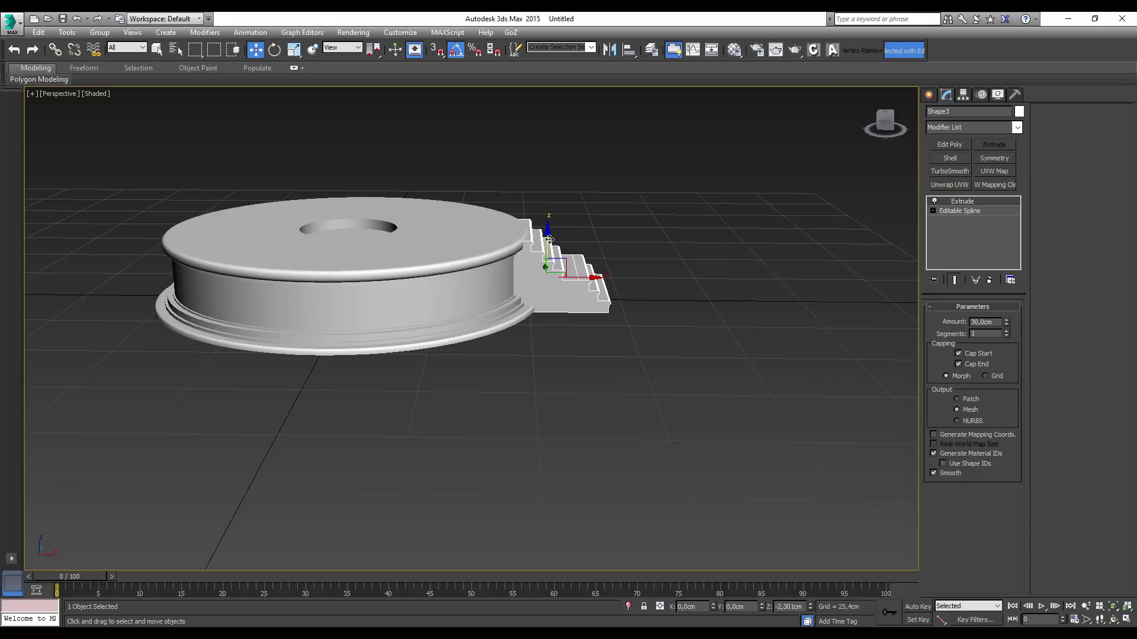
pyautogui.moveTo(560, 304)
pyautogui.keyDown('alt'); pyautogui.mouseDown(button='middle')
pyautogui.moveTo(427, 322)
pyautogui.moveTo(452, 342)
pyautogui.moveTo(442, 302)
pyautogui.moveTo(394, 313)
pyautogui.moveTo(436, 320)
pyautogui.moveTo(477, 355)
pyautogui.moveTo(503, 321)
pyautogui.mouseUp(button='middle'); pyautogui.keyUp('alt')
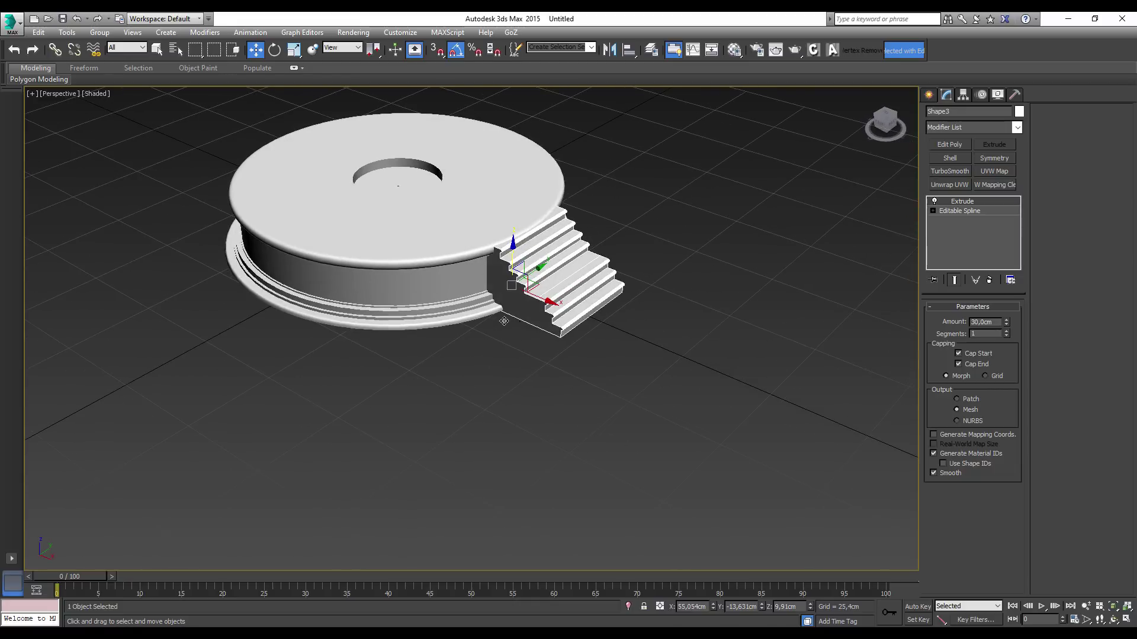
# Center the staircase's pivot using Affect Pivot Only and zero its X position
pyautogui.click(963, 95)
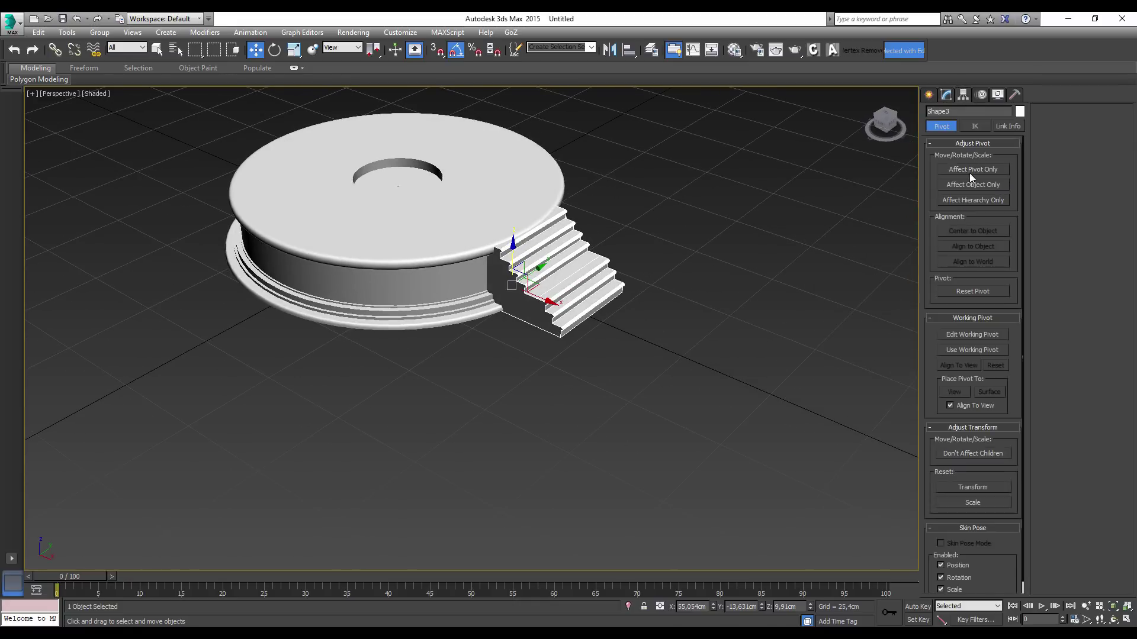
pyautogui.click(969, 171)
pyautogui.click(965, 232)
pyautogui.click(977, 169)
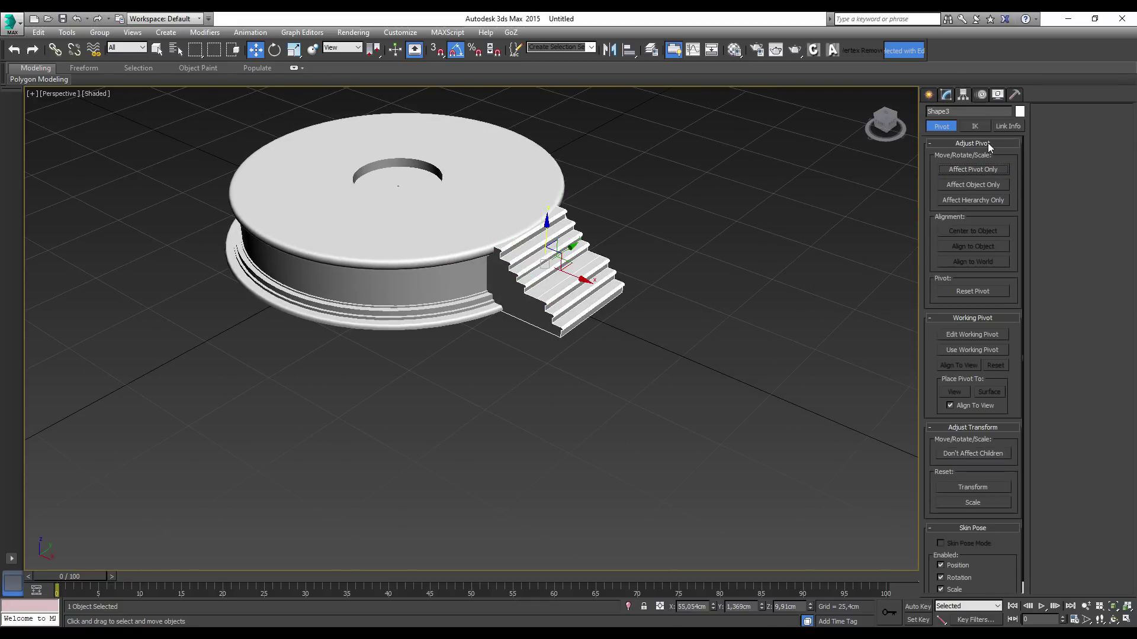
pyautogui.click(747, 212)
pyautogui.click(589, 267)
pyautogui.moveTo(623, 309)
pyautogui.keyDown('alt'); pyautogui.mouseDown(button='middle')
pyautogui.moveTo(656, 225)
pyautogui.moveTo(634, 193)
pyautogui.moveTo(531, 332)
pyautogui.moveTo(628, 505)
pyautogui.mouseUp(button='middle'); pyautogui.keyUp('alt')
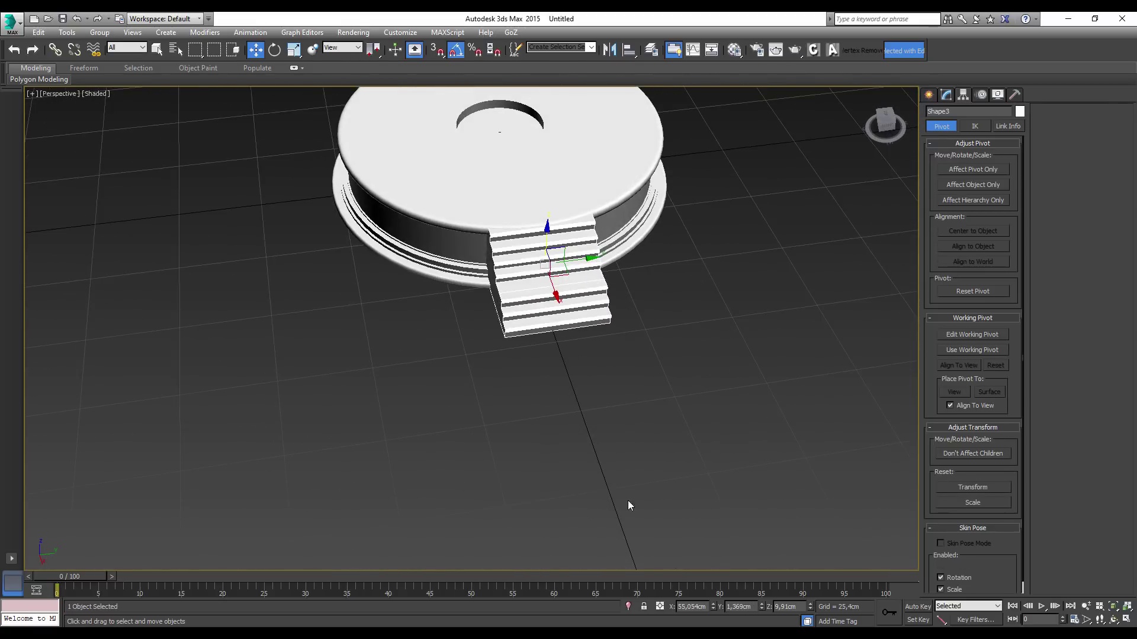
pyautogui.rightClick(712, 606)
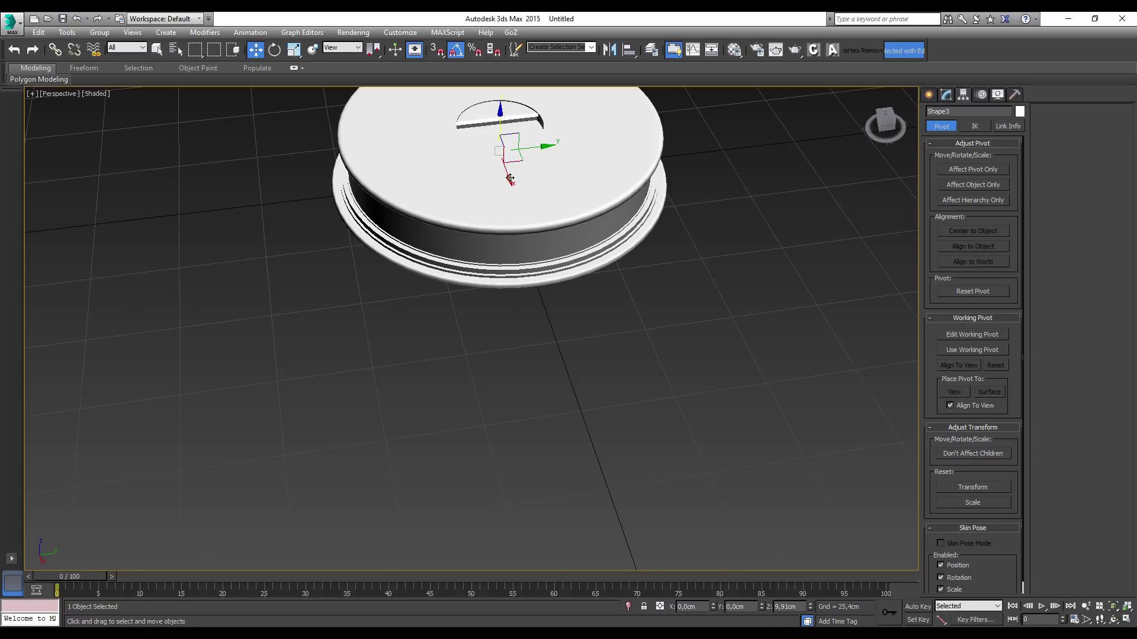
# Place the staircase against the platform's front edge at X 60,178cm, Y 0, Z 9,91cm
pyautogui.moveTo(509, 183); pyautogui.dragTo(499, 327)
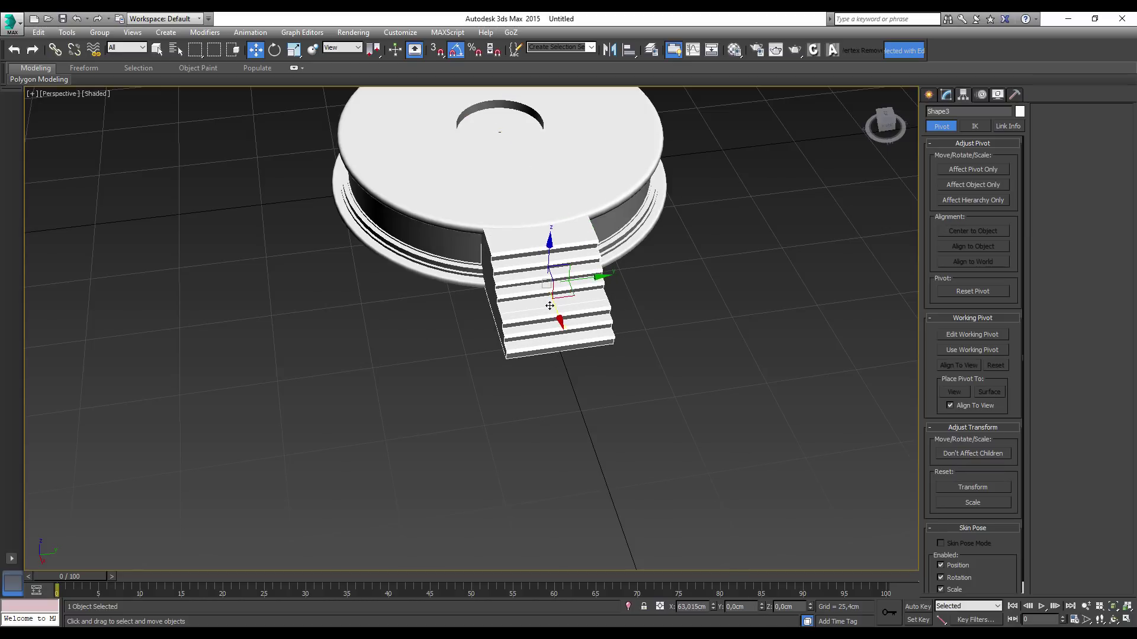
pyautogui.moveTo(500, 326)
pyautogui.keyDown('alt'); pyautogui.mouseDown(button='middle')
pyautogui.moveTo(521, 287)
pyautogui.moveTo(565, 304)
pyautogui.moveTo(482, 337)
pyautogui.mouseUp(button='middle'); pyautogui.keyUp('alt')
pyautogui.scroll(5, 482, 337)
pyautogui.scroll(-3, 300, 479)
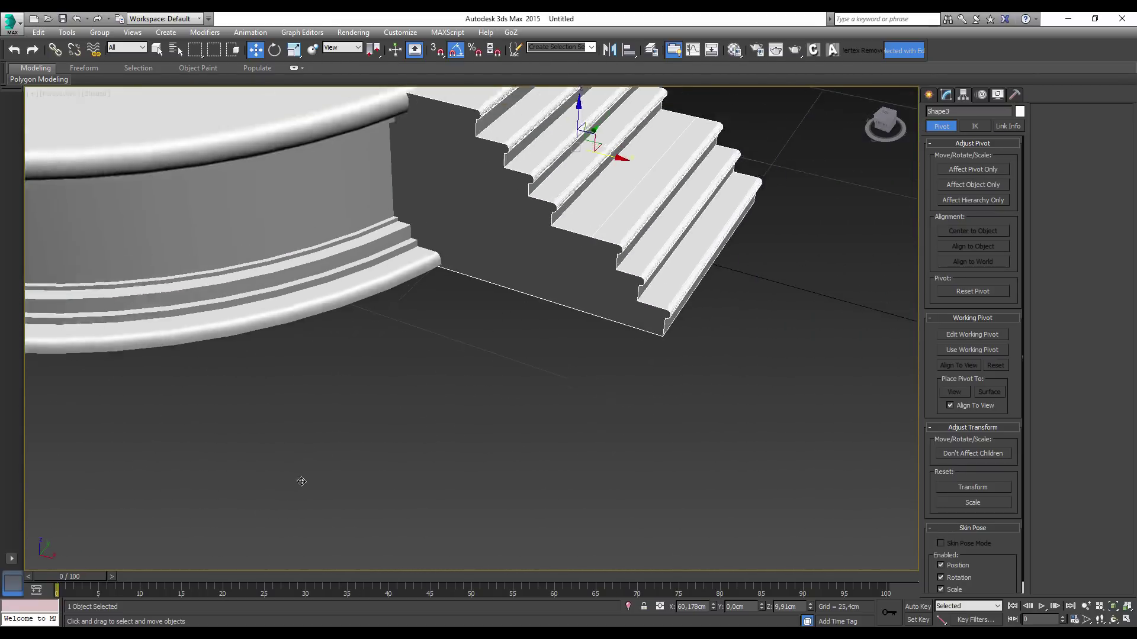
pyautogui.scroll(-1, 484, 275)
pyautogui.scroll(-5, 484, 274)
pyautogui.keyDown('alt'); pyautogui.moveTo(483, 275); pyautogui.dragTo(637, 320, button='middle'); pyautogui.keyUp('alt')
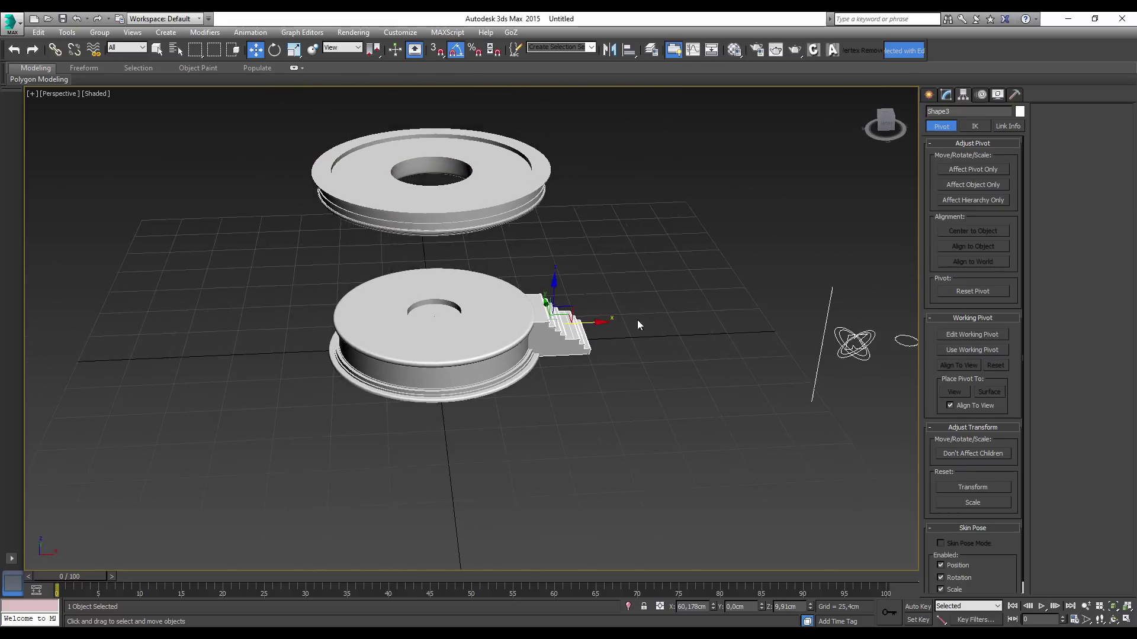
pyautogui.scroll(-1, 550, 324)
pyautogui.scroll(-1, 549, 324)
pyautogui.moveTo(550, 325)
pyautogui.keyDown('alt'); pyautogui.mouseDown(button='middle')
pyautogui.moveTo(626, 278)
pyautogui.moveTo(617, 296)
pyautogui.moveTo(505, 240)
pyautogui.mouseUp(button='middle'); pyautogui.keyUp('alt')
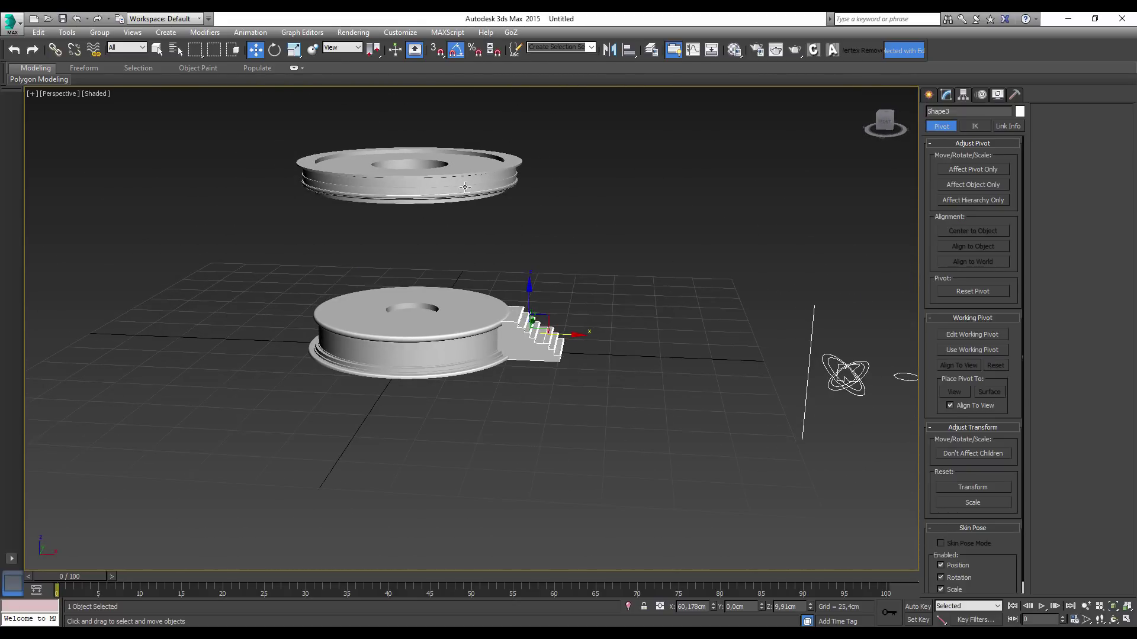
# Move the vertical line Shape9 next to the profile shapes and select it
pyautogui.click(816, 342)
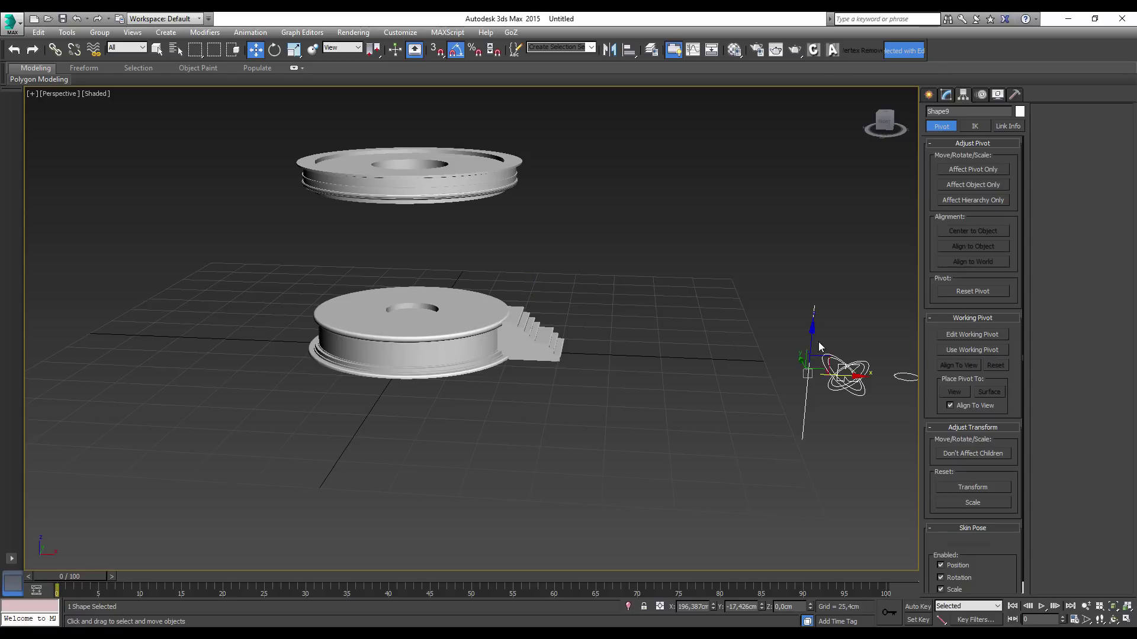
pyautogui.moveTo(798, 358); pyautogui.dragTo(644, 362, button='middle')
pyautogui.moveTo(765, 444)
pyautogui.mouseDown()
pyautogui.moveTo(777, 416)
pyautogui.moveTo(551, 416)
pyautogui.mouseUp()
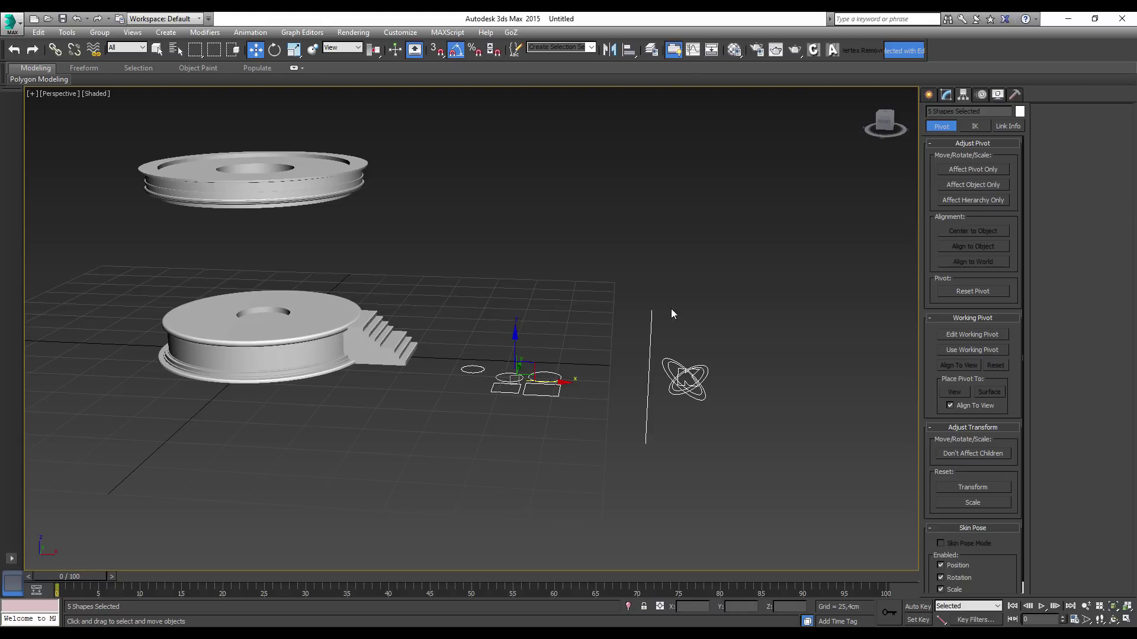
pyautogui.click(664, 362)
pyautogui.moveTo(668, 365); pyautogui.dragTo(468, 310)
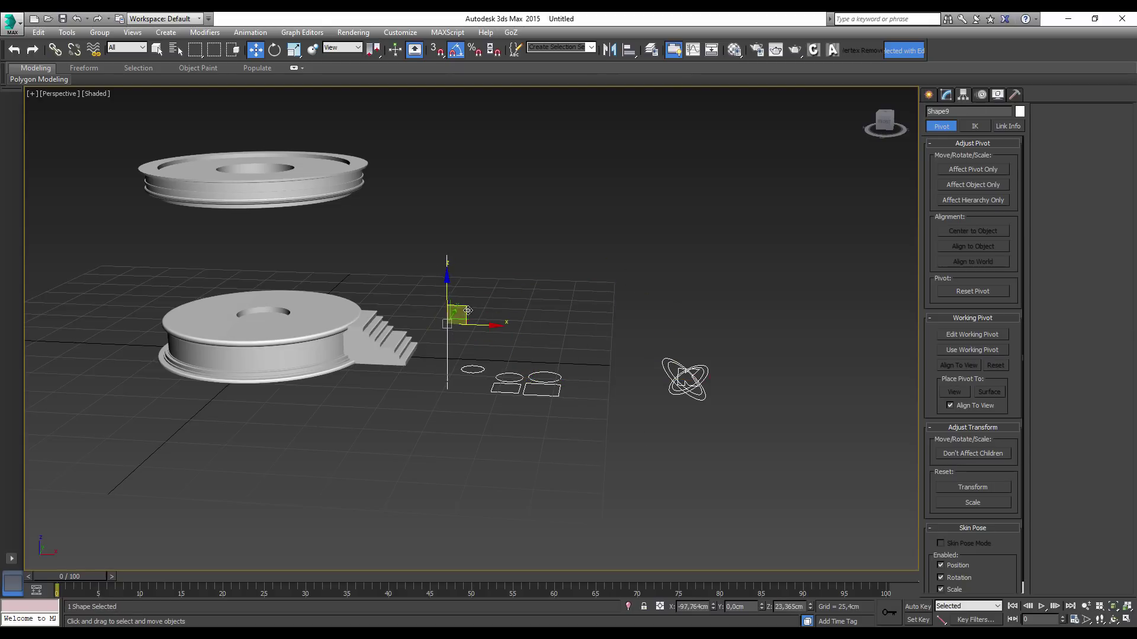
pyautogui.scroll(5, 486, 325)
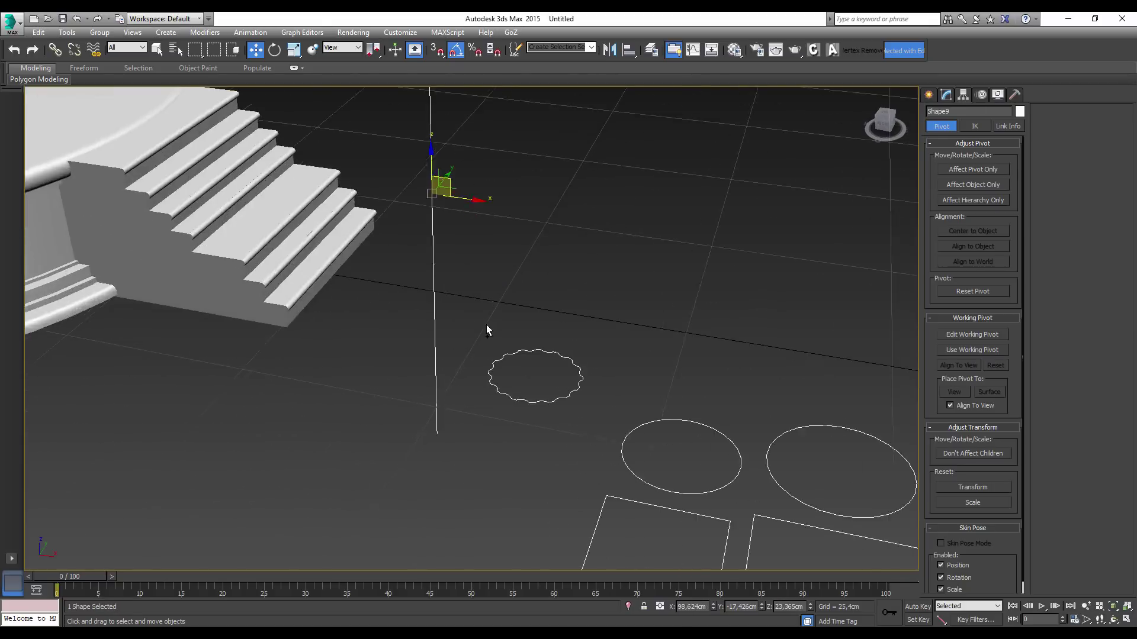
pyautogui.scroll(-4, 484, 311)
pyautogui.scroll(3, 496, 298)
pyautogui.moveTo(495, 297)
pyautogui.keyDown('alt'); pyautogui.mouseDown(button='middle')
pyautogui.moveTo(459, 292)
pyautogui.moveTo(449, 266)
pyautogui.mouseUp(button='middle'); pyautogui.keyUp('alt')
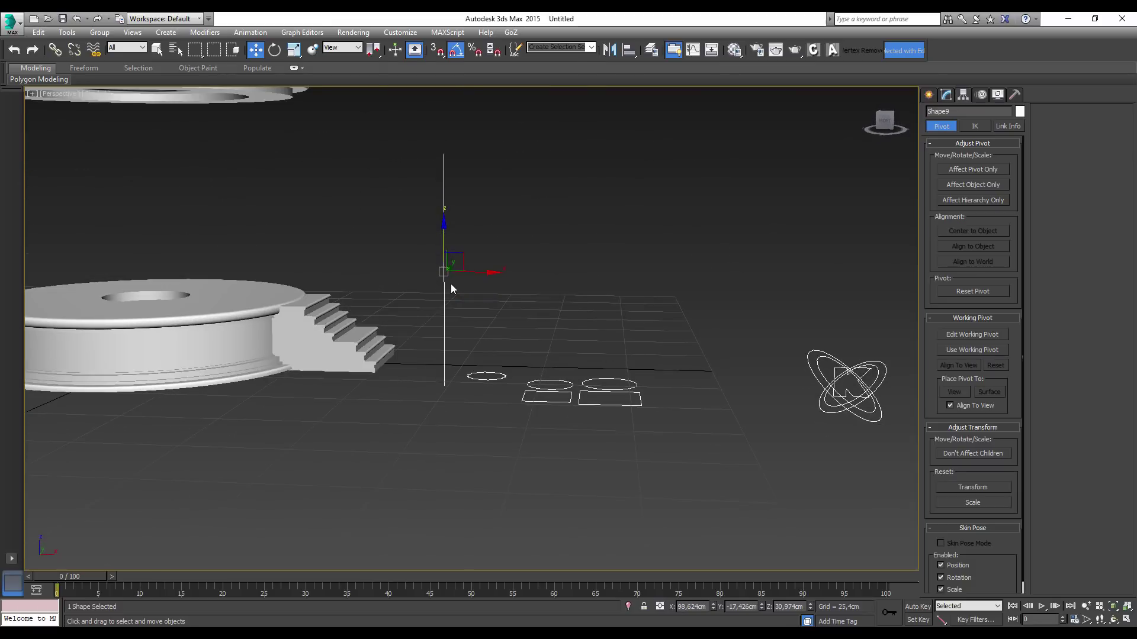
pyautogui.click(485, 171)
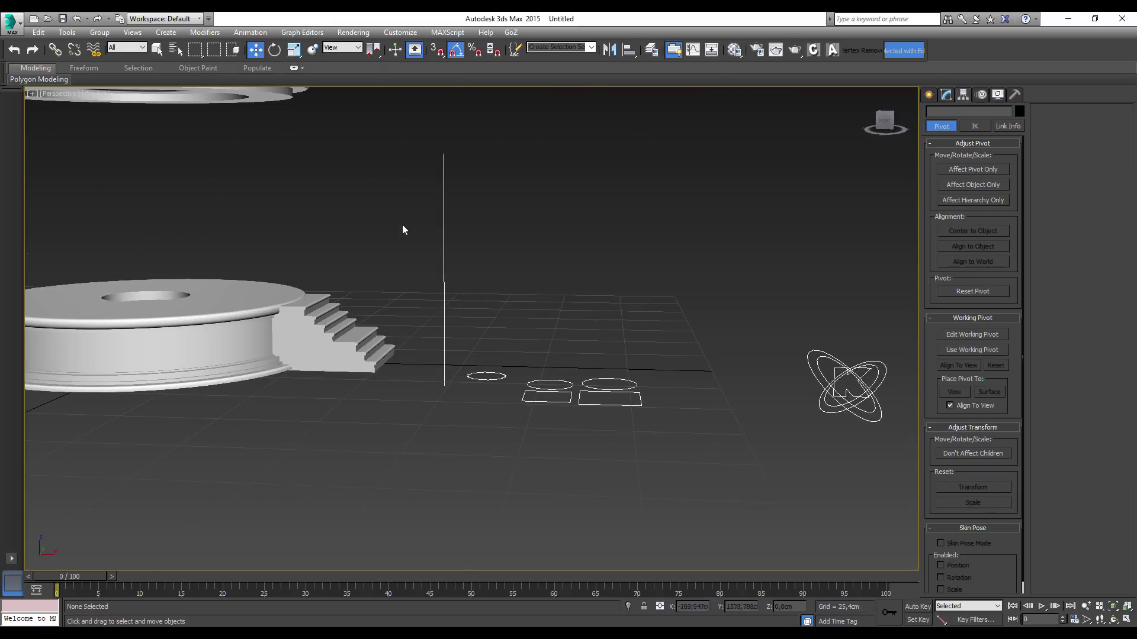
pyautogui.keyDown('alt'); pyautogui.moveTo(402, 230); pyautogui.dragTo(485, 287, button='middle'); pyautogui.keyUp('alt')
pyautogui.moveTo(481, 266); pyautogui.dragTo(436, 322)
pyautogui.keyDown('alt'); pyautogui.moveTo(644, 290); pyautogui.dragTo(627, 269, button='middle'); pyautogui.keyUp('alt')
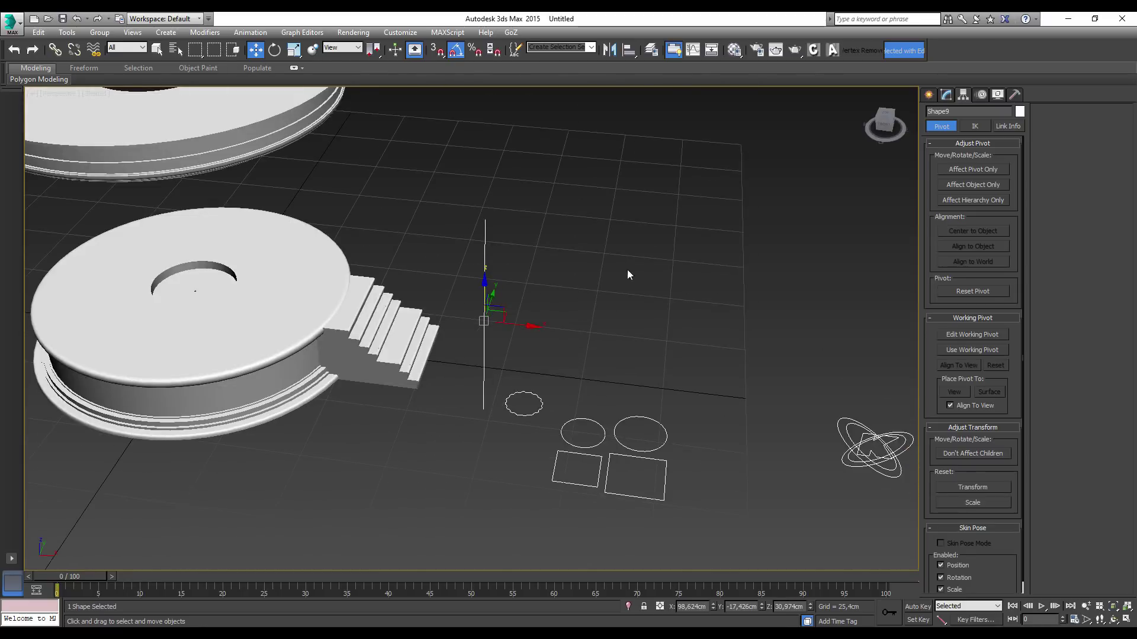
# Make the line render as a tube about 14 cm thick
pyautogui.click(942, 96)
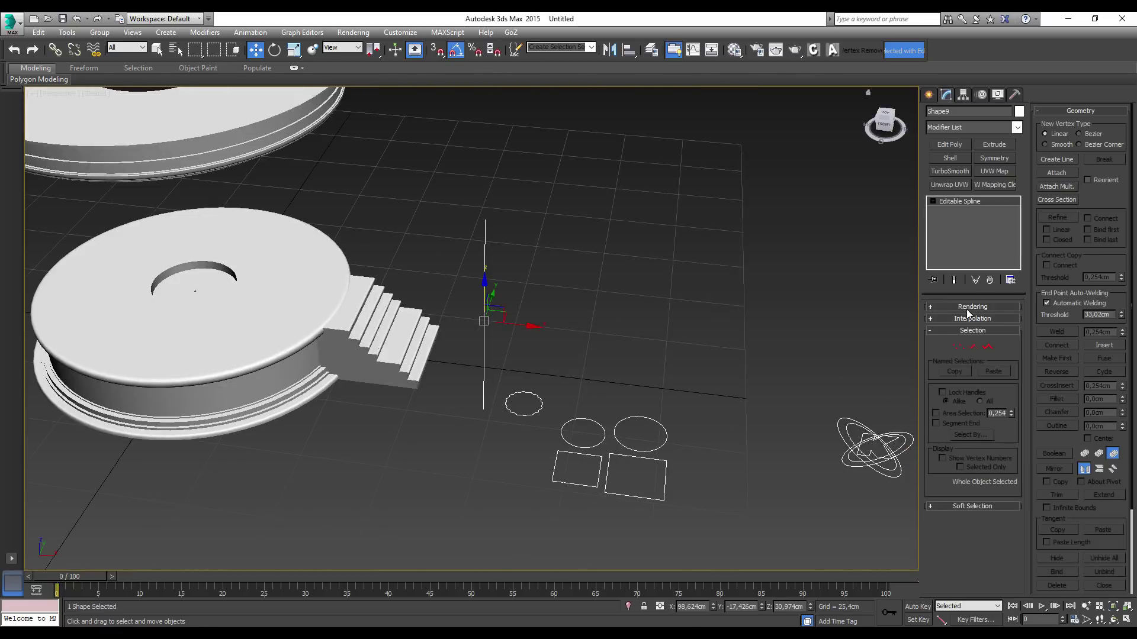
pyautogui.click(966, 309)
pyautogui.click(932, 318)
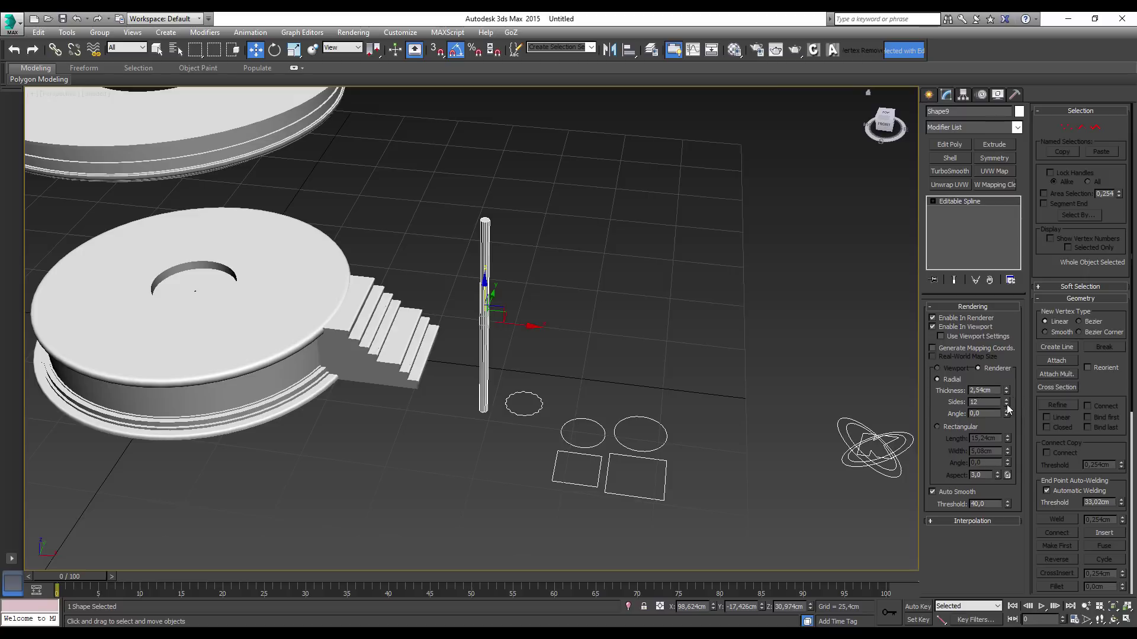
pyautogui.moveTo(1006, 390); pyautogui.dragTo(882, 215)
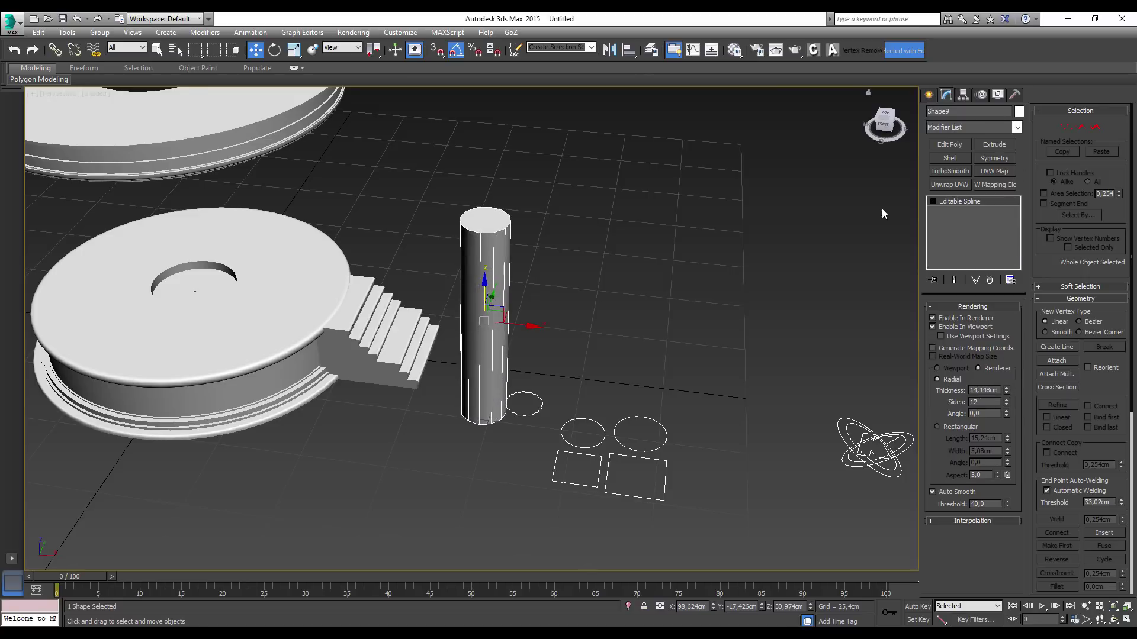
pyautogui.moveTo(461, 278)
pyautogui.keyDown('alt'); pyautogui.mouseDown(button='middle')
pyautogui.moveTo(432, 279)
pyautogui.moveTo(532, 286)
pyautogui.moveTo(508, 347)
pyautogui.moveTo(498, 324)
pyautogui.mouseUp(button='middle'); pyautogui.keyUp('alt')
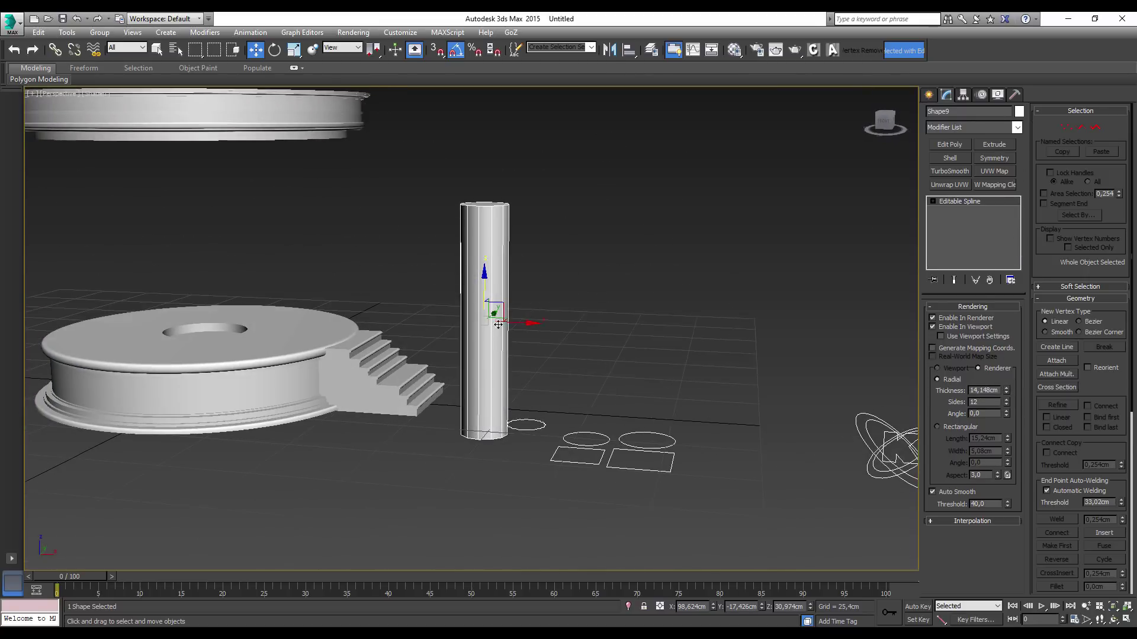
pyautogui.scroll(2, 498, 324)
pyautogui.scroll(2, 501, 335)
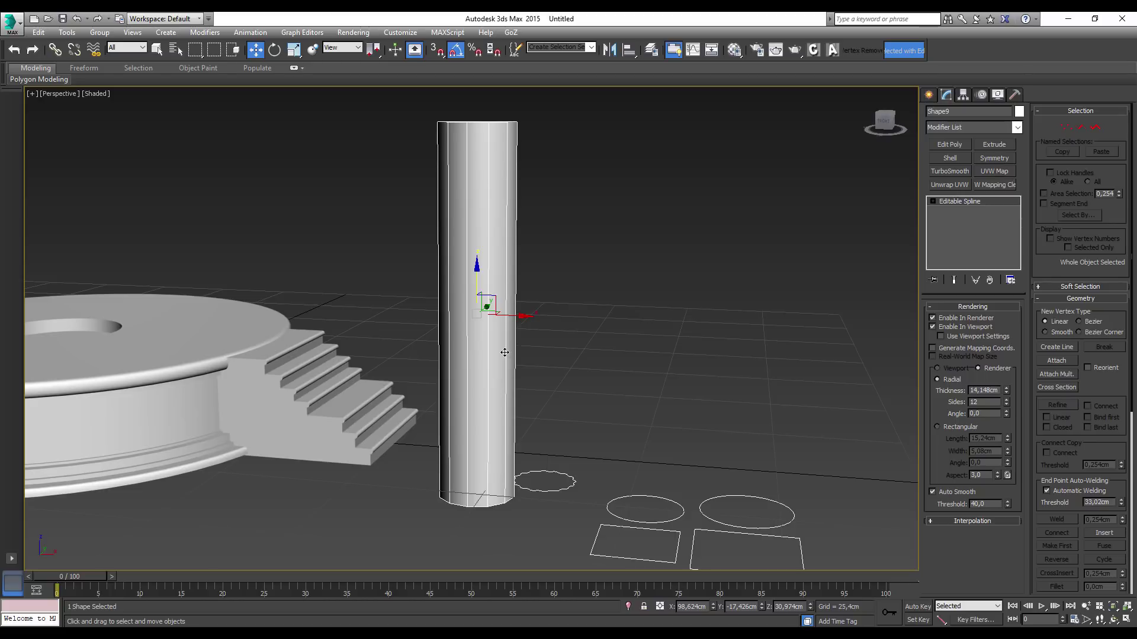
# Uncheck Enable In Renderer and Enable In Viewport so Shape9 shows as a thin line
pyautogui.click(942, 318)
pyautogui.click(944, 327)
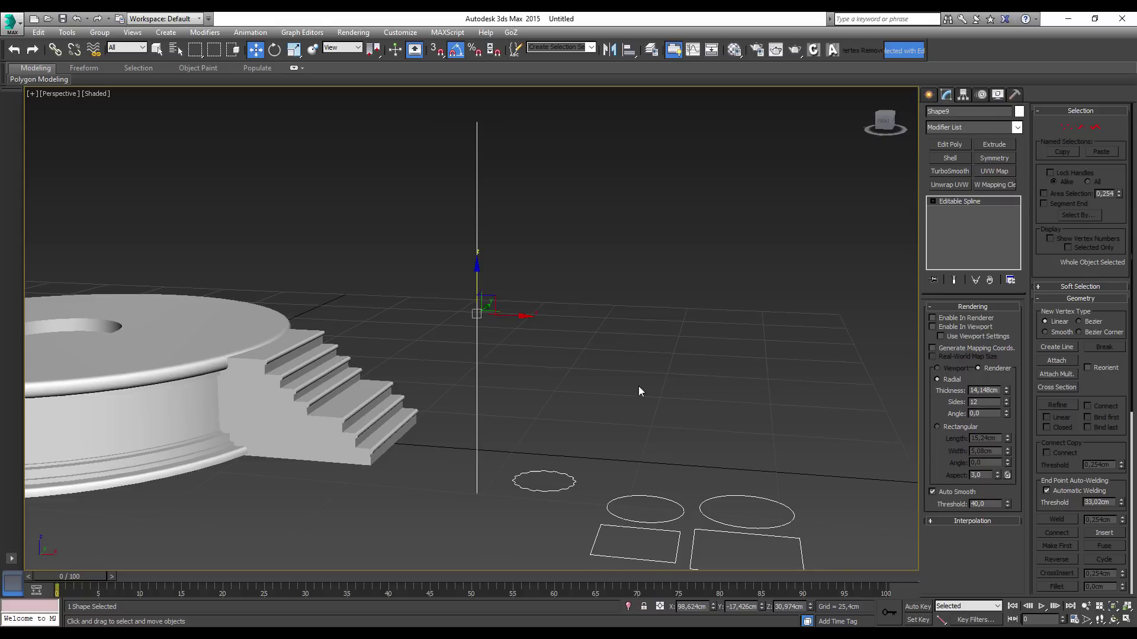
pyautogui.scroll(-2, 639, 391)
pyautogui.scroll(-2, 622, 325)
pyautogui.scroll(2, 654, 338)
pyautogui.moveTo(629, 348)
pyautogui.mouseDown(button='middle')
pyautogui.moveTo(731, 318)
pyautogui.moveTo(738, 328)
pyautogui.mouseUp(button='middle')
# Start a Compound Objects Loft on the Shape9 path and activate Get Shape
pyautogui.click(929, 97)
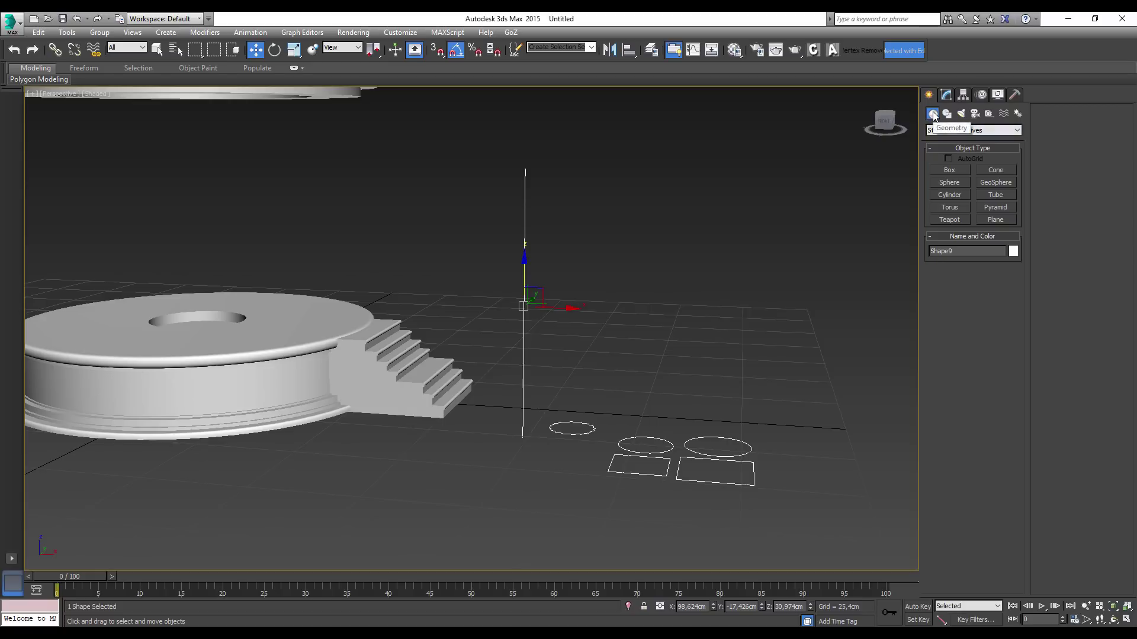
pyautogui.click(959, 132)
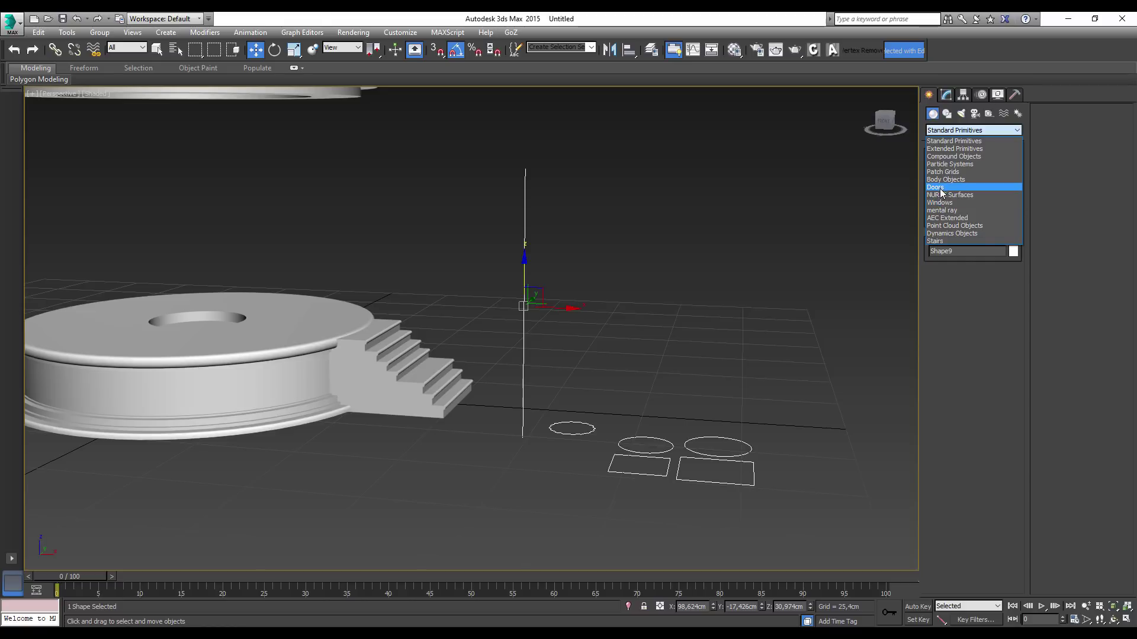
pyautogui.click(949, 157)
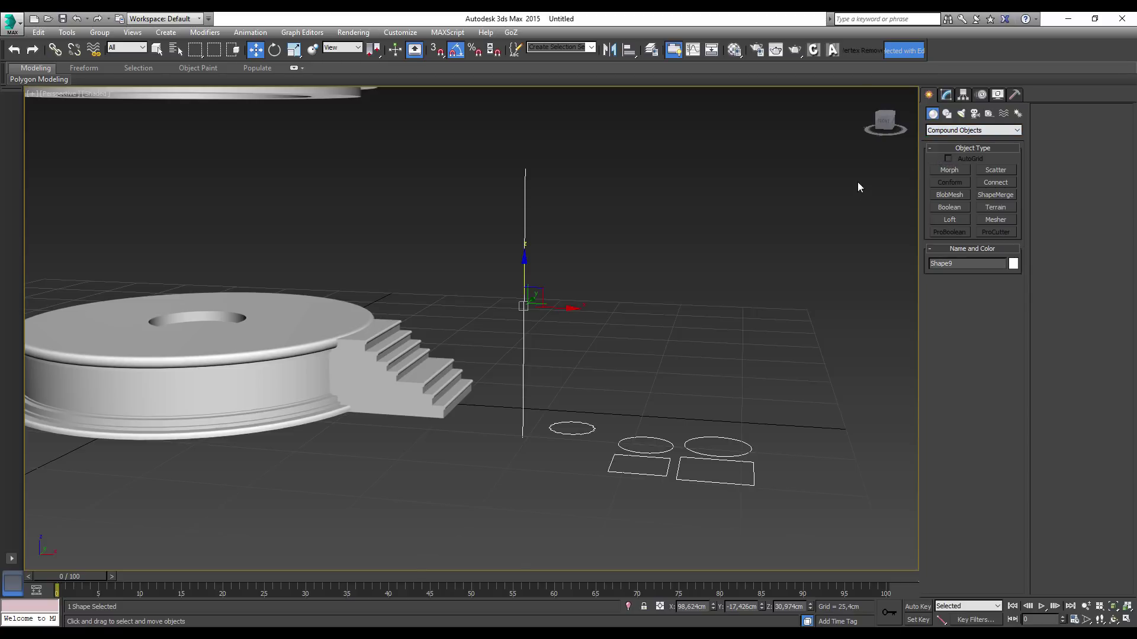
pyautogui.click(951, 219)
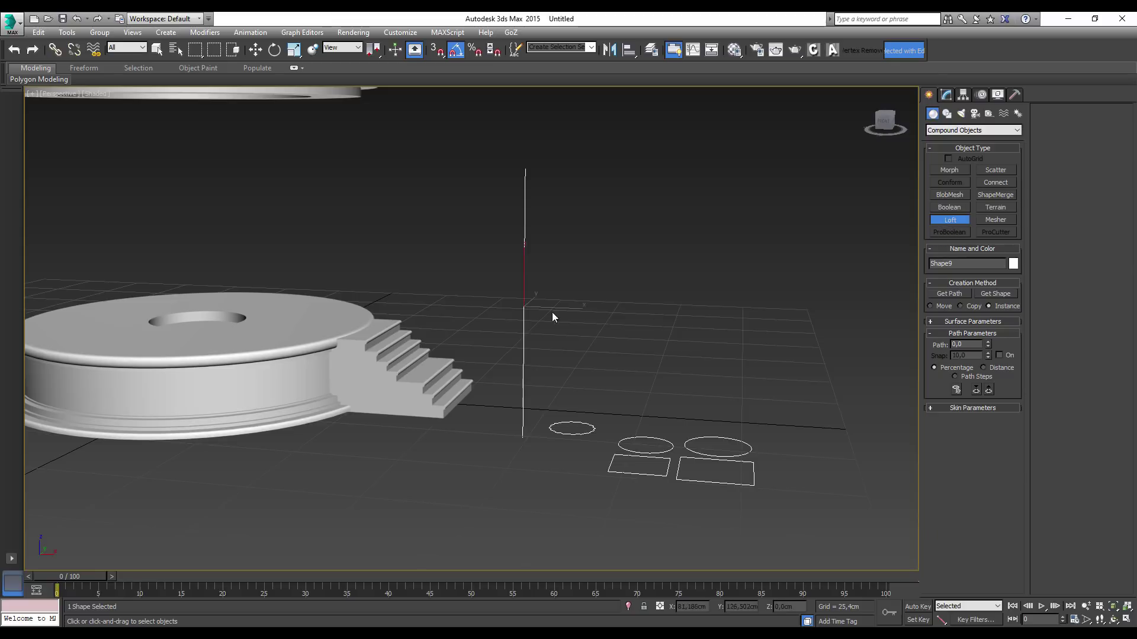
pyautogui.keyDown('alt'); pyautogui.moveTo(558, 294); pyautogui.dragTo(637, 378, button='middle'); pyautogui.keyUp('alt')
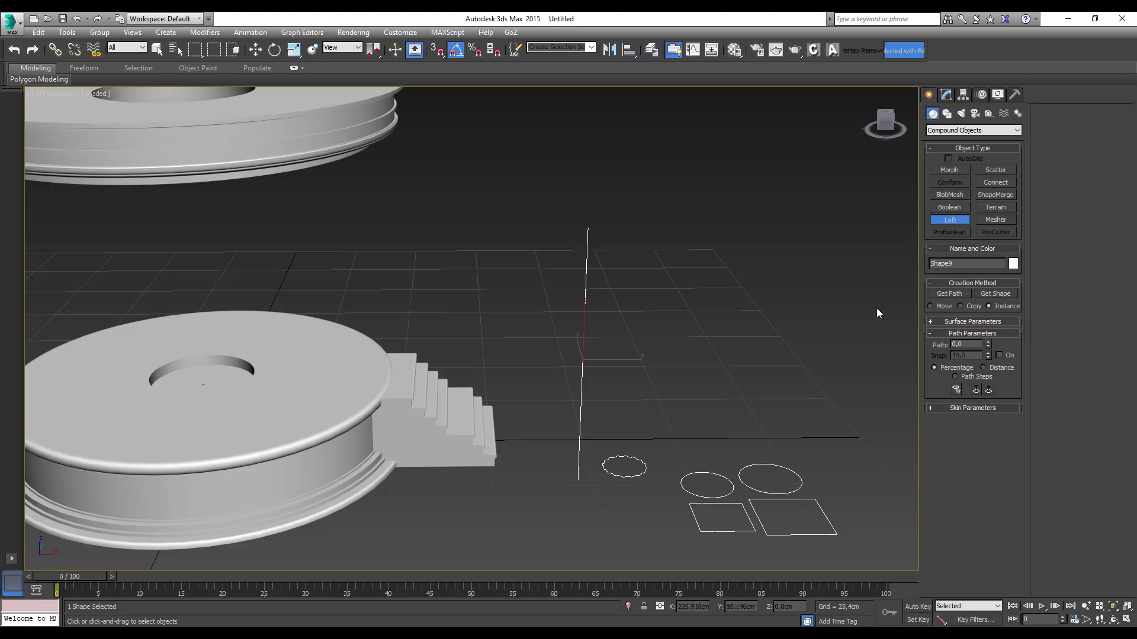
pyautogui.moveTo(664, 346); pyautogui.dragTo(599, 363, button='middle')
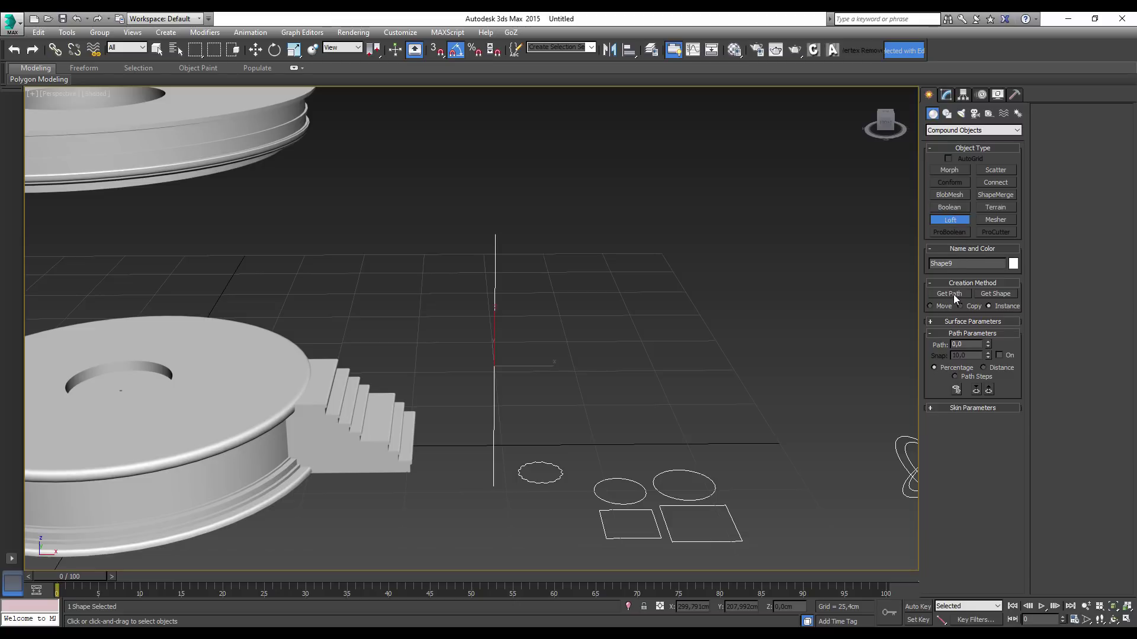
pyautogui.moveTo(779, 363); pyautogui.dragTo(754, 329, button='middle')
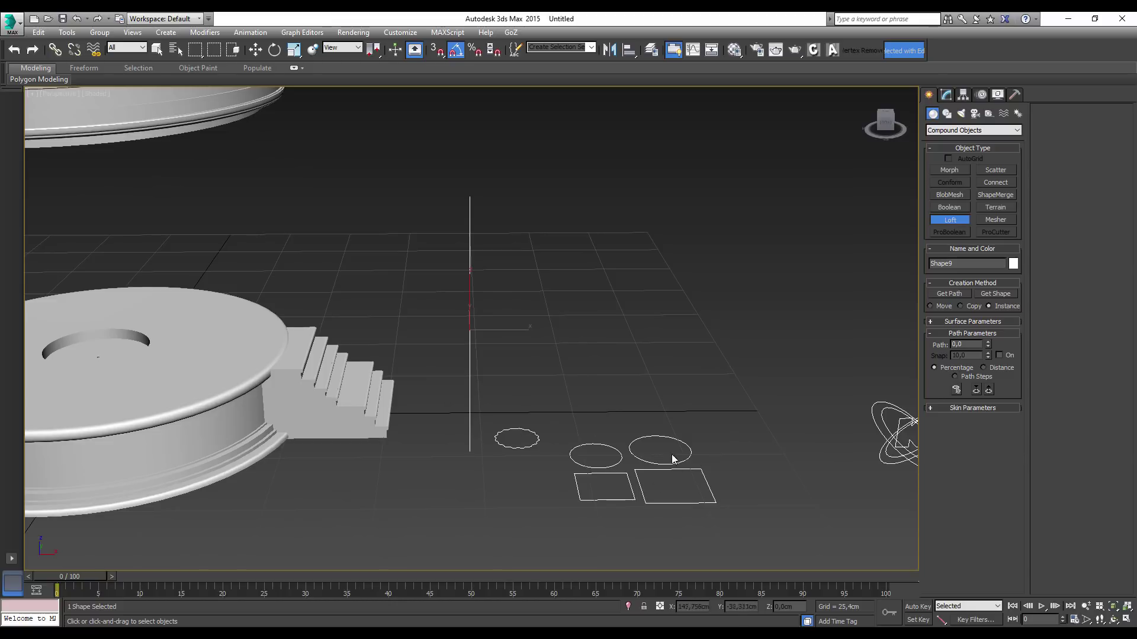
pyautogui.click(1001, 294)
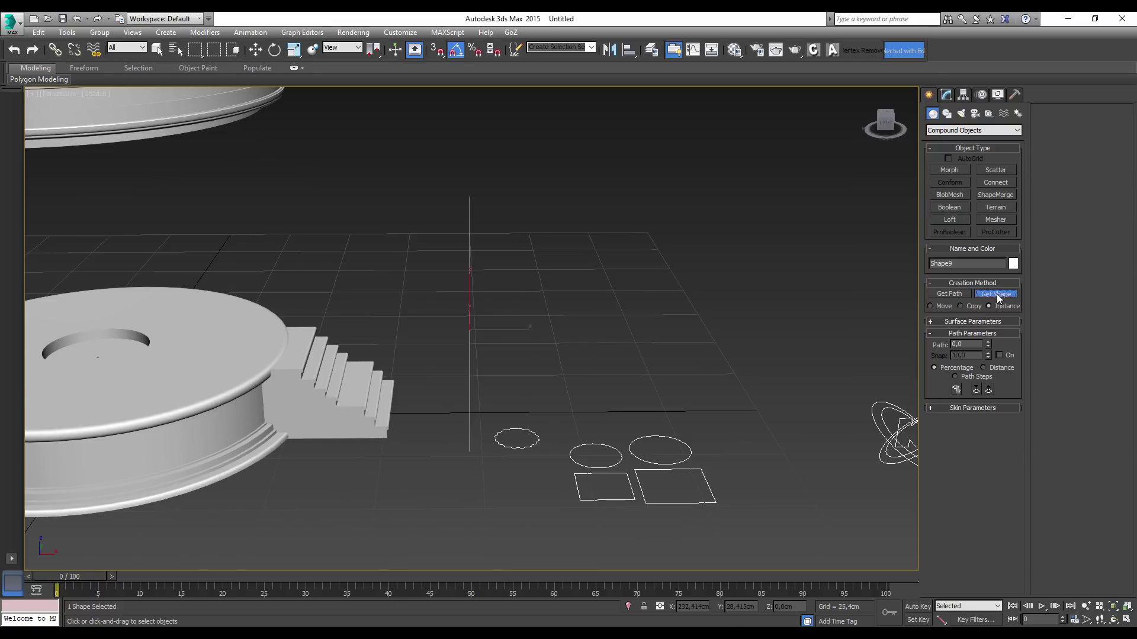
# Loft the rectangle into a box column, then undo it
pyautogui.click(710, 492)
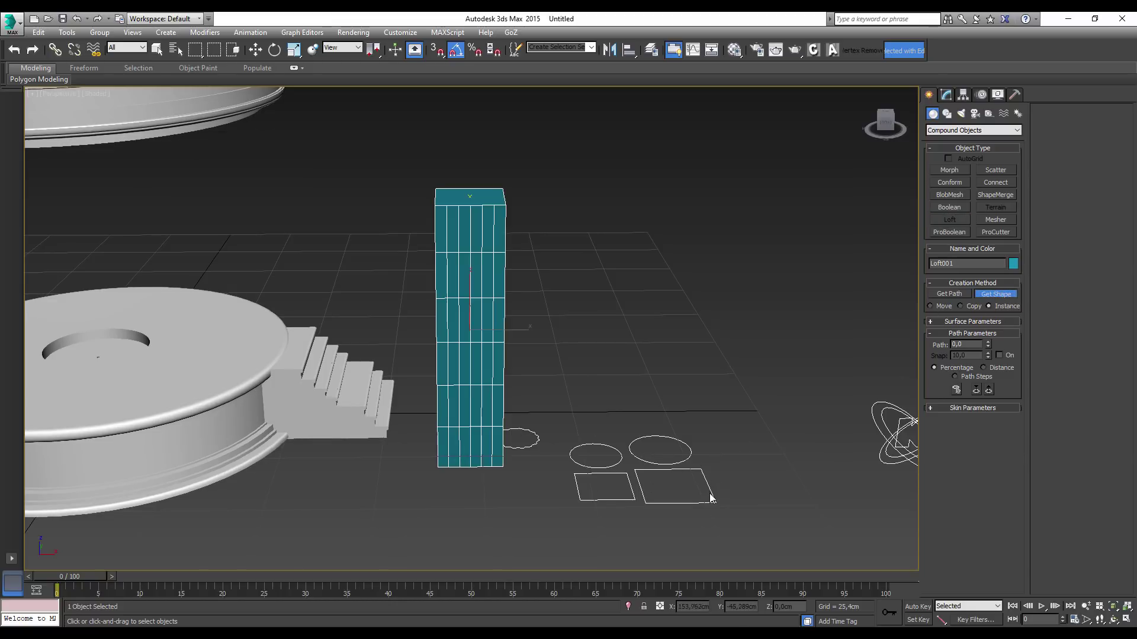
pyautogui.moveTo(555, 322)
pyautogui.keyDown('alt'); pyautogui.mouseDown(button='middle')
pyautogui.moveTo(520, 322)
pyautogui.moveTo(468, 350)
pyautogui.mouseUp(button='middle'); pyautogui.keyUp('alt')
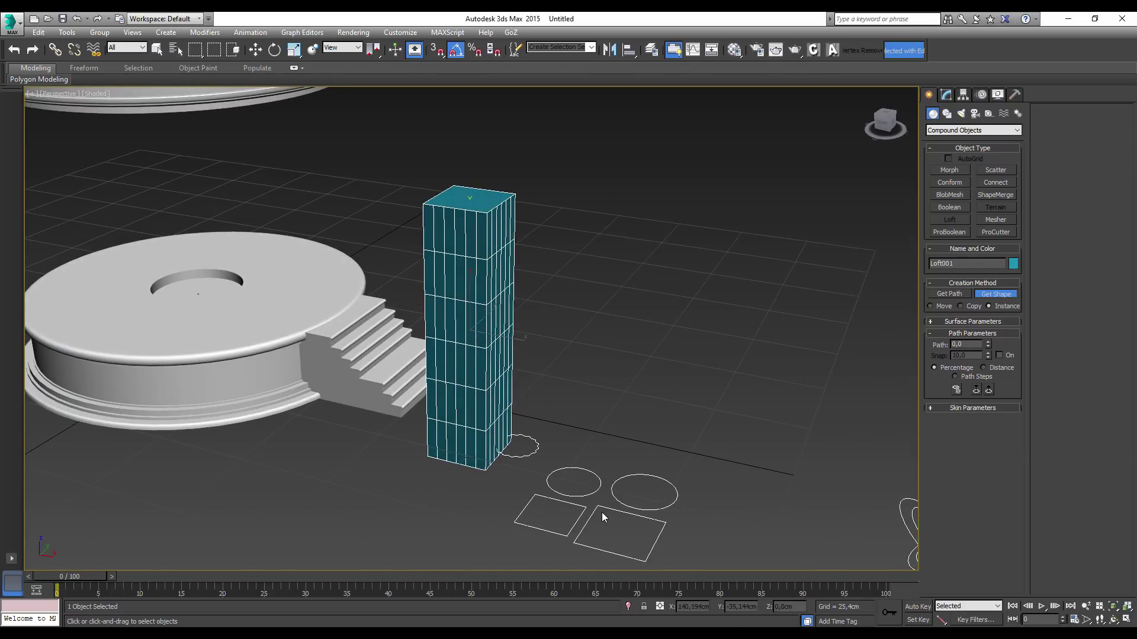
pyautogui.hotkey('ctrl', 'z')
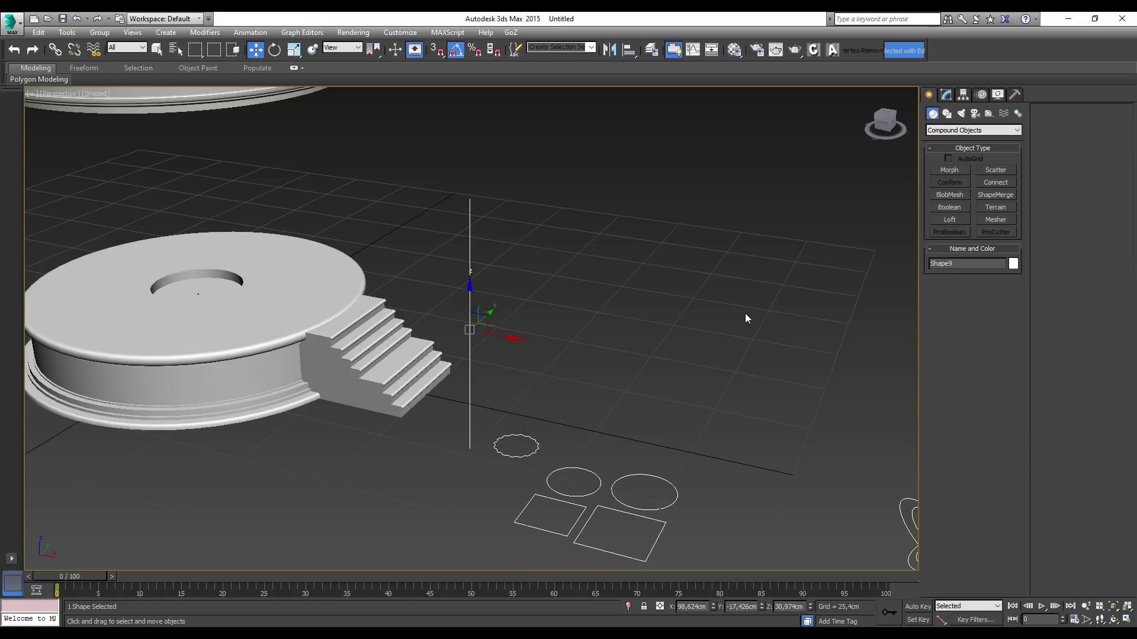
# Loft a fluted column along Shape9 using the wavy circle as the profile
pyautogui.click(949, 219)
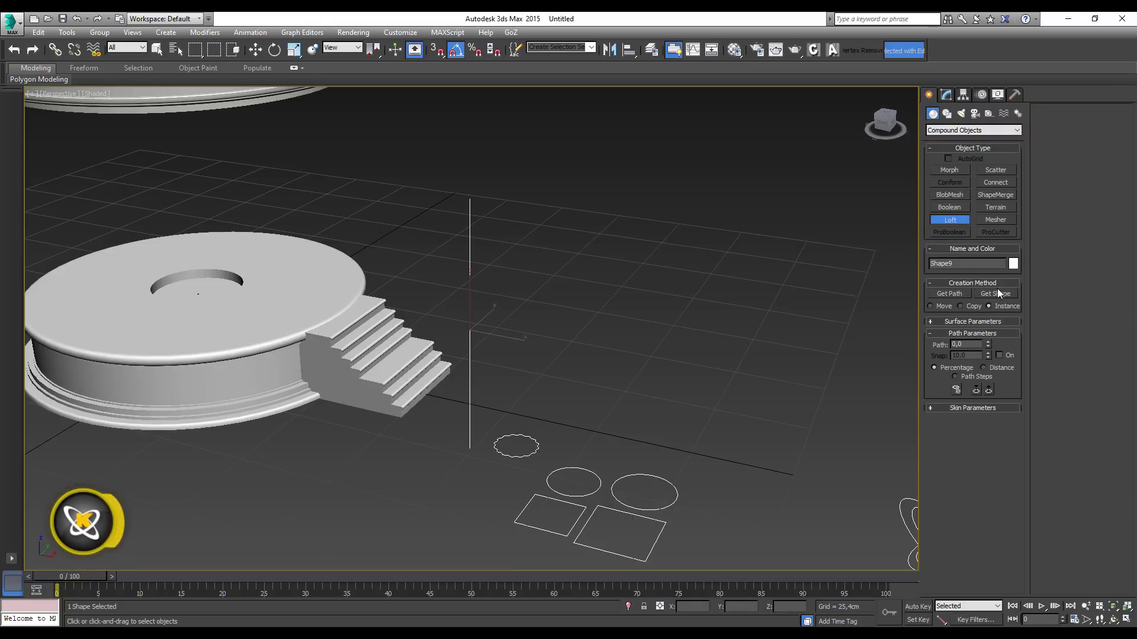
pyautogui.click(982, 282)
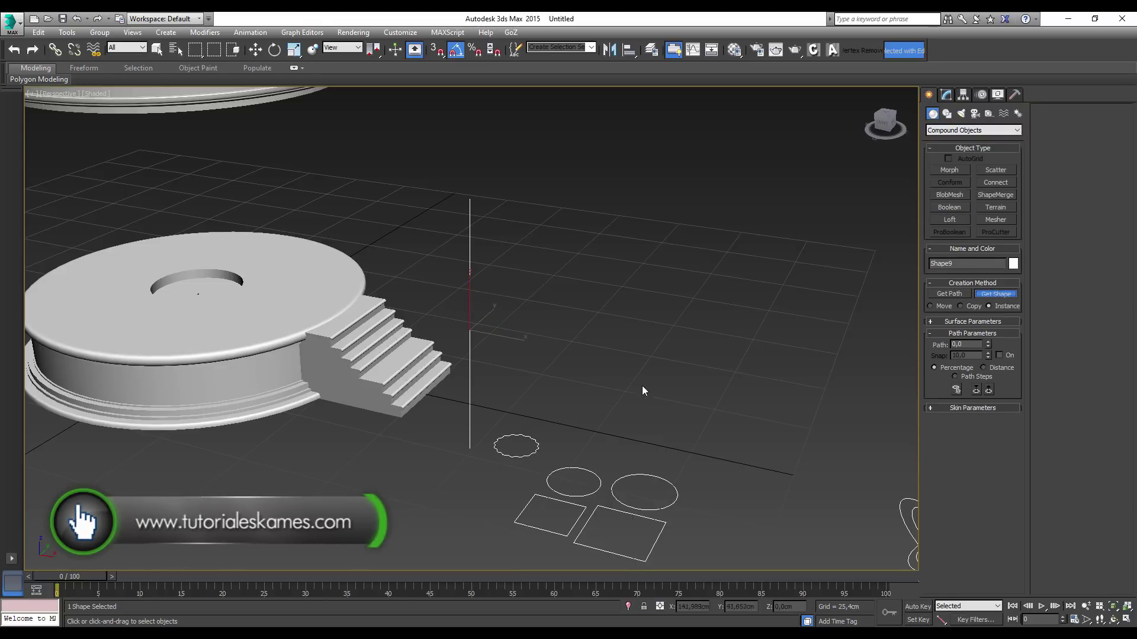
pyautogui.click(532, 445)
pyautogui.moveTo(540, 347)
pyautogui.keyDown('alt'); pyautogui.mouseDown(button='middle')
pyautogui.moveTo(589, 355)
pyautogui.moveTo(458, 415)
pyautogui.mouseUp(button='middle'); pyautogui.keyUp('alt')
pyautogui.scroll(5, 458, 415)
pyautogui.scroll(-2, 722, 309)
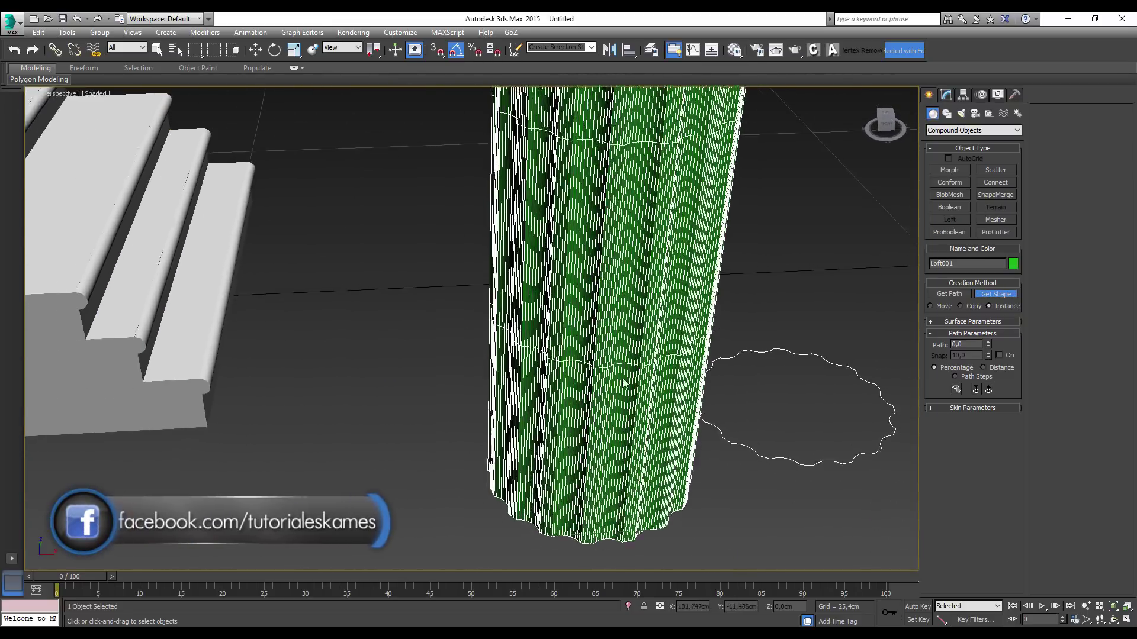
pyautogui.scroll(2, 692, 265)
pyautogui.keyDown('alt'); pyautogui.moveTo(691, 265); pyautogui.dragTo(622, 343, button='middle'); pyautogui.keyUp('alt')
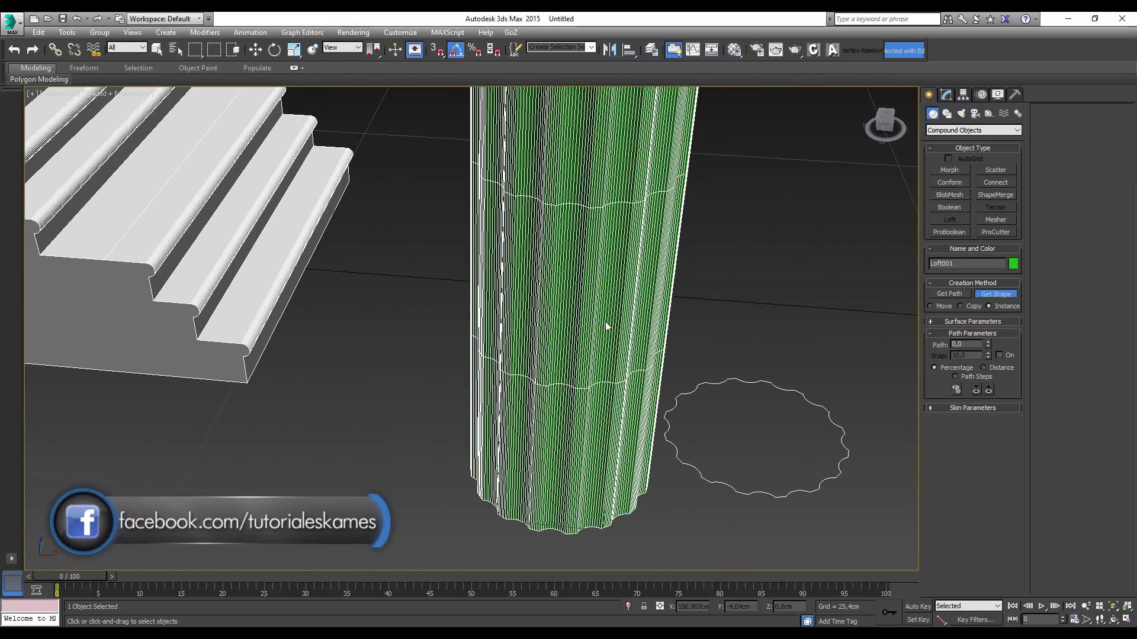
# Toggle edged faces with F4 to inspect the fluted column, then undo the loft
pyautogui.press('F4')
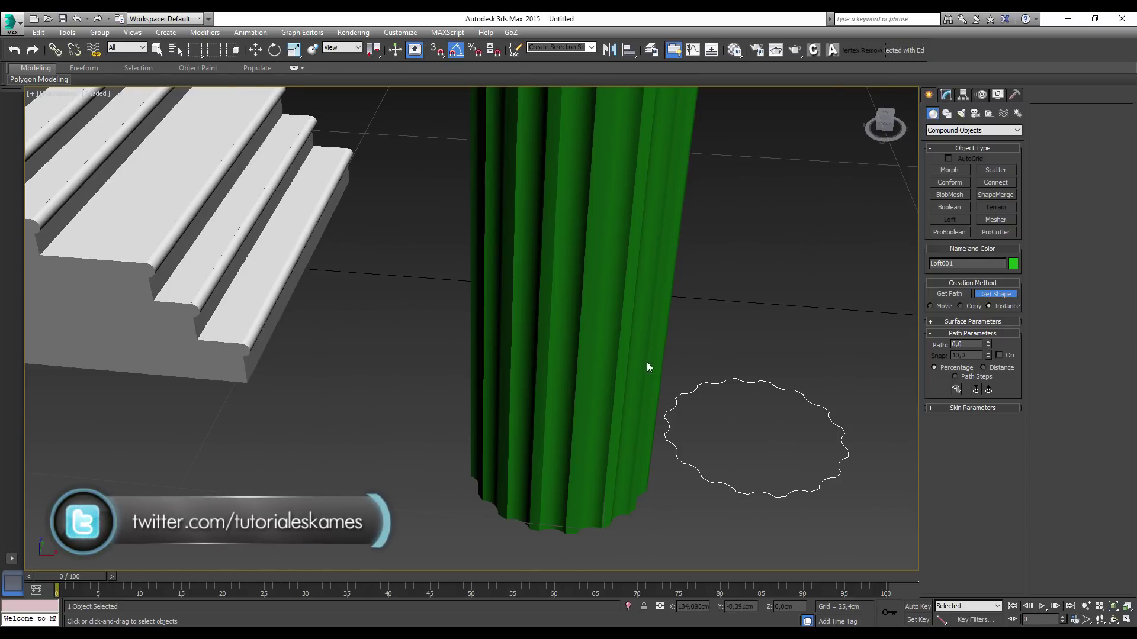
pyautogui.moveTo(647, 361)
pyautogui.keyDown('alt'); pyautogui.mouseDown(button='middle')
pyautogui.moveTo(619, 333)
pyautogui.moveTo(619, 367)
pyautogui.moveTo(651, 338)
pyautogui.moveTo(628, 318)
pyautogui.moveTo(627, 388)
pyautogui.moveTo(592, 482)
pyautogui.moveTo(612, 393)
pyautogui.moveTo(611, 416)
pyautogui.moveTo(530, 398)
pyautogui.moveTo(483, 455)
pyautogui.moveTo(528, 359)
pyautogui.moveTo(612, 409)
pyautogui.moveTo(604, 419)
pyautogui.moveTo(574, 342)
pyautogui.moveTo(568, 400)
pyautogui.moveTo(578, 382)
pyautogui.moveTo(568, 358)
pyautogui.moveTo(622, 288)
pyautogui.moveTo(652, 330)
pyautogui.mouseUp(button='middle'); pyautogui.keyUp('alt')
pyautogui.scroll(5, 568, 358)
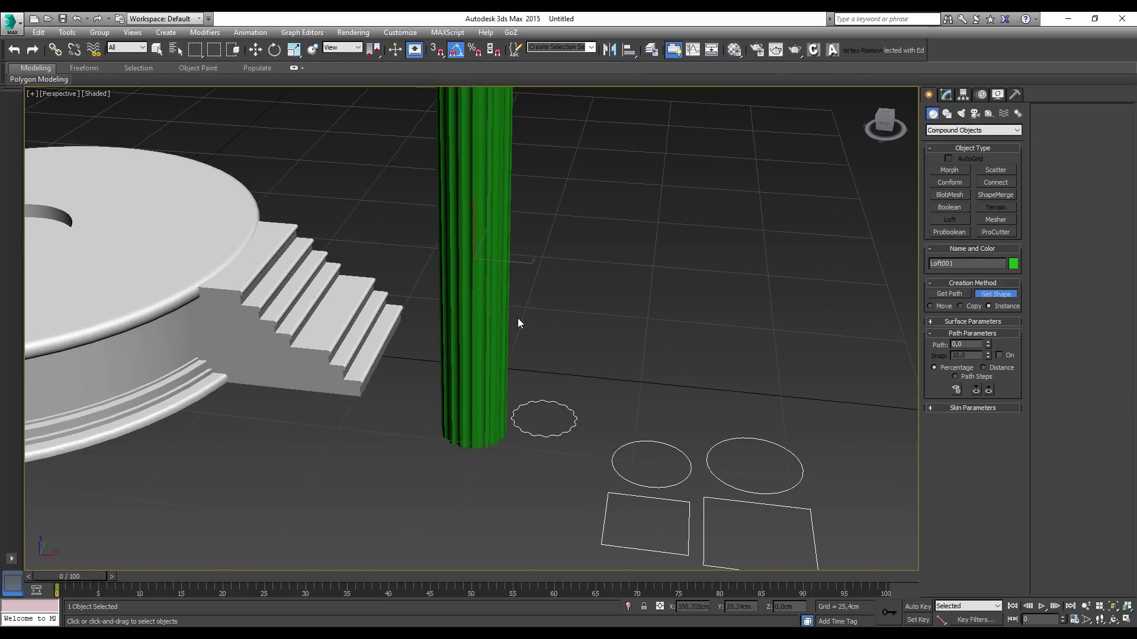
pyautogui.scroll(-3, 517, 320)
pyautogui.scroll(1, 508, 324)
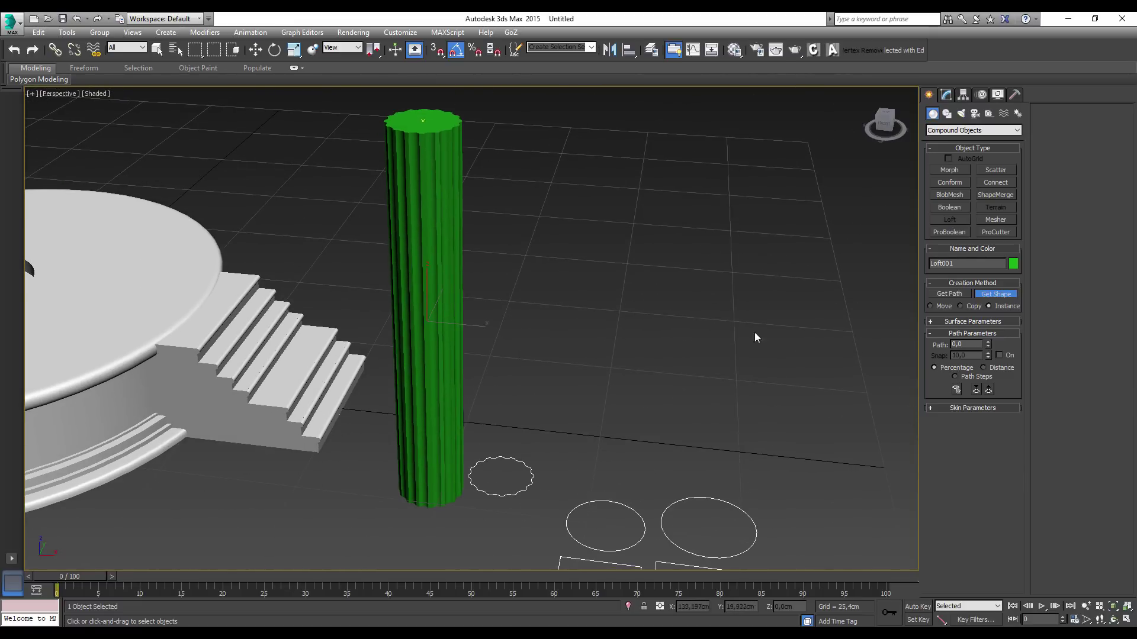
pyautogui.hotkey('ctrl', 'z')
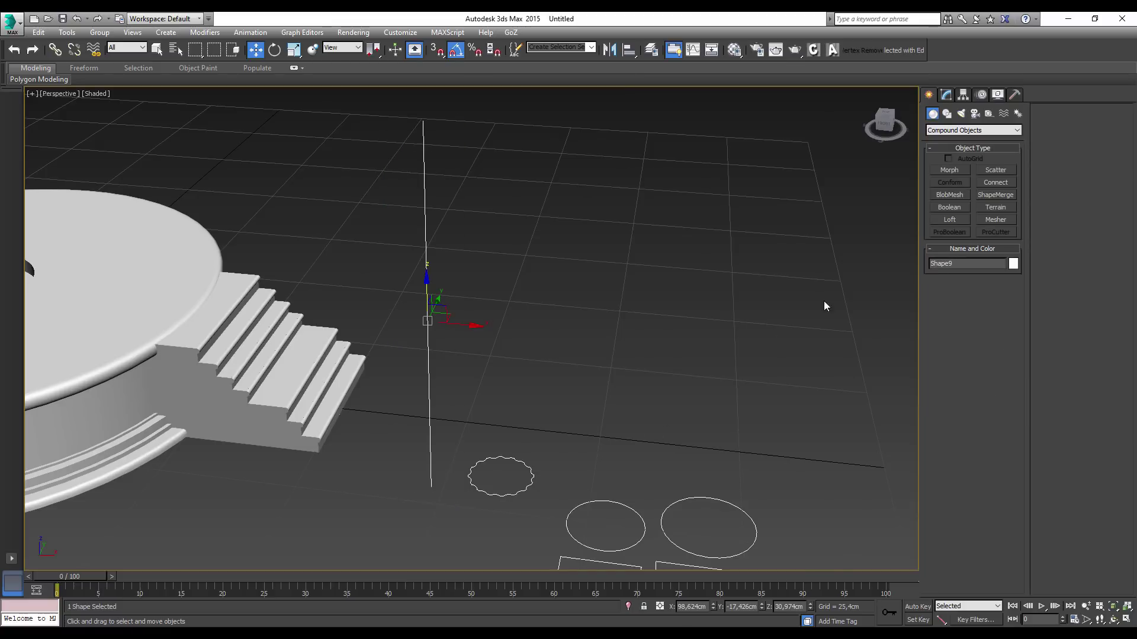
# Loft the right-hand rectangle along Shape9 into a tall square column and select its Path value
pyautogui.click(956, 223)
pyautogui.moveTo(815, 404)
pyautogui.mouseDown(button='middle')
pyautogui.moveTo(679, 347)
pyautogui.moveTo(692, 375)
pyautogui.moveTo(671, 391)
pyautogui.mouseUp(button='middle')
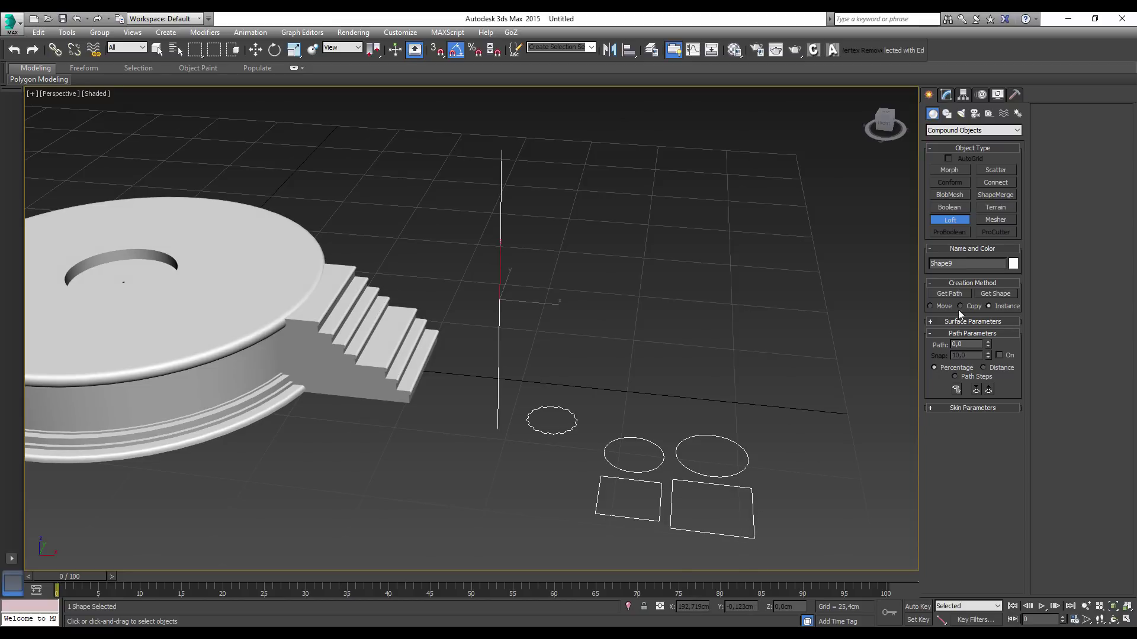
pyautogui.click(994, 293)
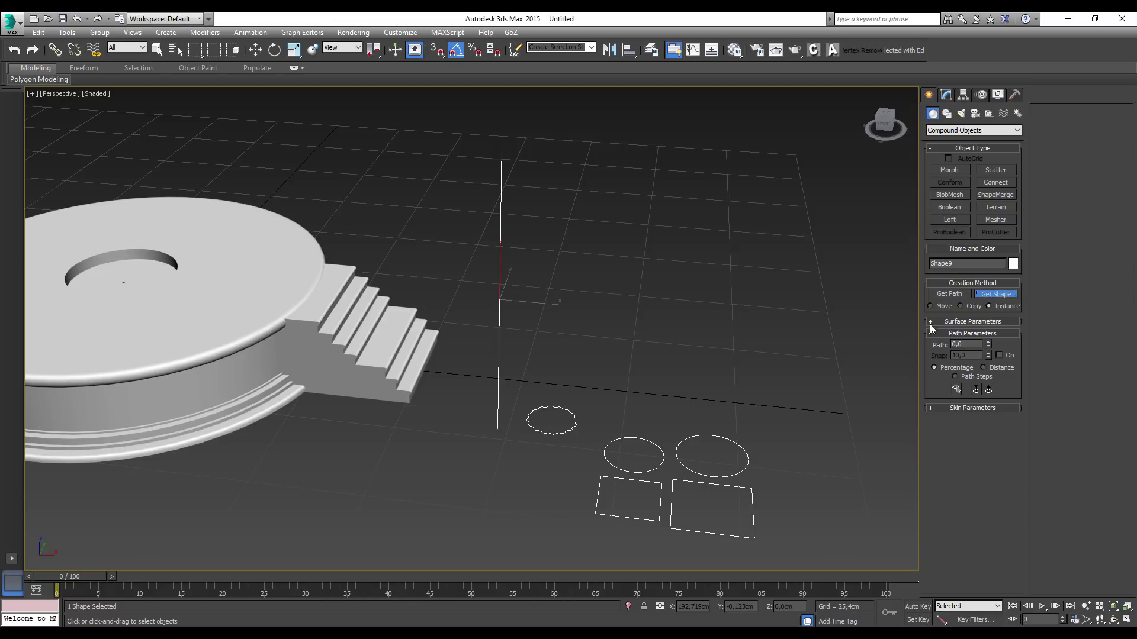
pyautogui.click(756, 512)
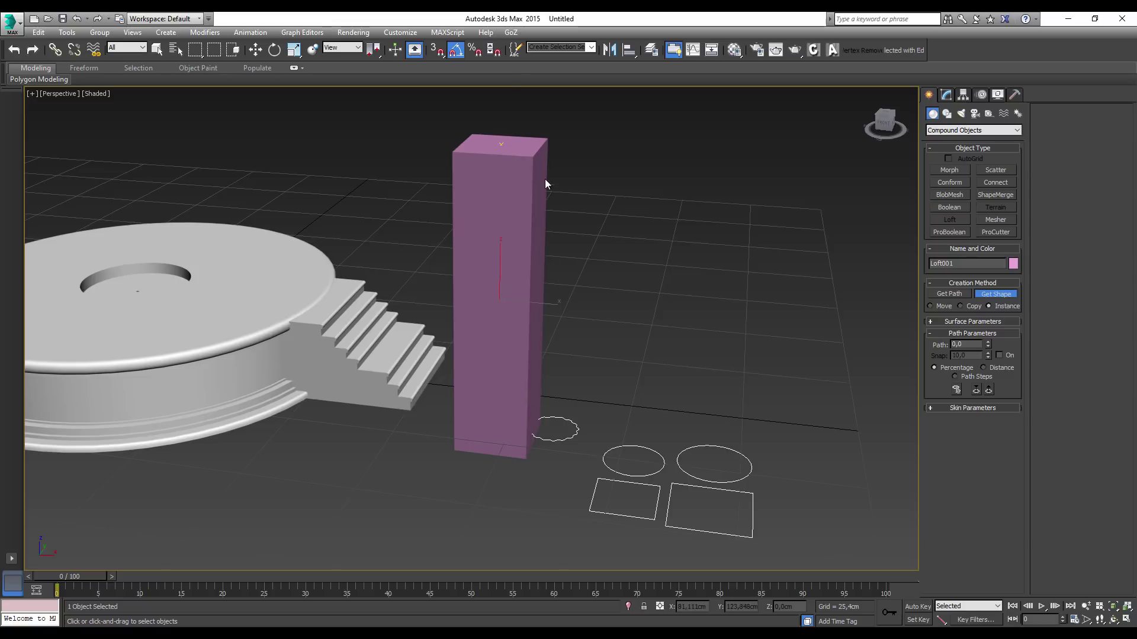
pyautogui.doubleClick(959, 344)
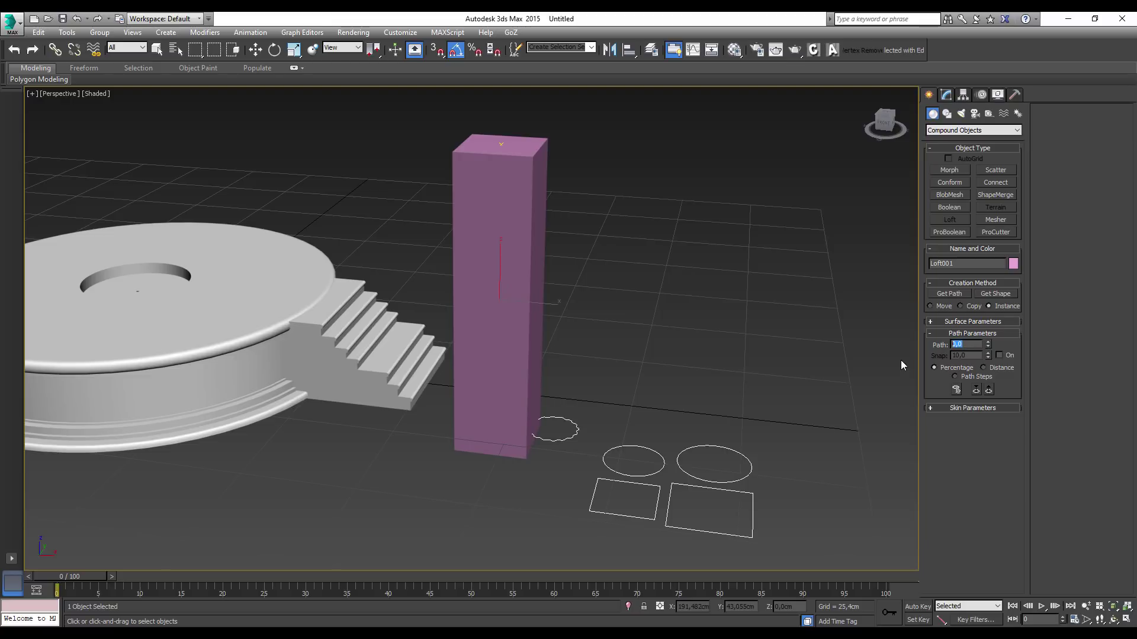
# Set the loft path to 8 and show edged faces for picking the rectangle section
pyautogui.write('8')
pyautogui.press('Return')
pyautogui.click(996, 293)
pyautogui.press('F4')
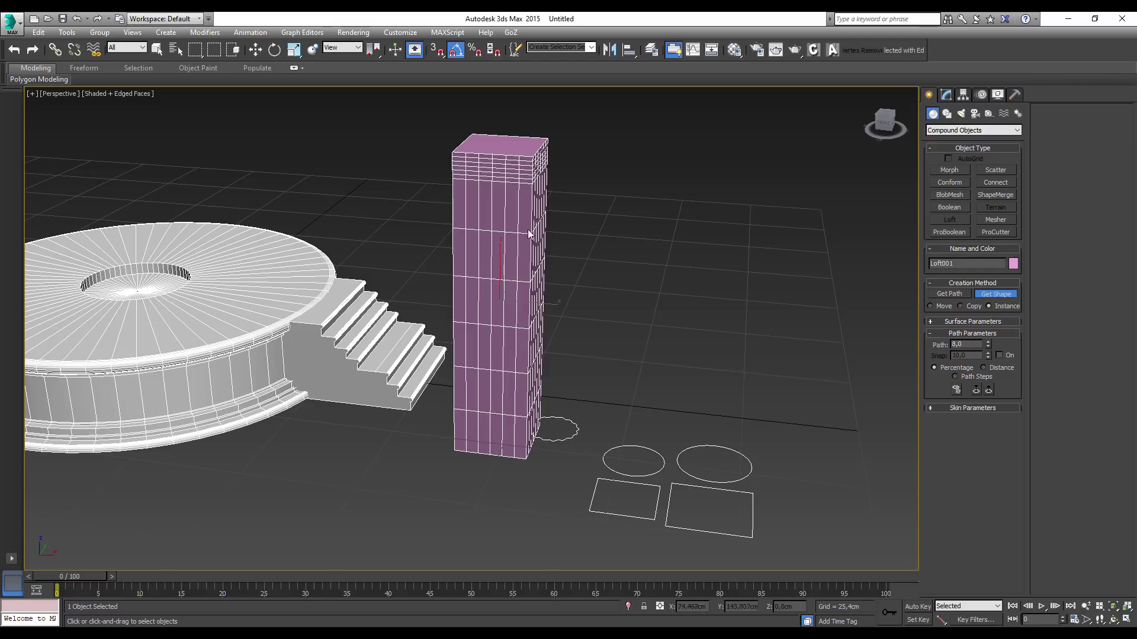
pyautogui.scroll(1, 529, 234)
pyautogui.scroll(1, 526, 237)
pyautogui.scroll(1, 528, 240)
pyautogui.scroll(1, 529, 246)
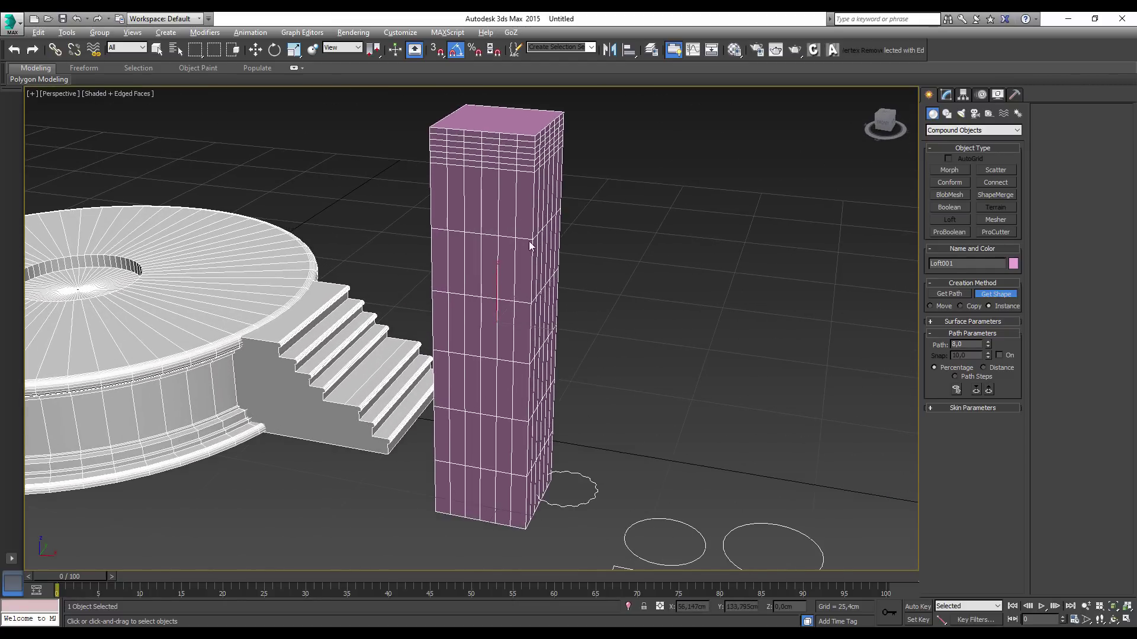
pyautogui.scroll(-2, 520, 249)
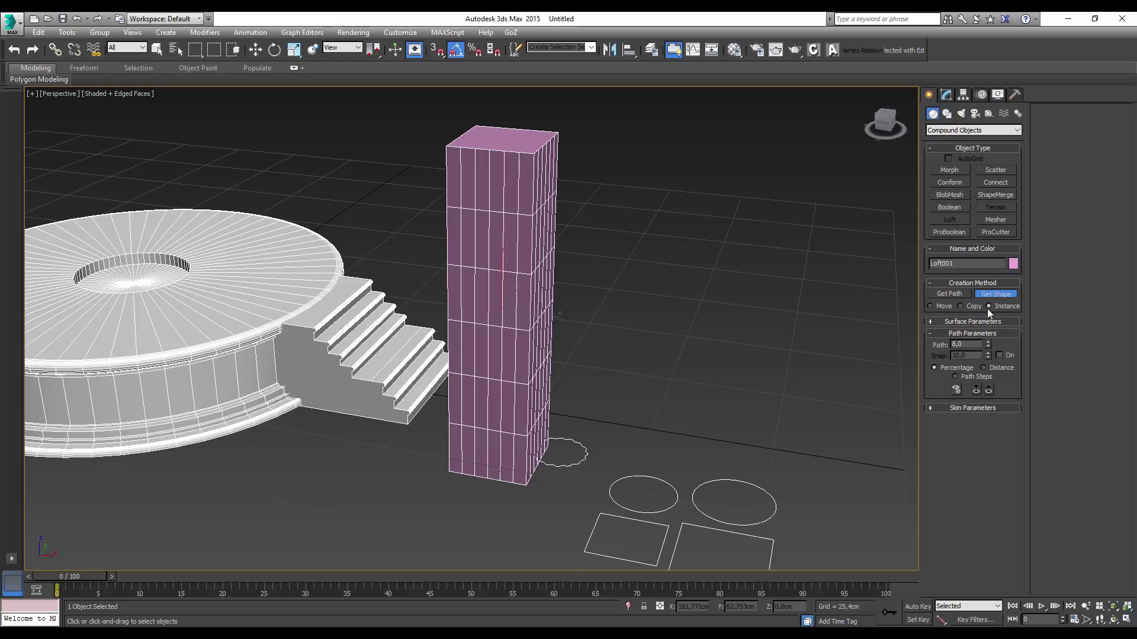
# Add the rectangle as a cross-section at 3% along the loft path
pyautogui.press('Return')
pyautogui.write('3')
pyautogui.moveTo(699, 508); pyautogui.dragTo(708, 482, button='middle')
pyautogui.click(780, 530)
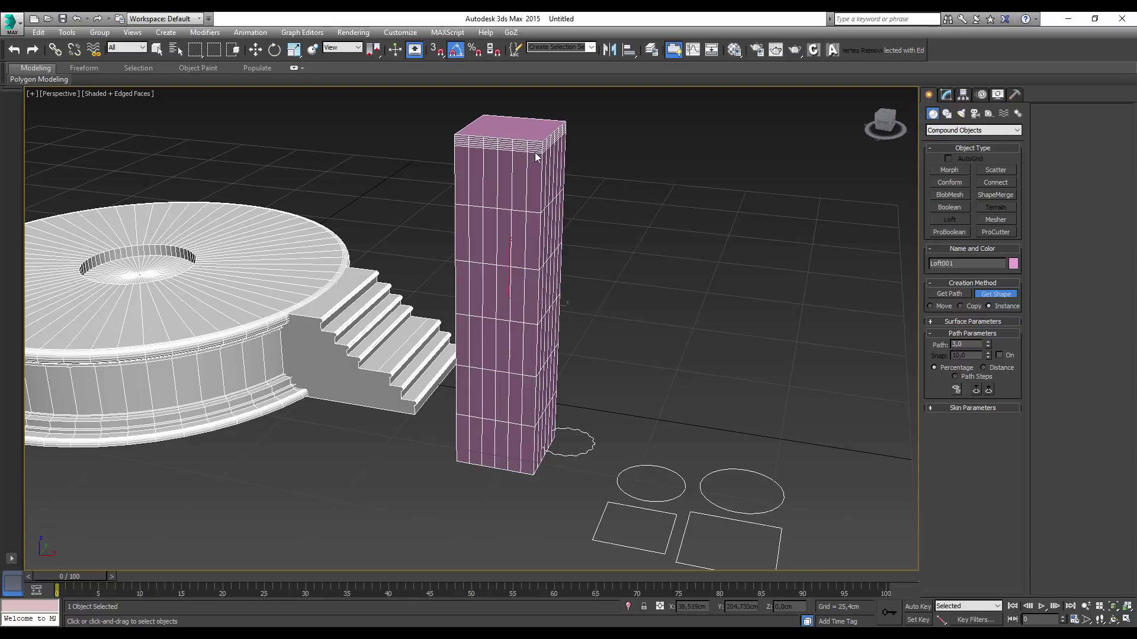
pyautogui.doubleClick(976, 345)
pyautogui.write('5')
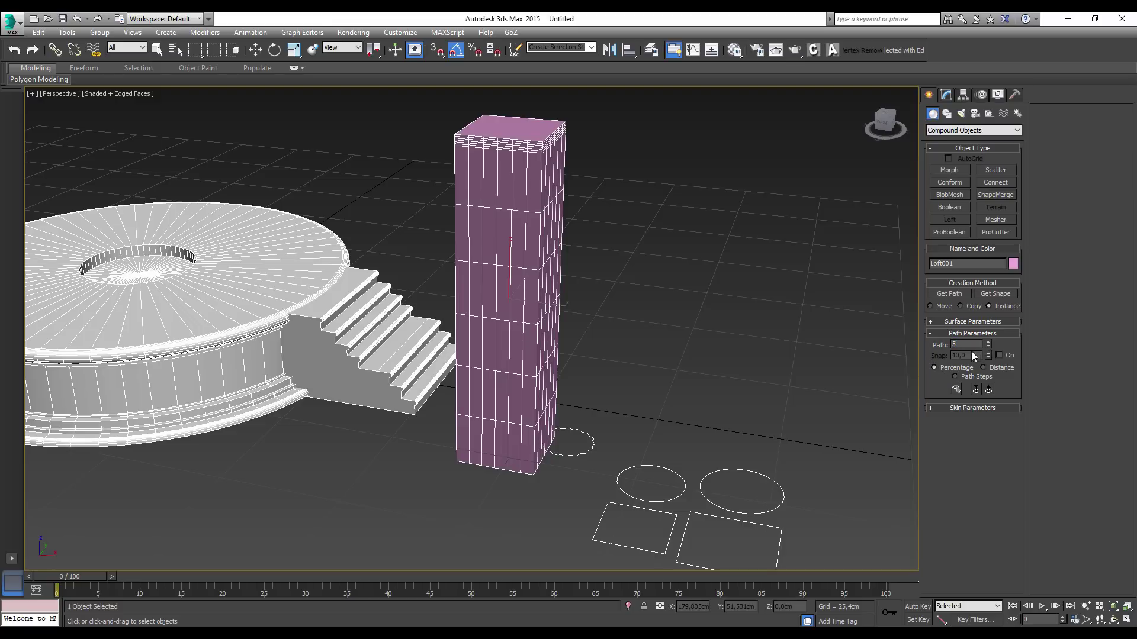
# Pick the larger rectangle as the column's wide square cap section
pyautogui.click(673, 509)
pyautogui.moveTo(611, 339)
pyautogui.keyDown('alt'); pyautogui.mouseDown(button='middle')
pyautogui.moveTo(533, 155)
pyautogui.moveTo(567, 180)
pyautogui.mouseUp(button='middle'); pyautogui.keyUp('alt')
pyautogui.scroll(-3, 533, 155)
pyautogui.scroll(6, 551, 87)
pyautogui.scroll(2, 538, 183)
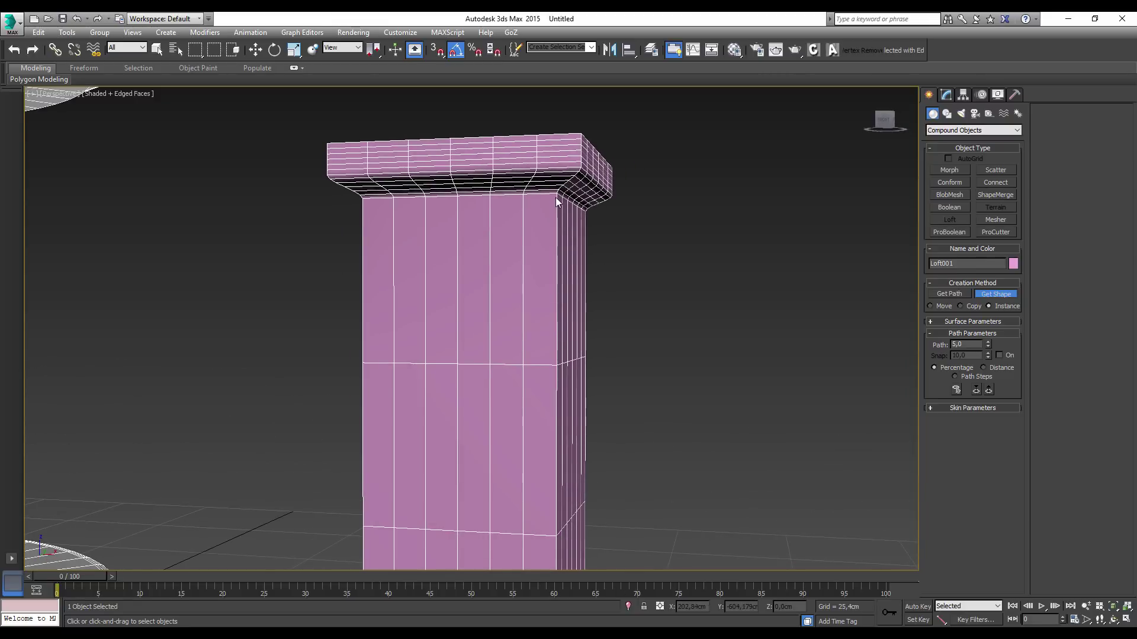
pyautogui.scroll(-5, 566, 204)
pyautogui.moveTo(471, 280)
pyautogui.keyDown('alt'); pyautogui.mouseDown(button='middle')
pyautogui.moveTo(600, 219)
pyautogui.moveTo(679, 213)
pyautogui.moveTo(528, 240)
pyautogui.moveTo(547, 247)
pyautogui.moveTo(534, 240)
pyautogui.moveTo(556, 209)
pyautogui.moveTo(568, 228)
pyautogui.moveTo(564, 165)
pyautogui.moveTo(565, 184)
pyautogui.mouseUp(button='middle'); pyautogui.keyUp('alt')
pyautogui.scroll(-3, 568, 228)
pyautogui.scroll(2, 564, 165)
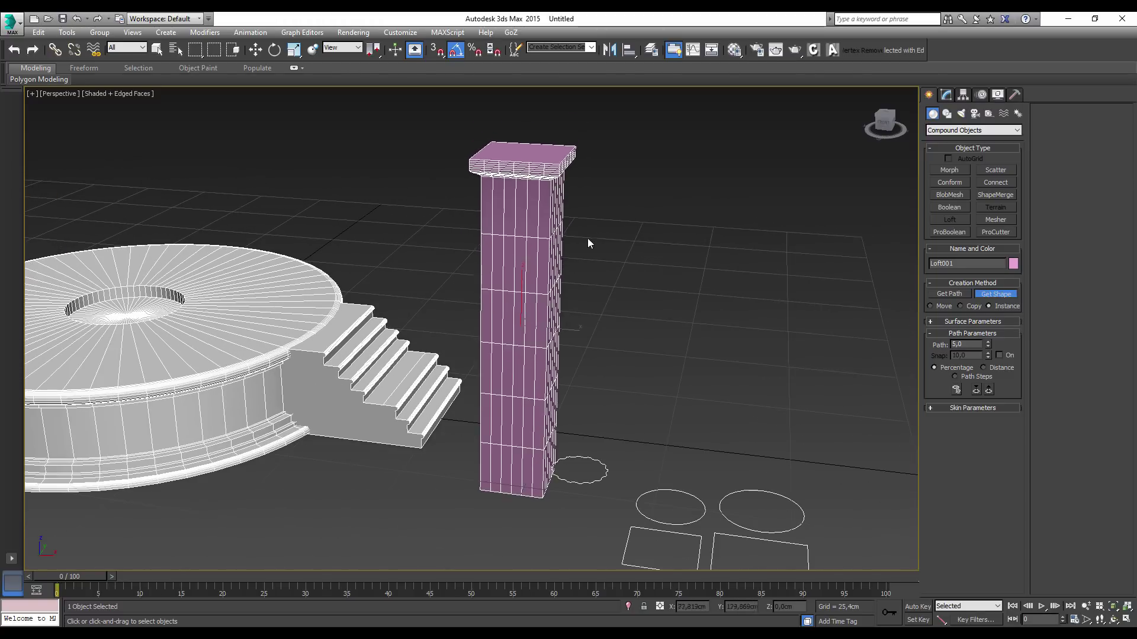
pyautogui.keyDown('alt'); pyautogui.moveTo(587, 238); pyautogui.dragTo(781, 315, button='middle'); pyautogui.keyUp('alt')
# Set the loft path to 8 and pick the circle to make the shaft round
pyautogui.click(964, 344)
pyautogui.write('8')
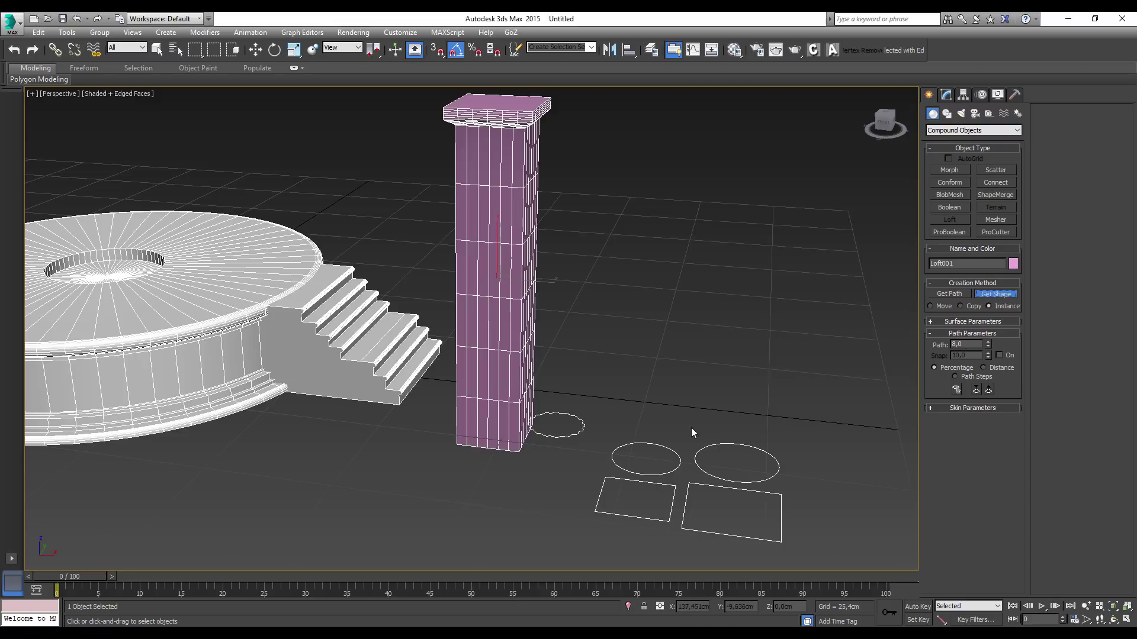
pyautogui.moveTo(694, 437)
pyautogui.keyDown('alt'); pyautogui.mouseDown(button='middle')
pyautogui.moveTo(685, 464)
pyautogui.moveTo(690, 446)
pyautogui.moveTo(743, 449)
pyautogui.mouseUp(button='middle'); pyautogui.keyUp('alt')
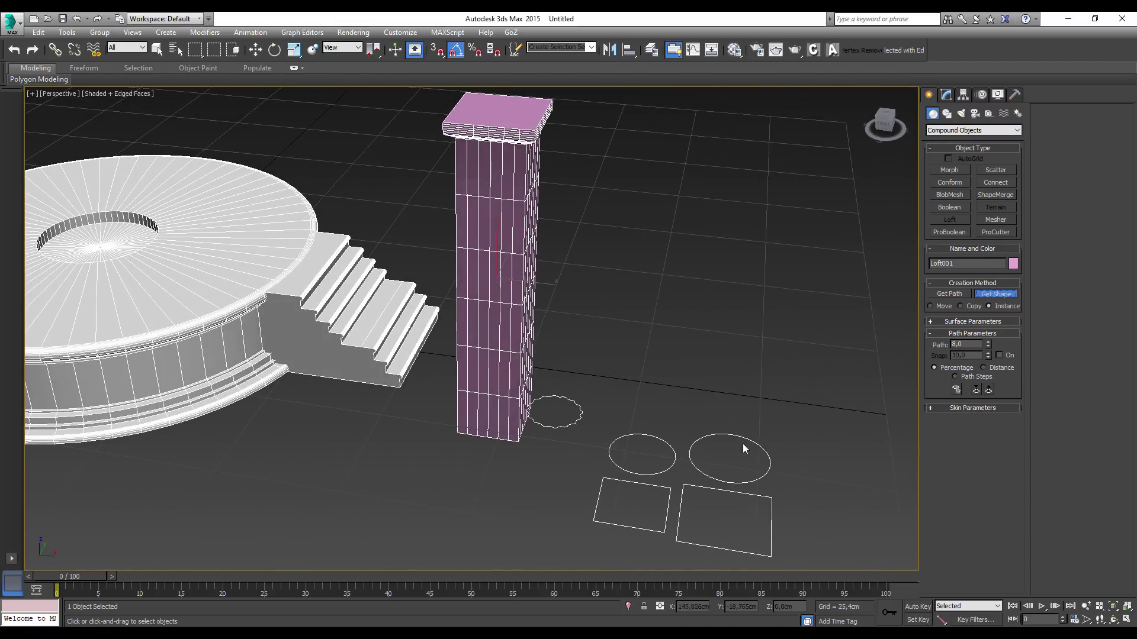
pyautogui.click(759, 445)
pyautogui.moveTo(694, 384)
pyautogui.keyDown('alt'); pyautogui.mouseDown(button='middle')
pyautogui.moveTo(592, 226)
pyautogui.moveTo(706, 237)
pyautogui.moveTo(581, 251)
pyautogui.moveTo(559, 215)
pyautogui.moveTo(578, 237)
pyautogui.mouseUp(button='middle'); pyautogui.keyUp('alt')
pyautogui.scroll(3, 528, 315)
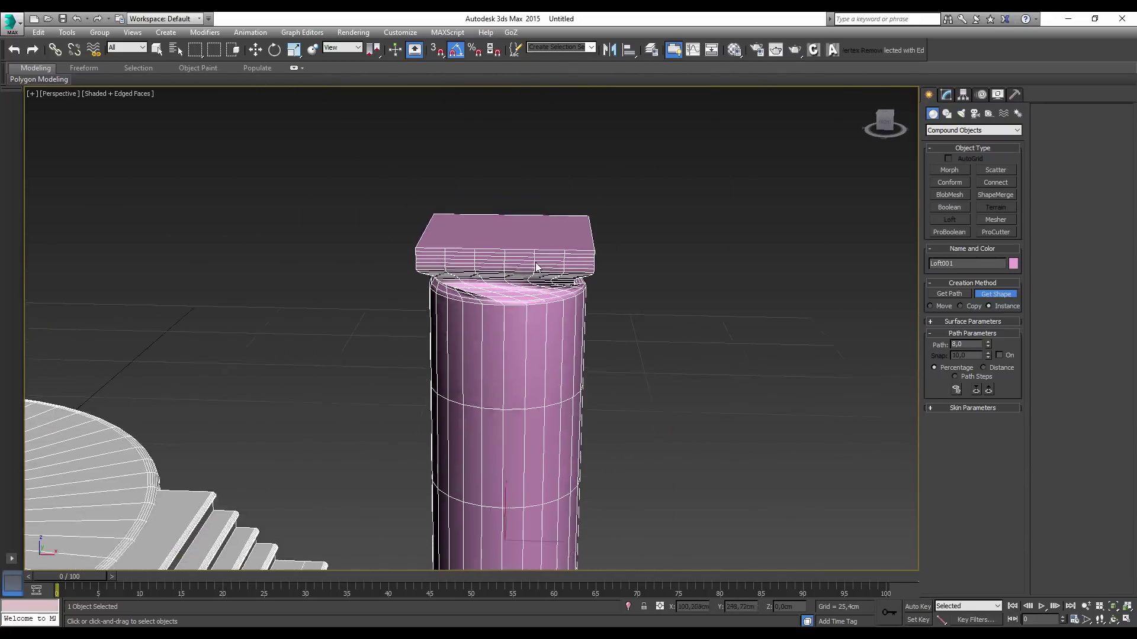
pyautogui.moveTo(528, 314)
pyautogui.keyDown('alt'); pyautogui.mouseDown(button='middle')
pyautogui.moveTo(528, 296)
pyautogui.moveTo(602, 291)
pyautogui.moveTo(532, 266)
pyautogui.mouseUp(button='middle'); pyautogui.keyUp('alt')
pyautogui.scroll(2, 527, 296)
pyautogui.scroll(2, 534, 271)
pyautogui.scroll(2, 578, 276)
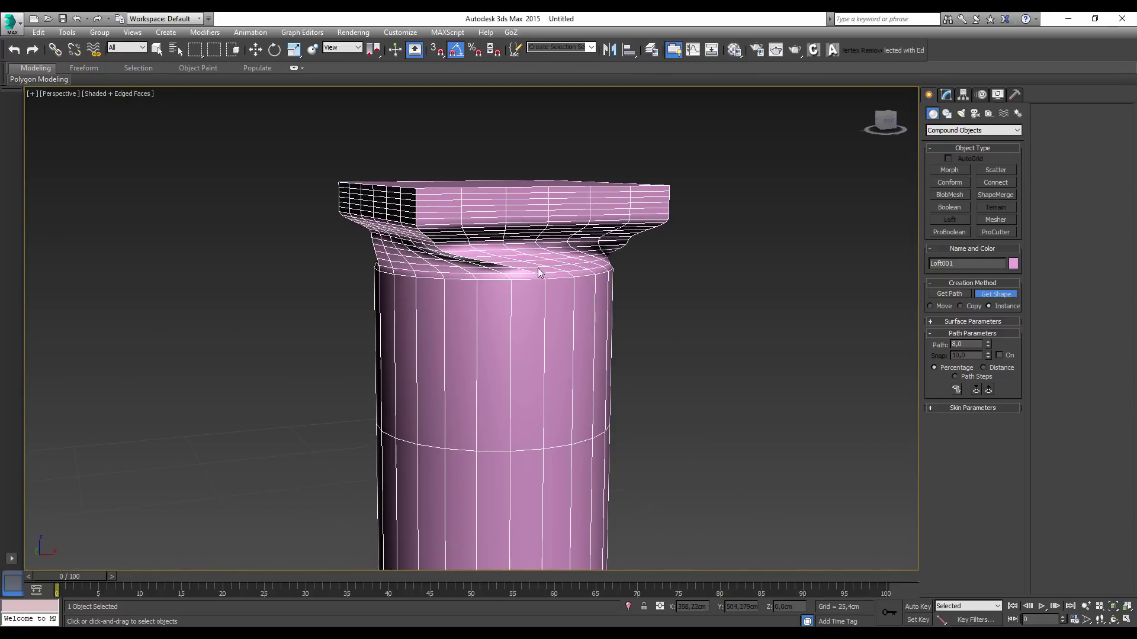
pyautogui.scroll(-3, 619, 380)
pyautogui.scroll(1, 620, 324)
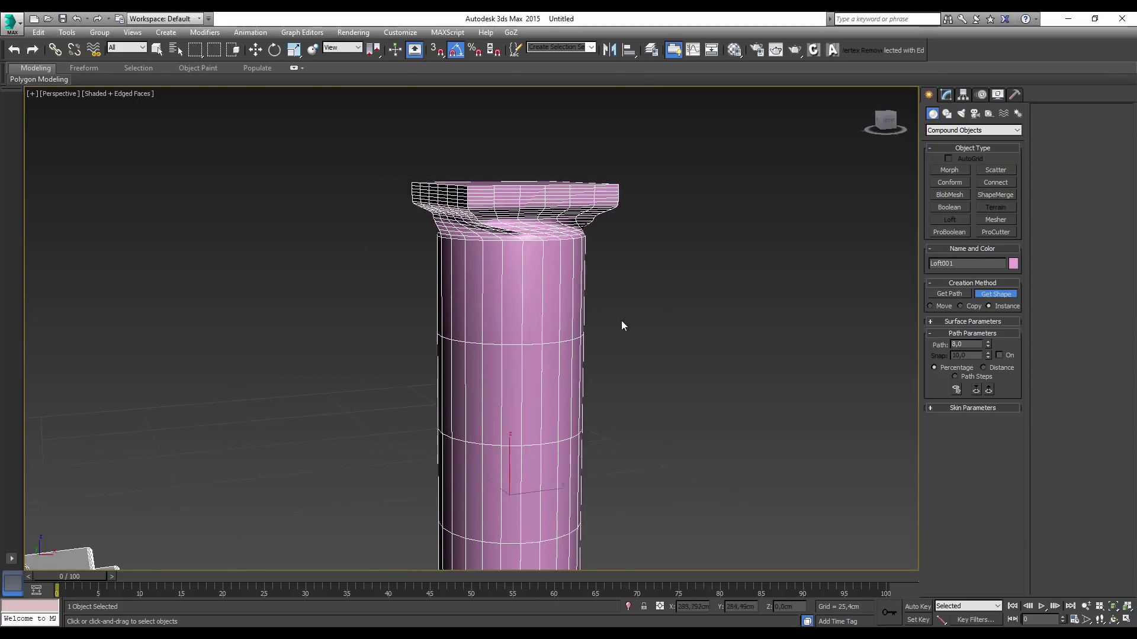
pyautogui.scroll(-3, 621, 325)
pyautogui.moveTo(578, 402); pyautogui.dragTo(584, 358, button='middle')
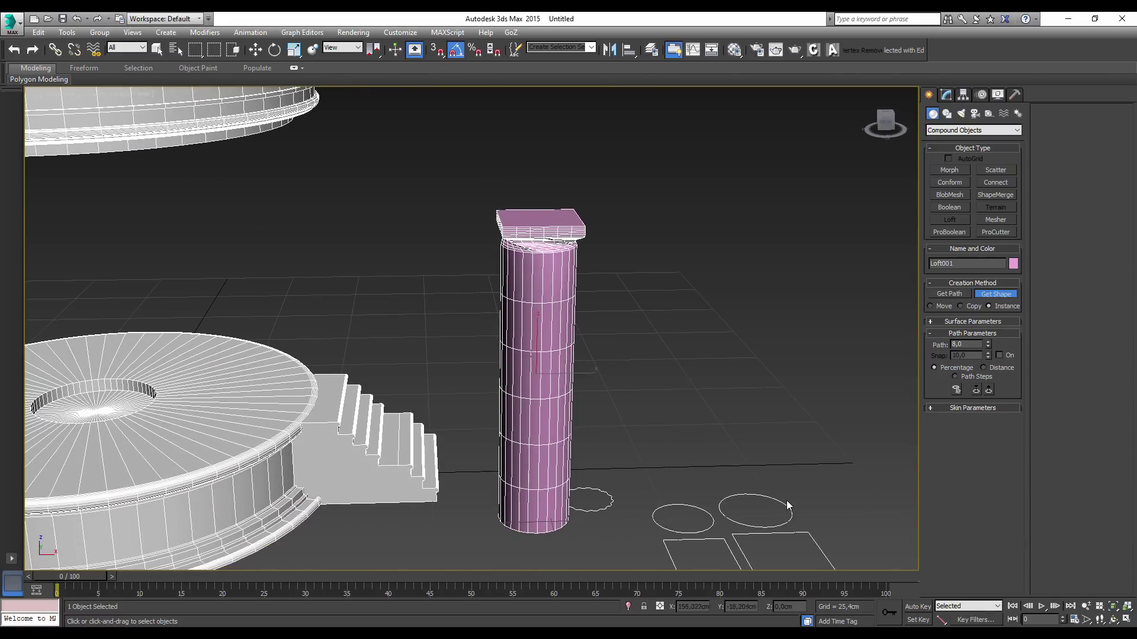
# Select the circle shape's spline at Spline sub-object level in the Modify panel
pyautogui.click(255, 50)
pyautogui.click(771, 499)
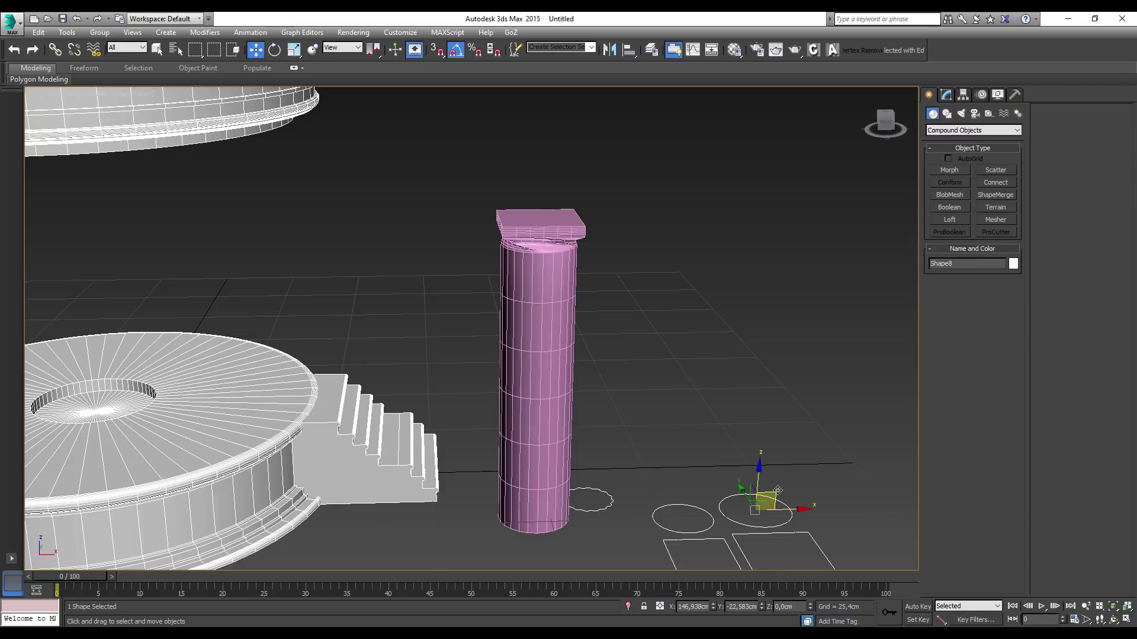
pyautogui.click(945, 95)
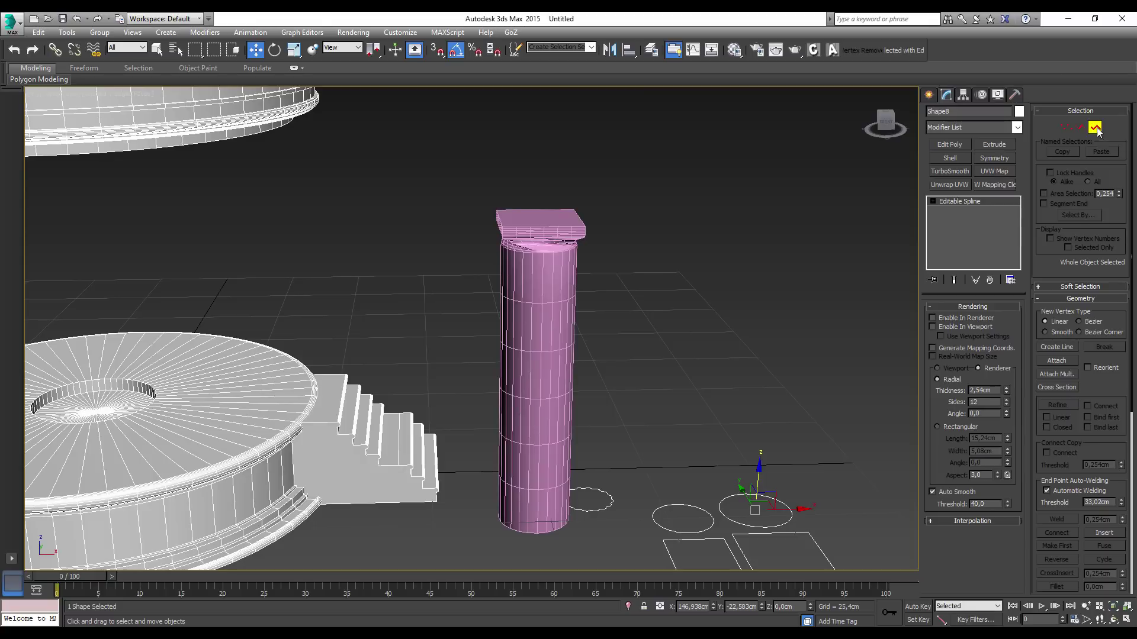
pyautogui.click(1095, 127)
pyautogui.click(777, 508)
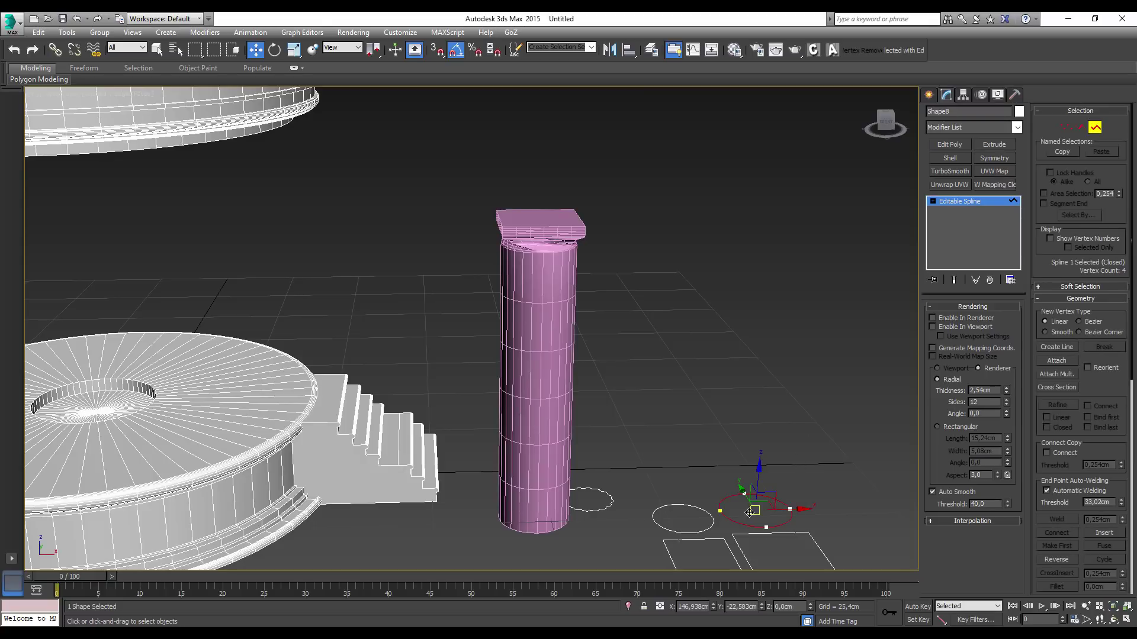
pyautogui.moveTo(776, 508); pyautogui.dragTo(711, 441, button='middle')
pyautogui.scroll(5, 665, 448)
pyautogui.scroll(-2, 651, 452)
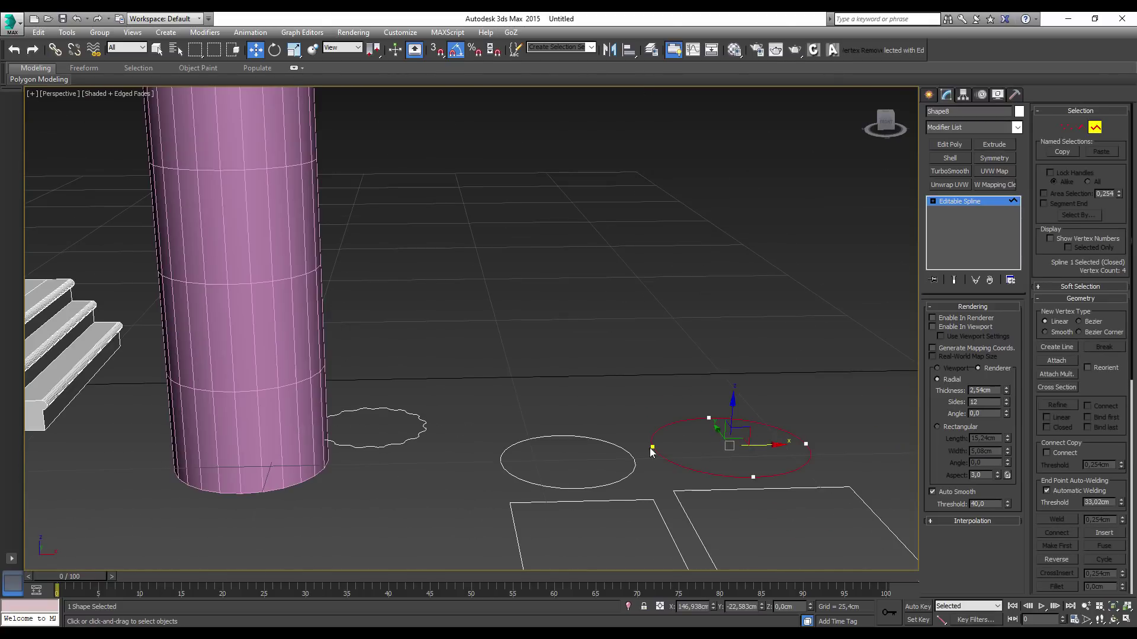
pyautogui.scroll(-4, 639, 480)
pyautogui.scroll(-3, 619, 524)
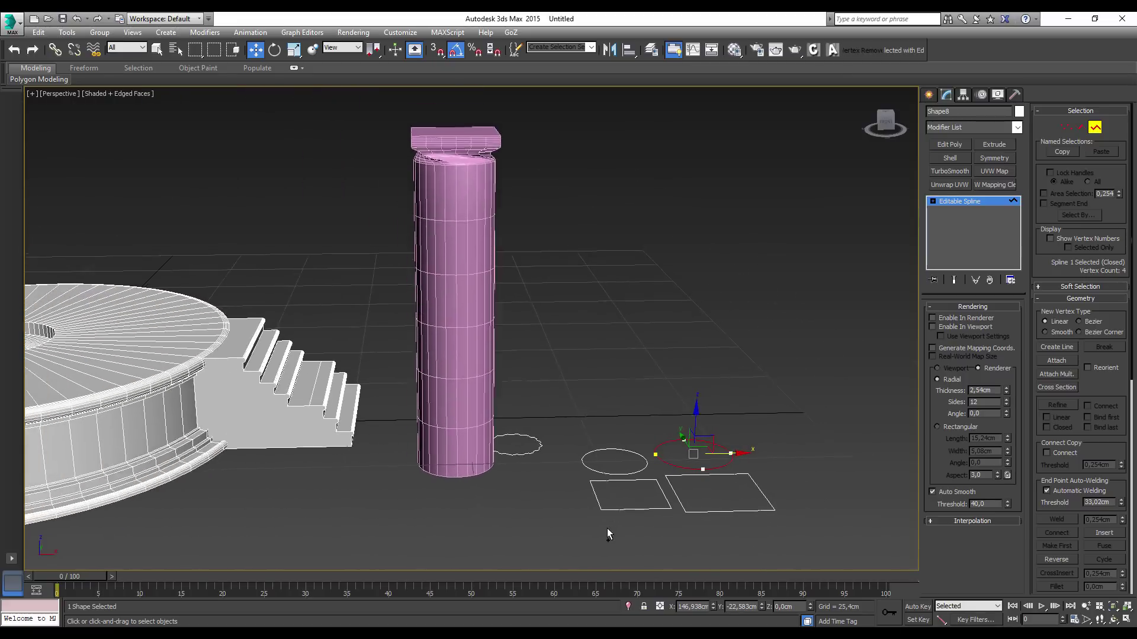
pyautogui.scroll(-2, 610, 533)
pyautogui.moveTo(680, 423)
pyautogui.mouseDown(button='middle')
pyautogui.moveTo(701, 473)
pyautogui.moveTo(735, 507)
pyautogui.mouseUp(button='middle')
pyautogui.scroll(2, 704, 476)
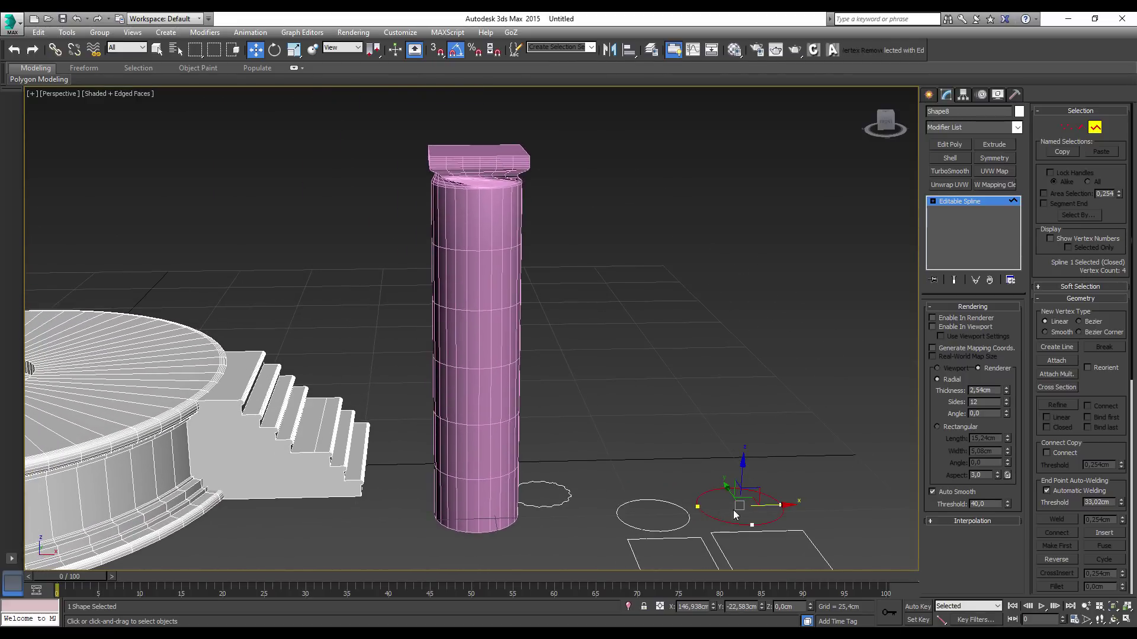
# Rotate the circle spline about 45° around Z to remove the shaft-to-cap twist
pyautogui.click(275, 49)
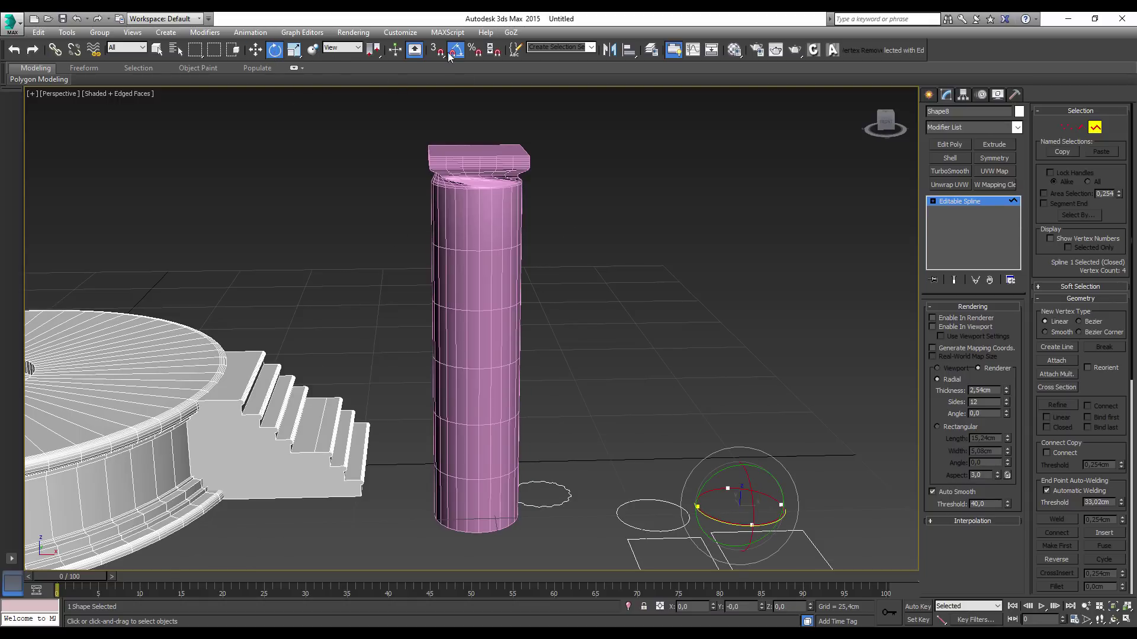
pyautogui.keyDown('alt'); pyautogui.moveTo(696, 460); pyautogui.dragTo(705, 462, button='middle'); pyautogui.keyUp('alt')
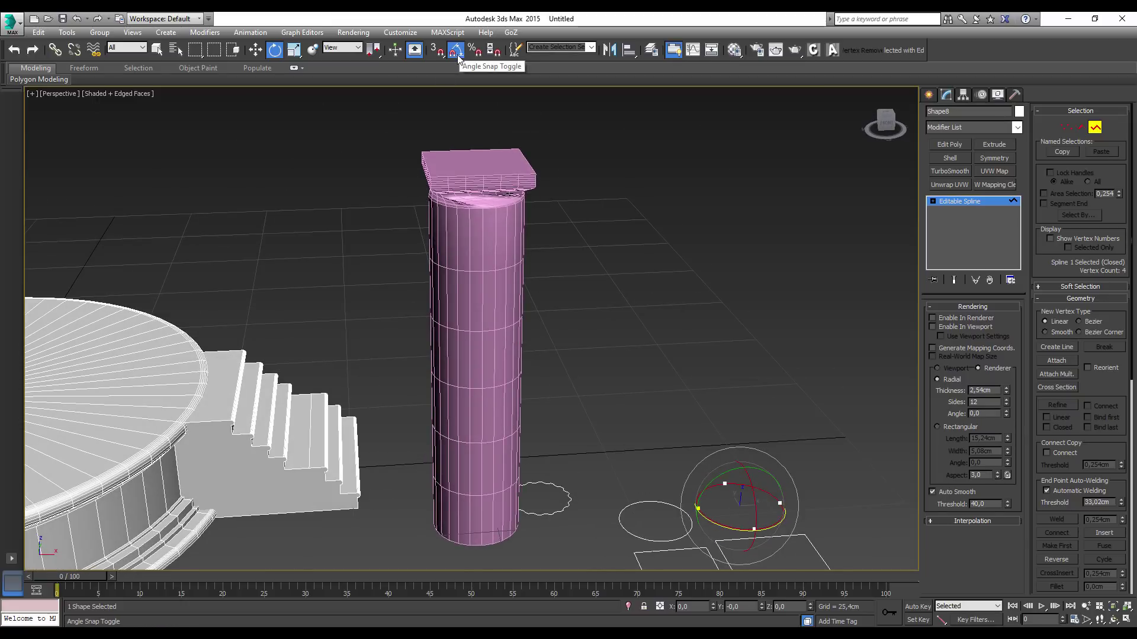
pyautogui.moveTo(714, 525); pyautogui.dragTo(764, 540)
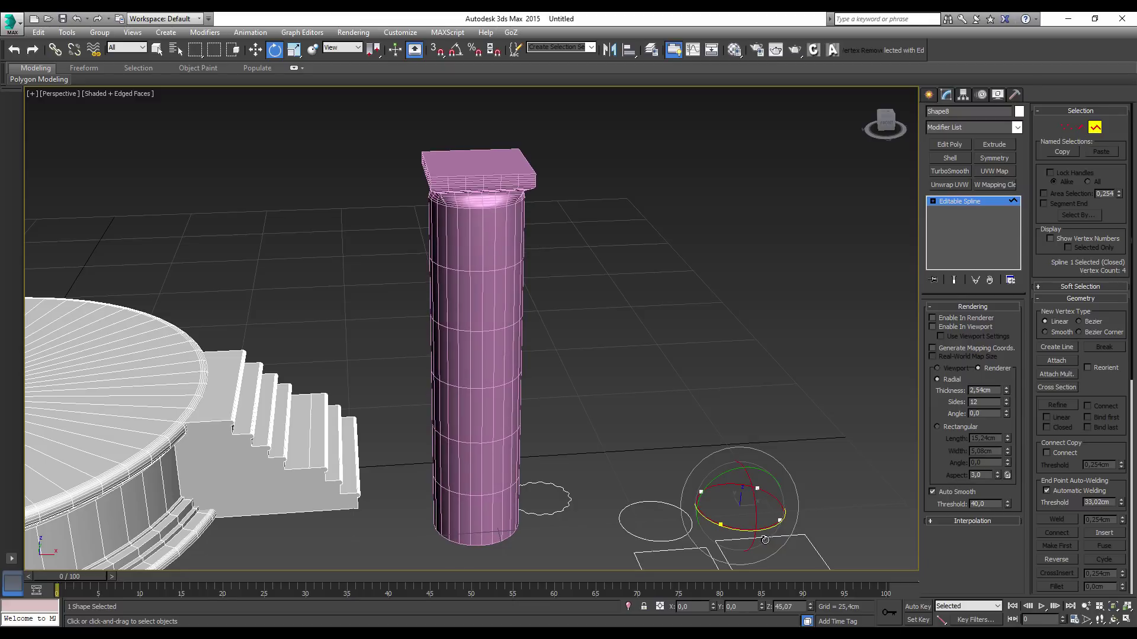
pyautogui.moveTo(765, 540); pyautogui.dragTo(765, 540)
pyautogui.keyDown('alt'); pyautogui.moveTo(765, 540); pyautogui.dragTo(531, 336, button='middle'); pyautogui.keyUp('alt')
pyautogui.scroll(3, 586, 363)
pyautogui.scroll(3, 590, 367)
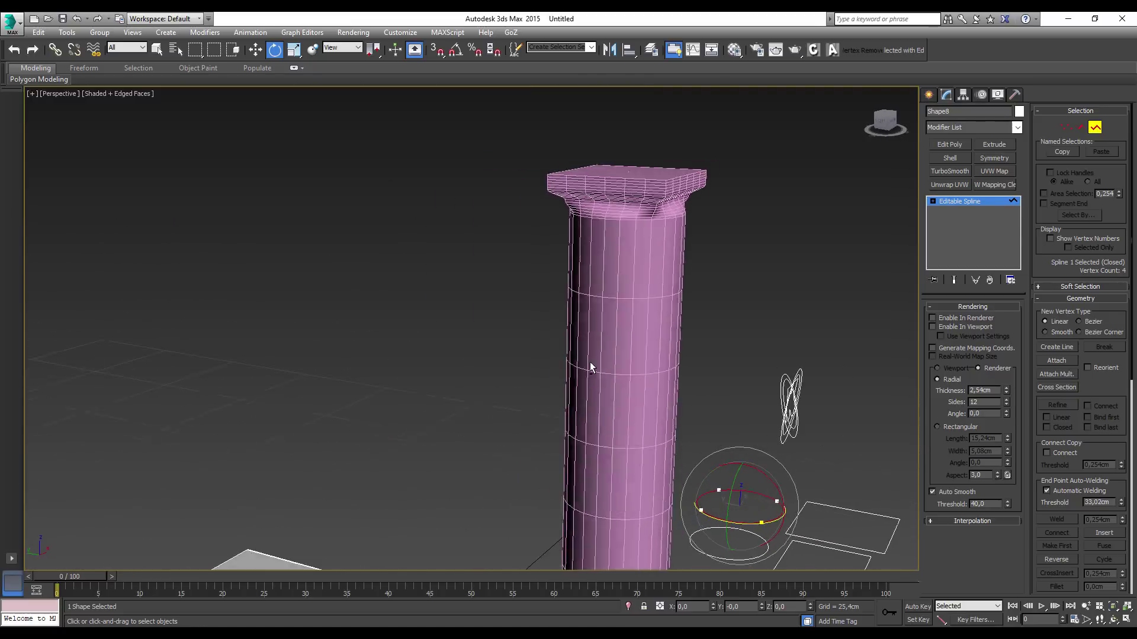
pyautogui.scroll(-5, 590, 367)
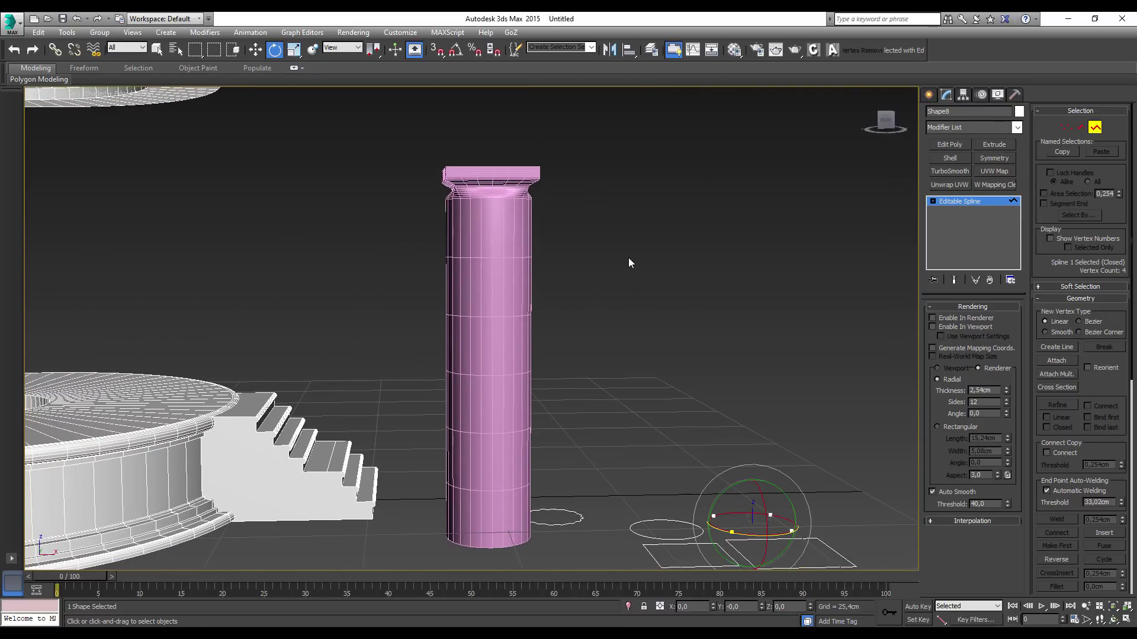
pyautogui.keyDown('alt'); pyautogui.moveTo(614, 335); pyautogui.dragTo(630, 311, button='middle'); pyautogui.keyUp('alt')
pyautogui.scroll(2, 625, 305)
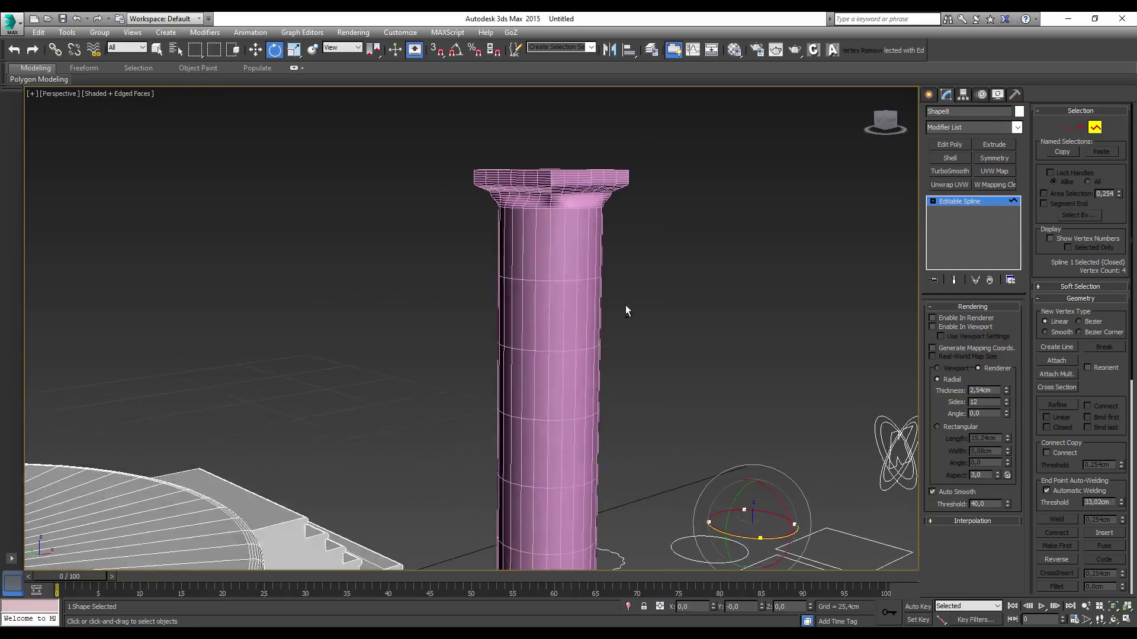
pyautogui.scroll(-3, 599, 300)
pyautogui.moveTo(601, 259)
pyautogui.keyDown('alt'); pyautogui.mouseDown(button='middle')
pyautogui.moveTo(690, 347)
pyautogui.moveTo(672, 398)
pyautogui.moveTo(687, 339)
pyautogui.moveTo(788, 349)
pyautogui.mouseUp(button='middle'); pyautogui.keyUp('alt')
# Leave spline sub-object editing and reselect only the loft column
pyautogui.press('1')
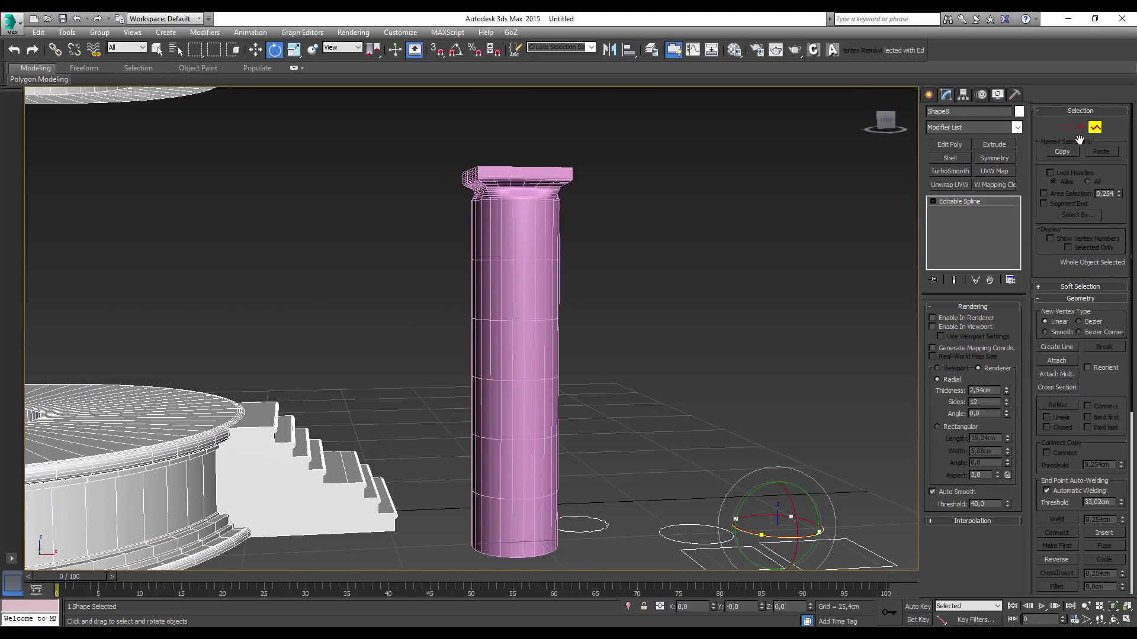
pyautogui.moveTo(595, 256); pyautogui.dragTo(553, 275)
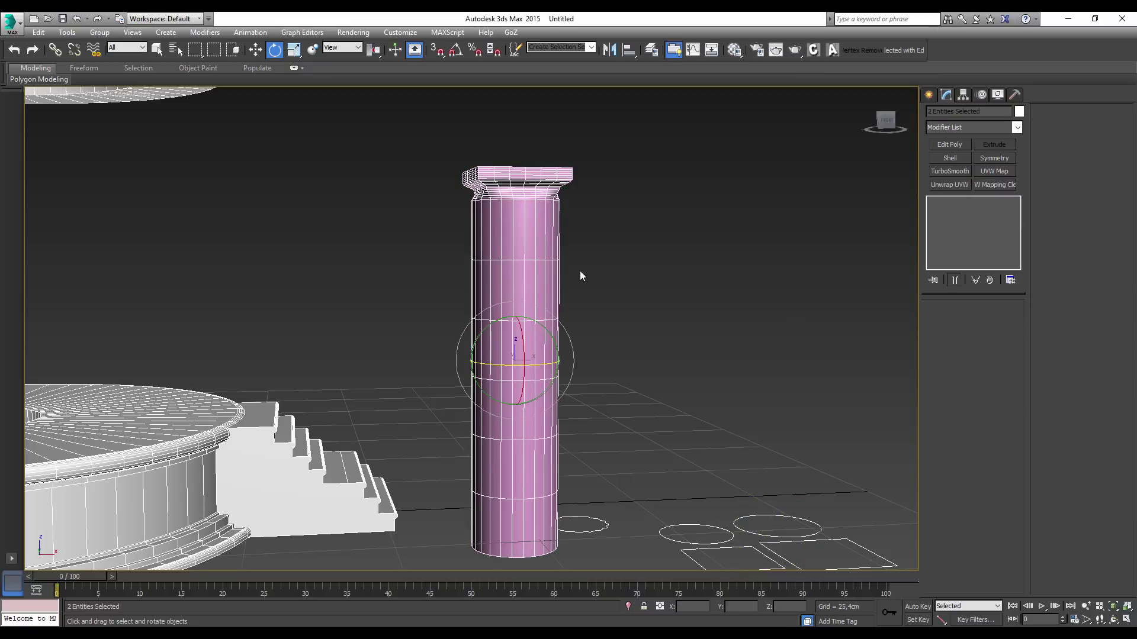
pyautogui.click(929, 95)
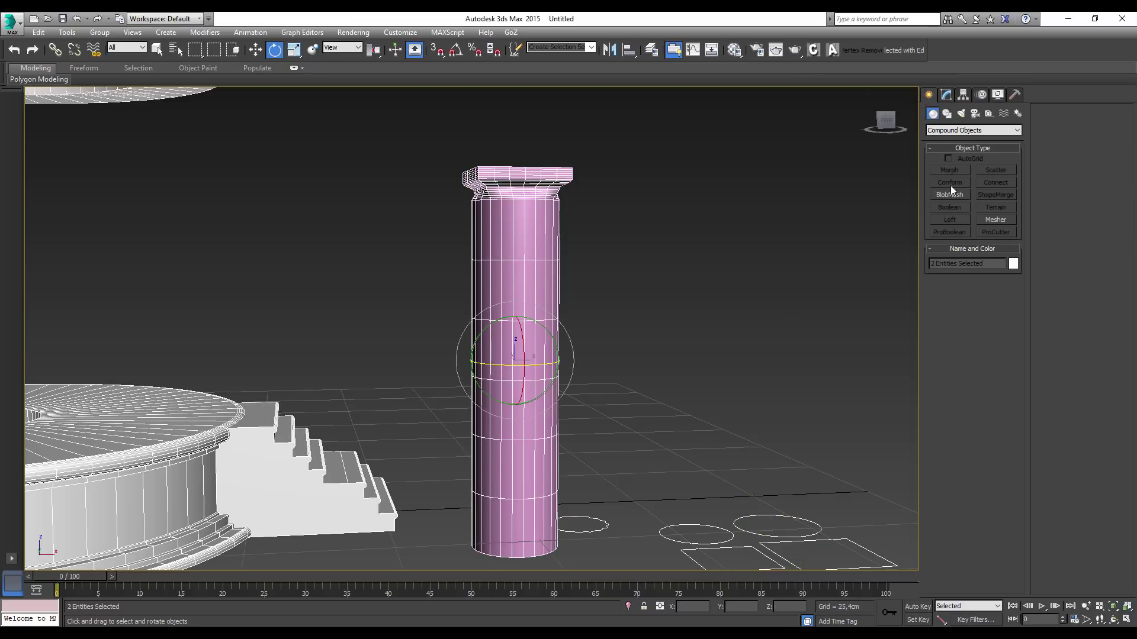
pyautogui.click(946, 96)
pyautogui.moveTo(697, 417)
pyautogui.keyDown('alt'); pyautogui.mouseDown(button='middle')
pyautogui.moveTo(681, 375)
pyautogui.moveTo(628, 439)
pyautogui.mouseUp(button='middle'); pyautogui.keyUp('alt')
pyautogui.click(255, 50)
pyautogui.click(527, 504)
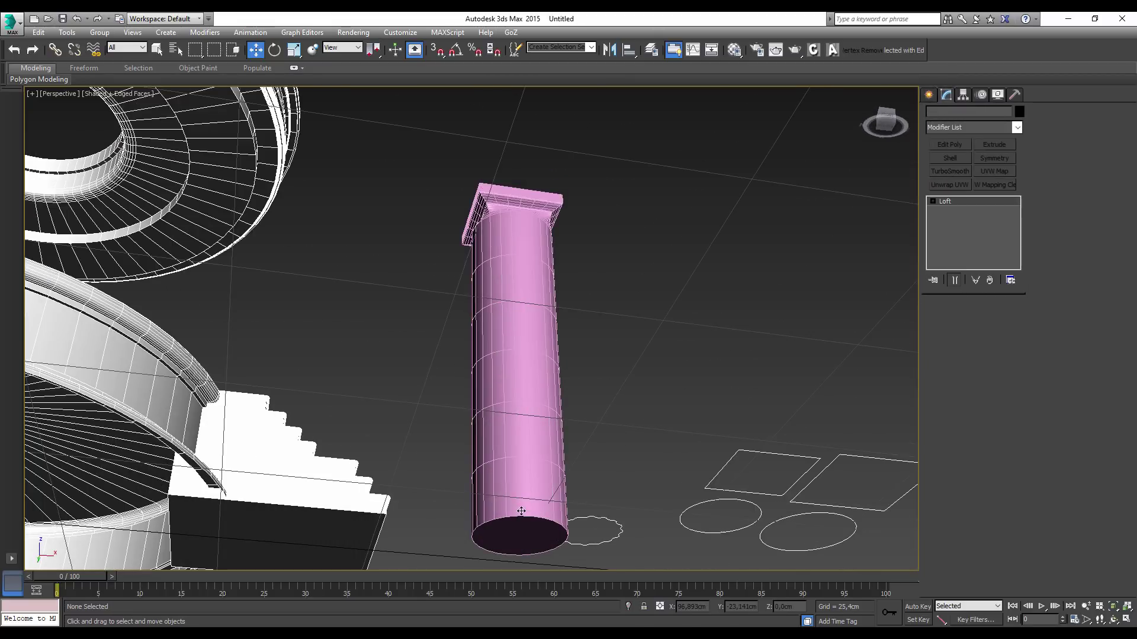
pyautogui.keyDown('alt'); pyautogui.moveTo(690, 299); pyautogui.dragTo(678, 329, button='middle'); pyautogui.keyUp('alt')
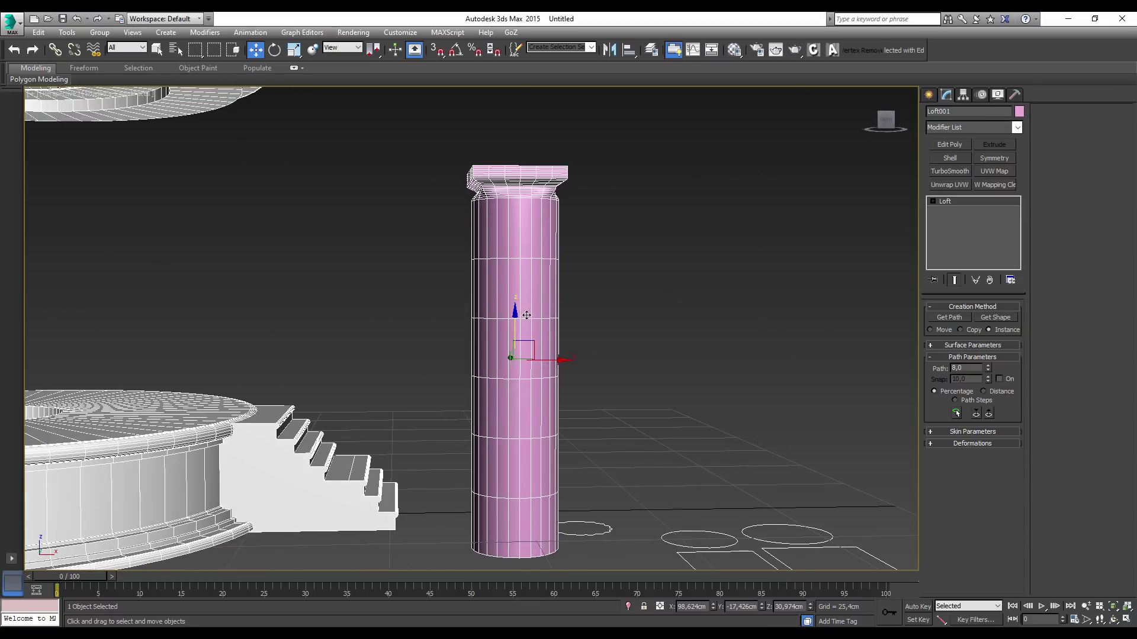
pyautogui.keyDown('alt'); pyautogui.moveTo(527, 315); pyautogui.dragTo(839, 332, button='middle'); pyautogui.keyUp('alt')
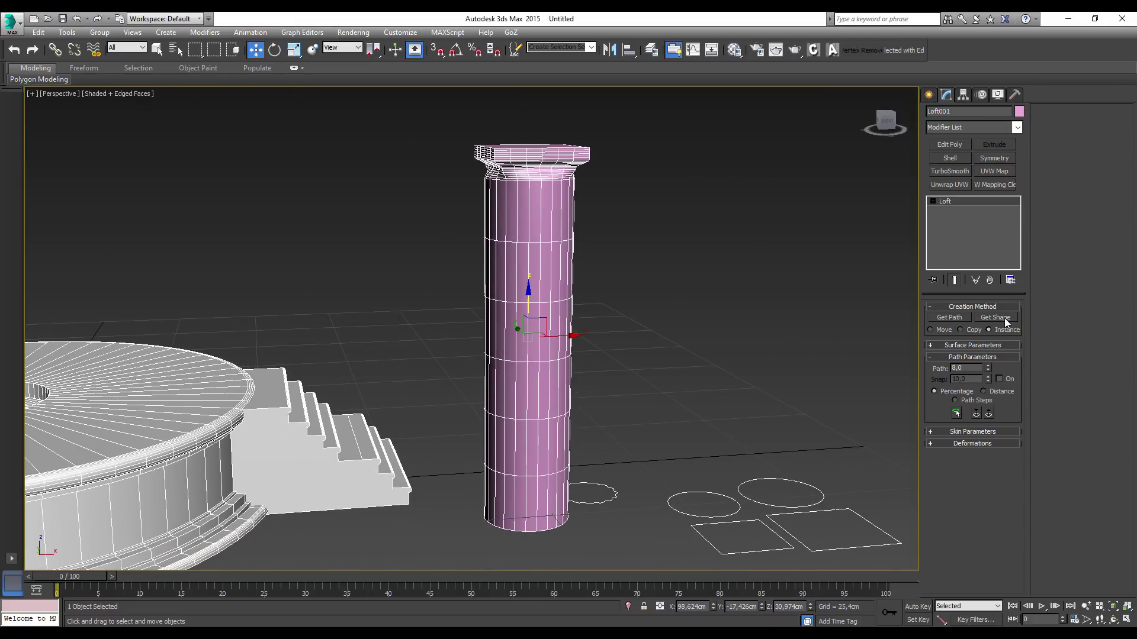
# Add the ellipse as a cross-section at 9% and move the loft path to 11
pyautogui.click(1004, 321)
pyautogui.press('Return')
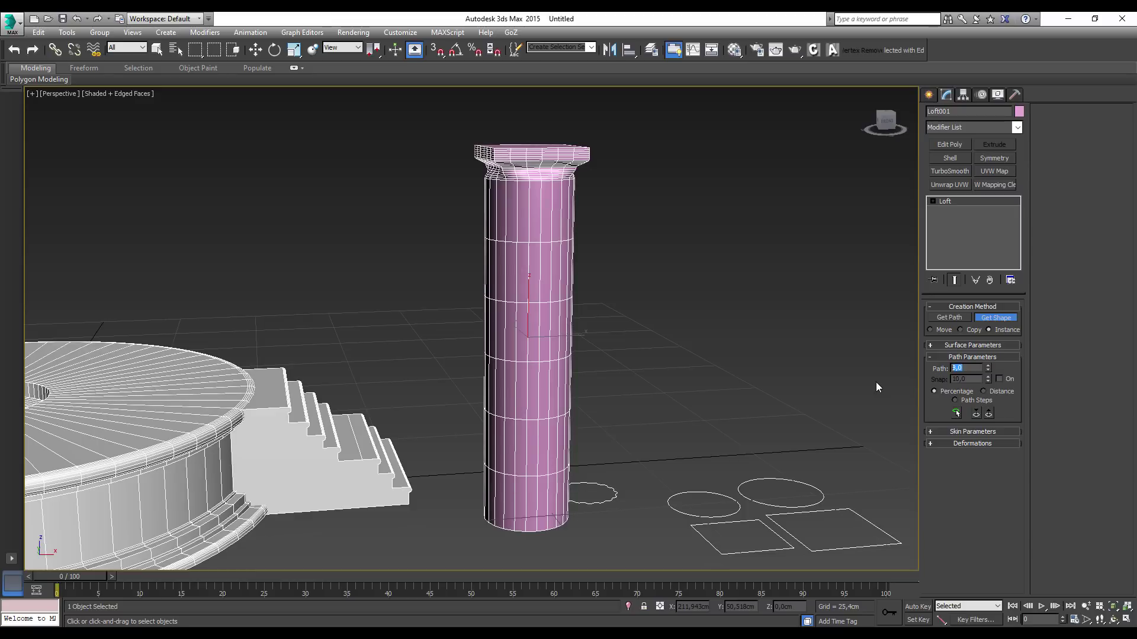
pyautogui.write('9')
pyautogui.click(812, 485)
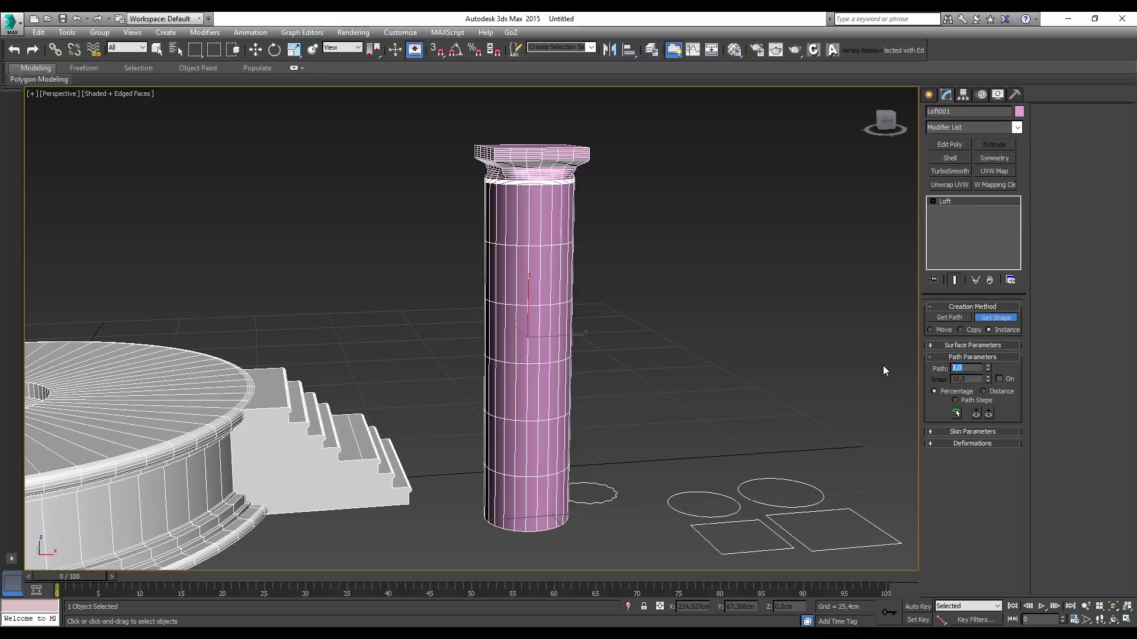
pyautogui.write('11')
pyautogui.press('Return')
pyautogui.moveTo(665, 417)
pyautogui.keyDown('alt'); pyautogui.mouseDown(button='middle')
pyautogui.moveTo(544, 233)
pyautogui.moveTo(417, 252)
pyautogui.moveTo(535, 241)
pyautogui.moveTo(565, 251)
pyautogui.mouseUp(button='middle'); pyautogui.keyUp('alt')
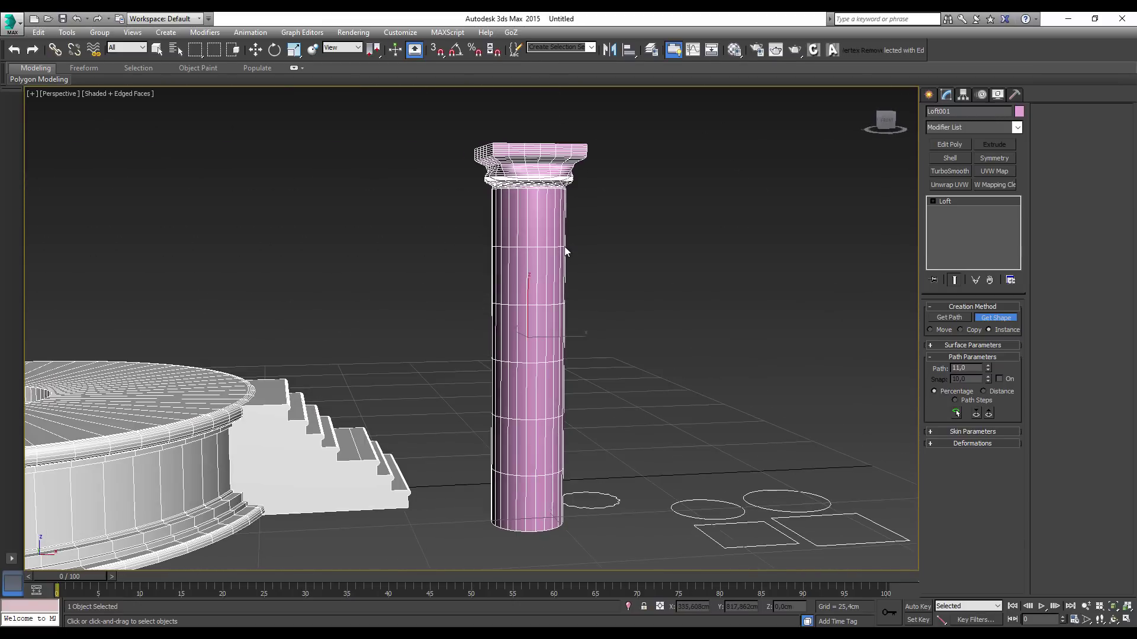
pyautogui.scroll(5, 565, 252)
pyautogui.scroll(2, 545, 210)
pyautogui.scroll(-3, 549, 160)
pyautogui.moveTo(484, 274)
pyautogui.mouseDown(button='middle')
pyautogui.moveTo(531, 290)
pyautogui.moveTo(548, 379)
pyautogui.moveTo(558, 282)
pyautogui.moveTo(549, 286)
pyautogui.mouseUp(button='middle')
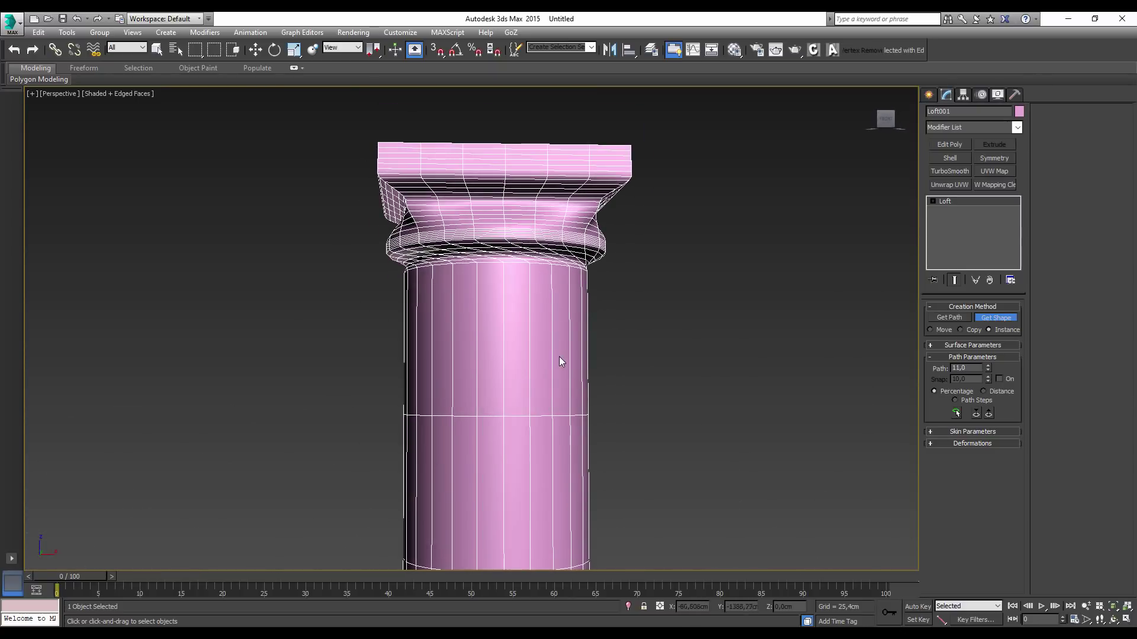
pyautogui.scroll(-3, 583, 357)
pyautogui.moveTo(563, 392)
pyautogui.keyDown('alt'); pyautogui.mouseDown(button='middle')
pyautogui.moveTo(577, 256)
pyautogui.moveTo(559, 319)
pyautogui.mouseUp(button='middle'); pyautogui.keyUp('alt')
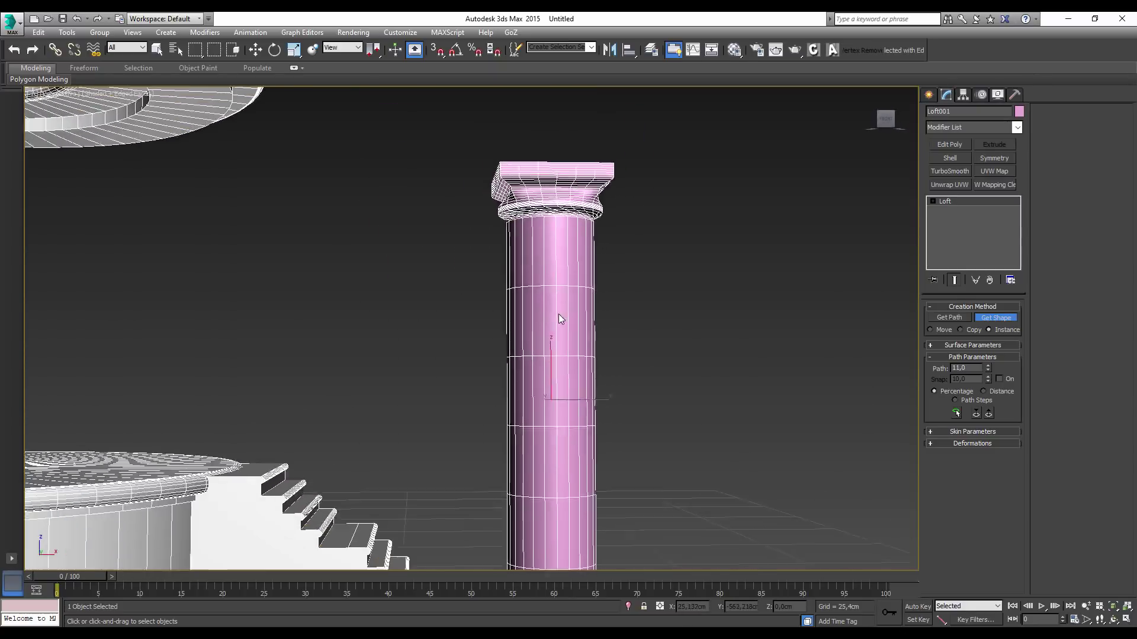
pyautogui.scroll(-3, 559, 318)
pyautogui.moveTo(690, 356)
pyautogui.keyDown('alt'); pyautogui.mouseDown(button='middle')
pyautogui.moveTo(627, 286)
pyautogui.moveTo(627, 301)
pyautogui.moveTo(760, 352)
pyautogui.mouseUp(button='middle'); pyautogui.keyUp('alt')
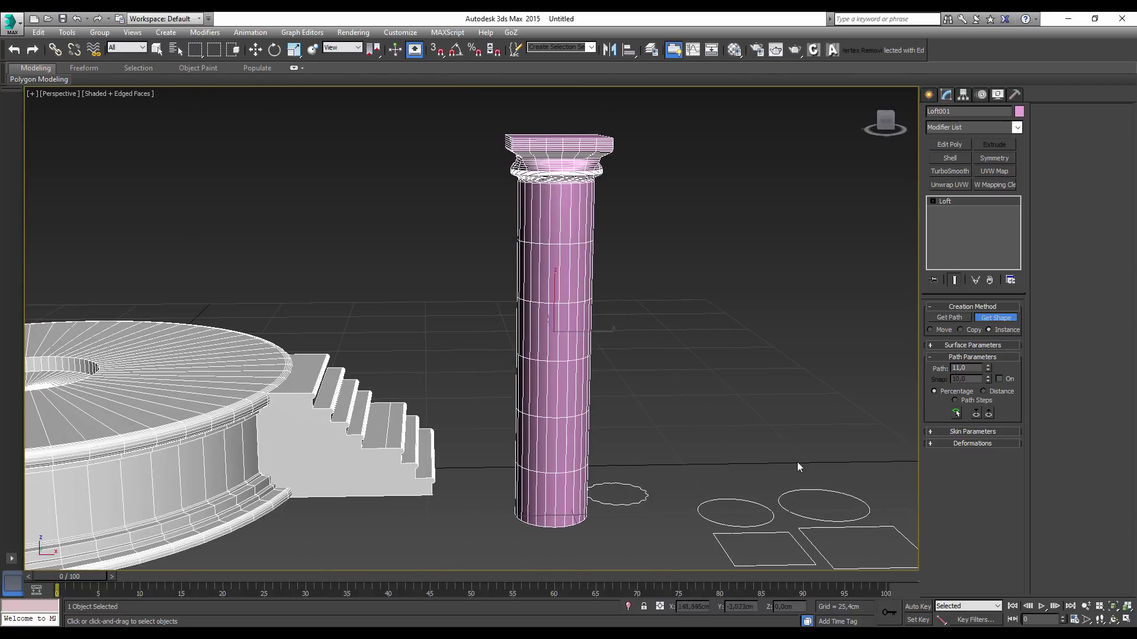
pyautogui.click(255, 51)
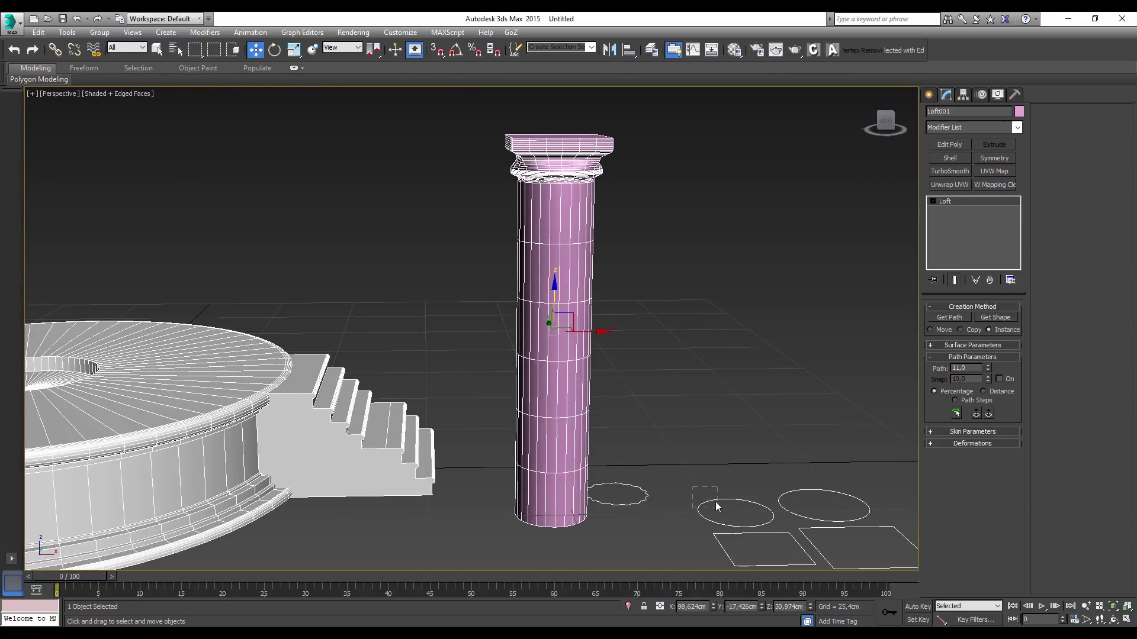
# Rotate the ellipse's spline 45 degrees about Z at Spline sub-object level
pyautogui.moveTo(692, 487); pyautogui.dragTo(715, 503)
pyautogui.click(1094, 127)
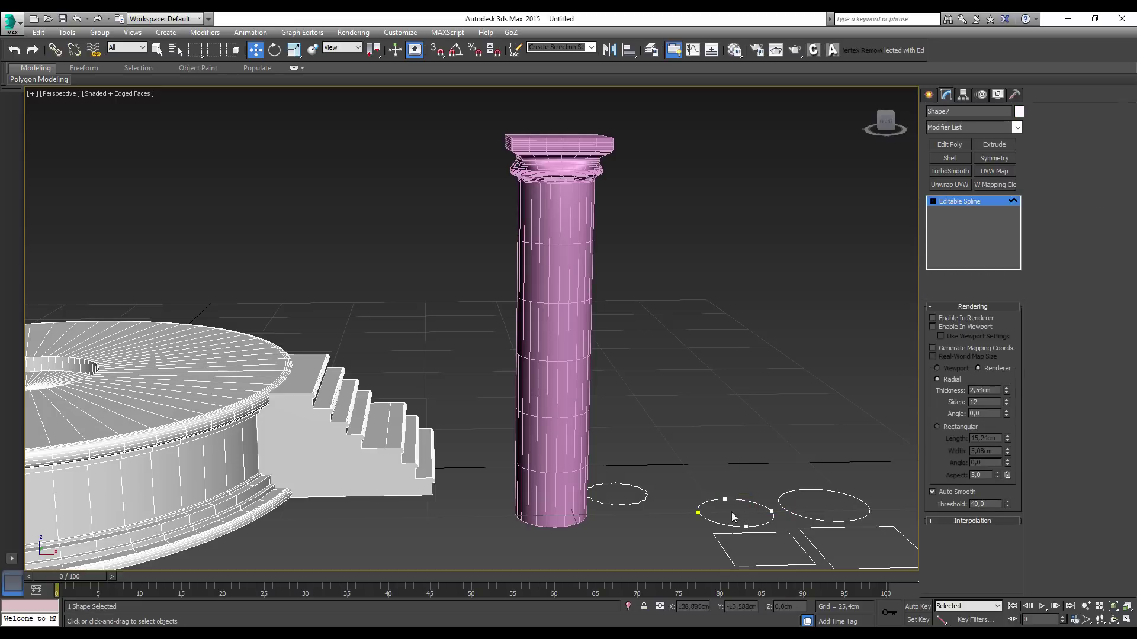
pyautogui.click(740, 525)
pyautogui.click(275, 50)
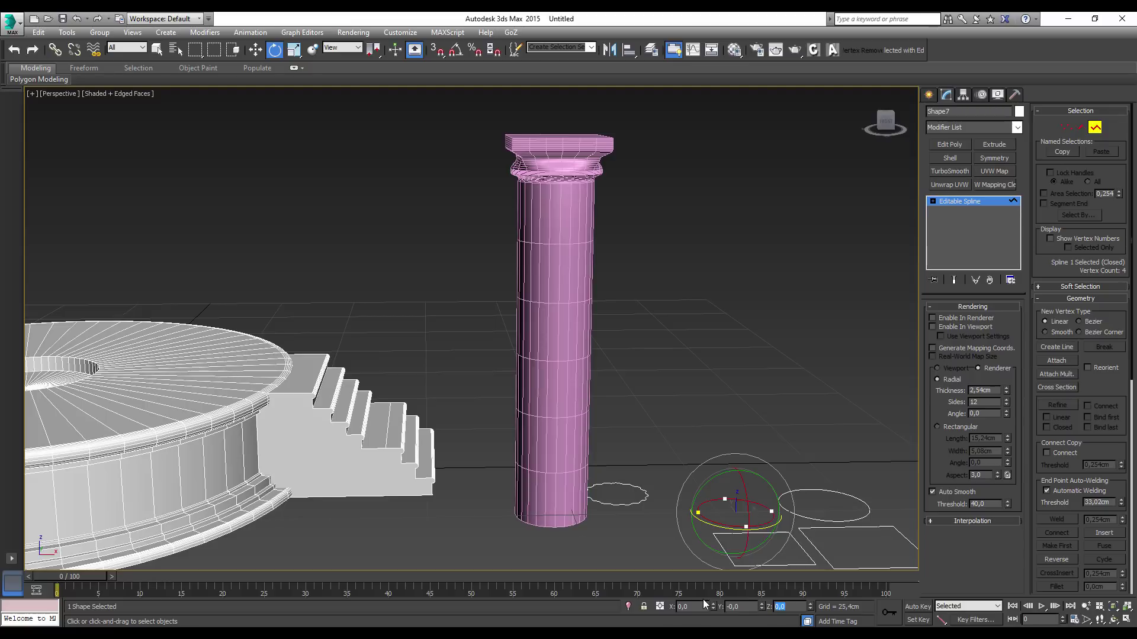
pyautogui.write('45')
pyautogui.press('Return')
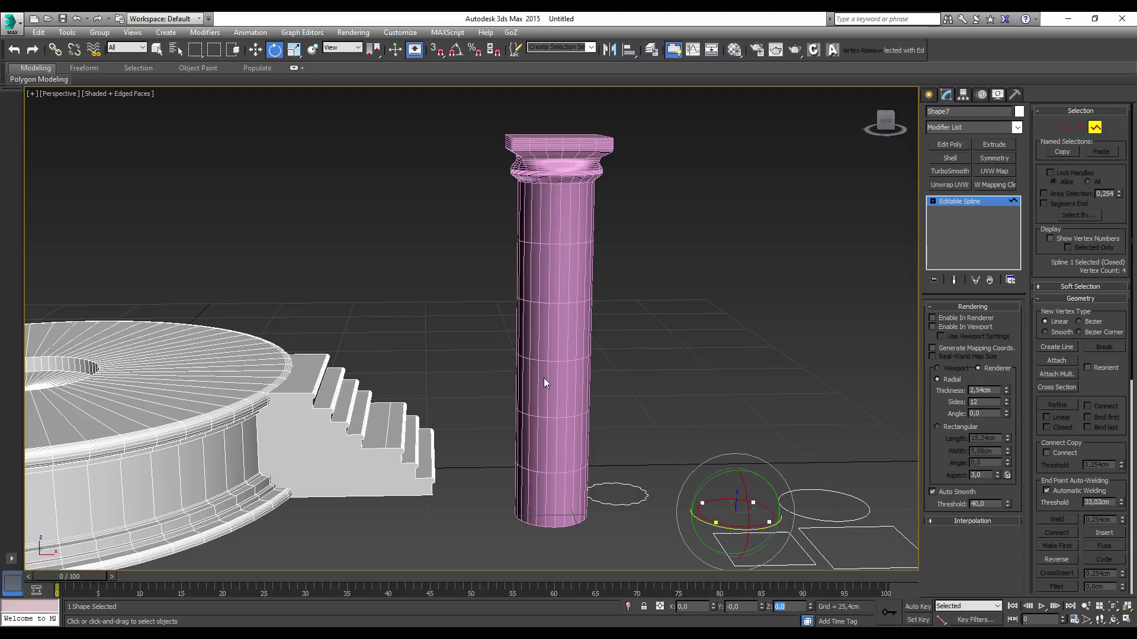
pyautogui.moveTo(574, 262)
pyautogui.keyDown('alt'); pyautogui.mouseDown(button='middle')
pyautogui.moveTo(667, 222)
pyautogui.moveTo(616, 266)
pyautogui.moveTo(633, 279)
pyautogui.mouseUp(button='middle'); pyautogui.keyUp('alt')
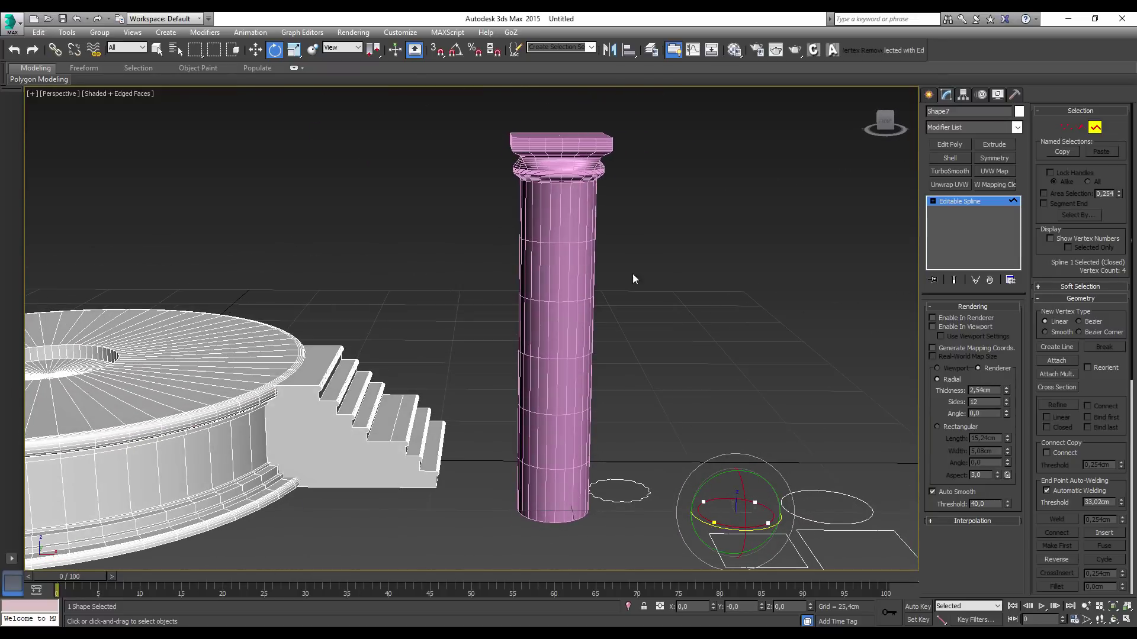
# Exit spline editing, deselect the ellipse and select the lofted column
pyautogui.click(1095, 128)
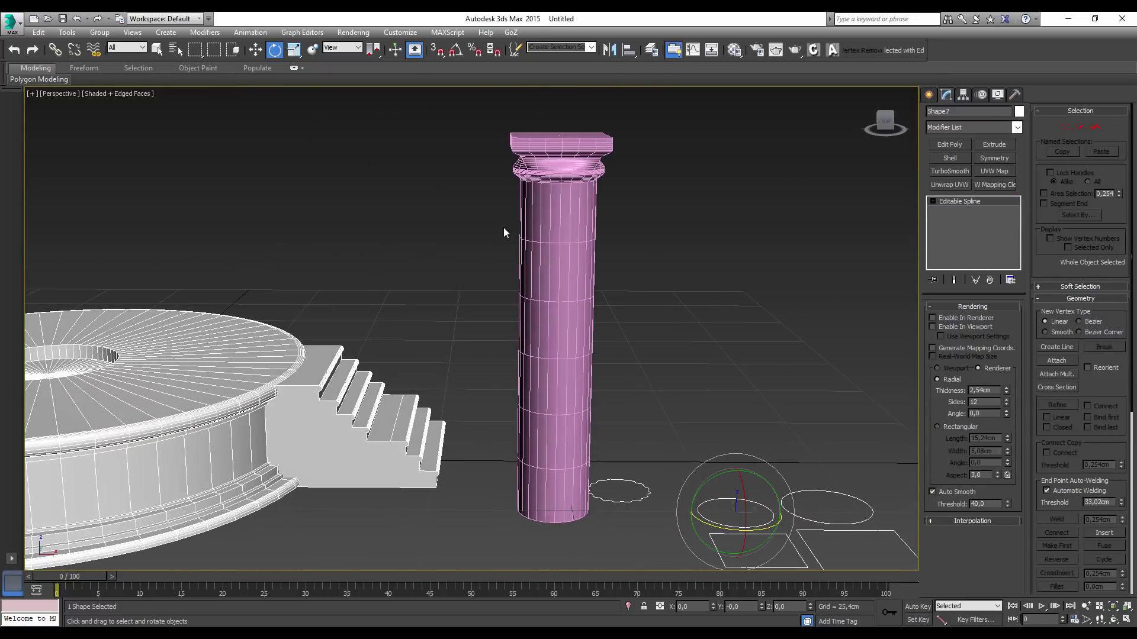
pyautogui.moveTo(504, 232)
pyautogui.keyDown('alt'); pyautogui.mouseDown(button='middle')
pyautogui.moveTo(447, 266)
pyautogui.moveTo(492, 272)
pyautogui.mouseUp(button='middle'); pyautogui.keyUp('alt')
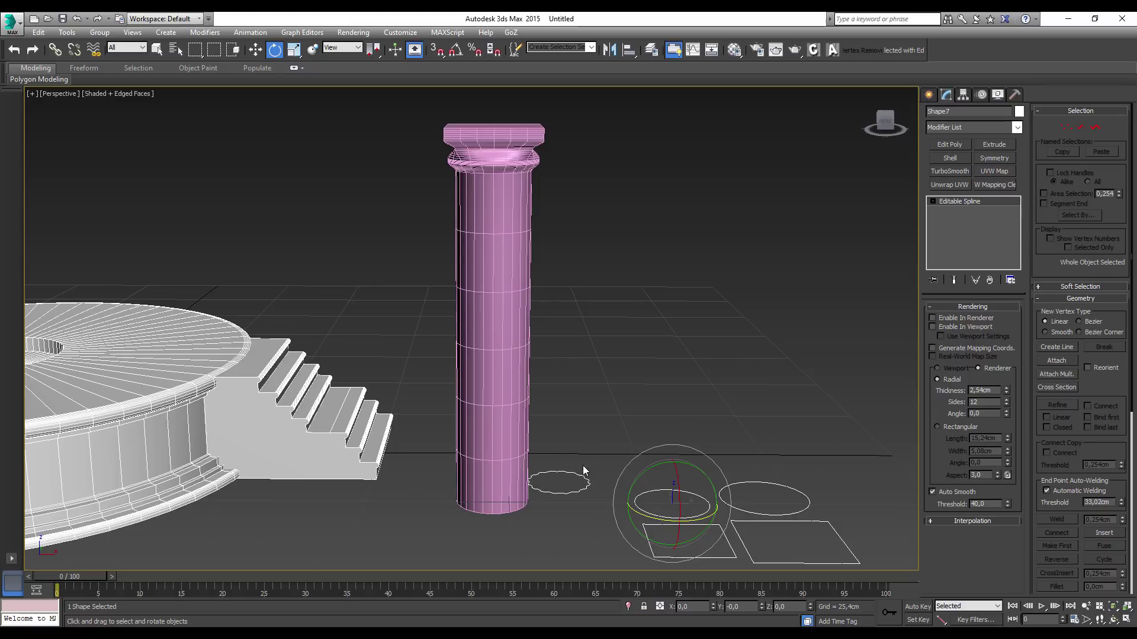
pyautogui.click(587, 457)
pyautogui.click(524, 284)
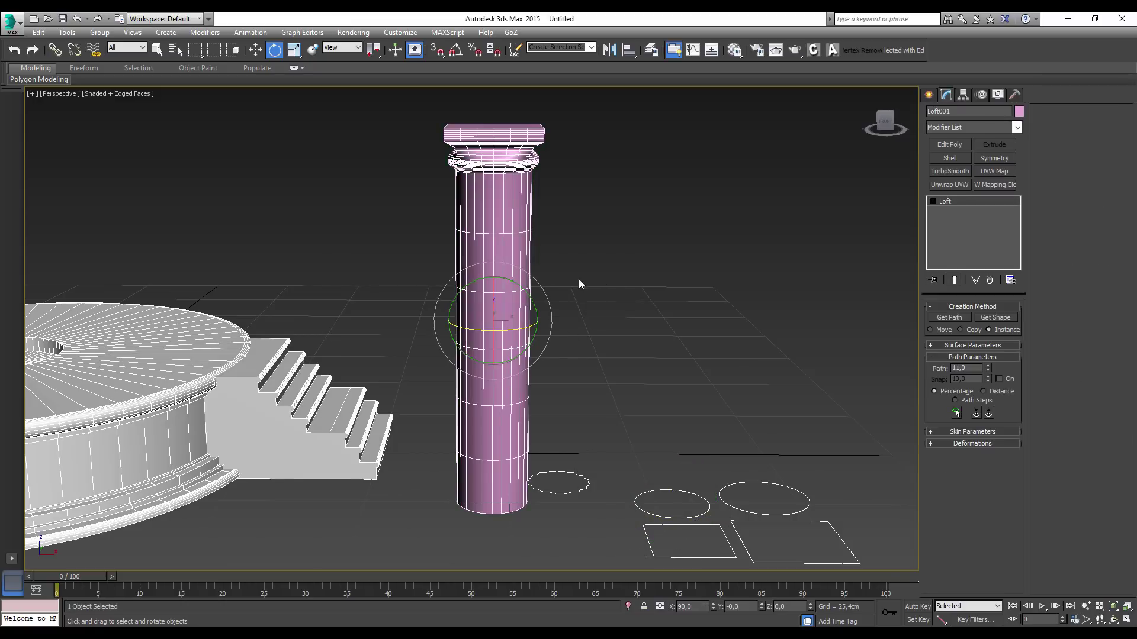
# Add the star shape as the fluted shaft cross-section at 13% along the loft path
pyautogui.moveTo(579, 282)
pyautogui.keyDown('alt'); pyautogui.mouseDown(button='middle')
pyautogui.moveTo(581, 293)
pyautogui.moveTo(620, 292)
pyautogui.moveTo(588, 299)
pyautogui.moveTo(580, 320)
pyautogui.moveTo(569, 309)
pyautogui.moveTo(599, 307)
pyautogui.mouseUp(button='middle'); pyautogui.keyUp('alt')
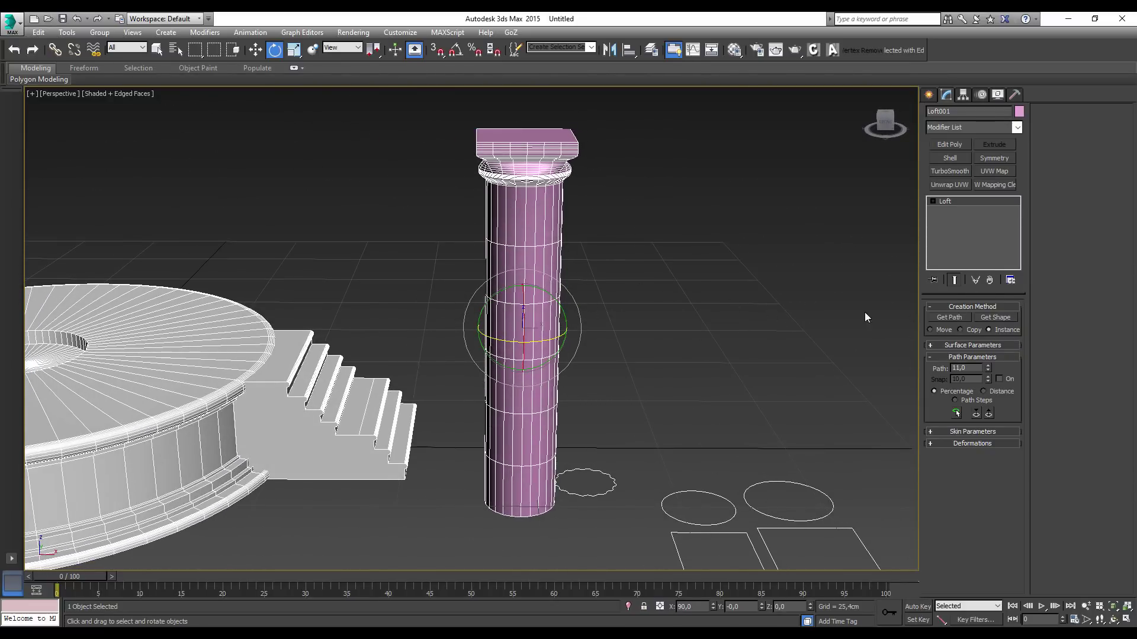
pyautogui.click(1005, 318)
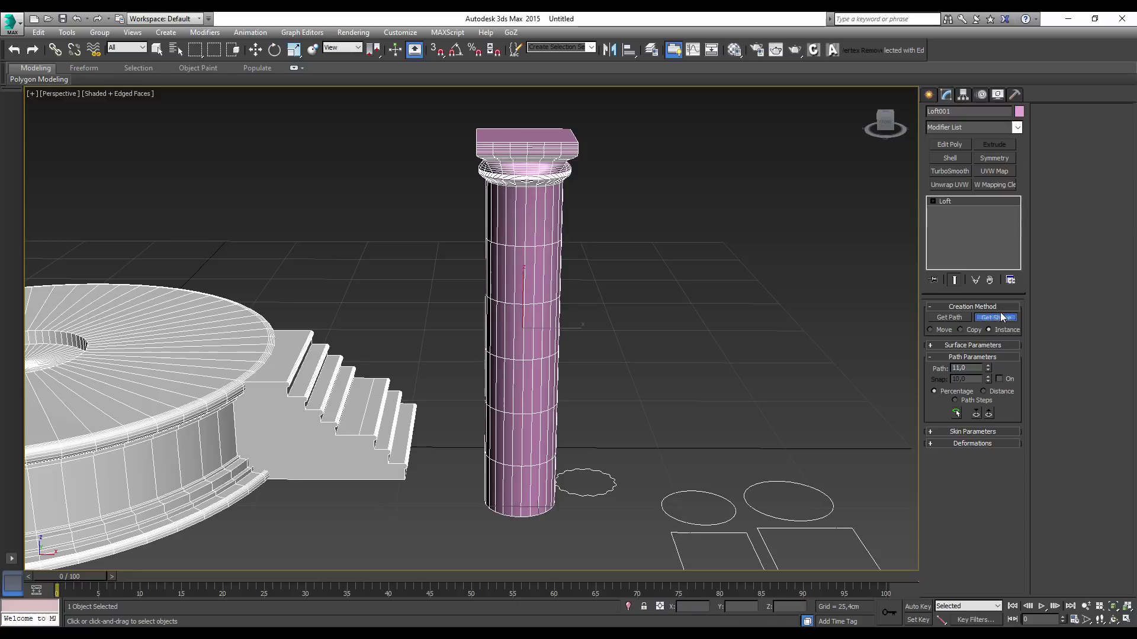
pyautogui.doubleClick(977, 369)
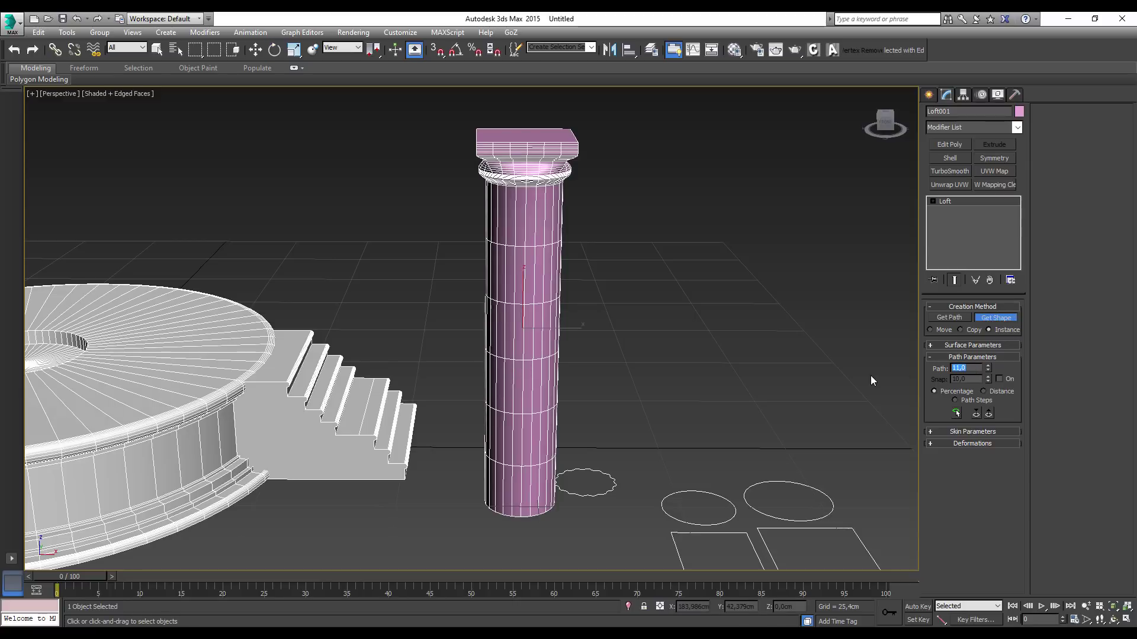
pyautogui.write('13')
pyautogui.press('Return')
pyautogui.click(613, 482)
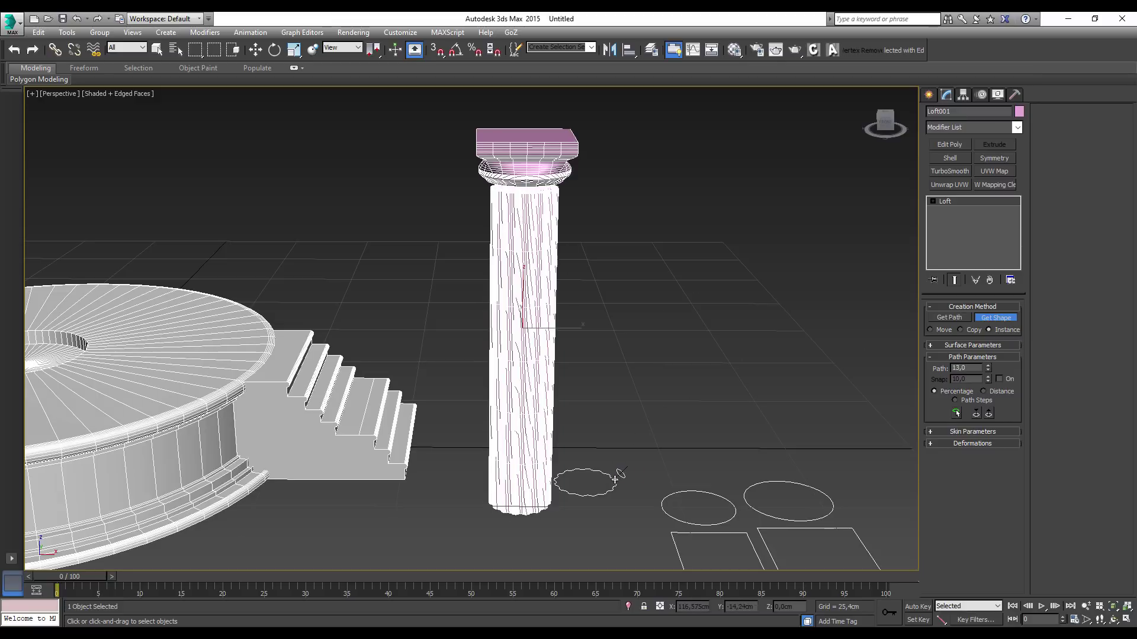
pyautogui.moveTo(612, 348)
pyautogui.keyDown('alt'); pyautogui.mouseDown(button='middle')
pyautogui.moveTo(591, 254)
pyautogui.moveTo(583, 305)
pyautogui.mouseUp(button='middle'); pyautogui.keyUp('alt')
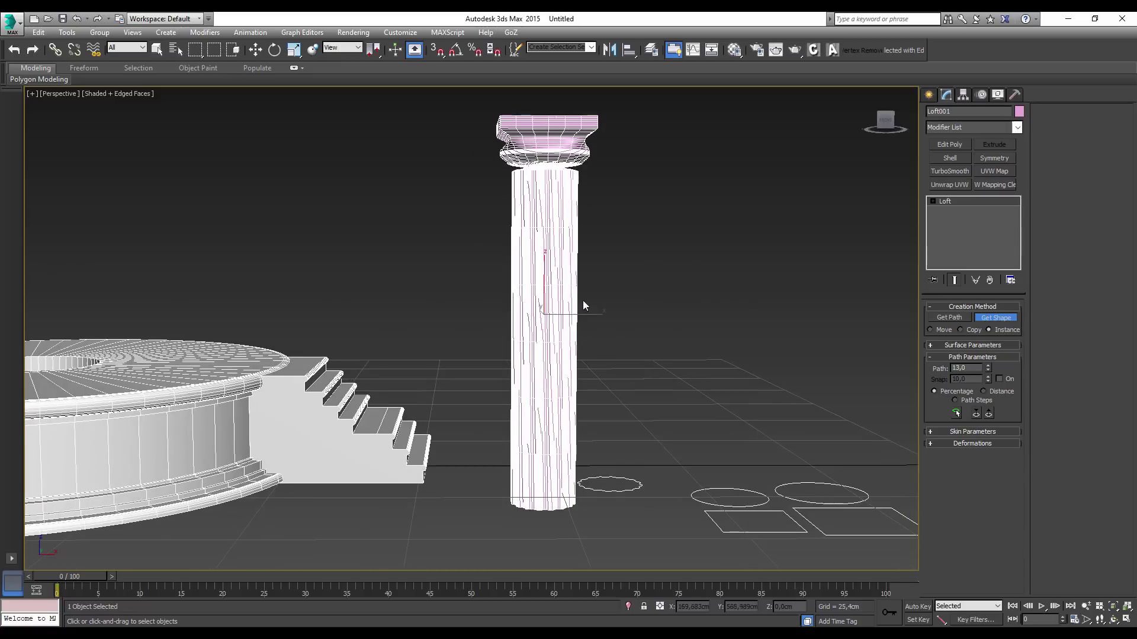
# Select the star-shaped spline at the base of the column for editing
pyautogui.click(256, 50)
pyautogui.click(638, 484)
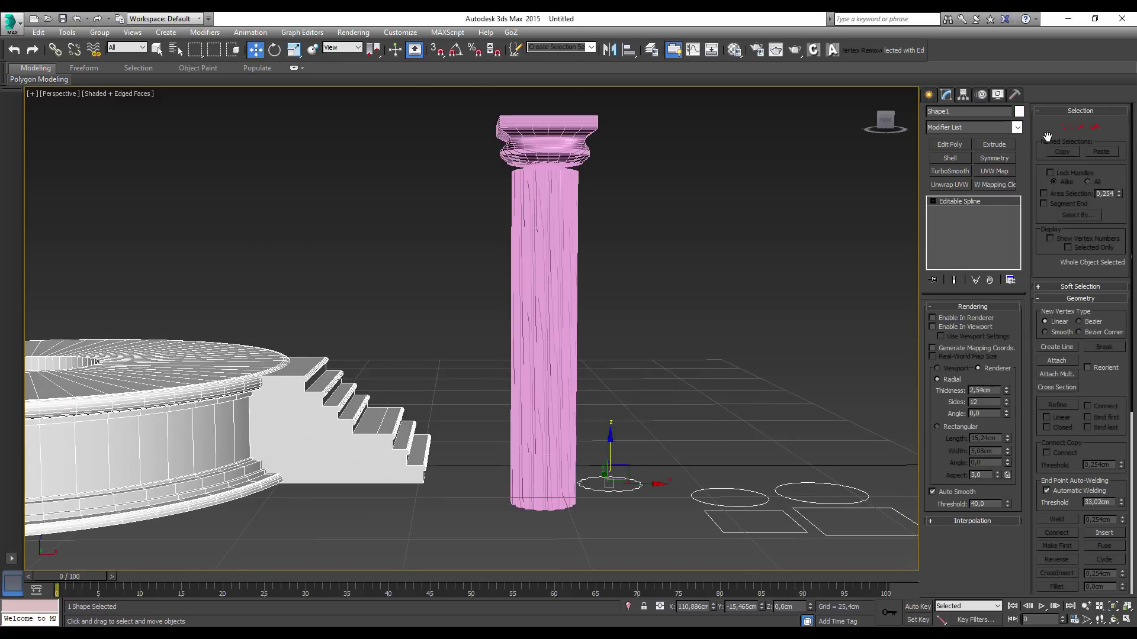
pyautogui.click(1095, 128)
pyautogui.click(642, 484)
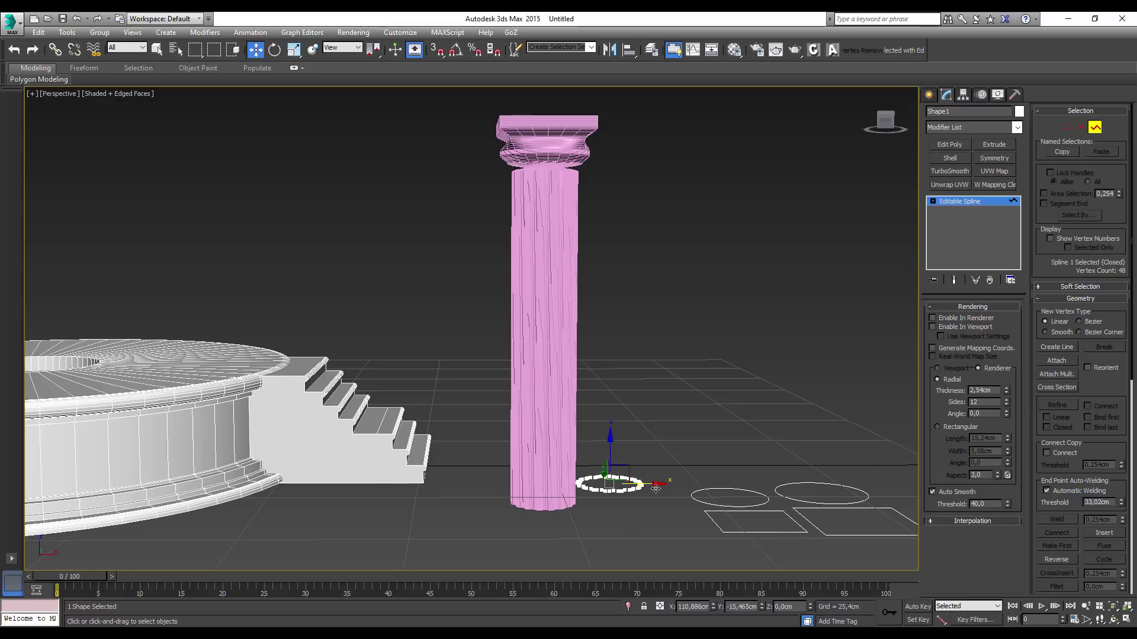
pyautogui.scroll(5, 656, 488)
pyautogui.scroll(2, 651, 506)
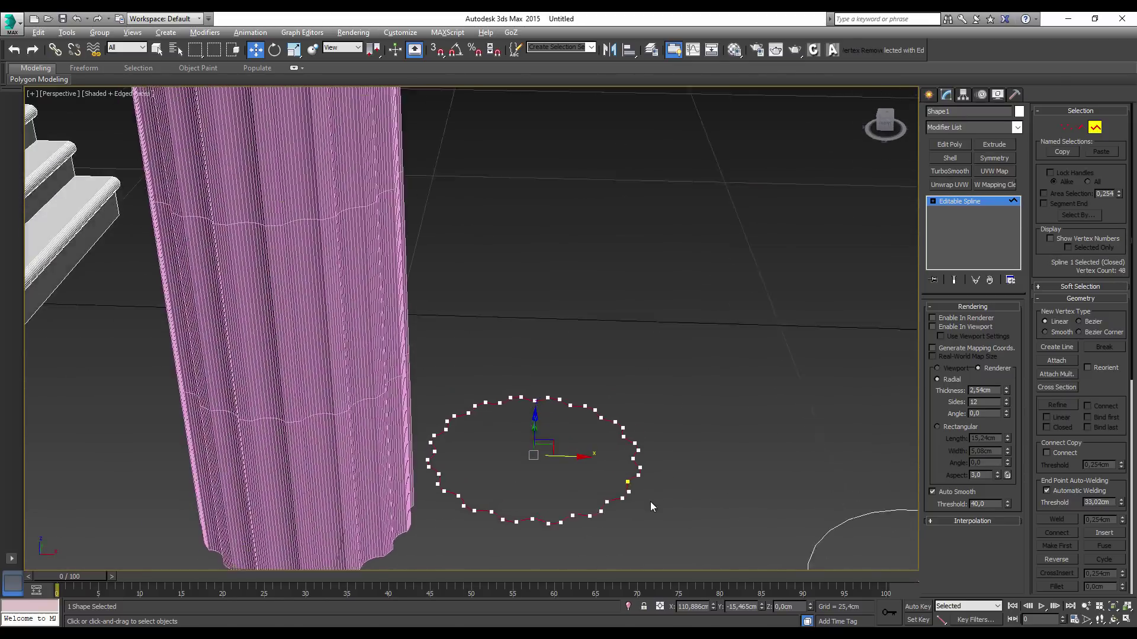
pyautogui.scroll(-1, 651, 507)
pyautogui.scroll(-2, 667, 495)
pyautogui.scroll(-2, 654, 490)
pyautogui.scroll(-1, 675, 486)
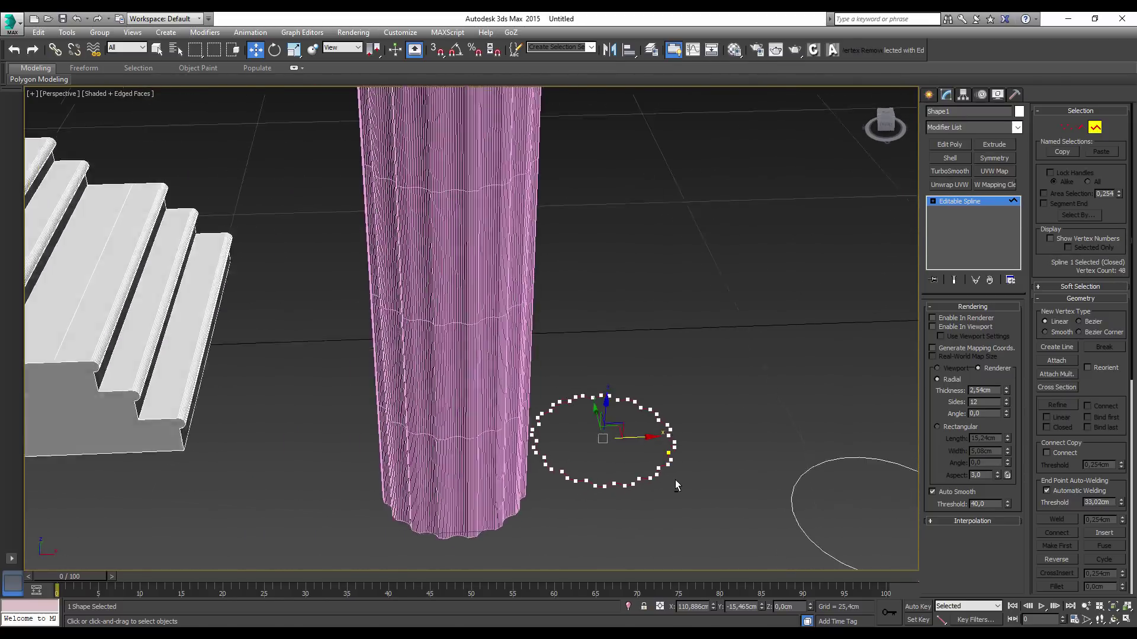
pyautogui.scroll(-1, 652, 495)
pyautogui.scroll(-1, 619, 490)
pyautogui.scroll(2, 662, 464)
pyautogui.scroll(2, 667, 380)
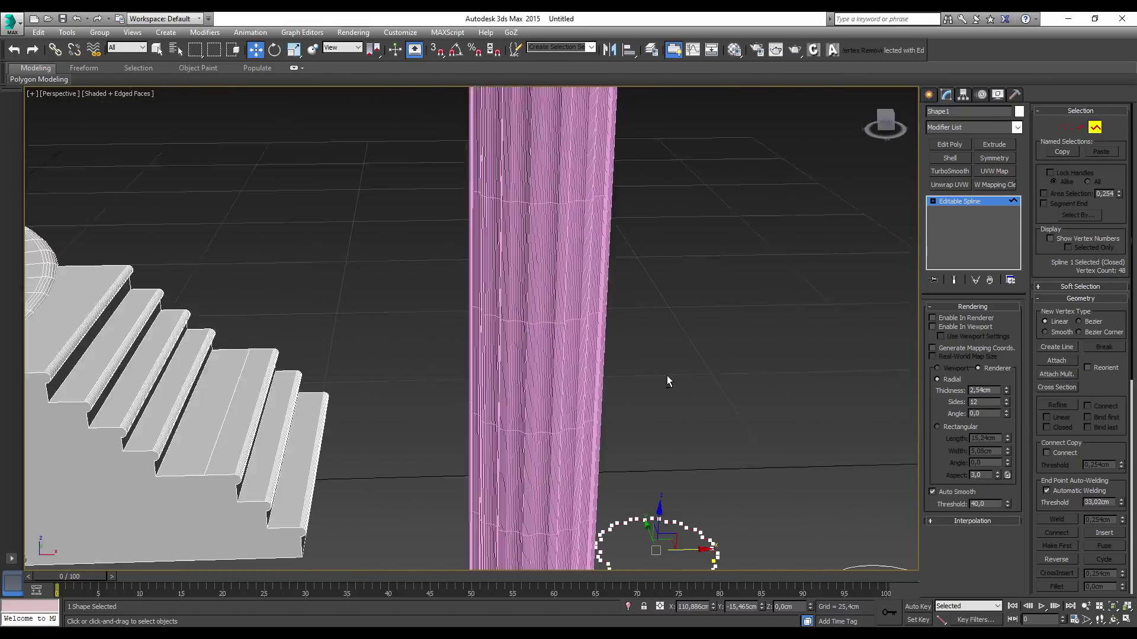
pyautogui.scroll(-3, 667, 381)
pyautogui.scroll(3, 668, 380)
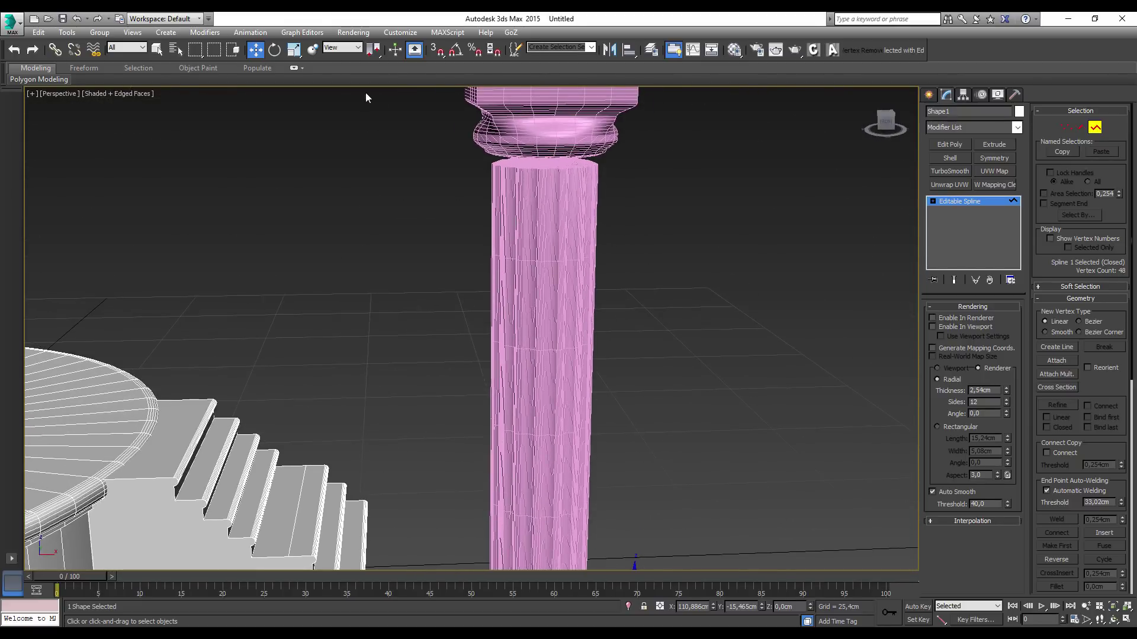
# Rotate the star spline slightly about its vertical axis to realign the column's flutes
pyautogui.press('e')
pyautogui.scroll(-2, 629, 360)
pyautogui.scroll(-2, 619, 355)
pyautogui.moveTo(620, 356); pyautogui.dragTo(614, 365, button='middle')
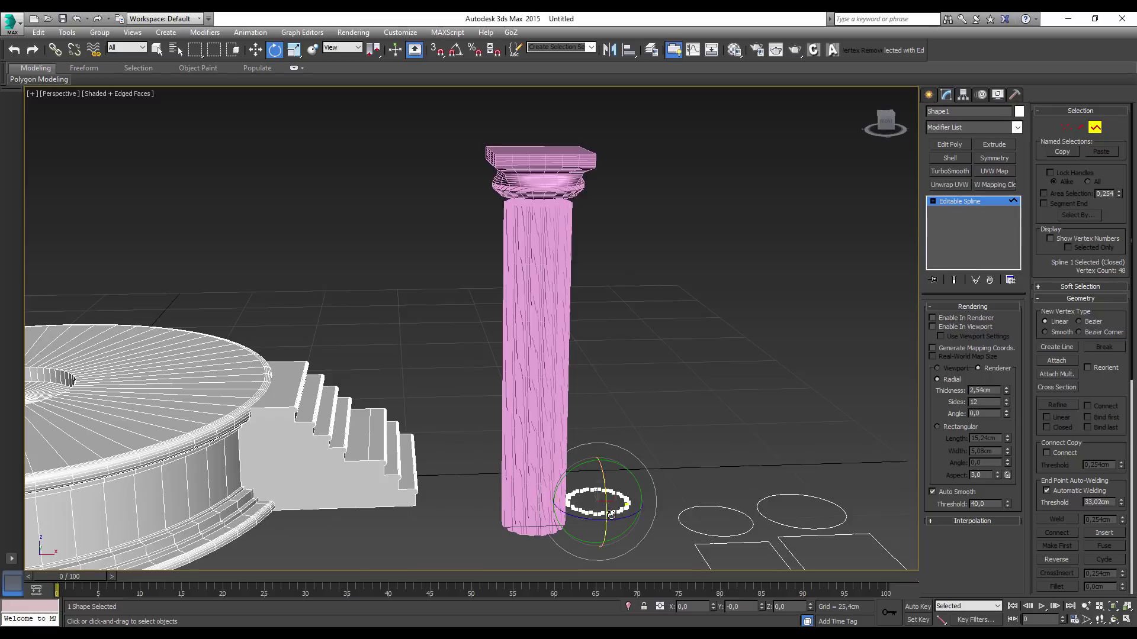
pyautogui.moveTo(585, 530); pyautogui.dragTo(499, 526)
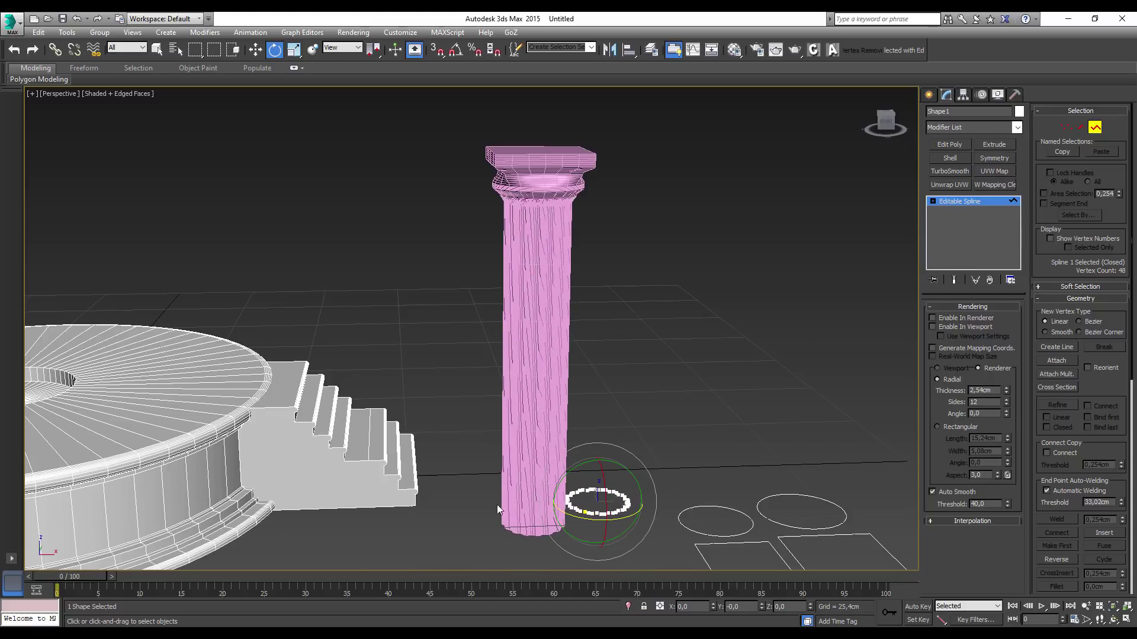
pyautogui.scroll(-1, 515, 331)
pyautogui.scroll(-2, 521, 261)
pyautogui.scroll(-1, 551, 218)
pyautogui.scroll(4, 550, 218)
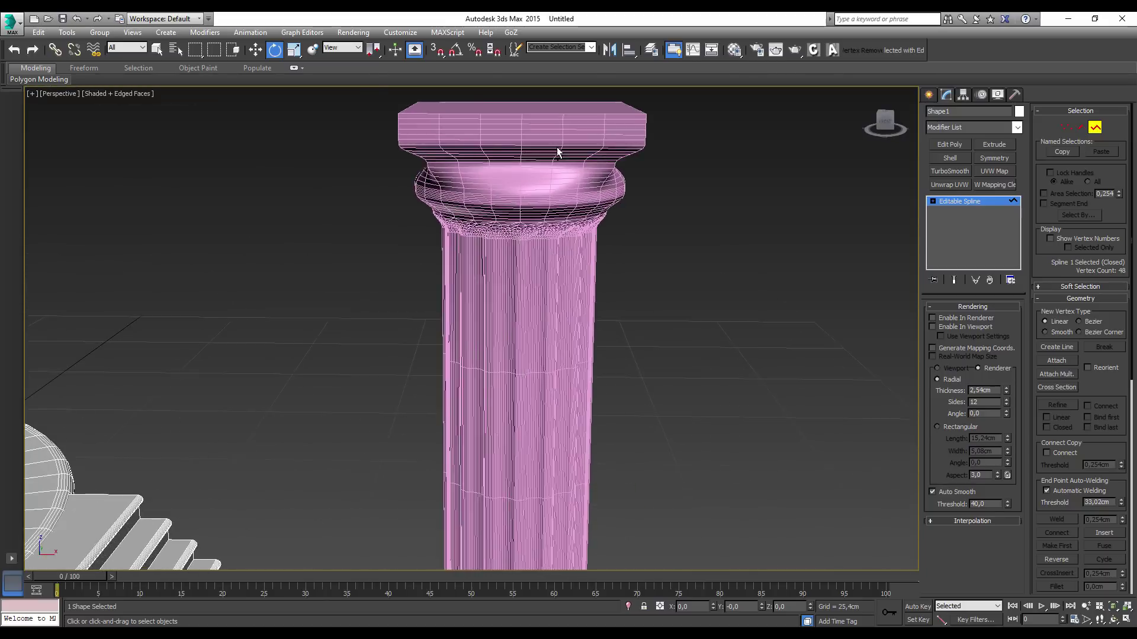
pyautogui.moveTo(546, 254)
pyautogui.mouseDown(button='middle')
pyautogui.moveTo(545, 235)
pyautogui.moveTo(558, 234)
pyautogui.mouseUp(button='middle')
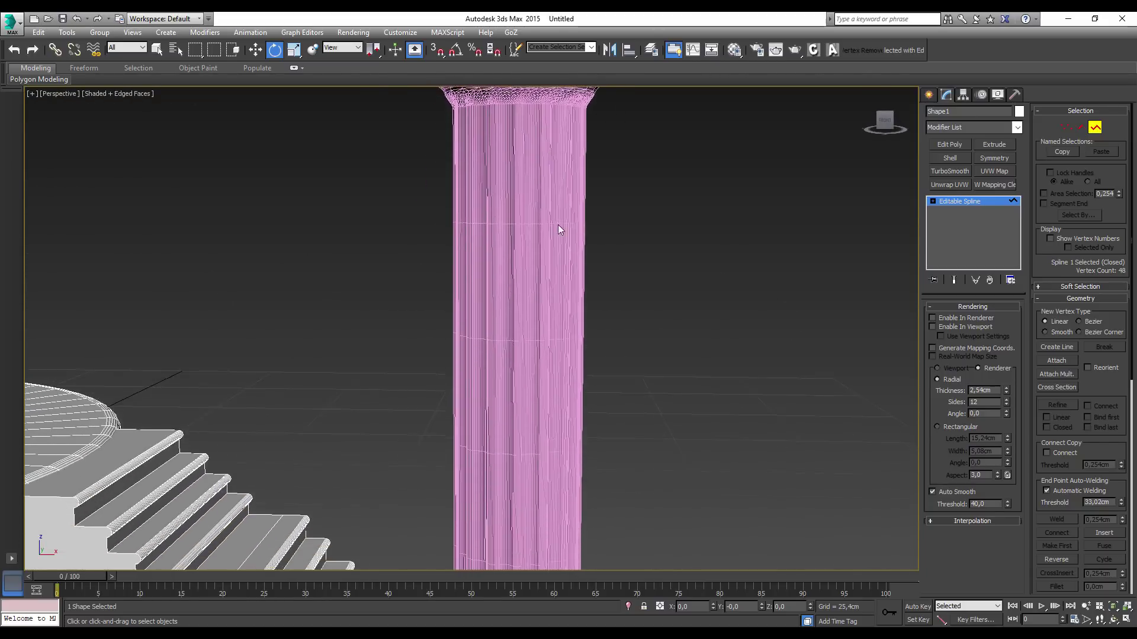
pyautogui.scroll(-2, 558, 233)
pyautogui.scroll(-2, 548, 307)
pyautogui.scroll(4, 611, 424)
pyautogui.moveTo(611, 424); pyautogui.dragTo(572, 235, button='middle')
pyautogui.scroll(-2, 571, 260)
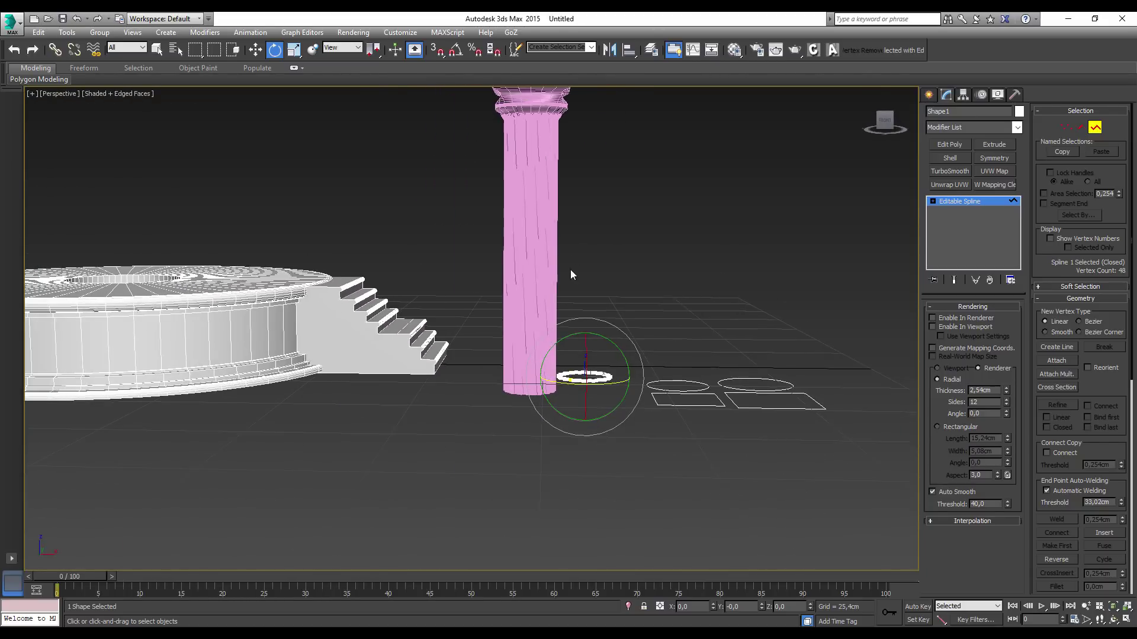
pyautogui.scroll(-2, 592, 378)
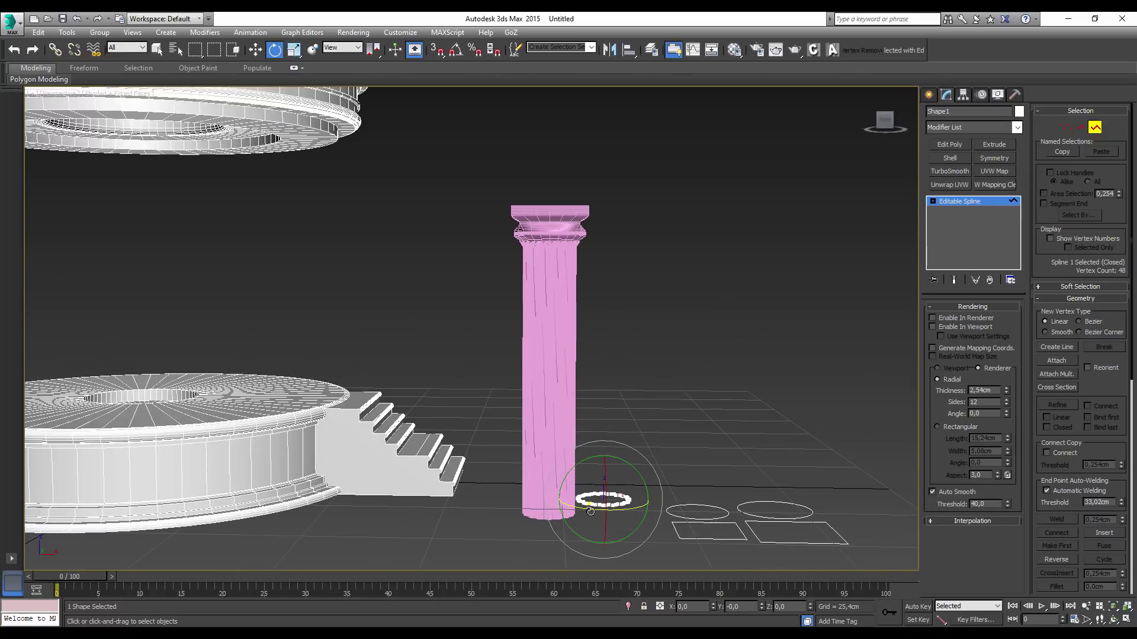
# Turn off Edged Faces with F4 and orbit around the shaded column
pyautogui.press('F4')
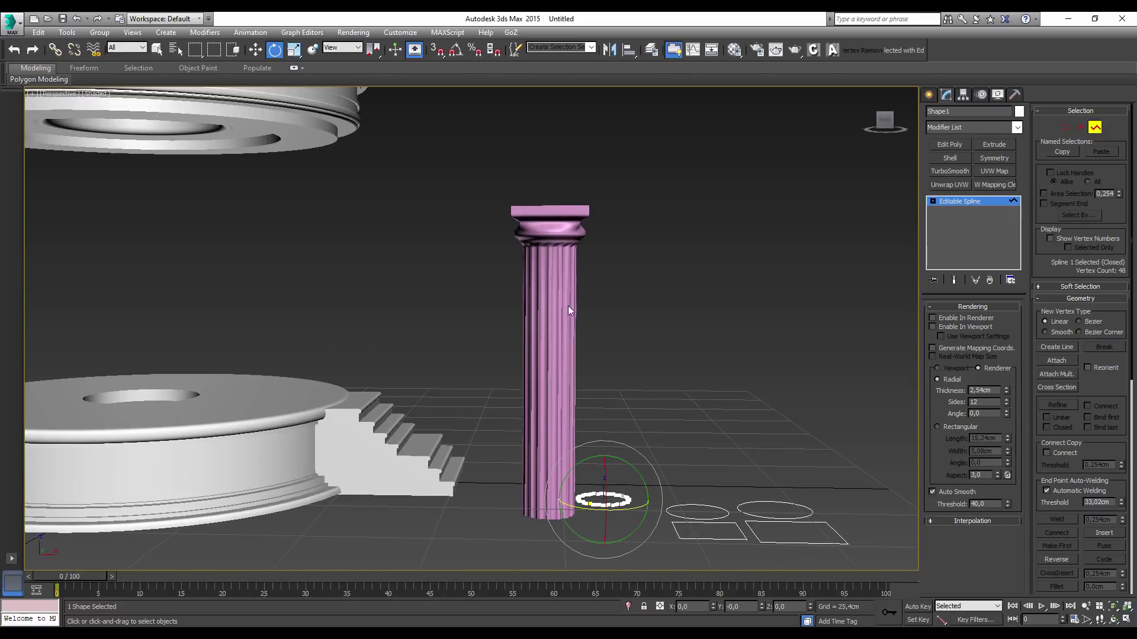
pyautogui.scroll(2, 571, 301)
pyautogui.scroll(-3, 576, 301)
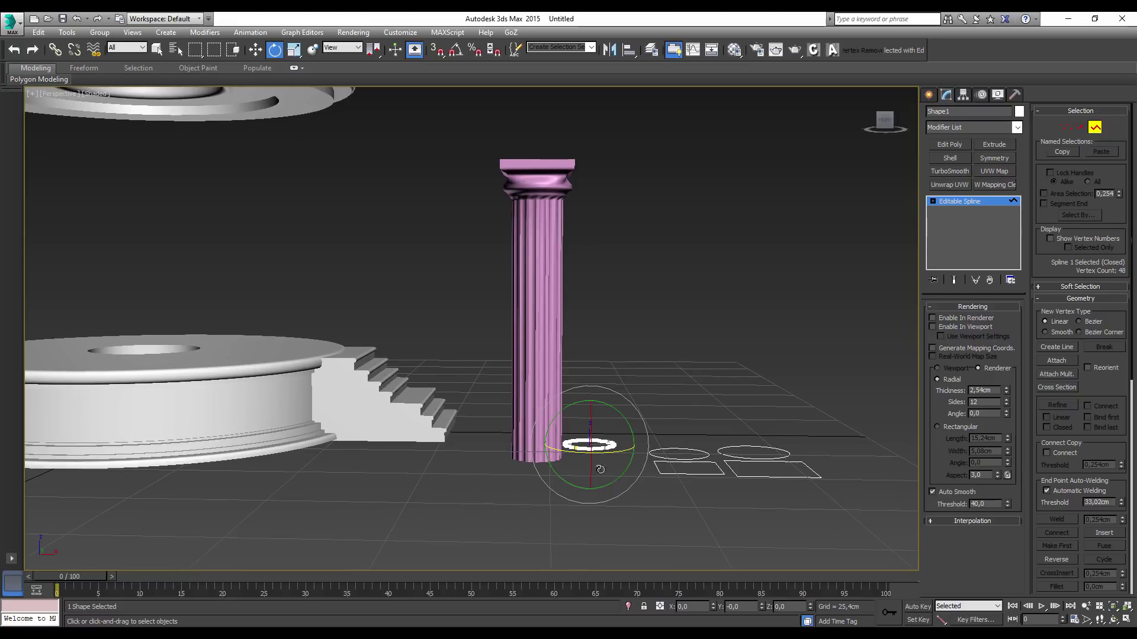
pyautogui.moveTo(580, 451); pyautogui.dragTo(569, 453)
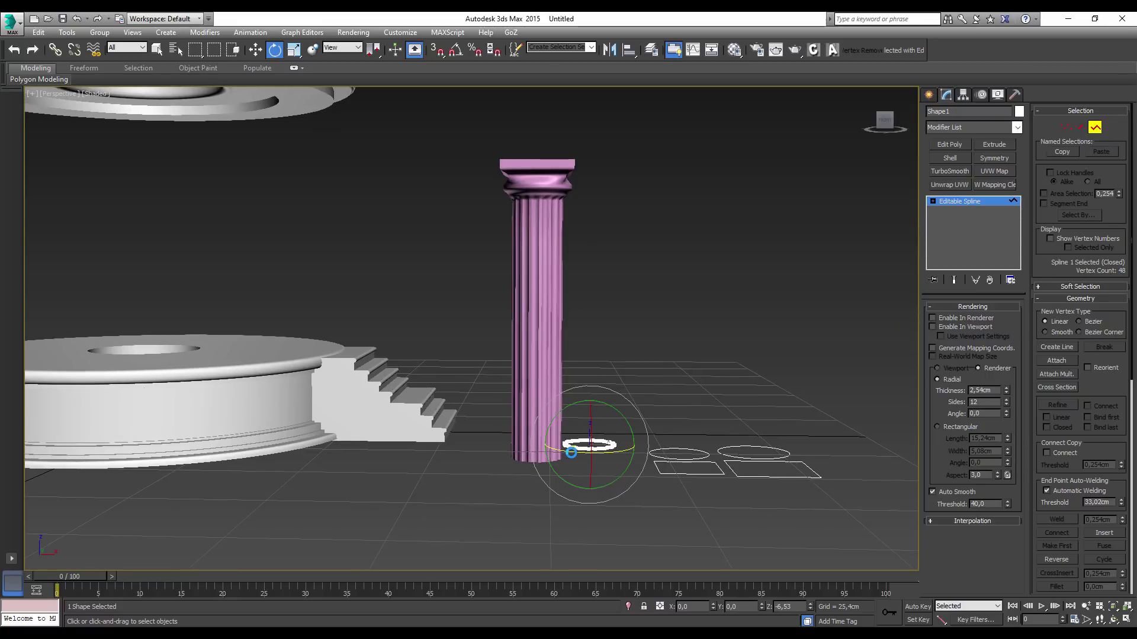
pyautogui.moveTo(569, 453); pyautogui.dragTo(571, 453)
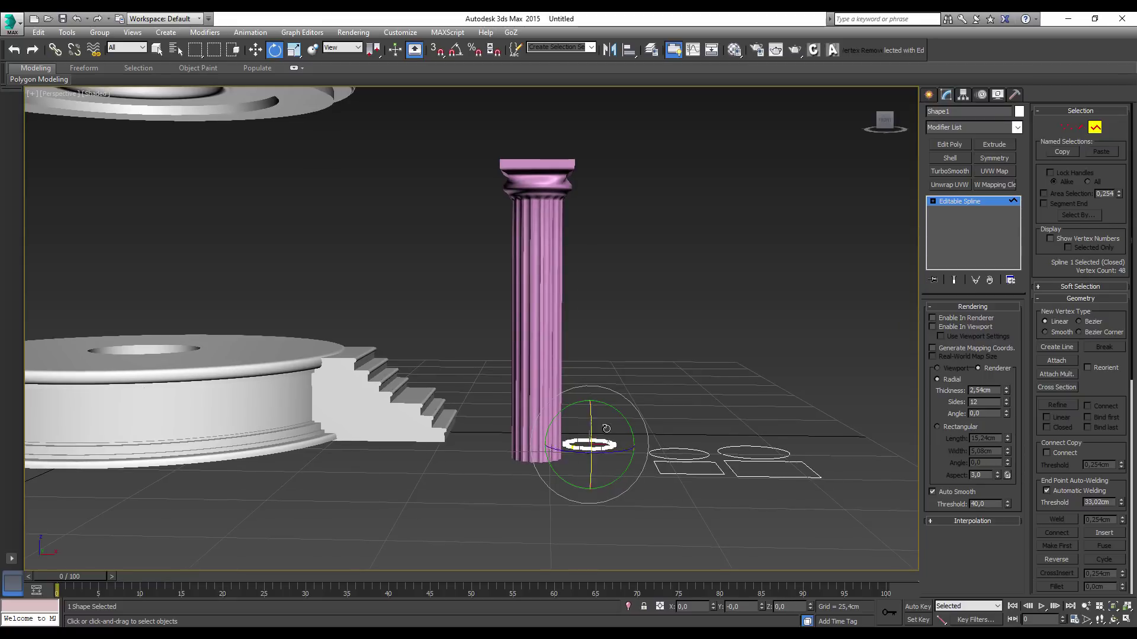
pyautogui.moveTo(663, 332)
pyautogui.keyDown('alt'); pyautogui.mouseDown(button='middle')
pyautogui.moveTo(714, 290)
pyautogui.moveTo(763, 275)
pyautogui.moveTo(671, 286)
pyautogui.mouseUp(button='middle'); pyautogui.keyUp('alt')
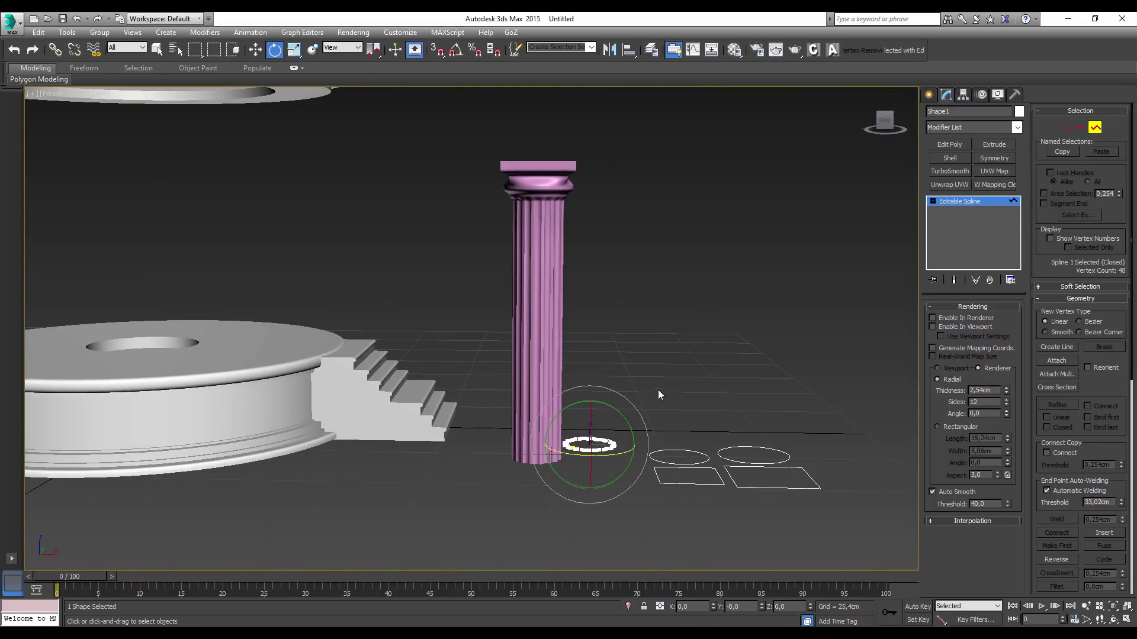
pyautogui.keyDown('alt'); pyautogui.moveTo(658, 390); pyautogui.dragTo(687, 373, button='middle'); pyautogui.keyUp('alt')
# Leave spline editing, clear the selection, and select the fluted column with Select and Move
pyautogui.click(1095, 127)
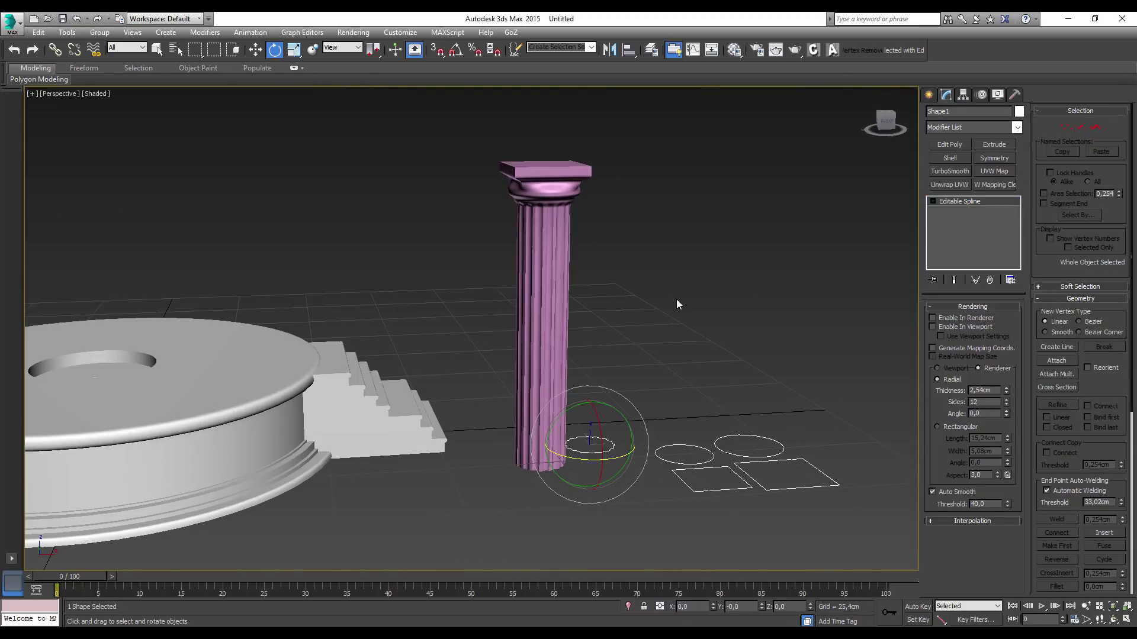
pyautogui.moveTo(657, 336)
pyautogui.keyDown('alt'); pyautogui.mouseDown(button='middle')
pyautogui.moveTo(616, 320)
pyautogui.moveTo(524, 319)
pyautogui.moveTo(528, 296)
pyautogui.moveTo(635, 328)
pyautogui.moveTo(614, 317)
pyautogui.moveTo(591, 203)
pyautogui.moveTo(570, 253)
pyautogui.moveTo(611, 217)
pyautogui.moveTo(620, 186)
pyautogui.moveTo(542, 476)
pyautogui.mouseUp(button='middle'); pyautogui.keyUp('alt')
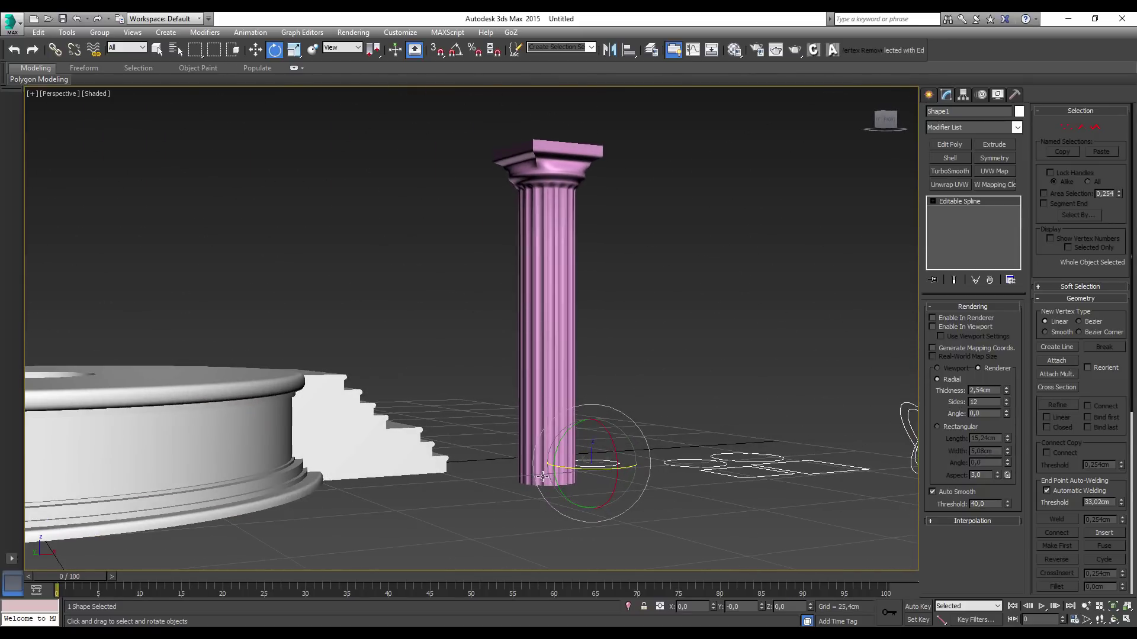
pyautogui.click(627, 237)
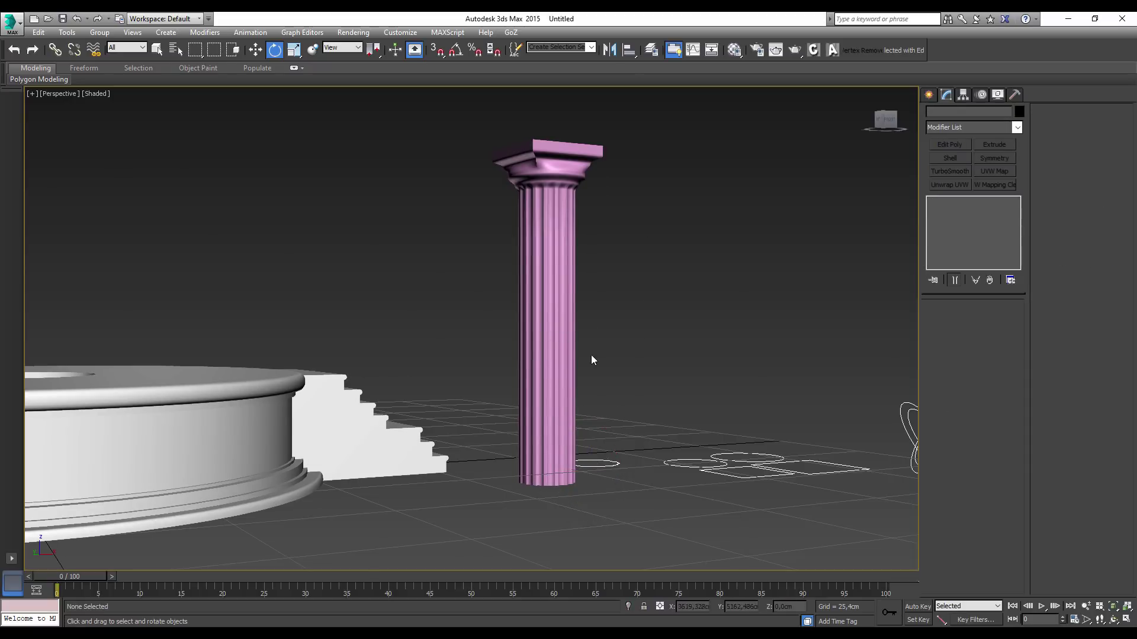
pyautogui.keyDown('alt'); pyautogui.moveTo(574, 149); pyautogui.dragTo(568, 223, button='middle'); pyautogui.keyUp('alt')
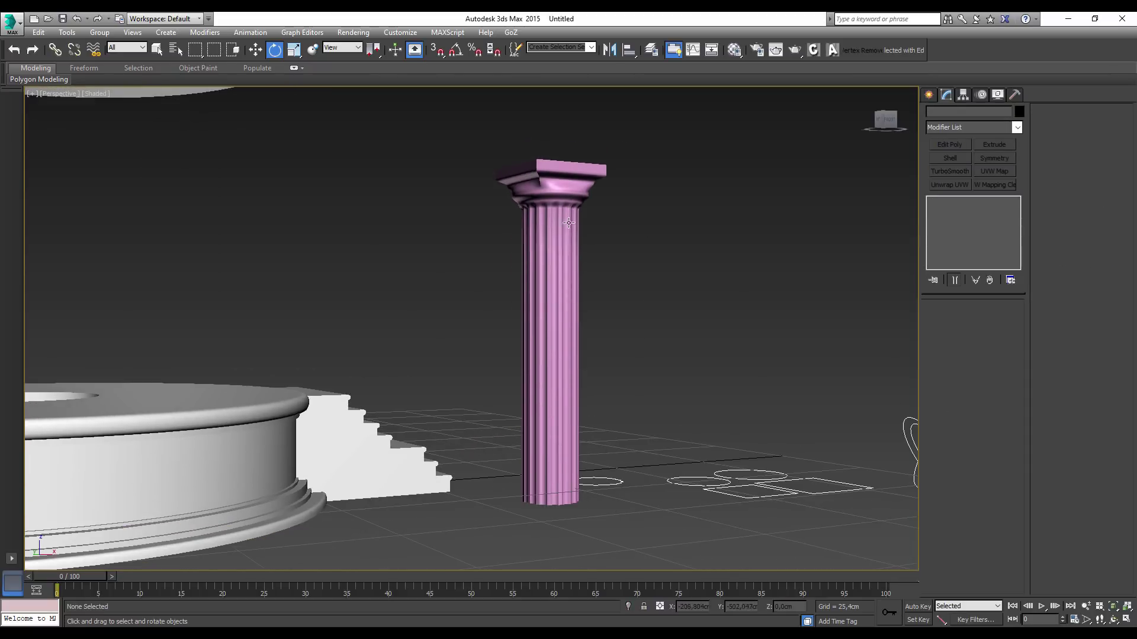
pyautogui.click(256, 50)
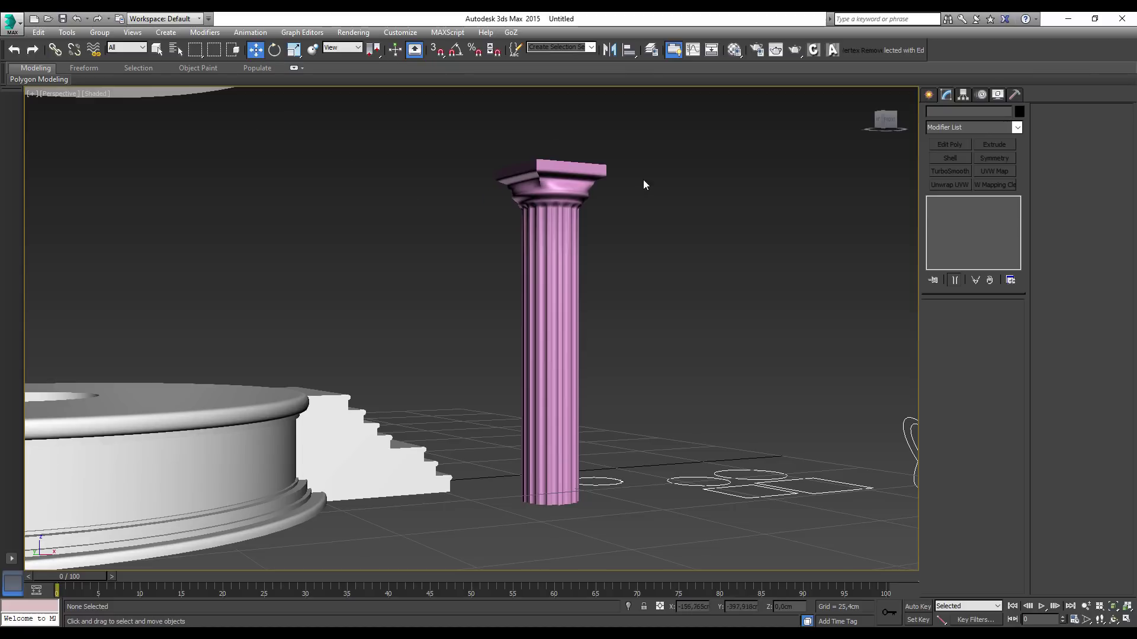
pyautogui.moveTo(643, 180)
pyautogui.keyDown('alt'); pyautogui.mouseDown(button='middle')
pyautogui.moveTo(615, 229)
pyautogui.moveTo(537, 223)
pyautogui.moveTo(588, 196)
pyautogui.moveTo(551, 221)
pyautogui.moveTo(587, 149)
pyautogui.moveTo(595, 193)
pyautogui.mouseUp(button='middle'); pyautogui.keyUp('alt')
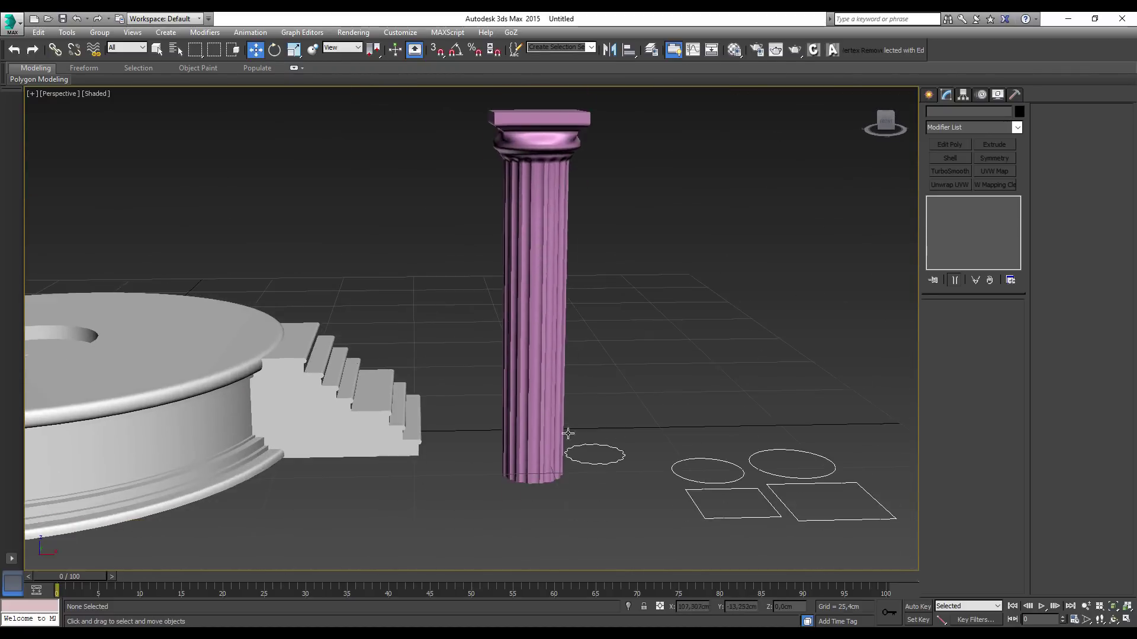
pyautogui.moveTo(602, 184); pyautogui.dragTo(586, 208)
pyautogui.keyDown('alt'); pyautogui.moveTo(587, 208); pyautogui.dragTo(610, 256, button='middle'); pyautogui.keyUp('alt')
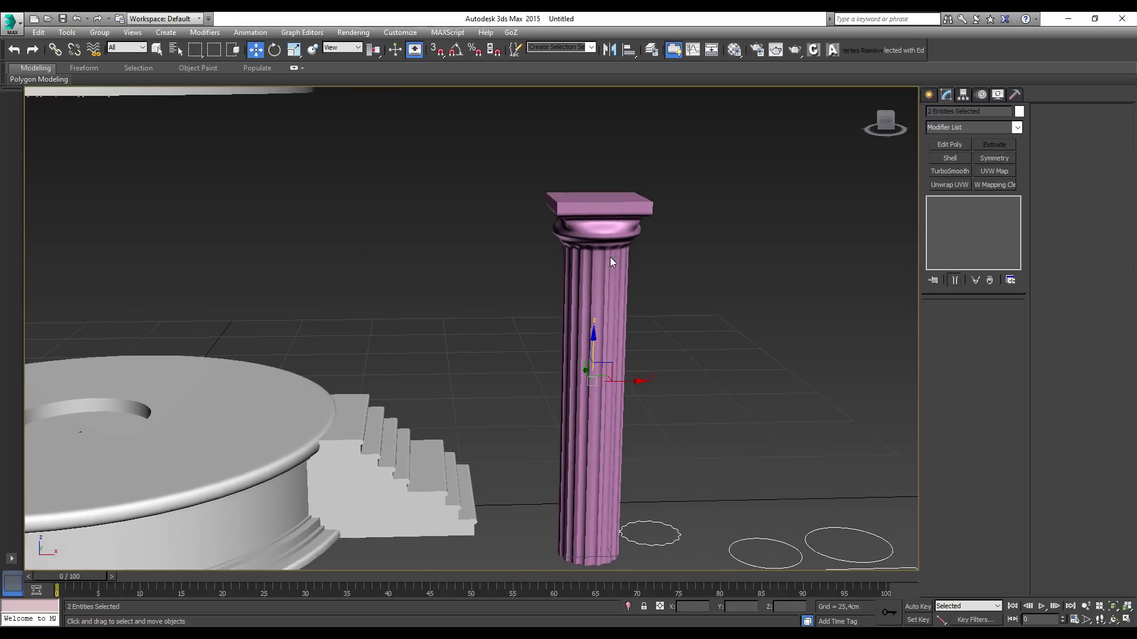
pyautogui.moveTo(671, 312)
pyautogui.keyDown('alt'); pyautogui.mouseDown(button='middle')
pyautogui.moveTo(728, 296)
pyautogui.moveTo(671, 303)
pyautogui.mouseUp(button='middle'); pyautogui.keyUp('alt')
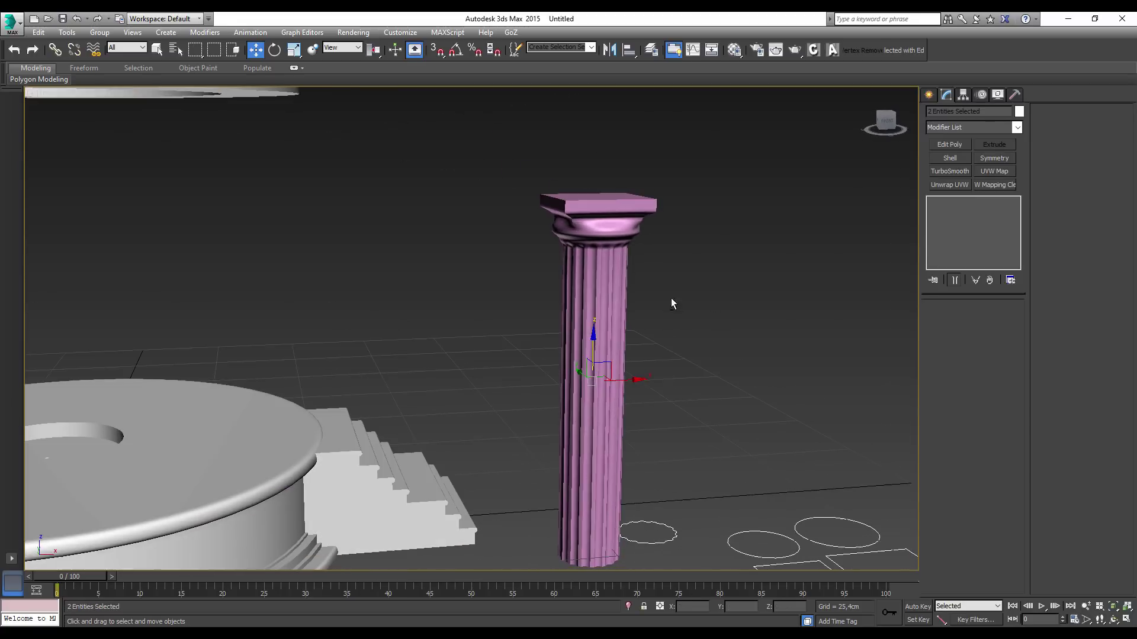
pyautogui.click(1016, 127)
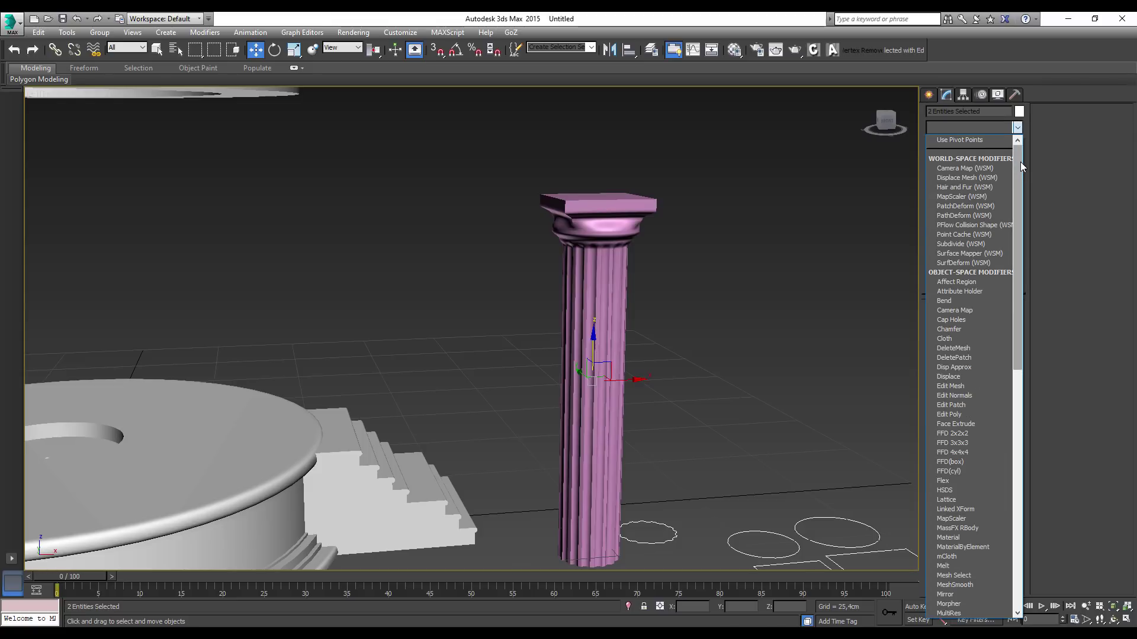
pyautogui.moveTo(1021, 162); pyautogui.dragTo(1010, 390)
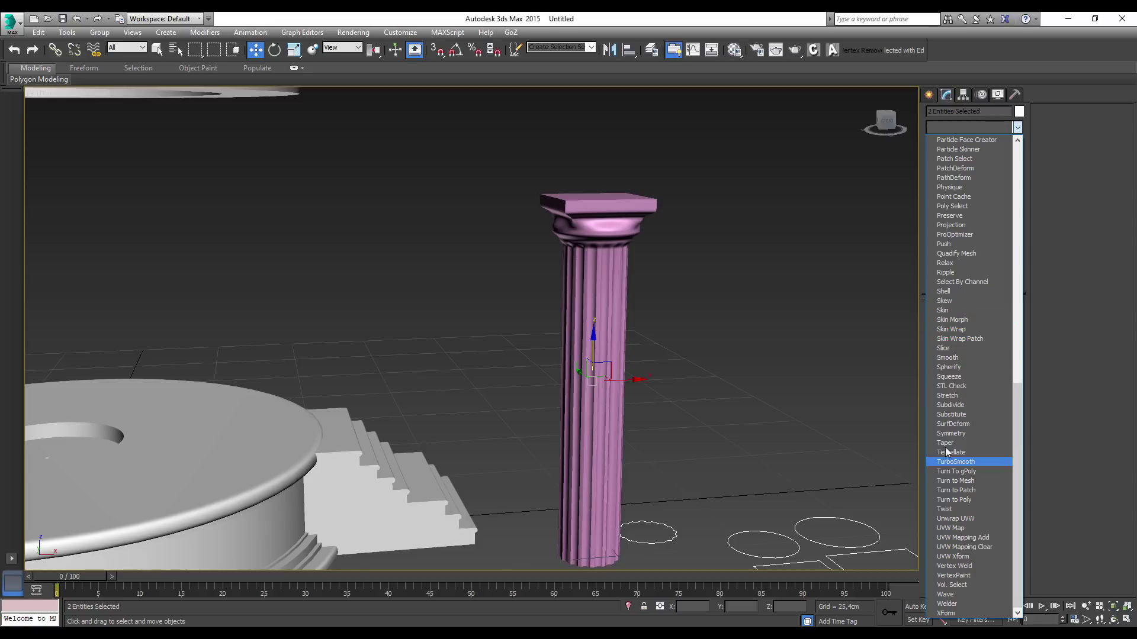
pyautogui.click(953, 434)
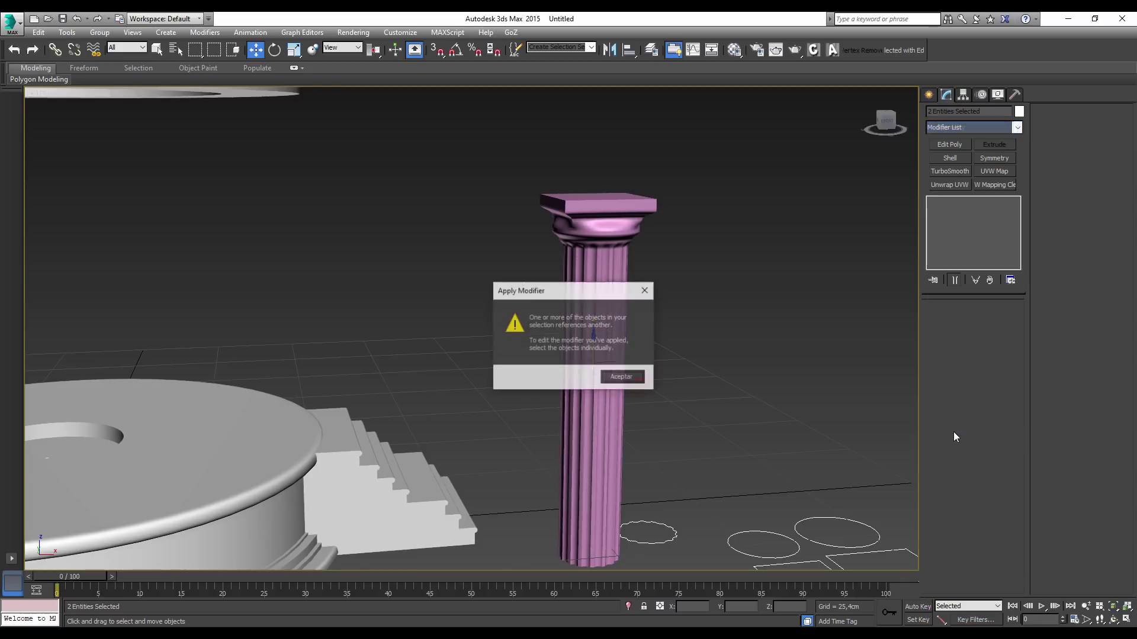
pyautogui.moveTo(591, 294); pyautogui.dragTo(769, 204)
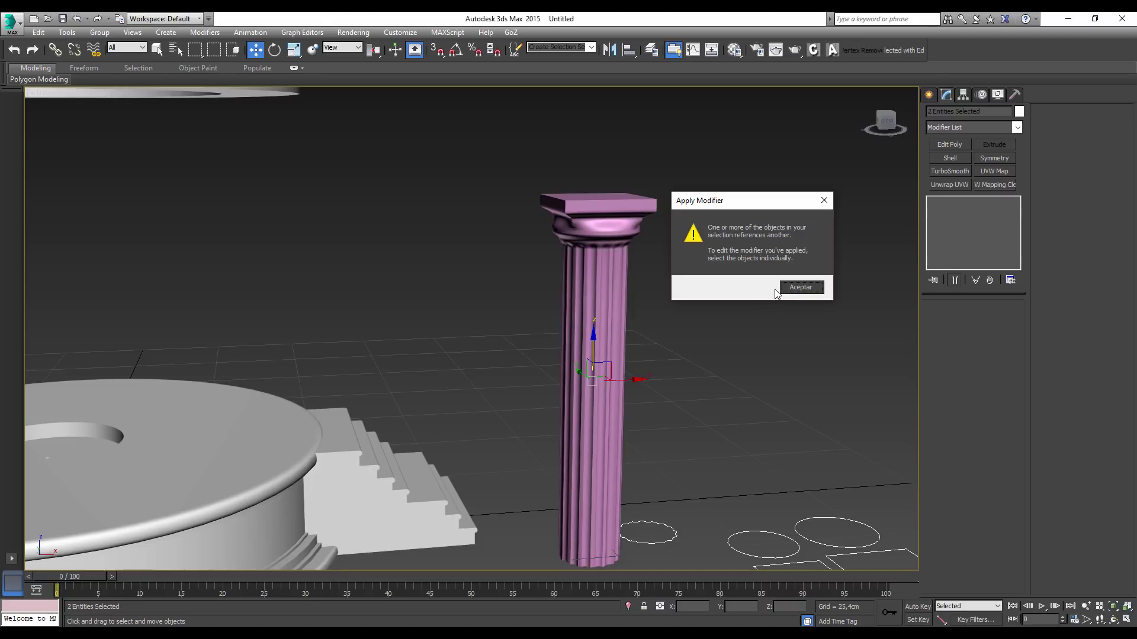
pyautogui.click(800, 287)
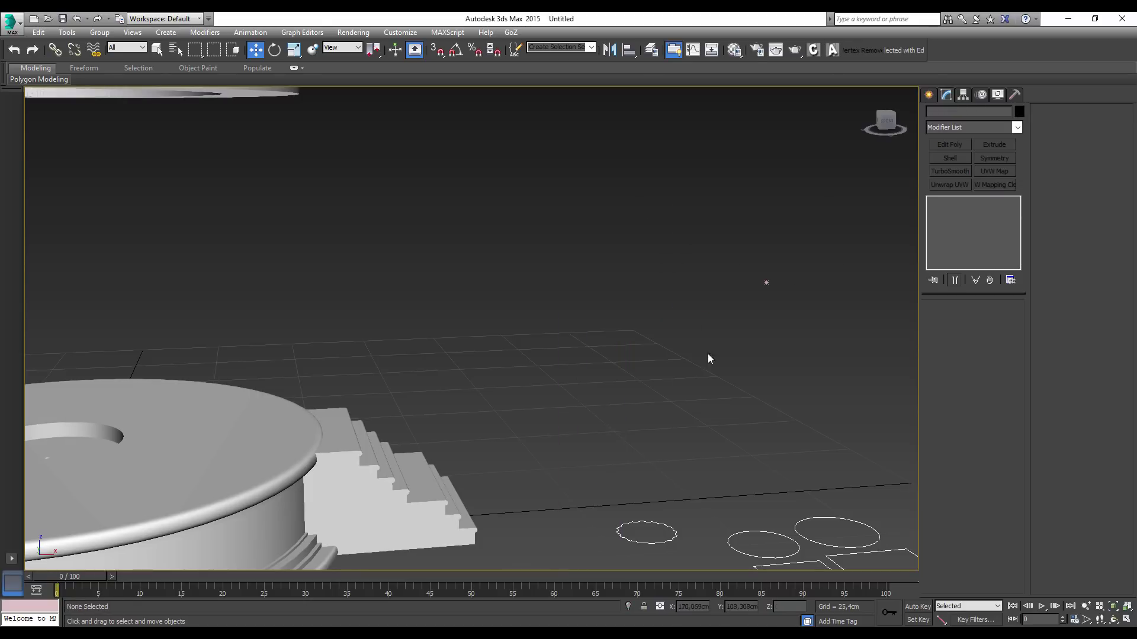
pyautogui.moveTo(747, 395); pyautogui.dragTo(738, 369)
# Undo the previous modifier and add an Edit Poly modifier to the column's loft
pyautogui.hotkey('ctrl', 'z')
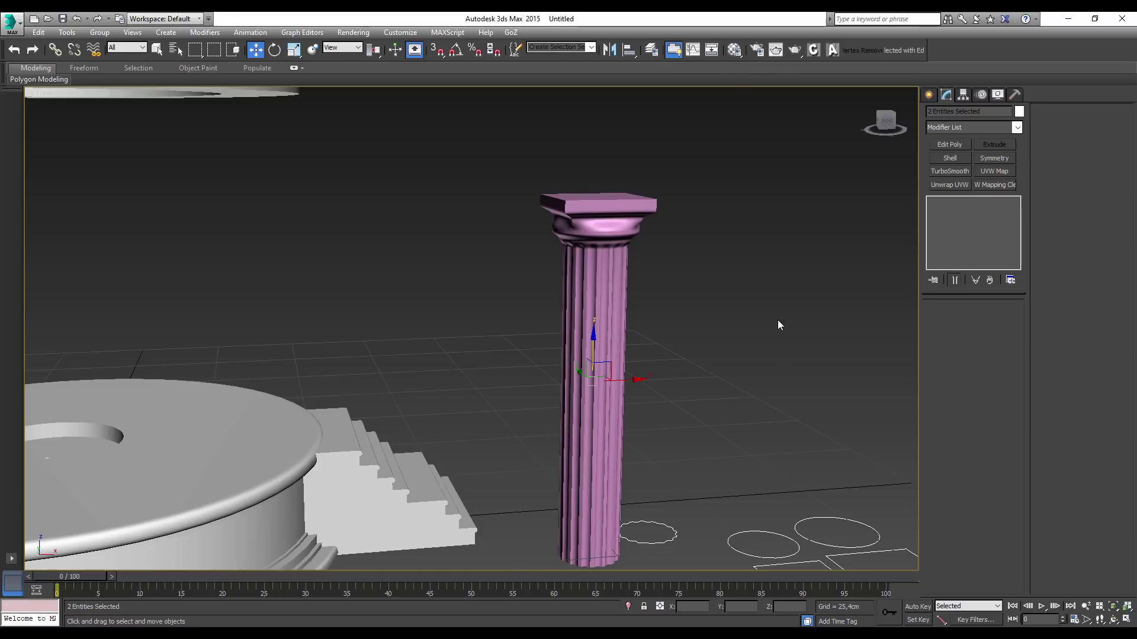
pyautogui.click(624, 280)
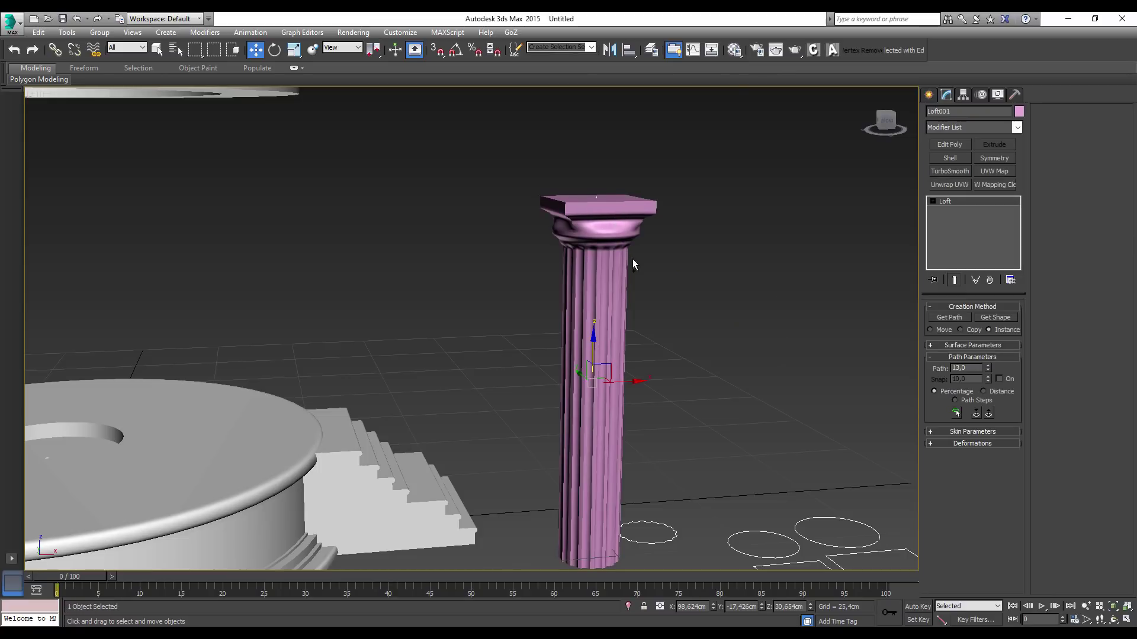
pyautogui.moveTo(605, 220); pyautogui.dragTo(606, 219)
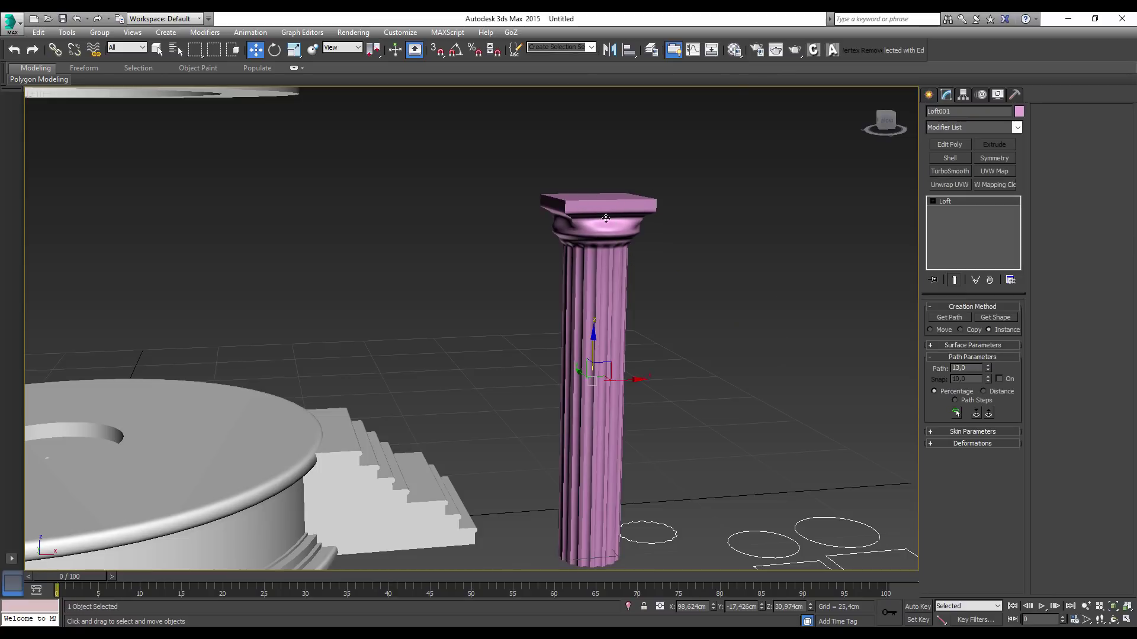
pyautogui.click(1018, 126)
pyautogui.moveTo(1018, 142); pyautogui.dragTo(1018, 180)
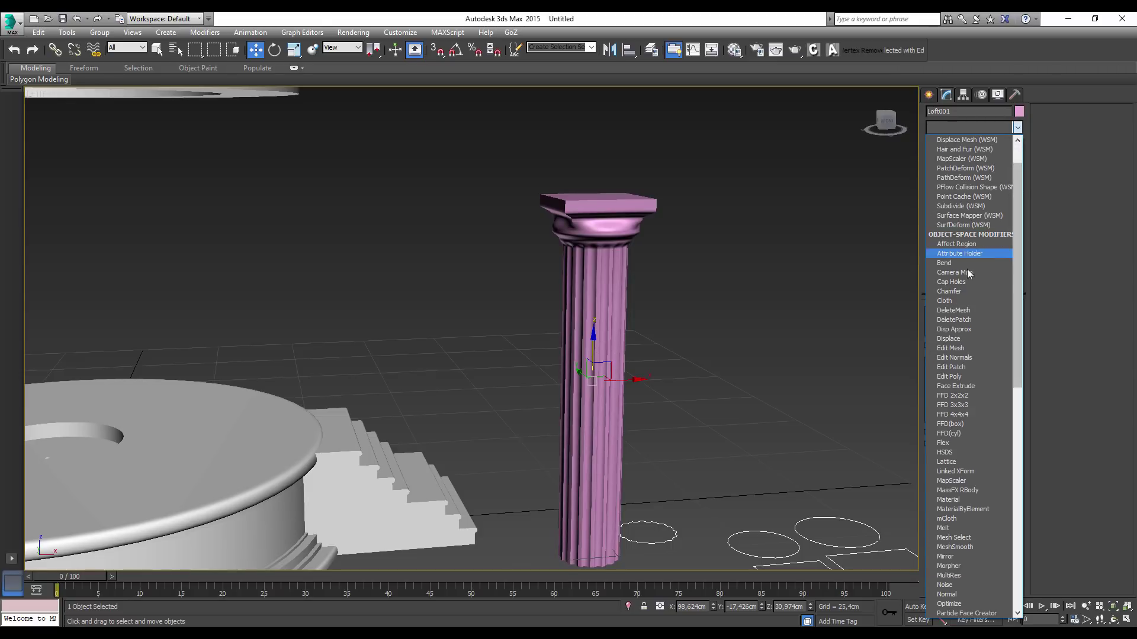
pyautogui.click(955, 377)
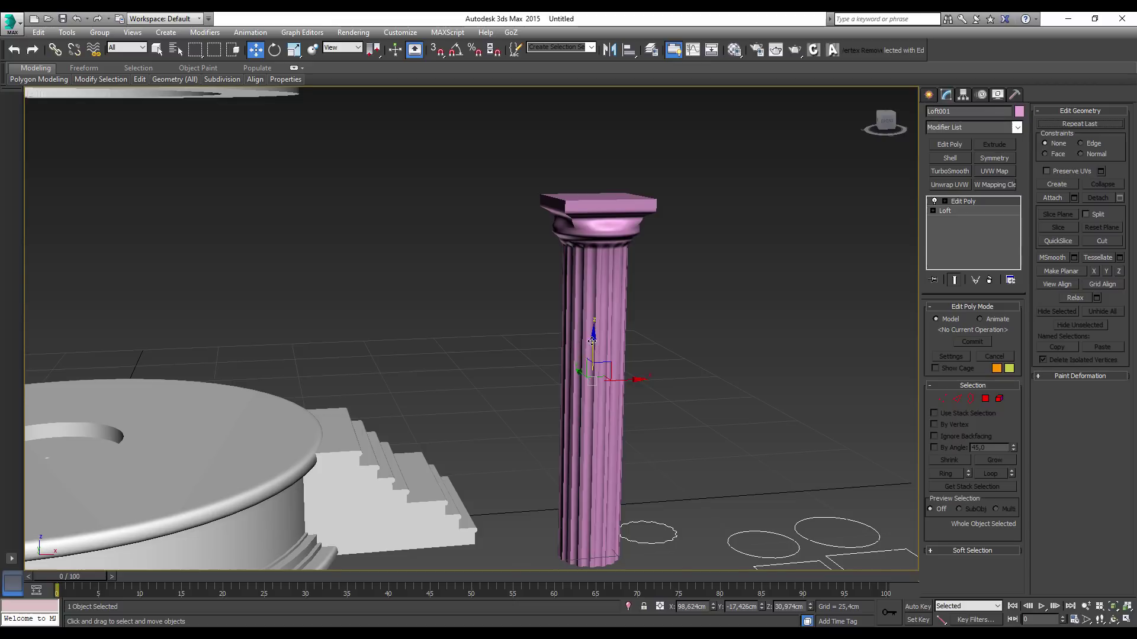
# Select the column's upper front polygons in Polygon sub-object mode
pyautogui.keyDown('alt'); pyautogui.moveTo(603, 324); pyautogui.dragTo(667, 261, button='middle'); pyautogui.keyUp('alt')
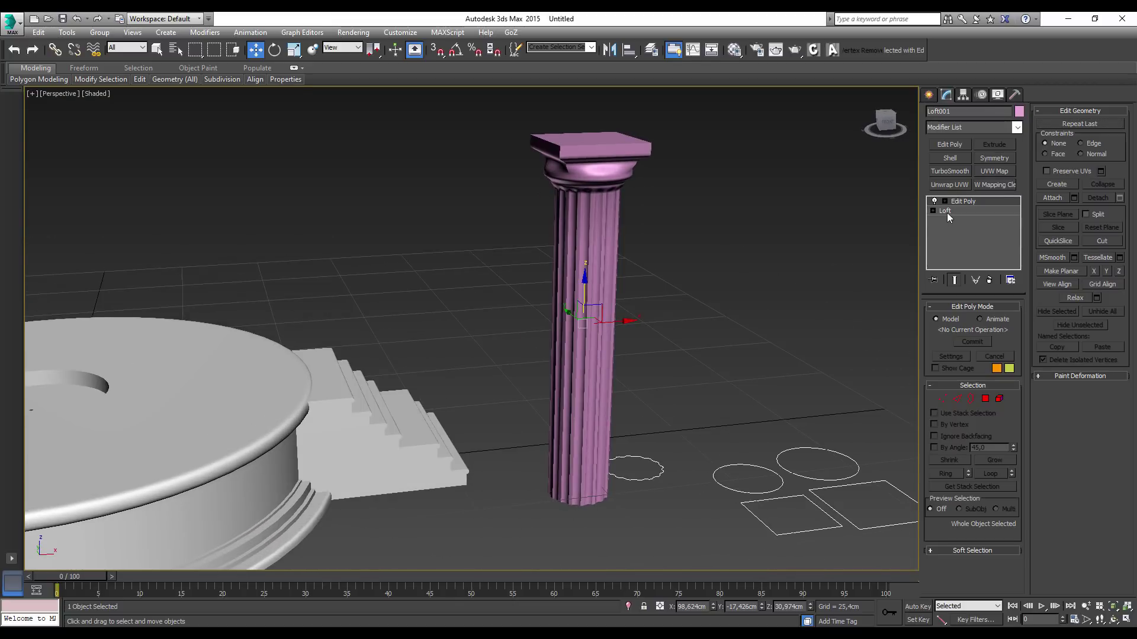
pyautogui.keyDown('alt'); pyautogui.moveTo(829, 383); pyautogui.dragTo(683, 379, button='middle'); pyautogui.keyUp('alt')
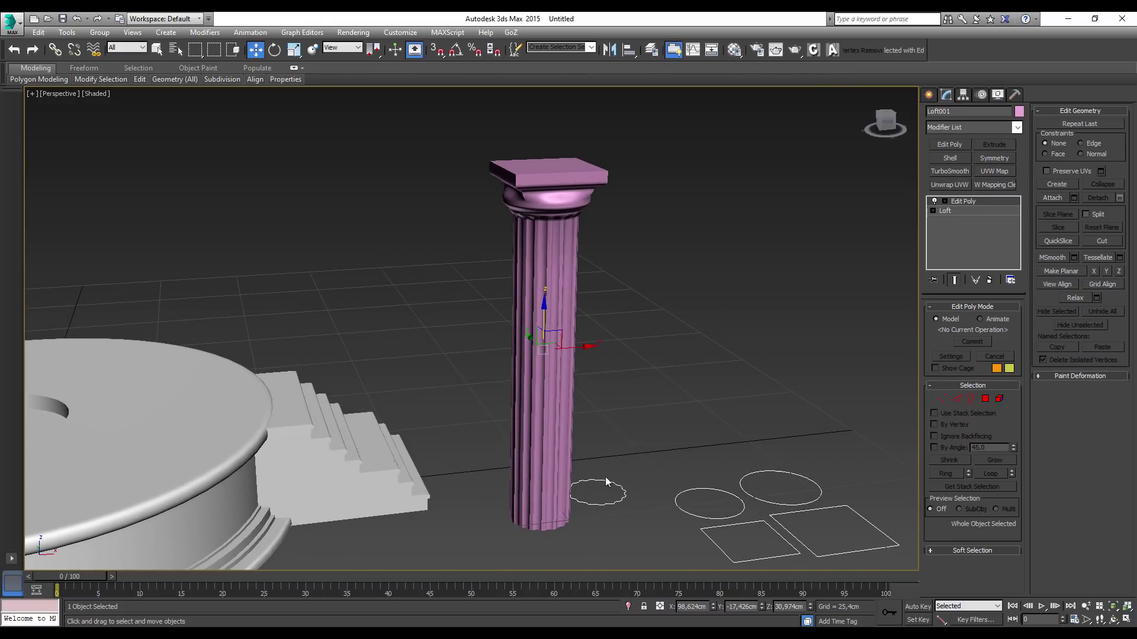
pyautogui.moveTo(605, 481)
pyautogui.mouseDown(button='middle')
pyautogui.moveTo(598, 456)
pyautogui.moveTo(581, 472)
pyautogui.mouseUp(button='middle')
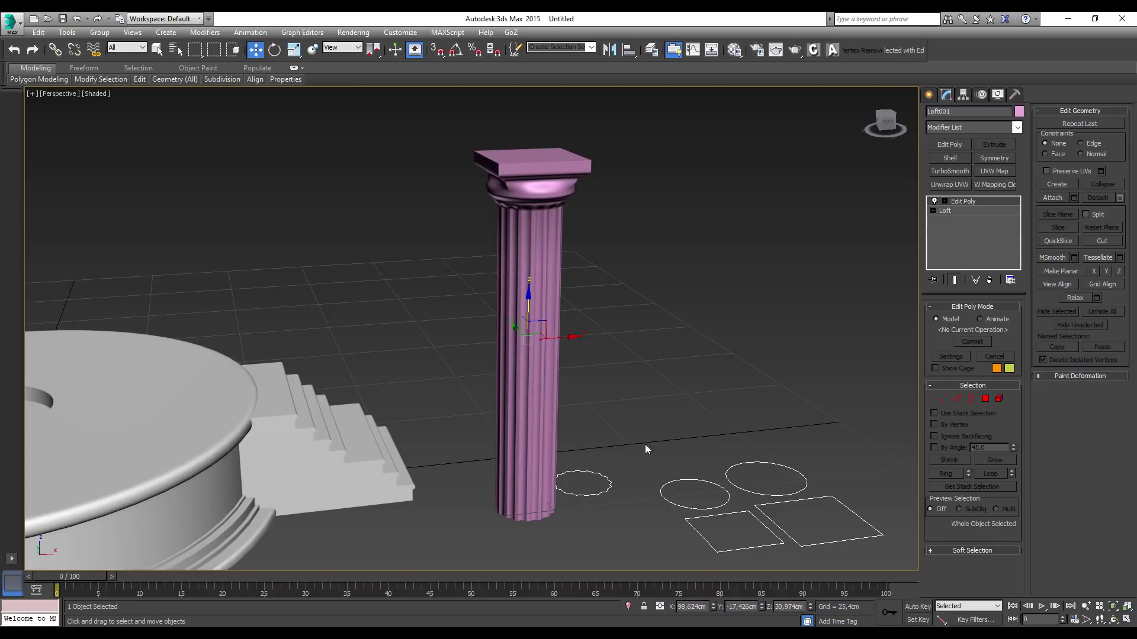
pyautogui.click(987, 400)
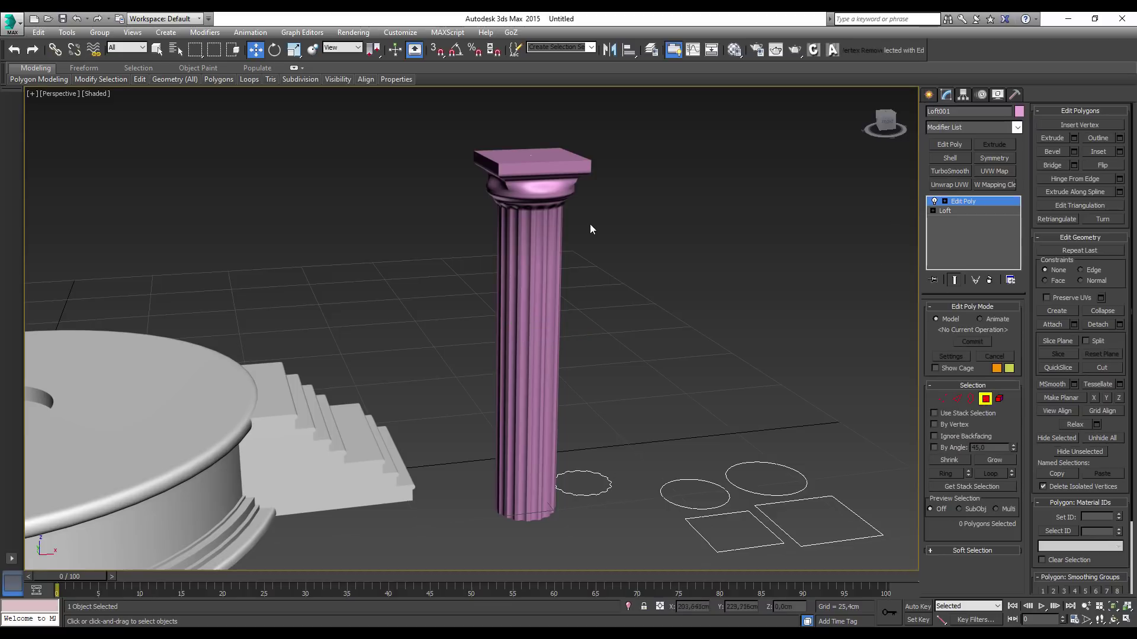
pyautogui.moveTo(589, 229); pyautogui.dragTo(496, 283)
pyautogui.moveTo(588, 332); pyautogui.dragTo(497, 414)
pyautogui.moveTo(580, 246)
pyautogui.mouseDown()
pyautogui.moveTo(596, 147)
pyautogui.moveTo(449, 165)
pyautogui.mouseUp()
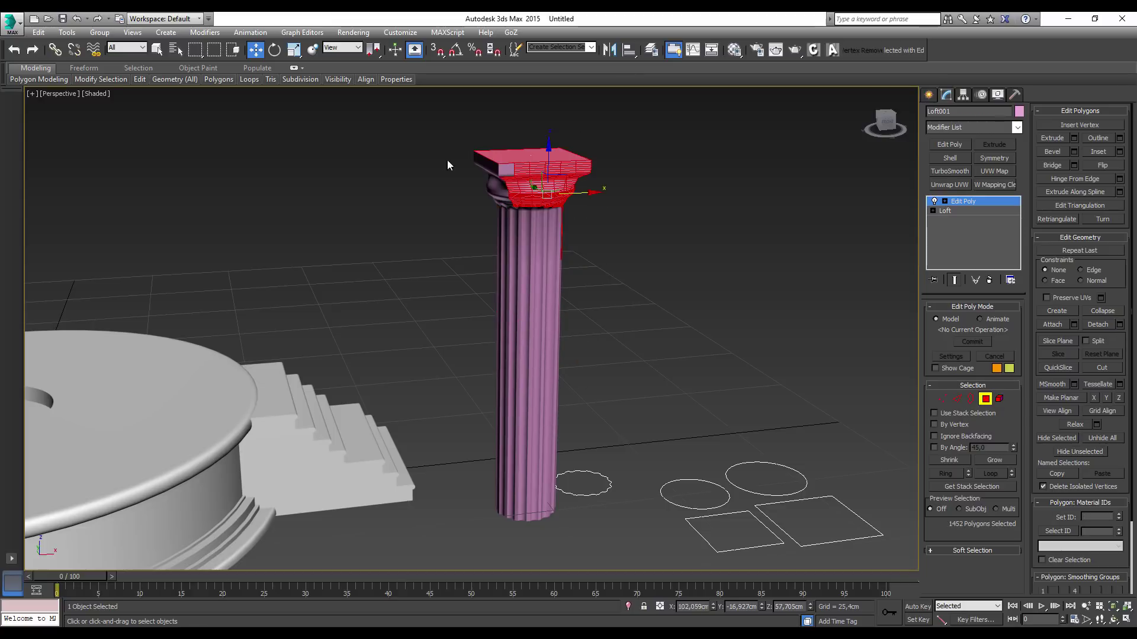
# Exit Polygon sub-object mode and bring up the Modifier List
pyautogui.click(985, 400)
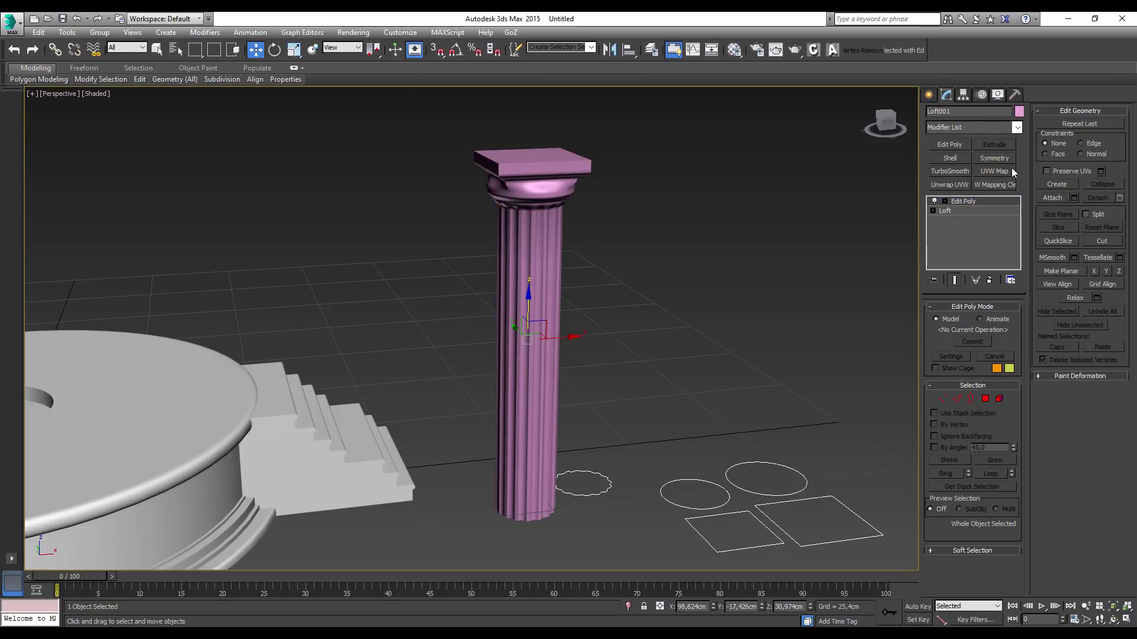
pyautogui.click(1018, 127)
pyautogui.moveTo(1021, 165); pyautogui.dragTo(990, 427)
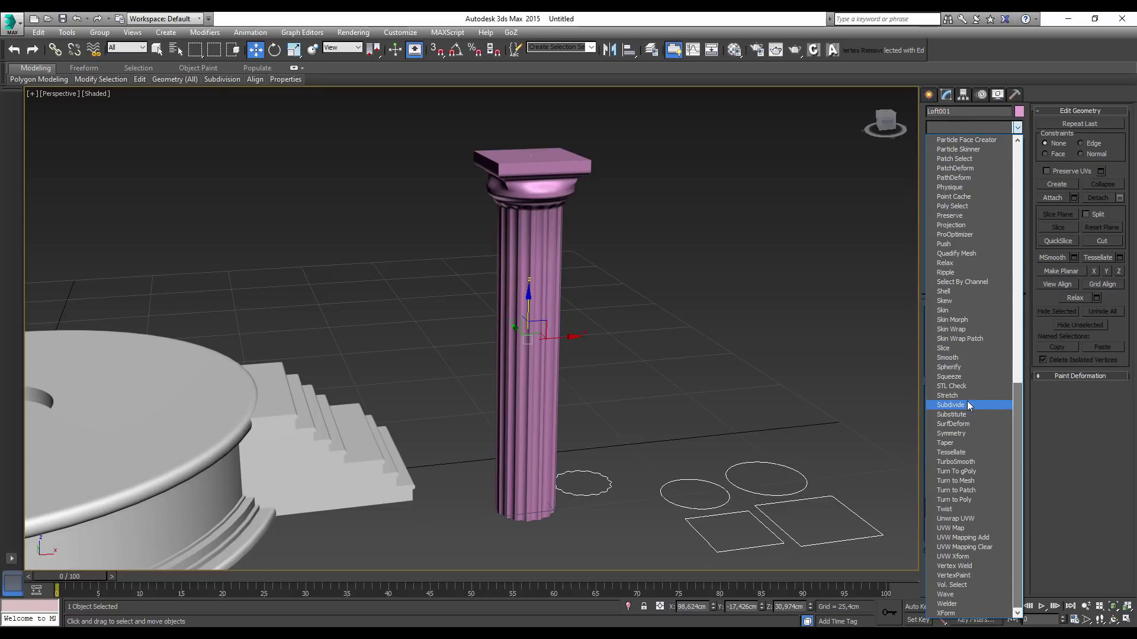
# Add a Symmetry modifier to Loft001 with the mirror axis set to Y
pyautogui.click(962, 434)
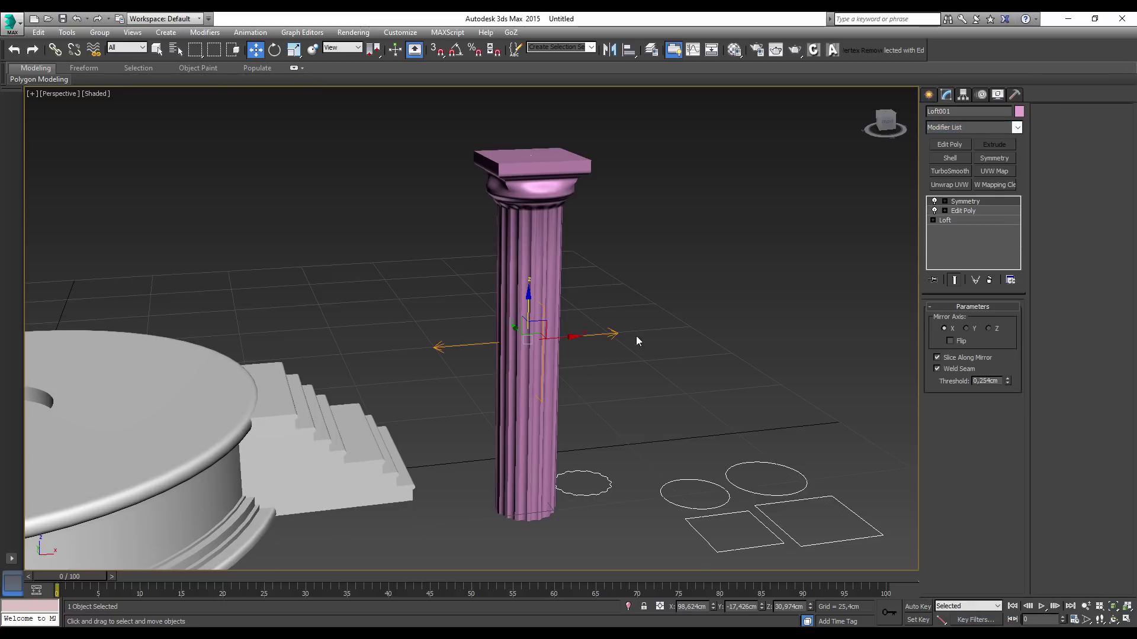
pyautogui.moveTo(627, 317)
pyautogui.mouseDown(button='middle')
pyautogui.moveTo(666, 313)
pyautogui.moveTo(677, 324)
pyautogui.mouseUp(button='middle')
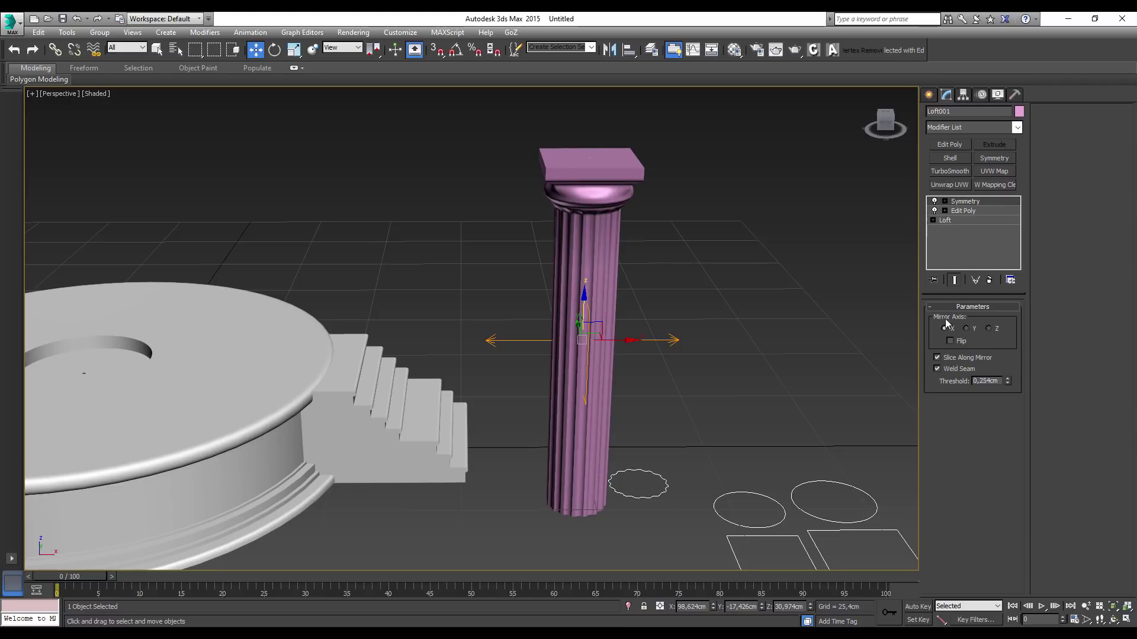
pyautogui.click(988, 329)
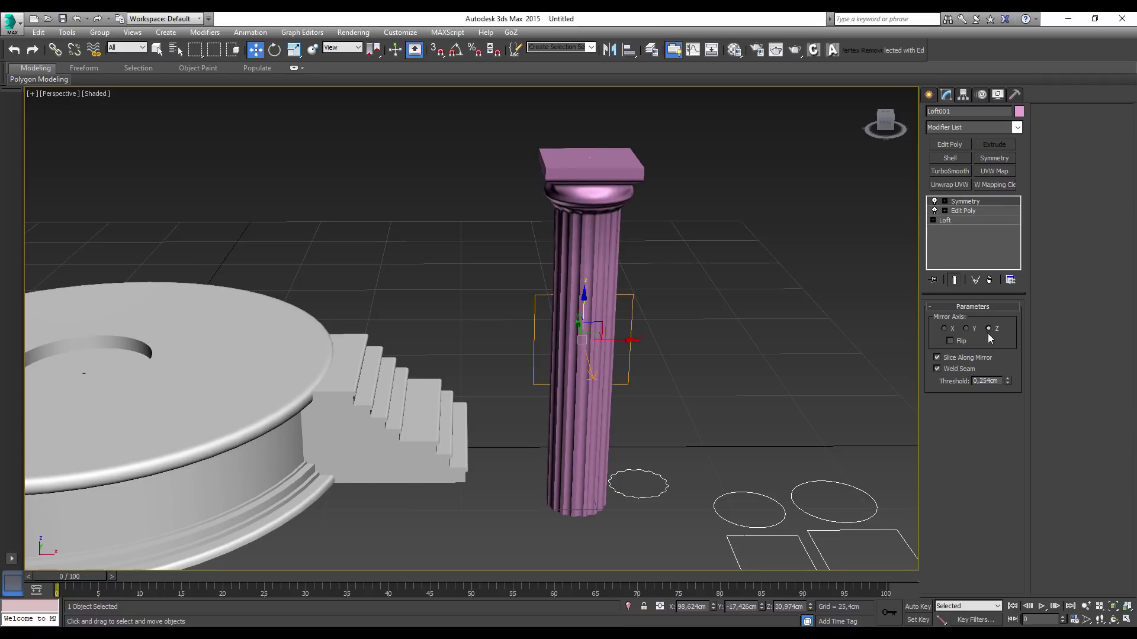
pyautogui.click(966, 329)
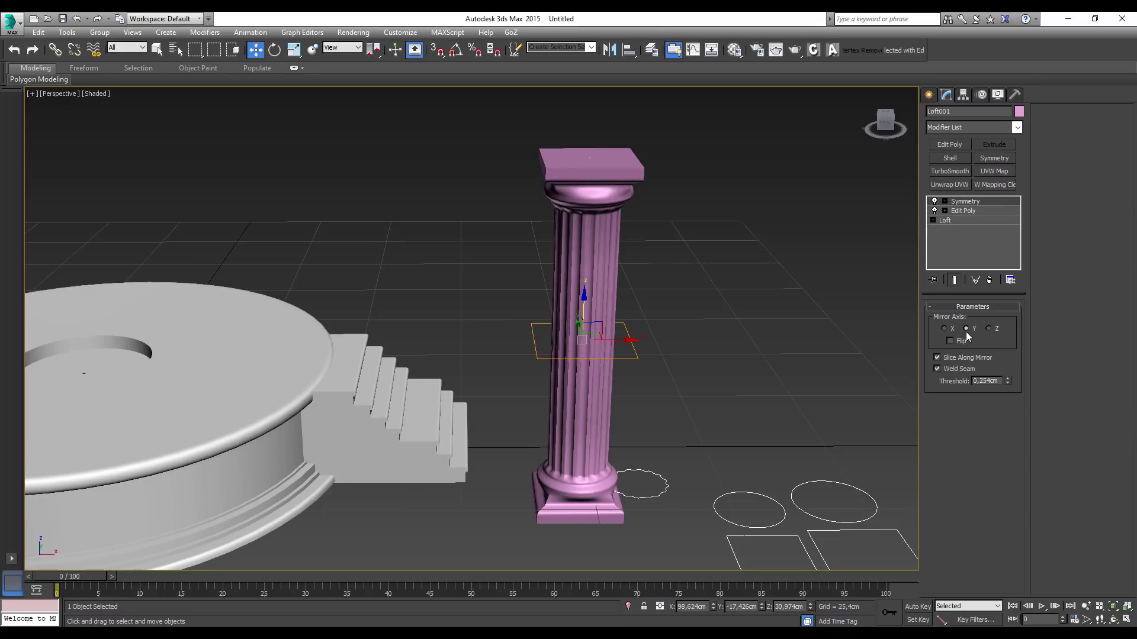
# Set the Symmetry weld threshold to 0,0cm and inspect the seam
pyautogui.moveTo(837, 330)
pyautogui.keyDown('alt'); pyautogui.mouseDown(button='middle')
pyautogui.moveTo(595, 348)
pyautogui.moveTo(684, 361)
pyautogui.mouseUp(button='middle'); pyautogui.keyUp('alt')
pyautogui.moveTo(598, 244)
pyautogui.keyDown('alt'); pyautogui.mouseDown(button='middle')
pyautogui.moveTo(659, 246)
pyautogui.moveTo(591, 261)
pyautogui.mouseUp(button='middle'); pyautogui.keyUp('alt')
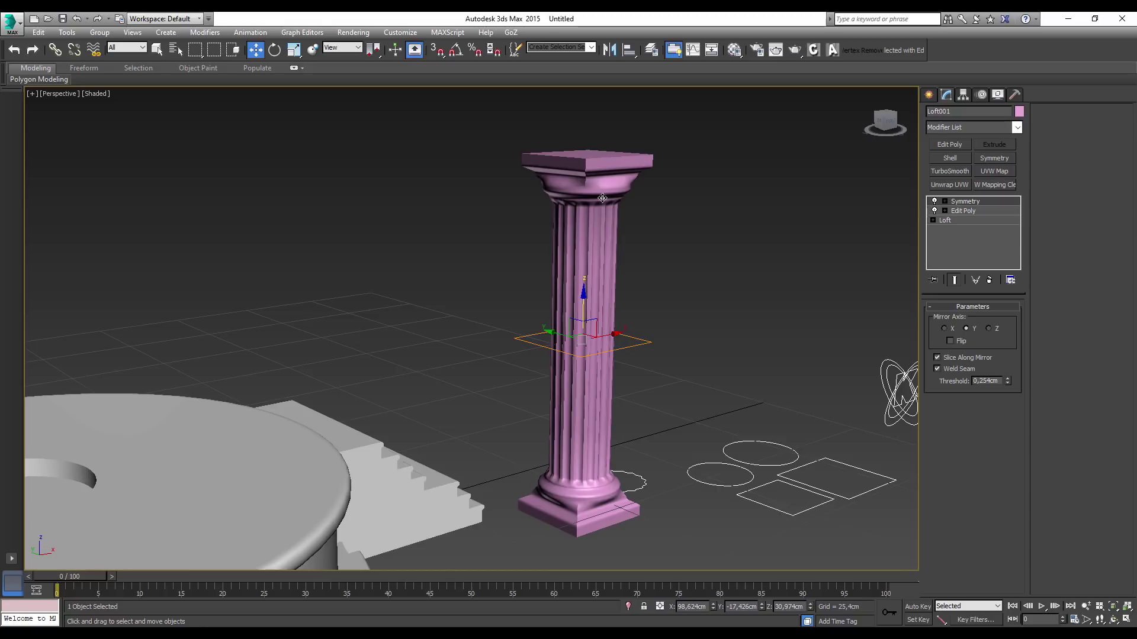
pyautogui.keyDown('alt'); pyautogui.moveTo(599, 355); pyautogui.dragTo(611, 276, button='middle'); pyautogui.keyUp('alt')
pyautogui.scroll(3, 603, 346)
pyautogui.scroll(3, 604, 337)
pyautogui.scroll(3, 605, 332)
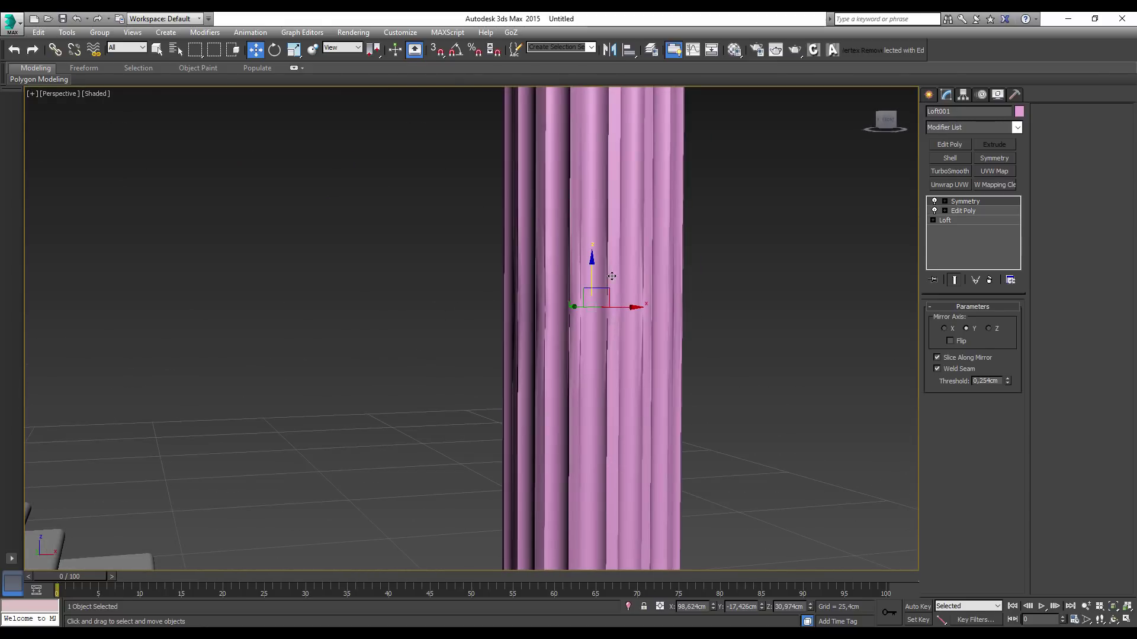
pyautogui.keyDown('alt'); pyautogui.moveTo(615, 353); pyautogui.dragTo(691, 367, button='middle'); pyautogui.keyUp('alt')
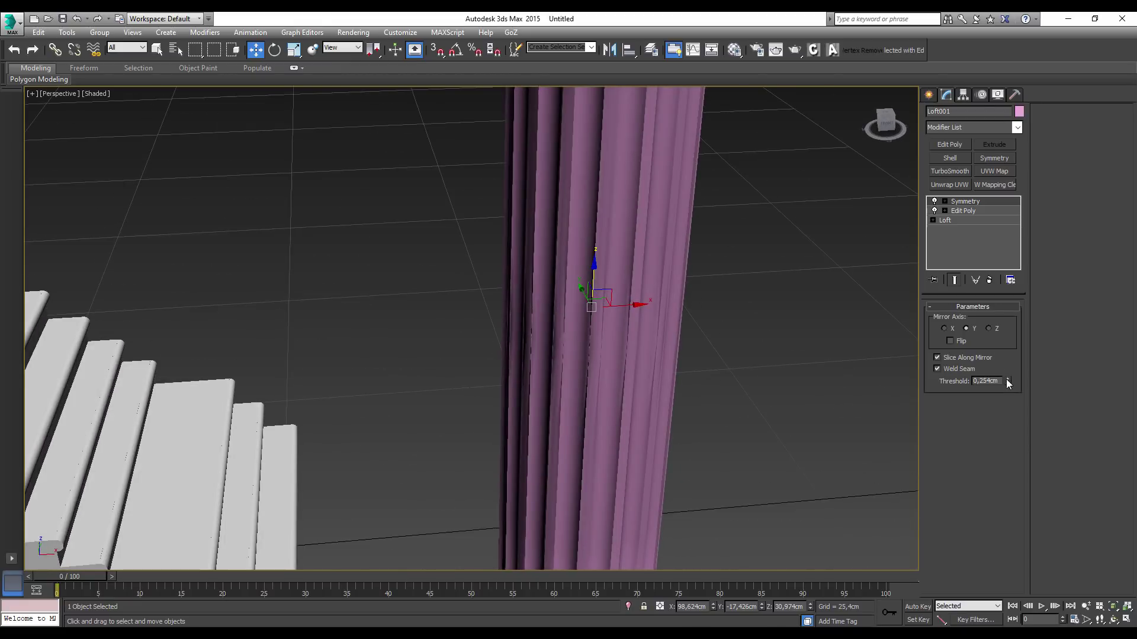
pyautogui.moveTo(1008, 383); pyautogui.dragTo(1006, 388)
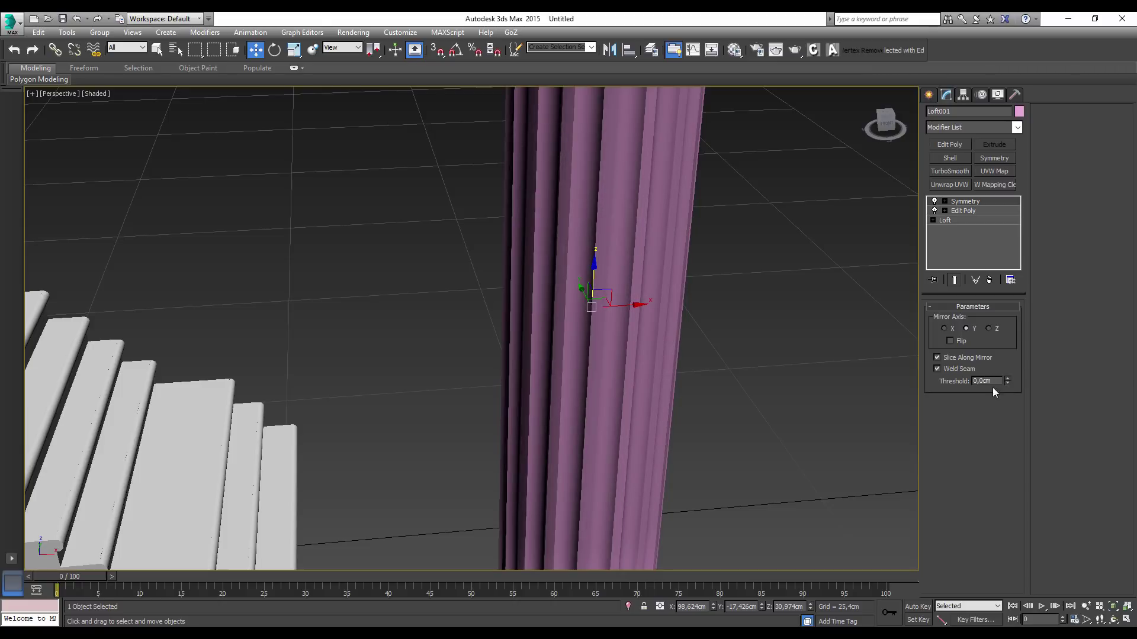
pyautogui.moveTo(770, 373)
pyautogui.keyDown('alt'); pyautogui.mouseDown(button='middle')
pyautogui.moveTo(733, 369)
pyautogui.moveTo(706, 339)
pyautogui.moveTo(709, 315)
pyautogui.moveTo(698, 379)
pyautogui.mouseUp(button='middle'); pyautogui.keyUp('alt')
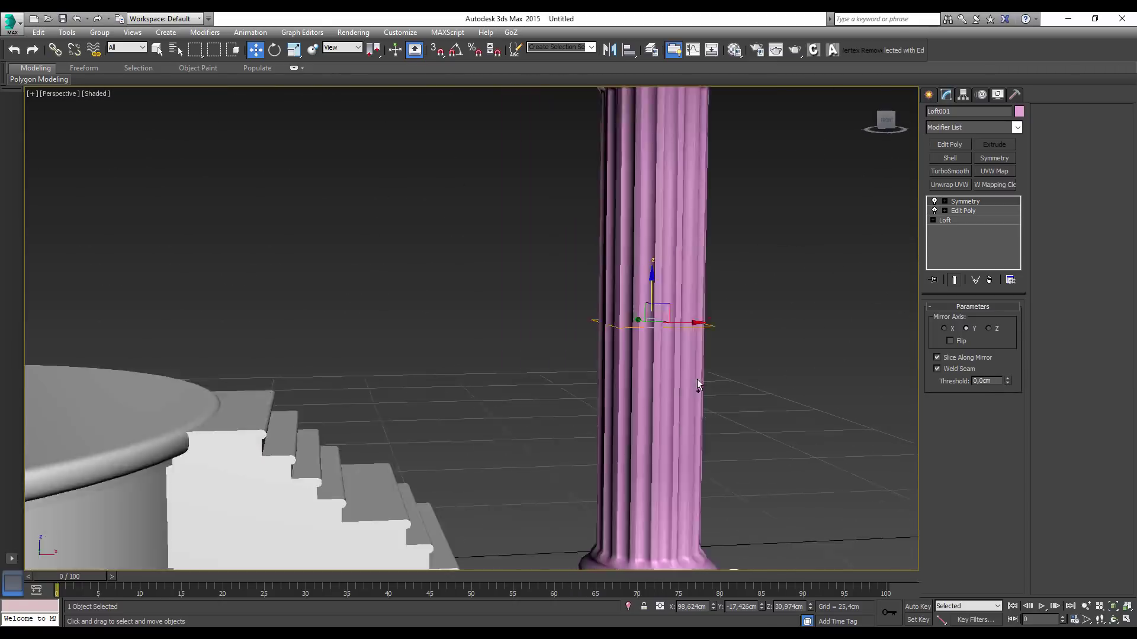
pyautogui.scroll(-5, 697, 382)
# Move the fluted column onto the edge of the round platform
pyautogui.hotkey('ctrl', 'a')
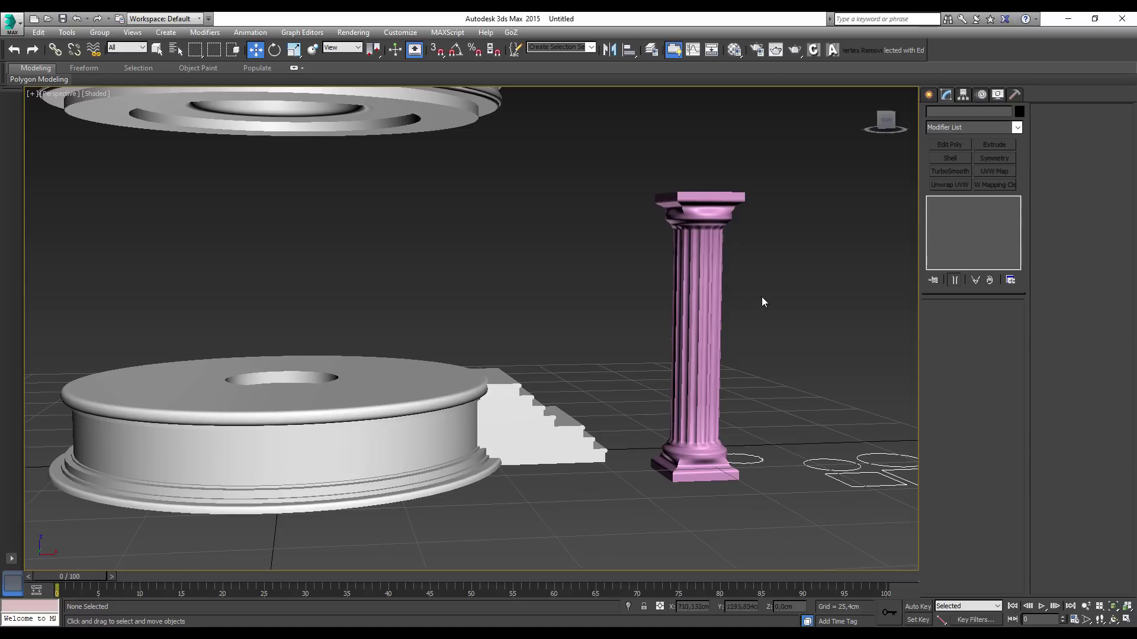
pyautogui.moveTo(711, 321); pyautogui.dragTo(444, 229)
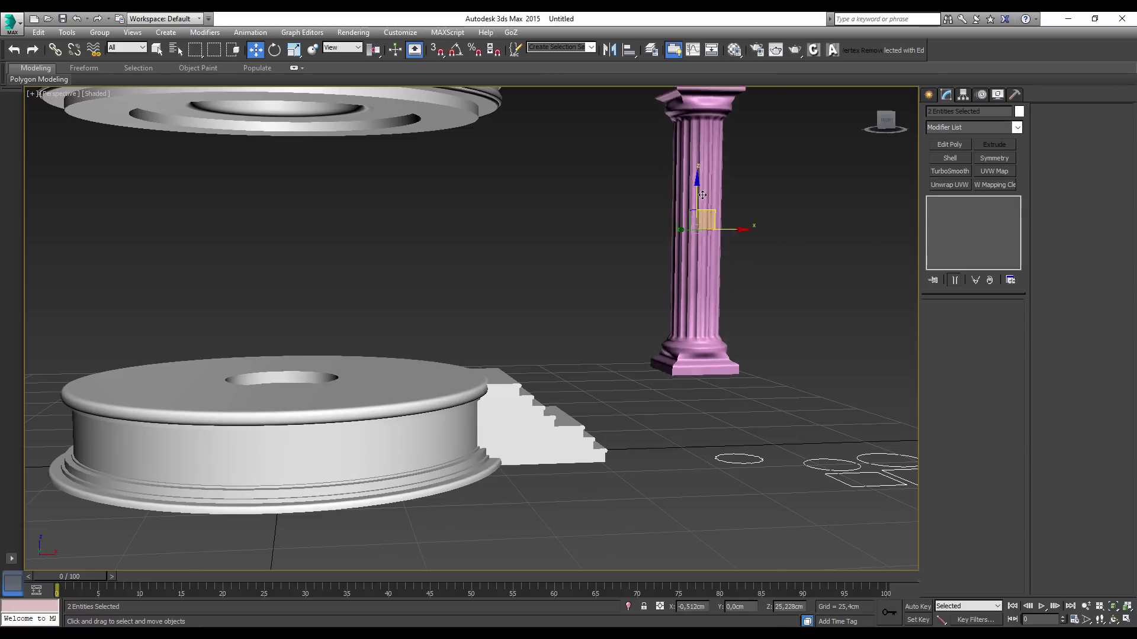
pyautogui.keyDown('alt'); pyautogui.moveTo(531, 282); pyautogui.dragTo(616, 283, button='middle'); pyautogui.keyUp('alt')
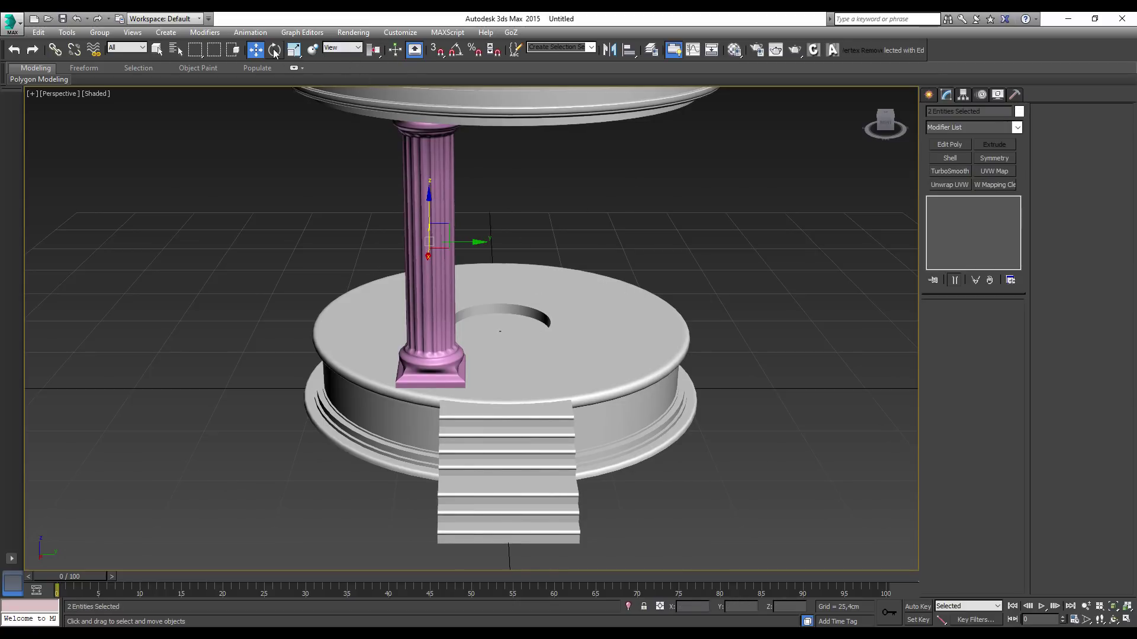
pyautogui.moveTo(471, 242); pyautogui.dragTo(540, 251)
pyautogui.moveTo(540, 251)
pyautogui.keyDown('alt'); pyautogui.mouseDown(button='middle')
pyautogui.moveTo(614, 267)
pyautogui.moveTo(546, 253)
pyautogui.mouseUp(button='middle'); pyautogui.keyUp('alt')
pyautogui.moveTo(537, 241); pyautogui.dragTo(558, 243)
pyautogui.moveTo(558, 244)
pyautogui.keyDown('alt'); pyautogui.mouseDown(button='middle')
pyautogui.moveTo(505, 316)
pyautogui.moveTo(564, 234)
pyautogui.moveTo(569, 264)
pyautogui.moveTo(599, 229)
pyautogui.moveTo(571, 243)
pyautogui.moveTo(642, 229)
pyautogui.moveTo(651, 244)
pyautogui.moveTo(530, 241)
pyautogui.moveTo(616, 218)
pyautogui.mouseUp(button='middle'); pyautogui.keyUp('alt')
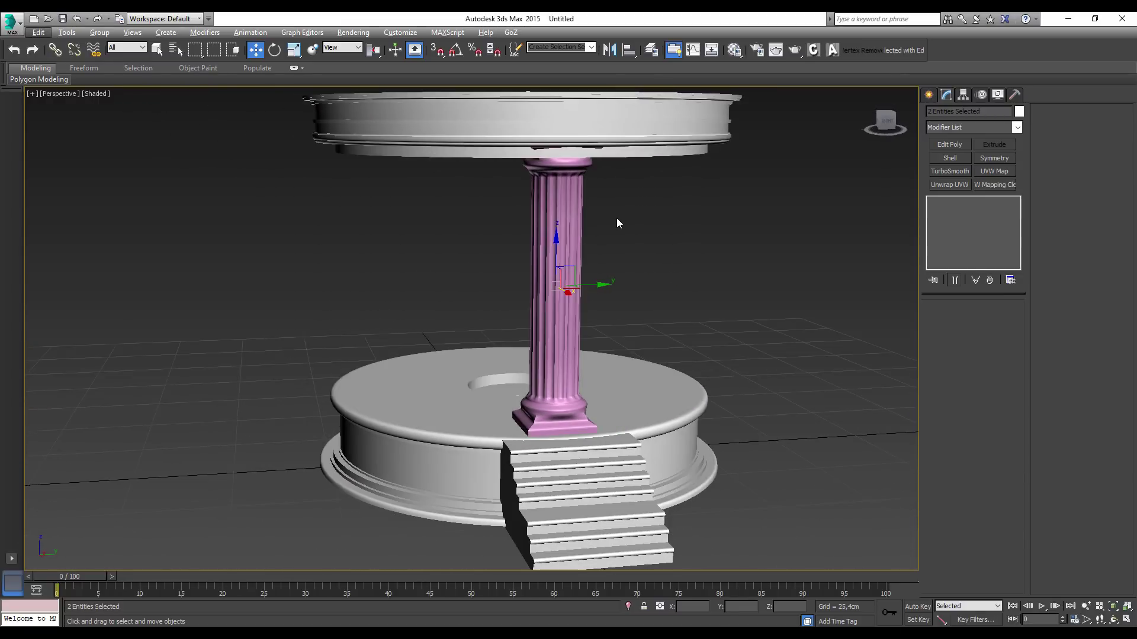
# Raise the top ring high above the platform along Z
pyautogui.moveTo(645, 261)
pyautogui.keyDown('alt'); pyautogui.mouseDown(button='middle')
pyautogui.moveTo(613, 264)
pyautogui.moveTo(584, 145)
pyautogui.mouseUp(button='middle'); pyautogui.keyUp('alt')
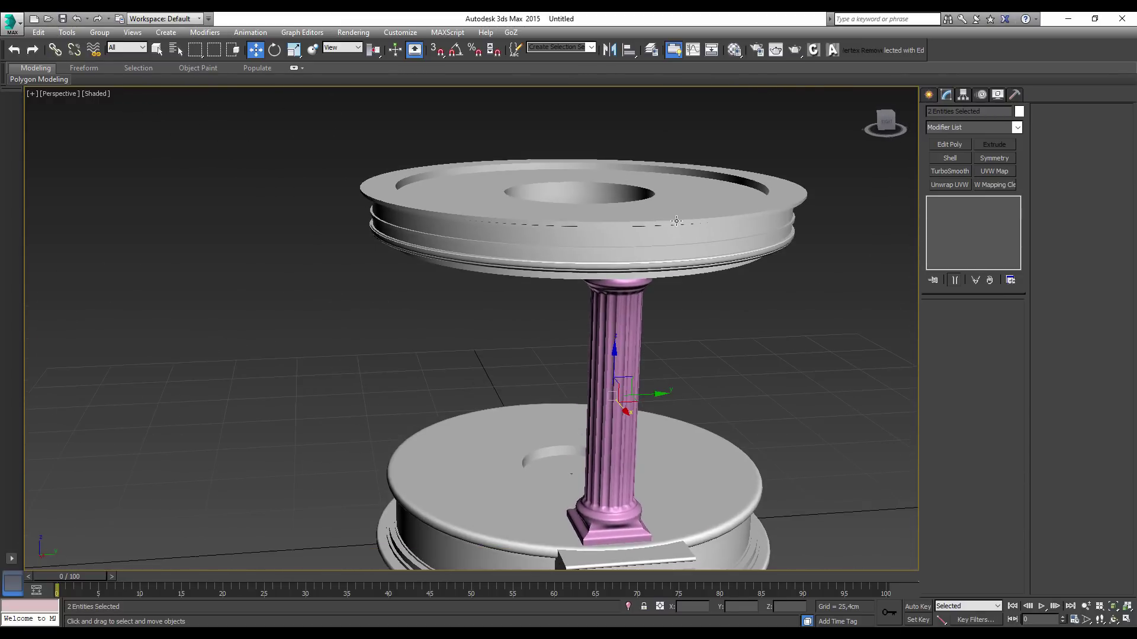
pyautogui.click(580, 142)
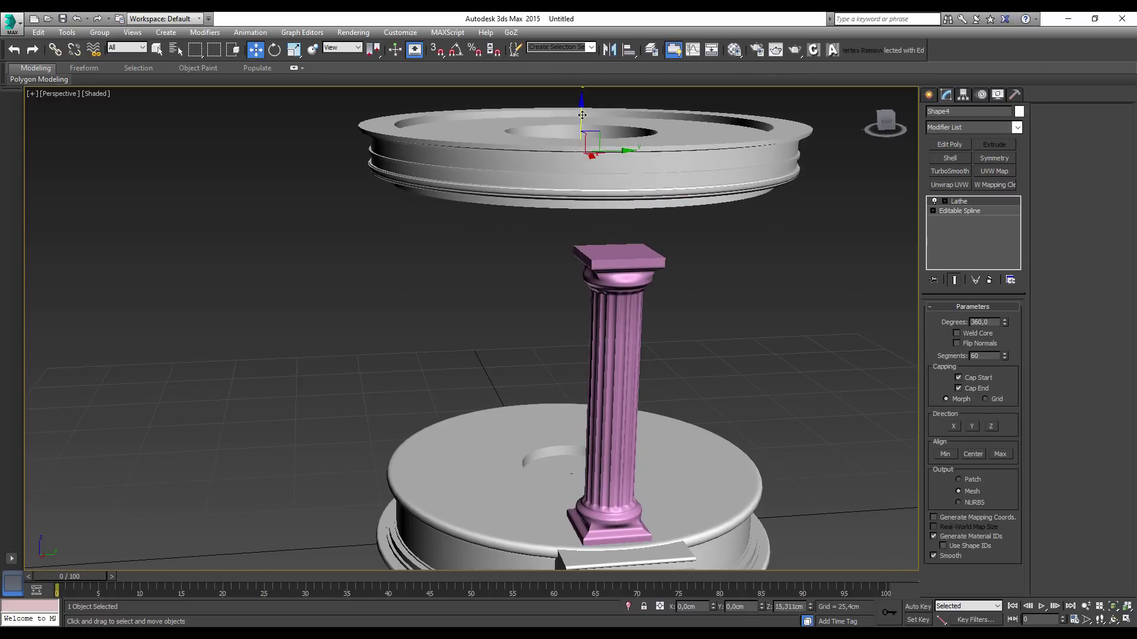
pyautogui.moveTo(581, 141); pyautogui.dragTo(582, 103)
pyautogui.moveTo(582, 104)
pyautogui.keyDown('alt'); pyautogui.mouseDown(button='middle')
pyautogui.moveTo(686, 226)
pyautogui.moveTo(619, 312)
pyautogui.moveTo(634, 325)
pyautogui.moveTo(651, 325)
pyautogui.moveTo(656, 303)
pyautogui.moveTo(858, 236)
pyautogui.mouseUp(button='middle'); pyautogui.keyUp('alt')
# Reselect the fluted column alone and return to its modifier stack
pyautogui.click(610, 311)
pyautogui.click(928, 95)
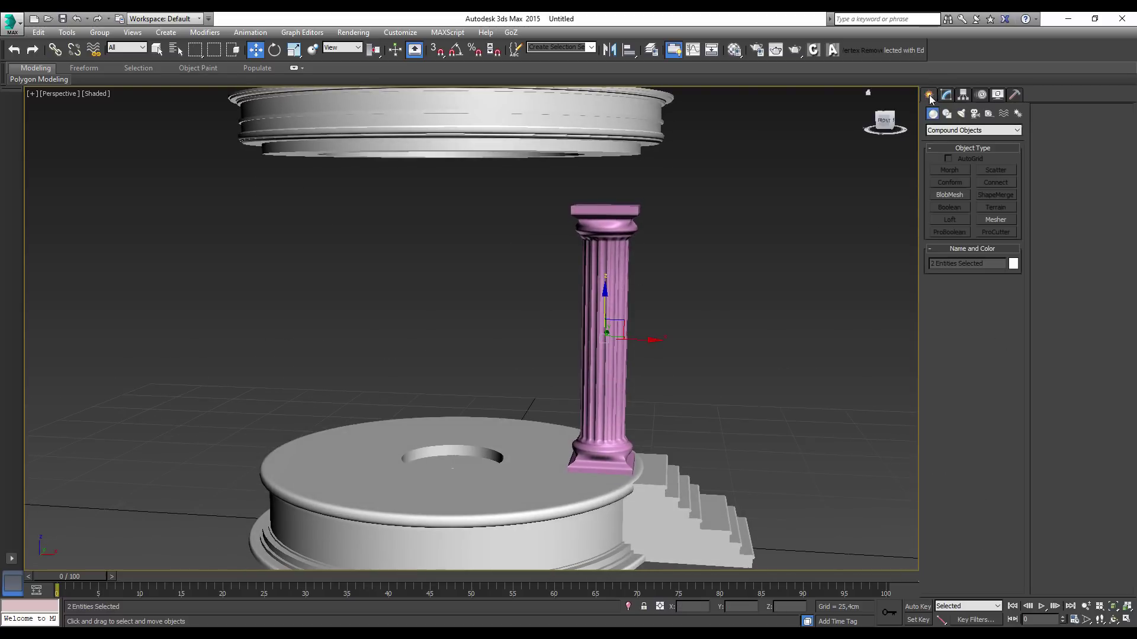
pyautogui.click(729, 318)
pyautogui.click(616, 244)
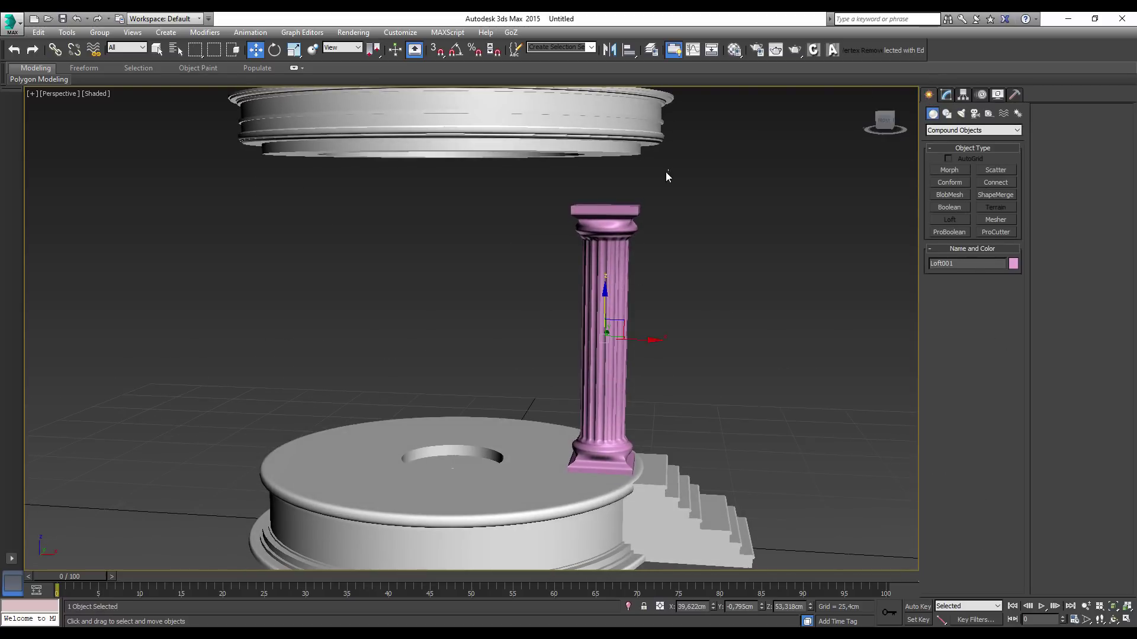
pyautogui.click(584, 283)
pyautogui.click(946, 95)
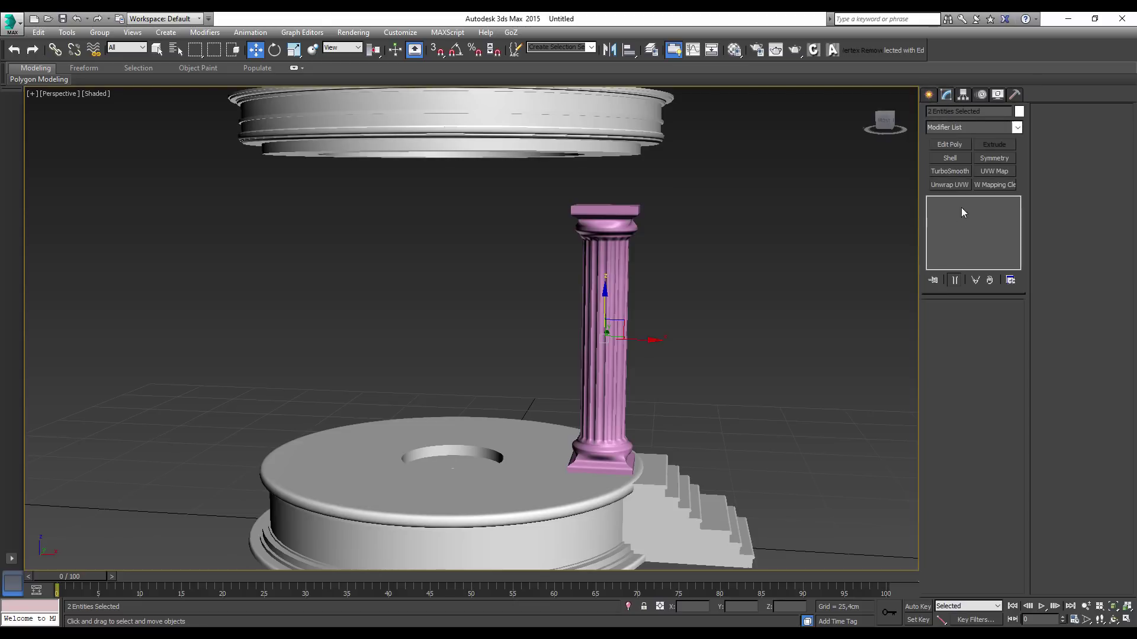
pyautogui.moveTo(673, 323); pyautogui.dragTo(592, 396)
pyautogui.click(372, 245)
pyautogui.moveTo(742, 191); pyautogui.dragTo(602, 320)
pyautogui.keyDown('alt'); pyautogui.moveTo(602, 320); pyautogui.dragTo(646, 331, button='middle'); pyautogui.keyUp('alt')
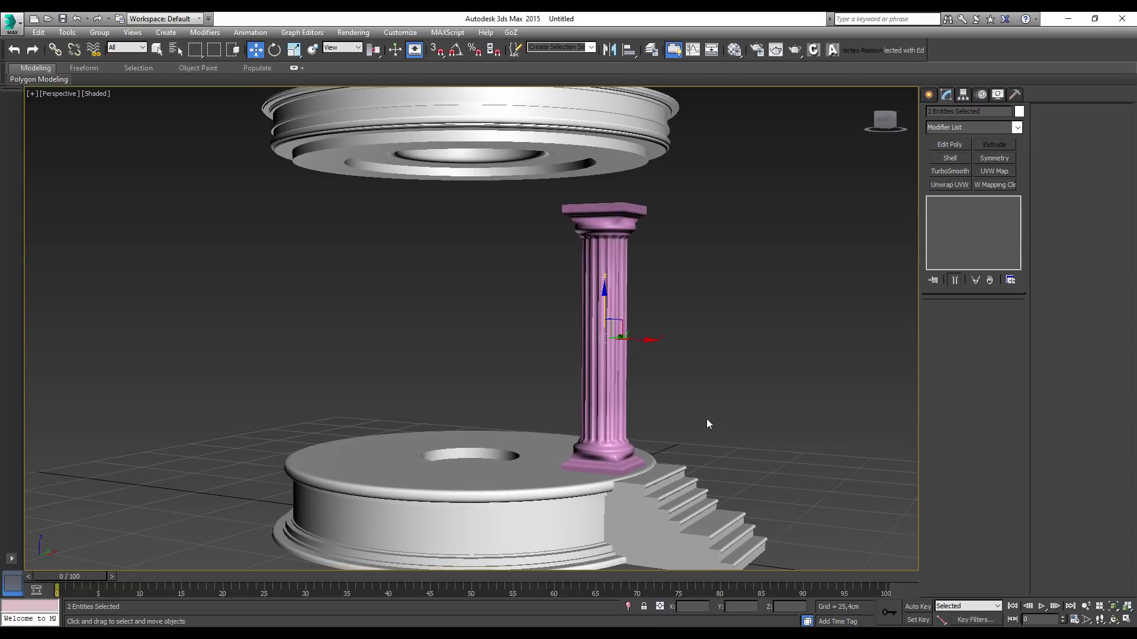
pyautogui.click(601, 417)
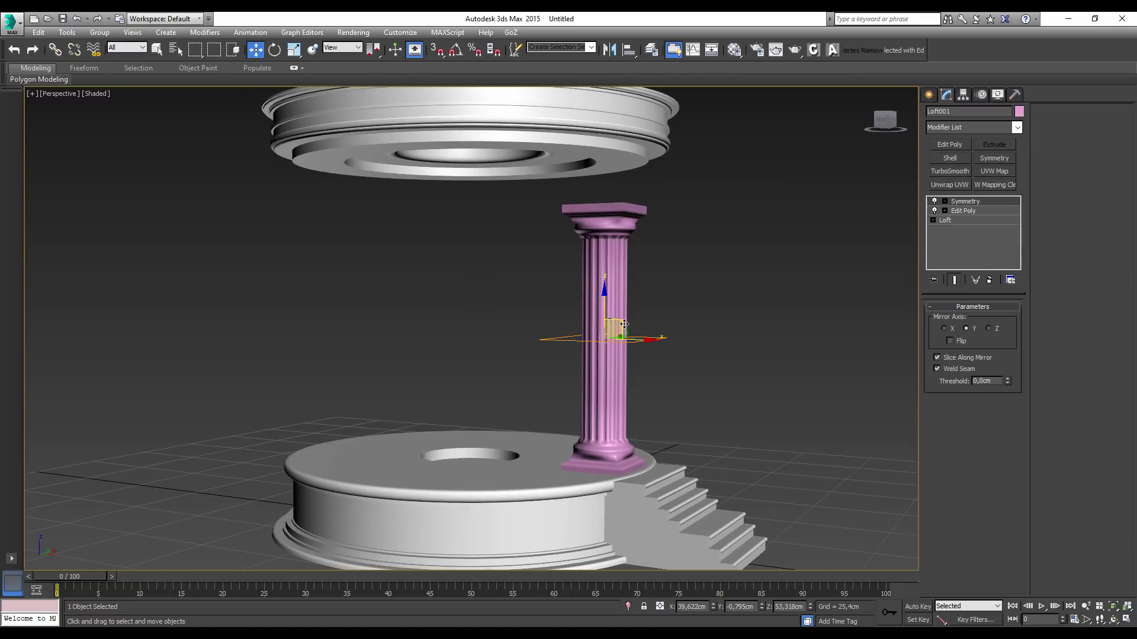
# Move the Symmetry mirror plane down and raise the column along Z
pyautogui.click(944, 201)
pyautogui.click(965, 211)
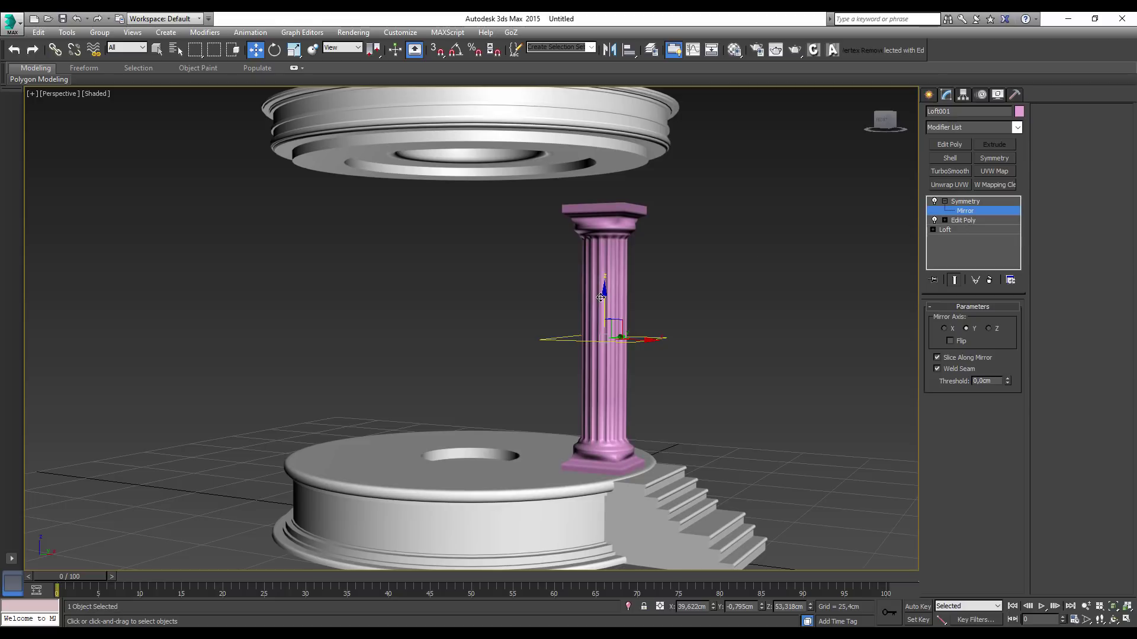
pyautogui.moveTo(605, 307)
pyautogui.mouseDown()
pyautogui.moveTo(599, 331)
pyautogui.moveTo(595, 312)
pyautogui.mouseUp()
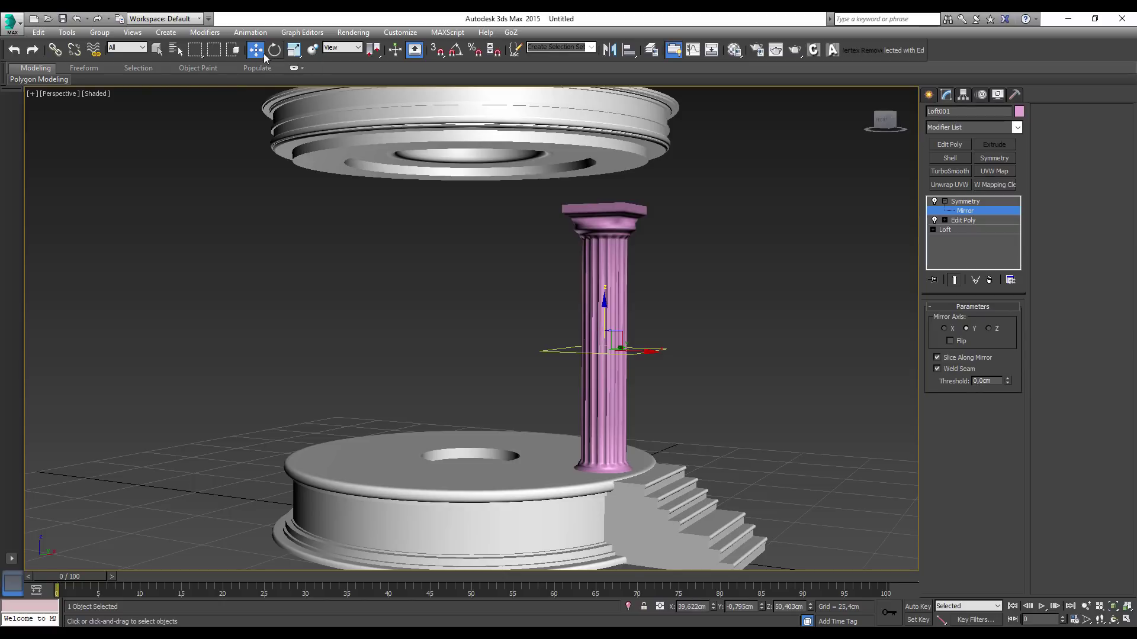
pyautogui.click(970, 210)
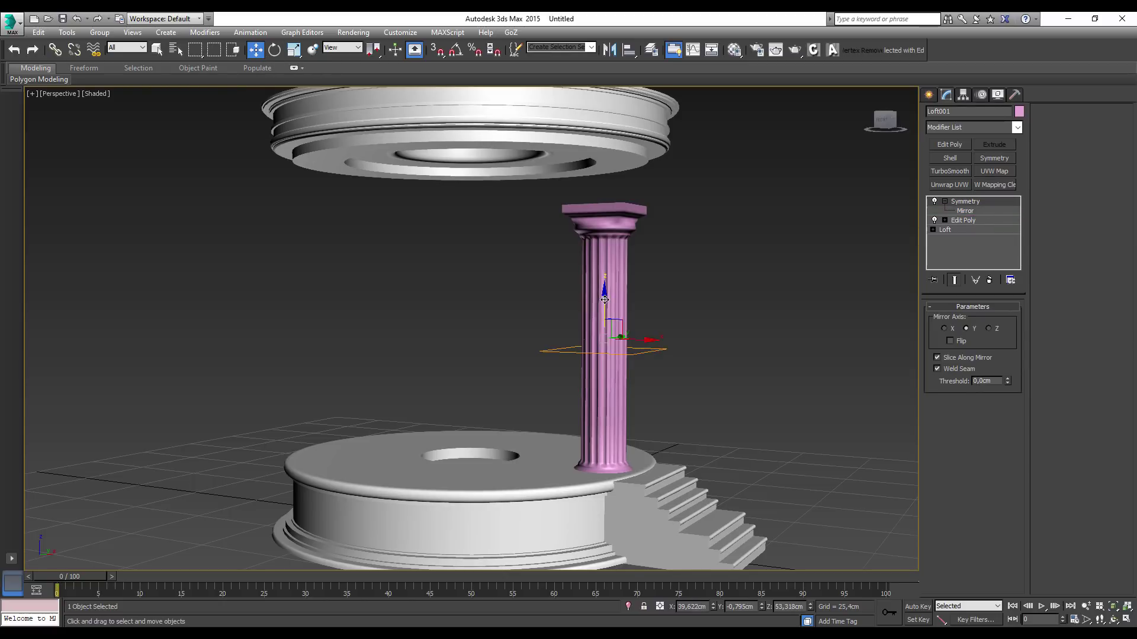
pyautogui.moveTo(605, 299); pyautogui.dragTo(607, 249)
# Lower the mirror plane further so the capital meets the ring, then reselect the column
pyautogui.click(975, 212)
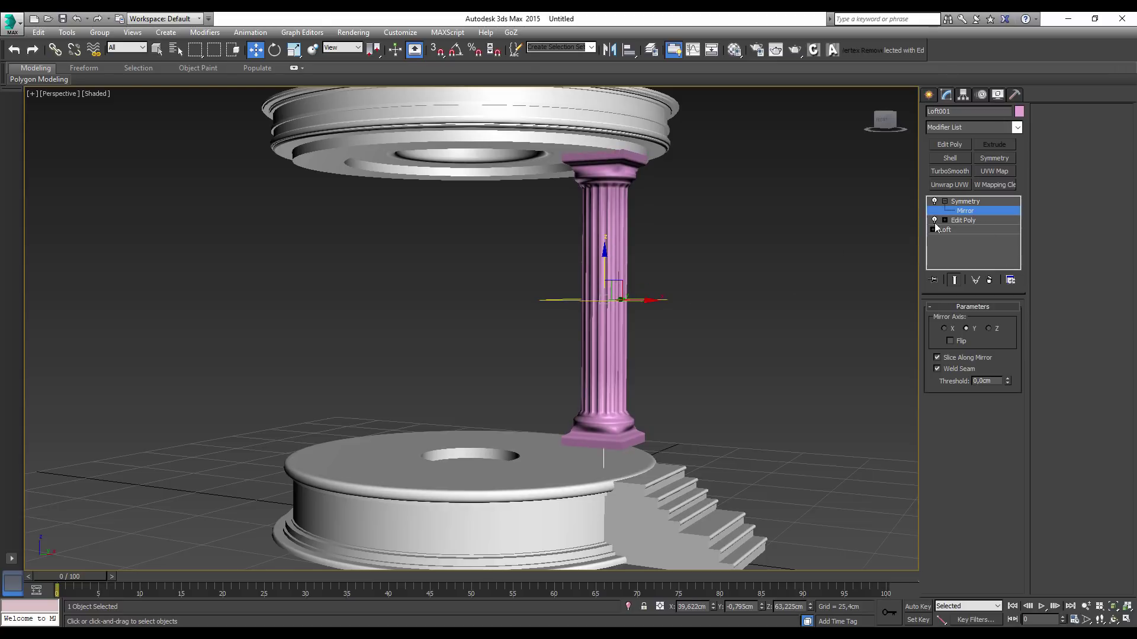
pyautogui.moveTo(604, 265); pyautogui.dragTo(602, 281)
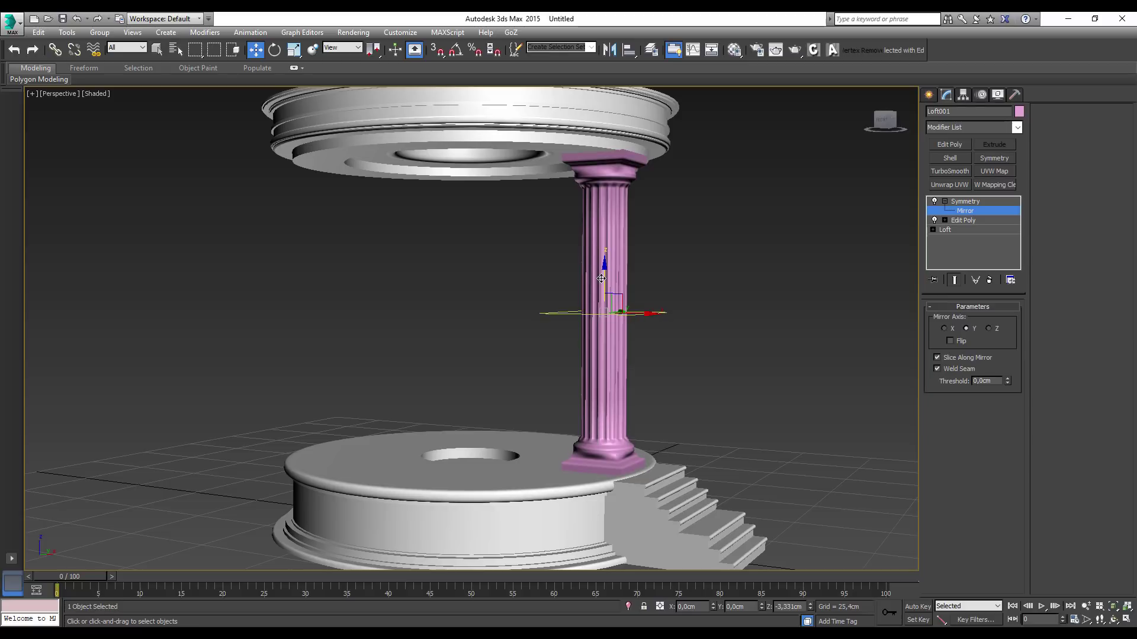
pyautogui.moveTo(658, 336)
pyautogui.keyDown('alt'); pyautogui.mouseDown(button='middle')
pyautogui.moveTo(619, 383)
pyautogui.moveTo(705, 381)
pyautogui.mouseUp(button='middle'); pyautogui.keyUp('alt')
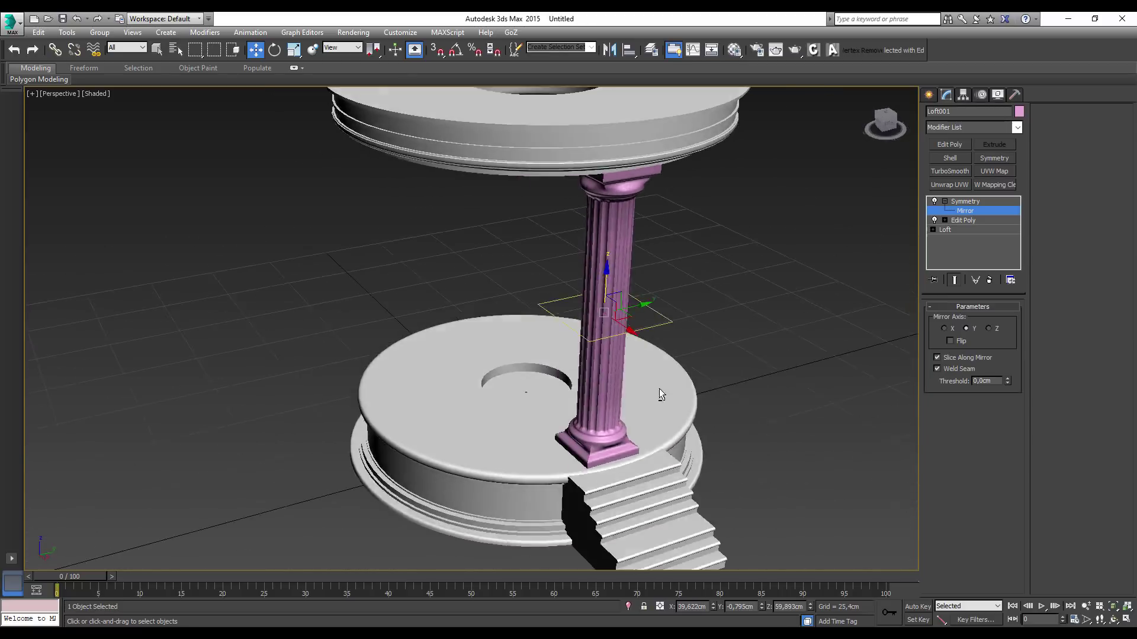
pyautogui.click(965, 202)
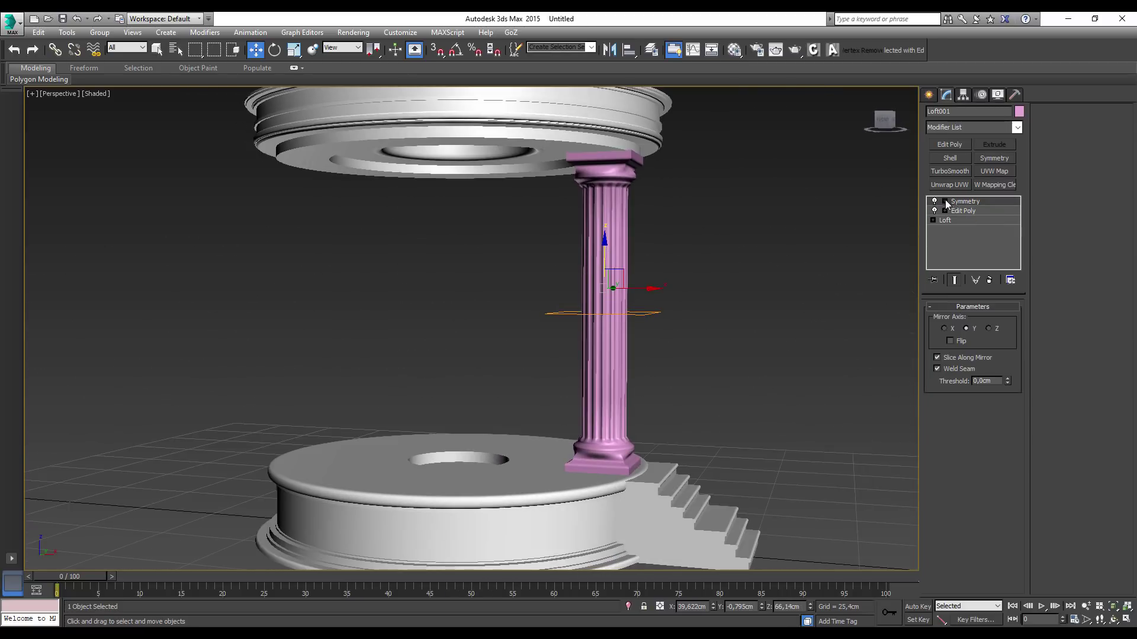
pyautogui.click(768, 320)
pyautogui.moveTo(658, 312)
pyautogui.keyDown('alt'); pyautogui.mouseDown(button='middle')
pyautogui.moveTo(591, 334)
pyautogui.moveTo(573, 269)
pyautogui.moveTo(590, 198)
pyautogui.mouseUp(button='middle'); pyautogui.keyUp('alt')
pyautogui.click(569, 319)
pyautogui.moveTo(569, 320); pyautogui.dragTo(537, 331, button='middle')
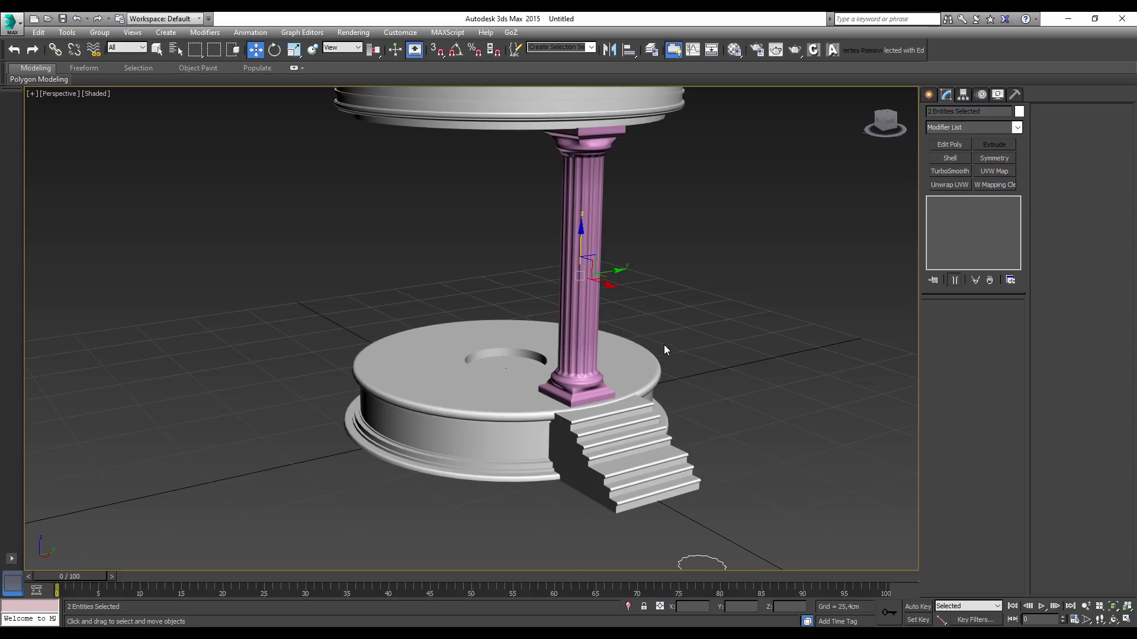
# Orbit around the column and platform from several angles, then select only Loft001
pyautogui.moveTo(664, 350)
pyautogui.keyDown('alt'); pyautogui.mouseDown(button='middle')
pyautogui.moveTo(591, 326)
pyautogui.moveTo(649, 335)
pyautogui.moveTo(654, 360)
pyautogui.mouseUp(button='middle'); pyautogui.keyUp('alt')
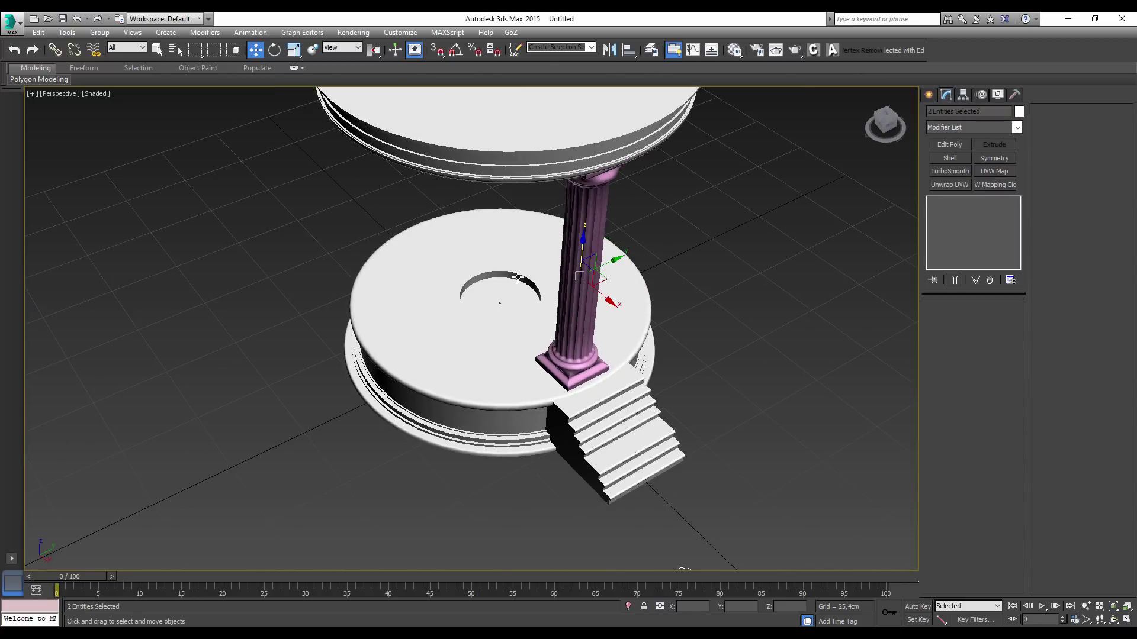
pyautogui.moveTo(517, 278)
pyautogui.keyDown('alt'); pyautogui.mouseDown(button='middle')
pyautogui.moveTo(568, 231)
pyautogui.moveTo(602, 262)
pyautogui.moveTo(424, 241)
pyautogui.moveTo(499, 280)
pyautogui.mouseUp(button='middle'); pyautogui.keyUp('alt')
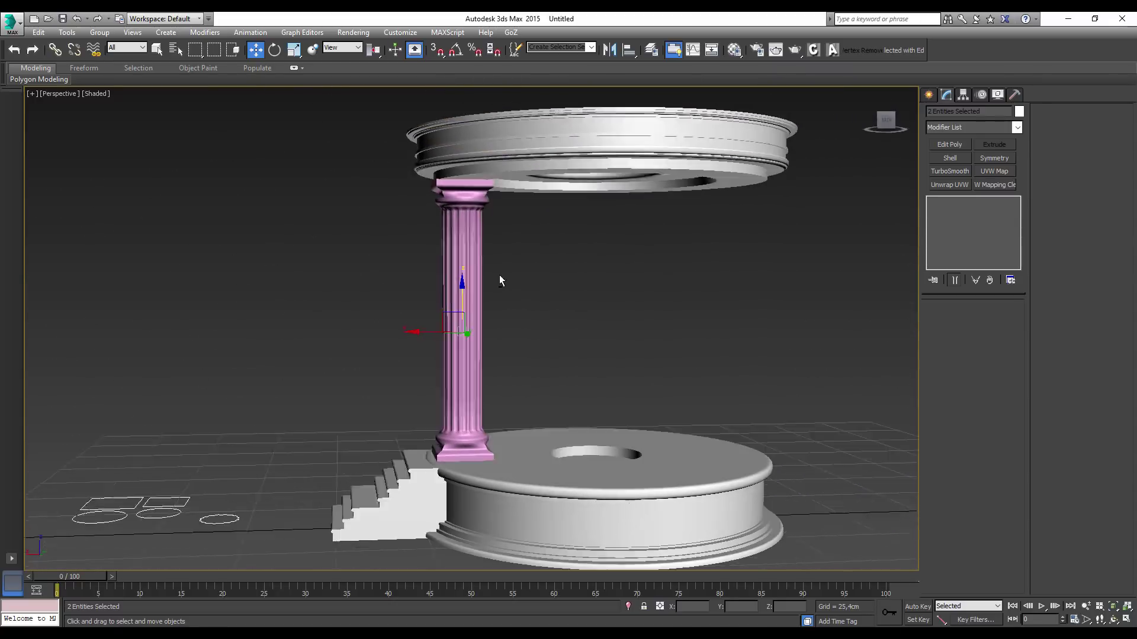
pyautogui.moveTo(591, 247)
pyautogui.keyDown('alt'); pyautogui.mouseDown(button='middle')
pyautogui.moveTo(530, 398)
pyautogui.moveTo(516, 340)
pyautogui.moveTo(524, 365)
pyautogui.mouseUp(button='middle'); pyautogui.keyUp('alt')
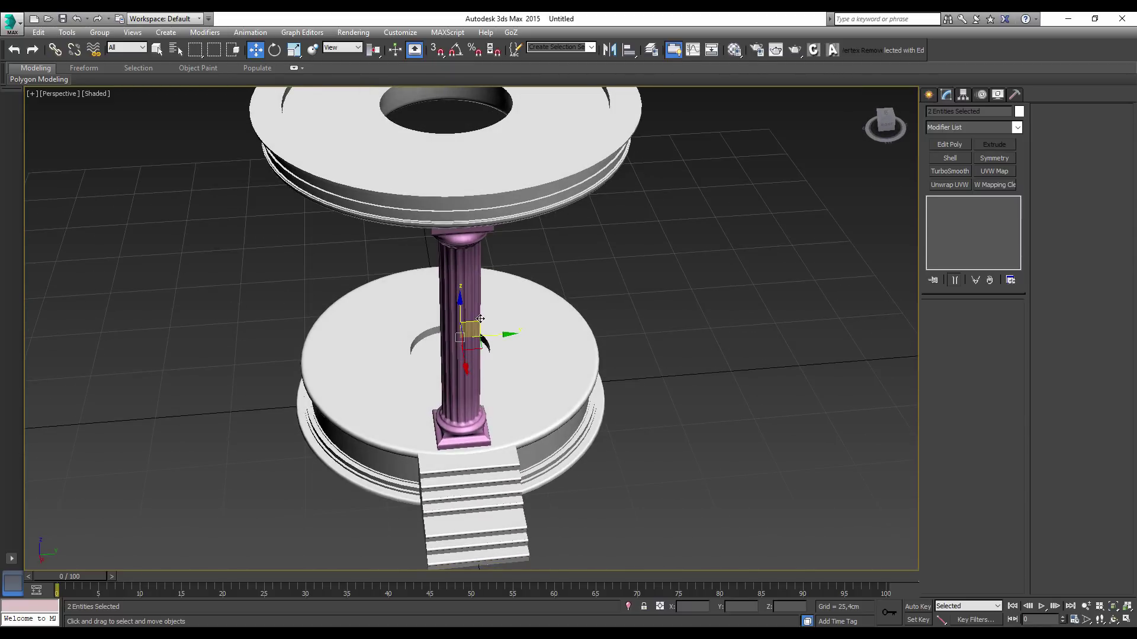
pyautogui.keyDown('alt'); pyautogui.moveTo(480, 319); pyautogui.dragTo(497, 268, button='middle'); pyautogui.keyUp('alt')
pyautogui.click(497, 268)
pyautogui.click(464, 305)
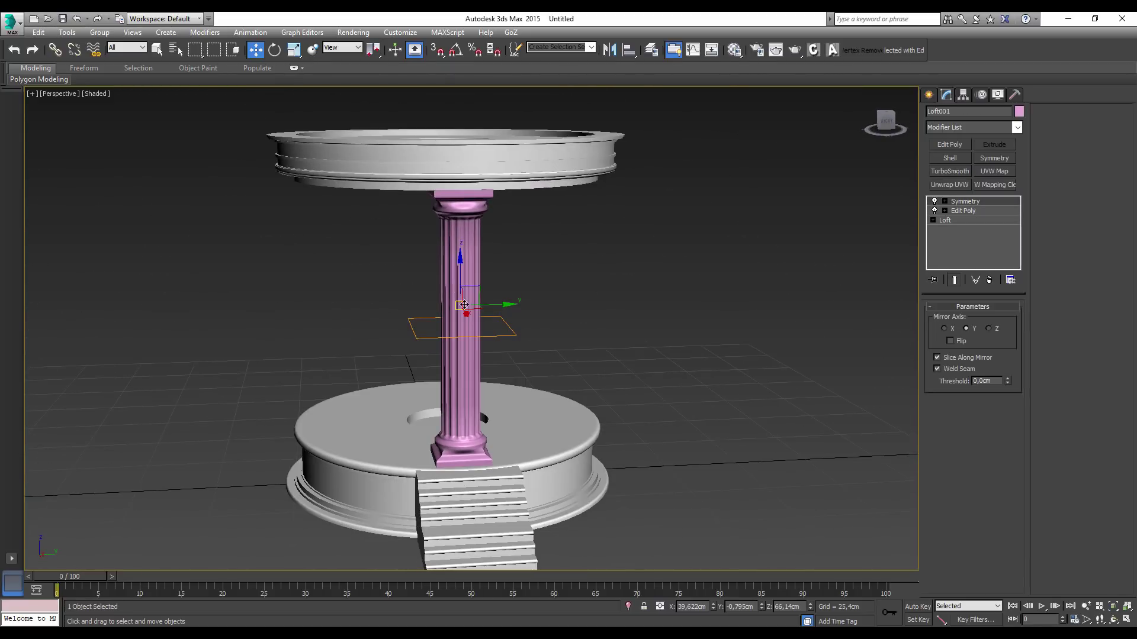
# Zero the column's X and Y position spinners
pyautogui.keyDown('alt'); pyautogui.moveTo(476, 336); pyautogui.dragTo(583, 330, button='middle'); pyautogui.keyUp('alt')
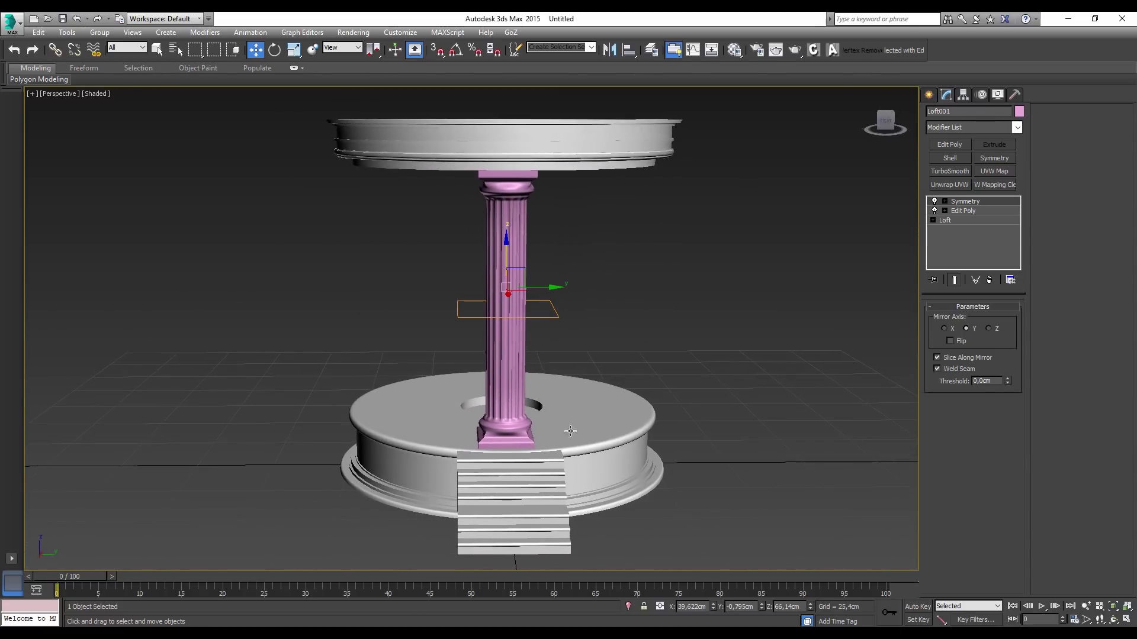
pyautogui.rightClick(713, 607)
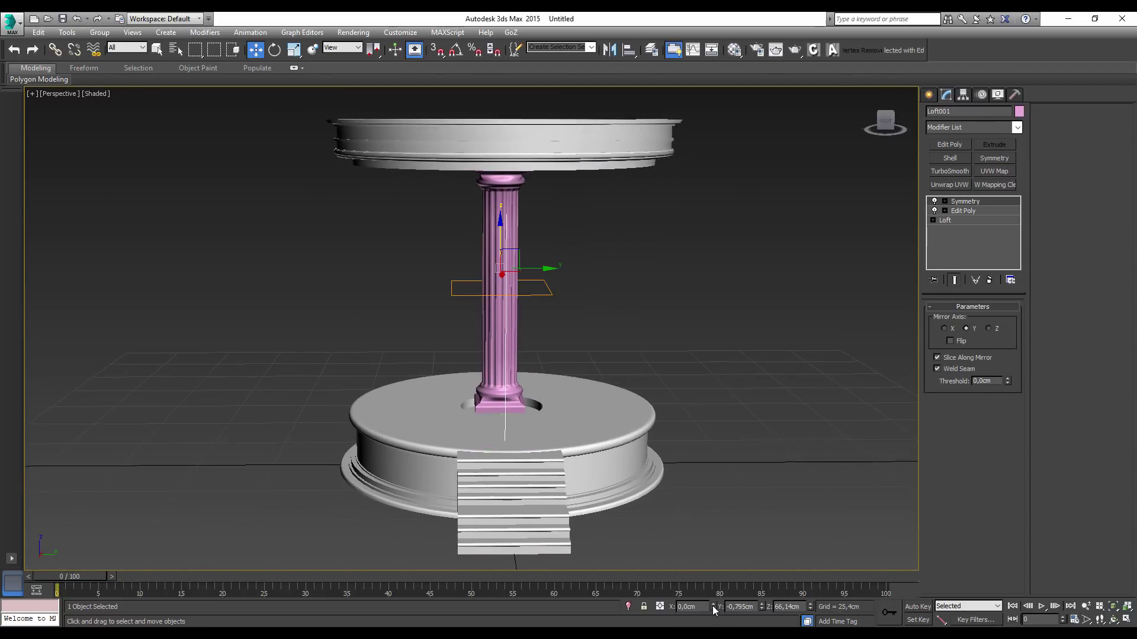
pyautogui.rightClick(763, 597)
pyautogui.rightClick(762, 609)
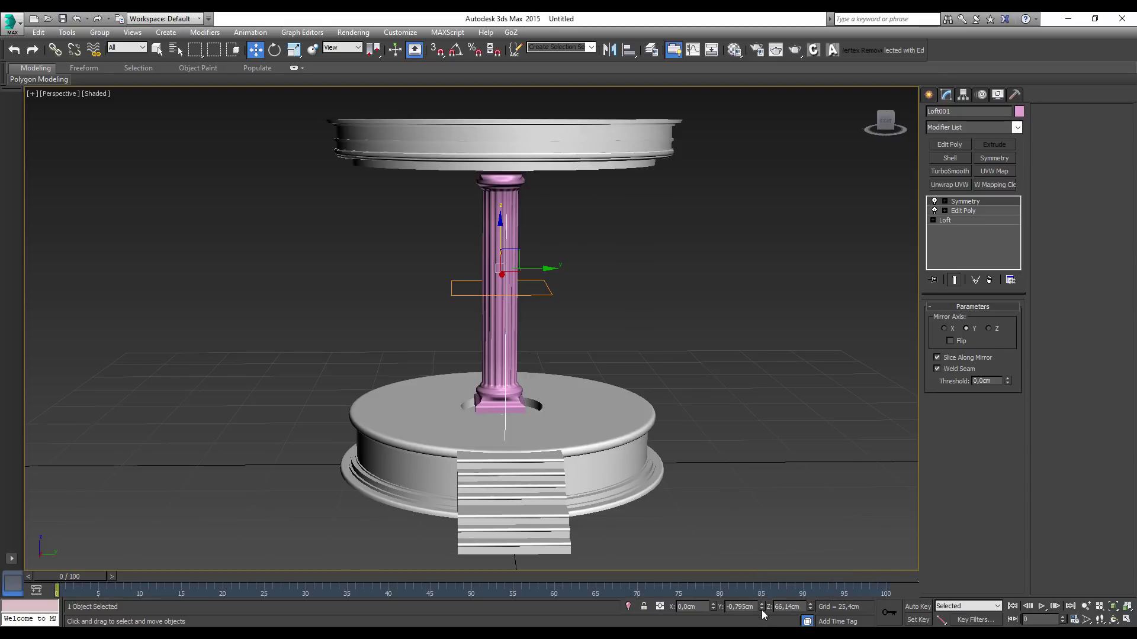
pyautogui.rightClick(763, 613)
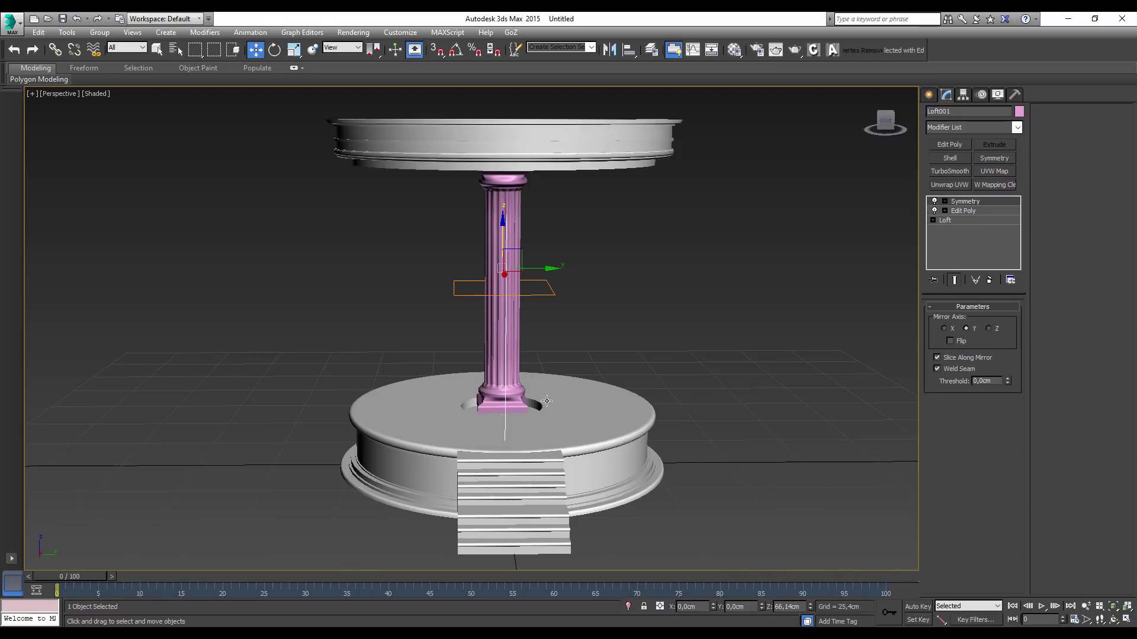
# Slide the column out along X to about 36,869cm at the platform rim
pyautogui.keyDown('alt'); pyautogui.moveTo(467, 354); pyautogui.dragTo(566, 368, button='middle'); pyautogui.keyUp('alt')
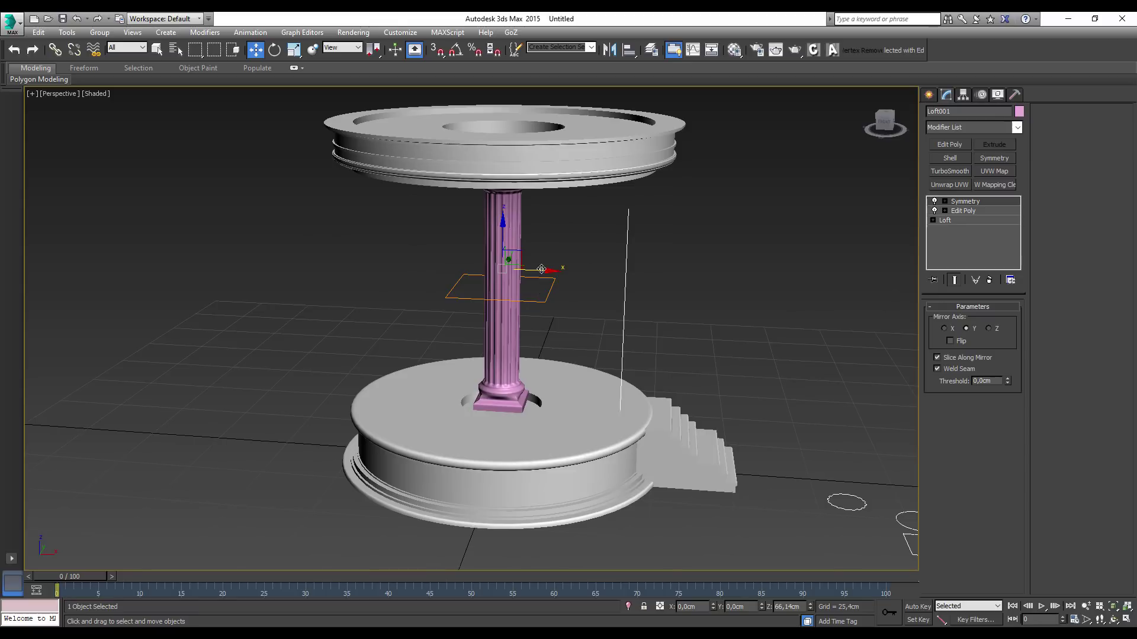
pyautogui.moveTo(538, 269); pyautogui.dragTo(653, 268)
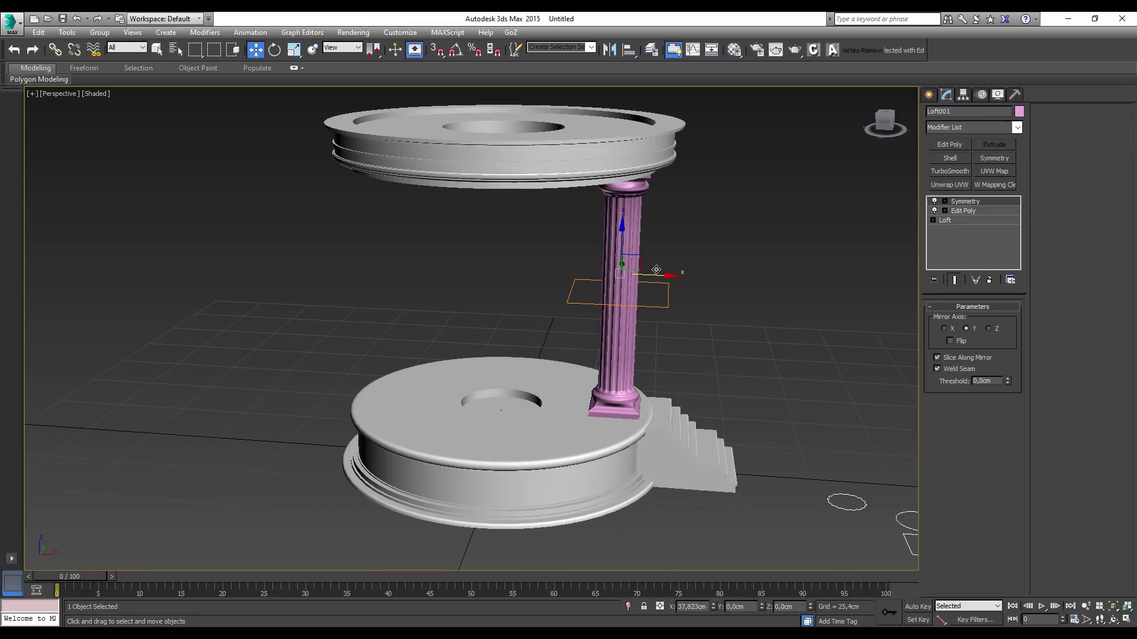
pyautogui.keyDown('alt'); pyautogui.moveTo(653, 268); pyautogui.dragTo(731, 308, button='middle'); pyautogui.keyUp('alt')
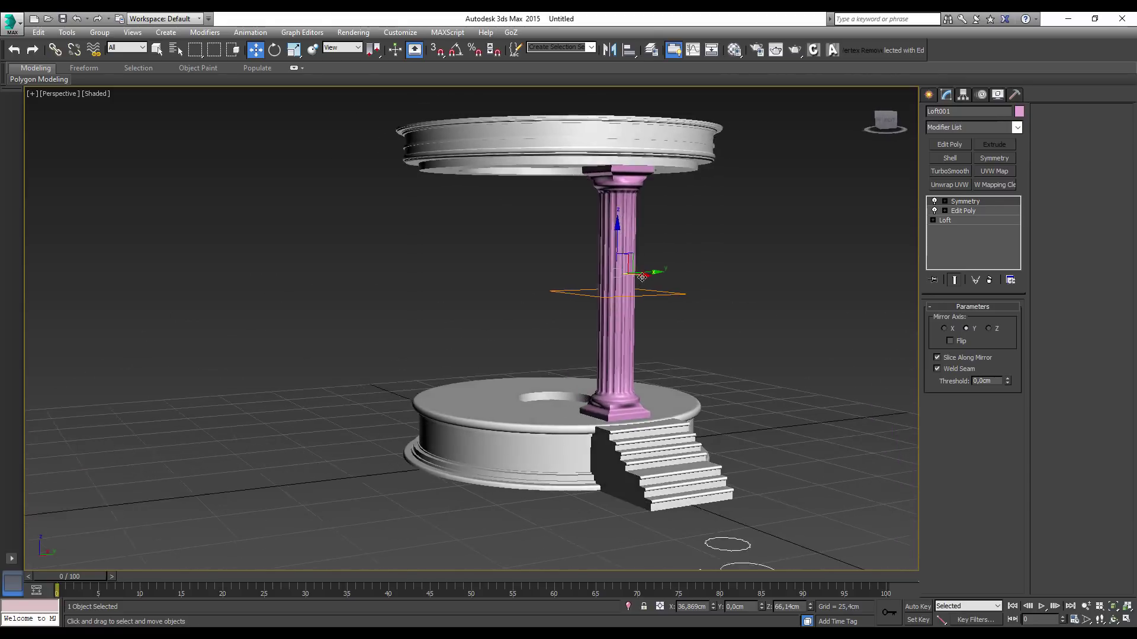
pyautogui.click(731, 307)
pyautogui.click(628, 267)
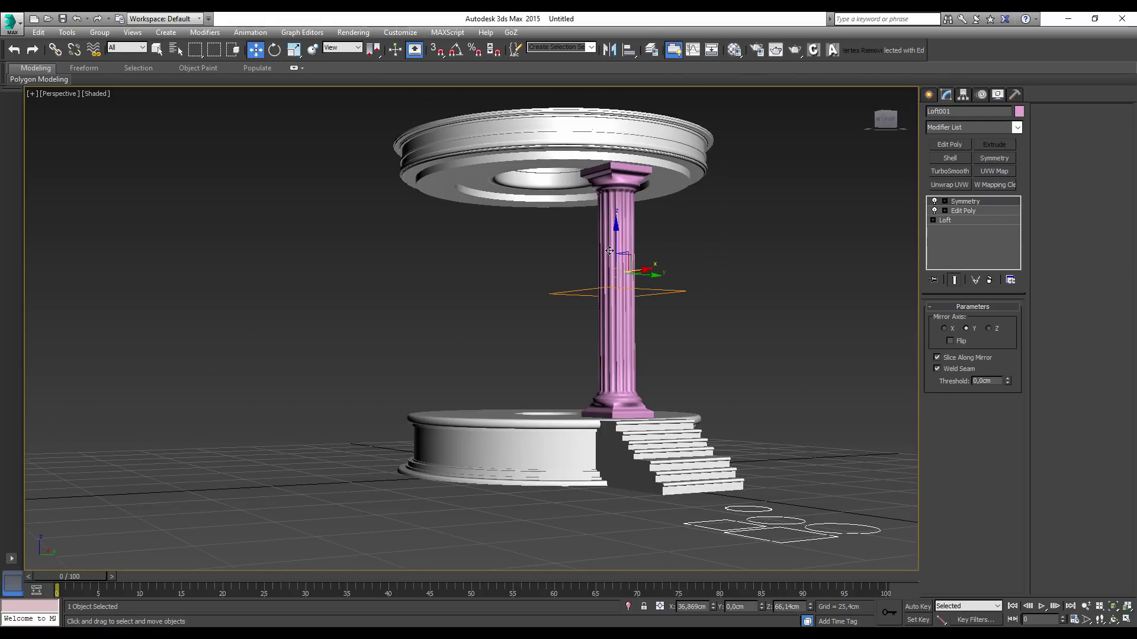
pyautogui.moveTo(671, 323)
pyautogui.keyDown('alt'); pyautogui.mouseDown(button='middle')
pyautogui.moveTo(697, 341)
pyautogui.moveTo(694, 326)
pyautogui.moveTo(670, 325)
pyautogui.moveTo(529, 348)
pyautogui.moveTo(613, 287)
pyautogui.moveTo(651, 307)
pyautogui.moveTo(582, 249)
pyautogui.mouseUp(button='middle'); pyautogui.keyUp('alt')
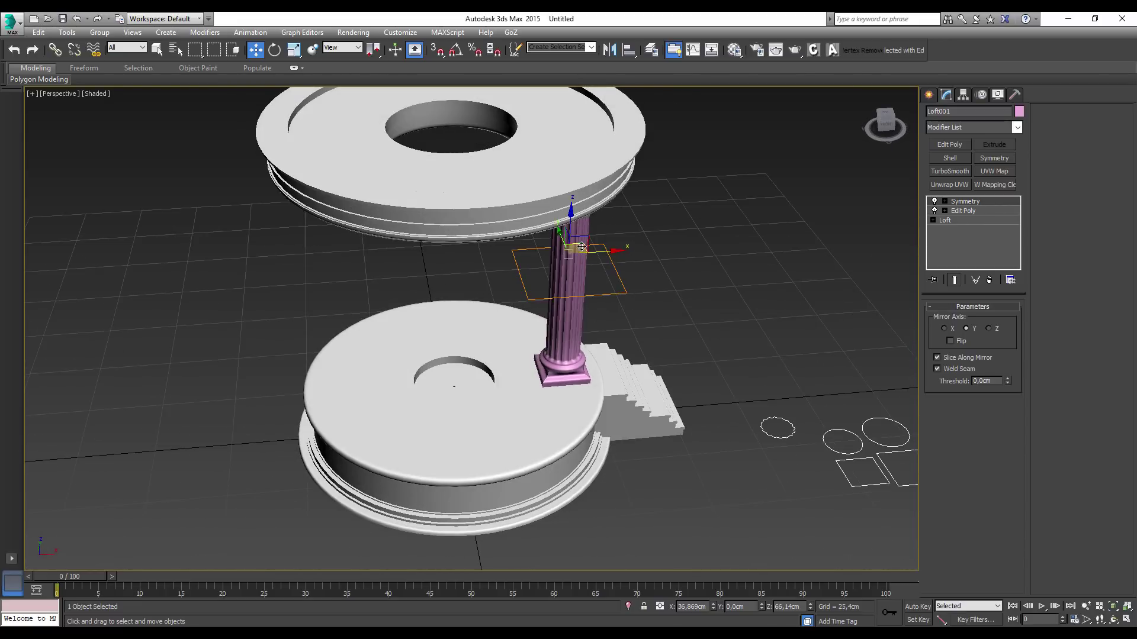
pyautogui.moveTo(617, 287)
pyautogui.keyDown('alt'); pyautogui.mouseDown(button='middle')
pyautogui.moveTo(609, 261)
pyautogui.moveTo(733, 267)
pyautogui.mouseUp(button='middle'); pyautogui.keyUp('alt')
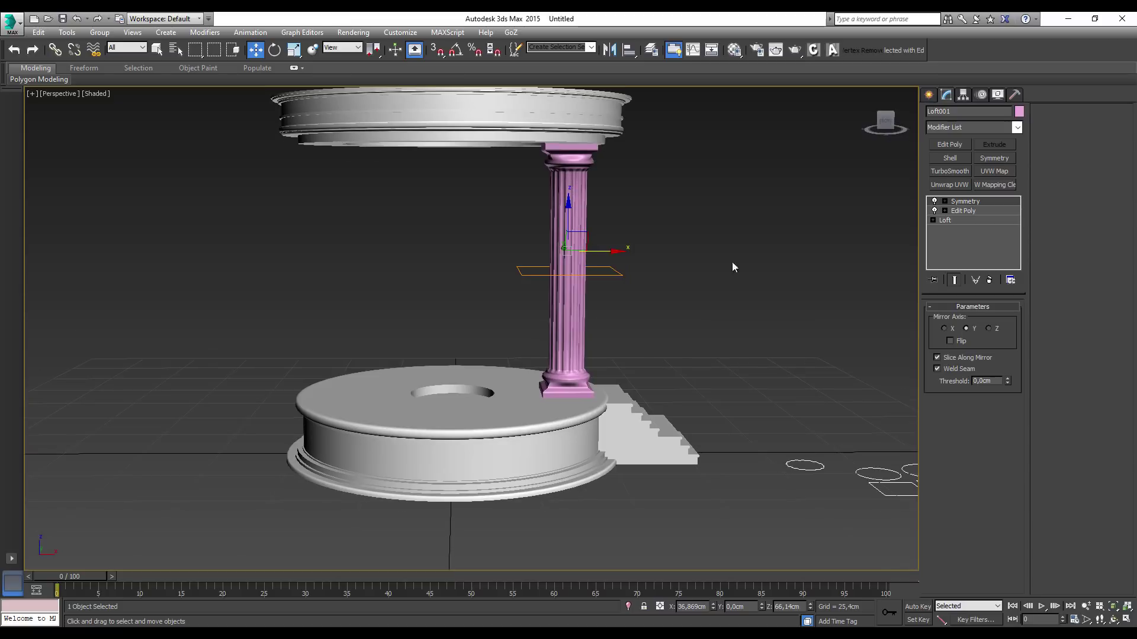
# Enable Affect Pivot Only and align the column's pivot to world, then to object
pyautogui.click(963, 96)
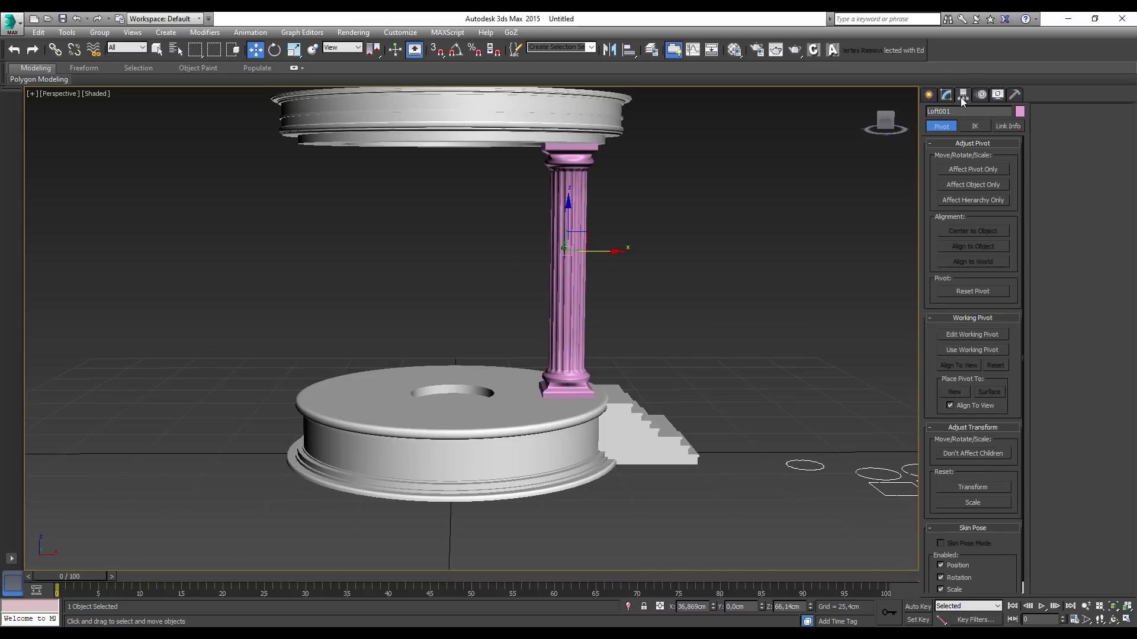
pyautogui.click(967, 172)
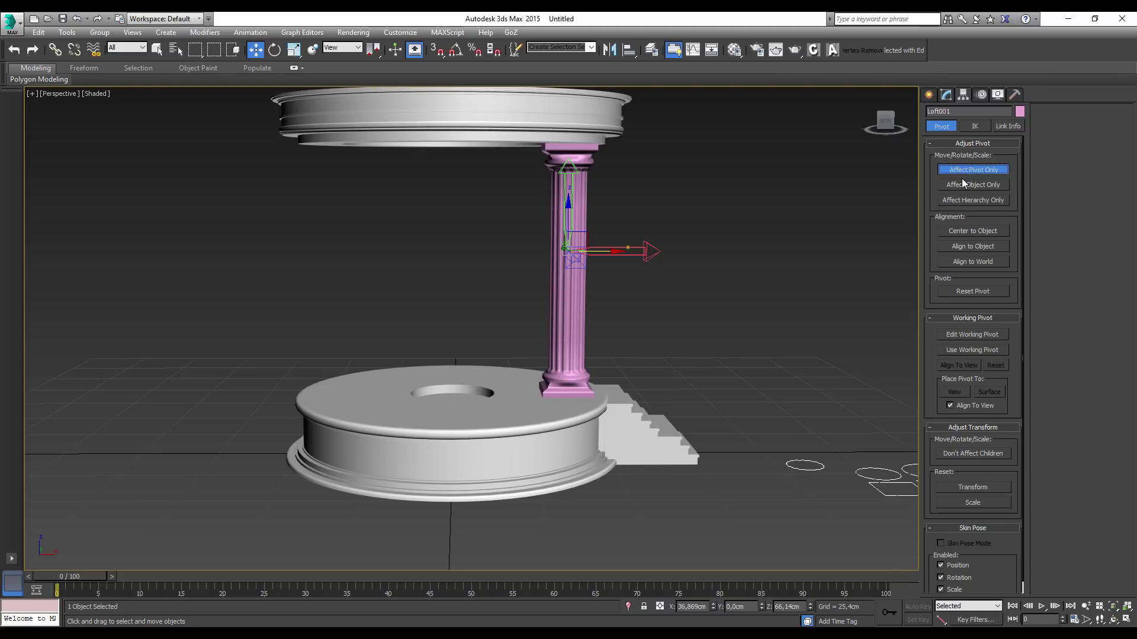
pyautogui.click(969, 261)
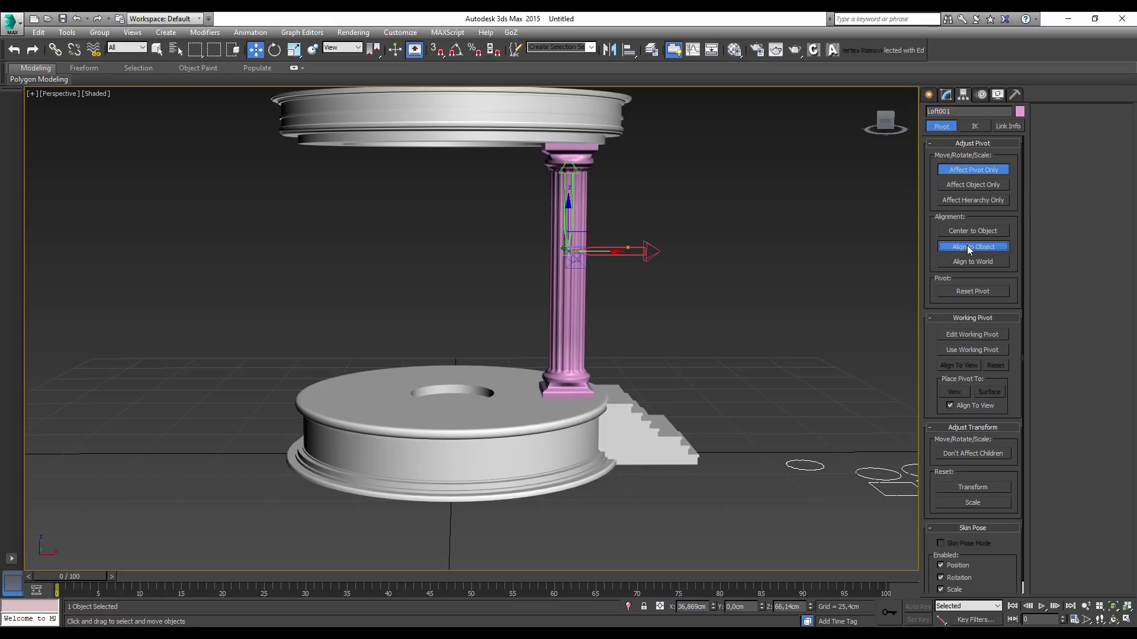
pyautogui.click(968, 247)
# Try moving the column's pivot, then undo the last pivot move
pyautogui.moveTo(541, 363)
pyautogui.keyDown('alt'); pyautogui.mouseDown(button='middle')
pyautogui.moveTo(652, 347)
pyautogui.moveTo(652, 334)
pyautogui.moveTo(634, 339)
pyautogui.mouseUp(button='middle'); pyautogui.keyUp('alt')
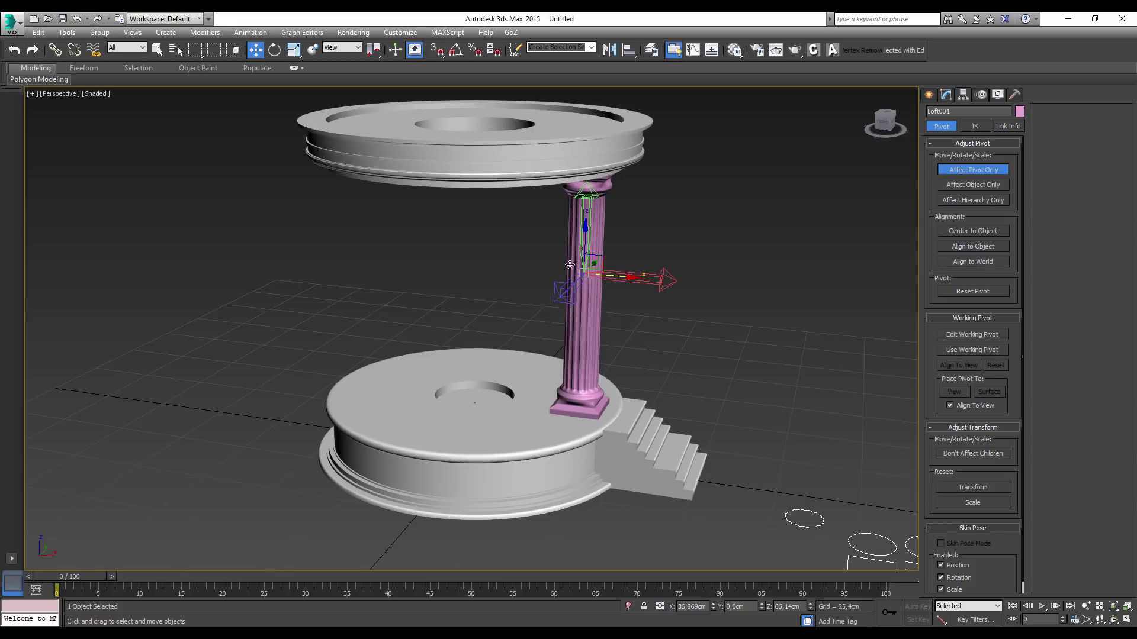
pyautogui.moveTo(570, 264)
pyautogui.mouseDown()
pyautogui.moveTo(560, 213)
pyautogui.moveTo(630, 324)
pyautogui.mouseUp()
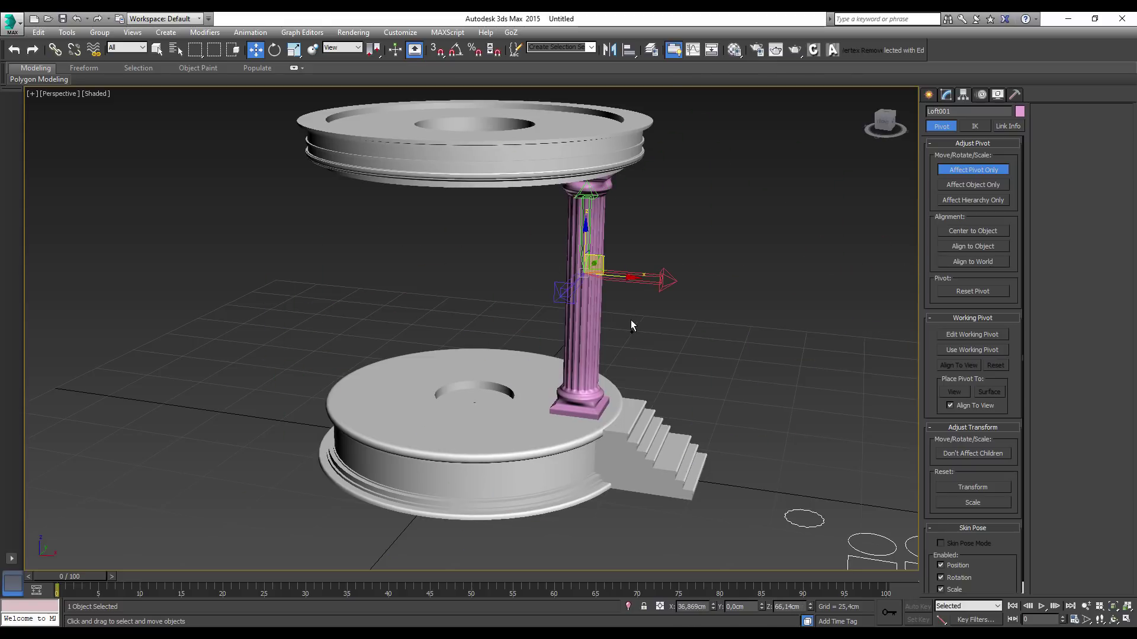
pyautogui.moveTo(594, 266)
pyautogui.mouseDown()
pyautogui.moveTo(518, 320)
pyautogui.moveTo(491, 378)
pyautogui.mouseUp()
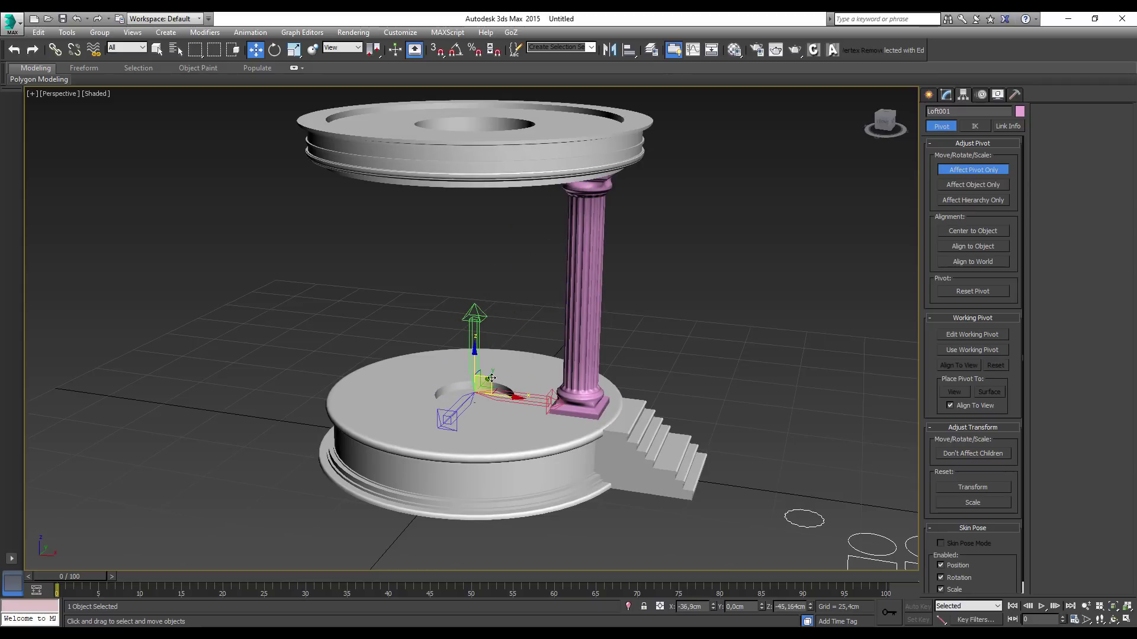
pyautogui.hotkey('ctrl', 'z')
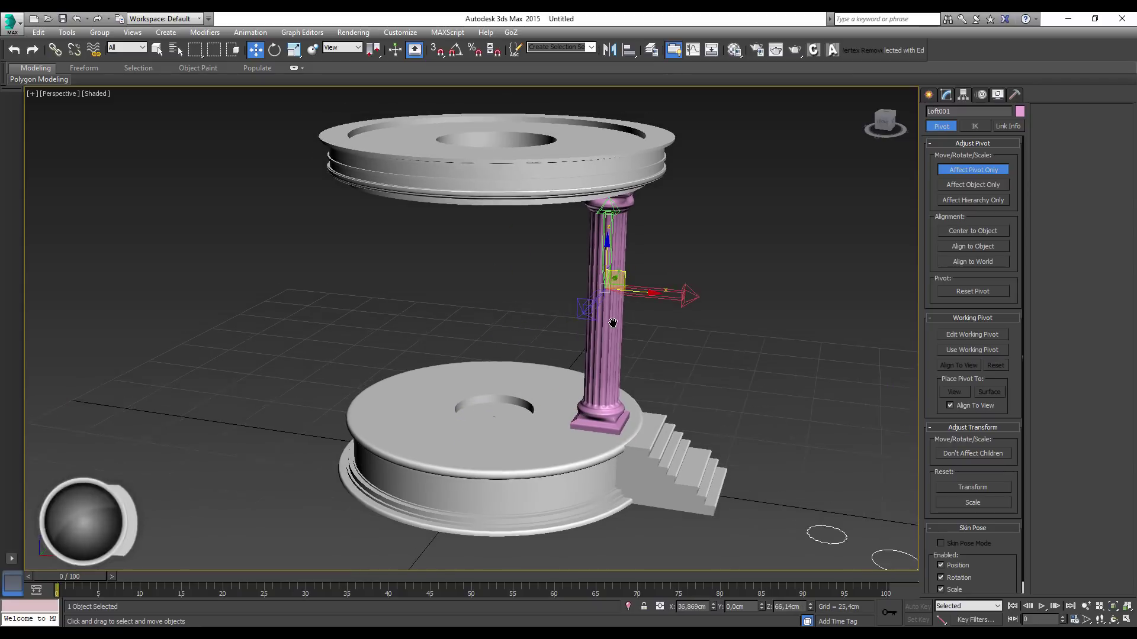
pyautogui.moveTo(603, 278); pyautogui.dragTo(476, 240, button='middle')
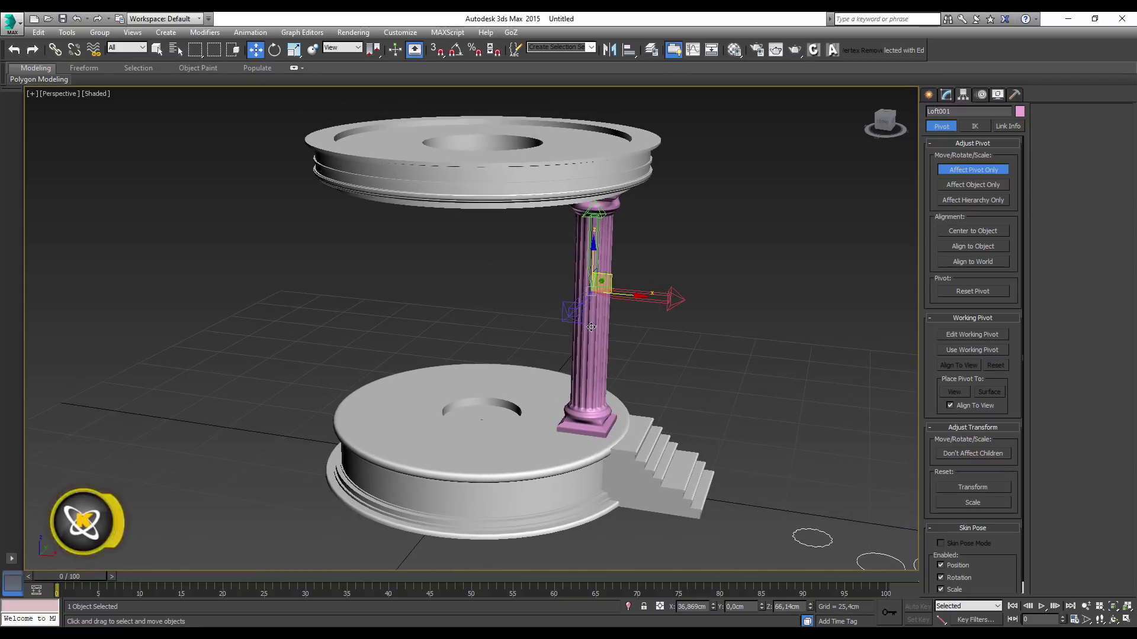
# Align the column's centre to the base disc's centre along Y
pyautogui.click(629, 54)
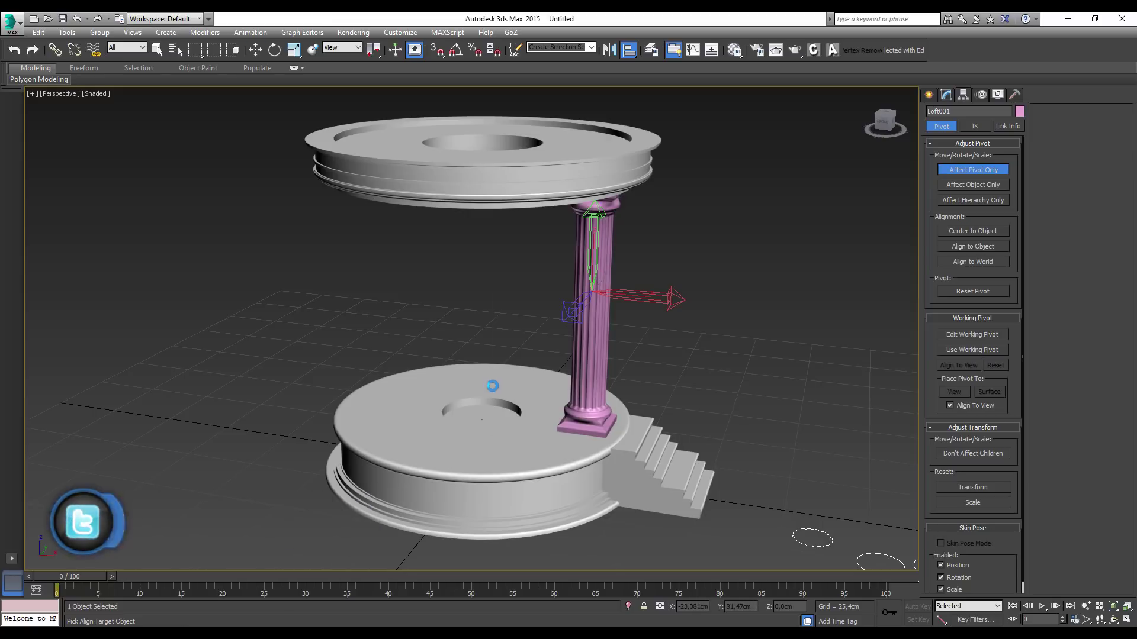
pyautogui.click(495, 386)
pyautogui.moveTo(549, 211); pyautogui.dragTo(792, 105)
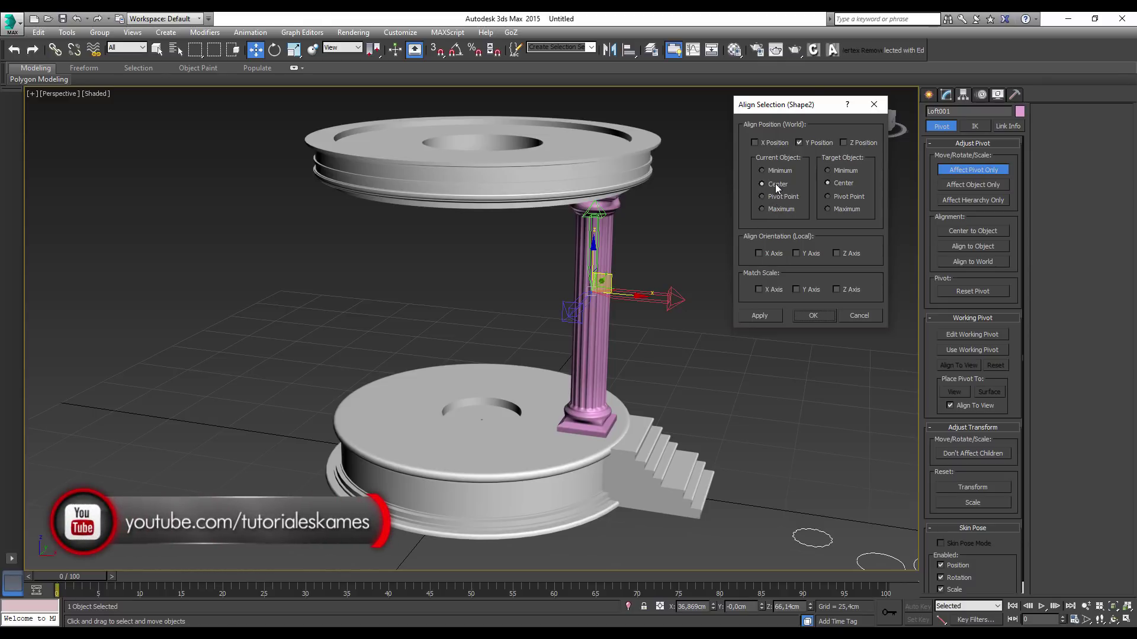
pyautogui.click(810, 317)
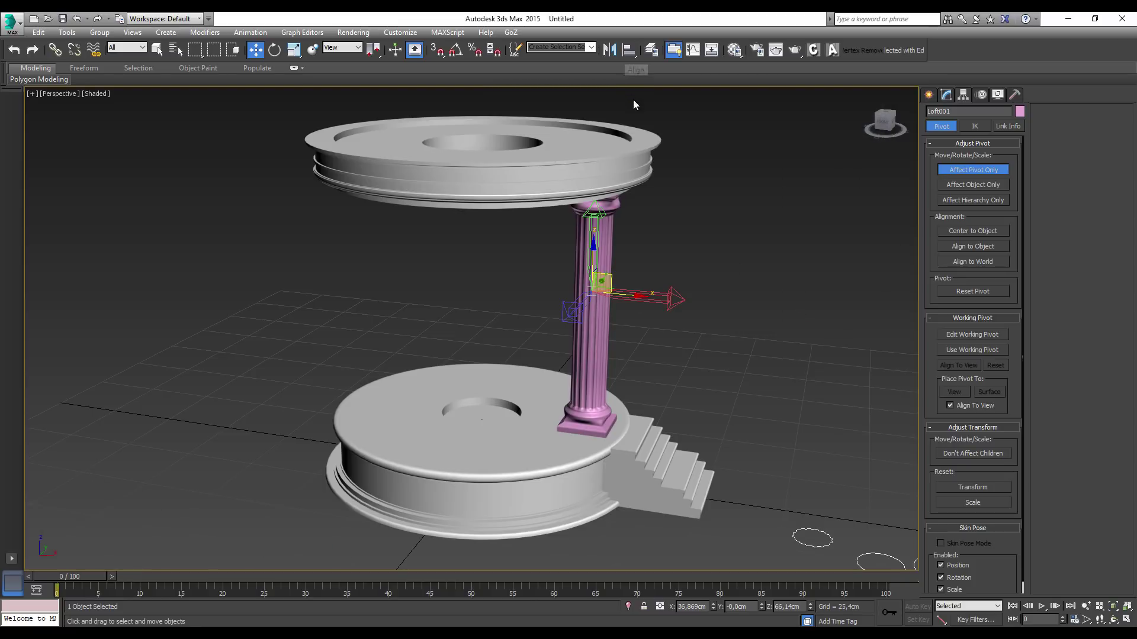
# Align the column's pivot point to the base's centre on Y, then choose Screen coordinates
pyautogui.click(630, 50)
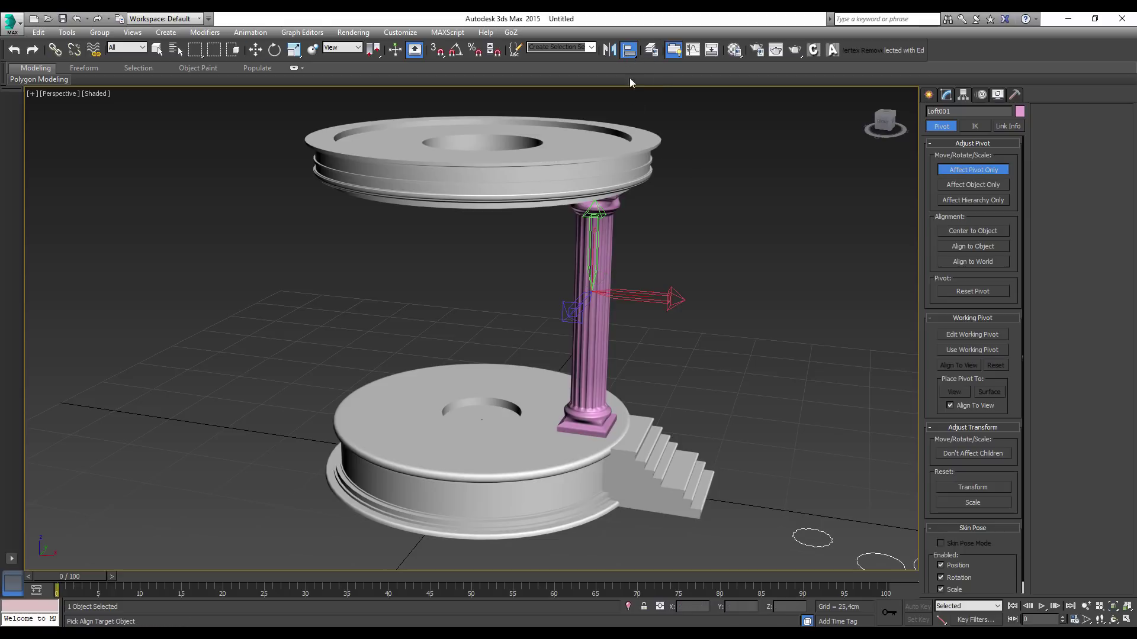
pyautogui.click(510, 406)
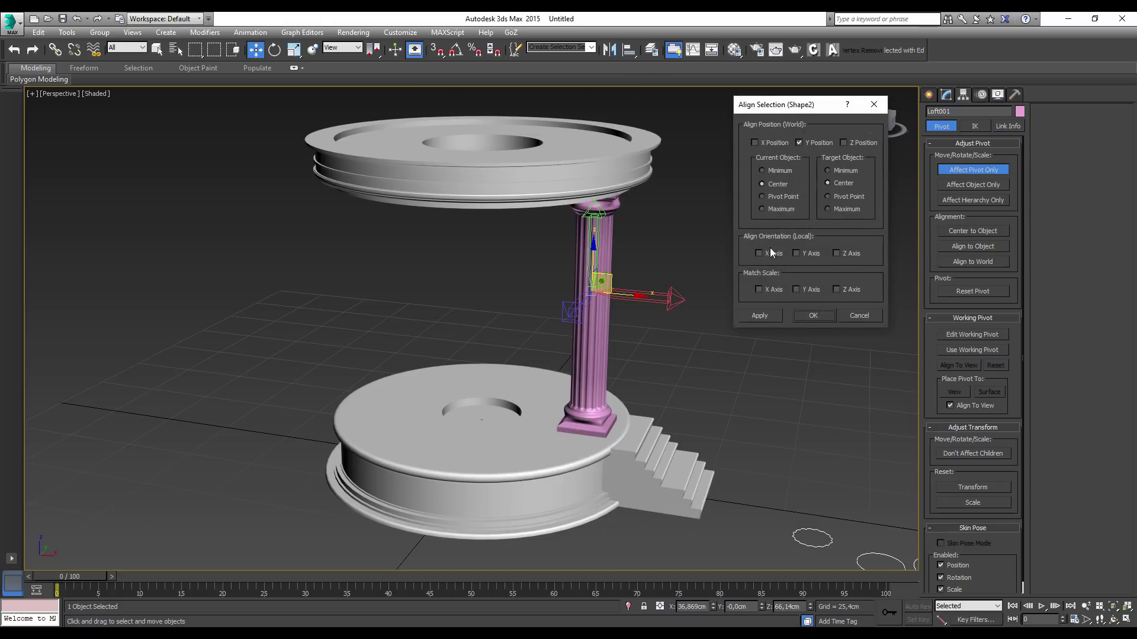
pyautogui.click(779, 197)
pyautogui.click(813, 316)
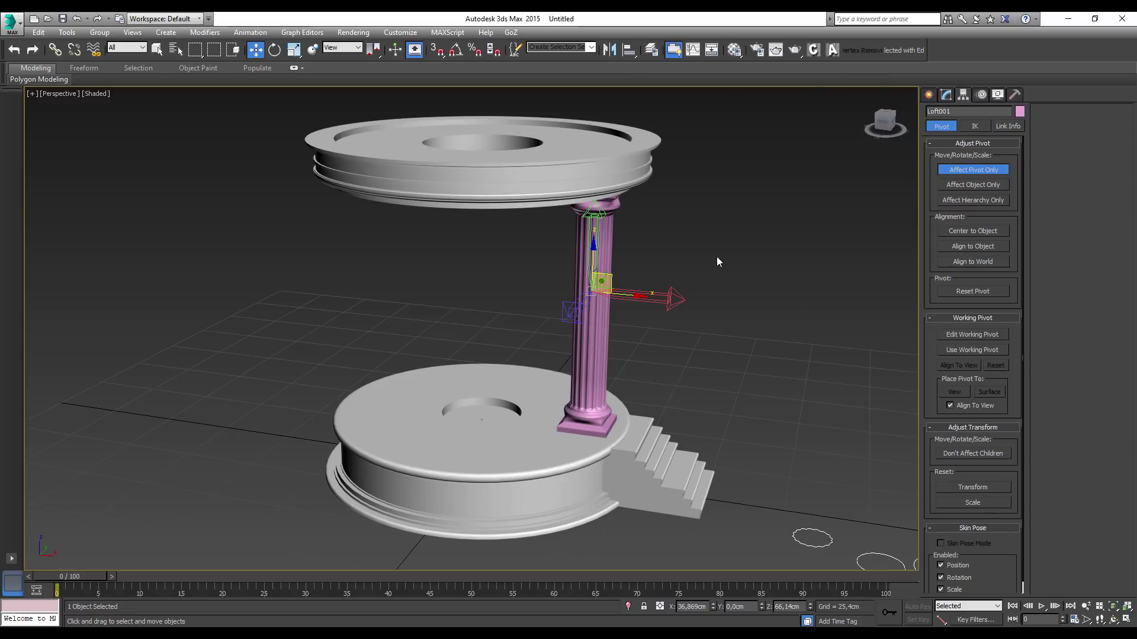
pyautogui.click(342, 48)
# Cycle through the reference coordinate systems, ending on View
pyautogui.click(338, 65)
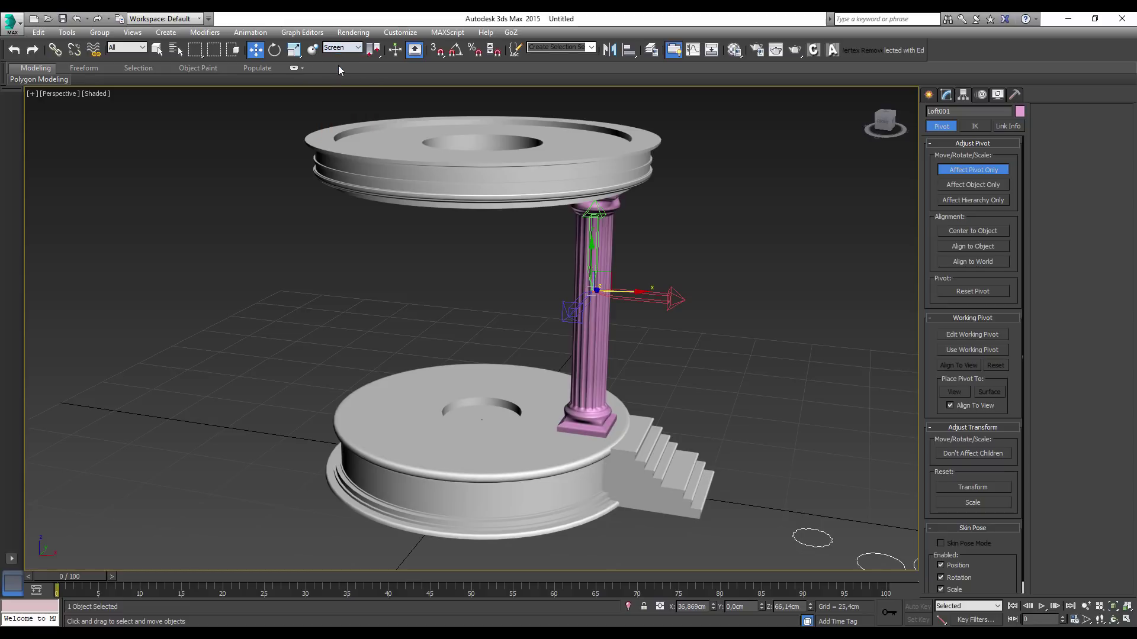
pyautogui.click(342, 49)
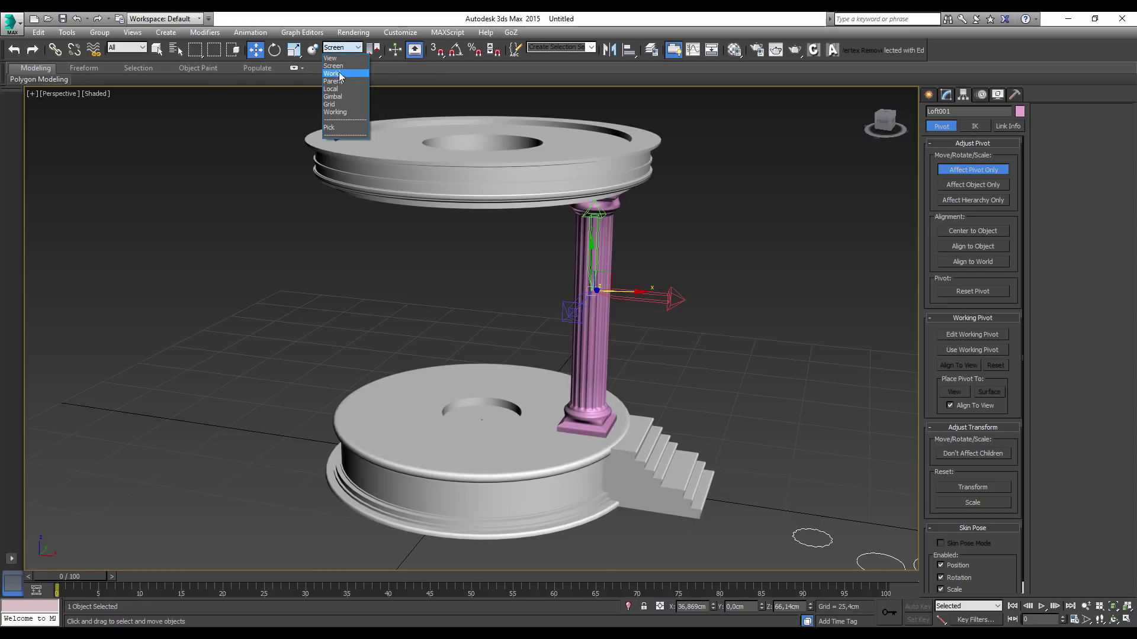
pyautogui.click(332, 75)
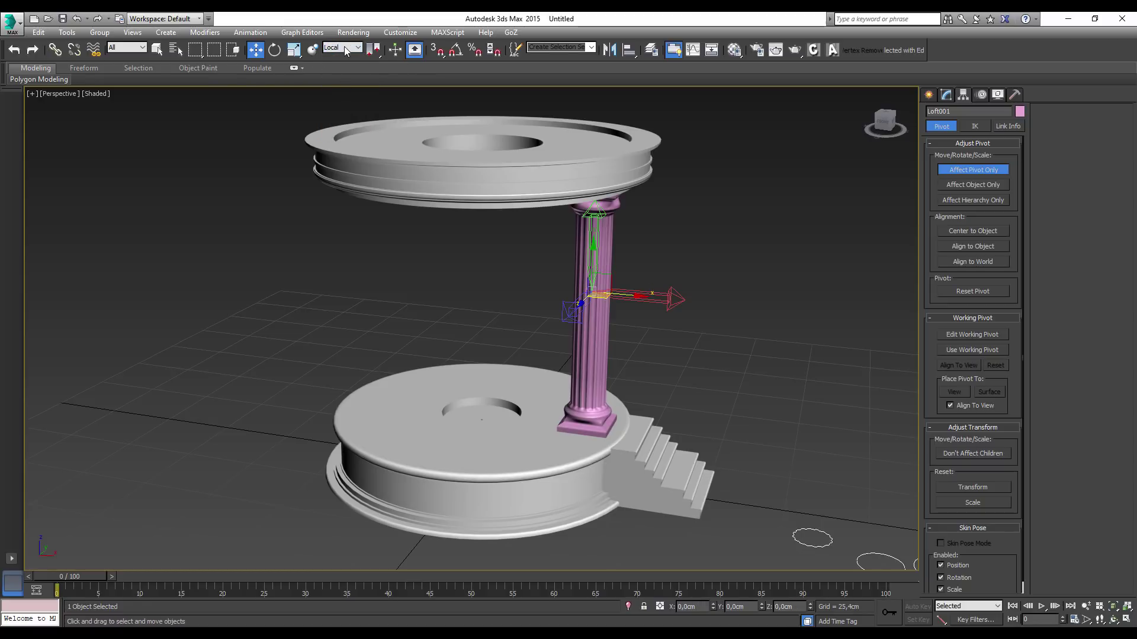
pyautogui.click(343, 47)
pyautogui.click(339, 85)
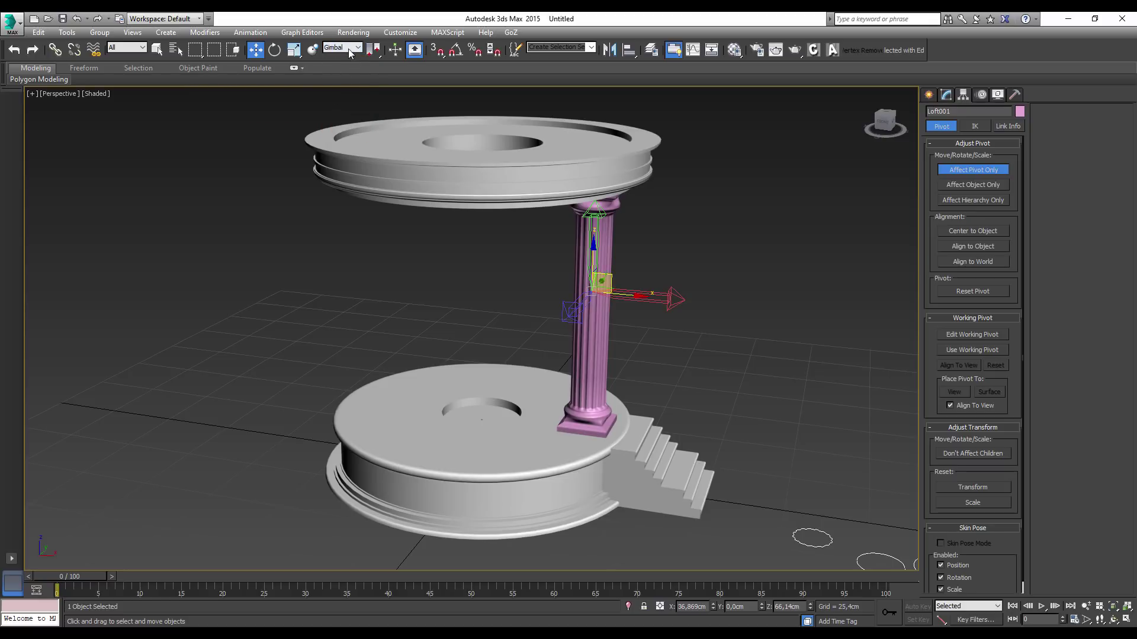
pyautogui.click(348, 49)
pyautogui.click(335, 94)
pyautogui.click(338, 73)
pyautogui.click(346, 48)
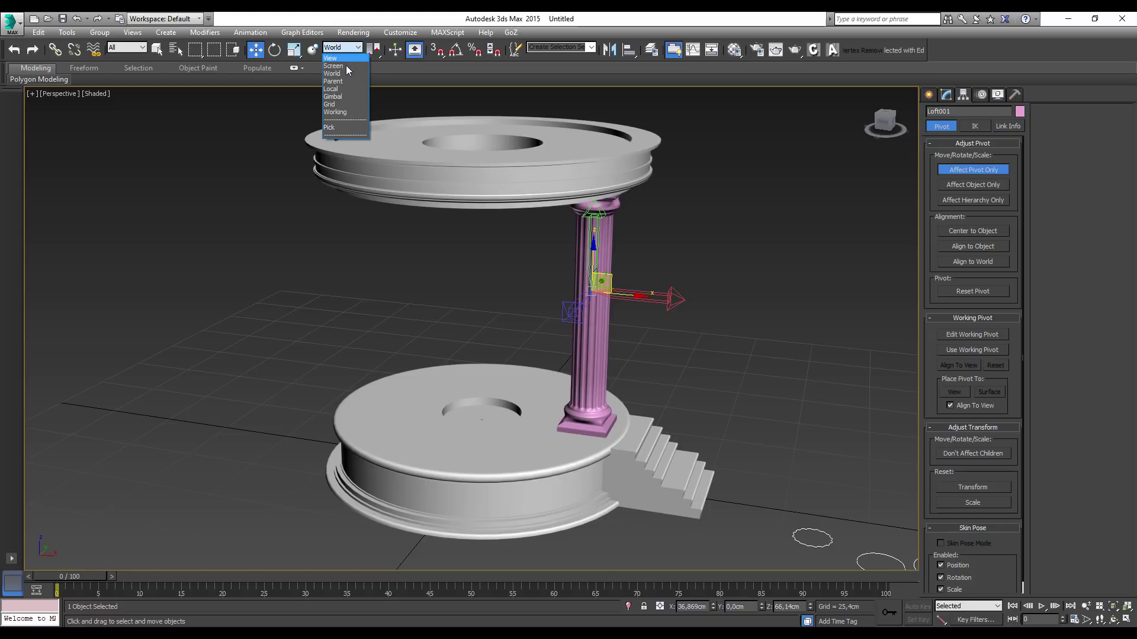
# With Affect Pivot Only on, center the column's pivot on the object
pyautogui.click(969, 168)
pyautogui.click(970, 169)
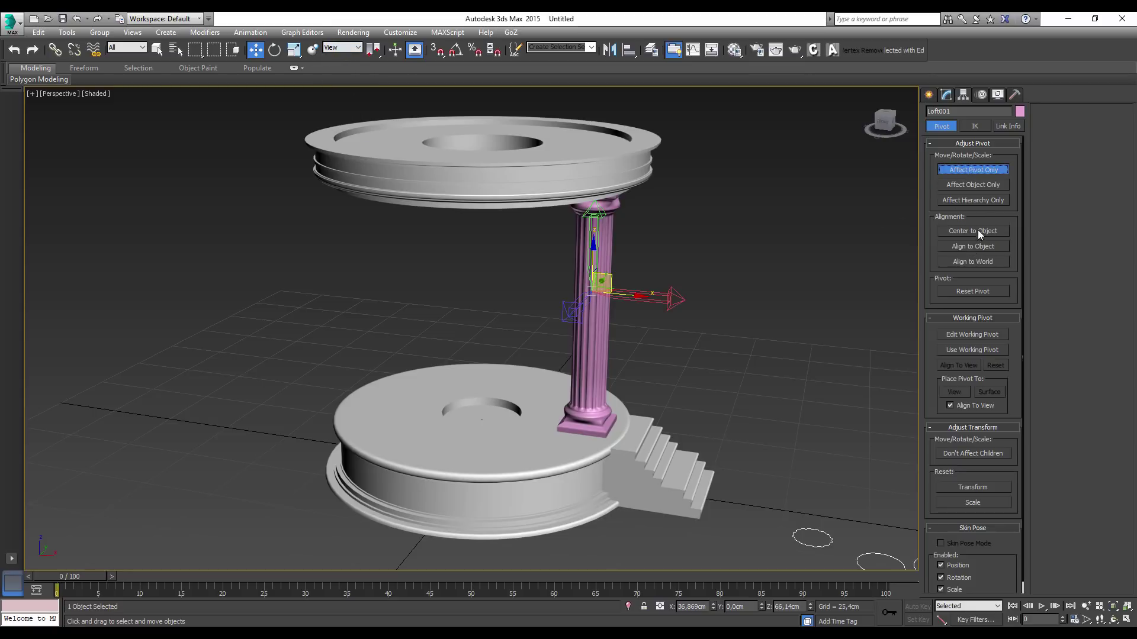
pyautogui.click(973, 231)
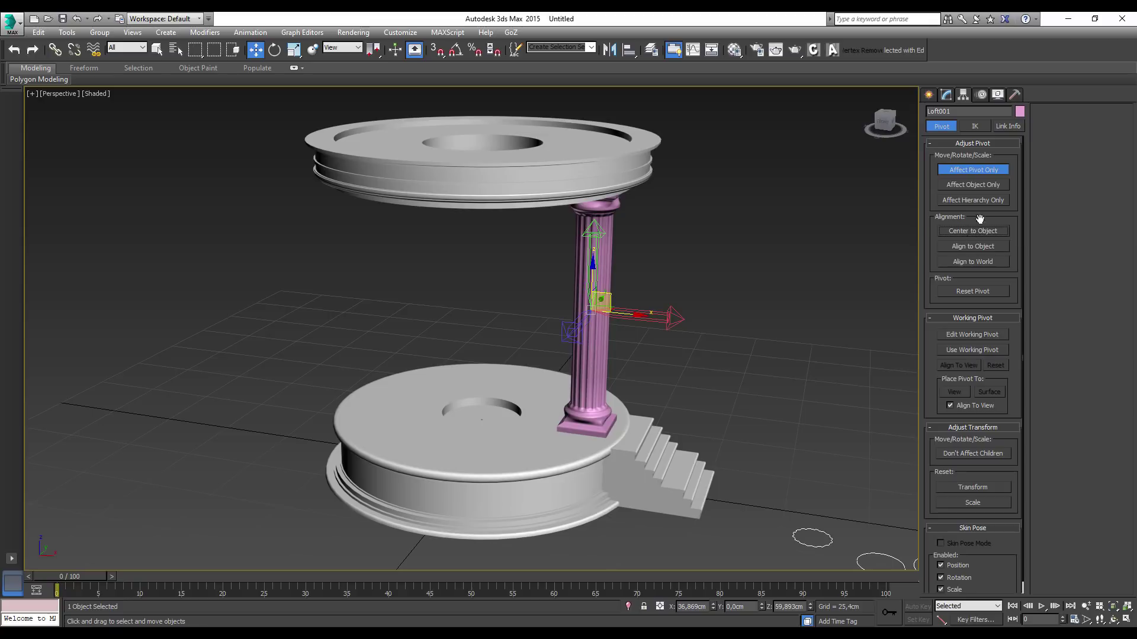
pyautogui.click(628, 49)
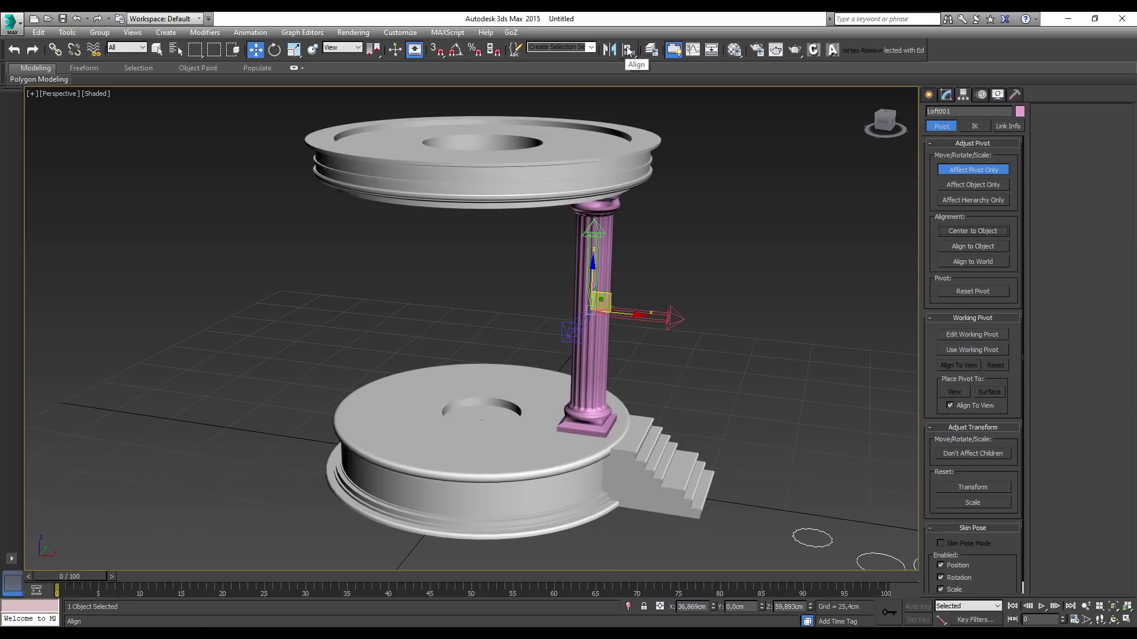
# Align the column's pivot to the centre helper on X and Y, leaving Z unchanged
pyautogui.click(530, 189)
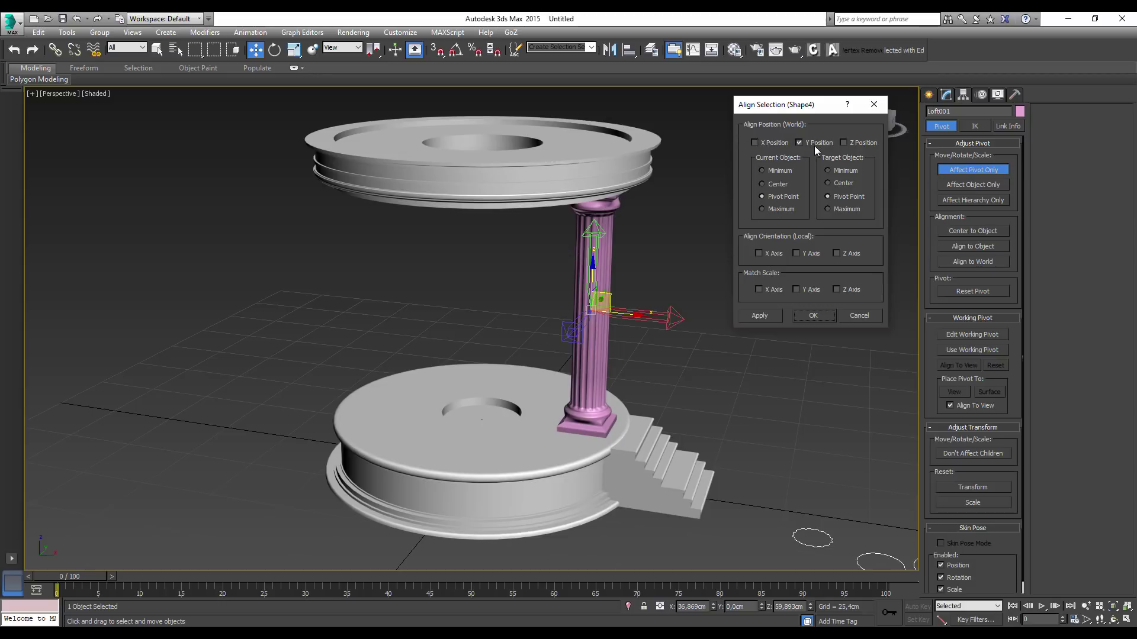
pyautogui.click(783, 144)
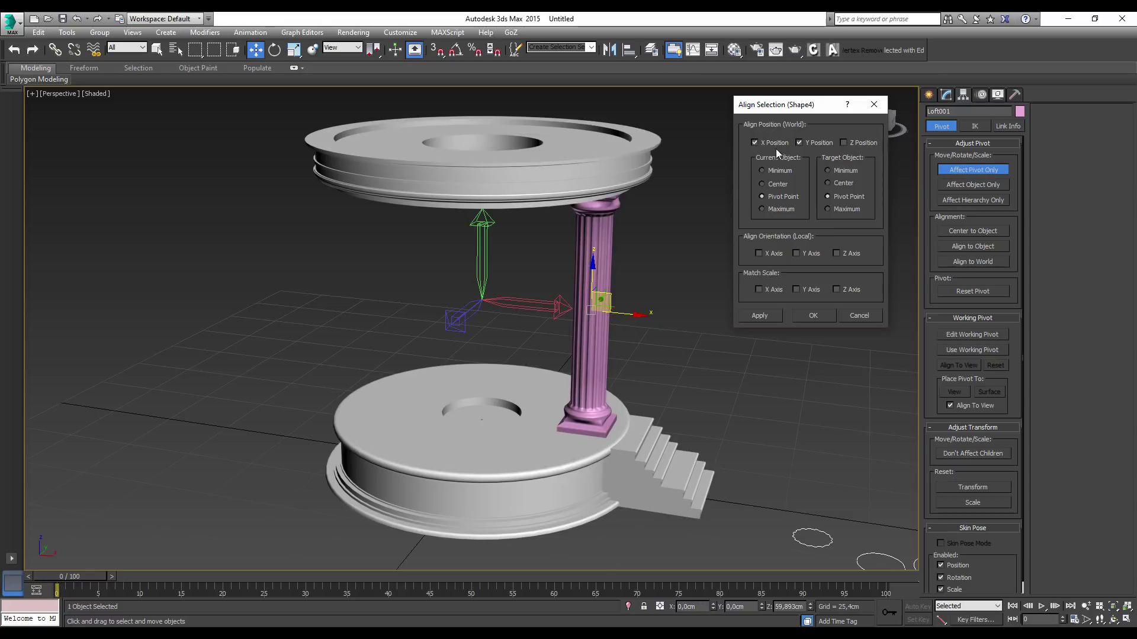
pyautogui.click(850, 144)
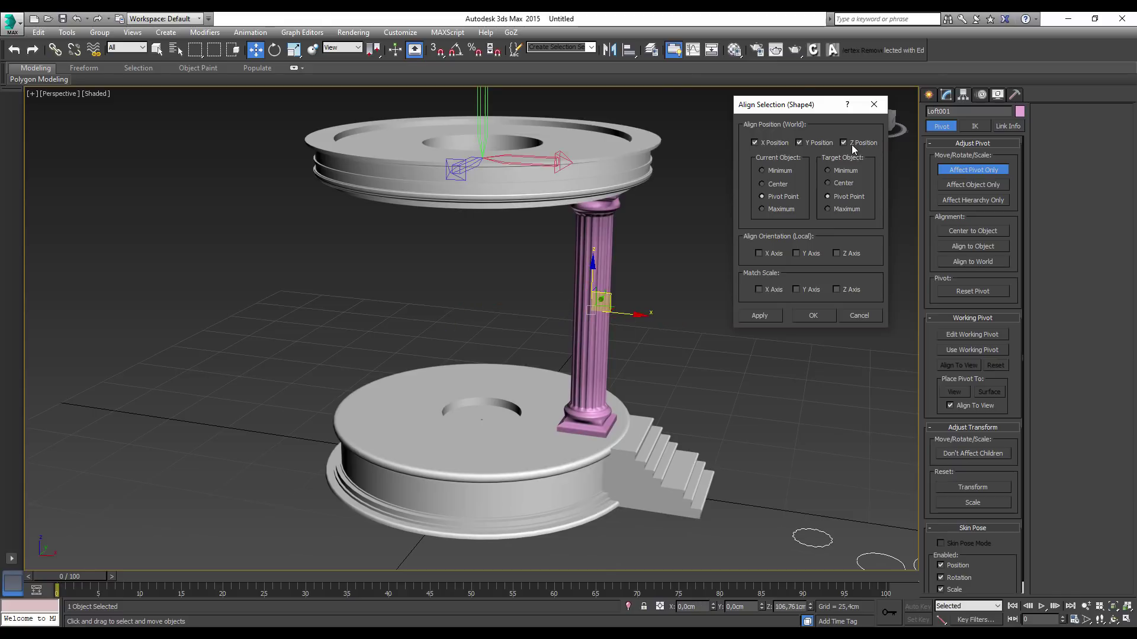
pyautogui.click(853, 146)
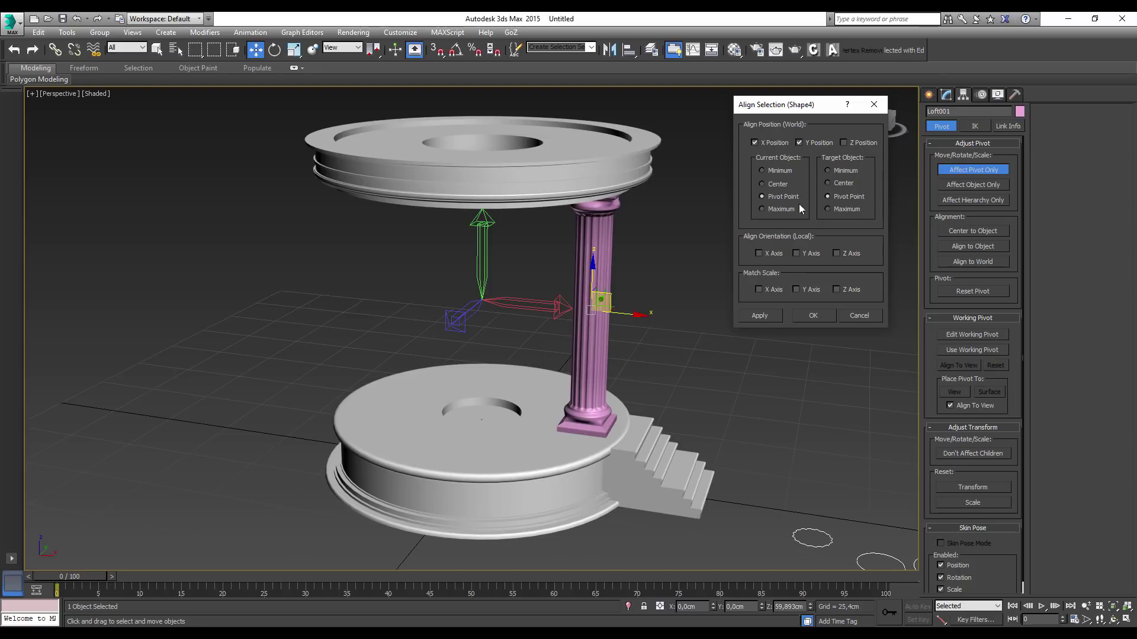
pyautogui.click(811, 317)
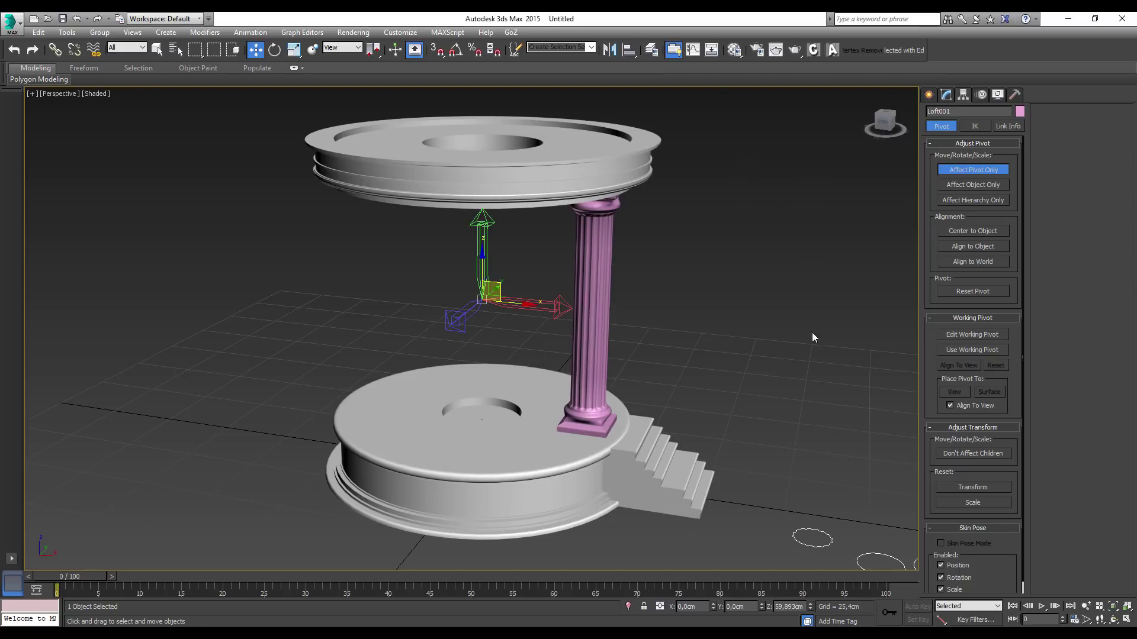
# Turn off Affect Pivot Only and rotate the column about Z around the temple centre
pyautogui.click(961, 169)
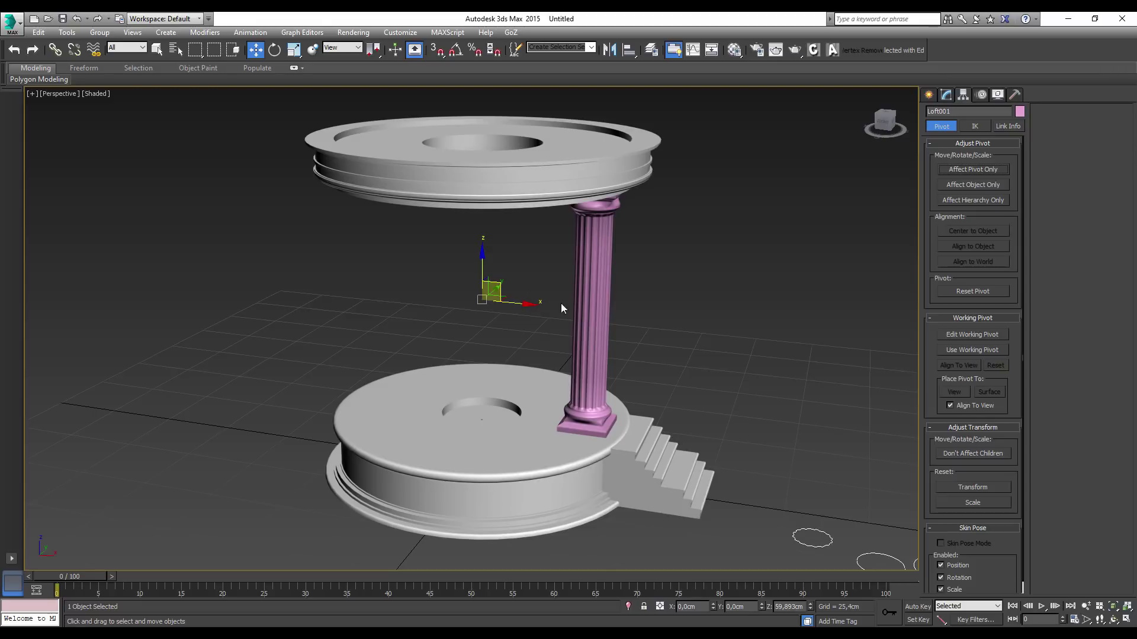
pyautogui.click(275, 51)
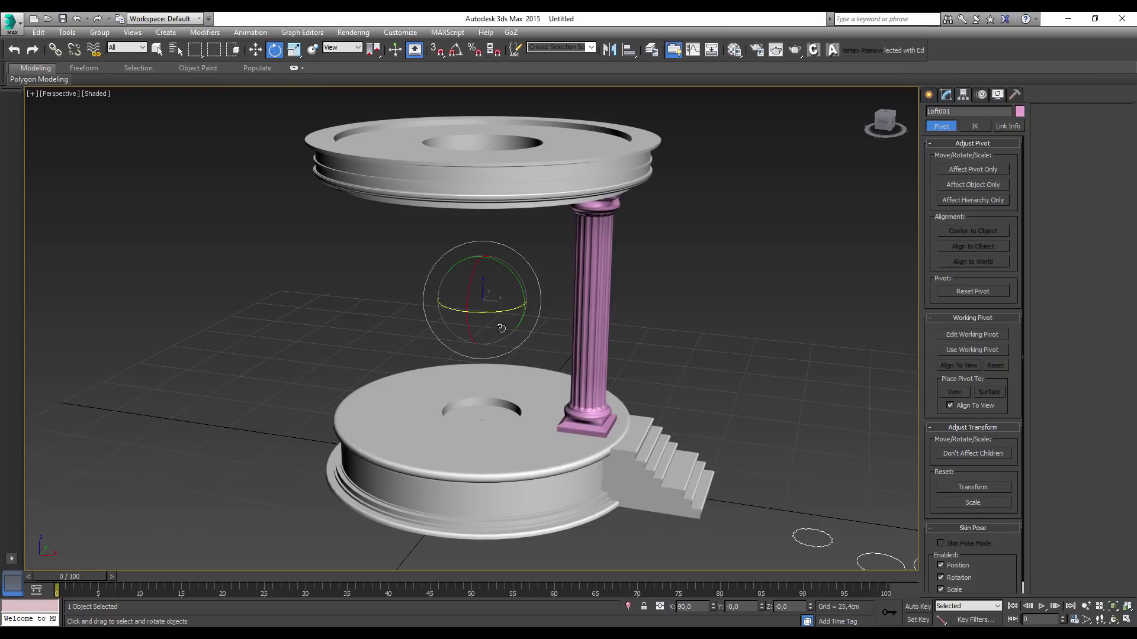
pyautogui.moveTo(504, 311)
pyautogui.mouseDown()
pyautogui.moveTo(591, 270)
pyautogui.moveTo(322, 338)
pyautogui.mouseUp()
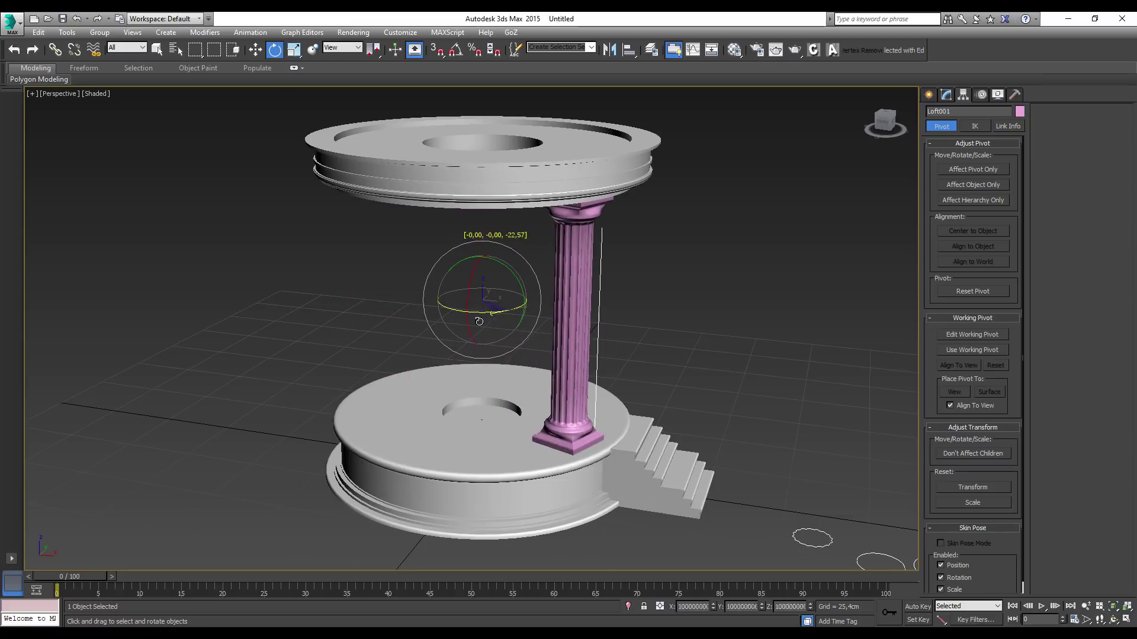
pyautogui.moveTo(322, 339); pyautogui.dragTo(461, 376)
pyautogui.keyDown('alt'); pyautogui.moveTo(401, 315); pyautogui.dragTo(414, 311, button='middle'); pyautogui.keyUp('alt')
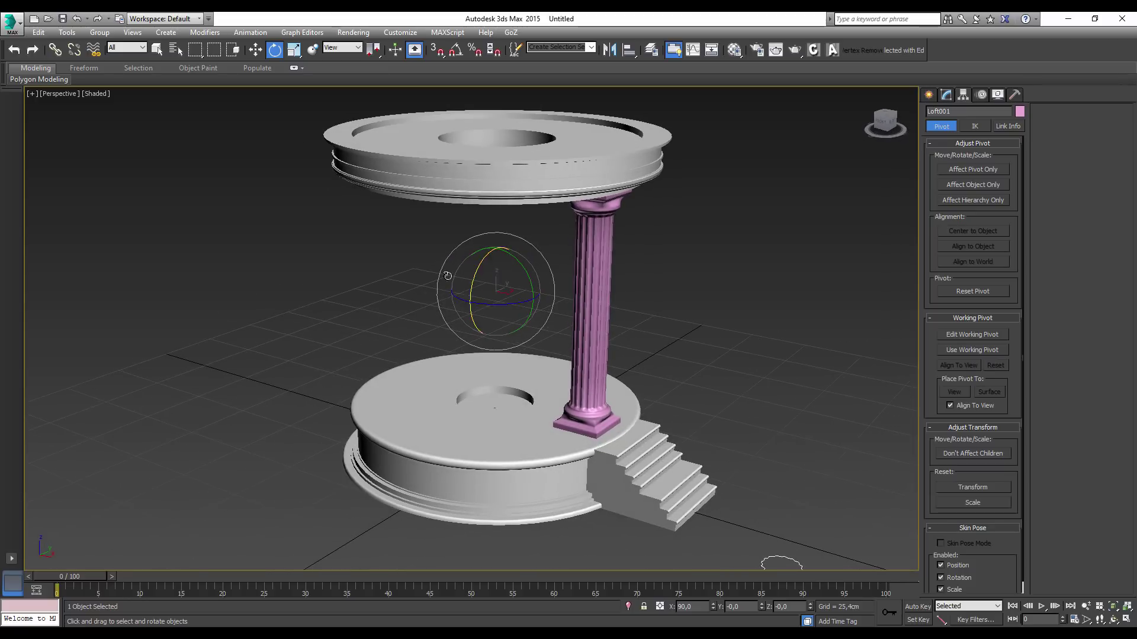
pyautogui.click(69, 33)
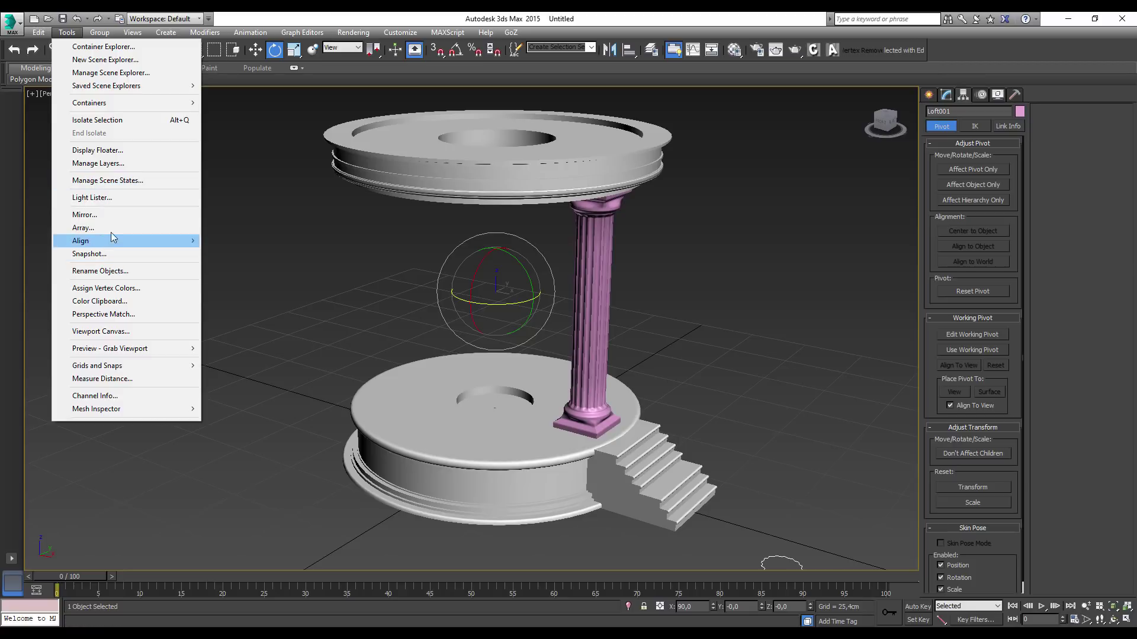
# Set up an Array of the column with a count of 5 and live preview on
pyautogui.click(90, 230)
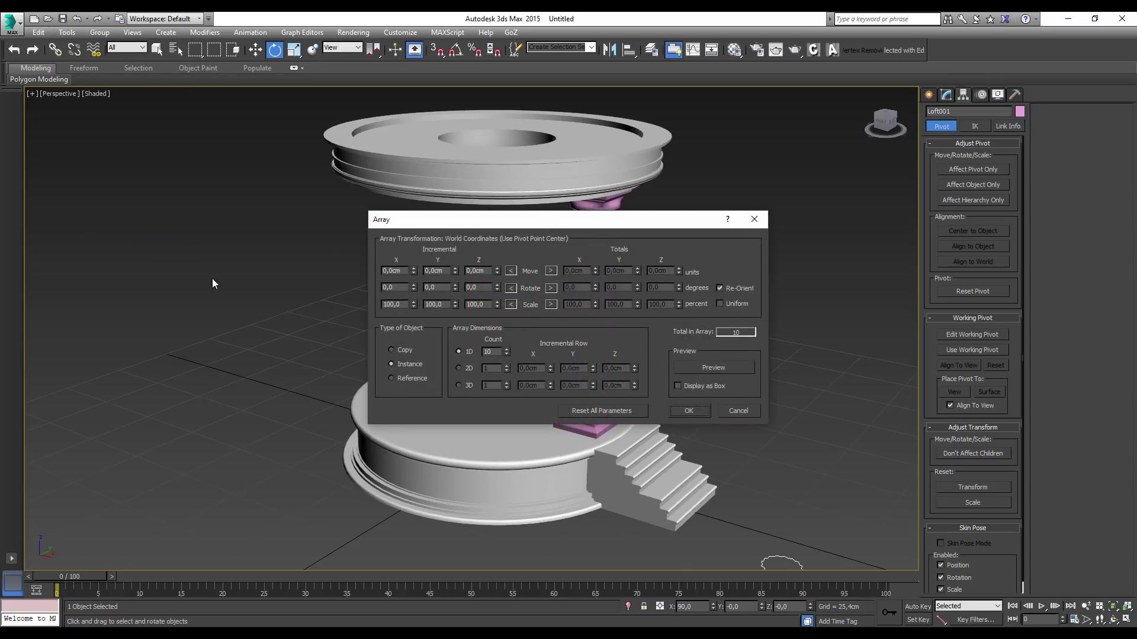
pyautogui.moveTo(588, 226); pyautogui.dragTo(888, 160)
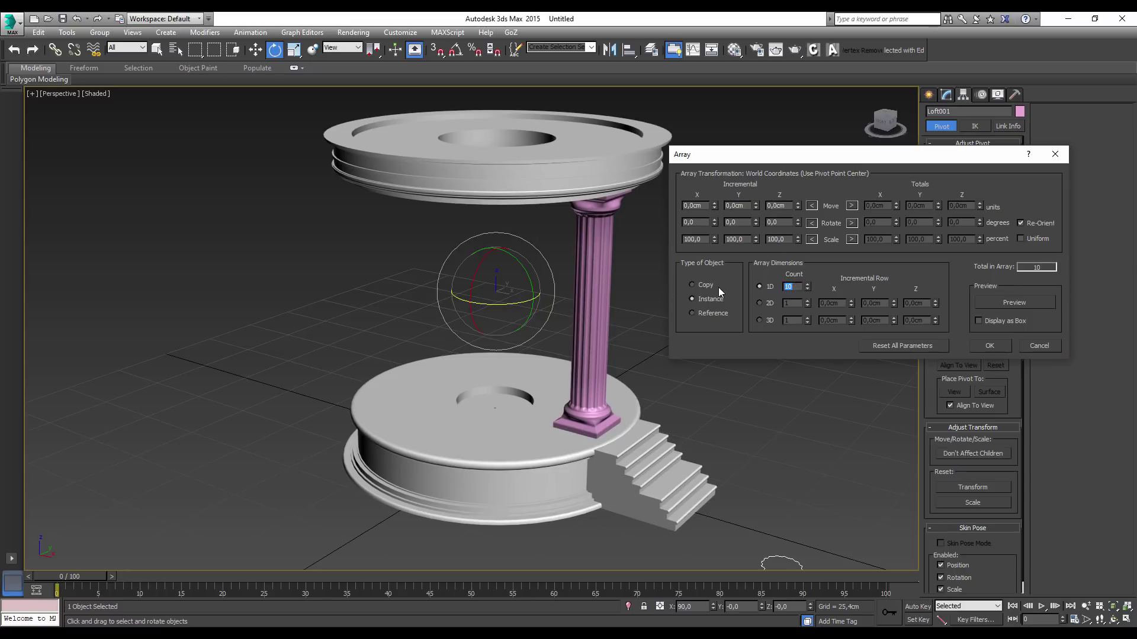
pyautogui.write('5')
pyautogui.press('Return')
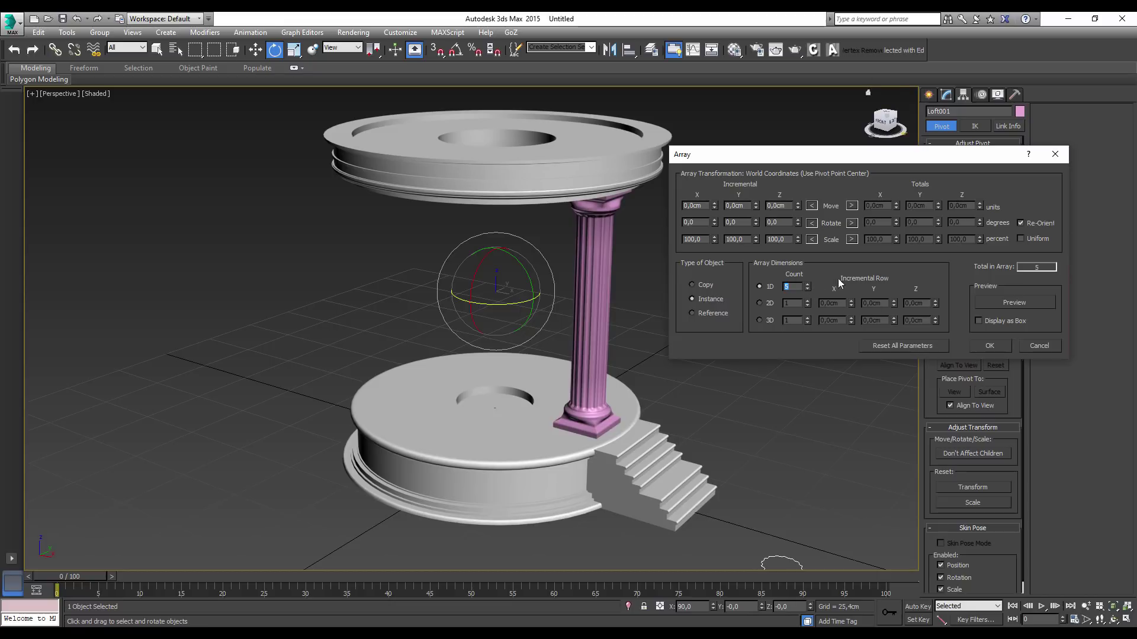
pyautogui.click(1014, 302)
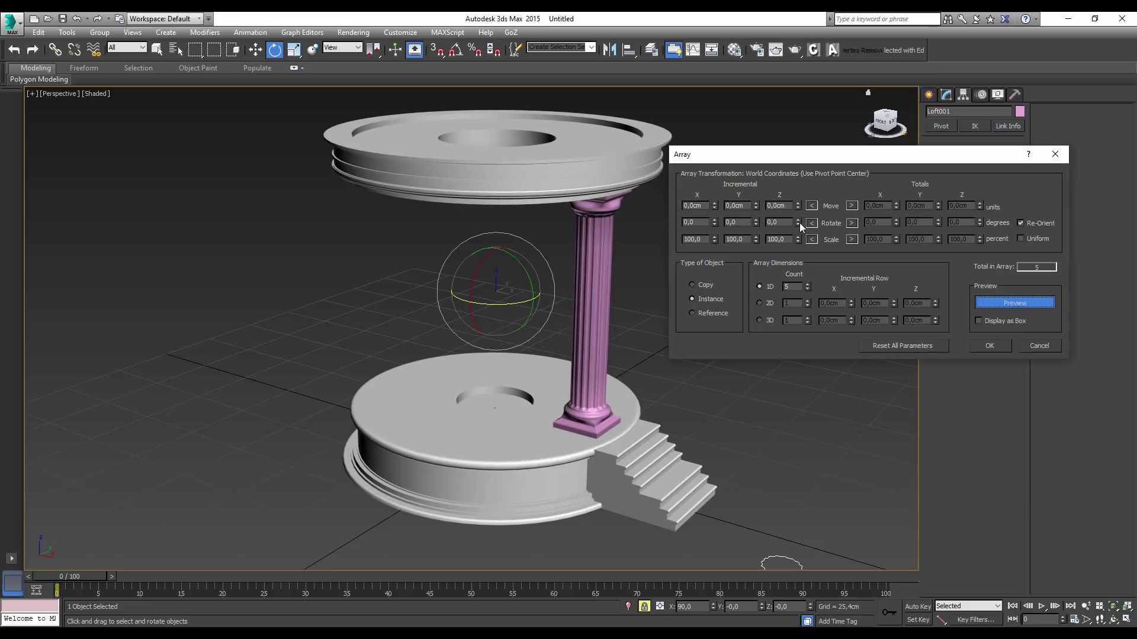
pyautogui.moveTo(799, 223); pyautogui.dragTo(799, 180)
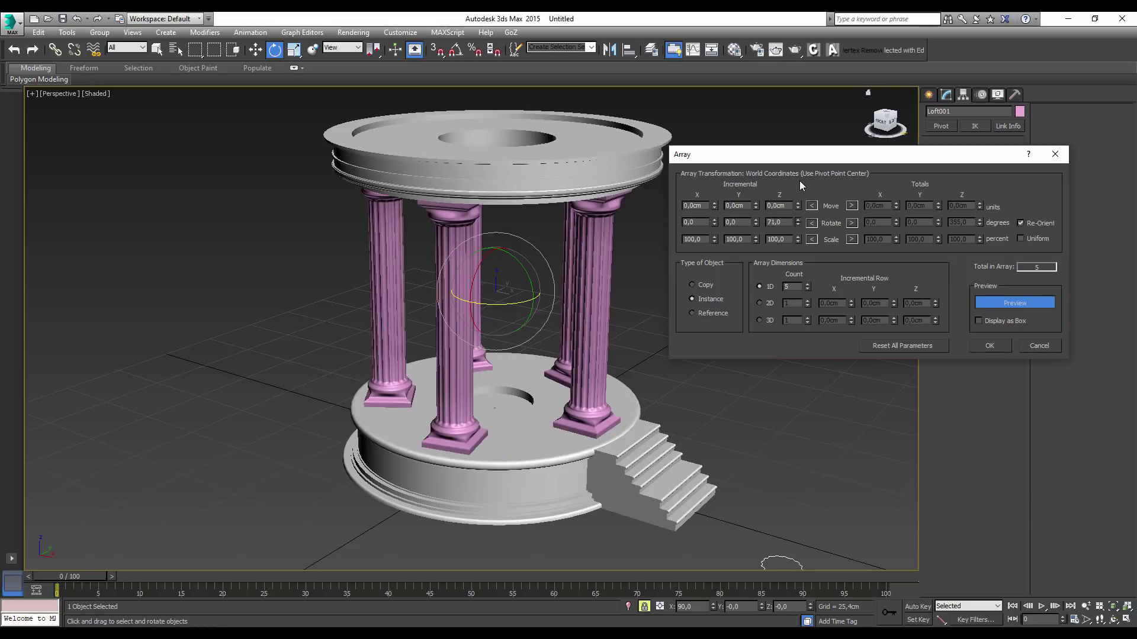
# Adjust the array's Z rotation step, trying 60 and 80 degrees, then create the column instances
pyautogui.moveTo(616, 418)
pyautogui.keyDown('alt'); pyautogui.mouseDown(button='middle')
pyautogui.moveTo(550, 422)
pyautogui.moveTo(629, 435)
pyautogui.moveTo(558, 443)
pyautogui.moveTo(585, 392)
pyautogui.moveTo(769, 231)
pyautogui.mouseUp(button='middle'); pyautogui.keyUp('alt')
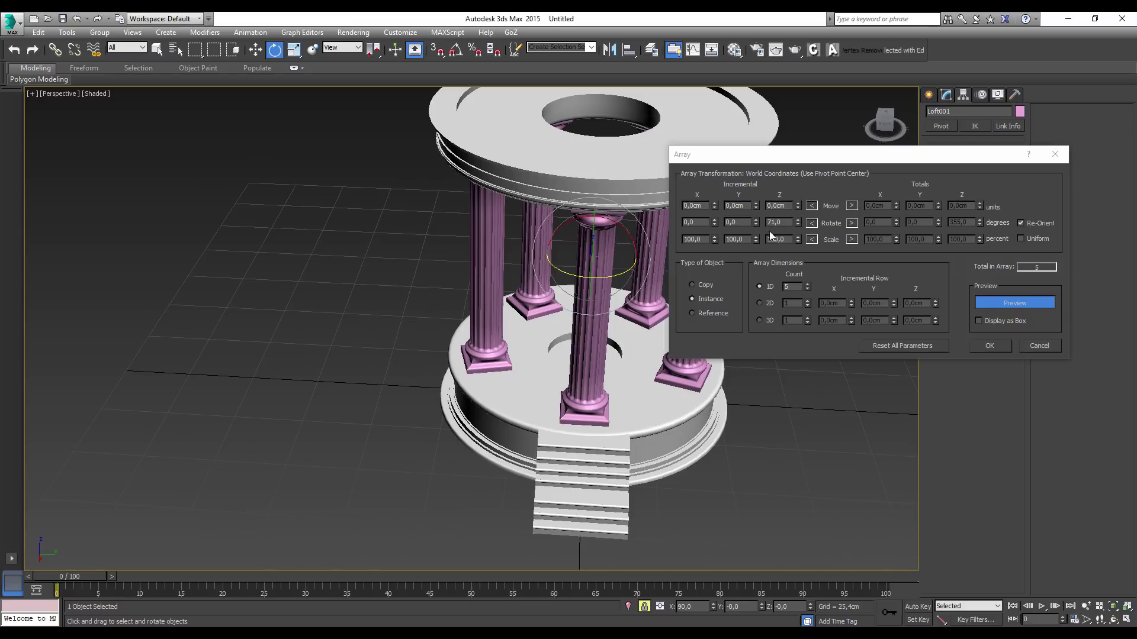
pyautogui.doubleClick(784, 223)
pyautogui.write('60')
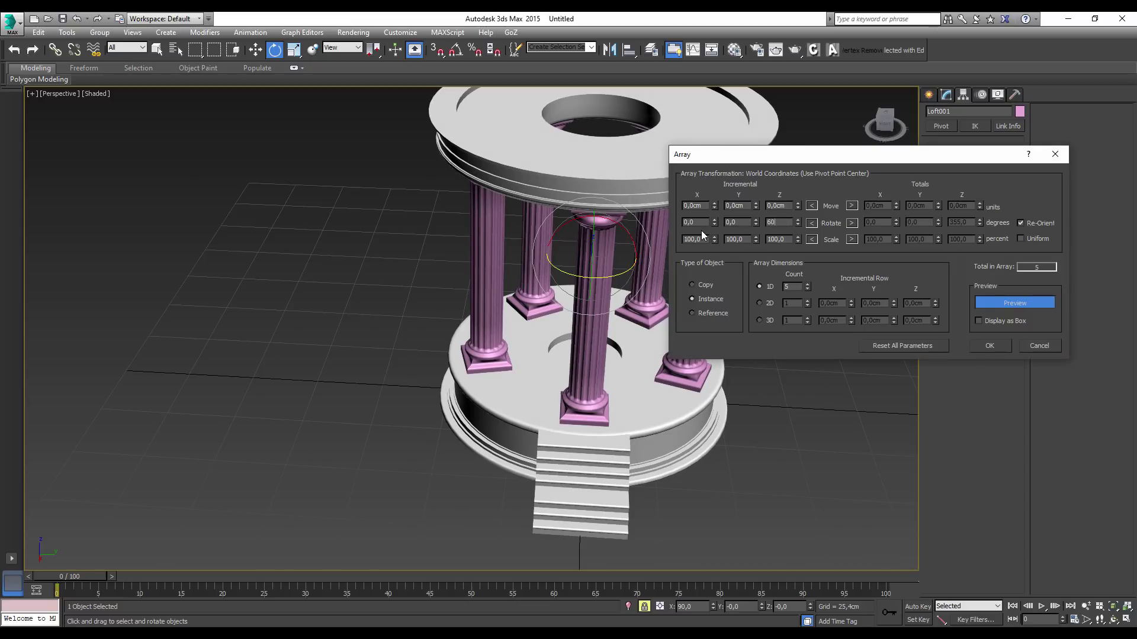
pyautogui.click(736, 224)
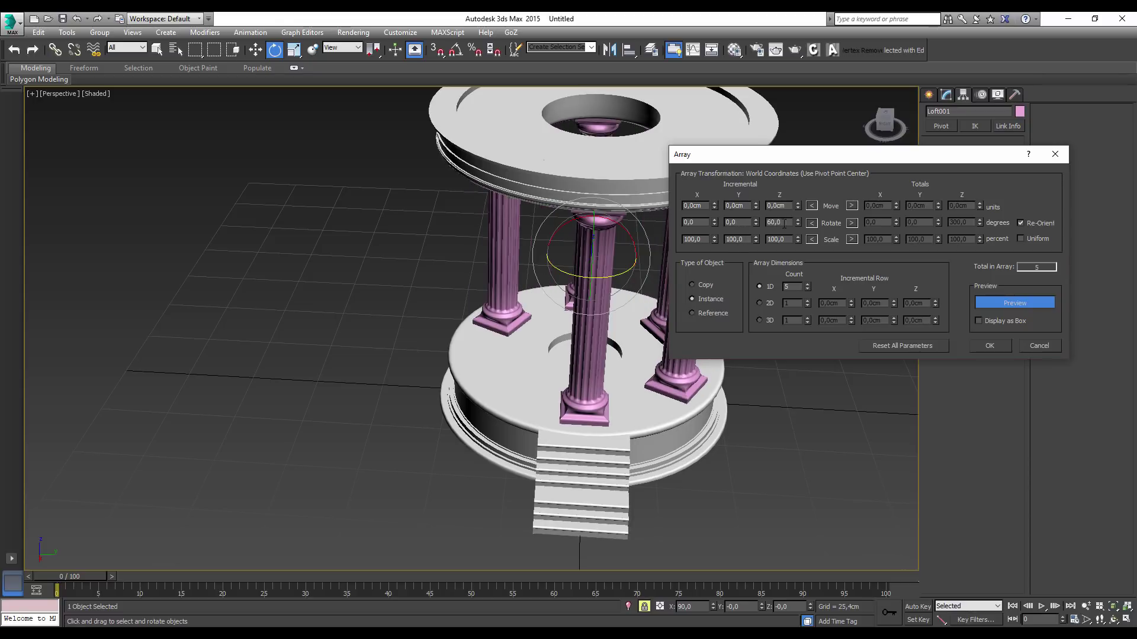
pyautogui.write('80')
pyautogui.press('Return')
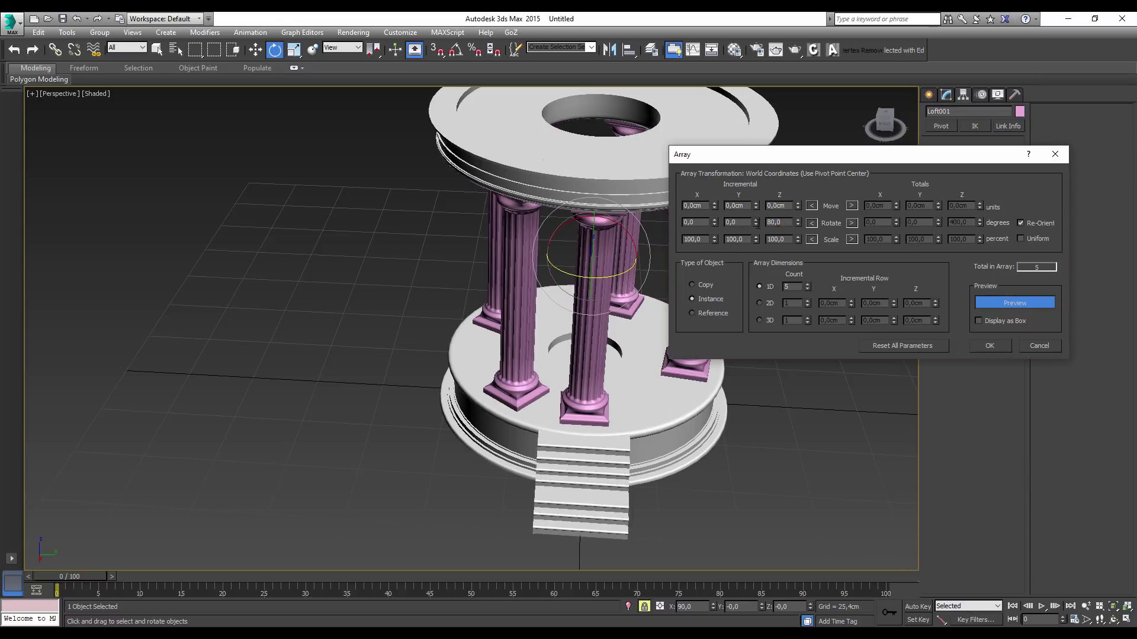
pyautogui.write('70')
pyautogui.press('Return')
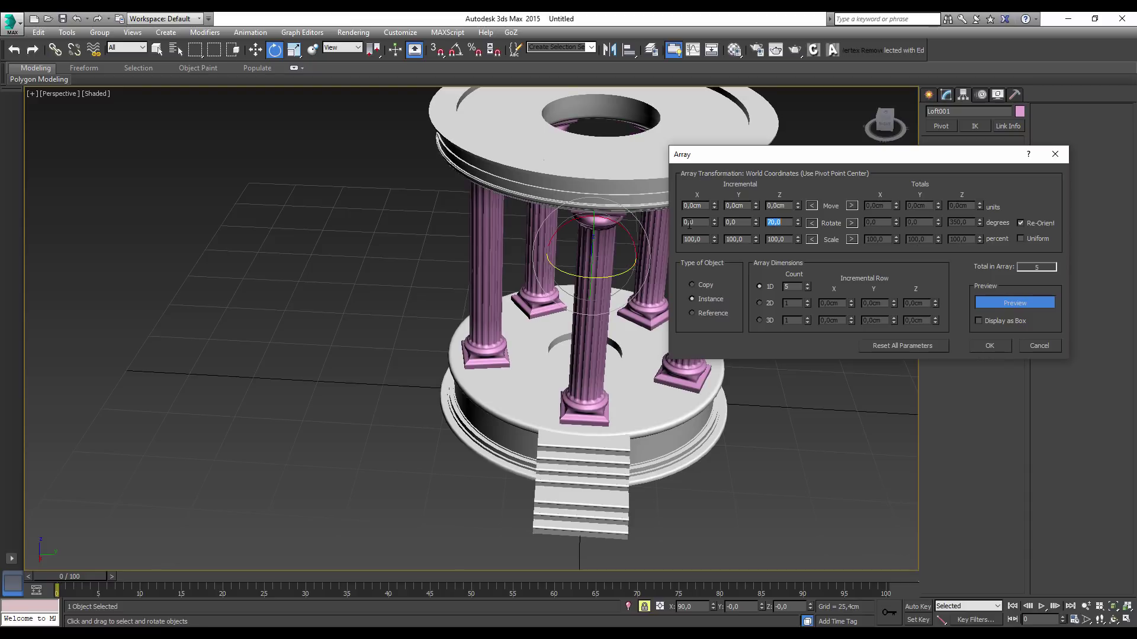
pyautogui.keyDown('alt'); pyautogui.moveTo(539, 374); pyautogui.dragTo(582, 337, button='middle'); pyautogui.keyUp('alt')
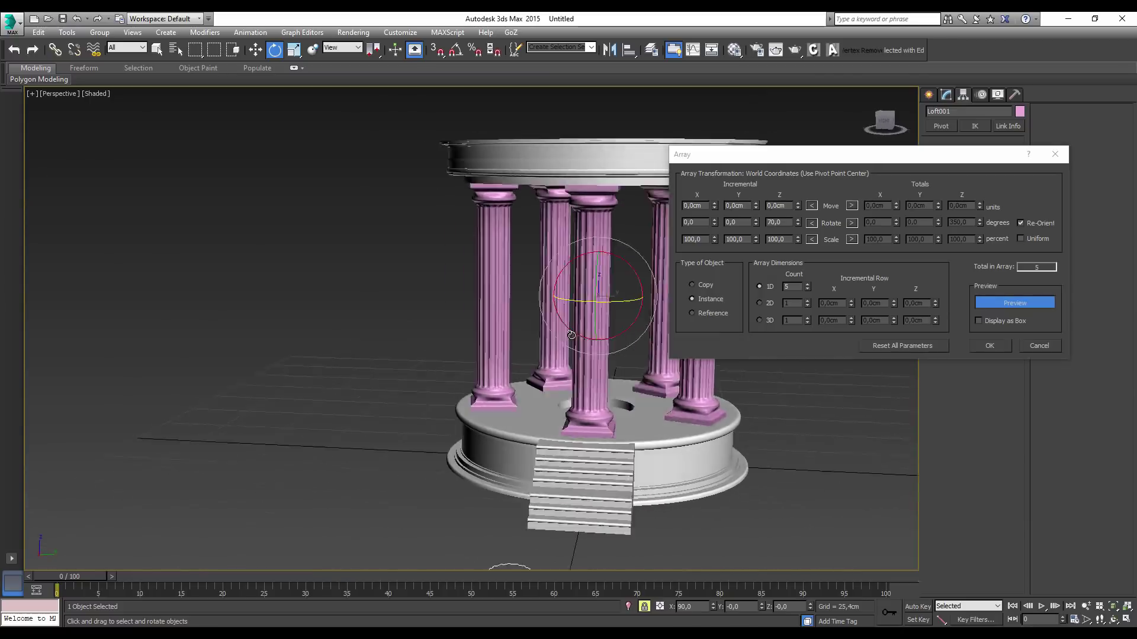
pyautogui.keyDown('alt'); pyautogui.moveTo(583, 336); pyautogui.dragTo(615, 332, button='middle'); pyautogui.keyUp('alt')
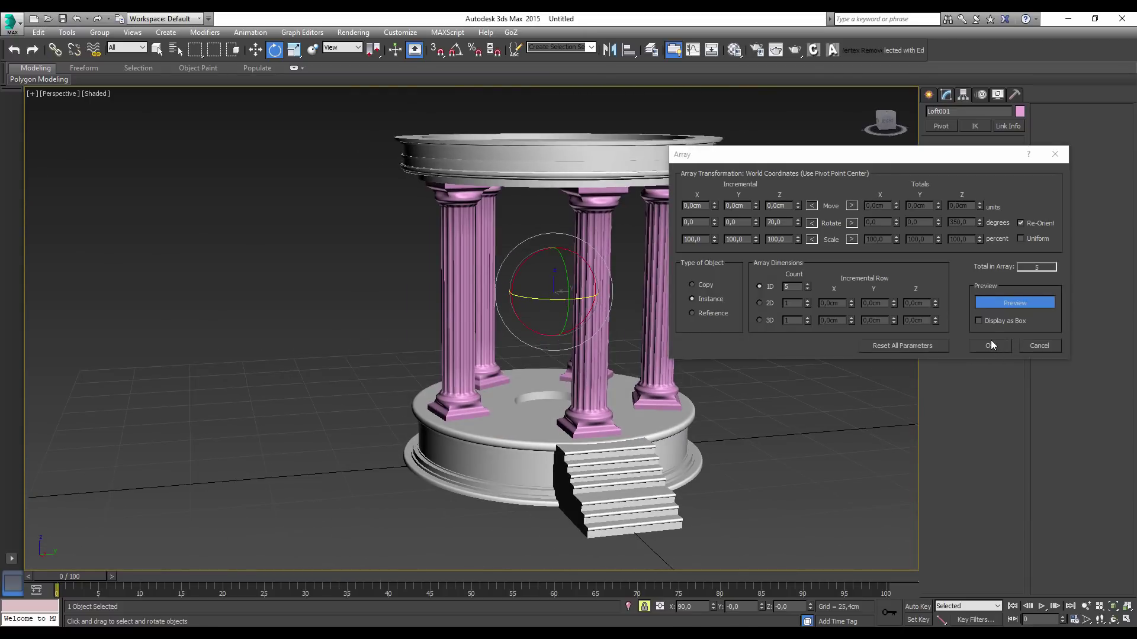
pyautogui.click(991, 345)
pyautogui.click(729, 272)
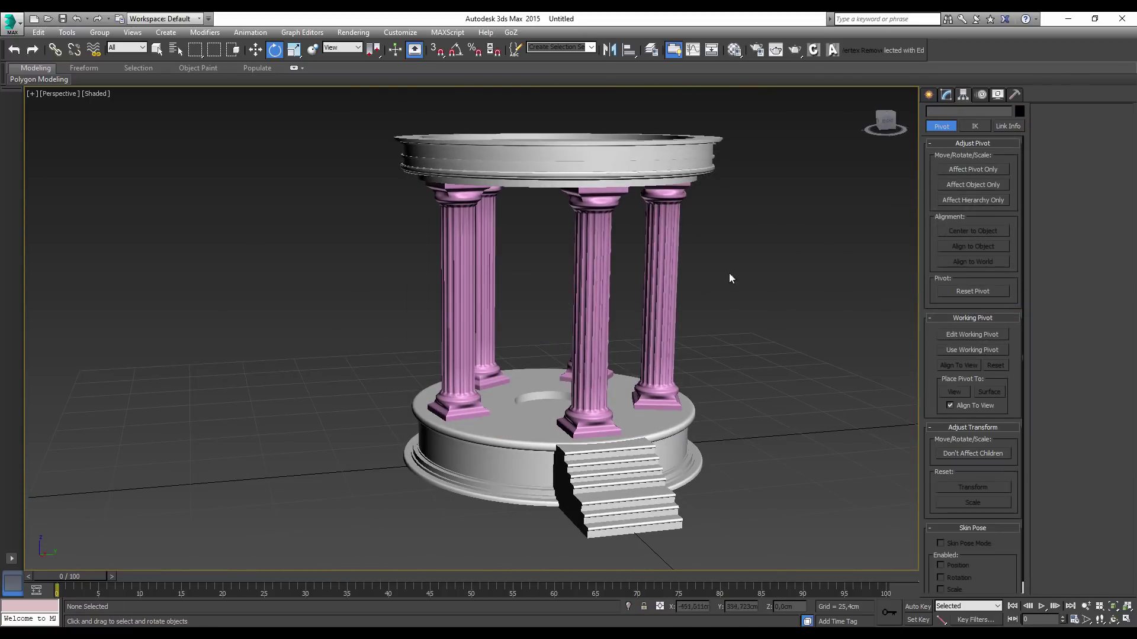
# Select all six columns and rotate them about Z around the temple centre
pyautogui.click(593, 311)
pyautogui.moveTo(665, 299)
pyautogui.keyDown('alt'); pyautogui.mouseDown(button='middle')
pyautogui.moveTo(732, 337)
pyautogui.moveTo(743, 297)
pyautogui.mouseUp(button='middle'); pyautogui.keyUp('alt')
pyautogui.moveTo(741, 287); pyautogui.dragTo(355, 360)
pyautogui.moveTo(355, 360)
pyautogui.keyDown('alt'); pyautogui.mouseDown(button='middle')
pyautogui.moveTo(560, 383)
pyautogui.moveTo(564, 487)
pyautogui.mouseUp(button='middle'); pyautogui.keyUp('alt')
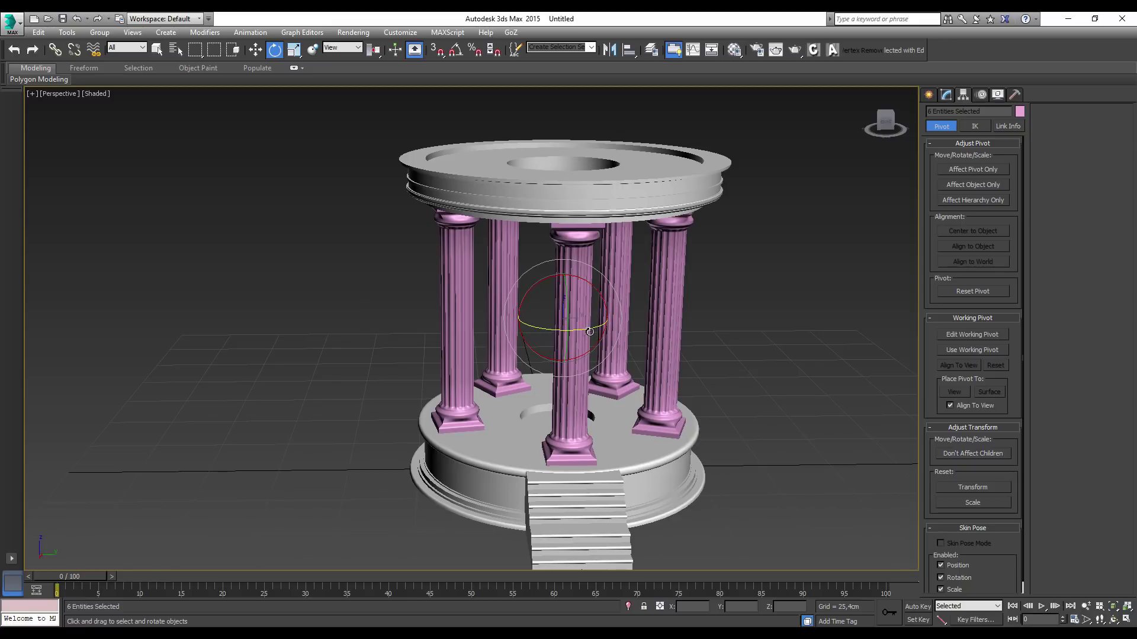
pyautogui.moveTo(590, 332)
pyautogui.mouseDown()
pyautogui.moveTo(547, 338)
pyautogui.moveTo(545, 351)
pyautogui.mouseUp()
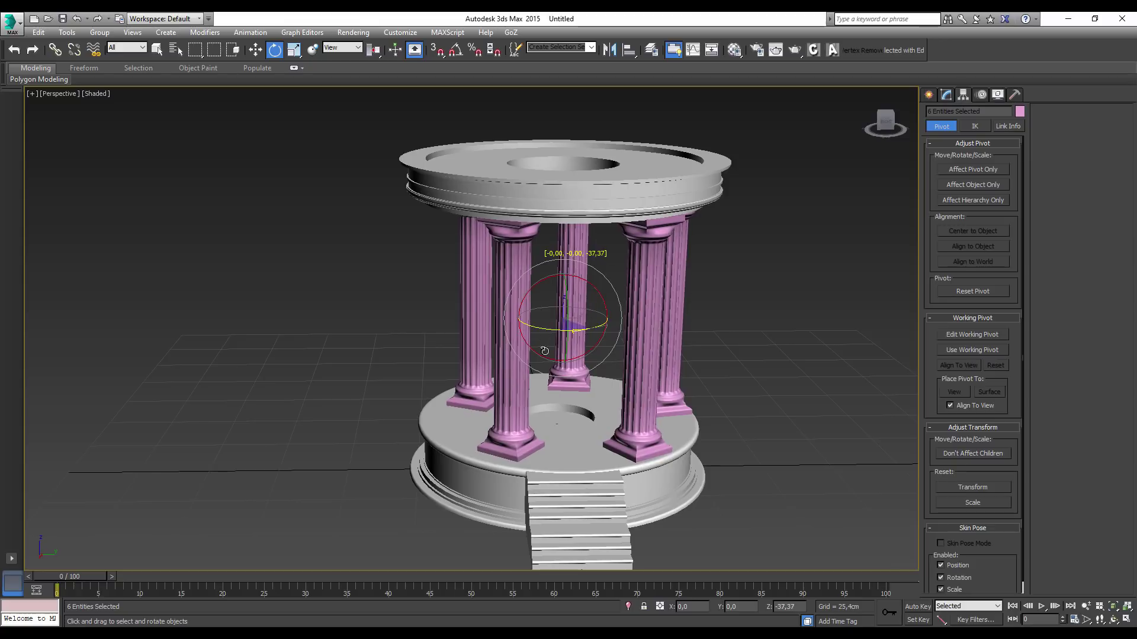
pyautogui.moveTo(545, 351)
pyautogui.keyDown('alt'); pyautogui.mouseDown(button='middle')
pyautogui.moveTo(603, 392)
pyautogui.moveTo(605, 290)
pyautogui.moveTo(611, 358)
pyautogui.mouseUp(button='middle'); pyautogui.keyUp('alt')
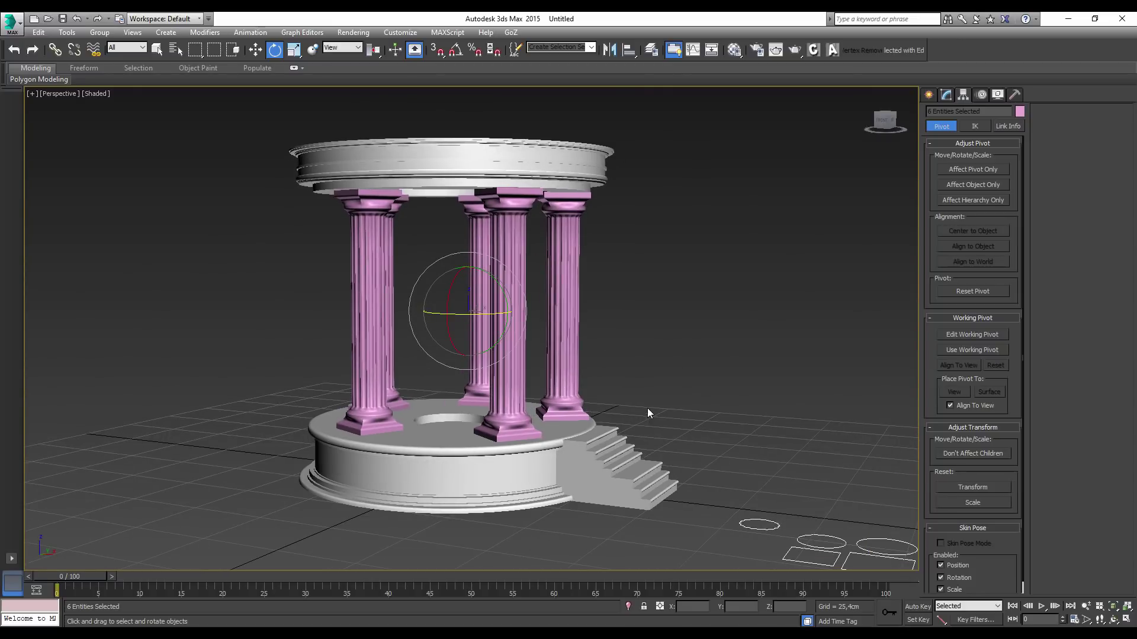
# Drag the 01 - Default material onto the top ring and several columns
pyautogui.press('m')
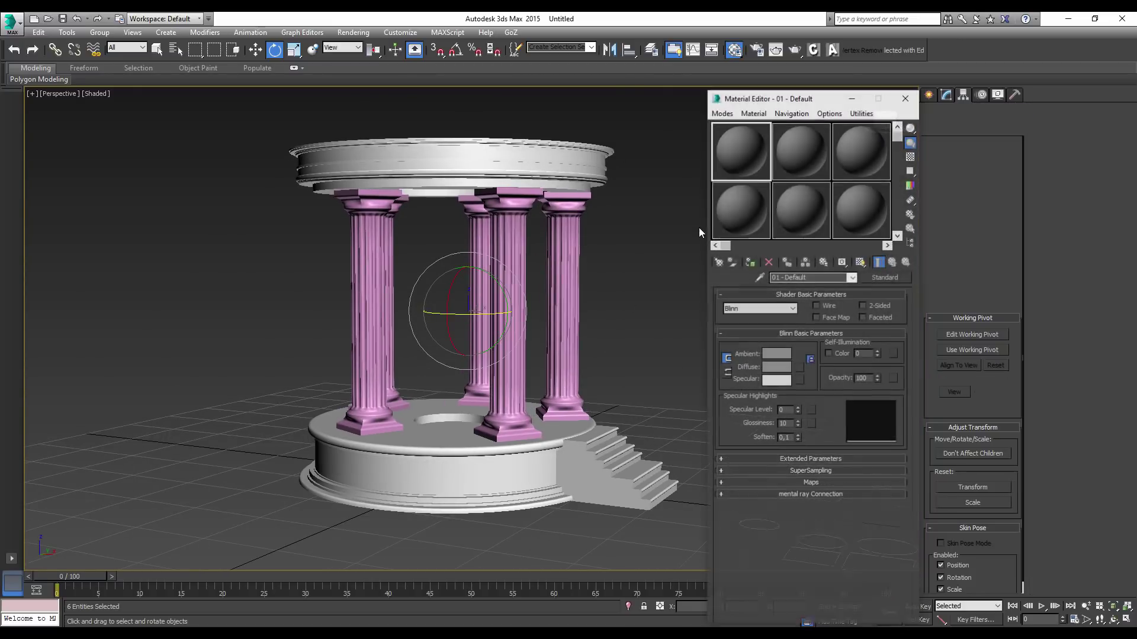
pyautogui.click(688, 159)
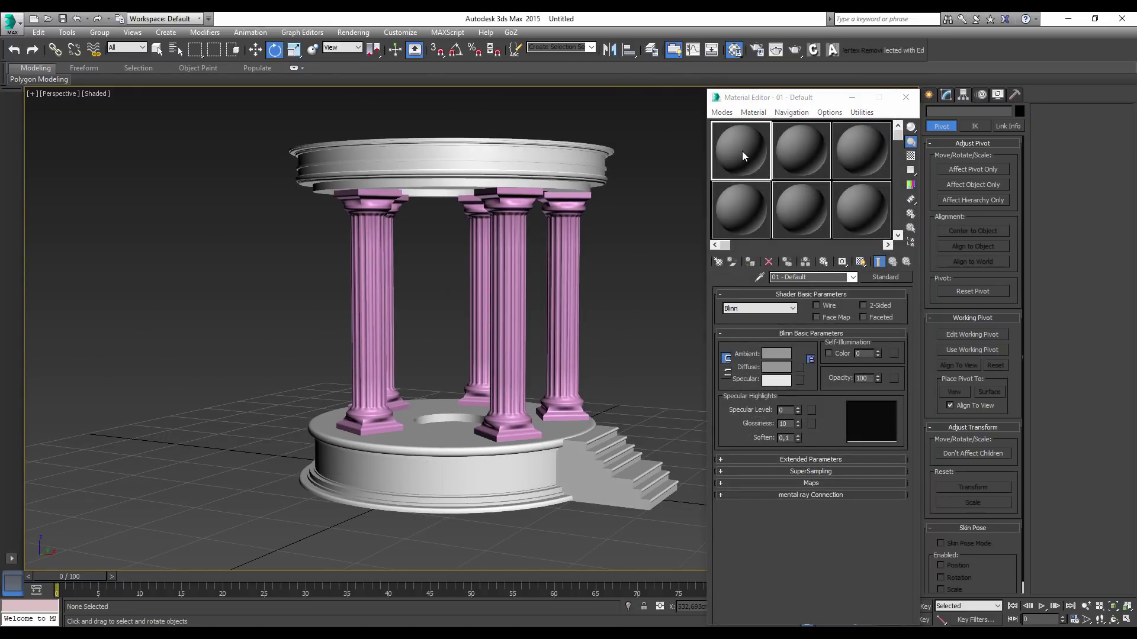
pyautogui.moveTo(740, 155); pyautogui.dragTo(604, 171)
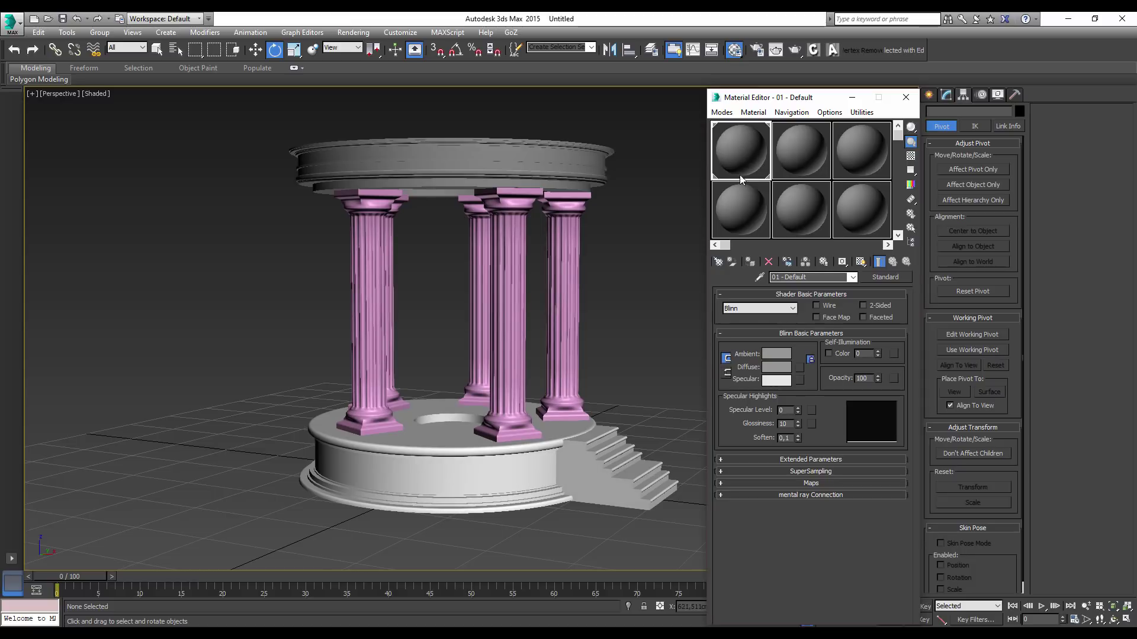
pyautogui.moveTo(566, 237); pyautogui.dragTo(566, 237)
pyautogui.moveTo(753, 153); pyautogui.dragTo(533, 222)
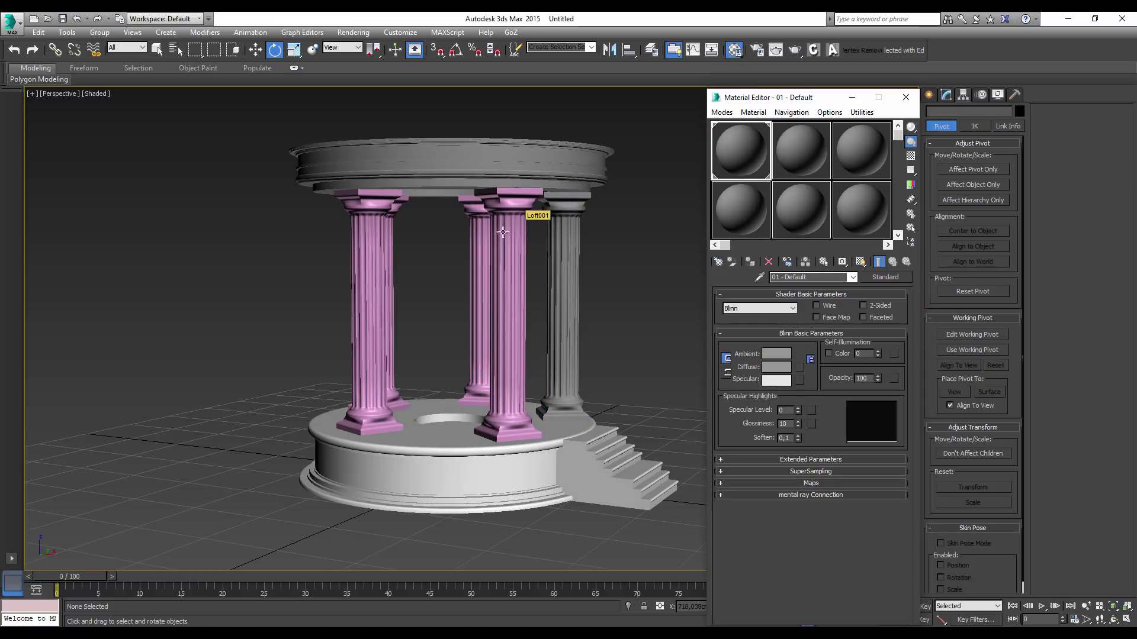
pyautogui.moveTo(745, 158); pyautogui.dragTo(484, 240)
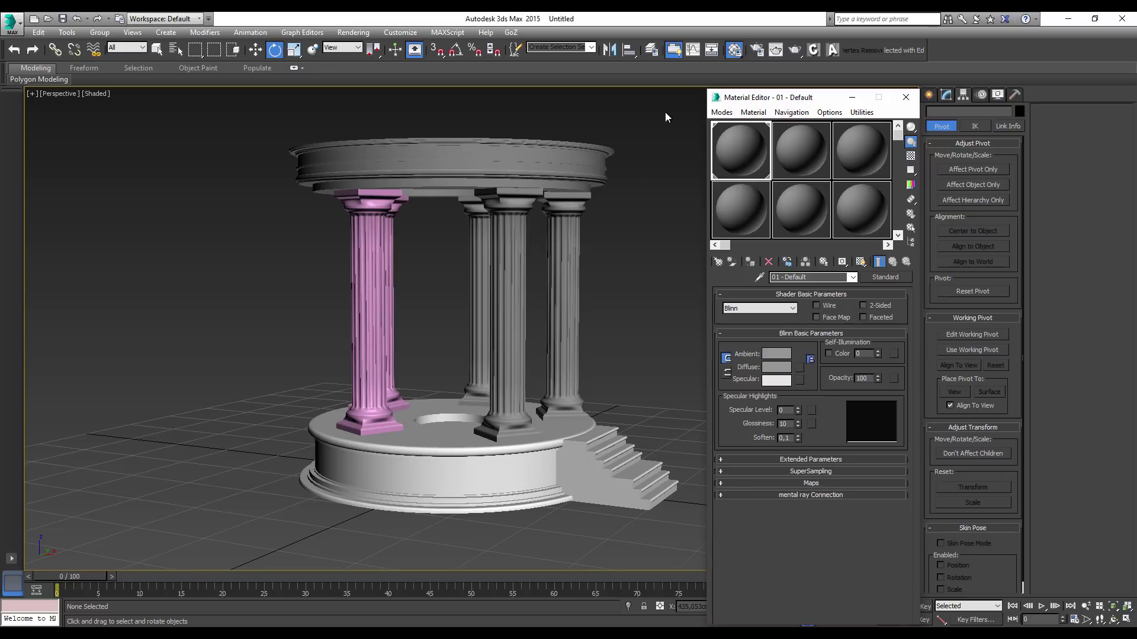
# Assign the grey material to the whole temple selection and close the Material Editor
pyautogui.moveTo(661, 113); pyautogui.dragTo(195, 541)
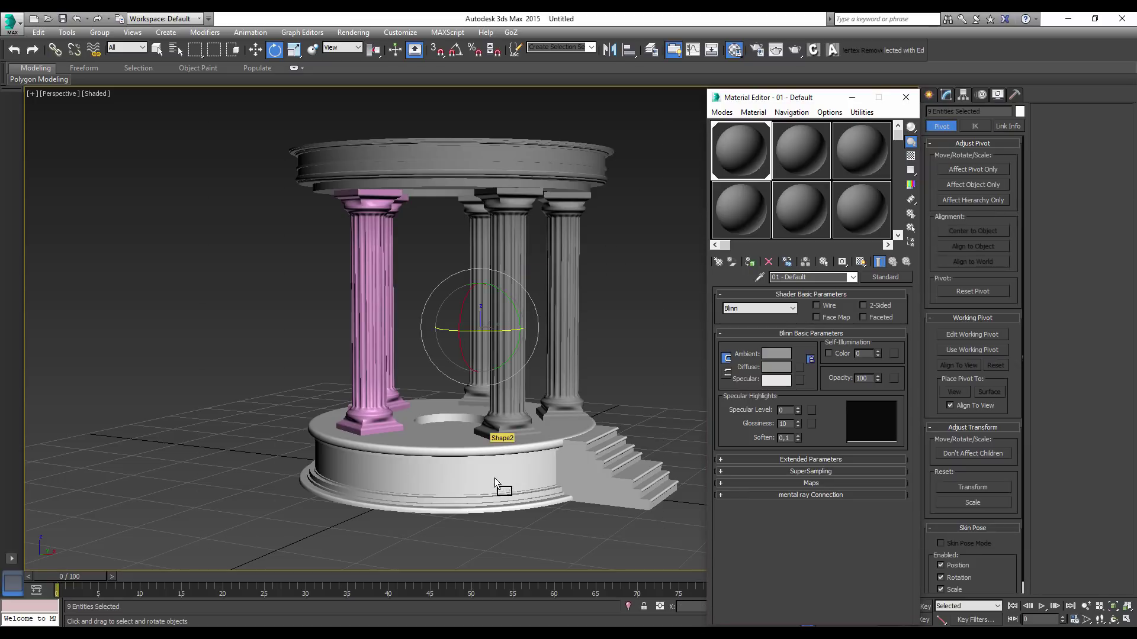
pyautogui.moveTo(739, 176); pyautogui.dragTo(500, 482)
pyautogui.click(539, 348)
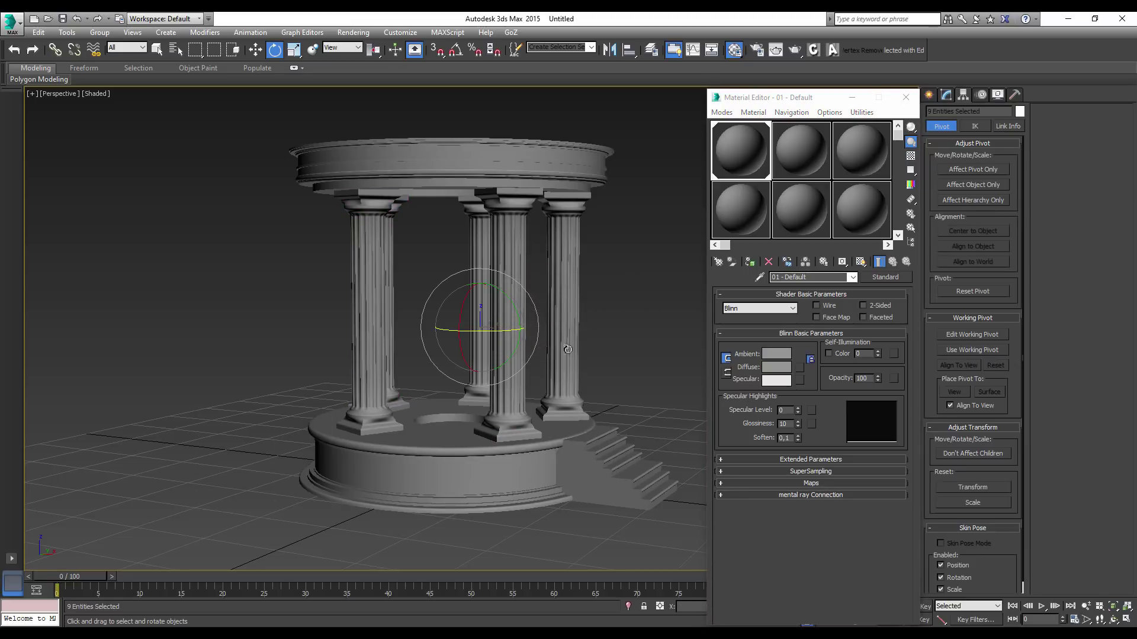
pyautogui.click(658, 253)
pyautogui.moveTo(659, 253)
pyautogui.keyDown('alt'); pyautogui.mouseDown(button='middle')
pyautogui.moveTo(537, 392)
pyautogui.moveTo(469, 342)
pyautogui.moveTo(568, 358)
pyautogui.moveTo(584, 393)
pyautogui.moveTo(514, 386)
pyautogui.moveTo(540, 300)
pyautogui.moveTo(548, 359)
pyautogui.mouseUp(button='middle'); pyautogui.keyUp('alt')
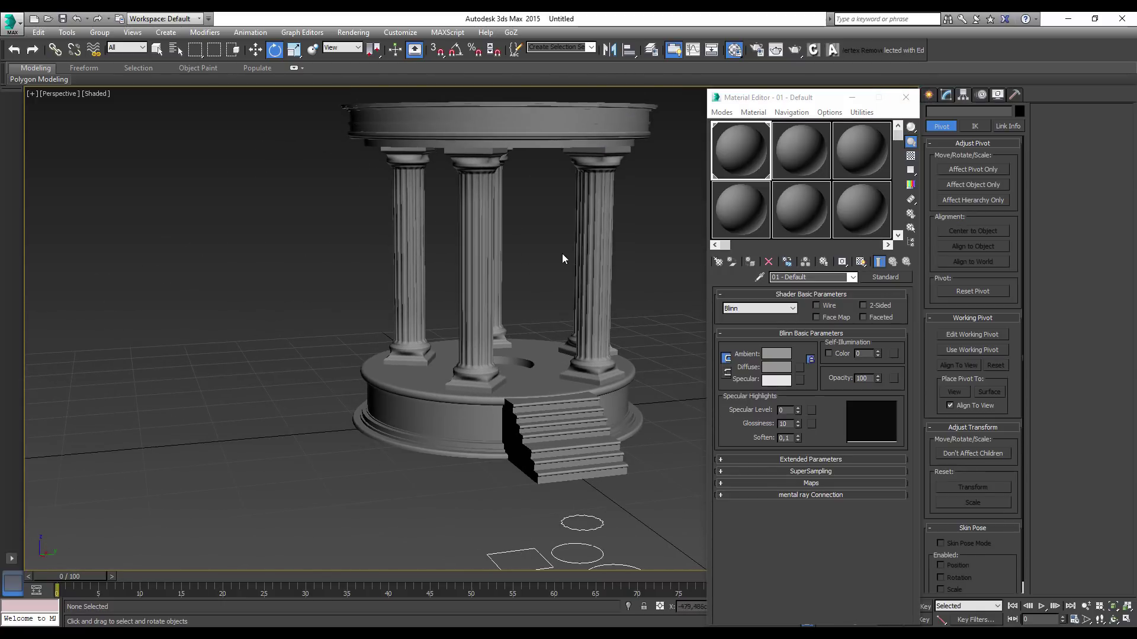
pyautogui.keyDown('alt'); pyautogui.moveTo(564, 259); pyautogui.dragTo(553, 312, button='middle'); pyautogui.keyUp('alt')
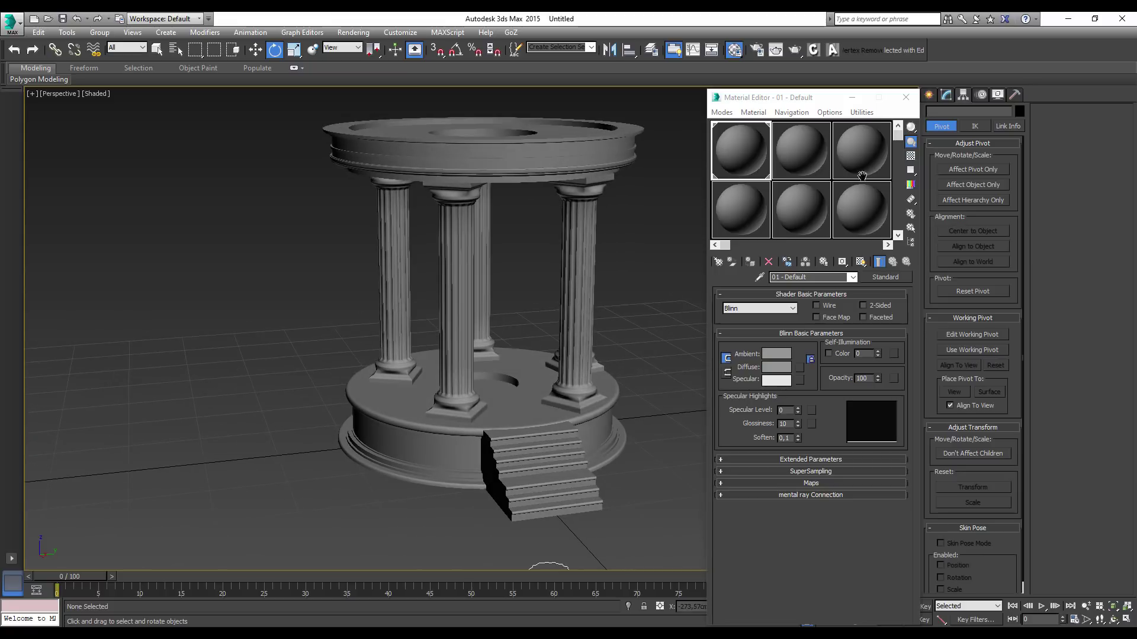
pyautogui.click(905, 97)
pyautogui.scroll(-3, 681, 326)
pyautogui.moveTo(675, 339)
pyautogui.keyDown('alt'); pyautogui.mouseDown(button='middle')
pyautogui.moveTo(658, 349)
pyautogui.moveTo(798, 332)
pyautogui.mouseUp(button='middle'); pyautogui.keyUp('alt')
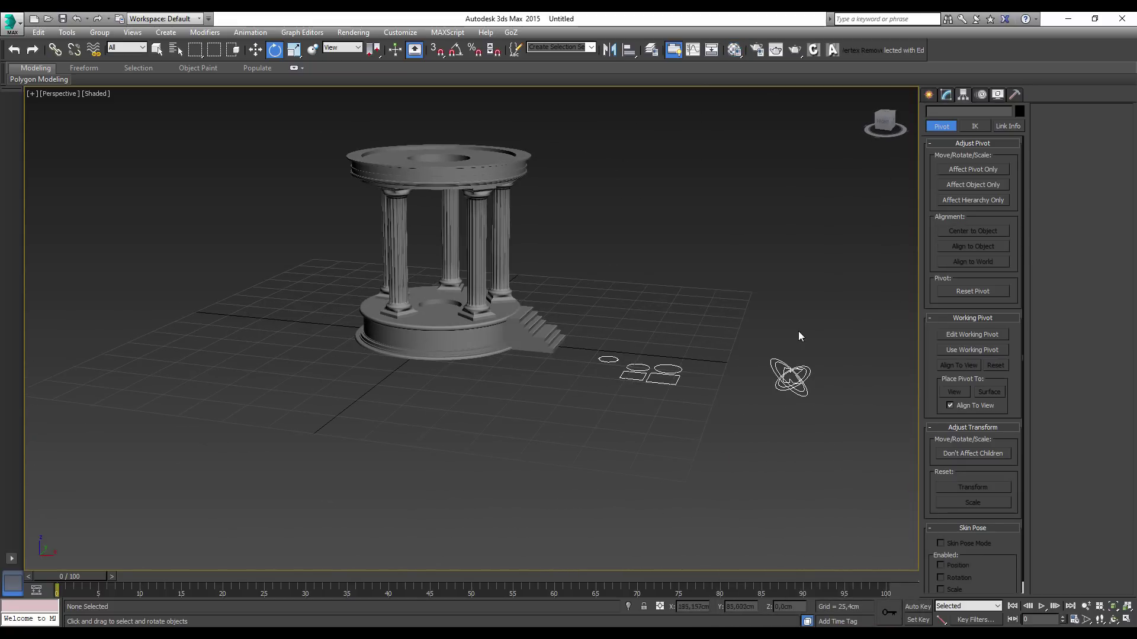
# Select the K logo and orbit rings and move them up off the ground
pyautogui.click(792, 372)
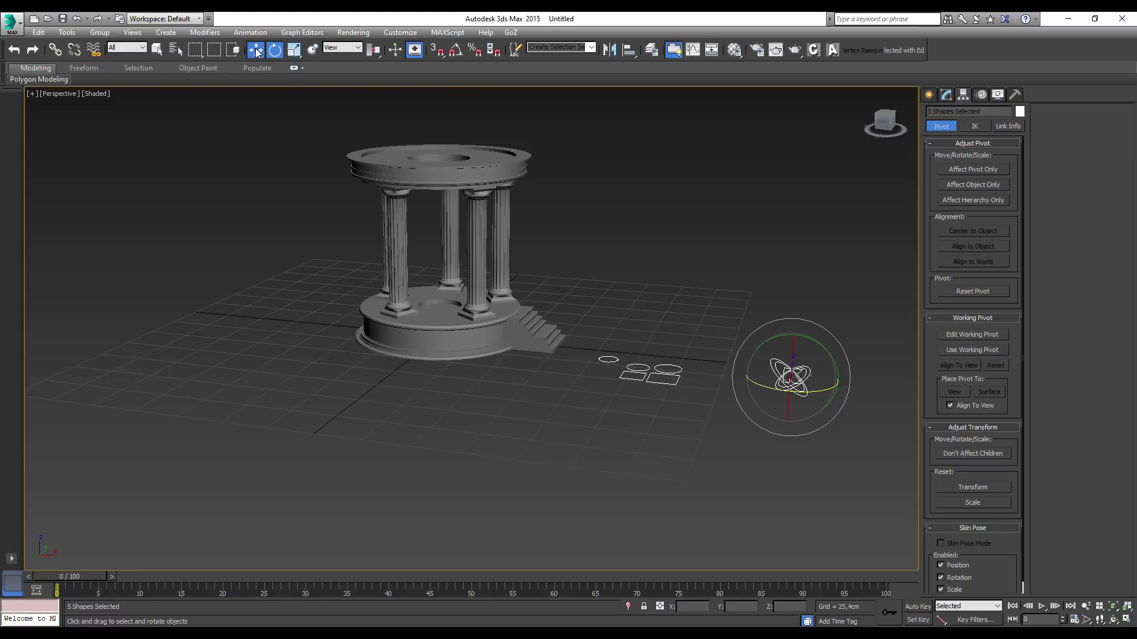
pyautogui.press('w')
pyautogui.moveTo(812, 361); pyautogui.dragTo(634, 262)
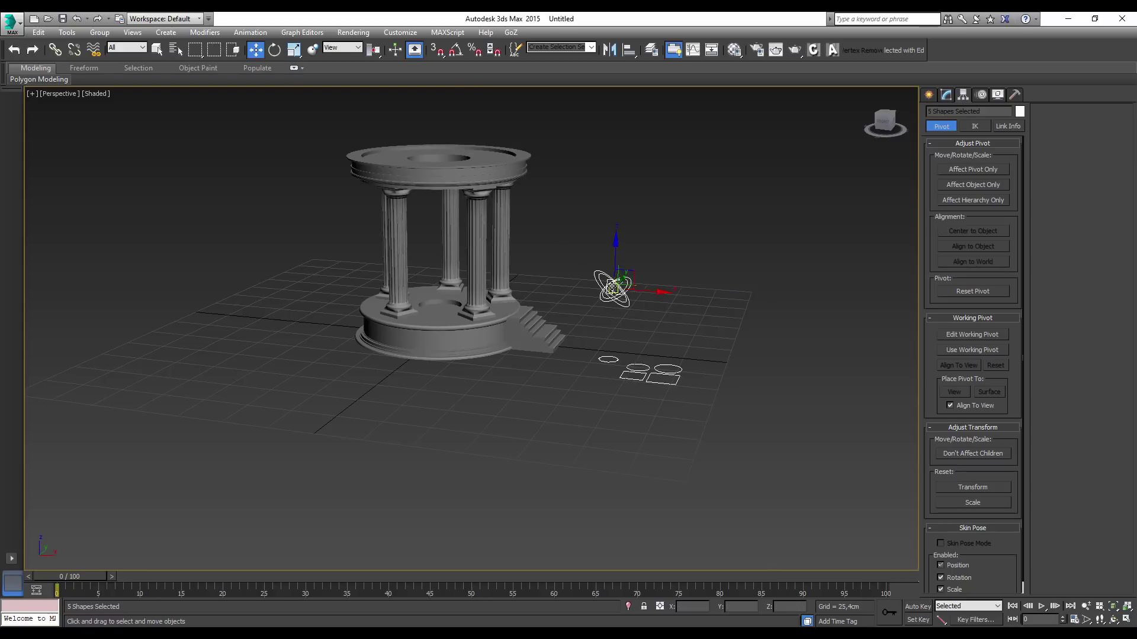
pyautogui.scroll(3, 635, 262)
pyautogui.scroll(1, 635, 262)
pyautogui.keyDown('alt'); pyautogui.moveTo(635, 262); pyautogui.dragTo(646, 362, button='middle'); pyautogui.keyUp('alt')
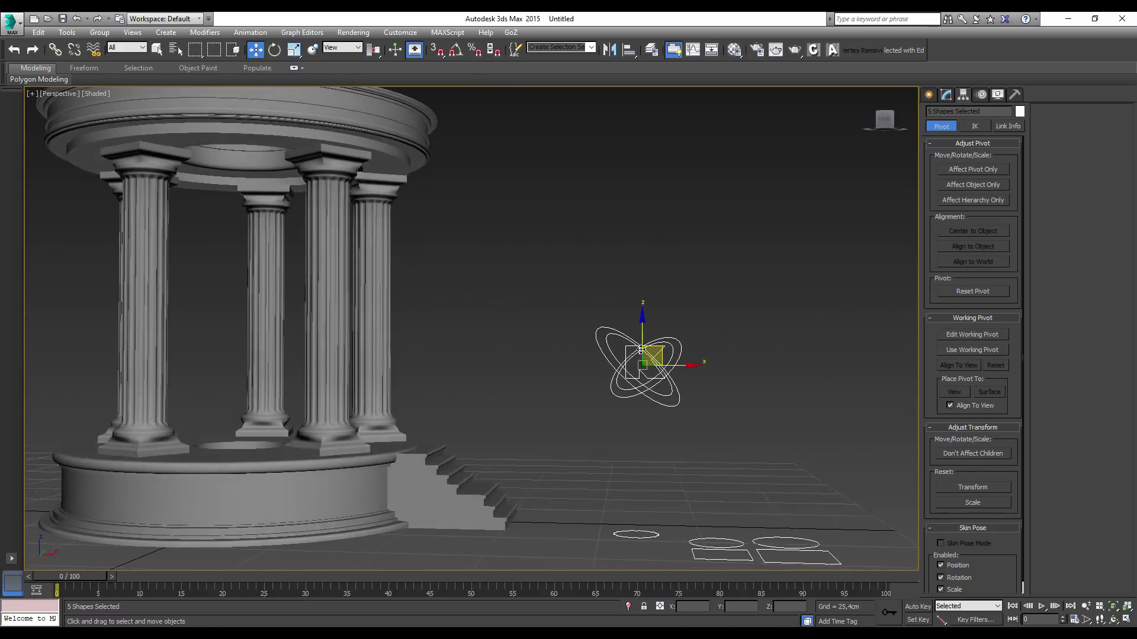
pyautogui.scroll(-1, 648, 366)
pyautogui.scroll(2, 648, 366)
pyautogui.scroll(-1, 629, 342)
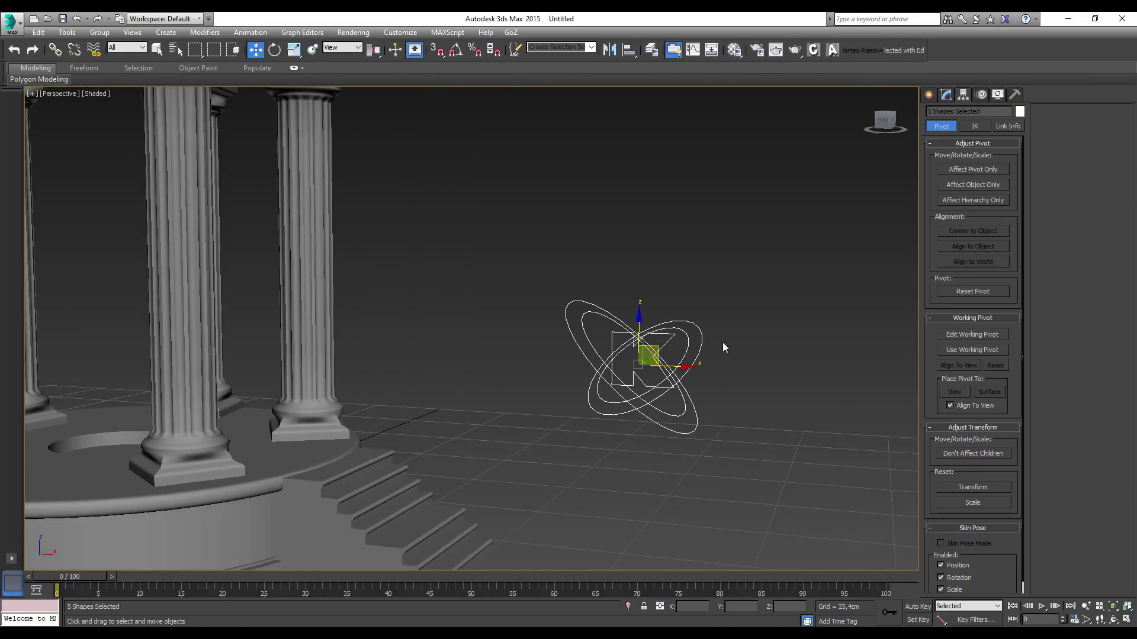
pyautogui.moveTo(645, 350)
pyautogui.mouseDown(button='middle')
pyautogui.moveTo(731, 362)
pyautogui.moveTo(737, 385)
pyautogui.mouseUp(button='middle')
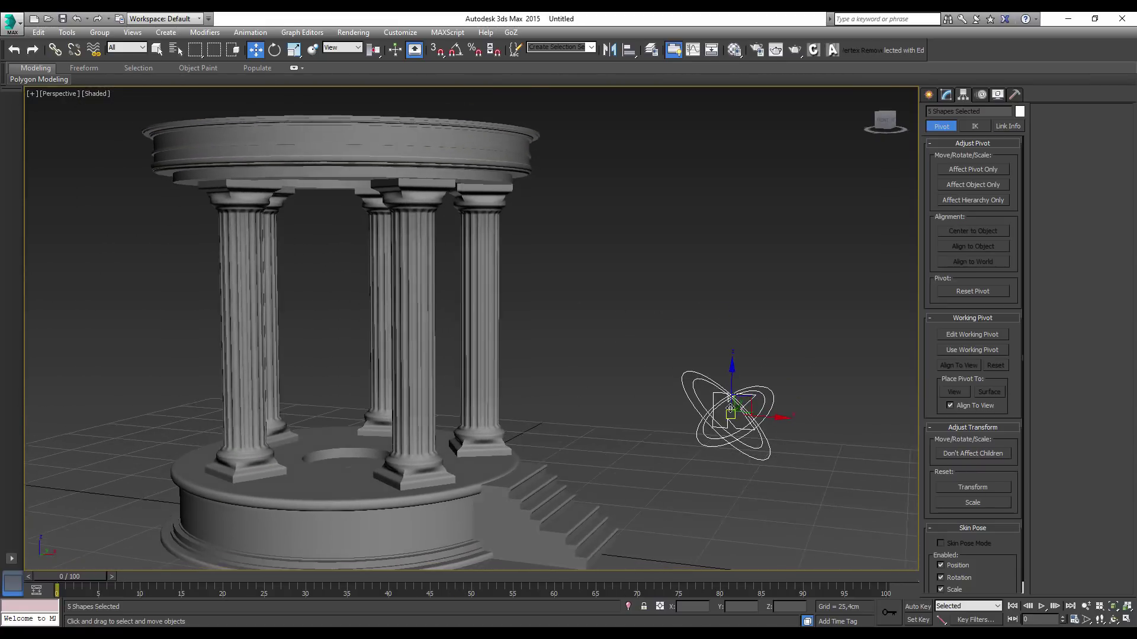
# Add an Extrude modifier to the logo shapes from the Modifier List
pyautogui.click(947, 96)
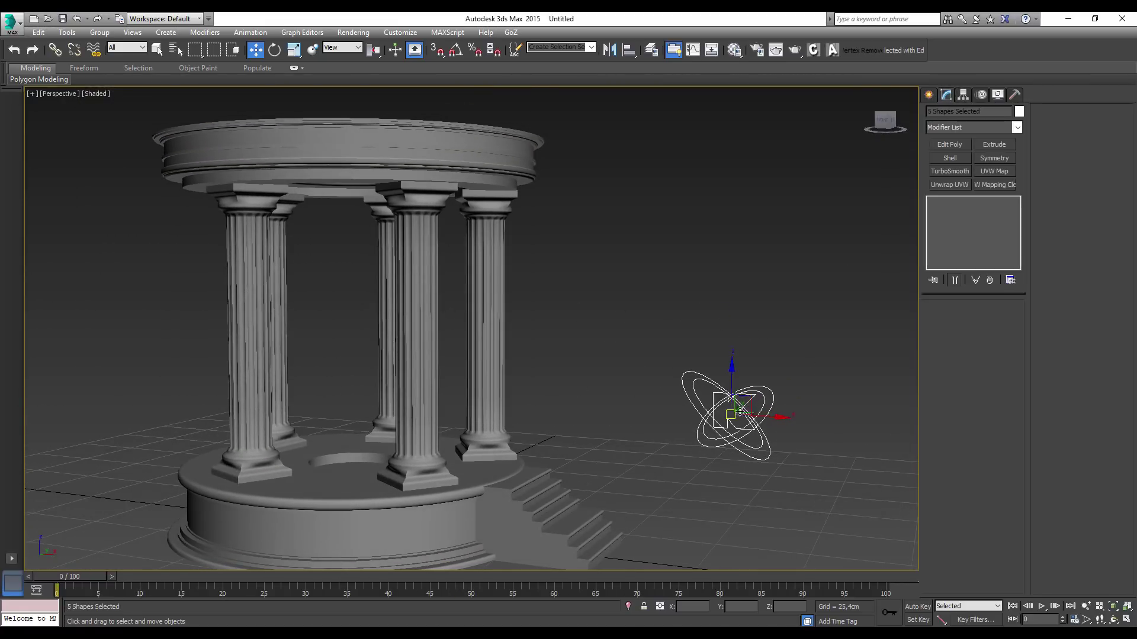
pyautogui.scroll(2, 771, 400)
pyautogui.scroll(2, 765, 392)
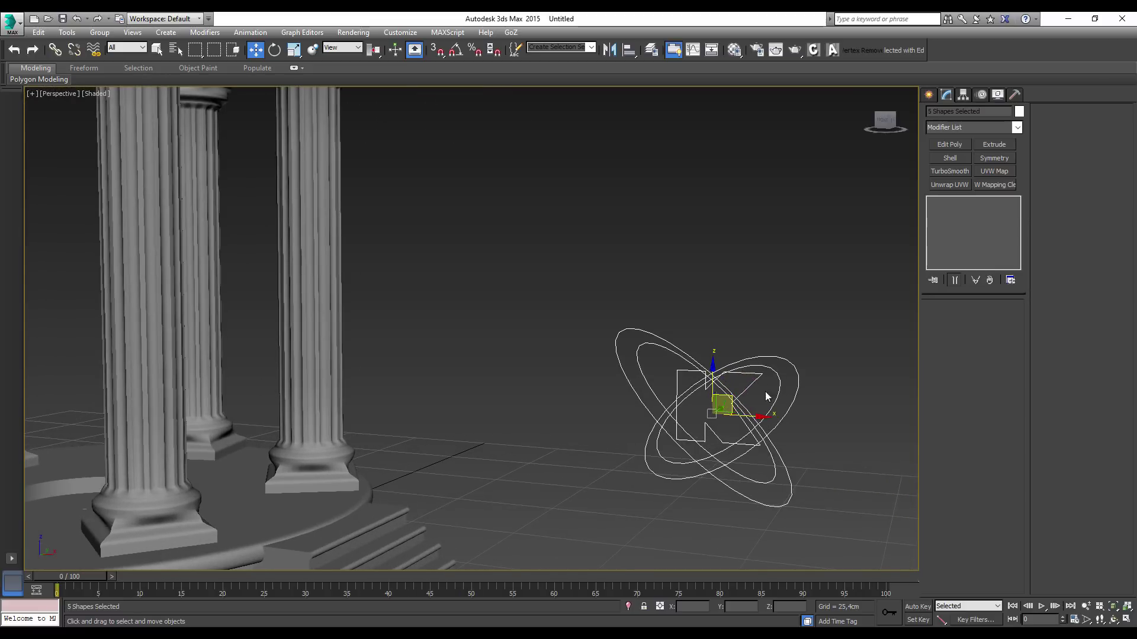
pyautogui.scroll(1, 764, 392)
pyautogui.scroll(1, 719, 391)
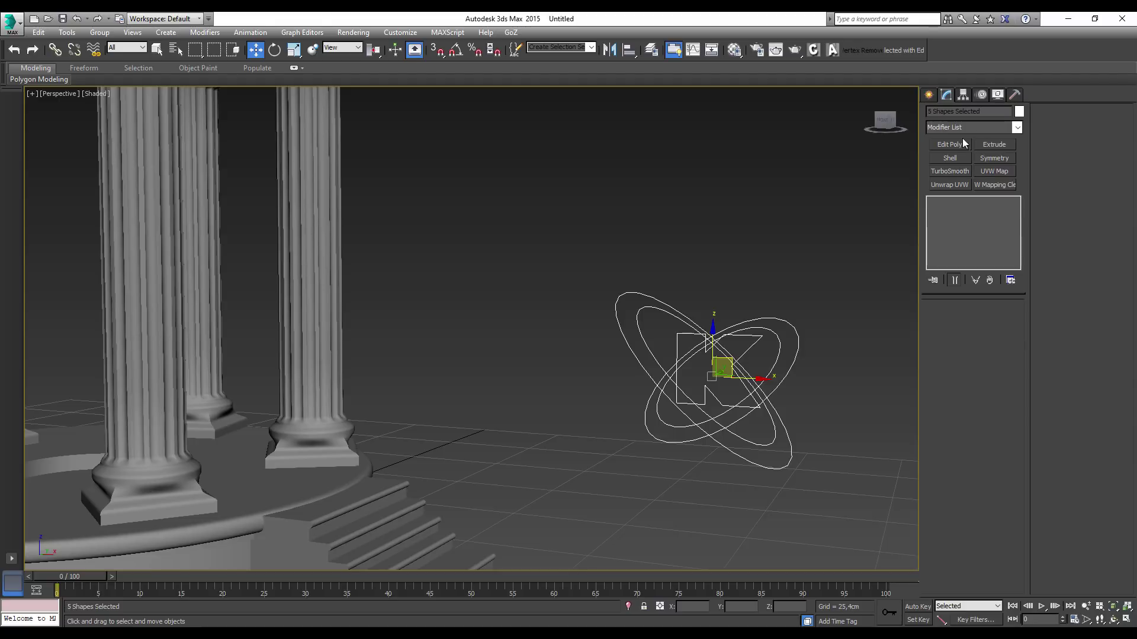
pyautogui.click(1017, 128)
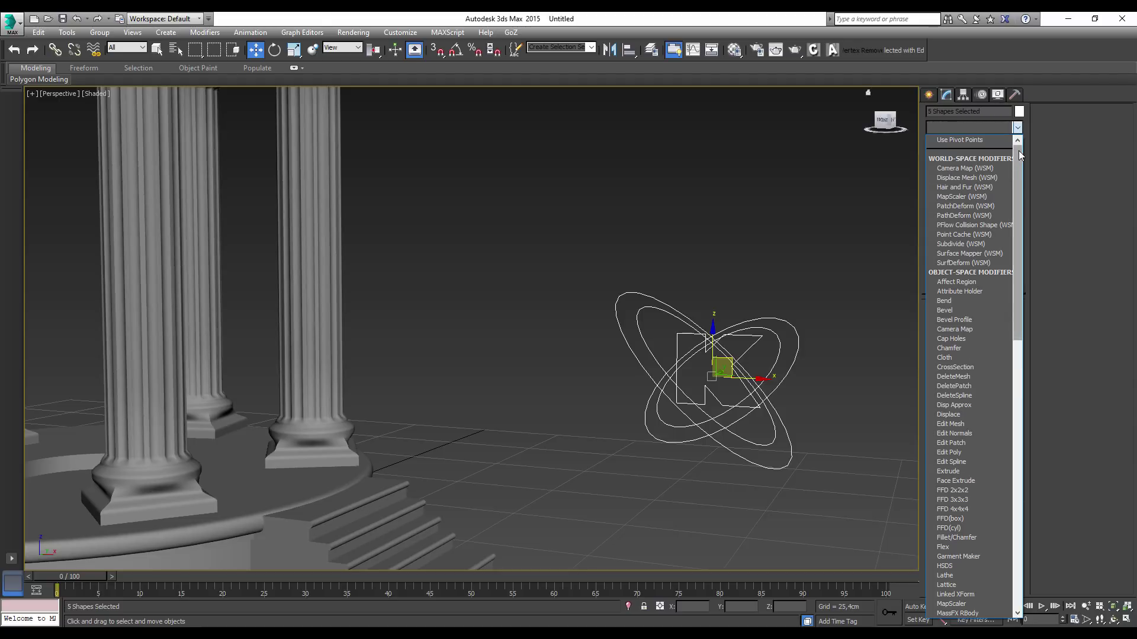
pyautogui.moveTo(1019, 148); pyautogui.dragTo(1017, 239)
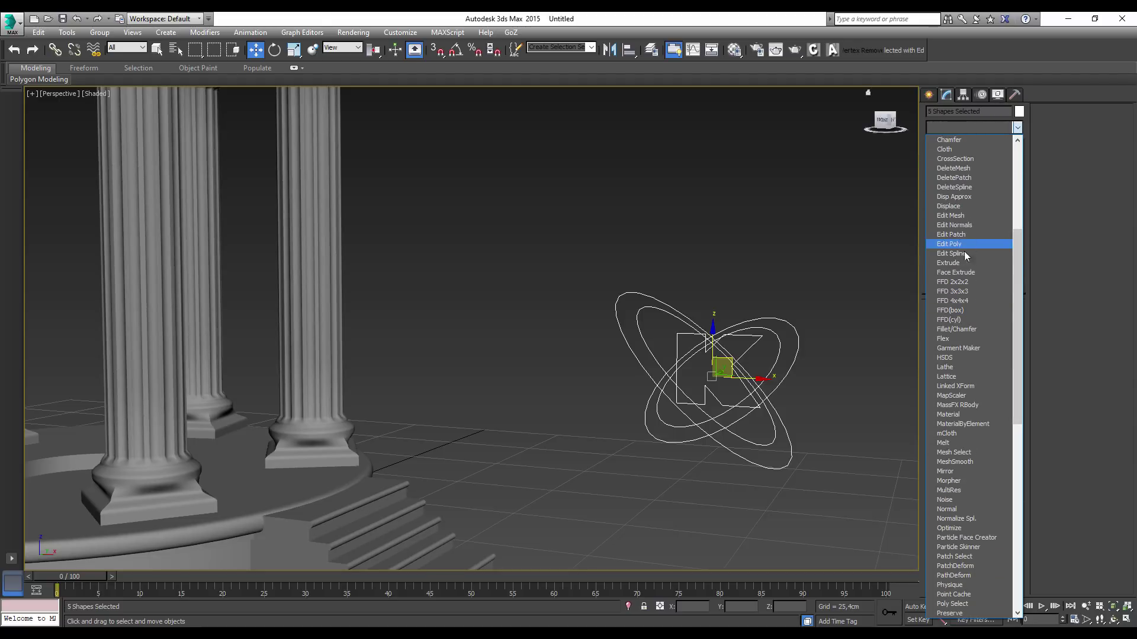
pyautogui.click(952, 270)
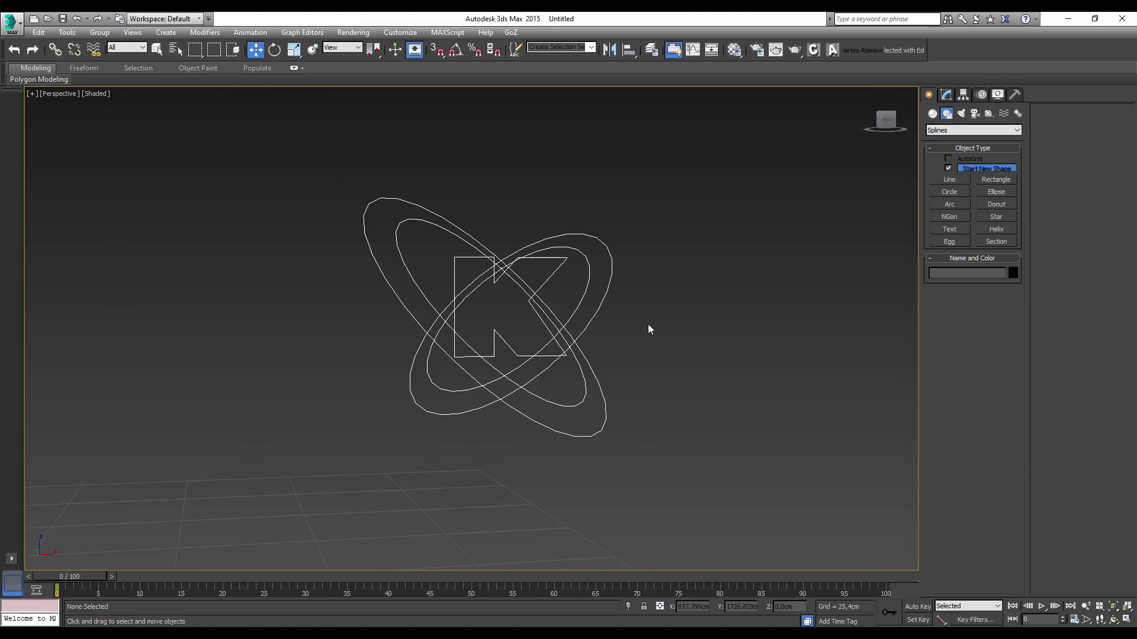
# Select a ring shape, try moving it, and undo the move
pyautogui.moveTo(631, 223)
pyautogui.mouseDown()
pyautogui.moveTo(590, 281)
pyautogui.moveTo(584, 322)
pyautogui.mouseUp()
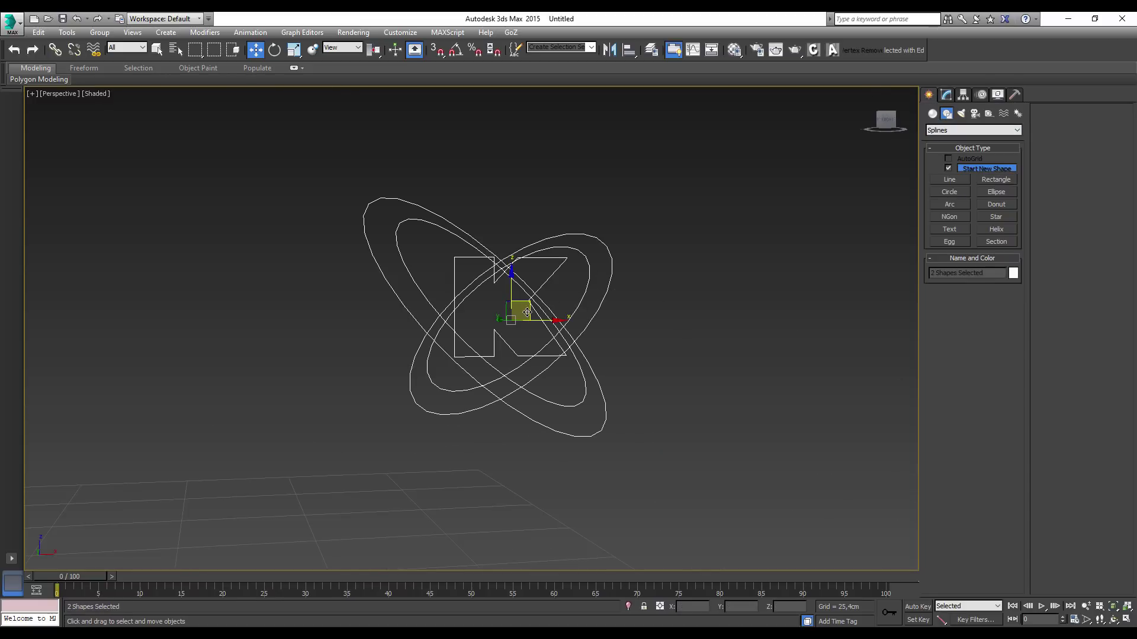
pyautogui.click(630, 256)
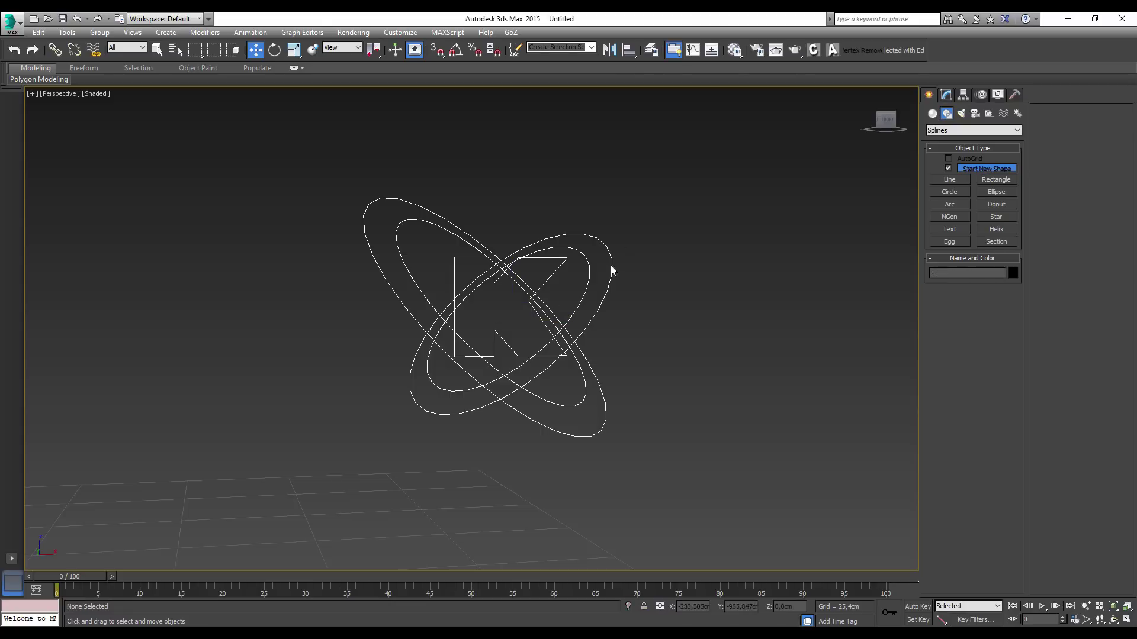
pyautogui.moveTo(530, 307); pyautogui.dragTo(652, 286)
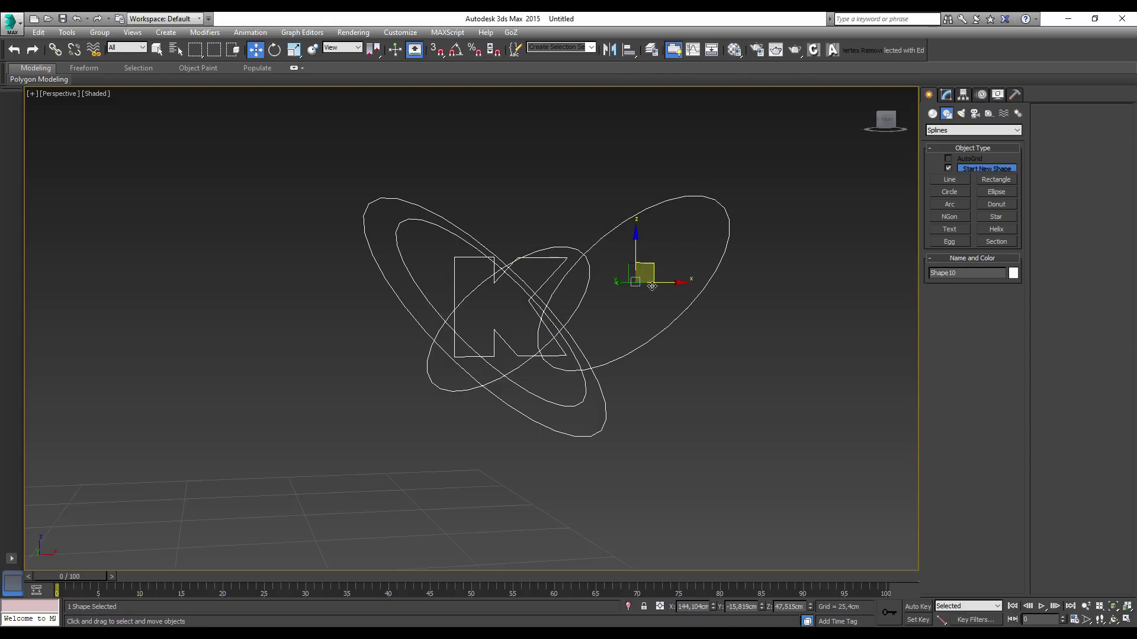
pyautogui.hotkey('ctrl', 'z')
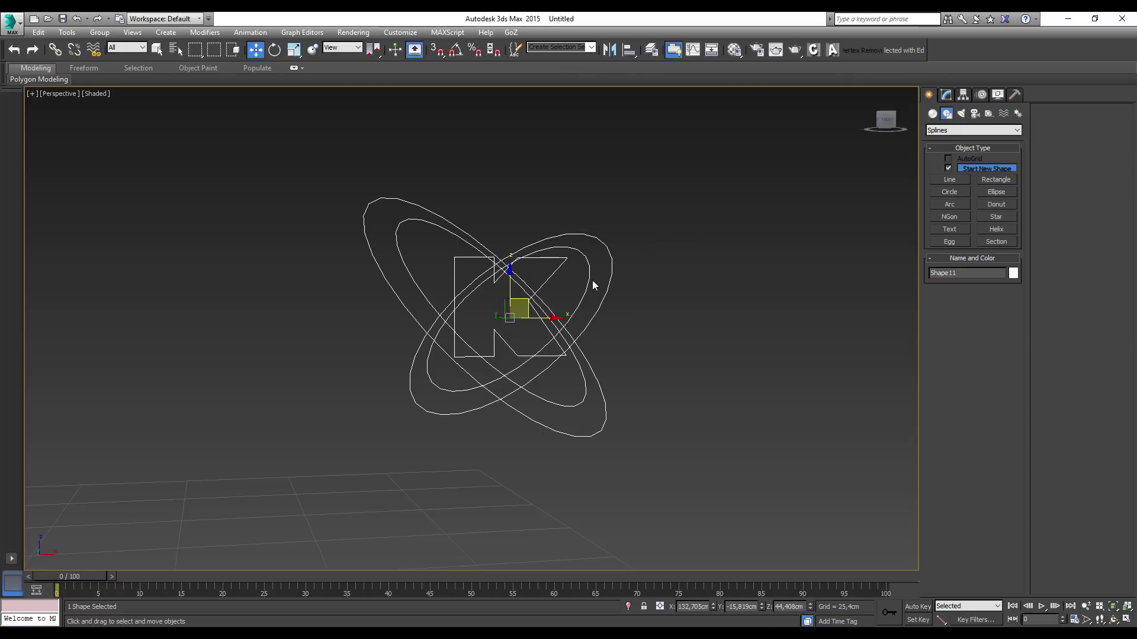
pyautogui.scroll(3, 599, 273)
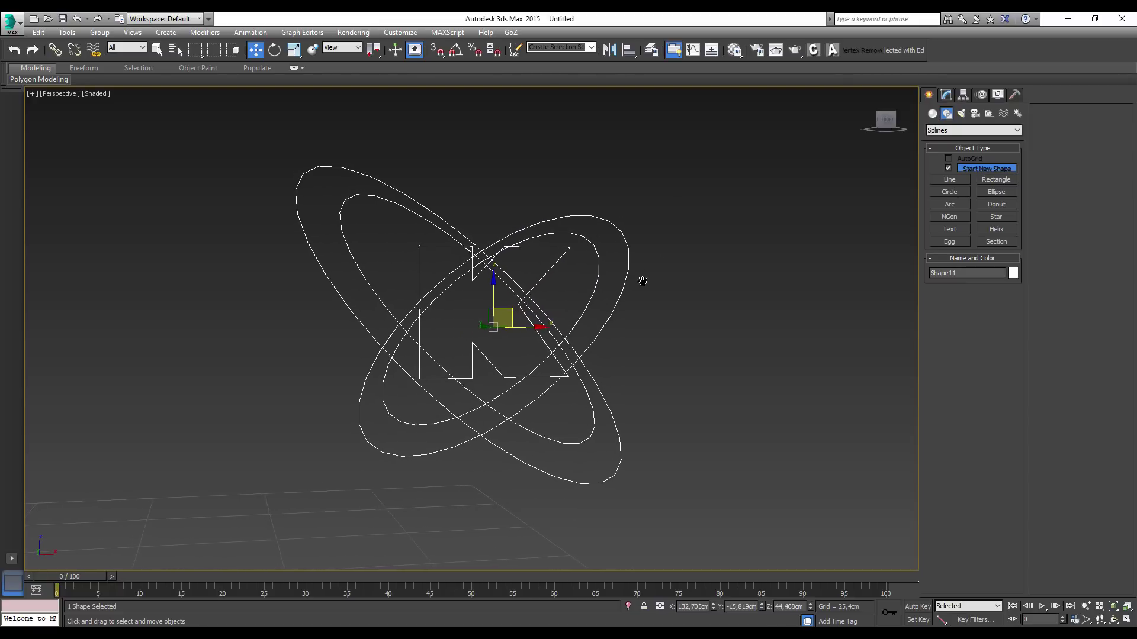
pyautogui.click(629, 258)
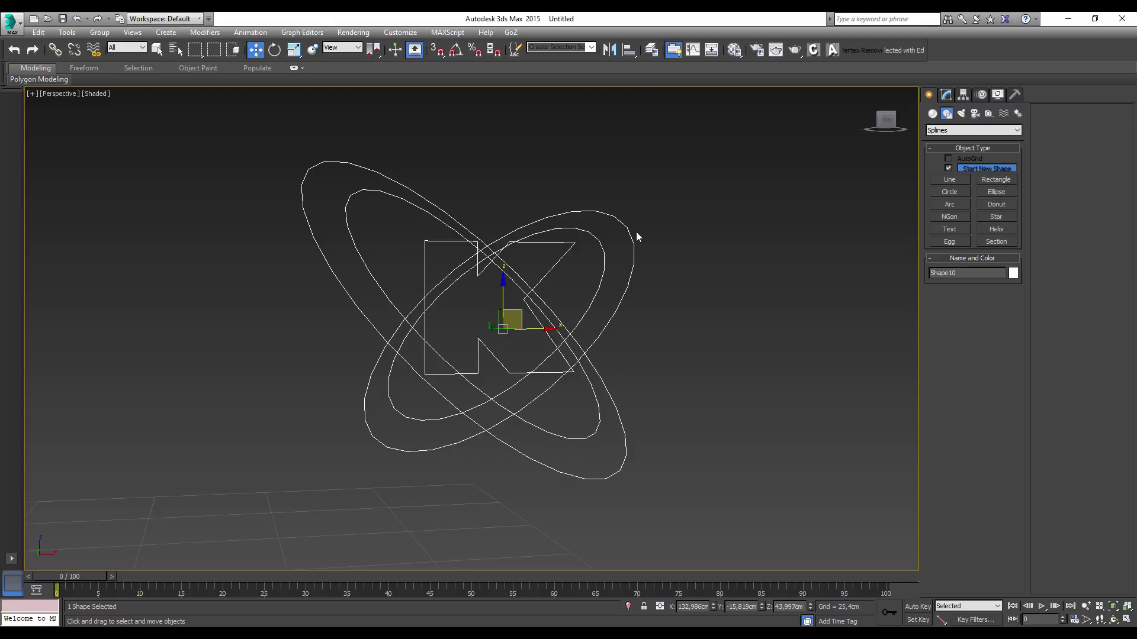
# Show Shape10's Editable Spline settings, toggle Attach off, and reselect the ring
pyautogui.click(945, 94)
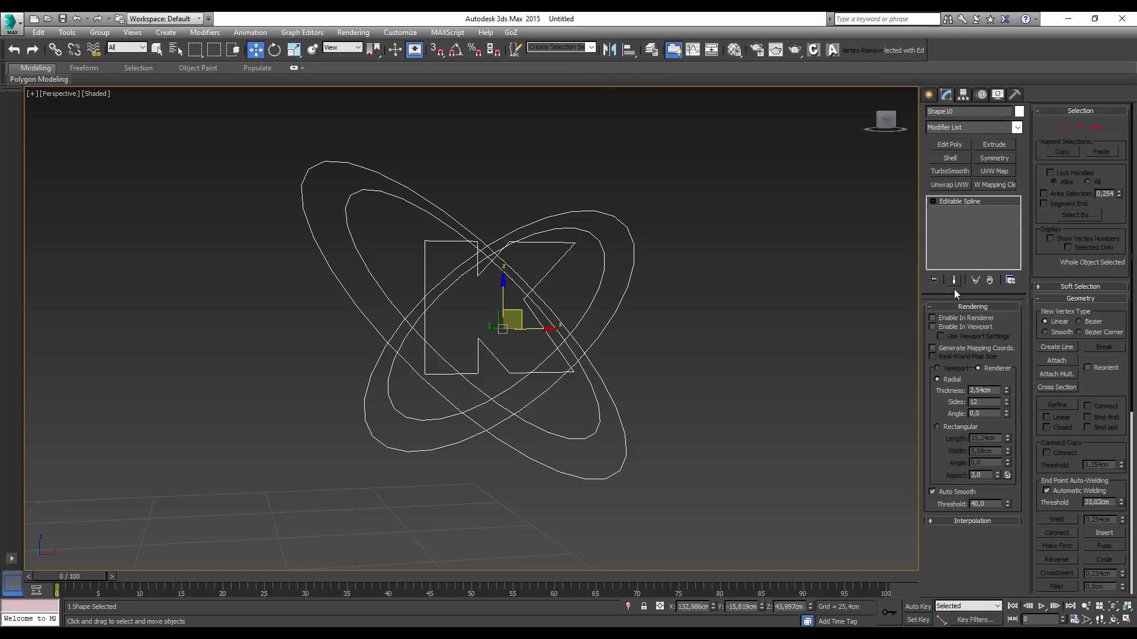
pyautogui.click(1059, 359)
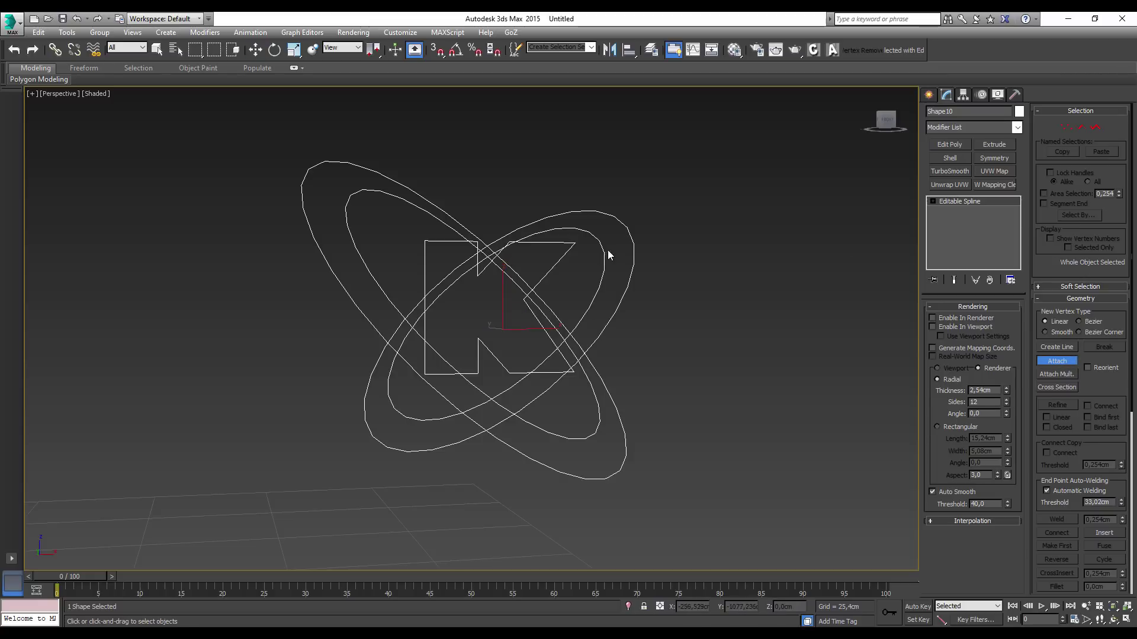
pyautogui.click(1050, 356)
pyautogui.click(679, 249)
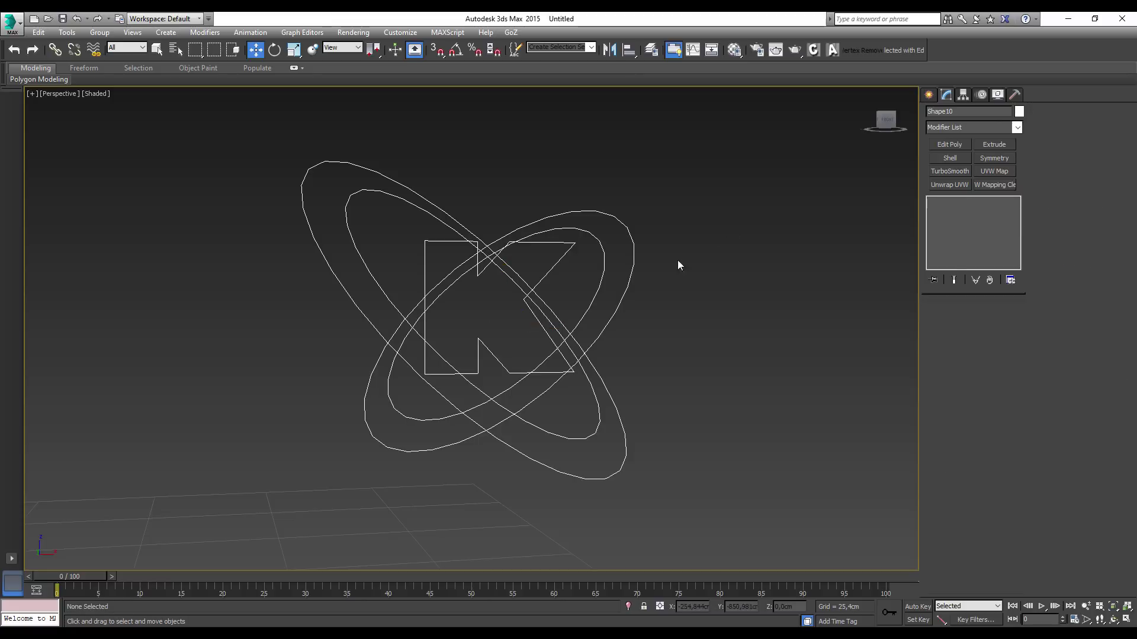
pyautogui.click(630, 255)
pyautogui.moveTo(519, 314)
pyautogui.mouseDown()
pyautogui.moveTo(420, 410)
pyautogui.moveTo(704, 238)
pyautogui.moveTo(488, 348)
pyautogui.moveTo(501, 282)
pyautogui.moveTo(485, 295)
pyautogui.mouseUp()
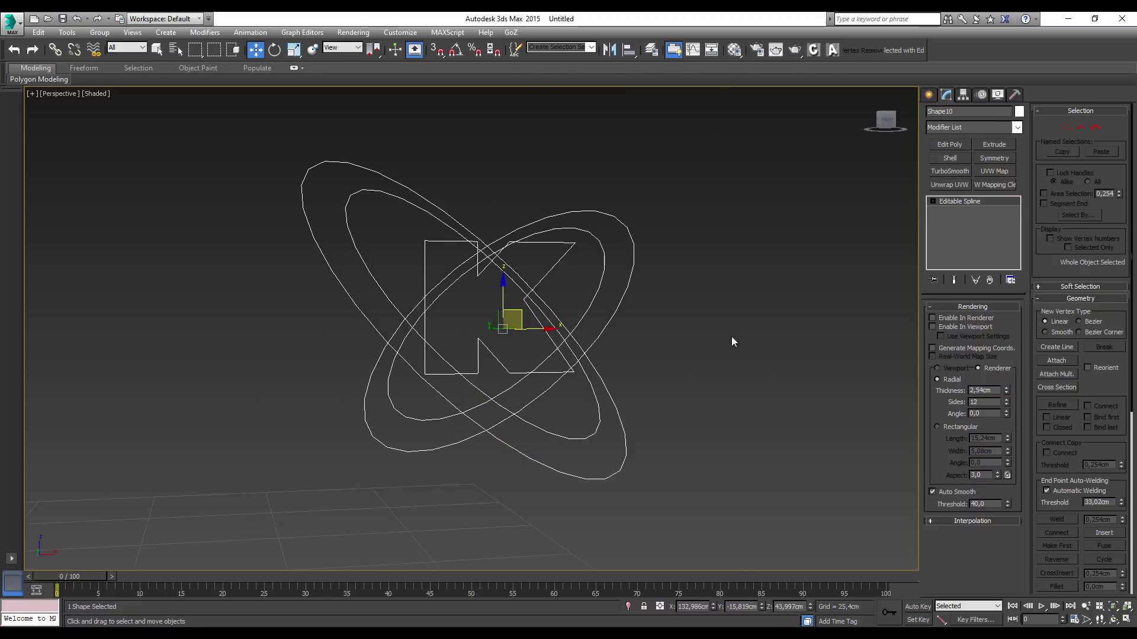
# Extrude the first ring Shape10 with an Amount of 2 cm
pyautogui.click(1016, 128)
pyautogui.scroll(-3, 959, 379)
pyautogui.scroll(-2, 960, 379)
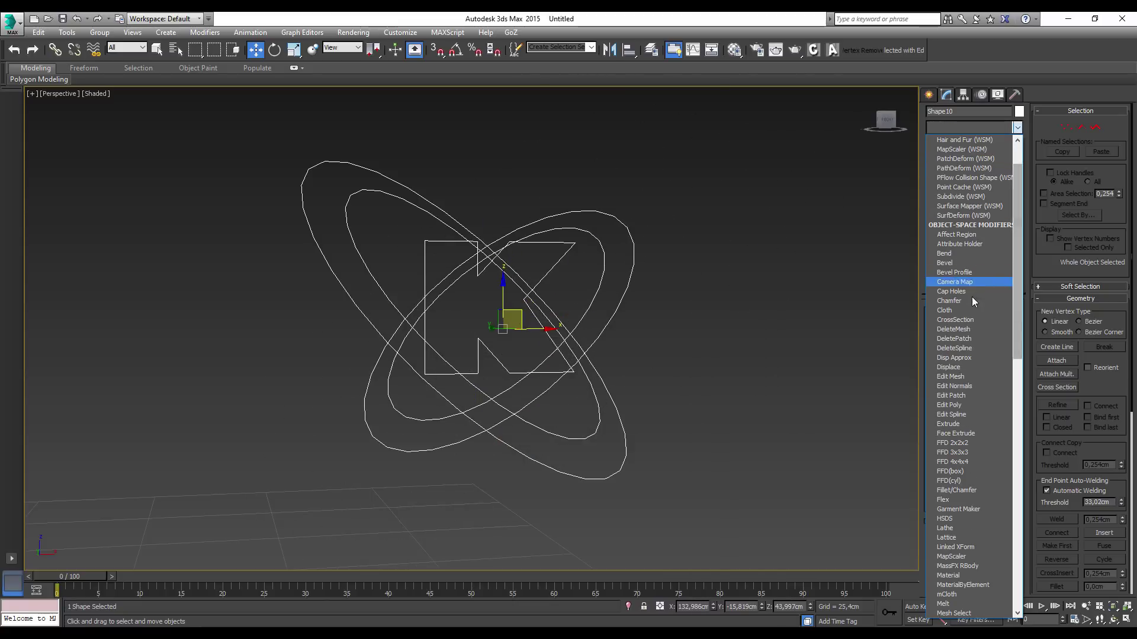
pyautogui.click(951, 425)
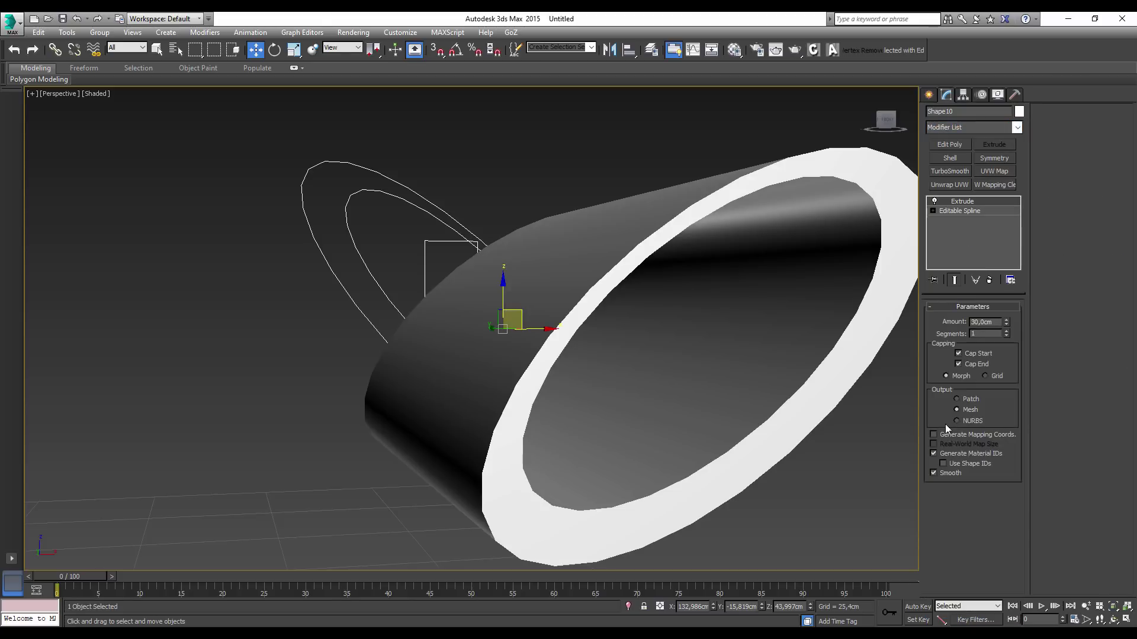
pyautogui.moveTo(999, 322); pyautogui.dragTo(931, 321)
pyautogui.write('2')
pyautogui.press('Return')
pyautogui.moveTo(670, 314)
pyautogui.keyDown('alt'); pyautogui.mouseDown(button='middle')
pyautogui.moveTo(745, 346)
pyautogui.moveTo(727, 357)
pyautogui.moveTo(688, 329)
pyautogui.moveTo(618, 353)
pyautogui.moveTo(719, 357)
pyautogui.moveTo(687, 382)
pyautogui.mouseUp(button='middle'); pyautogui.keyUp('alt')
# Copy Shape10's Extrude modifier and paste it as an instance onto the second ring
pyautogui.moveTo(666, 438)
pyautogui.keyDown('alt'); pyautogui.mouseDown(button='middle')
pyautogui.moveTo(659, 426)
pyautogui.moveTo(680, 413)
pyautogui.moveTo(660, 393)
pyautogui.mouseUp(button='middle'); pyautogui.keyUp('alt')
pyautogui.moveTo(659, 389); pyautogui.dragTo(643, 444)
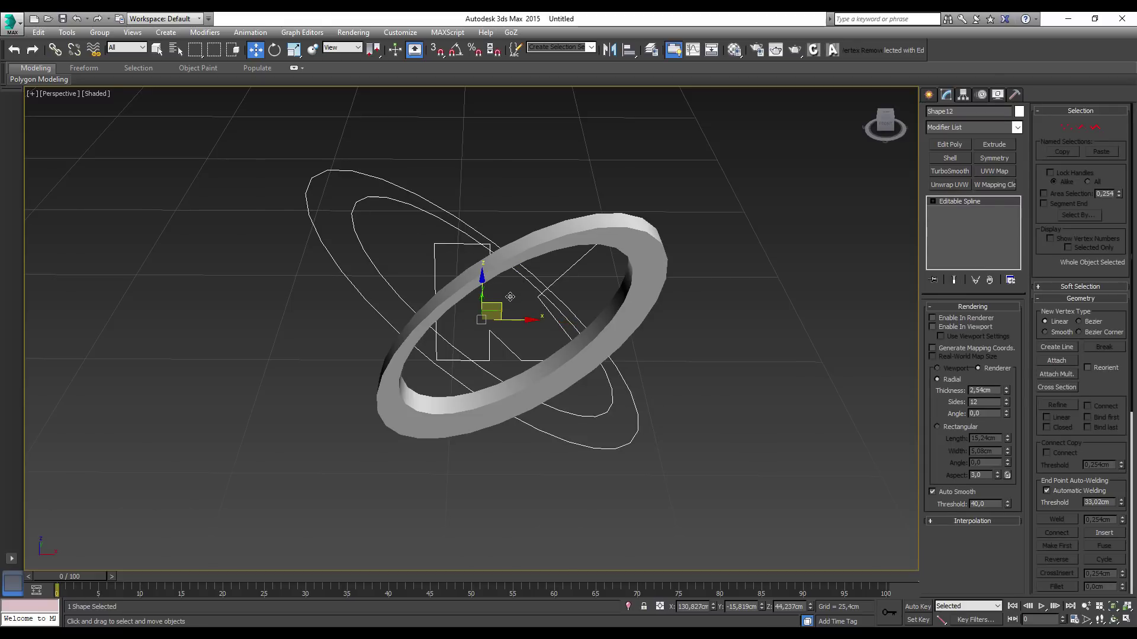
pyautogui.keyDown('alt'); pyautogui.moveTo(497, 334); pyautogui.dragTo(651, 419, button='middle'); pyautogui.keyUp('alt')
pyautogui.keyDown('alt'); pyautogui.moveTo(689, 376); pyautogui.dragTo(670, 406, button='middle'); pyautogui.keyUp('alt')
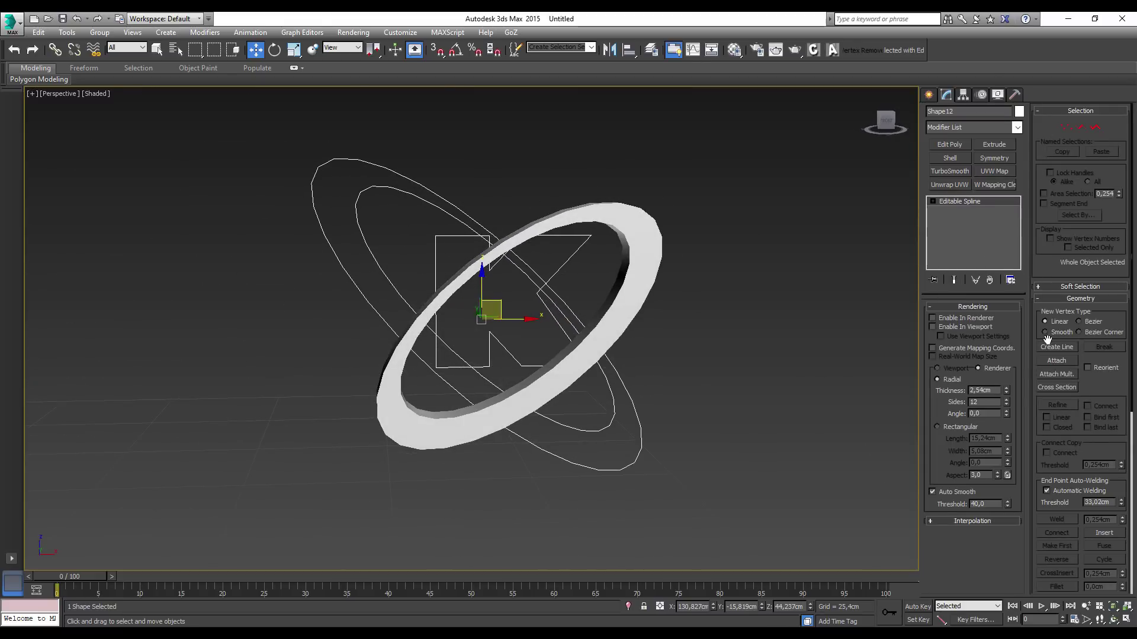
pyautogui.click(1058, 362)
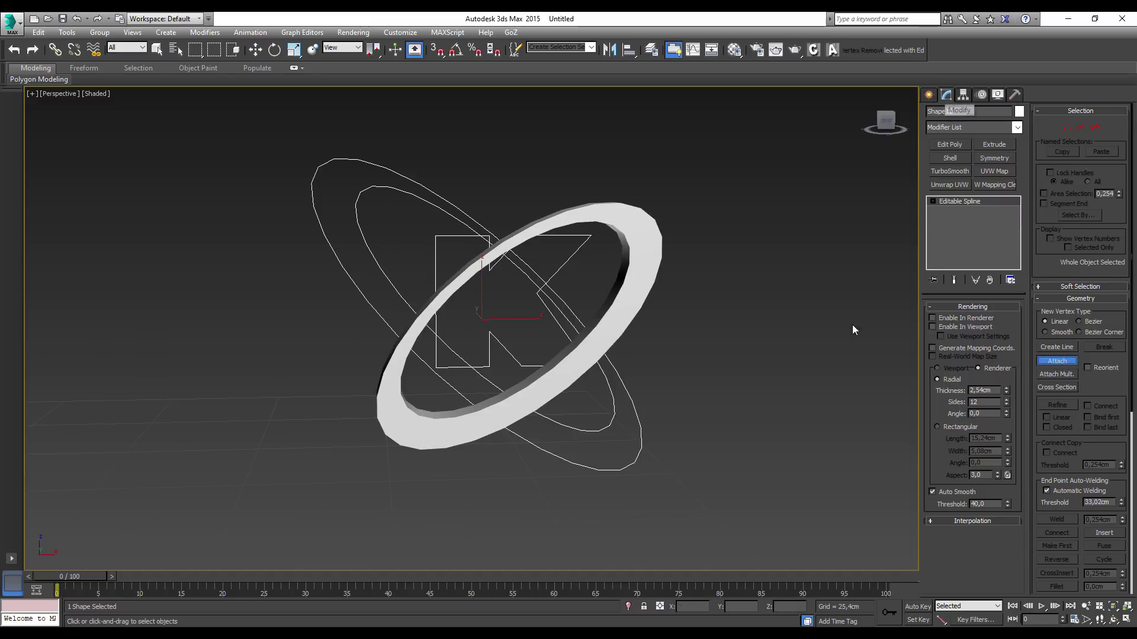
pyautogui.click(1056, 362)
pyautogui.click(651, 301)
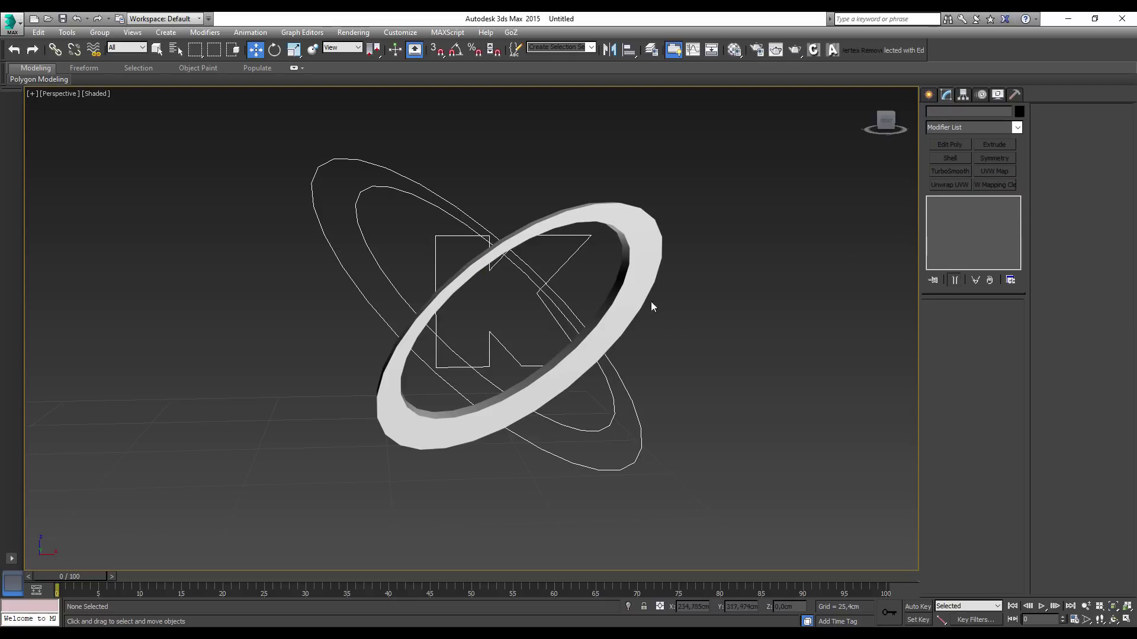
pyautogui.rightClick(961, 203)
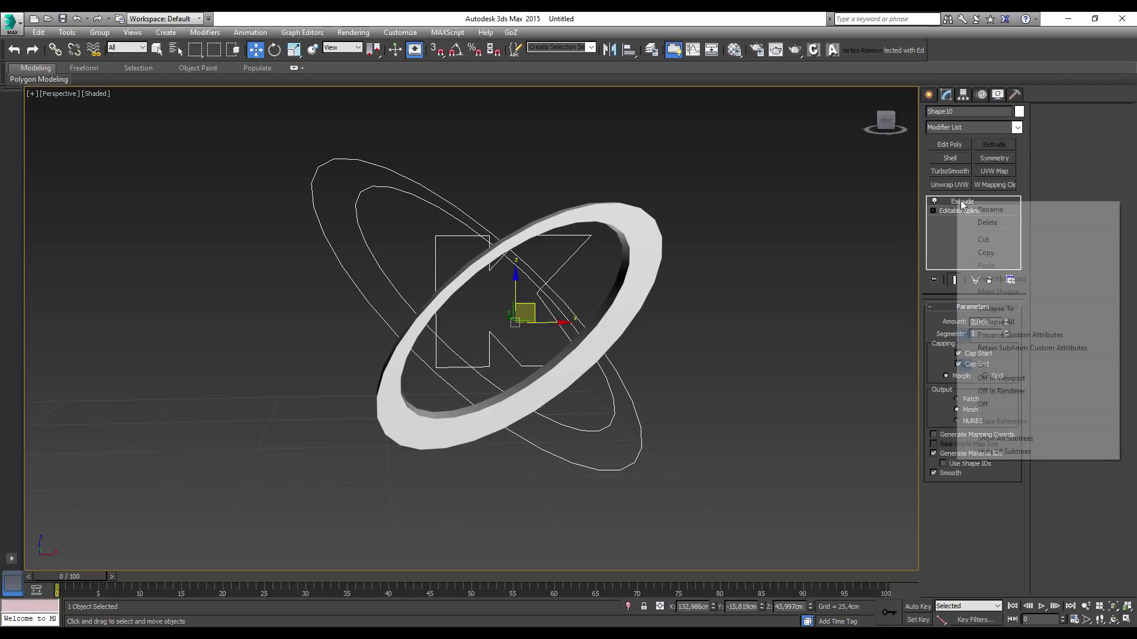
pyautogui.click(993, 253)
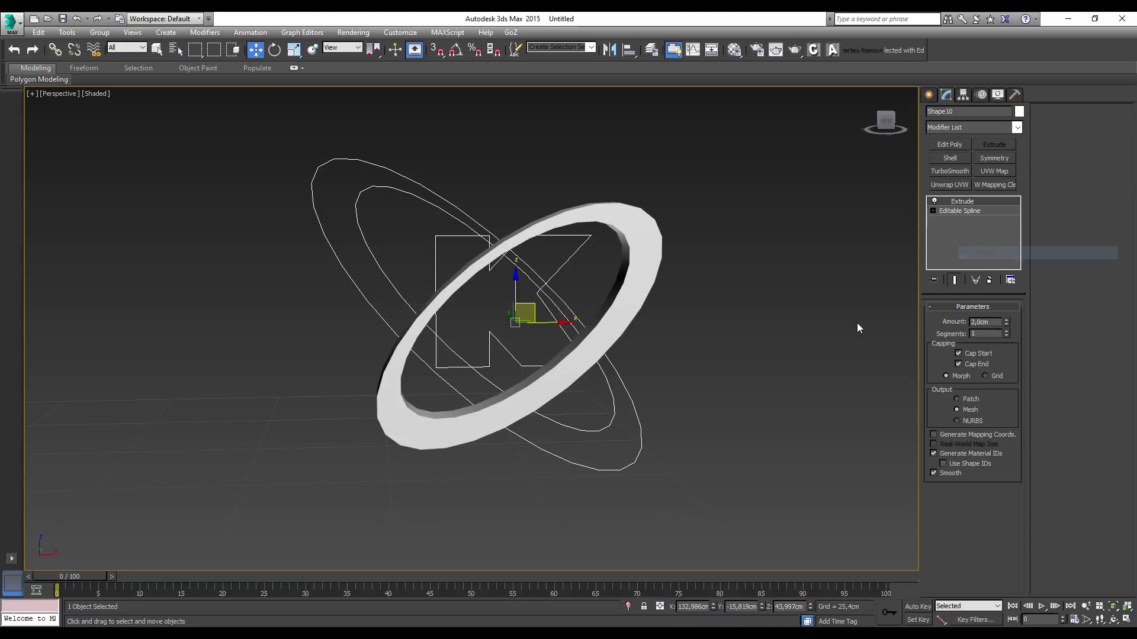
pyautogui.click(645, 393)
pyautogui.rightClick(978, 225)
pyautogui.click(1007, 244)
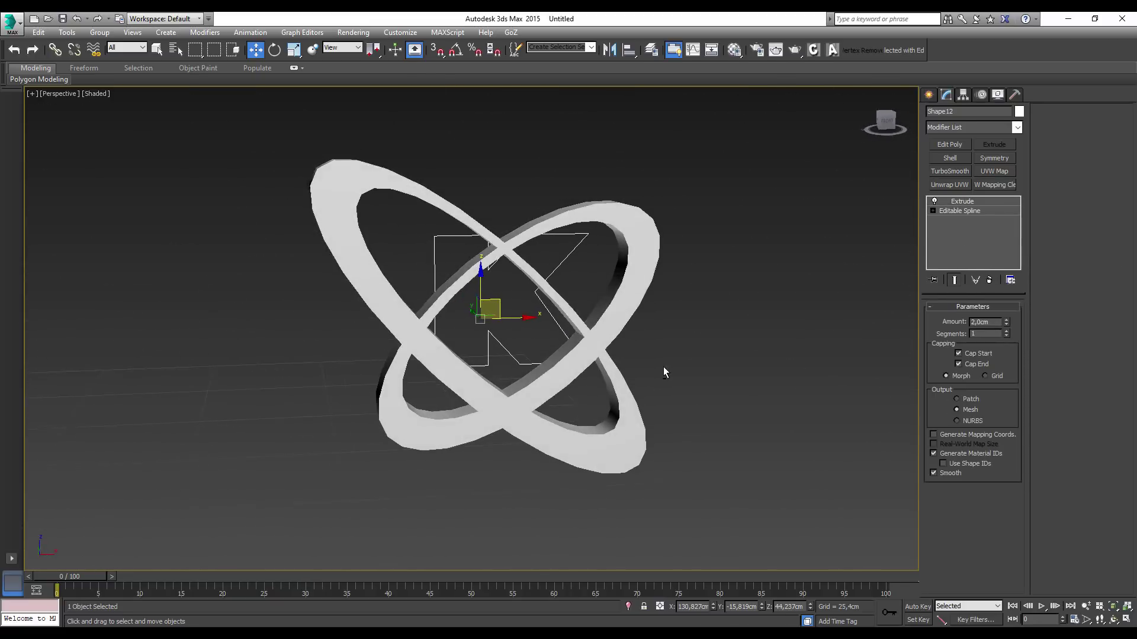
# Paste the Extrude onto the K letter and set its Amount to 4 cm
pyautogui.click(567, 261)
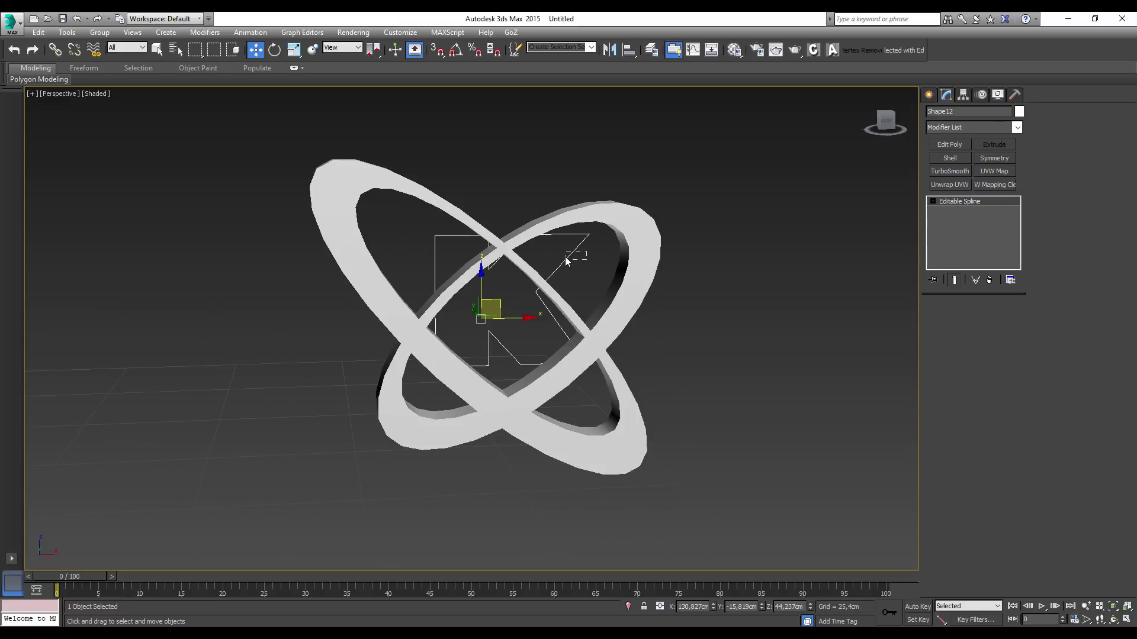
pyautogui.rightClick(974, 237)
pyautogui.click(999, 244)
pyautogui.moveTo(826, 332)
pyautogui.keyDown('alt'); pyautogui.mouseDown(button='middle')
pyautogui.moveTo(408, 372)
pyautogui.moveTo(613, 363)
pyautogui.moveTo(593, 396)
pyautogui.moveTo(586, 379)
pyautogui.moveTo(452, 363)
pyautogui.moveTo(568, 373)
pyautogui.mouseUp(button='middle'); pyautogui.keyUp('alt')
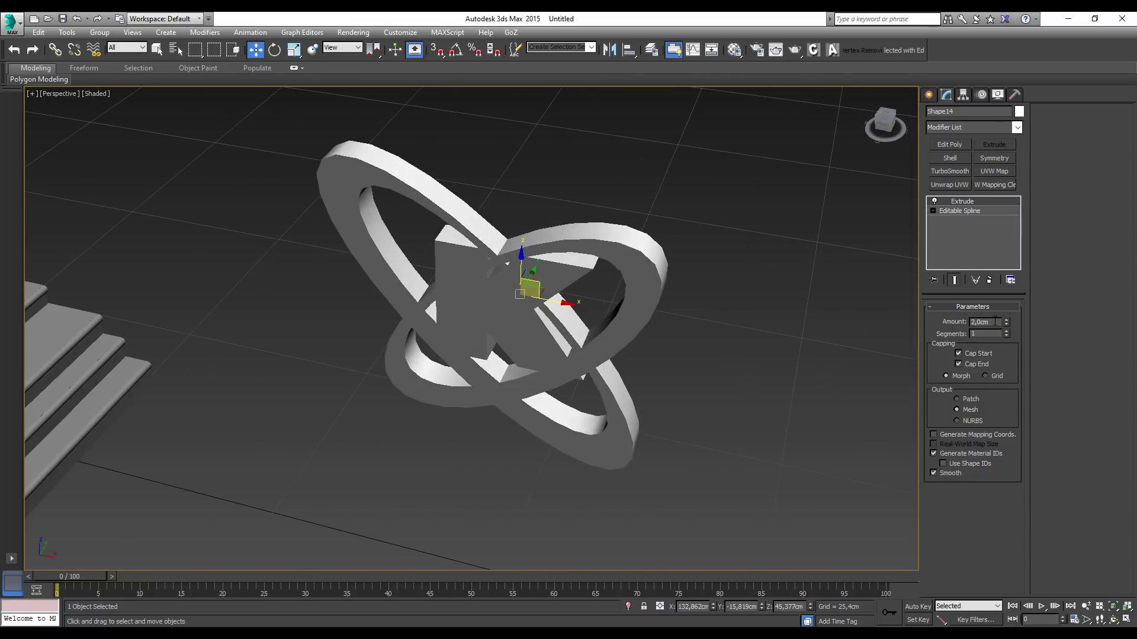
pyautogui.write('4')
pyautogui.press('Return')
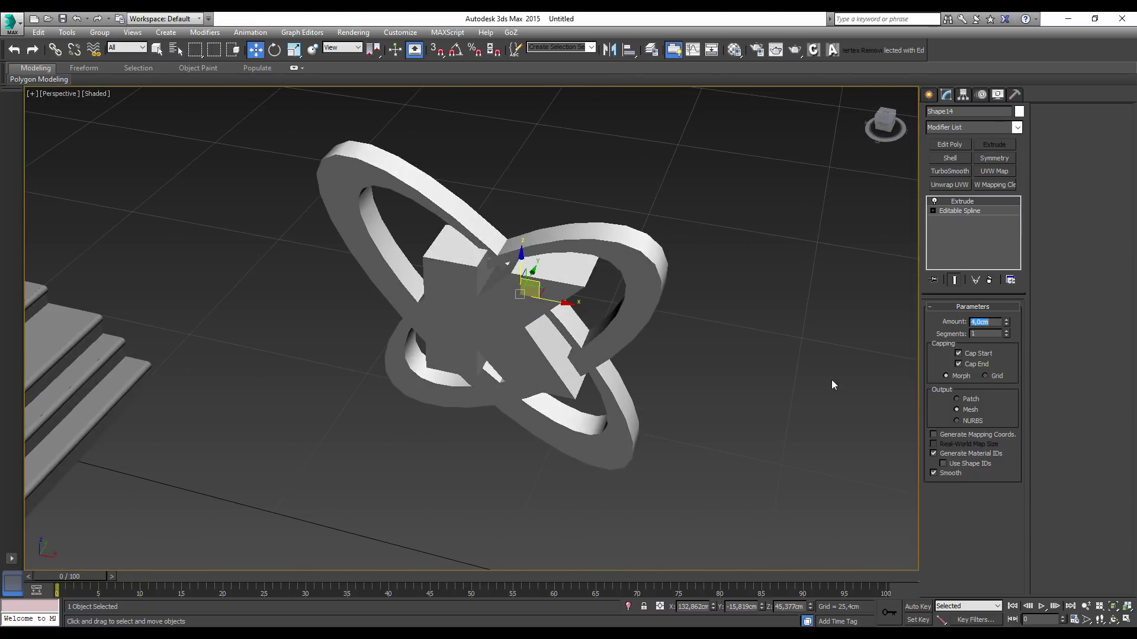
pyautogui.moveTo(831, 379)
pyautogui.keyDown('alt'); pyautogui.mouseDown(button='middle')
pyautogui.moveTo(560, 318)
pyautogui.moveTo(581, 264)
pyautogui.mouseUp(button='middle'); pyautogui.keyUp('alt')
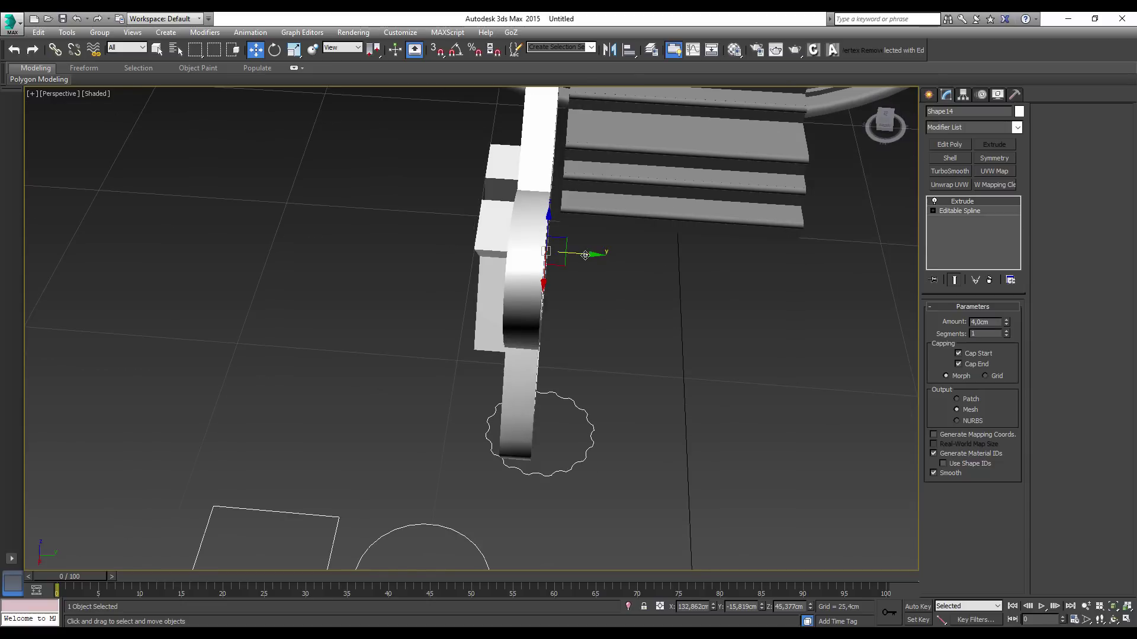
pyautogui.moveTo(585, 254); pyautogui.dragTo(594, 254)
pyautogui.moveTo(594, 254)
pyautogui.keyDown('alt'); pyautogui.mouseDown(button='middle')
pyautogui.moveTo(671, 257)
pyautogui.moveTo(691, 168)
pyautogui.moveTo(675, 389)
pyautogui.moveTo(670, 406)
pyautogui.moveTo(639, 394)
pyautogui.mouseUp(button='middle'); pyautogui.keyUp('alt')
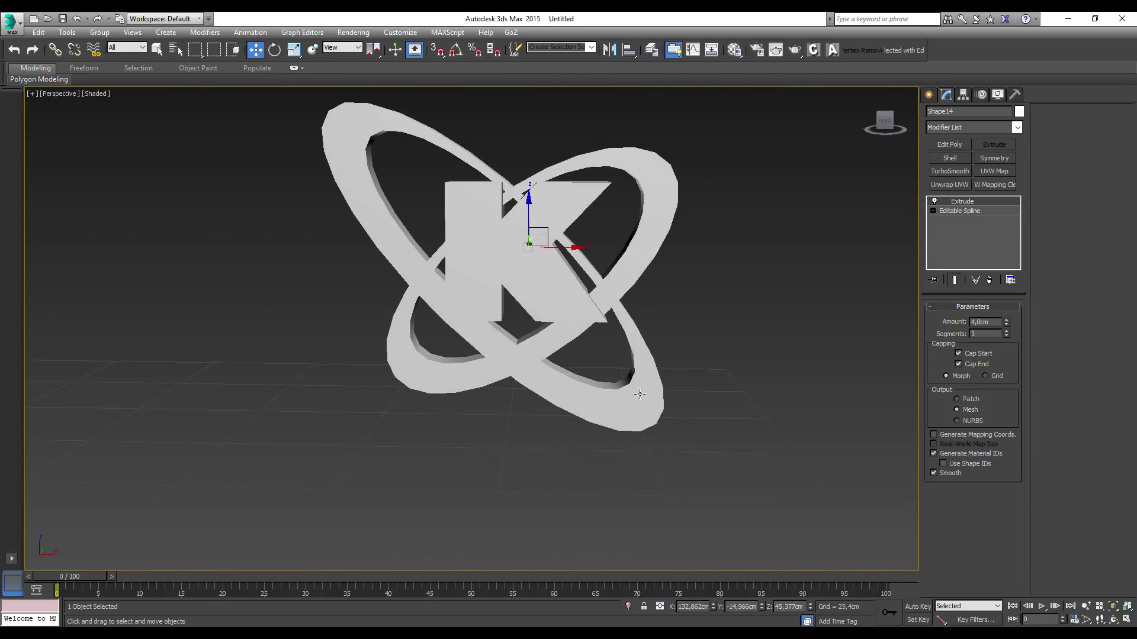
pyautogui.scroll(5, 639, 395)
pyautogui.scroll(3, 665, 375)
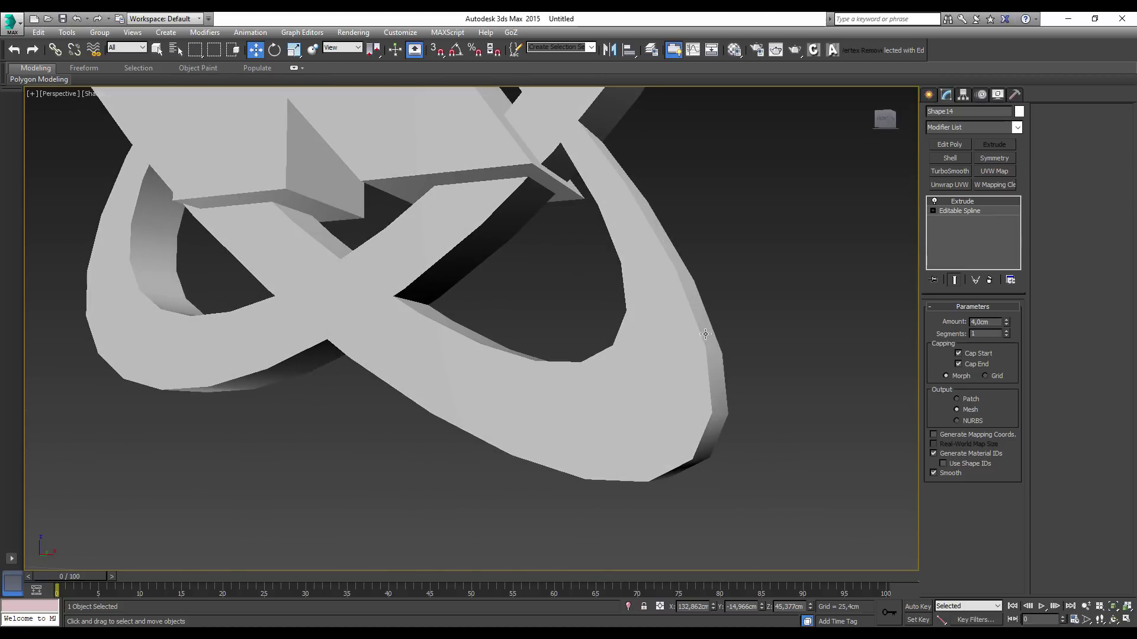
# Select the second ring and raise its spline interpolation steps from 6 to 9, checking the result
pyautogui.click(771, 341)
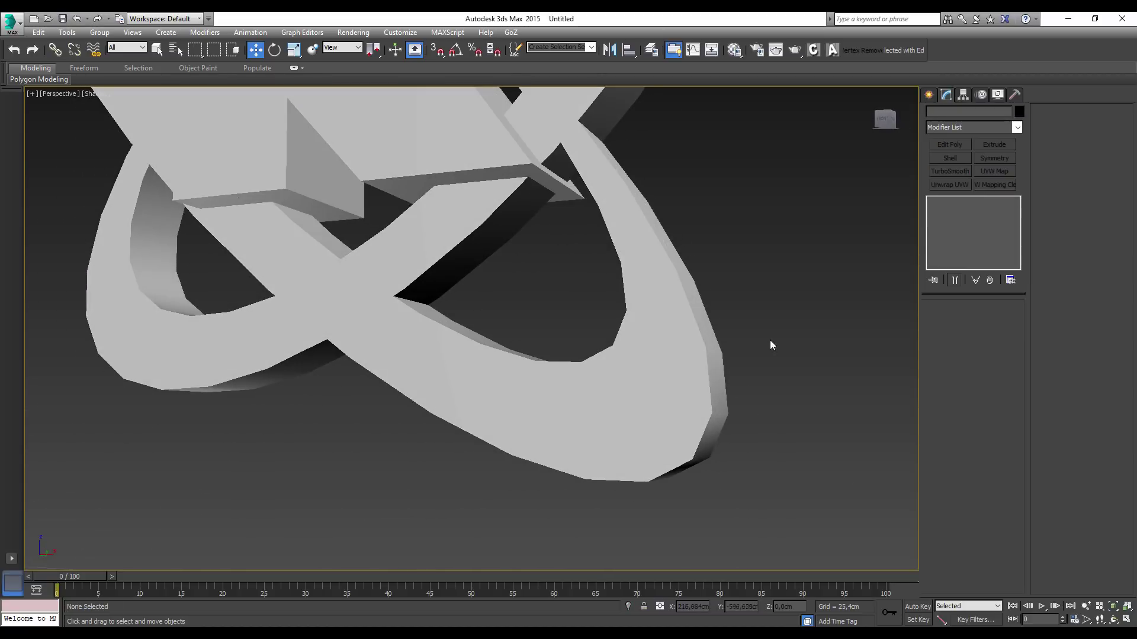
pyautogui.click(697, 390)
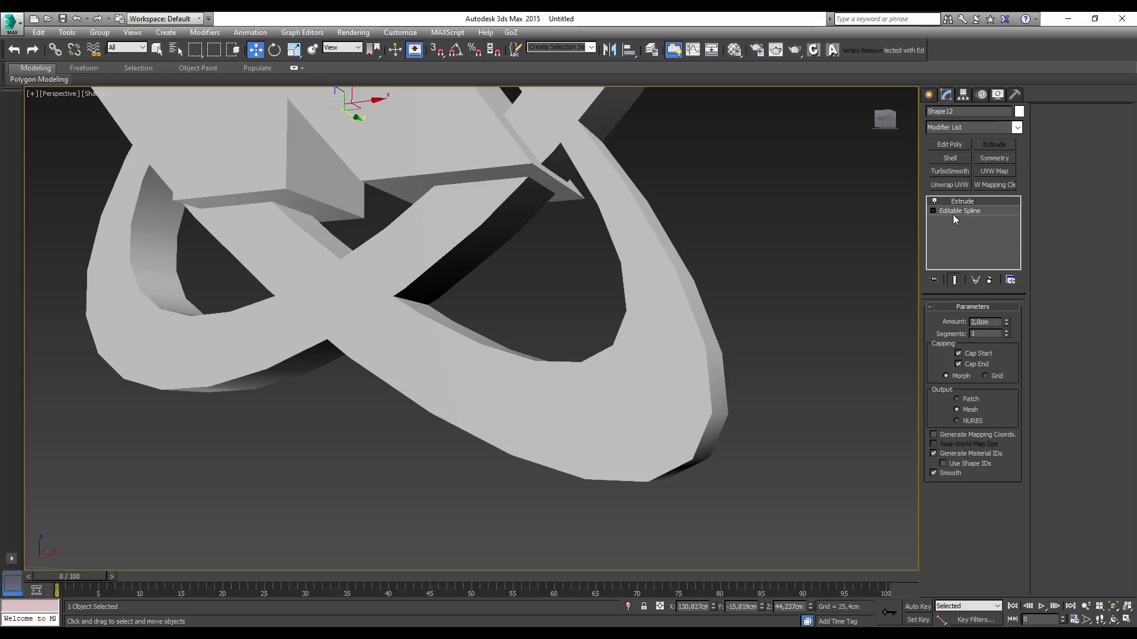
pyautogui.click(960, 212)
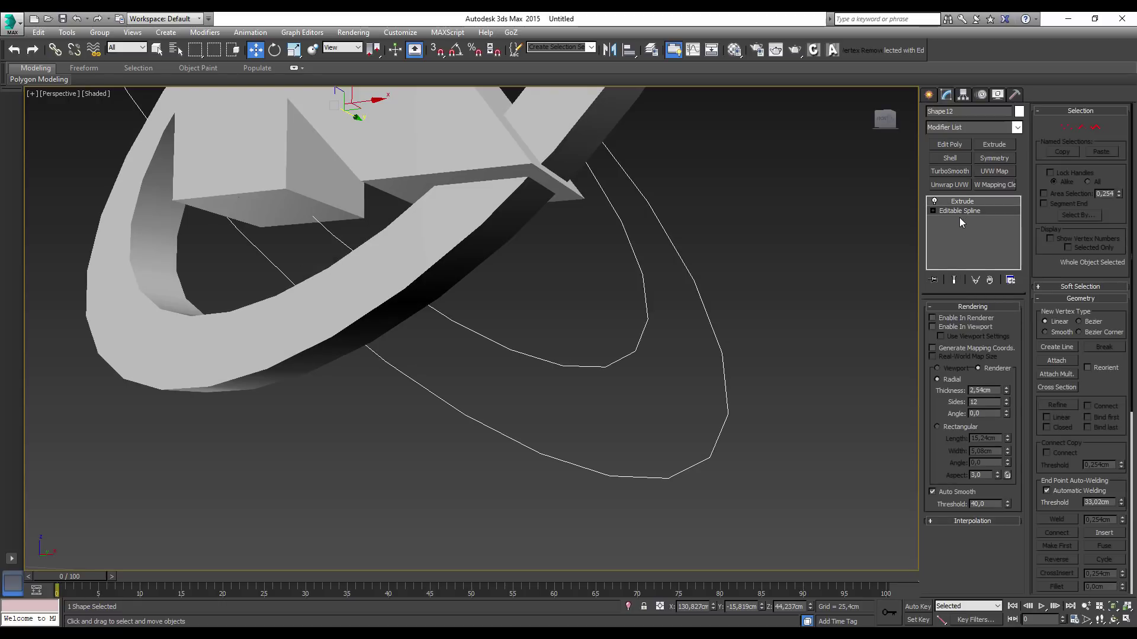
pyautogui.click(966, 307)
pyautogui.click(967, 319)
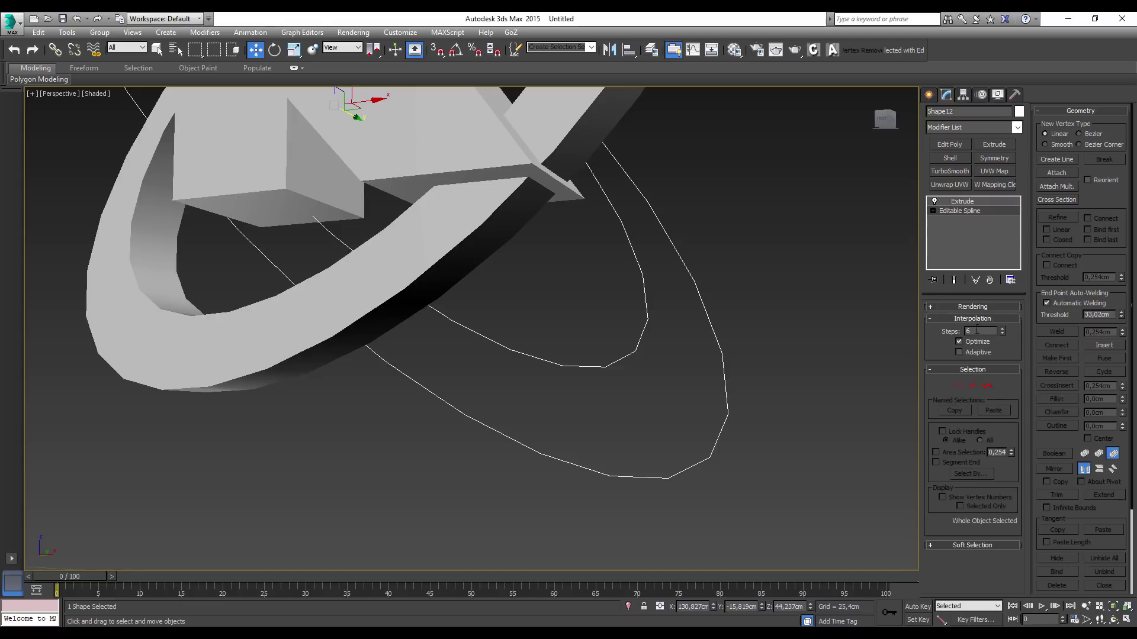
pyautogui.click(1003, 329)
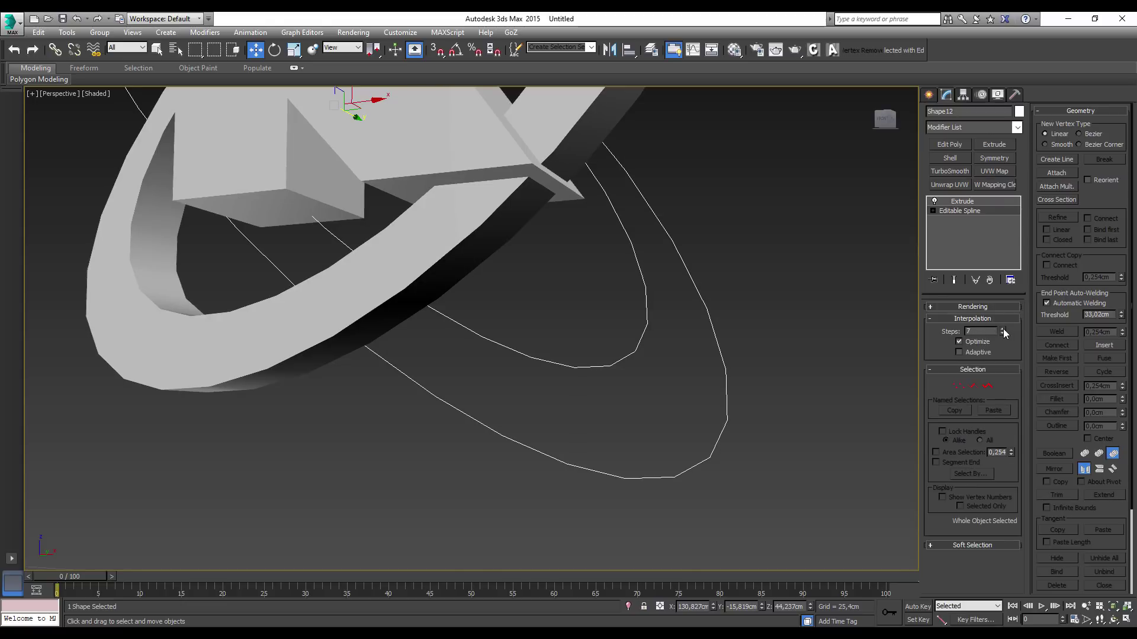
pyautogui.click(1002, 329)
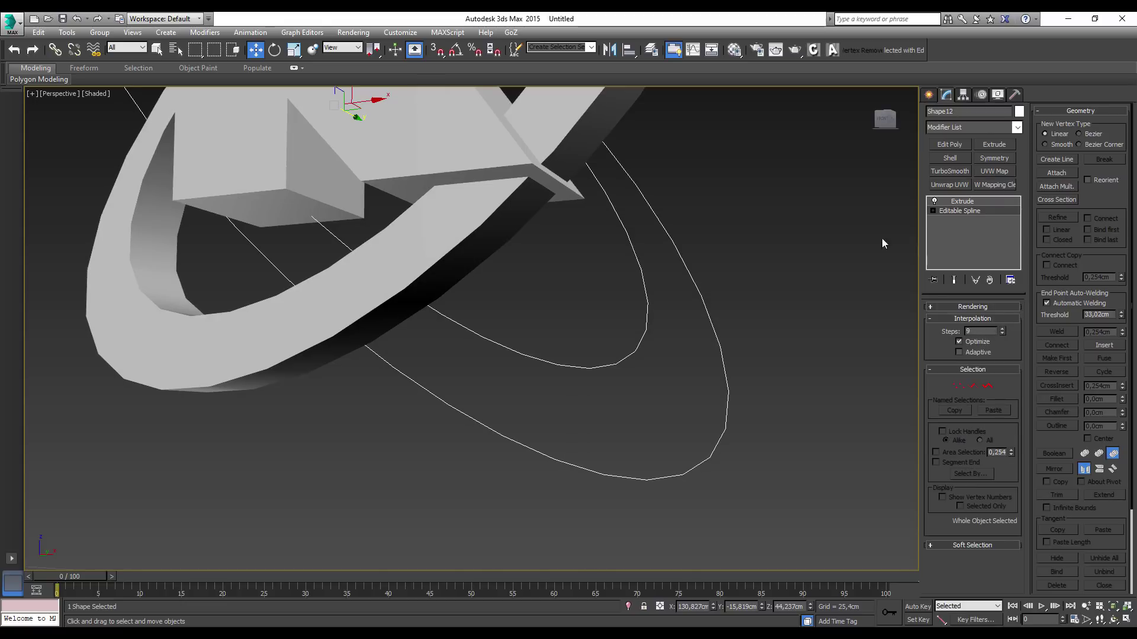
pyautogui.click(957, 202)
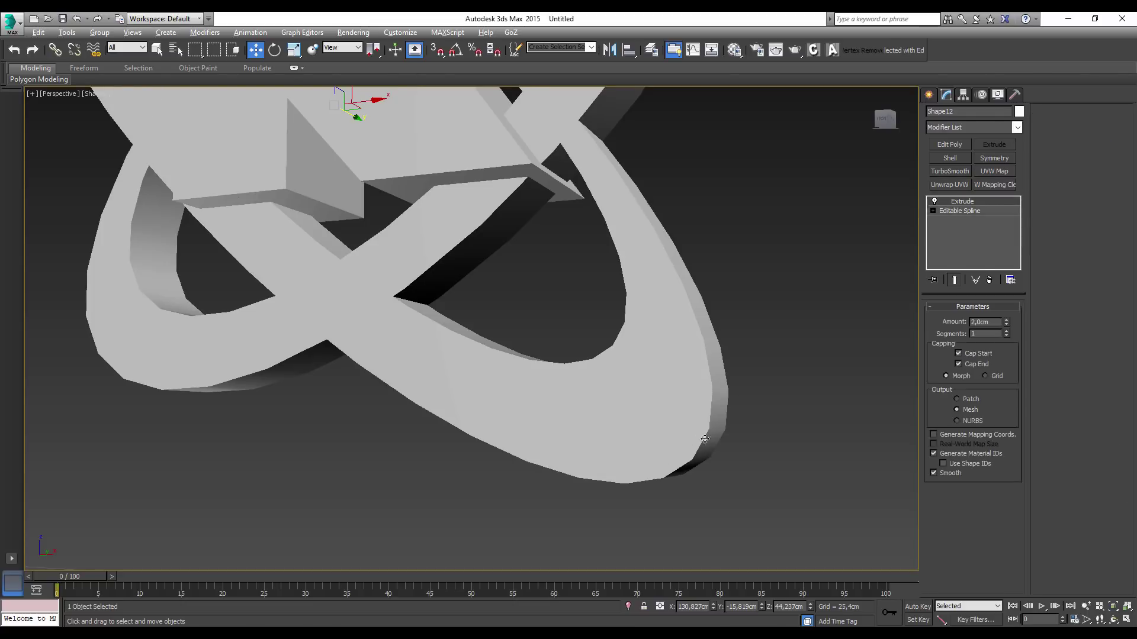
pyautogui.keyDown('alt'); pyautogui.moveTo(705, 439); pyautogui.dragTo(740, 385, button='middle'); pyautogui.keyUp('alt')
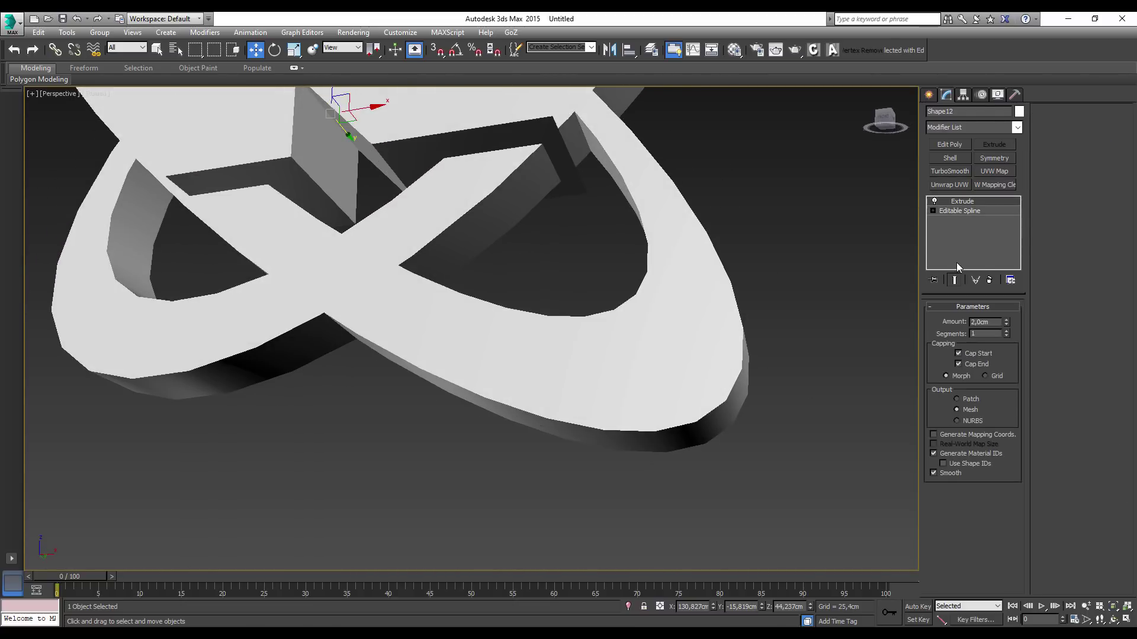
# Set both rings' spline interpolation to 15 steps, keeping the 2 cm Extrude on top
pyautogui.click(961, 212)
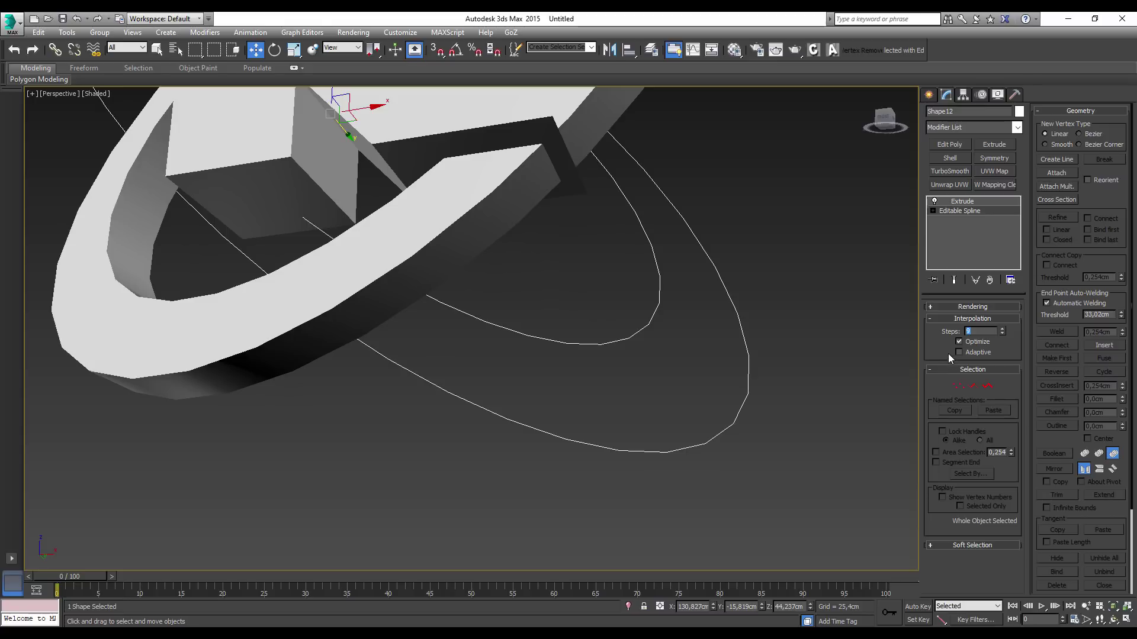
pyautogui.write('15')
pyautogui.press('Return')
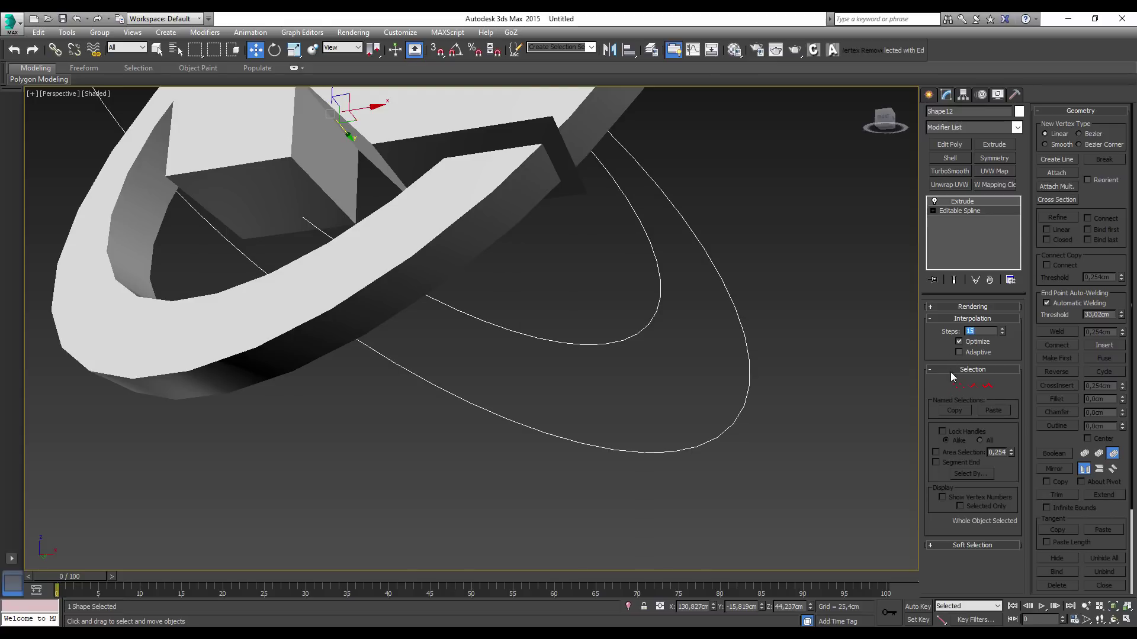
pyautogui.click(995, 201)
pyautogui.moveTo(711, 393)
pyautogui.keyDown('alt'); pyautogui.mouseDown(button='middle')
pyautogui.moveTo(754, 404)
pyautogui.moveTo(754, 345)
pyautogui.moveTo(444, 495)
pyautogui.moveTo(429, 444)
pyautogui.moveTo(458, 399)
pyautogui.mouseUp(button='middle'); pyautogui.keyUp('alt')
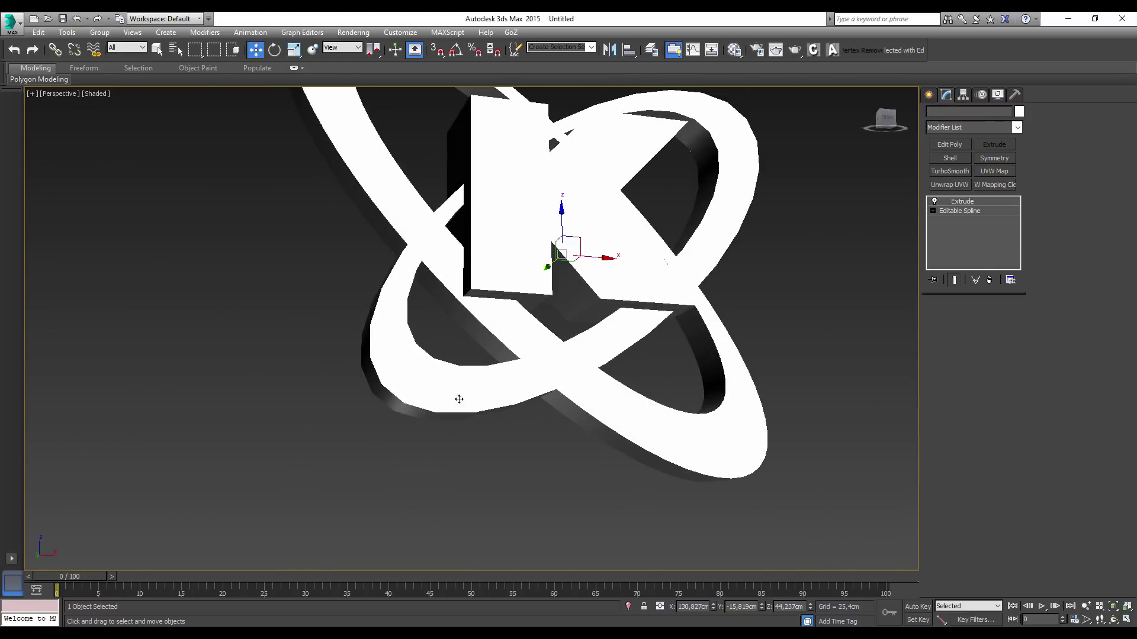
pyautogui.click(962, 212)
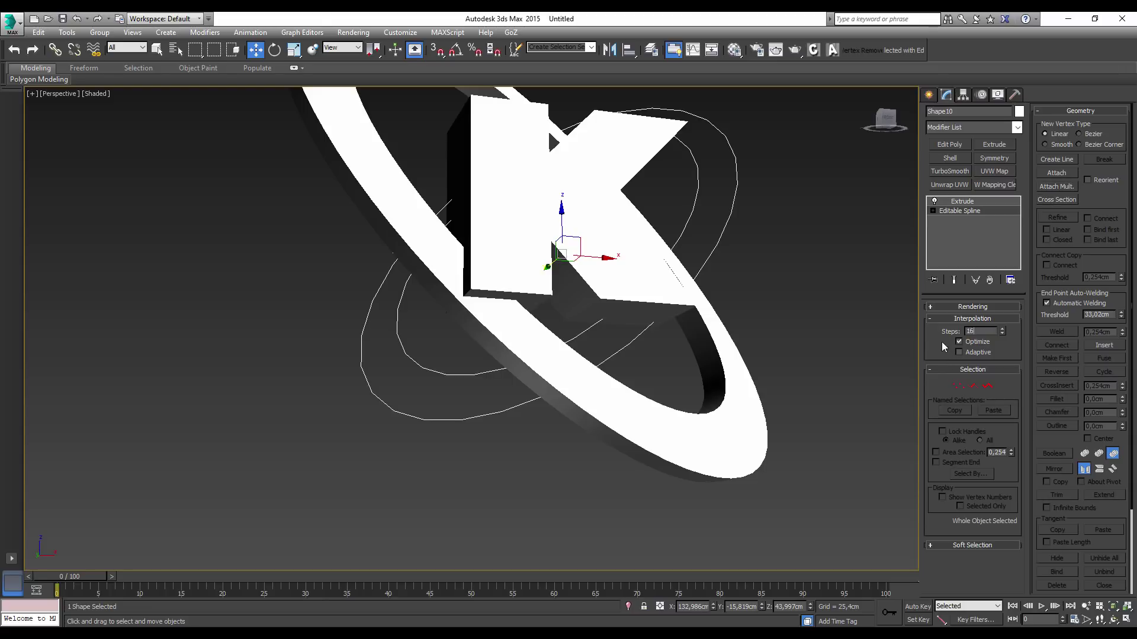
pyautogui.press('Tab')
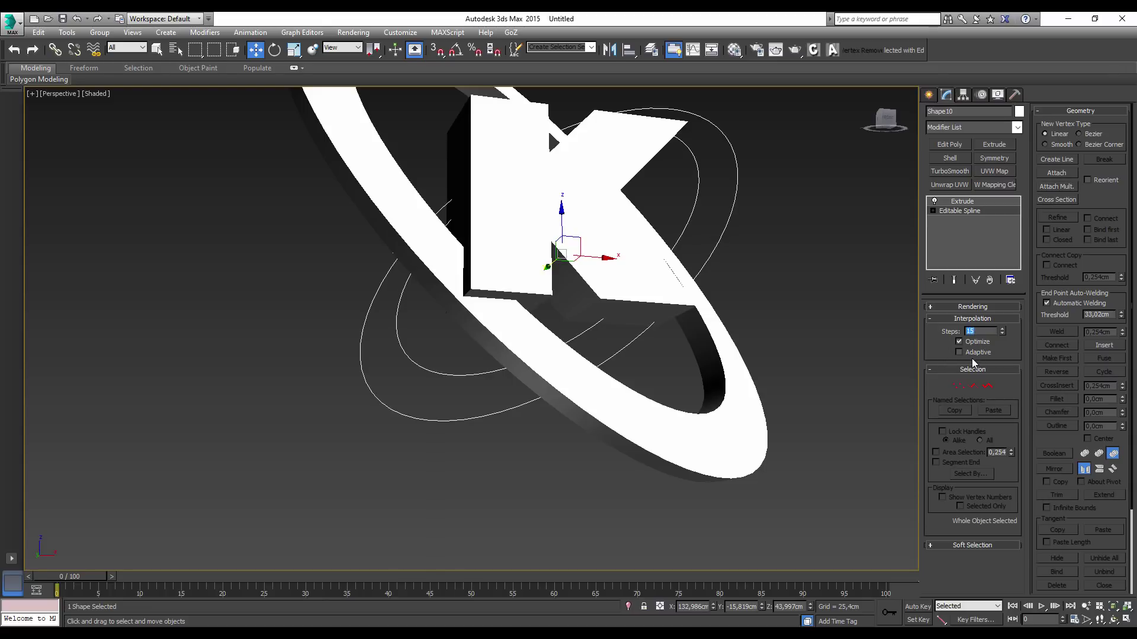
pyautogui.click(962, 202)
pyautogui.scroll(-3, 716, 288)
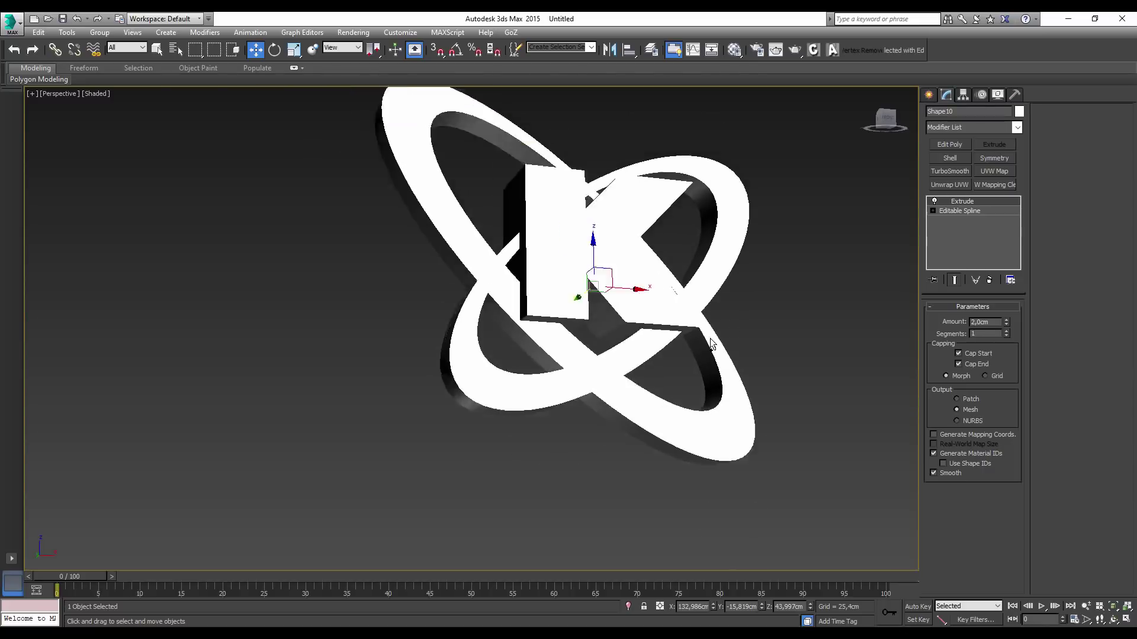
pyautogui.scroll(-3, 735, 338)
pyautogui.moveTo(734, 337); pyautogui.dragTo(662, 332, button='middle')
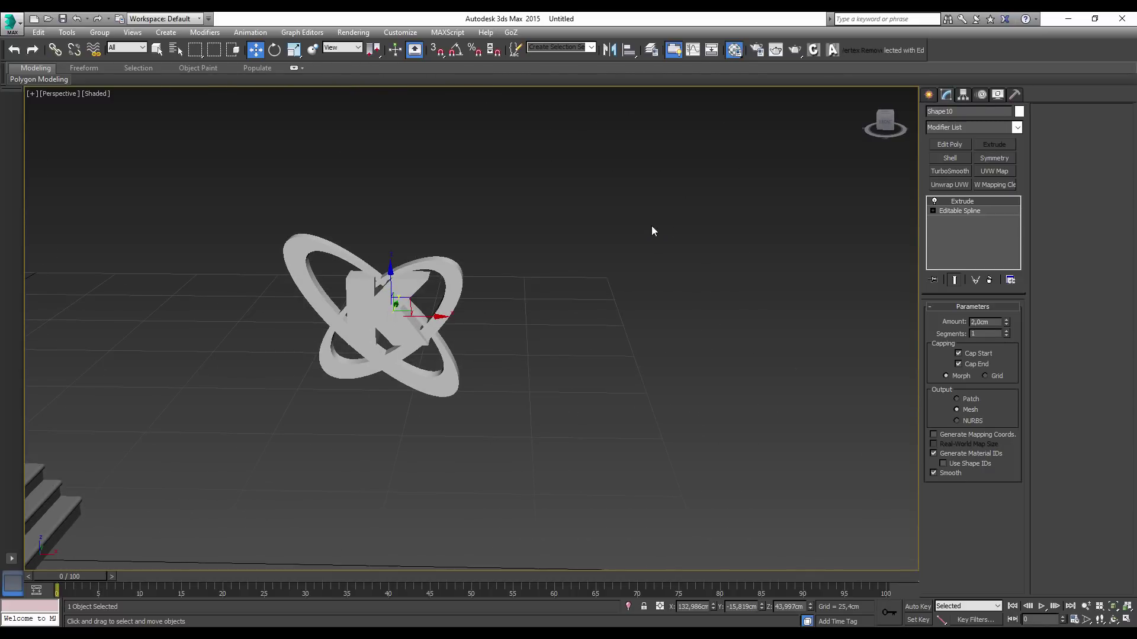
# Assign the grey 01 - Default material to the K logo and both rings, then close the Material Editor
pyautogui.press('m')
pyautogui.moveTo(640, 293); pyautogui.dragTo(780, 250, button='middle')
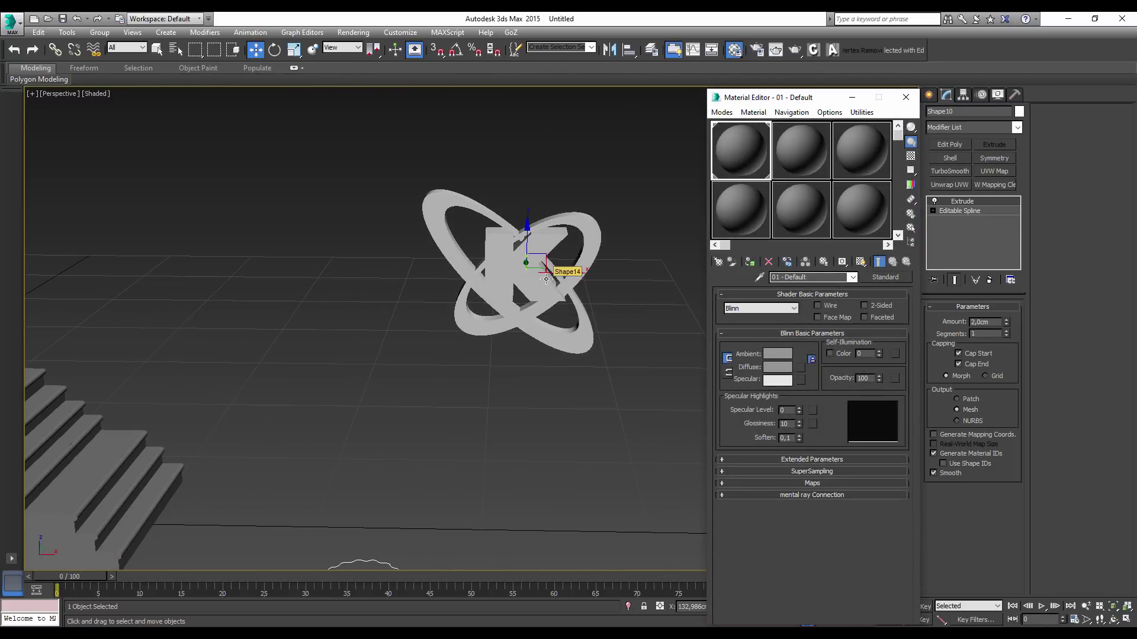
pyautogui.moveTo(627, 169); pyautogui.dragTo(507, 328)
pyautogui.moveTo(731, 167); pyautogui.dragTo(603, 302)
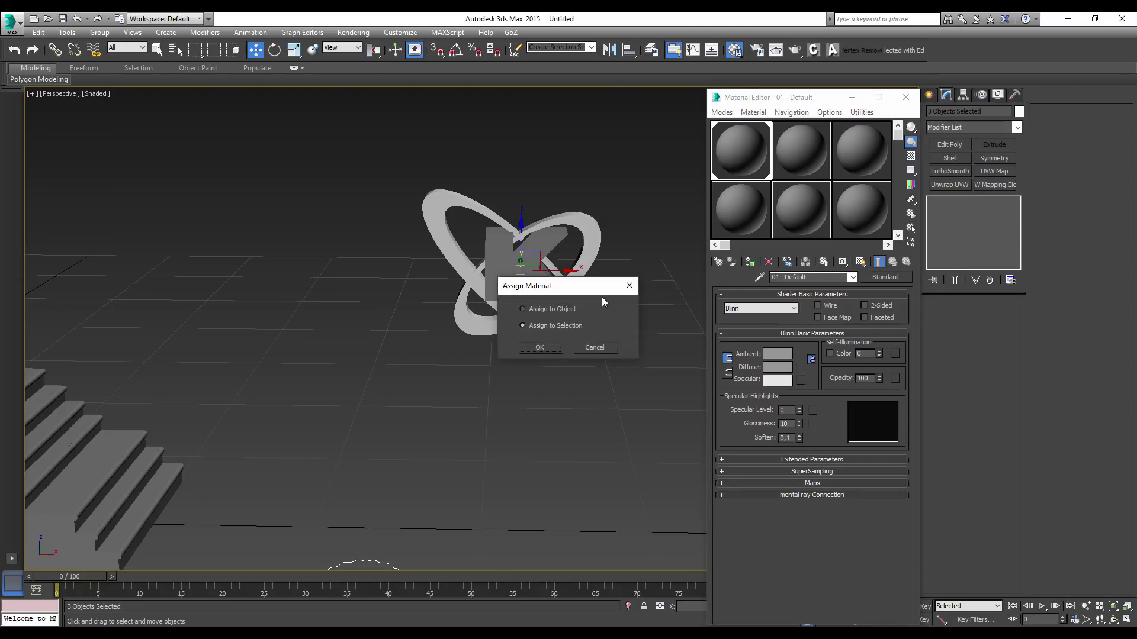
pyautogui.click(542, 349)
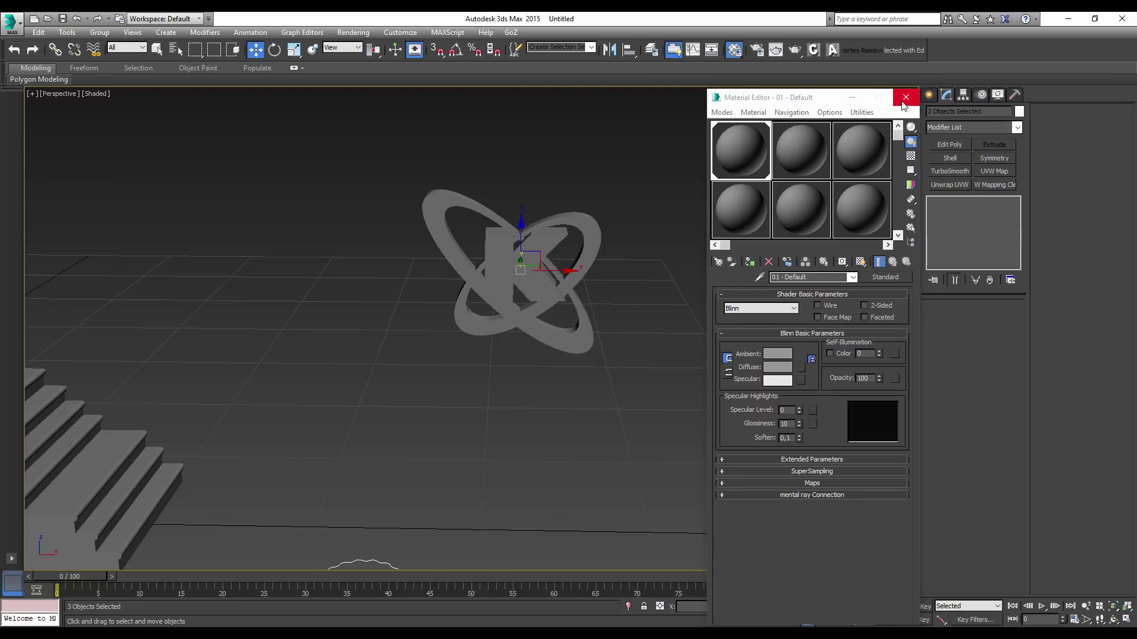
pyautogui.moveTo(525, 313)
pyautogui.keyDown('alt'); pyautogui.mouseDown(button='middle')
pyautogui.moveTo(641, 315)
pyautogui.moveTo(544, 318)
pyautogui.mouseUp(button='middle'); pyautogui.keyUp('alt')
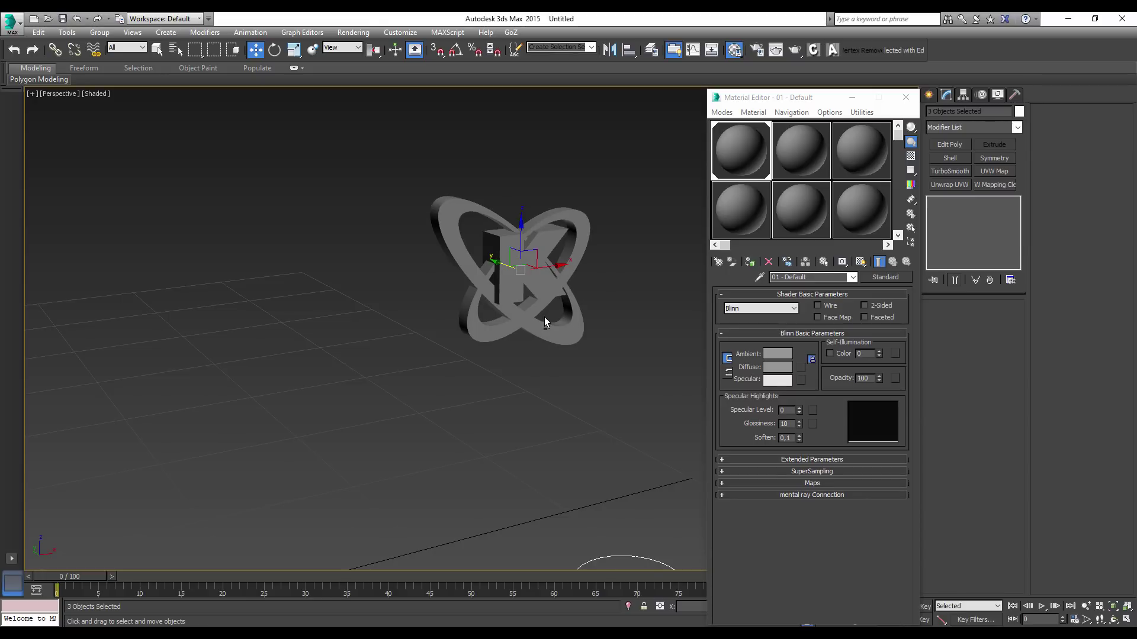
pyautogui.click(905, 97)
# Move the logo group into the temple, between the columns
pyautogui.scroll(-3, 634, 254)
pyautogui.scroll(-3, 453, 360)
pyautogui.keyDown('alt'); pyautogui.moveTo(454, 360); pyautogui.dragTo(762, 336, button='middle'); pyautogui.keyUp('alt')
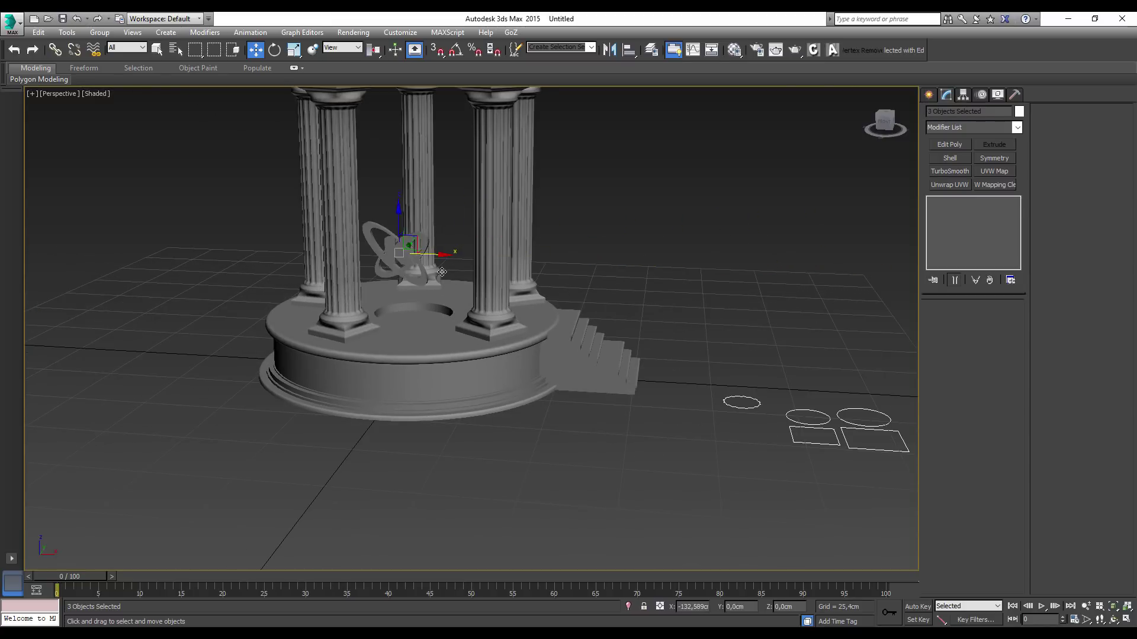
pyautogui.moveTo(867, 272); pyautogui.dragTo(464, 275)
pyautogui.moveTo(464, 275)
pyautogui.keyDown('alt'); pyautogui.mouseDown(button='middle')
pyautogui.moveTo(352, 339)
pyautogui.moveTo(495, 234)
pyautogui.mouseUp(button='middle'); pyautogui.keyUp('alt')
pyautogui.scroll(3, 495, 233)
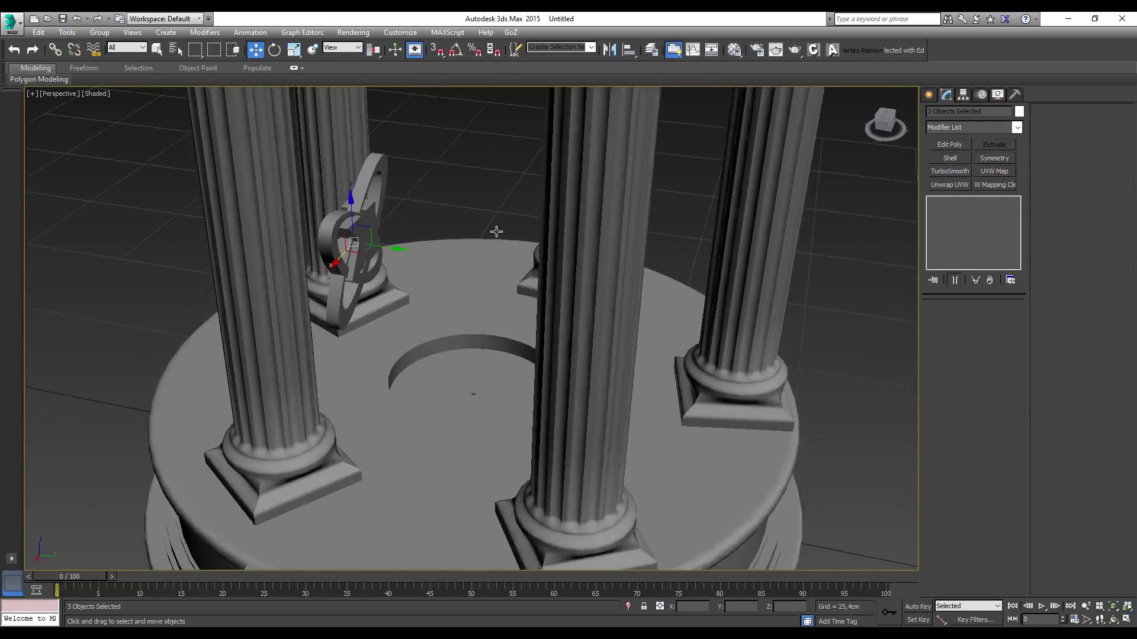
pyautogui.scroll(3, 321, 229)
pyautogui.moveTo(321, 229); pyautogui.dragTo(459, 248)
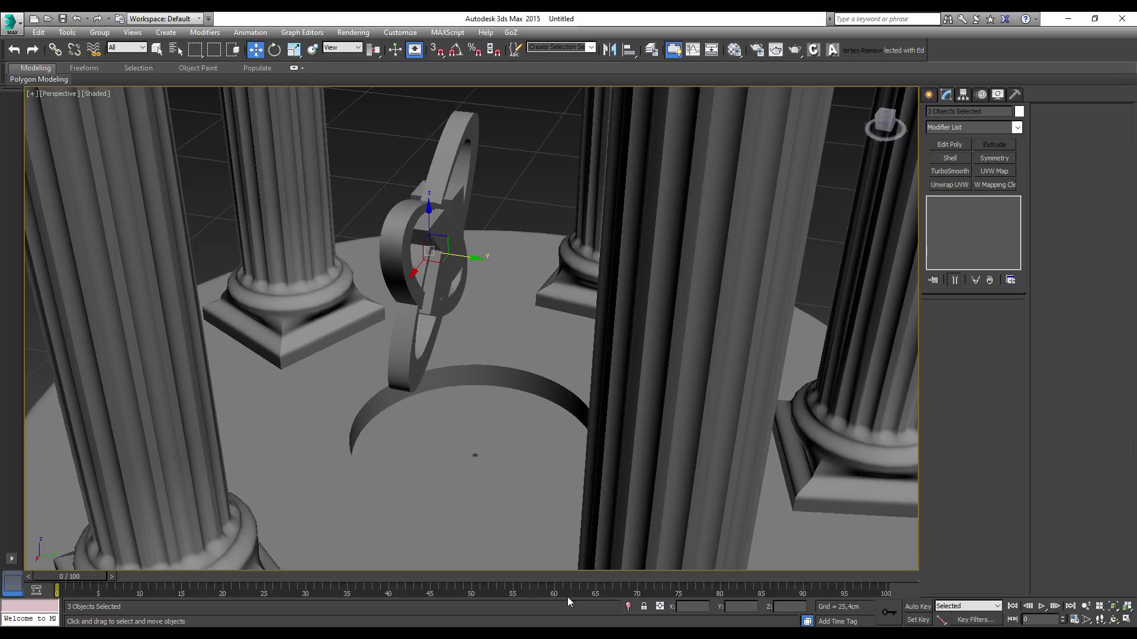
pyautogui.keyDown('alt'); pyautogui.moveTo(533, 385); pyautogui.dragTo(367, 92, button='middle'); pyautogui.keyUp('alt')
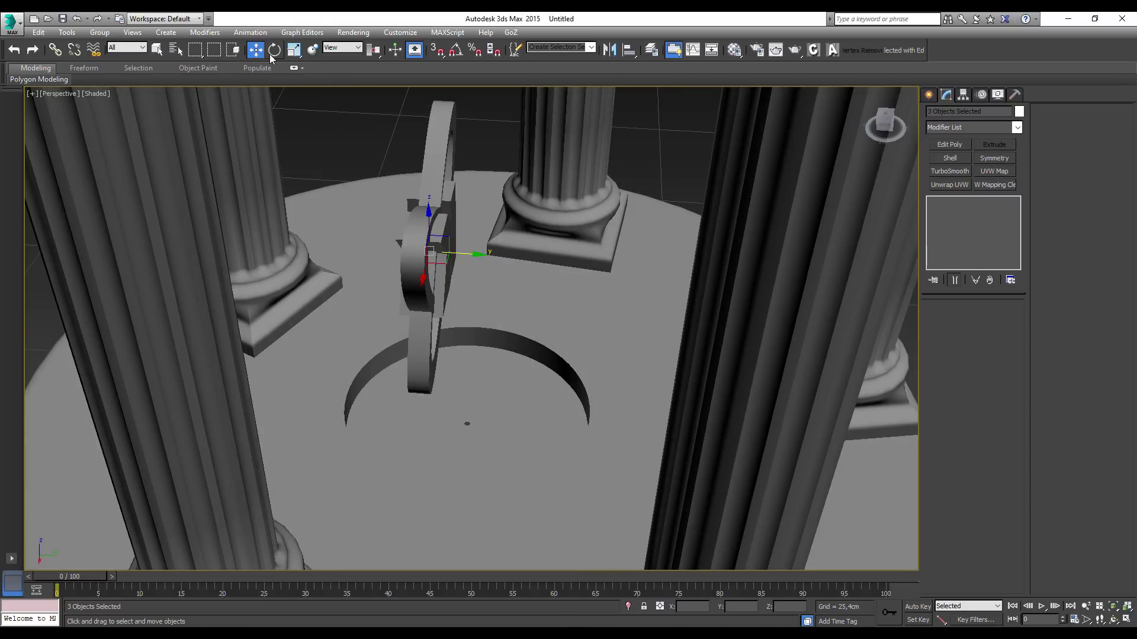
# Centre the logo group over the temple in wireframe Top view, then return to shaded Perspective
pyautogui.click(273, 51)
pyautogui.press('t')
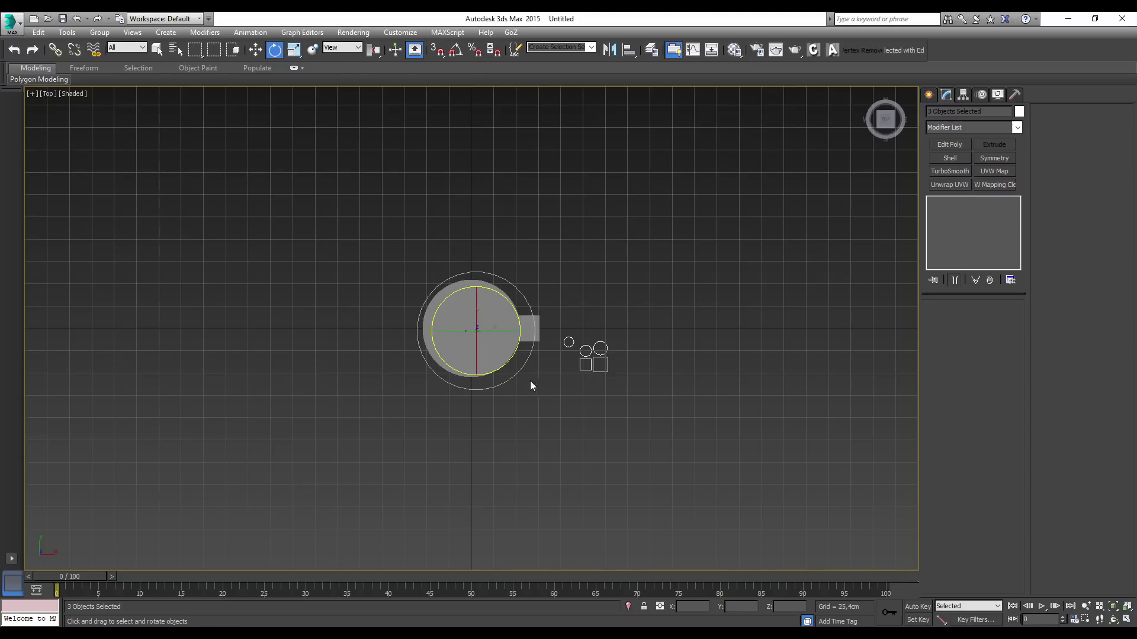
pyautogui.scroll(2, 502, 355)
pyautogui.press('F3')
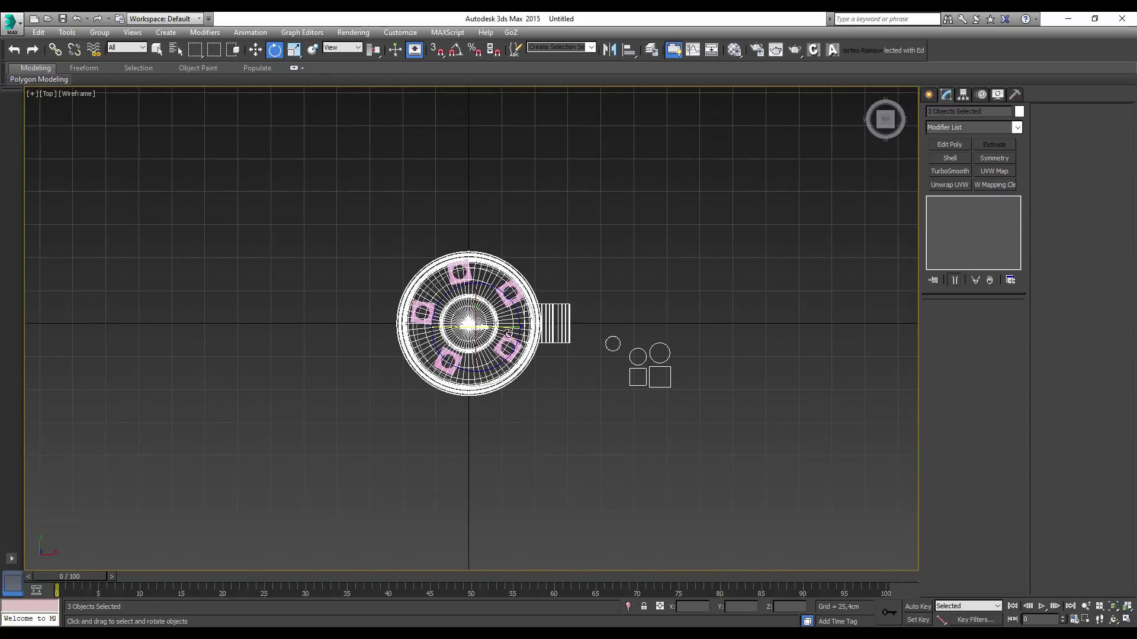
pyautogui.scroll(1, 502, 336)
pyautogui.scroll(2, 502, 335)
pyautogui.scroll(3, 477, 349)
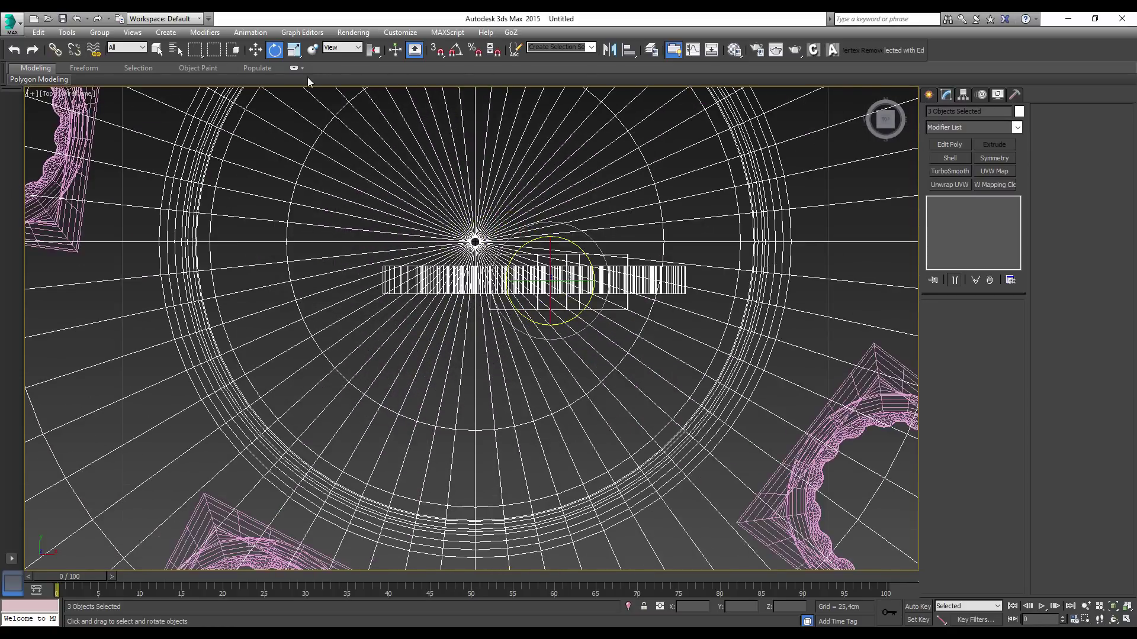
pyautogui.click(261, 50)
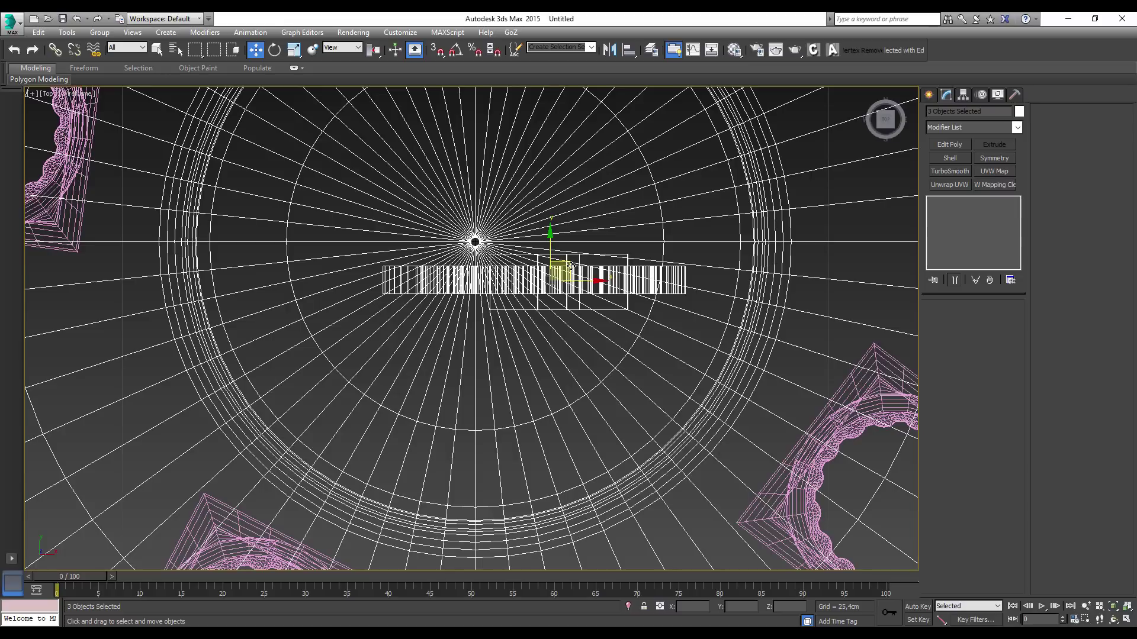
pyautogui.moveTo(571, 265); pyautogui.dragTo(502, 226)
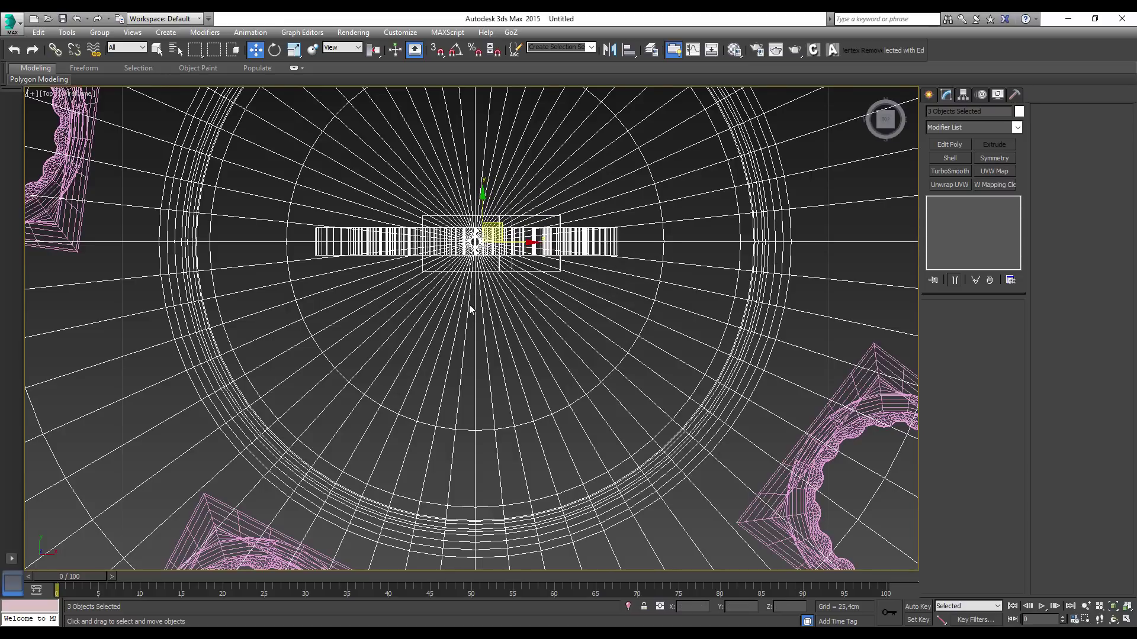
pyautogui.press('p')
pyautogui.keyDown('alt'); pyautogui.moveTo(551, 350); pyautogui.dragTo(533, 398, button='middle'); pyautogui.keyUp('alt')
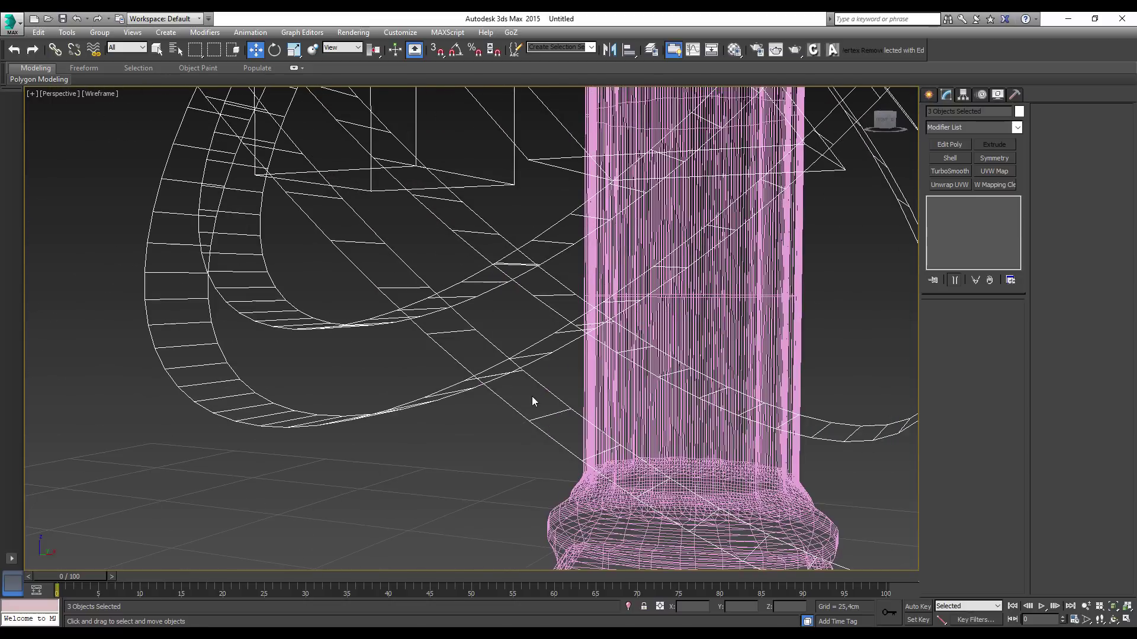
pyautogui.press('F3')
# Rotate the logo and rings about 98° around Z and scale them to about 126%
pyautogui.scroll(-10, 625, 282)
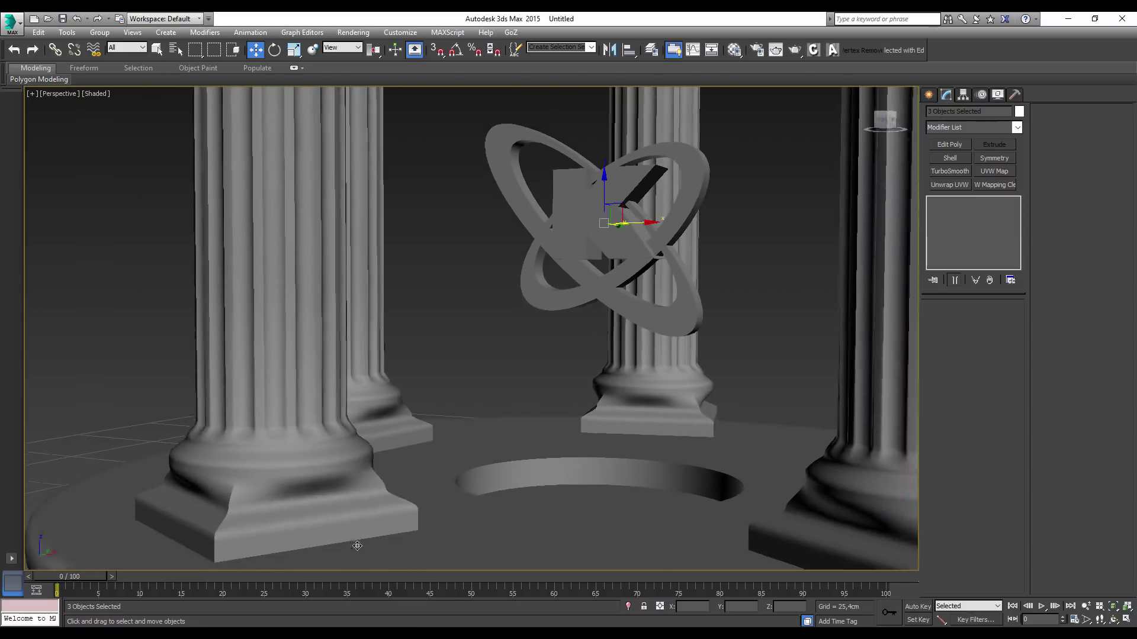
pyautogui.scroll(-10, 467, 459)
pyautogui.keyDown('alt'); pyautogui.moveTo(467, 460); pyautogui.dragTo(527, 342, button='middle'); pyautogui.keyUp('alt')
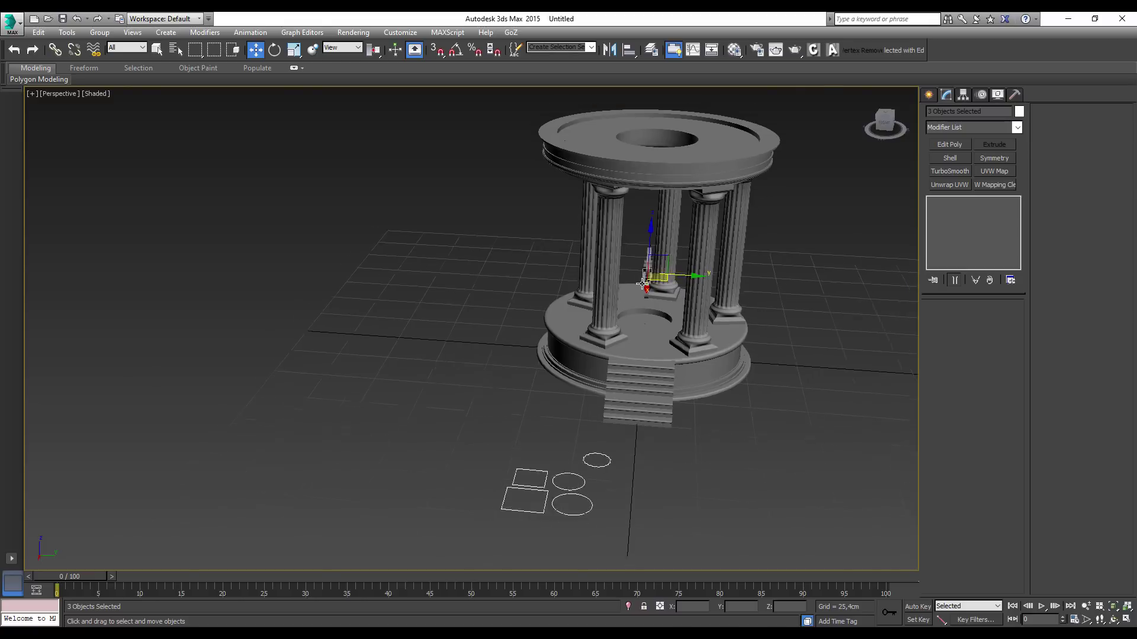
pyautogui.scroll(5, 527, 342)
pyautogui.scroll(2, 527, 342)
pyautogui.click(277, 52)
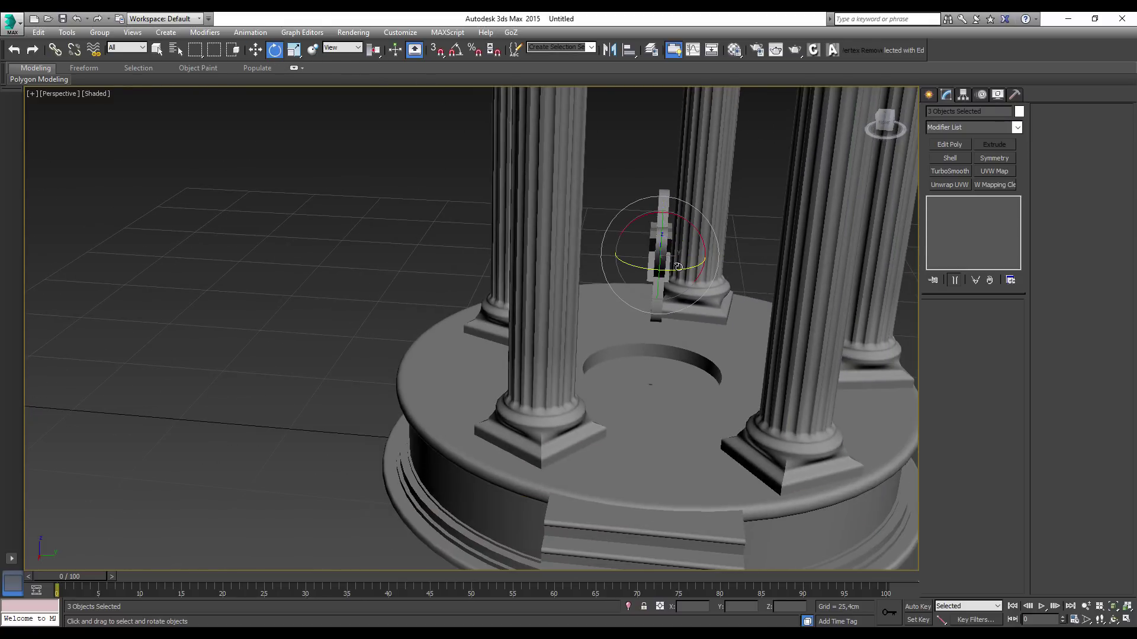
pyautogui.moveTo(676, 268); pyautogui.dragTo(790, 220)
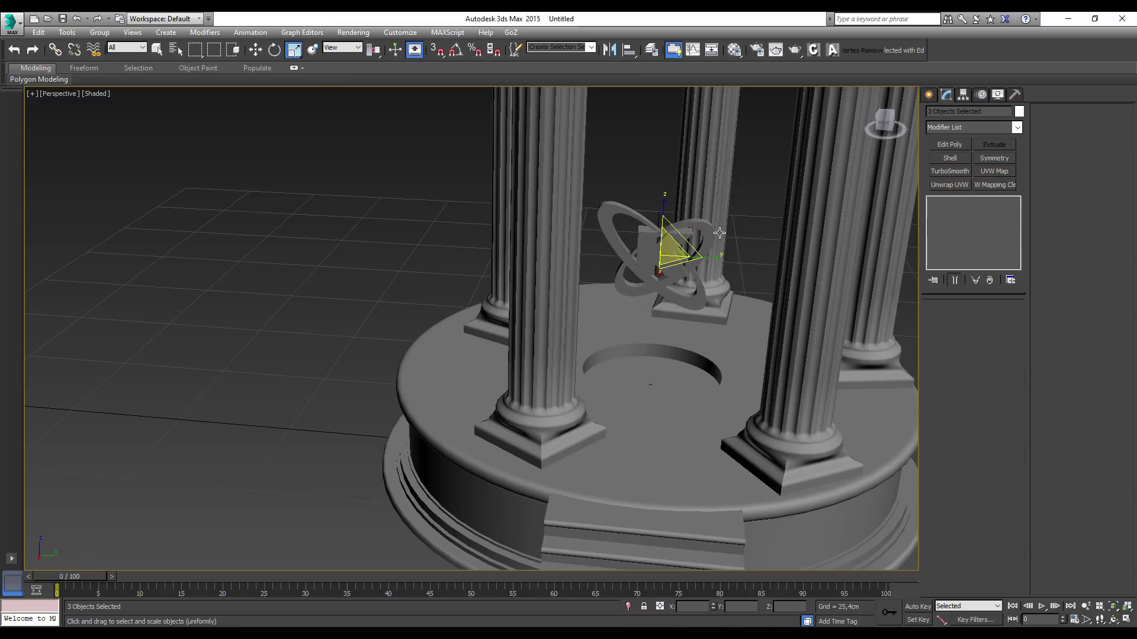
pyautogui.click(294, 49)
pyautogui.moveTo(675, 252); pyautogui.dragTo(674, 231)
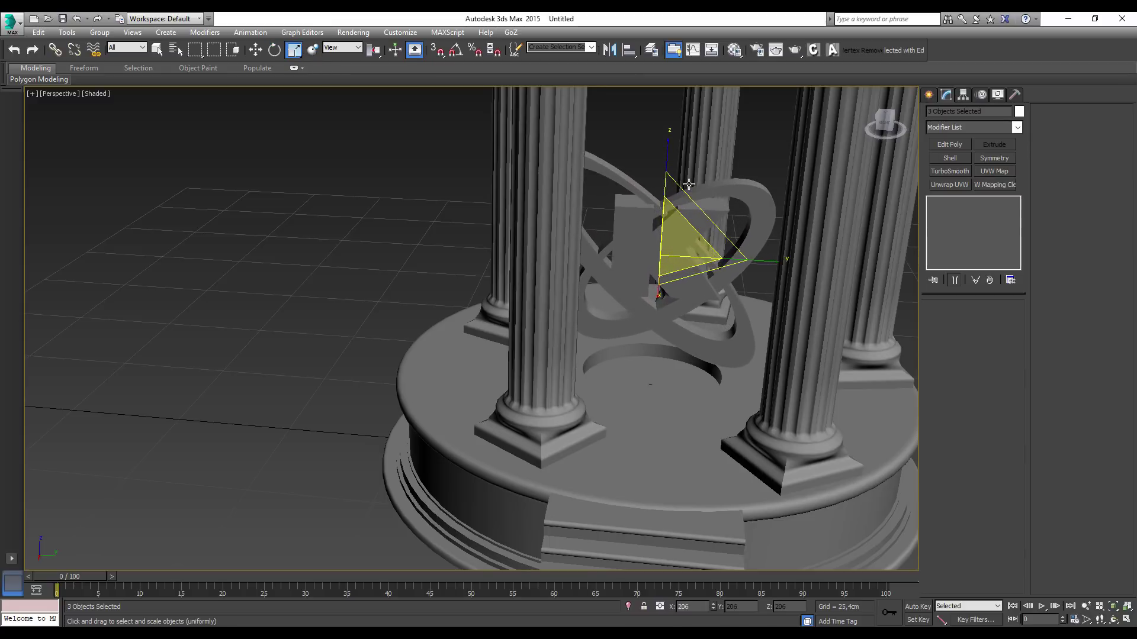
# Return to Select and Move and orbit to a frontal view of the temple
pyautogui.moveTo(674, 231)
pyautogui.keyDown('alt'); pyautogui.mouseDown(button='middle')
pyautogui.moveTo(769, 266)
pyautogui.moveTo(741, 284)
pyautogui.moveTo(731, 272)
pyautogui.mouseUp(button='middle'); pyautogui.keyUp('alt')
pyautogui.click(255, 49)
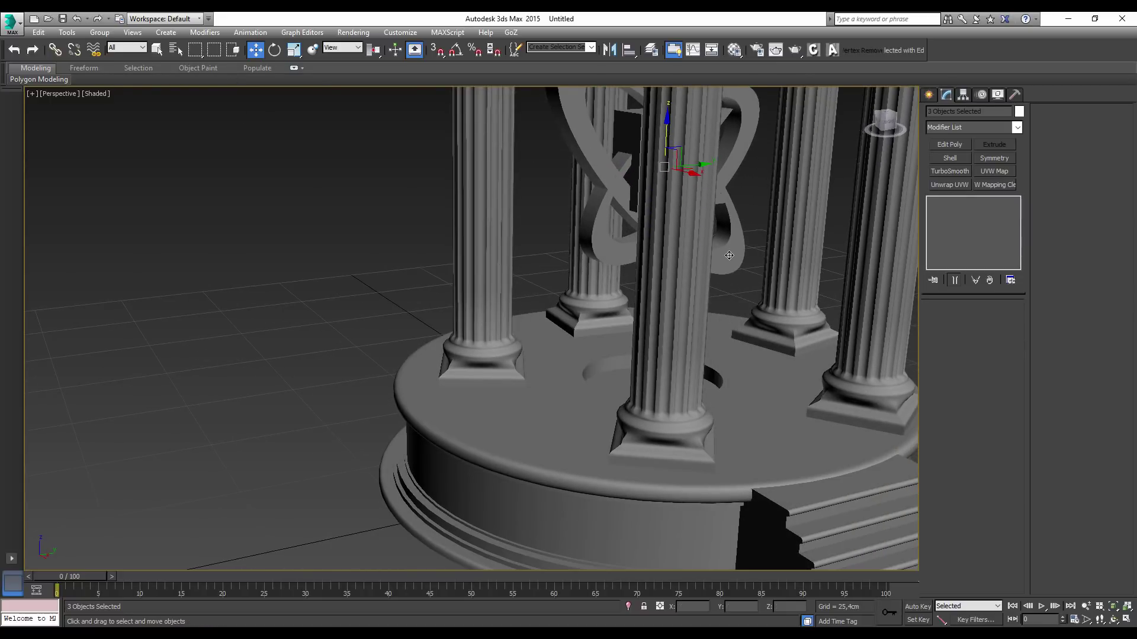
pyautogui.moveTo(662, 213)
pyautogui.keyDown('alt'); pyautogui.mouseDown(button='middle')
pyautogui.moveTo(662, 288)
pyautogui.moveTo(577, 287)
pyautogui.moveTo(655, 299)
pyautogui.mouseUp(button='middle'); pyautogui.keyUp('alt')
pyautogui.scroll(2, 575, 286)
pyautogui.scroll(-4, 485, 399)
pyautogui.moveTo(485, 399)
pyautogui.keyDown('alt'); pyautogui.mouseDown(button='middle')
pyautogui.moveTo(524, 362)
pyautogui.moveTo(557, 373)
pyautogui.mouseUp(button='middle'); pyautogui.keyUp('alt')
pyautogui.scroll(-3, 557, 373)
pyautogui.scroll(5, 568, 377)
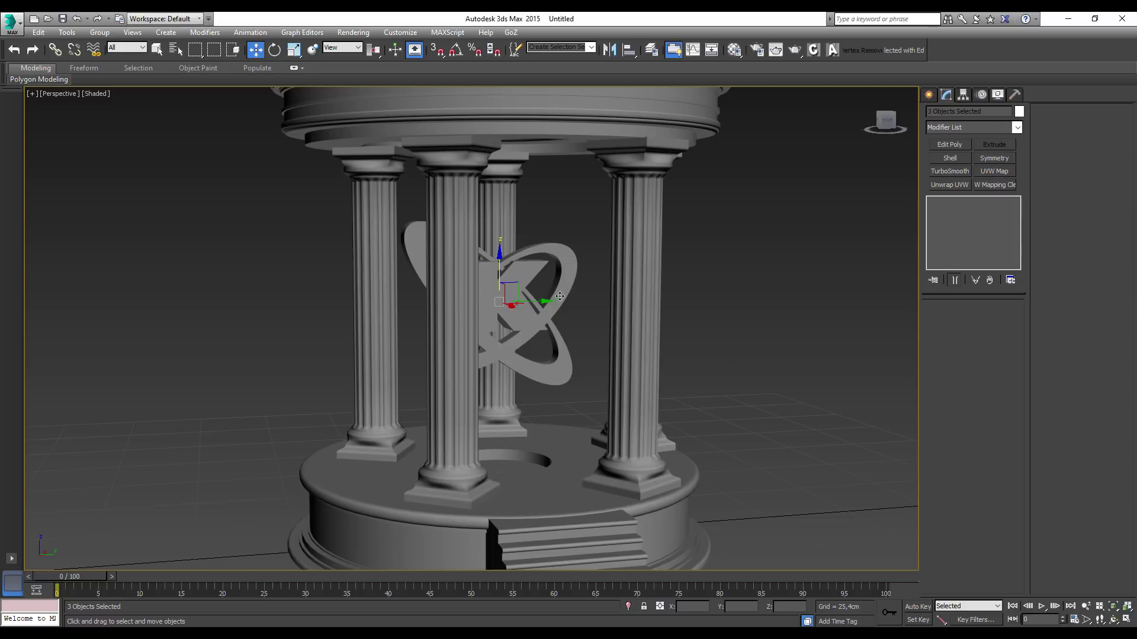
# Orbit so the stairs face front and pick Standard Primitives geometry
pyautogui.scroll(-3, 560, 296)
pyautogui.moveTo(559, 296)
pyautogui.keyDown('alt'); pyautogui.mouseDown(button='middle')
pyautogui.moveTo(496, 313)
pyautogui.moveTo(526, 331)
pyautogui.moveTo(740, 308)
pyautogui.mouseUp(button='middle'); pyautogui.keyUp('alt')
pyautogui.scroll(2, 527, 332)
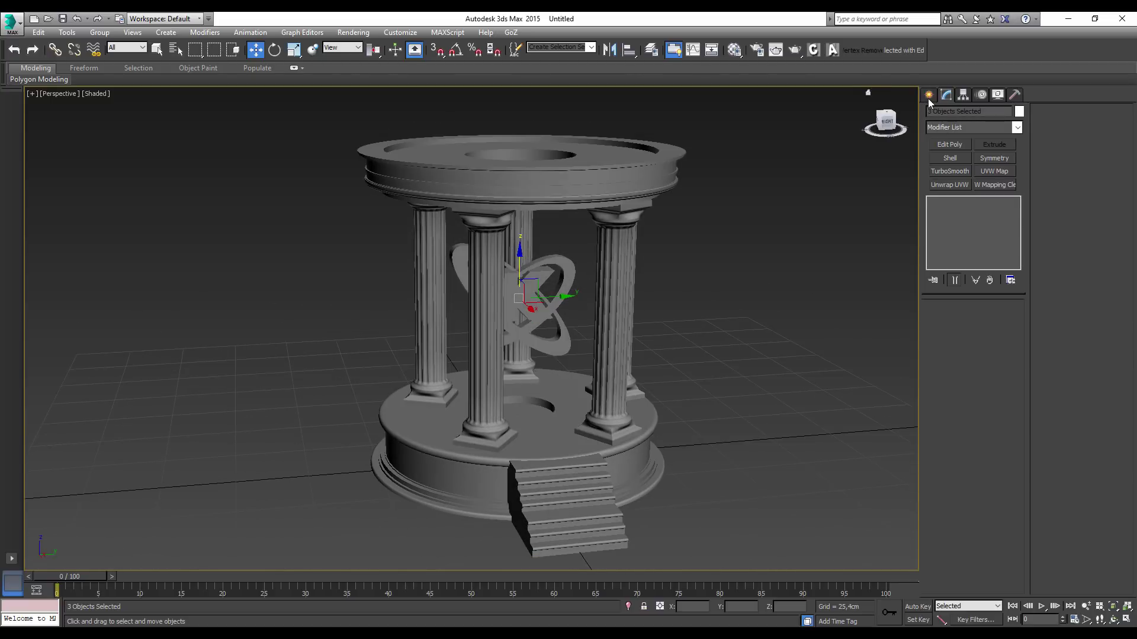
pyautogui.scroll(-4, 772, 300)
pyautogui.scroll(2, 772, 301)
pyautogui.click(931, 95)
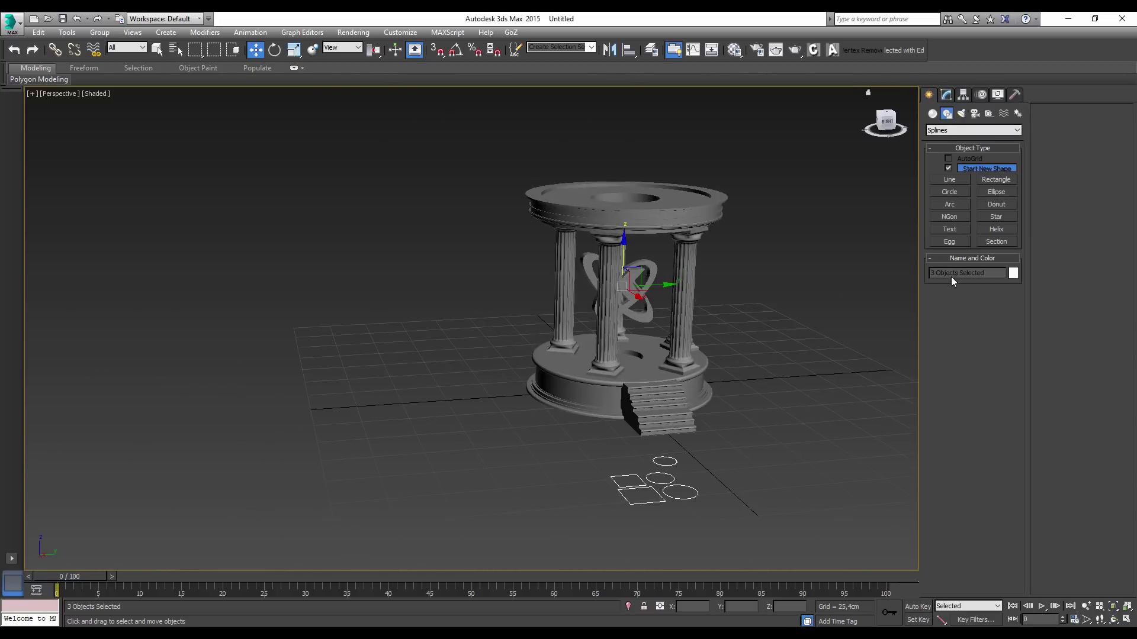
pyautogui.click(933, 114)
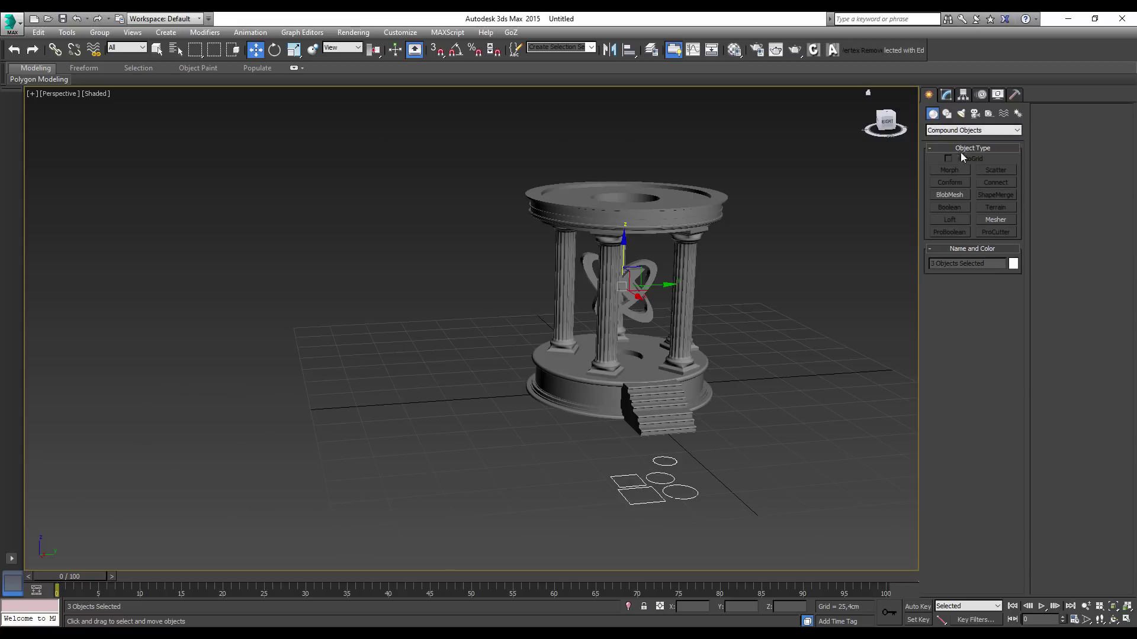
pyautogui.click(971, 130)
pyautogui.click(959, 139)
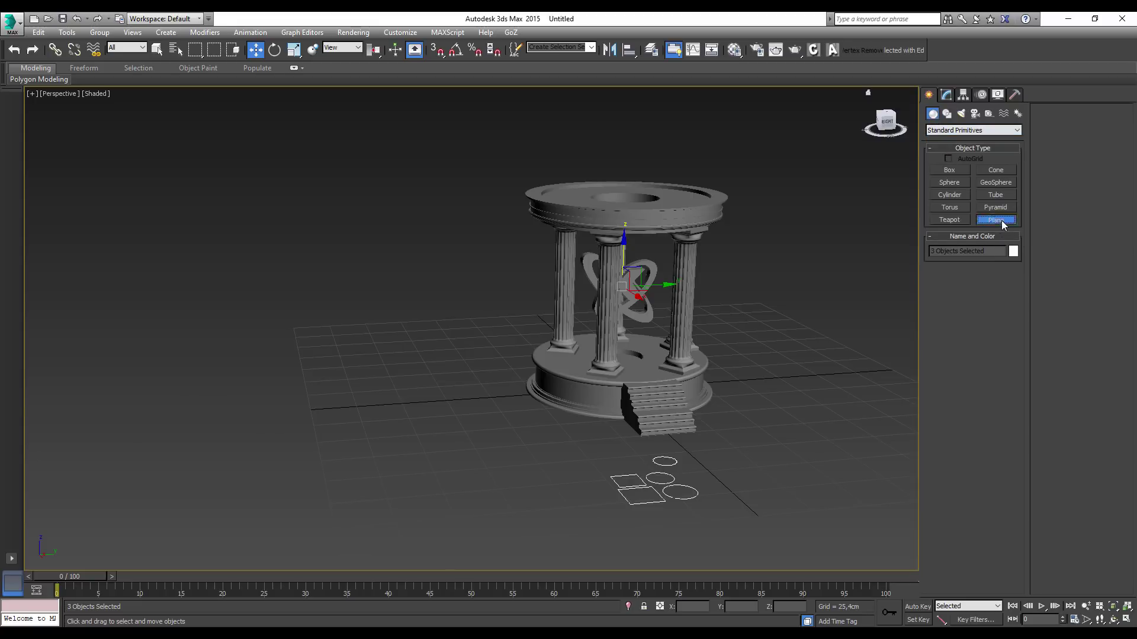
# Draw a large Plane around the temple from a higher viewpoint
pyautogui.click(1000, 220)
pyautogui.scroll(-5, 772, 325)
pyautogui.moveTo(771, 325)
pyautogui.keyDown('alt'); pyautogui.mouseDown(button='middle')
pyautogui.moveTo(771, 335)
pyautogui.moveTo(647, 294)
pyautogui.moveTo(670, 309)
pyautogui.moveTo(524, 202)
pyautogui.mouseUp(button='middle'); pyautogui.keyUp('alt')
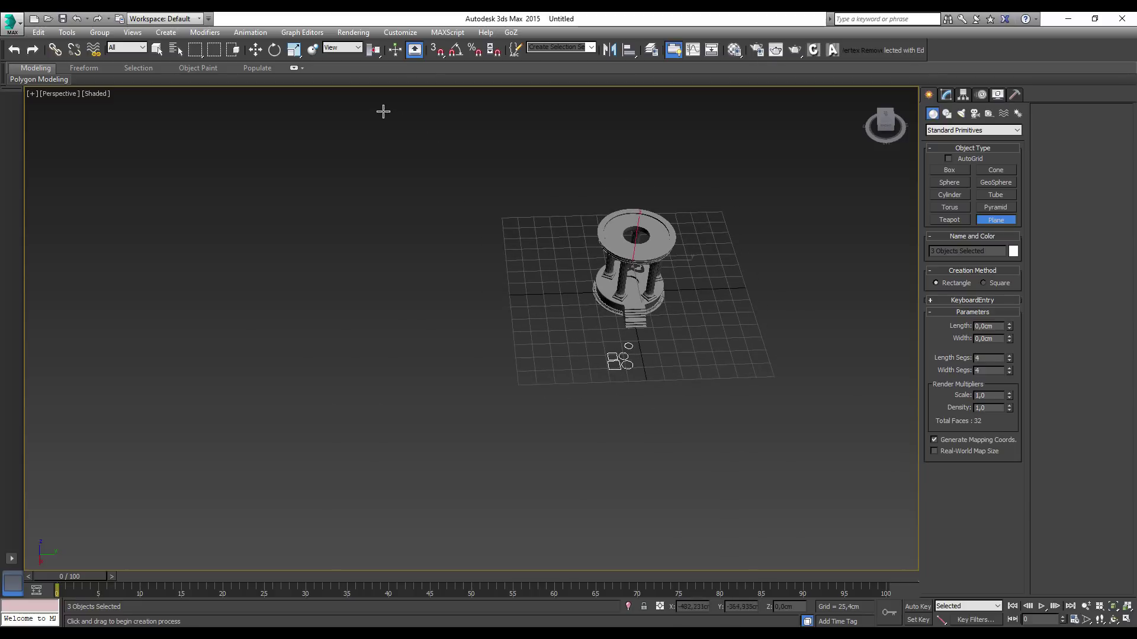
pyautogui.moveTo(383, 111)
pyautogui.mouseDown()
pyautogui.moveTo(784, 492)
pyautogui.moveTo(1042, 560)
pyautogui.mouseUp()
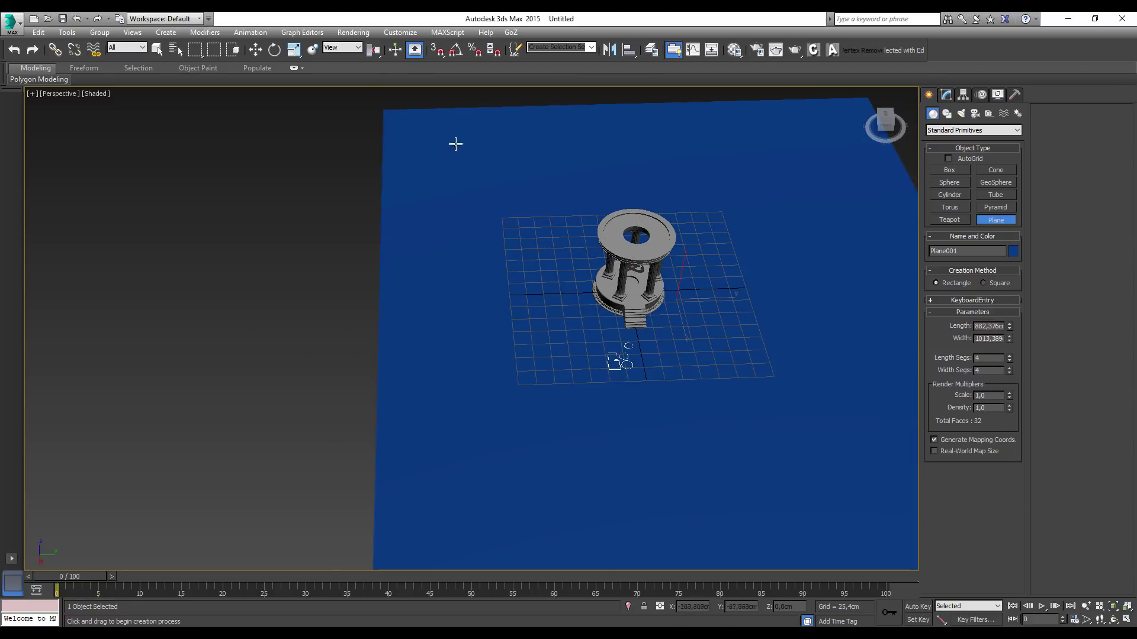
# Move the plane so the temple sits centred on it, then check the view
pyautogui.click(257, 51)
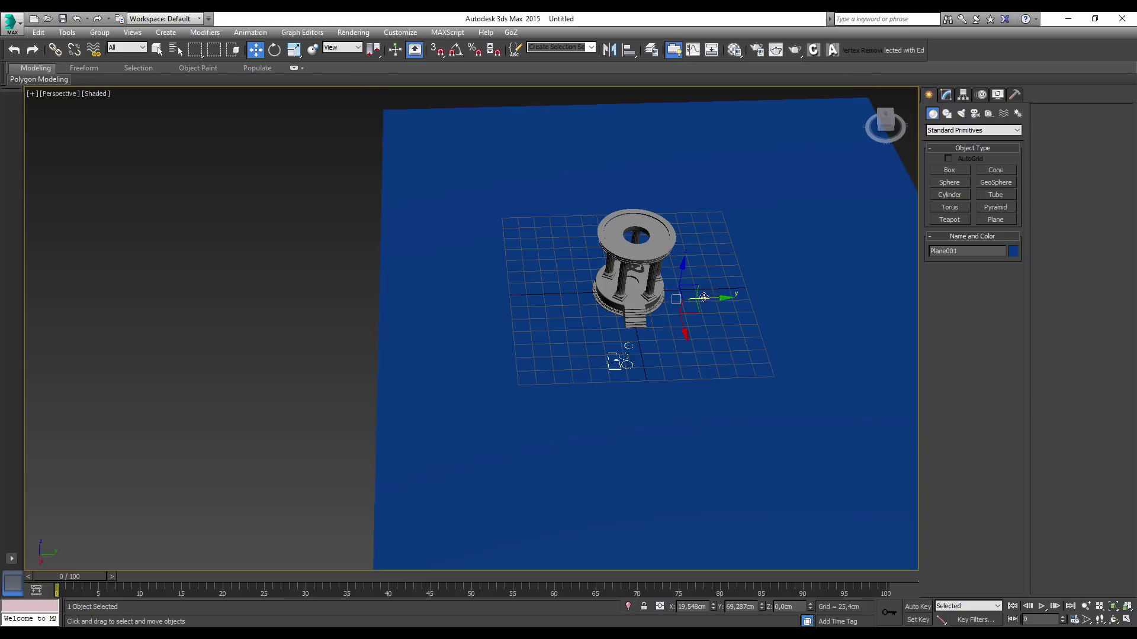
pyautogui.moveTo(704, 297); pyautogui.dragTo(655, 301)
pyautogui.scroll(3, 654, 301)
pyautogui.scroll(5, 686, 270)
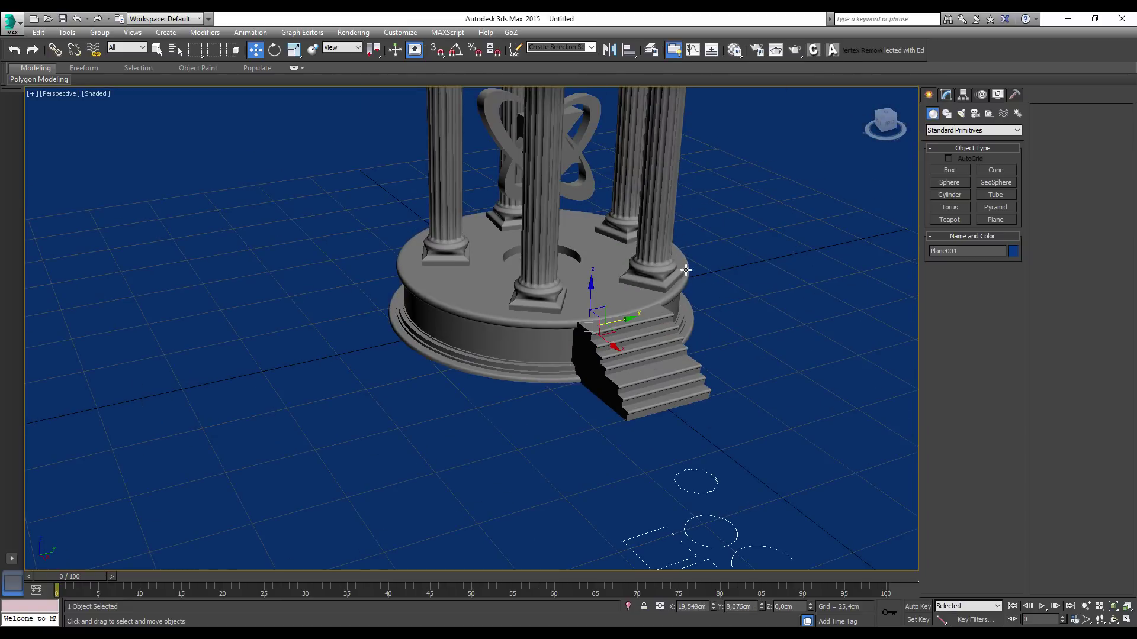
pyautogui.scroll(-2, 685, 270)
pyautogui.moveTo(686, 270); pyautogui.dragTo(649, 363, button='middle')
pyautogui.moveTo(747, 513)
pyautogui.keyDown('alt'); pyautogui.mouseDown(button='middle')
pyautogui.moveTo(617, 391)
pyautogui.moveTo(609, 348)
pyautogui.mouseUp(button='middle'); pyautogui.keyUp('alt')
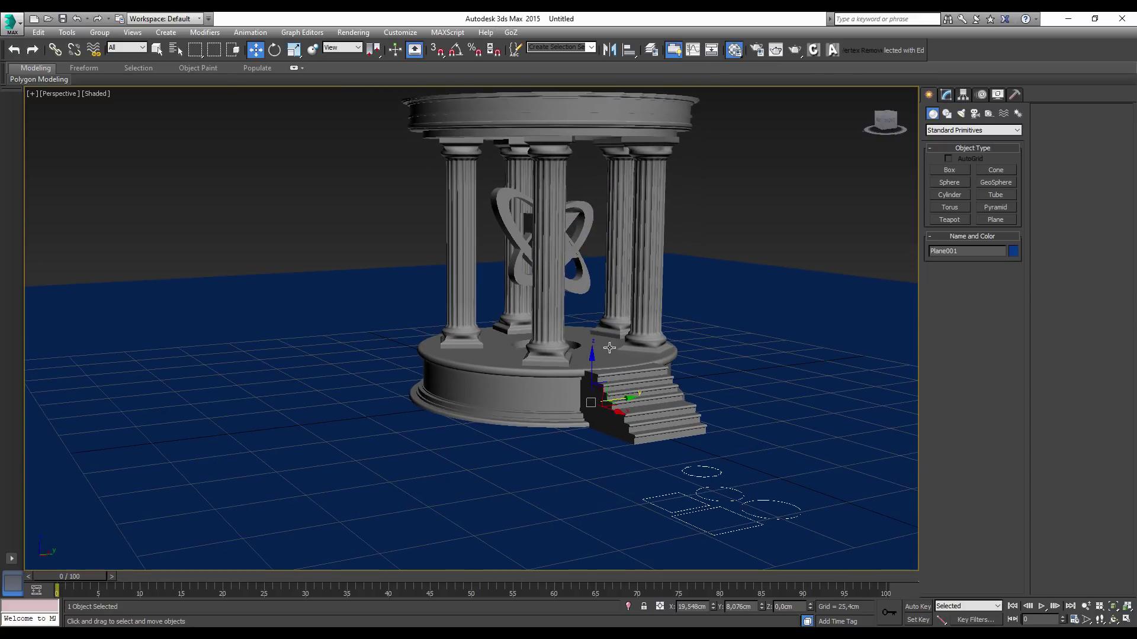
# Apply the grey 01 - Default material to Plane001 and inspect the result
pyautogui.press('m')
pyautogui.moveTo(639, 303); pyautogui.dragTo(545, 463)
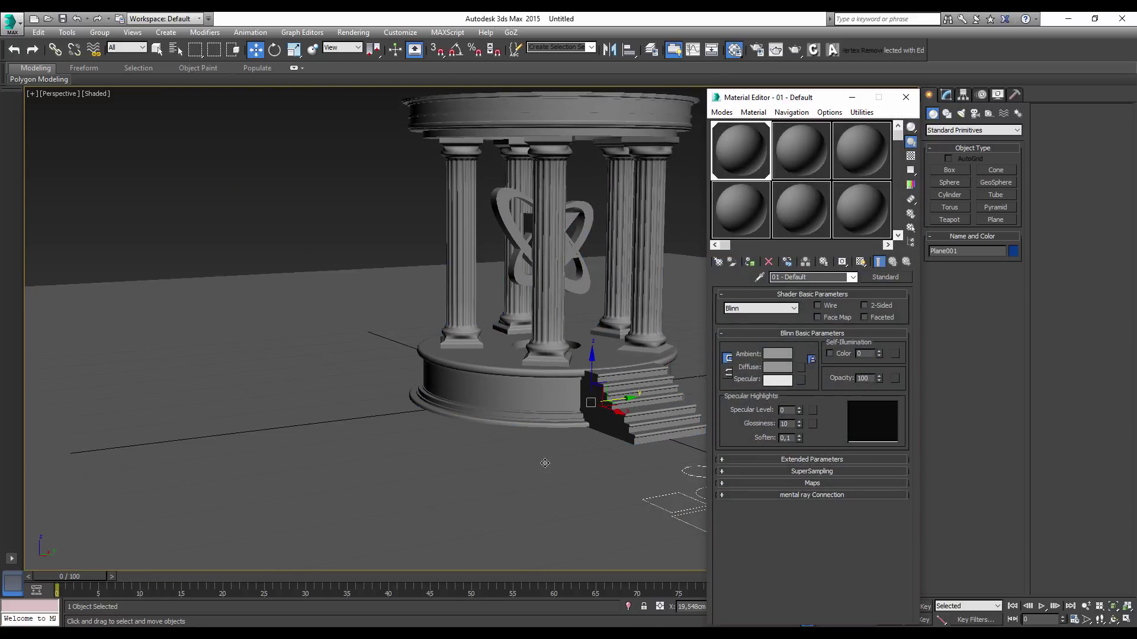
pyautogui.keyDown('alt'); pyautogui.moveTo(608, 343); pyautogui.dragTo(483, 314, button='middle'); pyautogui.keyUp('alt')
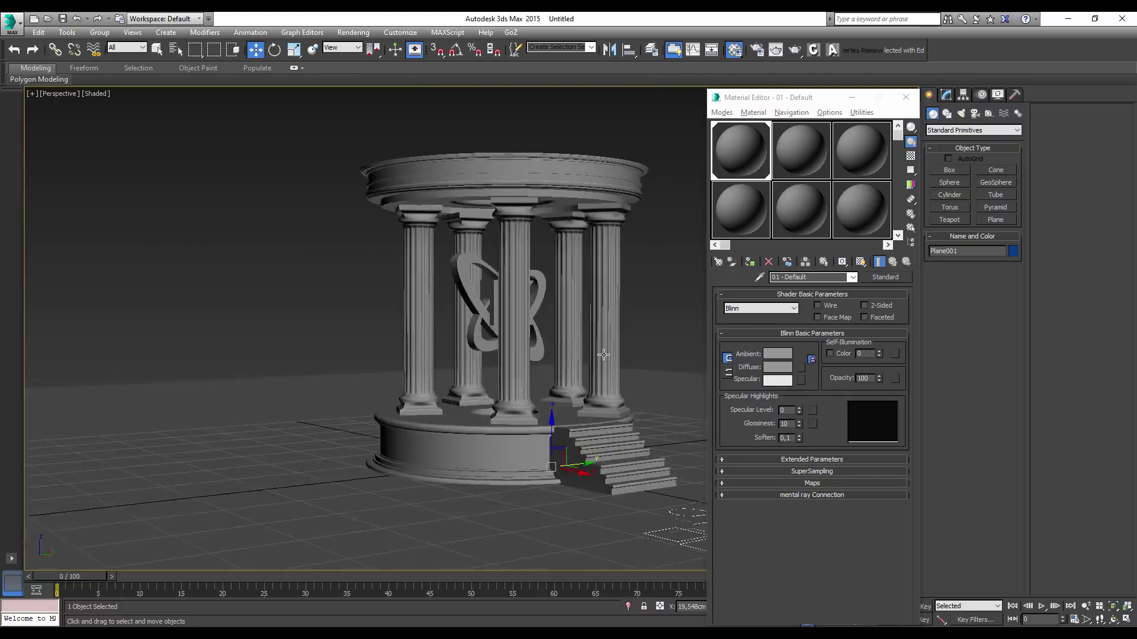
pyautogui.moveTo(484, 314)
pyautogui.keyDown('alt'); pyautogui.mouseDown(button='middle')
pyautogui.moveTo(572, 380)
pyautogui.moveTo(533, 355)
pyautogui.mouseUp(button='middle'); pyautogui.keyUp('alt')
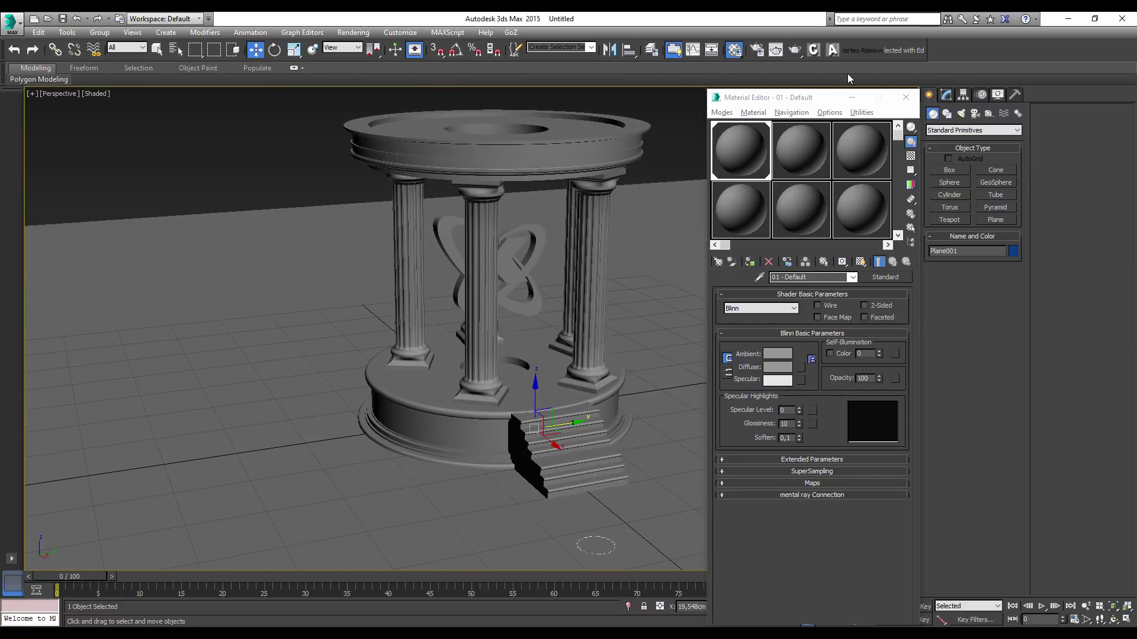
pyautogui.click(905, 99)
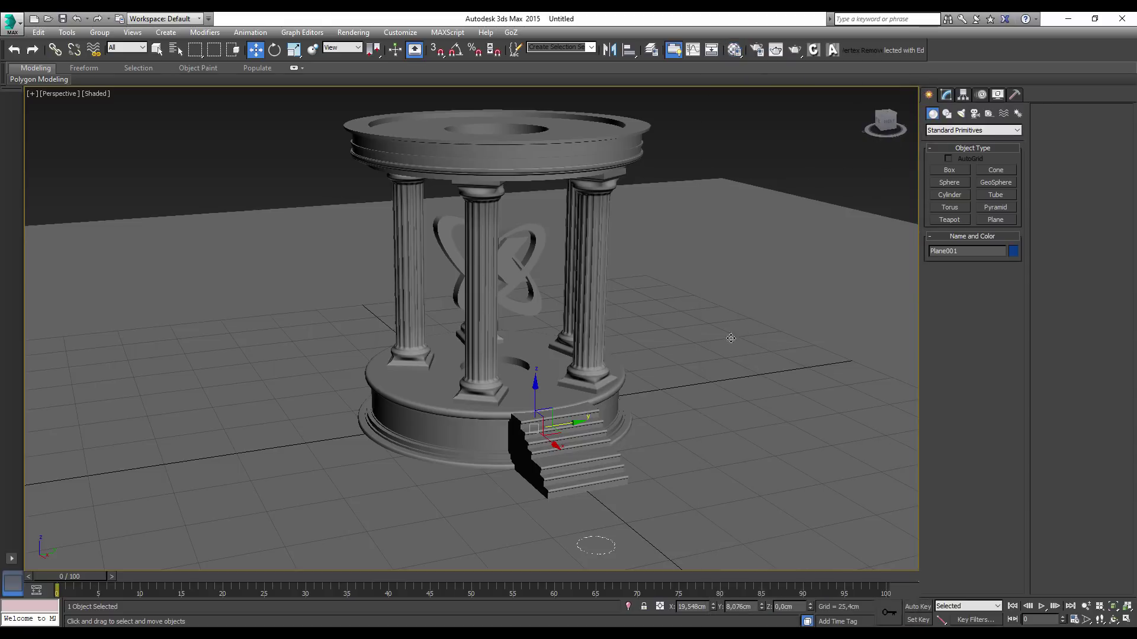
# Choose the Omni light from the Standard light types
pyautogui.click(947, 96)
pyautogui.click(963, 95)
pyautogui.click(929, 96)
pyautogui.click(961, 114)
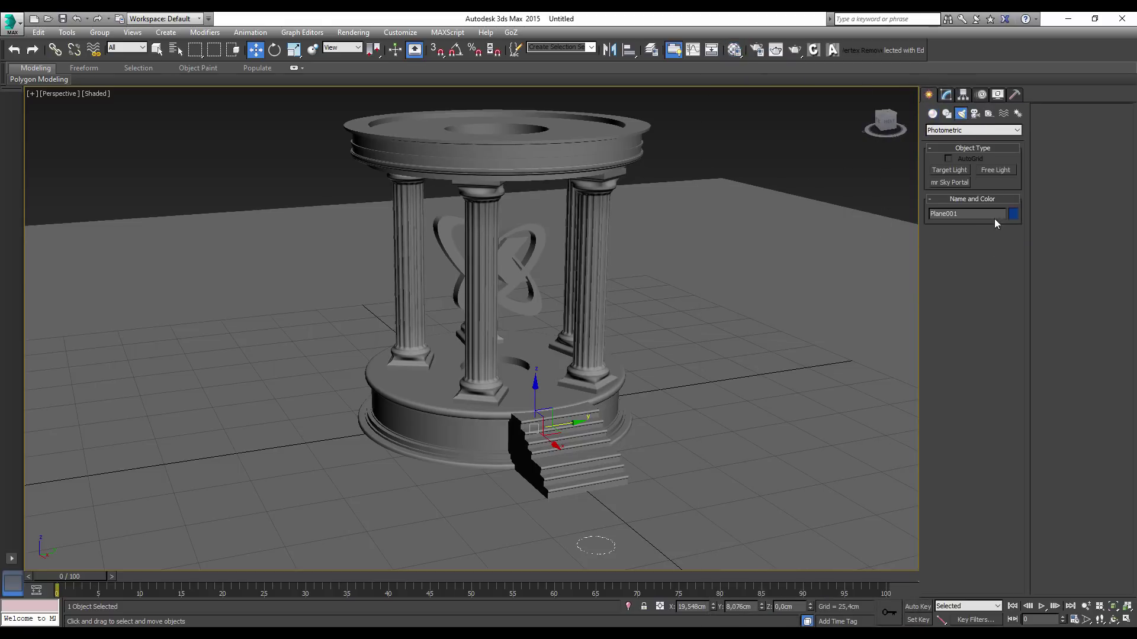
pyautogui.click(977, 130)
pyautogui.click(956, 148)
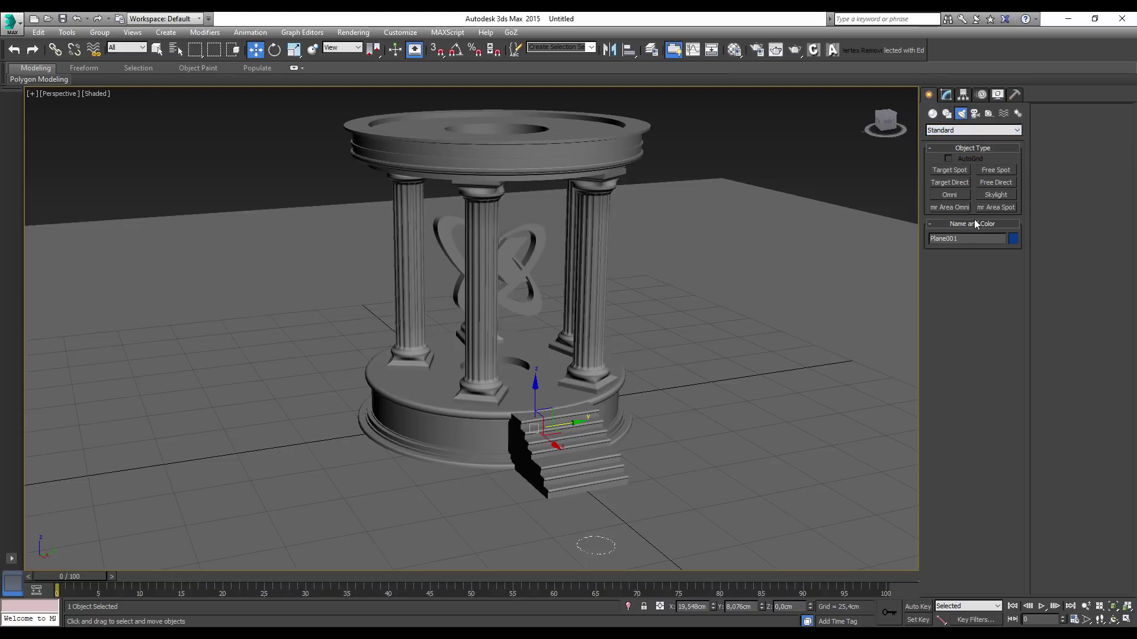
pyautogui.click(950, 195)
# Place Omni001 beside the temple and raise it high above it
pyautogui.scroll(-5, 716, 347)
pyautogui.scroll(1, 715, 348)
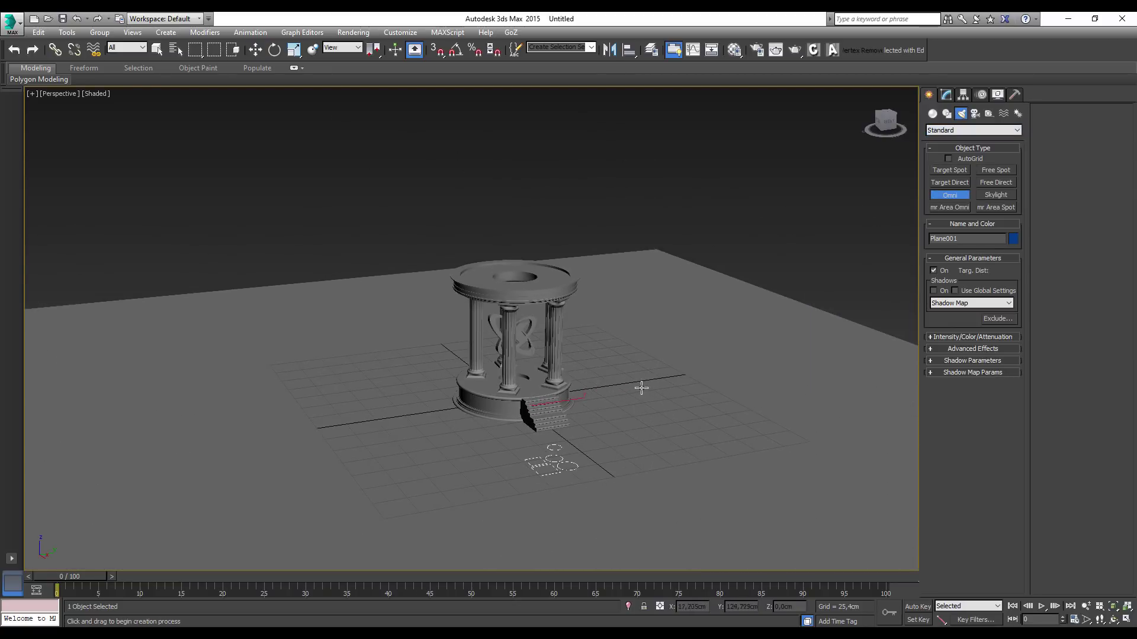
pyautogui.click(640, 384)
pyautogui.click(255, 50)
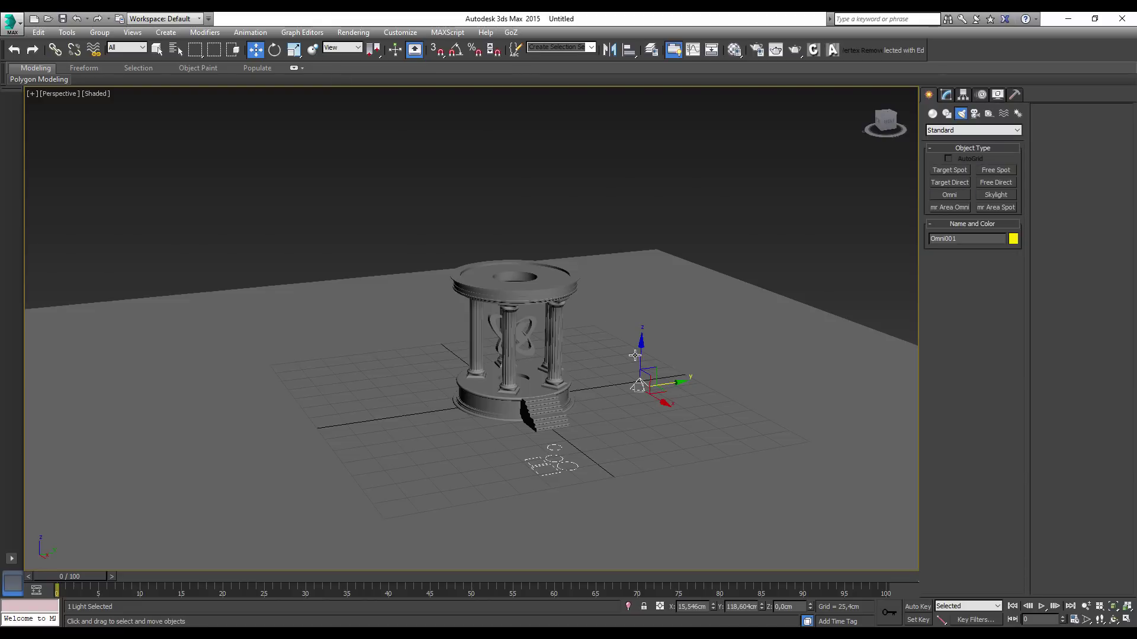
pyautogui.moveTo(641, 330); pyautogui.dragTo(649, 142)
pyautogui.moveTo(648, 142)
pyautogui.keyDown('alt'); pyautogui.mouseDown(button='middle')
pyautogui.moveTo(627, 273)
pyautogui.moveTo(596, 321)
pyautogui.mouseUp(button='middle'); pyautogui.keyUp('alt')
pyautogui.moveTo(619, 287); pyautogui.dragTo(617, 320)
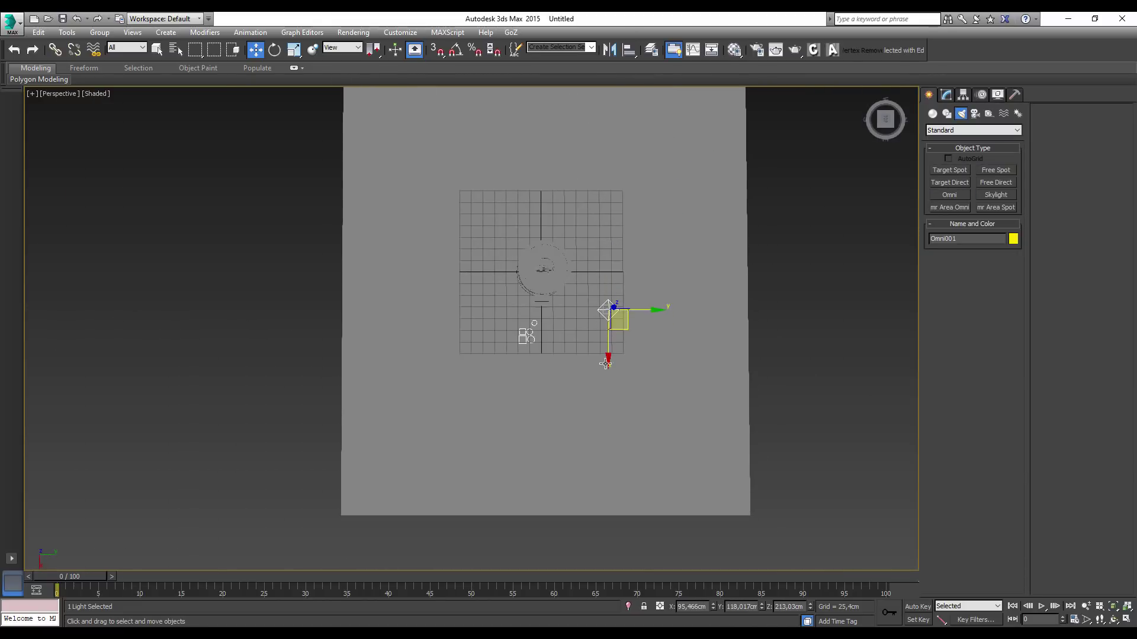
pyautogui.keyDown('alt'); pyautogui.moveTo(618, 320); pyautogui.dragTo(639, 285, button='middle'); pyautogui.keyUp('alt')
pyautogui.moveTo(609, 278); pyautogui.dragTo(611, 201)
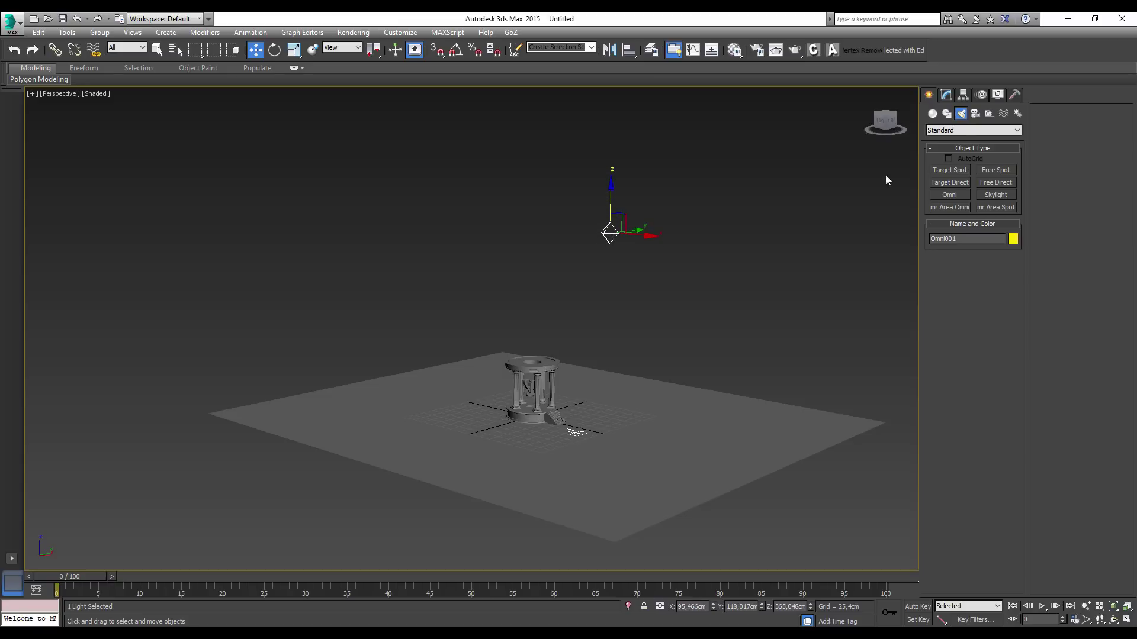
# Expand Omni001's intensity and colour settings and restore the top-down view
pyautogui.click(947, 95)
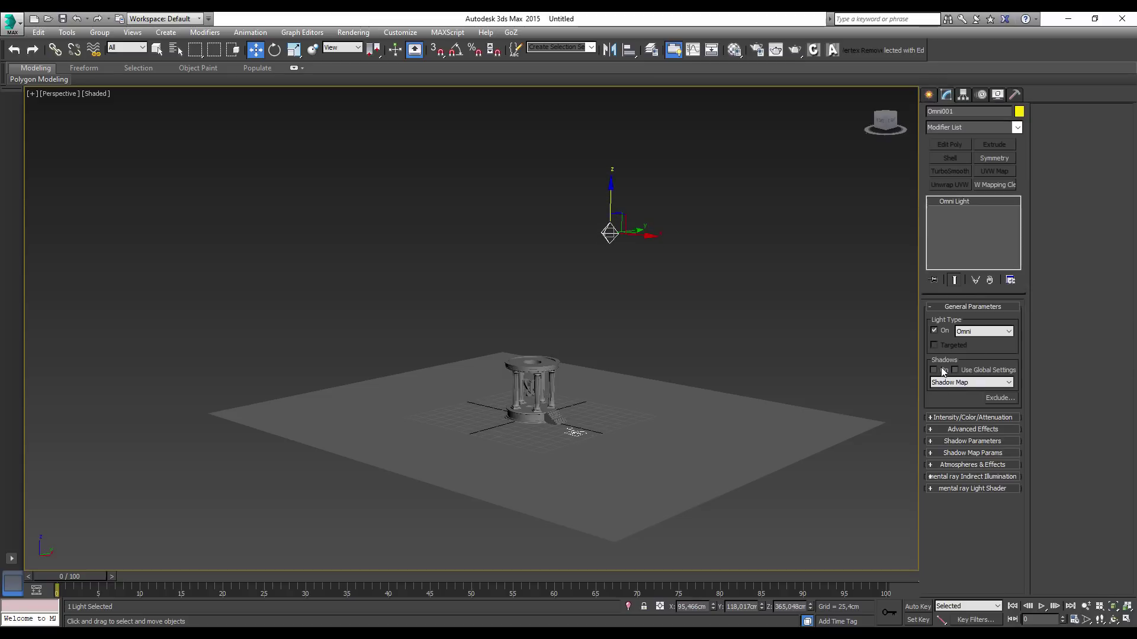
pyautogui.click(952, 418)
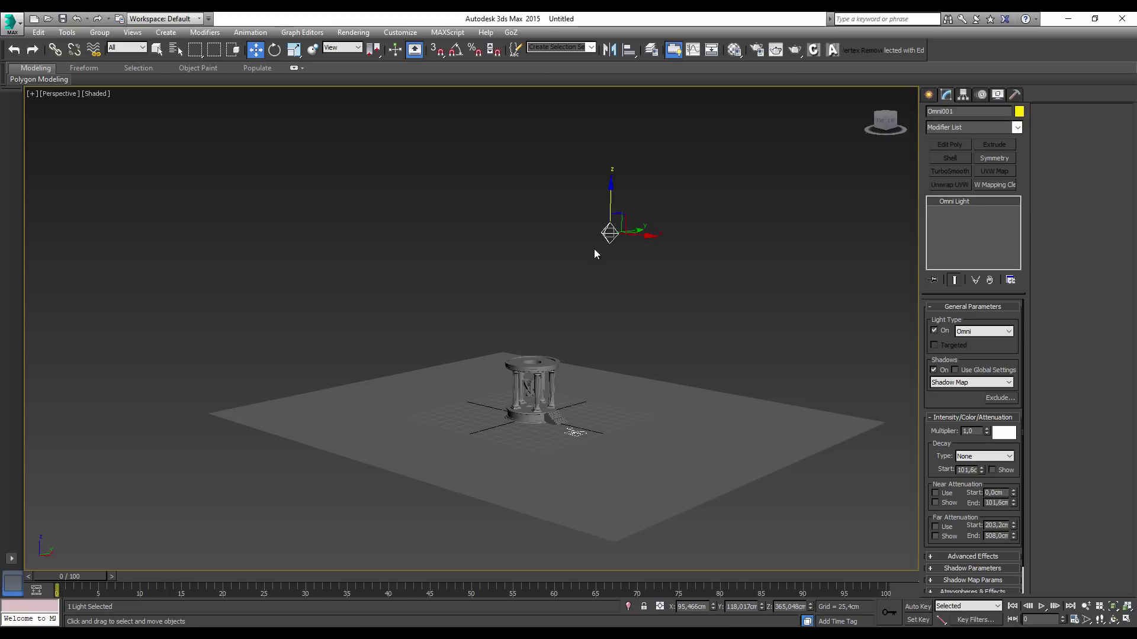
pyautogui.moveTo(595, 249)
pyautogui.keyDown('alt'); pyautogui.mouseDown(button='middle')
pyautogui.moveTo(595, 313)
pyautogui.moveTo(598, 256)
pyautogui.moveTo(616, 307)
pyautogui.mouseUp(button='middle'); pyautogui.keyUp('alt')
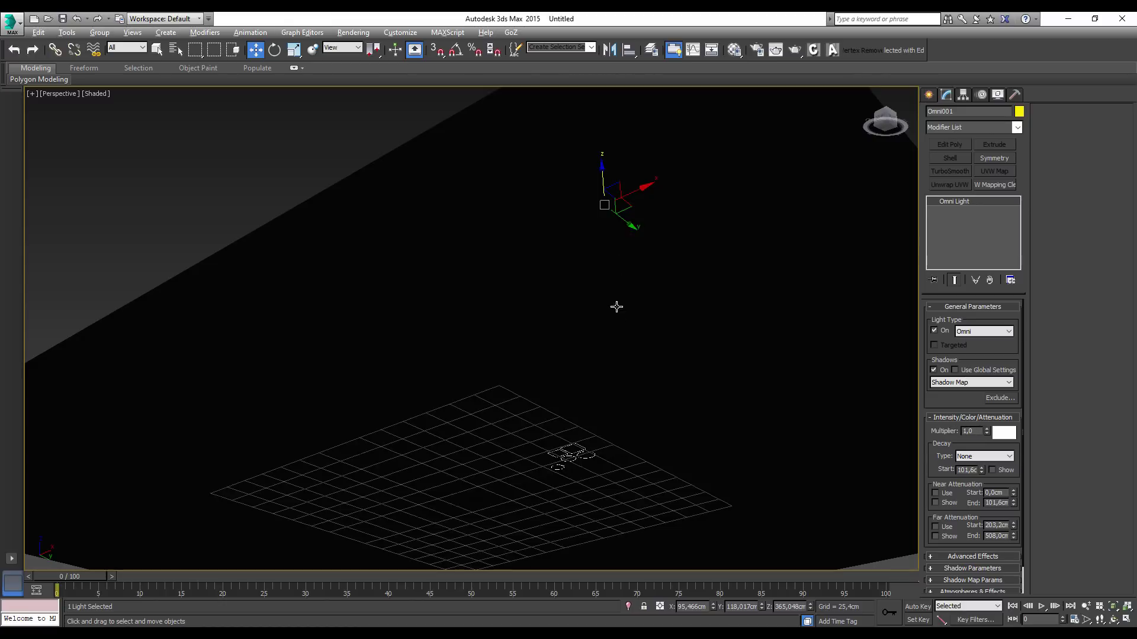
pyautogui.hotkey('shift', 'z')
pyautogui.hotkey('shift', 'z')
pyautogui.click(928, 94)
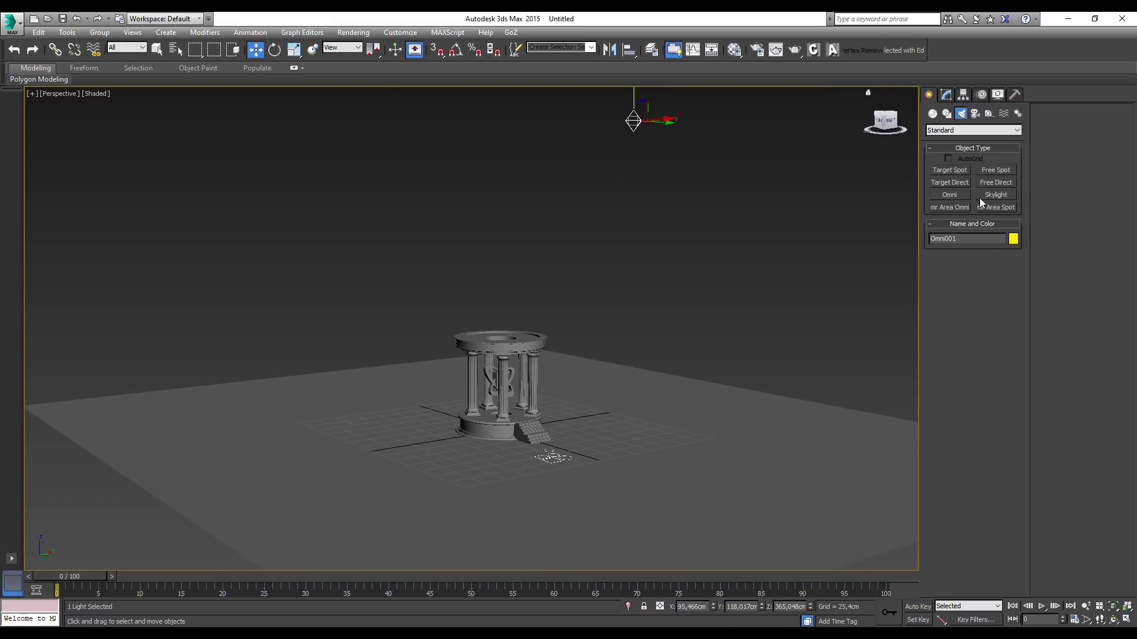
# Add a Skylight to the scene with Cast Shadows enabled
pyautogui.click(993, 196)
pyautogui.hotkey('shift', 'z')
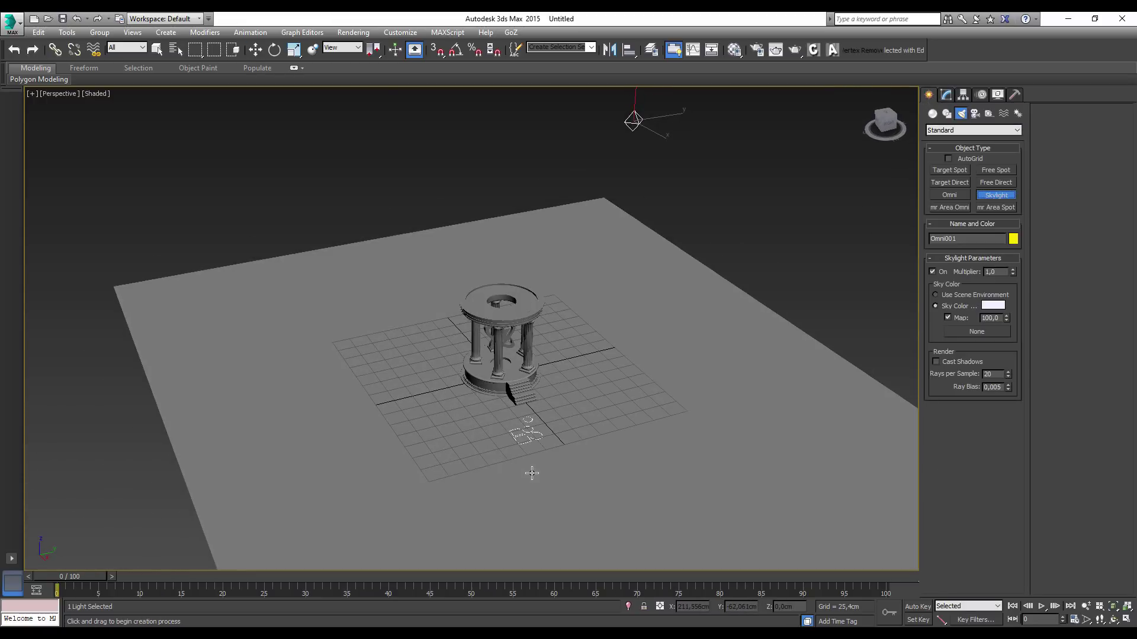
pyautogui.hotkey('shift', 'z')
pyautogui.click(580, 382)
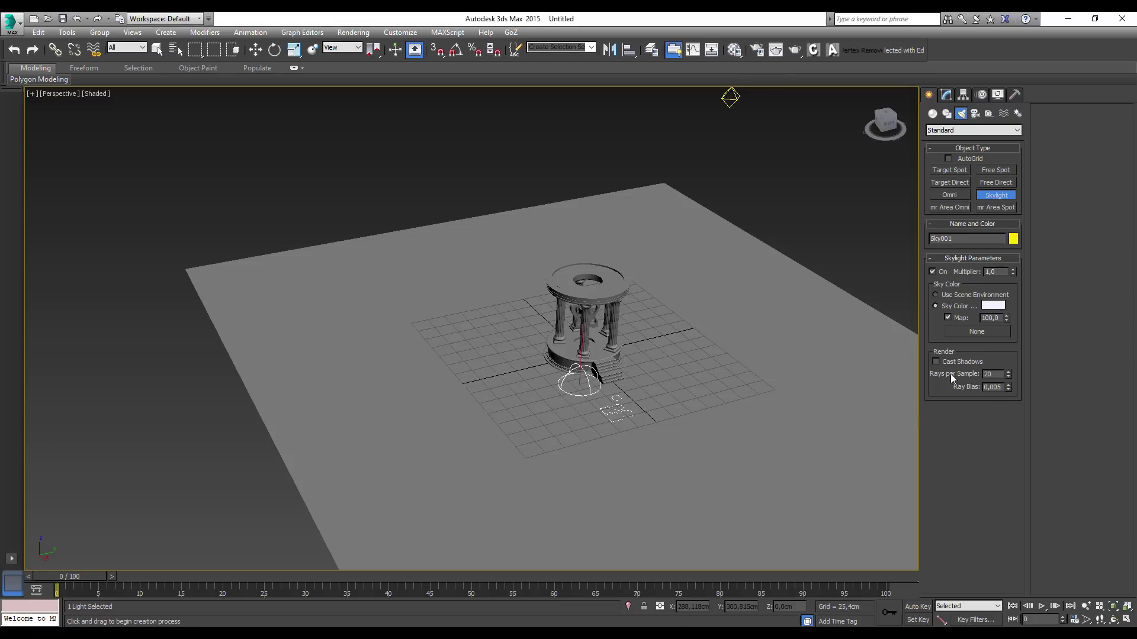
pyautogui.click(936, 361)
pyautogui.scroll(3, 598, 372)
pyautogui.scroll(2, 652, 308)
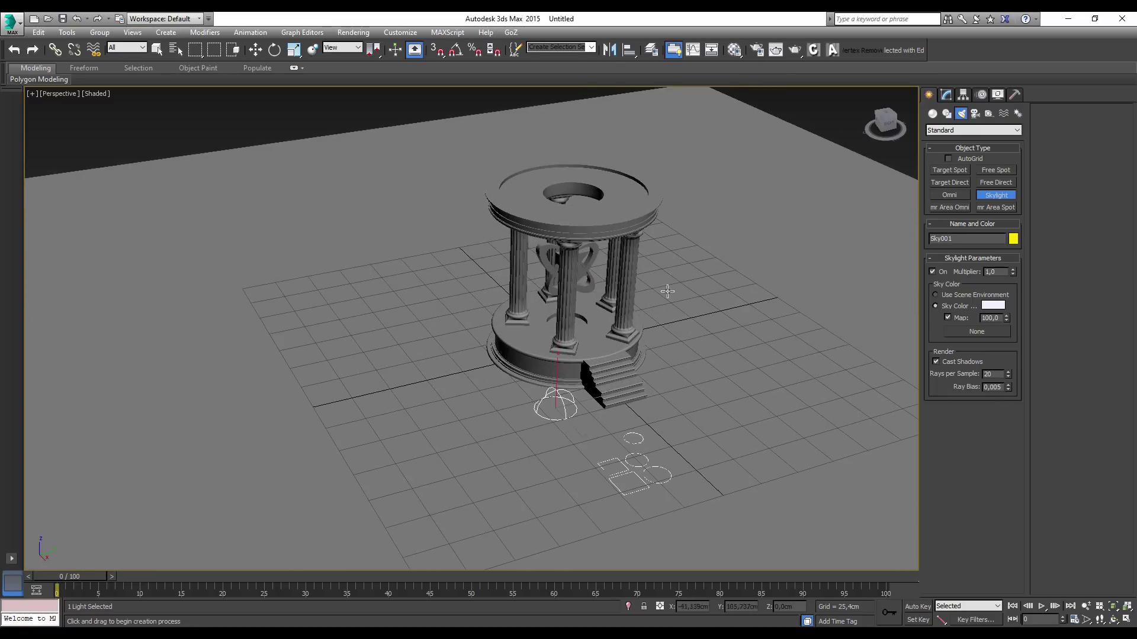
# Place a second omni light and centre it inside the temple
pyautogui.click(947, 196)
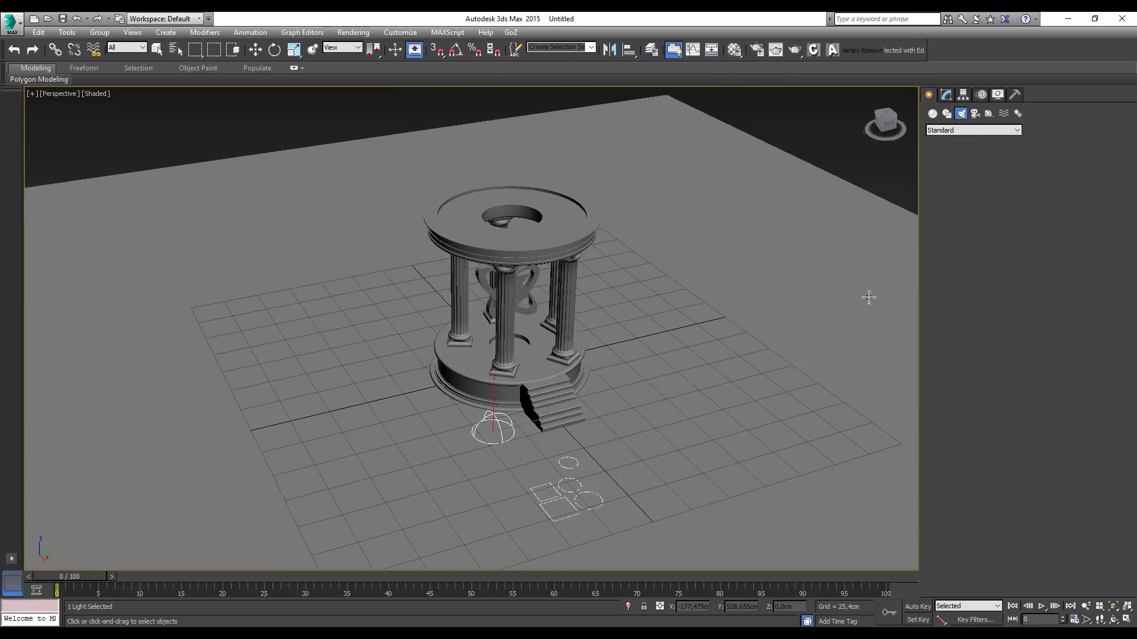
pyautogui.keyDown('alt'); pyautogui.moveTo(865, 294); pyautogui.dragTo(540, 365, button='middle'); pyautogui.keyUp('alt')
pyautogui.click(550, 351)
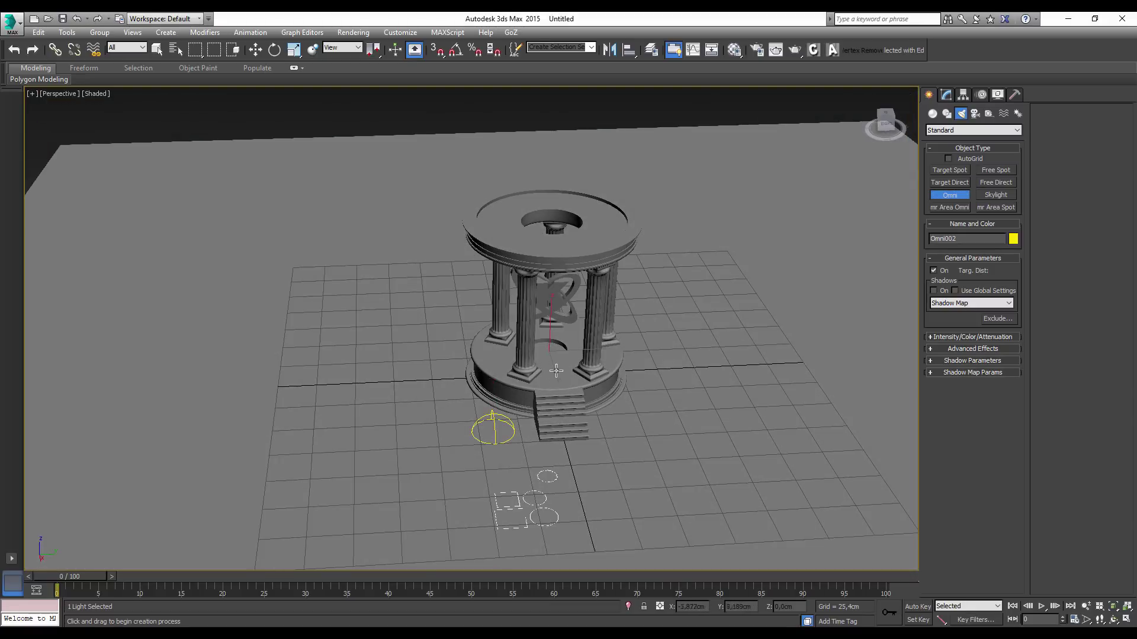
pyautogui.click(256, 50)
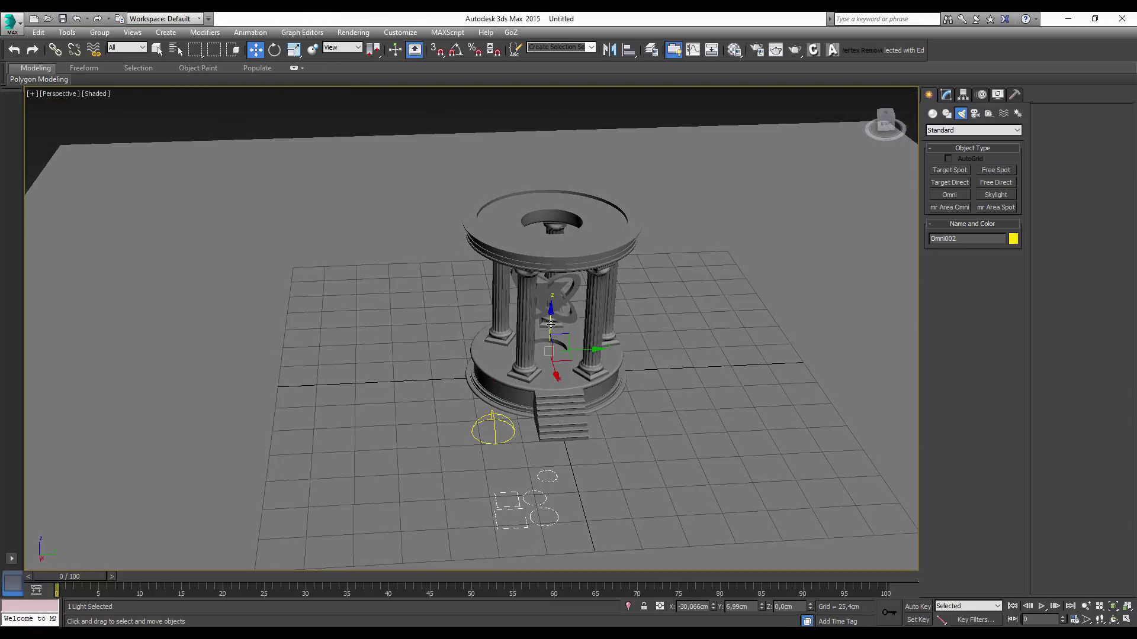
pyautogui.moveTo(550, 324); pyautogui.dragTo(550, 299)
pyautogui.keyDown('alt'); pyautogui.moveTo(551, 299); pyautogui.dragTo(584, 325, button='middle'); pyautogui.keyUp('alt')
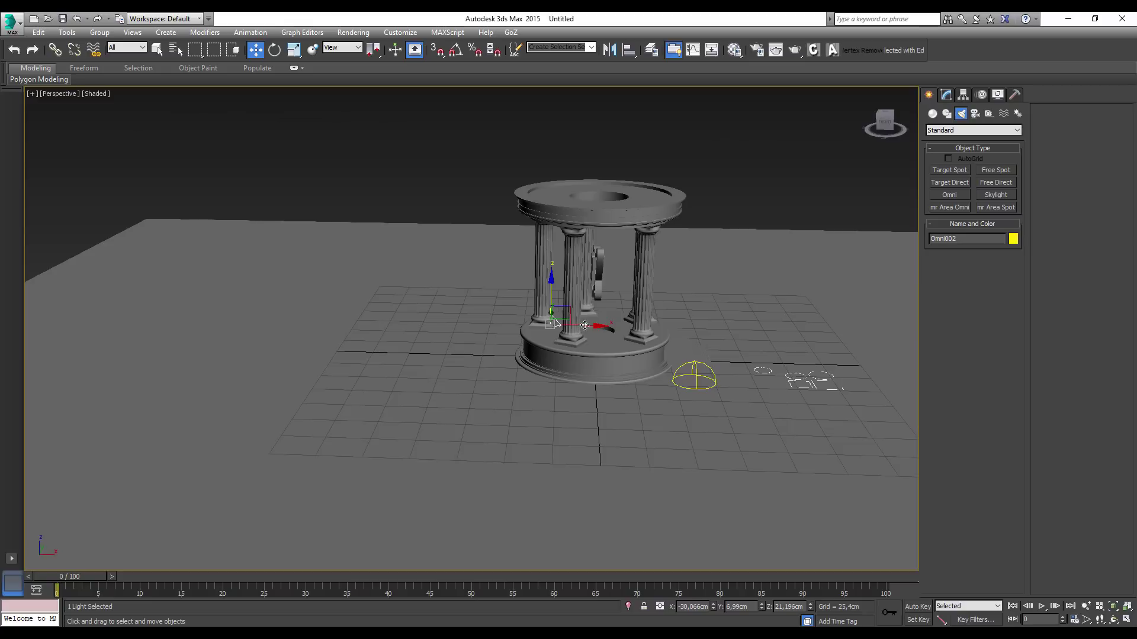
pyautogui.moveTo(584, 325); pyautogui.dragTo(636, 327)
pyautogui.moveTo(636, 327)
pyautogui.keyDown('alt'); pyautogui.mouseDown(button='middle')
pyautogui.moveTo(549, 345)
pyautogui.moveTo(601, 302)
pyautogui.mouseUp(button='middle'); pyautogui.keyUp('alt')
pyautogui.moveTo(601, 302); pyautogui.dragTo(605, 283)
# Raise the new omni light up near the temple's top ring
pyautogui.scroll(4, 605, 283)
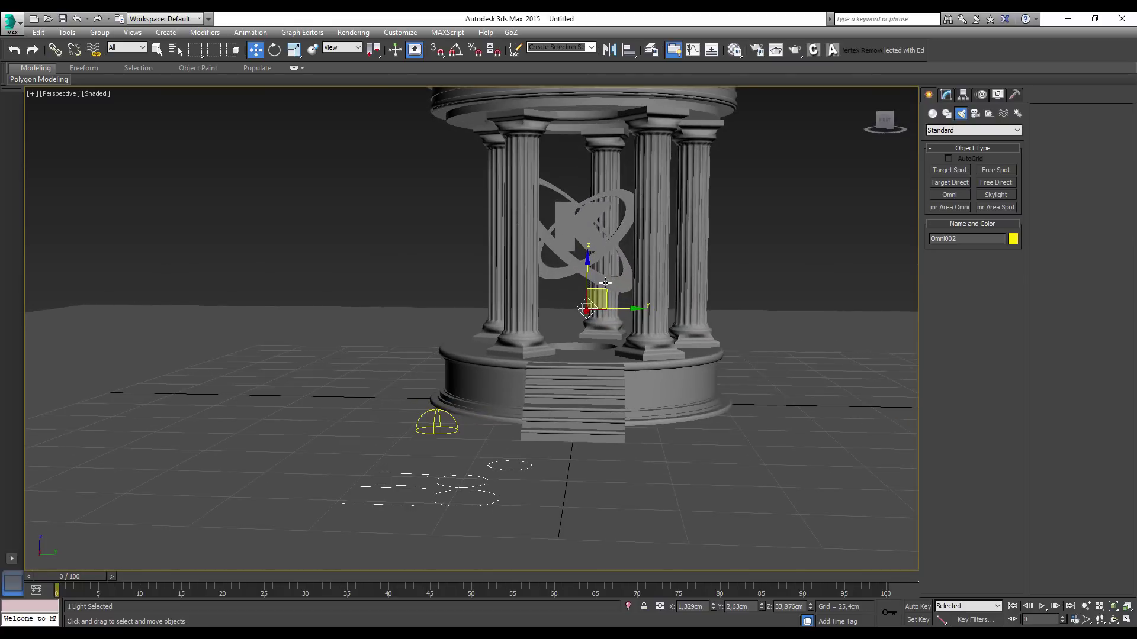
pyautogui.moveTo(605, 283); pyautogui.dragTo(597, 368, button='middle')
pyautogui.moveTo(599, 349); pyautogui.dragTo(598, 338)
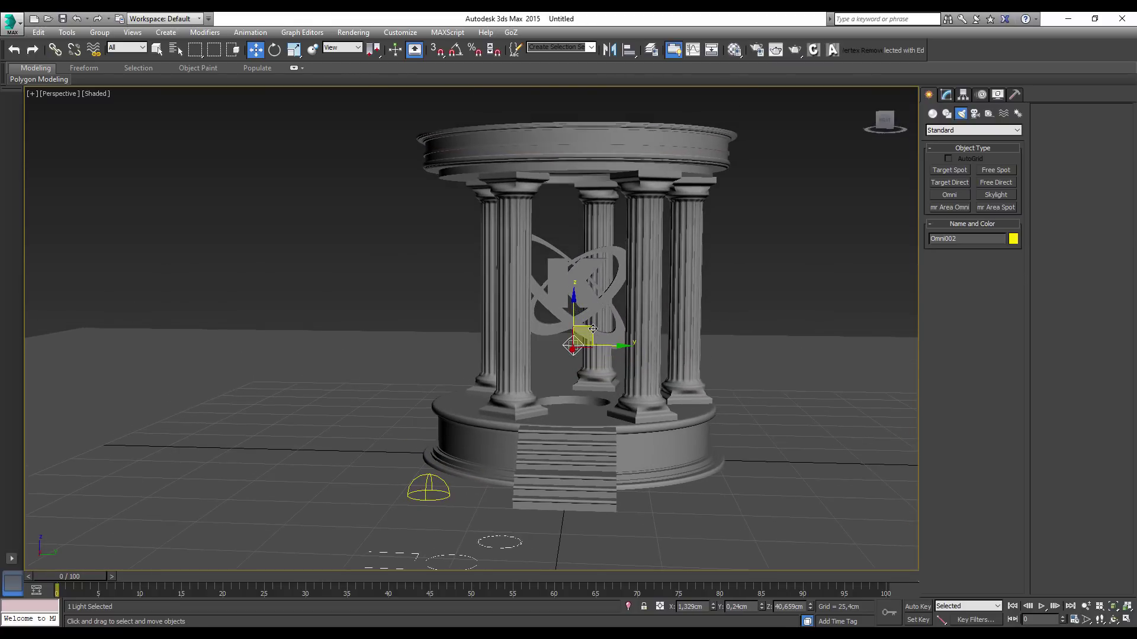
pyautogui.keyDown('alt'); pyautogui.moveTo(598, 338); pyautogui.dragTo(634, 329, button='middle'); pyautogui.keyUp('alt')
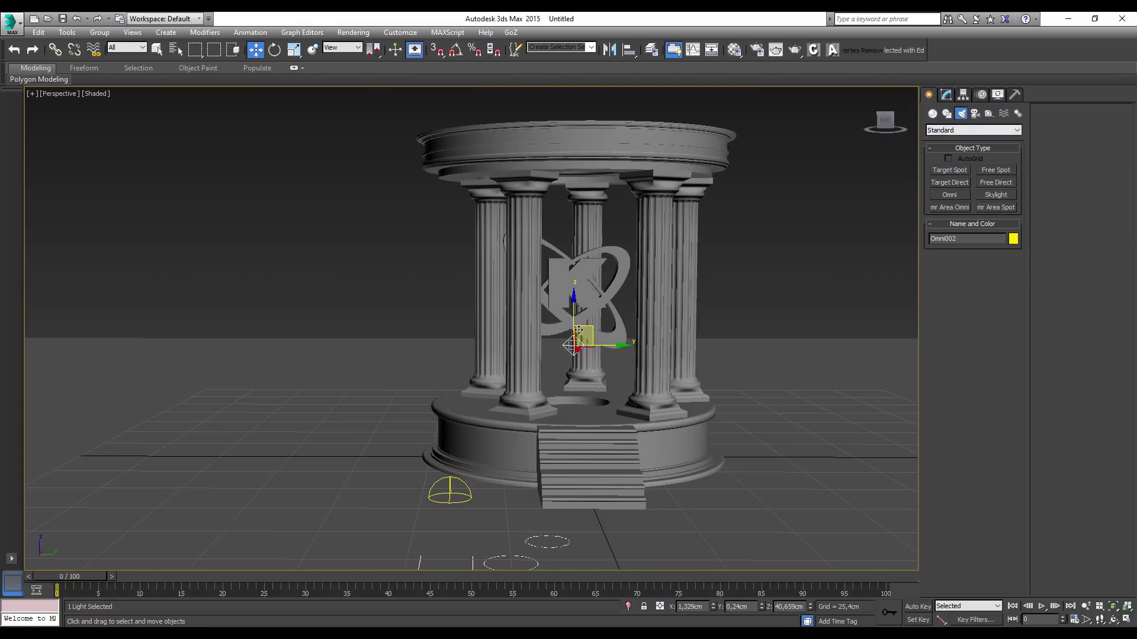
pyautogui.moveTo(574, 318); pyautogui.dragTo(574, 224)
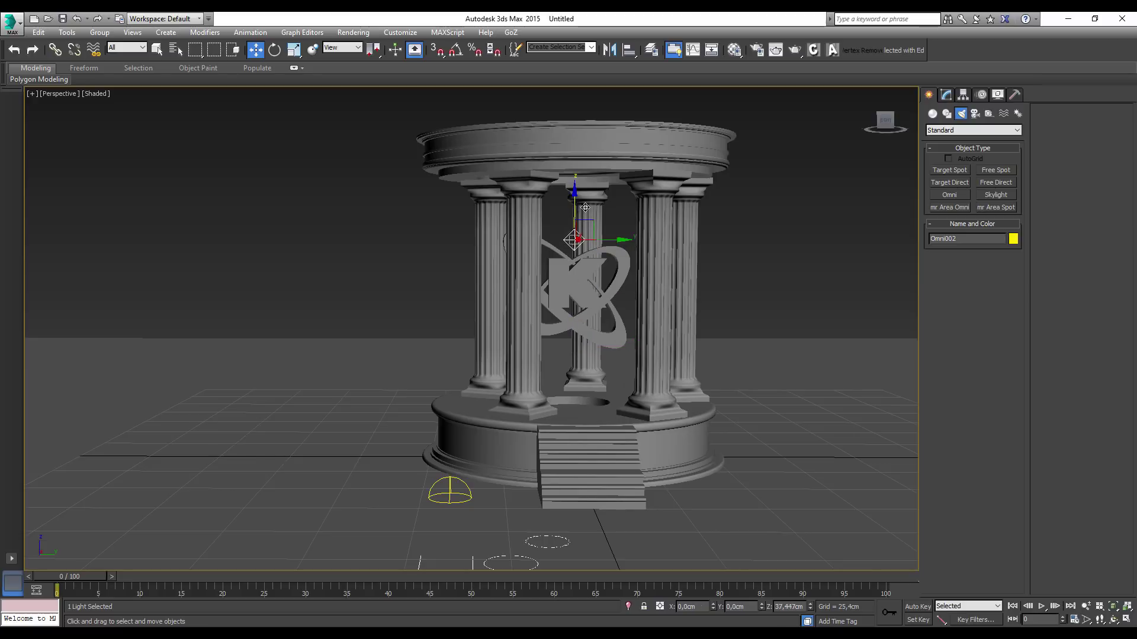
pyautogui.moveTo(575, 224)
pyautogui.keyDown('alt'); pyautogui.mouseDown(button='middle')
pyautogui.moveTo(603, 321)
pyautogui.moveTo(662, 337)
pyautogui.moveTo(545, 303)
pyautogui.mouseUp(button='middle'); pyautogui.keyUp('alt')
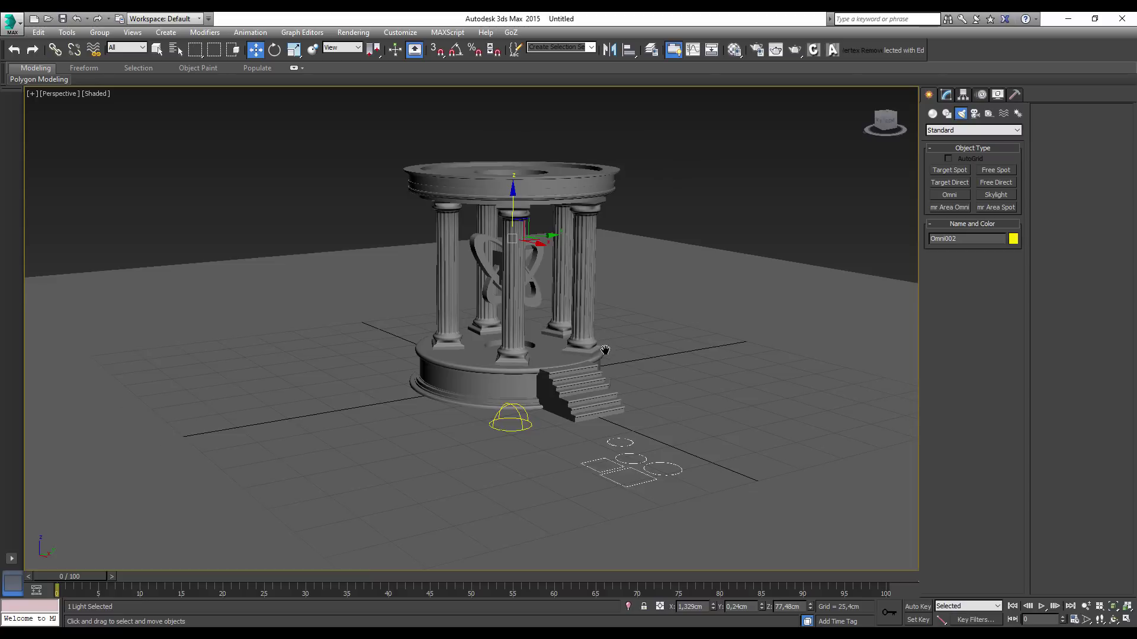
pyautogui.scroll(3, 546, 305)
pyautogui.scroll(3, 547, 305)
pyautogui.scroll(-2, 546, 306)
pyautogui.scroll(-1, 551, 307)
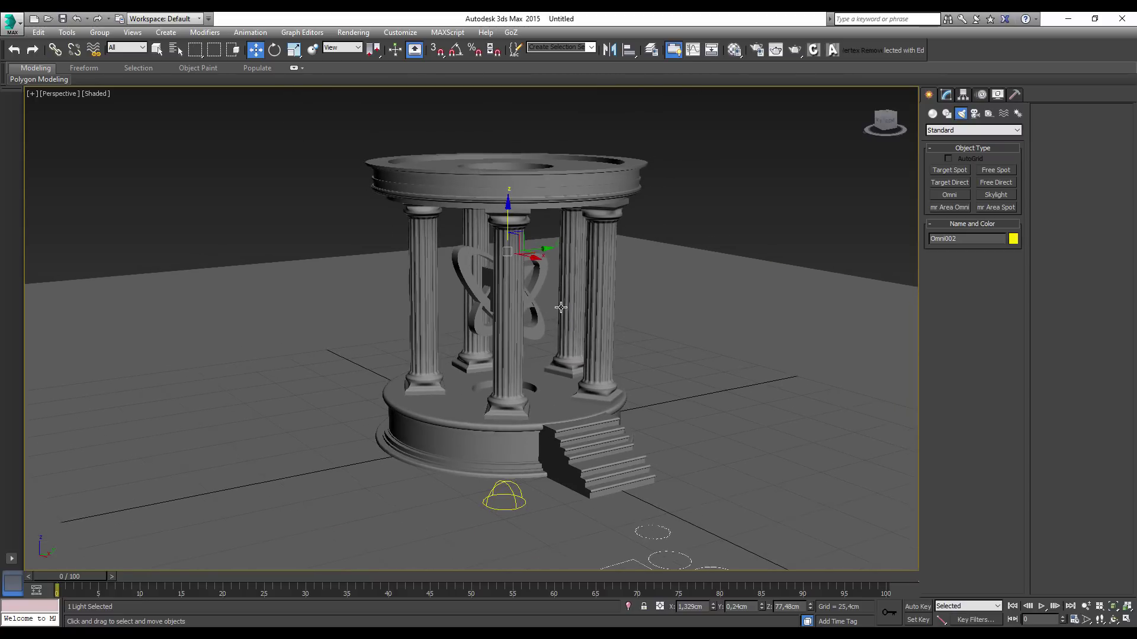
pyautogui.scroll(1, 562, 320)
# Render a test image, close it, then select Shape2 and turn on Edged Faces
pyautogui.hotkey('shift', 'q')
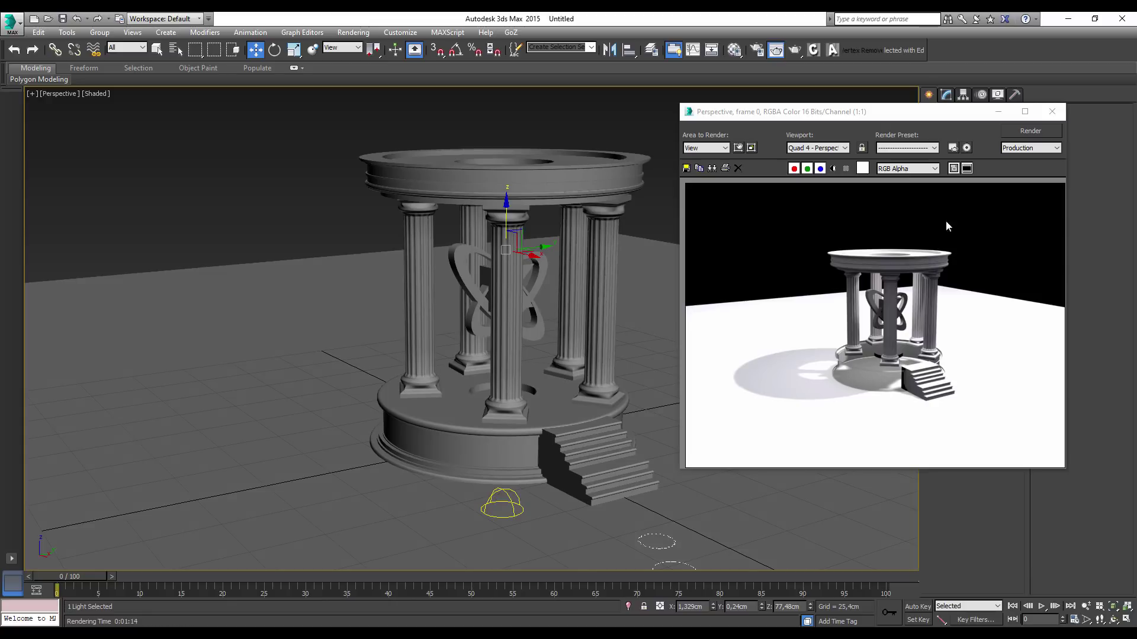
pyautogui.click(1052, 111)
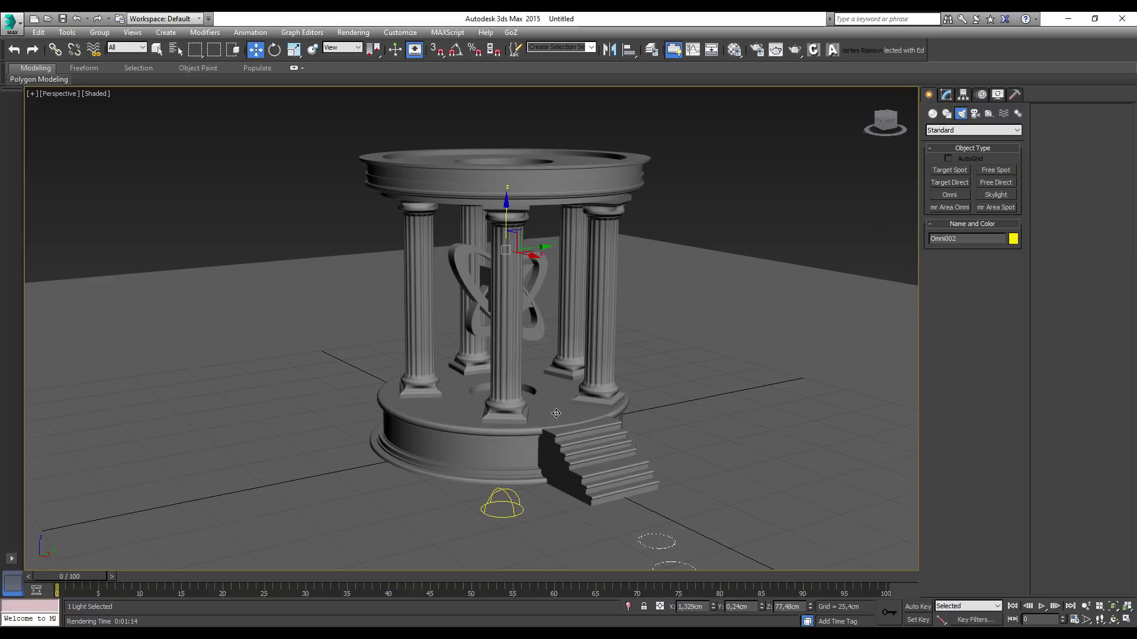
pyautogui.click(555, 413)
pyautogui.press('F4')
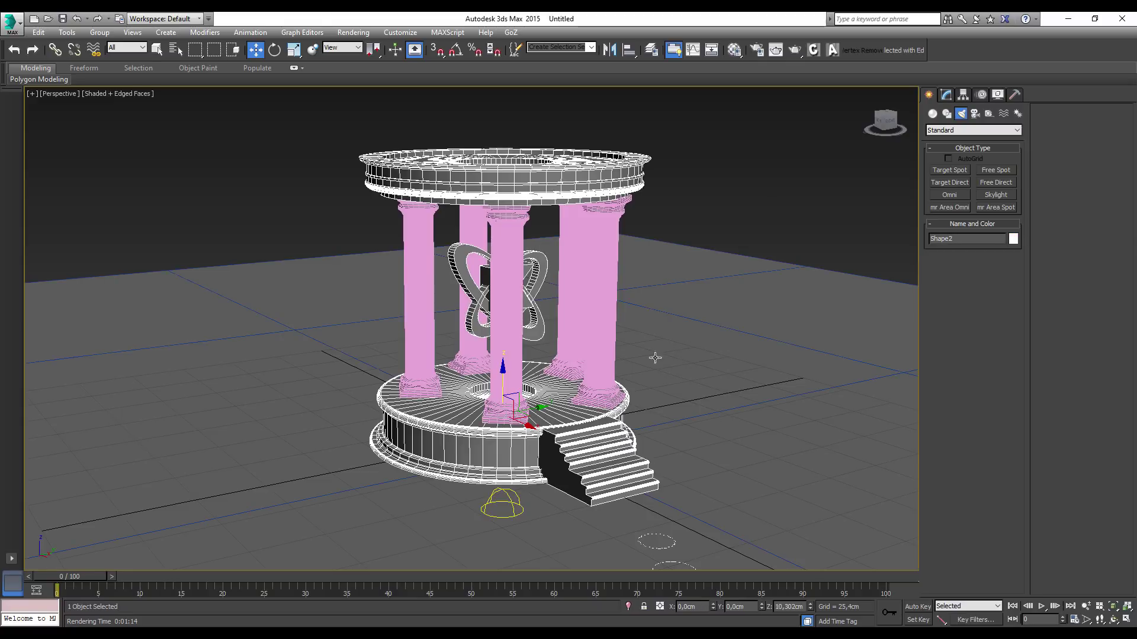
# Try a Normal modifier on Shape2, then remove it again
pyautogui.click(945, 95)
pyautogui.click(1018, 128)
pyautogui.scroll(-5, 1011, 229)
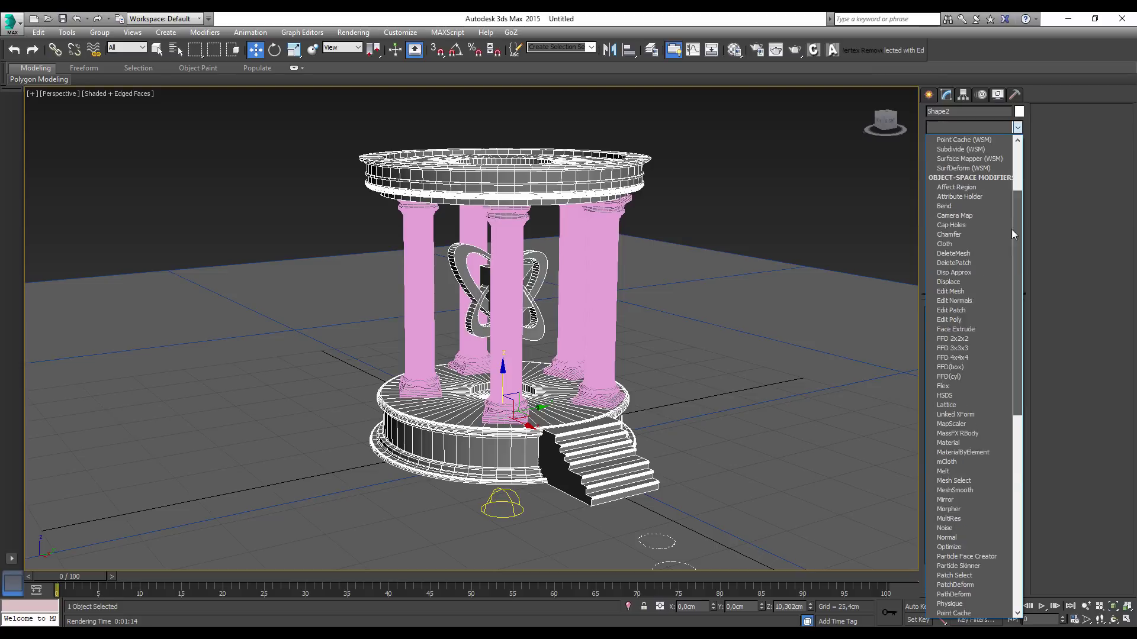
pyautogui.scroll(-5, 1001, 339)
pyautogui.scroll(-3, 970, 234)
pyautogui.click(954, 215)
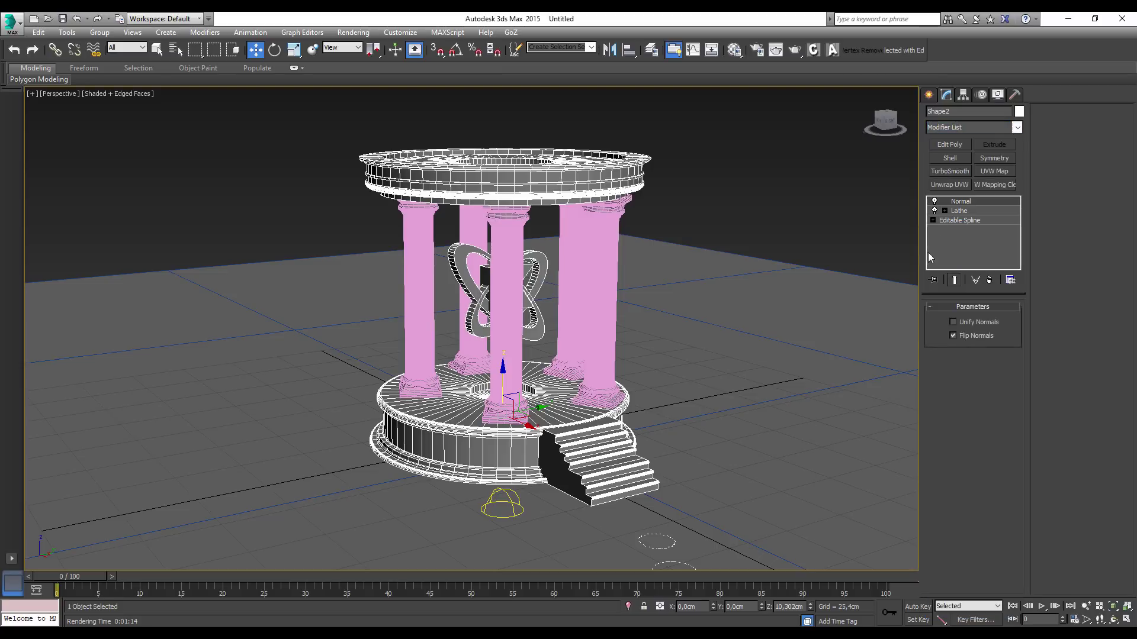
pyautogui.click(990, 280)
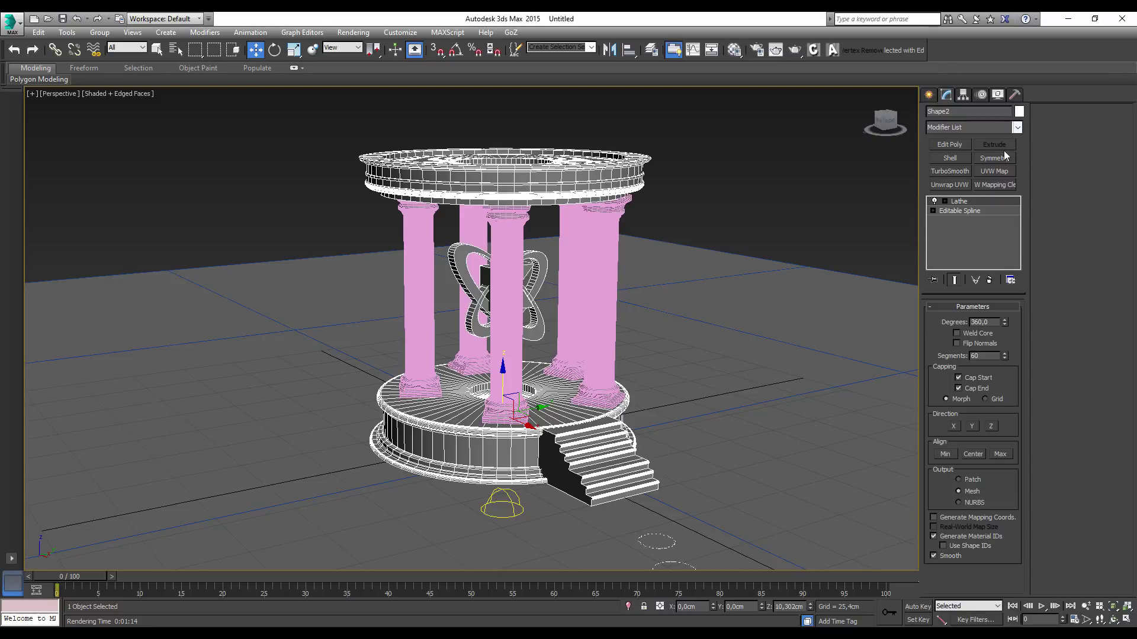
# Add Edit Poly to Shape2 and select the whole base platform element
pyautogui.click(1017, 129)
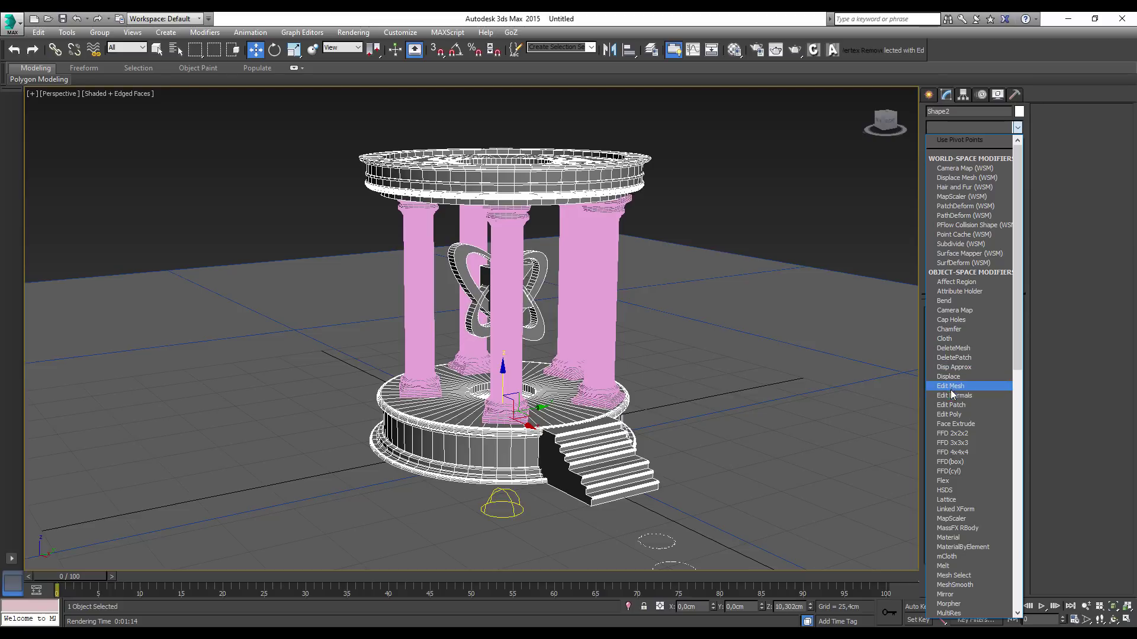
pyautogui.click(952, 415)
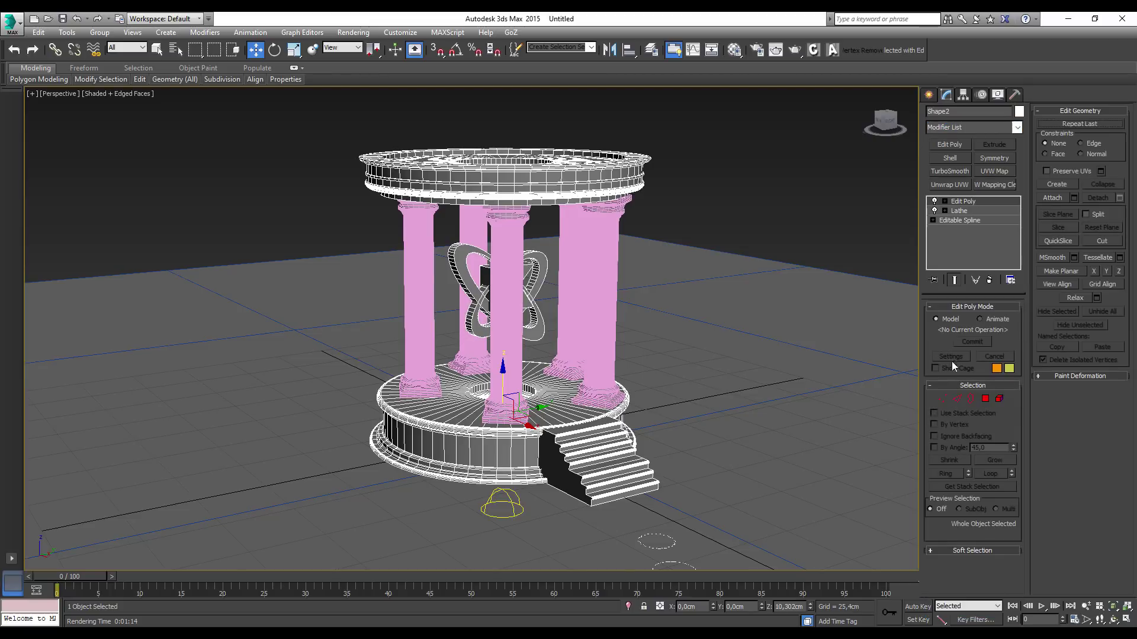
pyautogui.click(1000, 399)
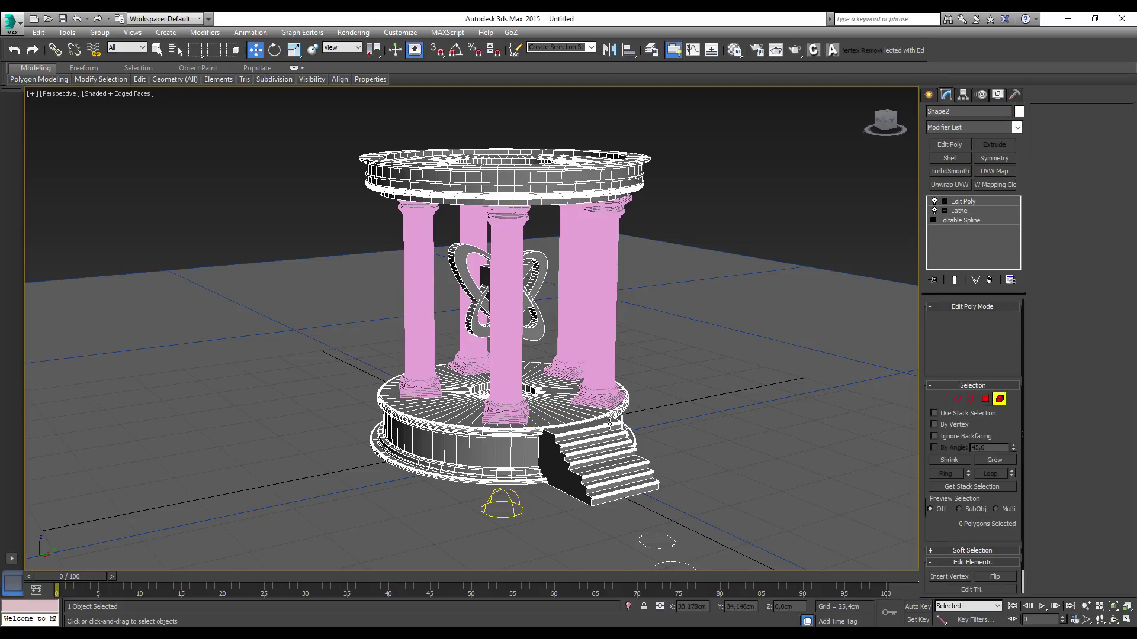
pyautogui.click(572, 410)
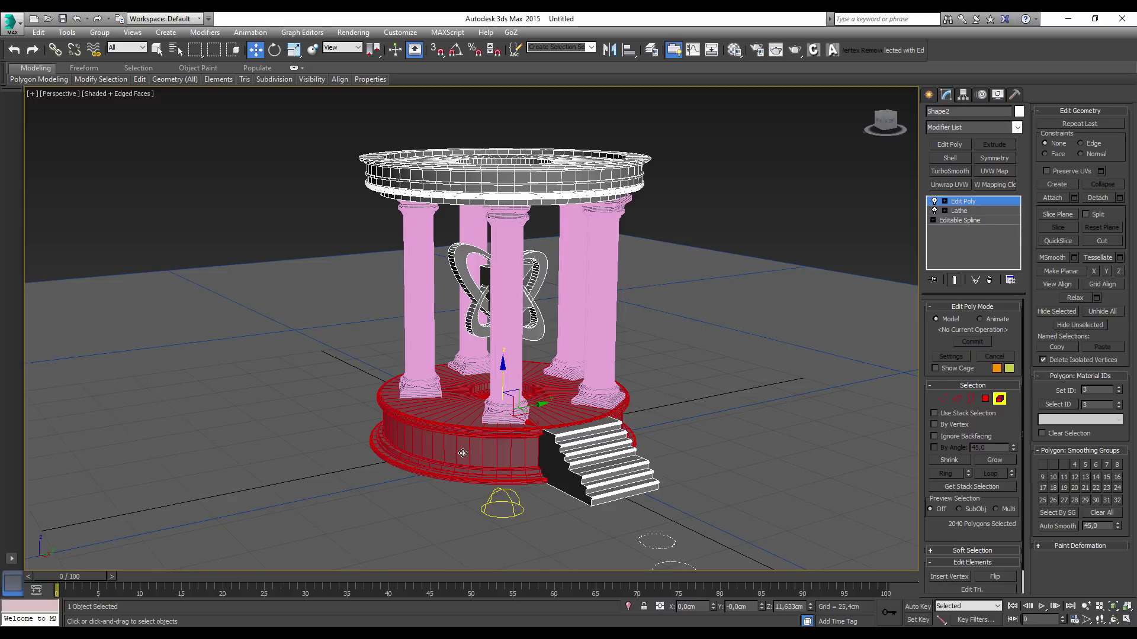
# Flip the normals of the selected base element
pyautogui.scroll(-2, 480, 459)
pyautogui.scroll(4, 503, 463)
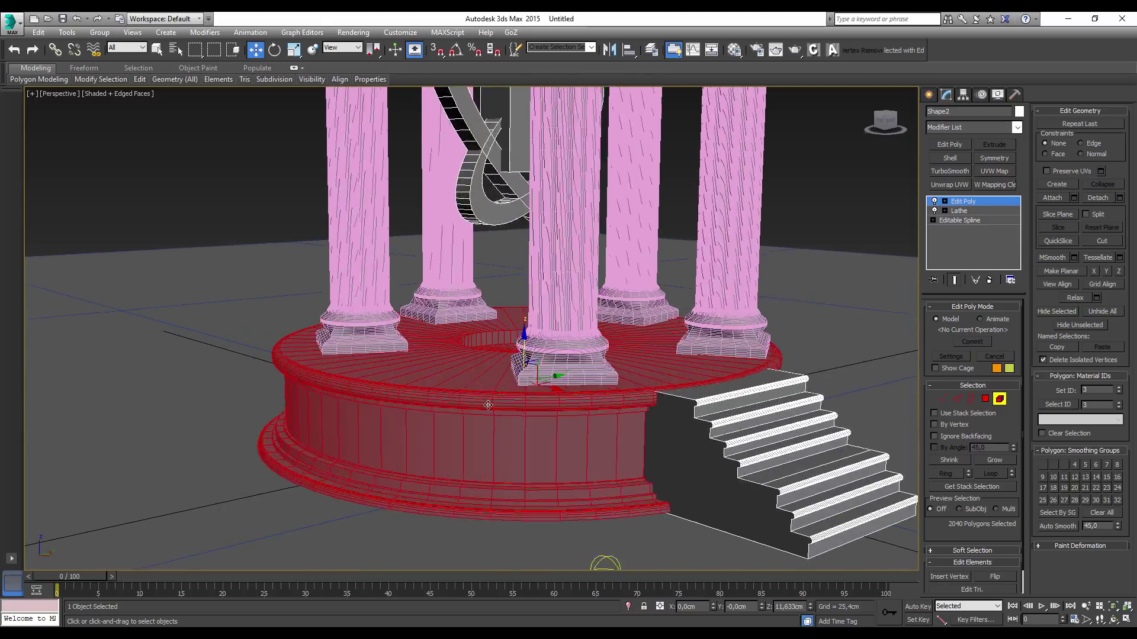
pyautogui.scroll(-1, 520, 467)
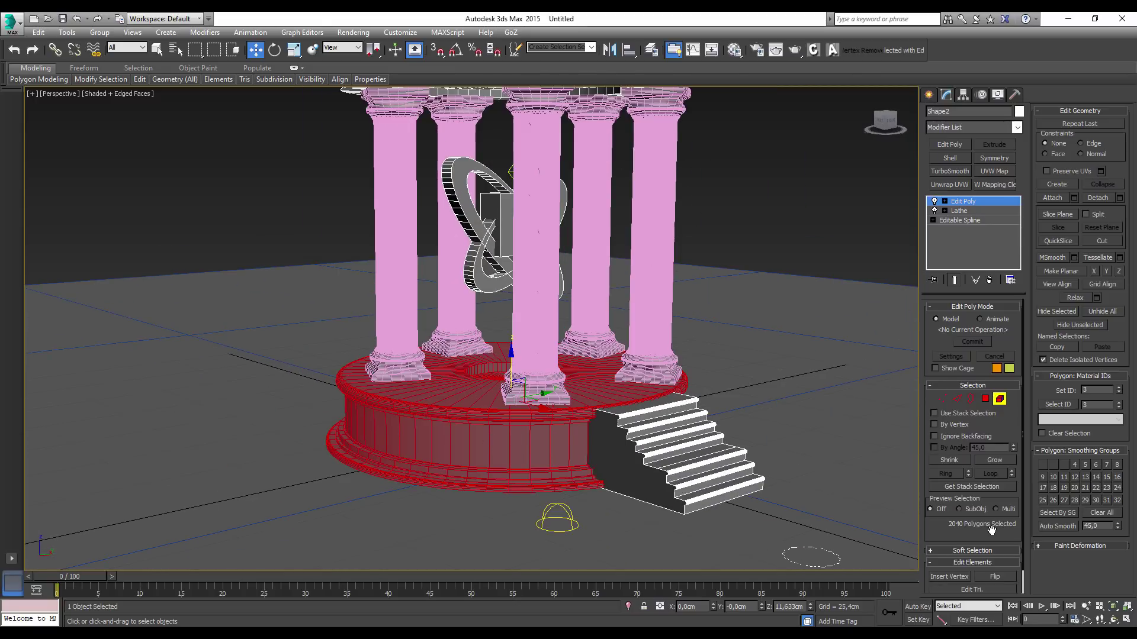
pyautogui.click(995, 577)
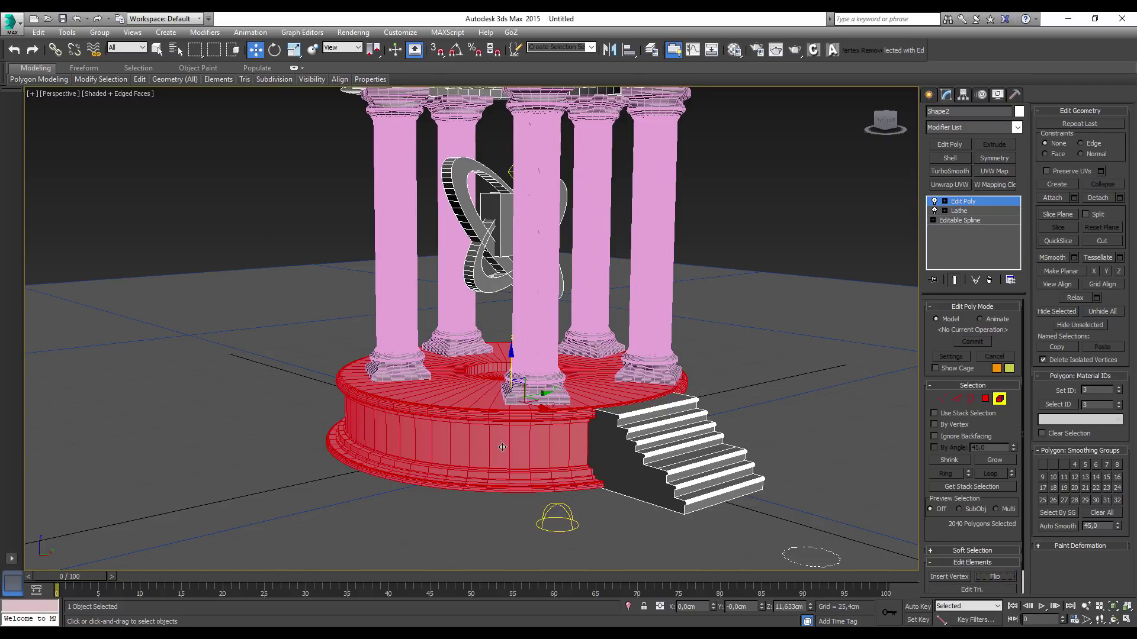
# Select the platform's top and front polygons and flip their normals
pyautogui.moveTo(500, 448); pyautogui.dragTo(534, 529, button='middle')
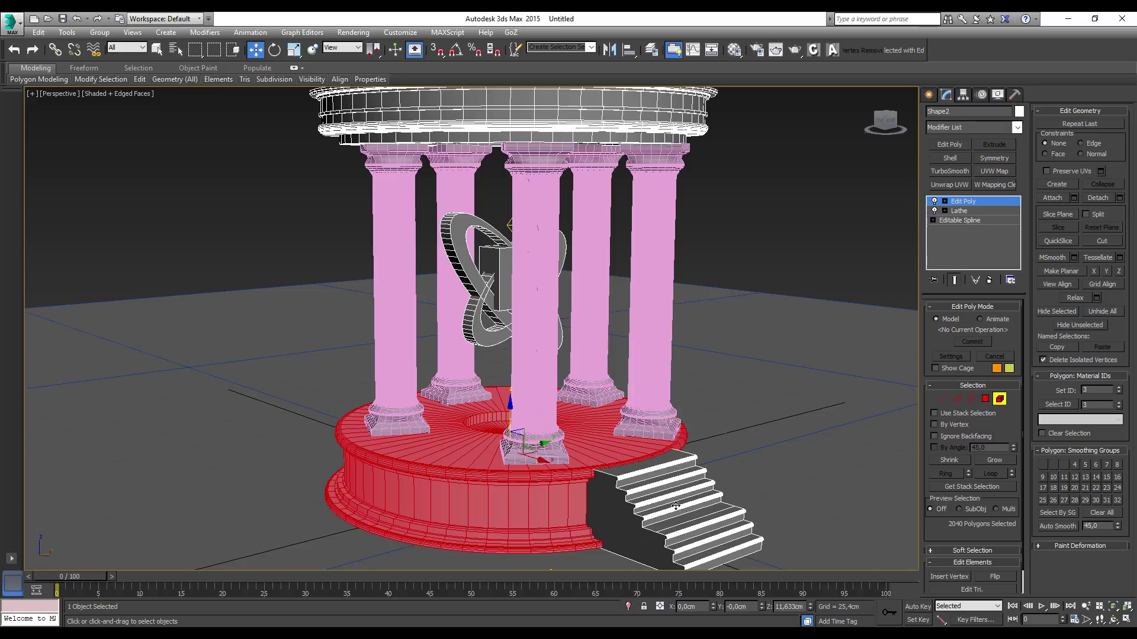
pyautogui.click(985, 400)
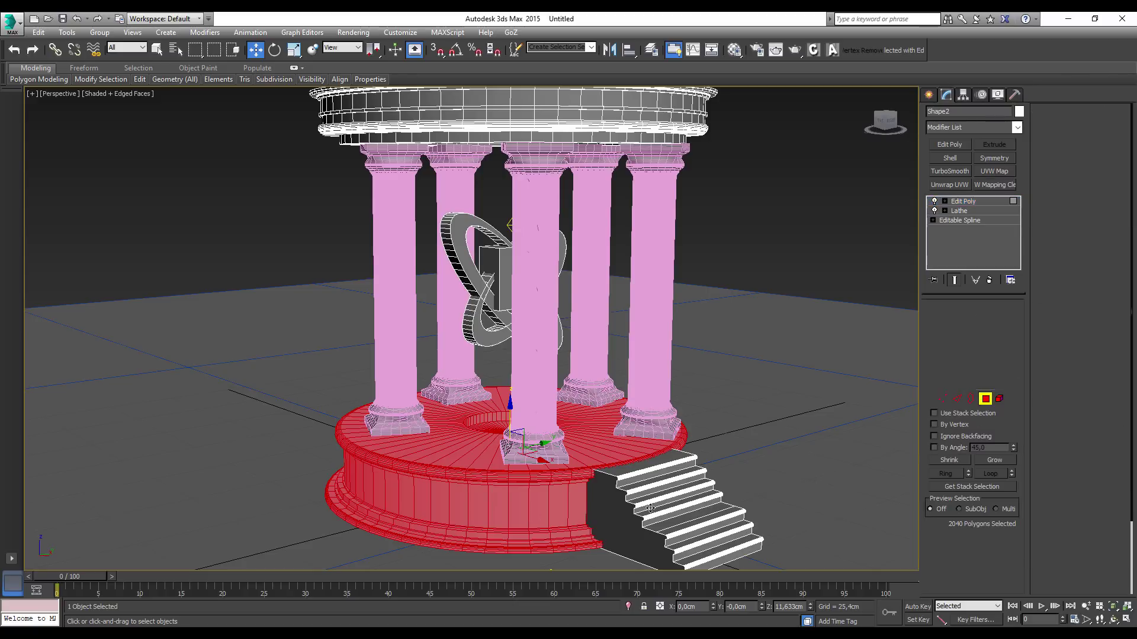
pyautogui.click(455, 551)
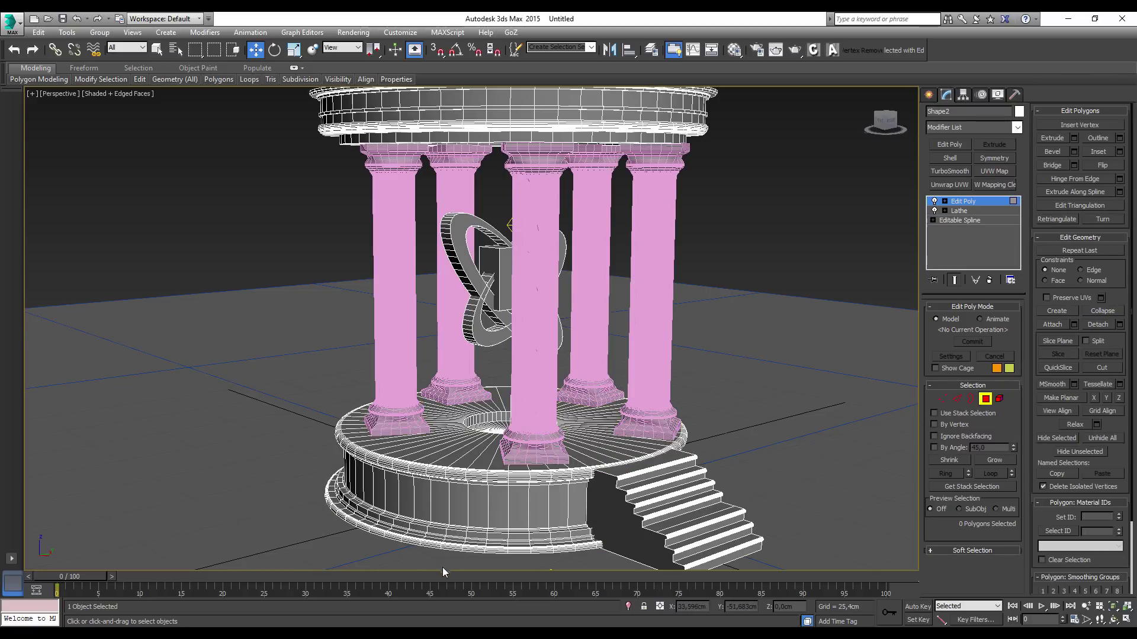
pyautogui.moveTo(426, 391); pyautogui.dragTo(914, 536)
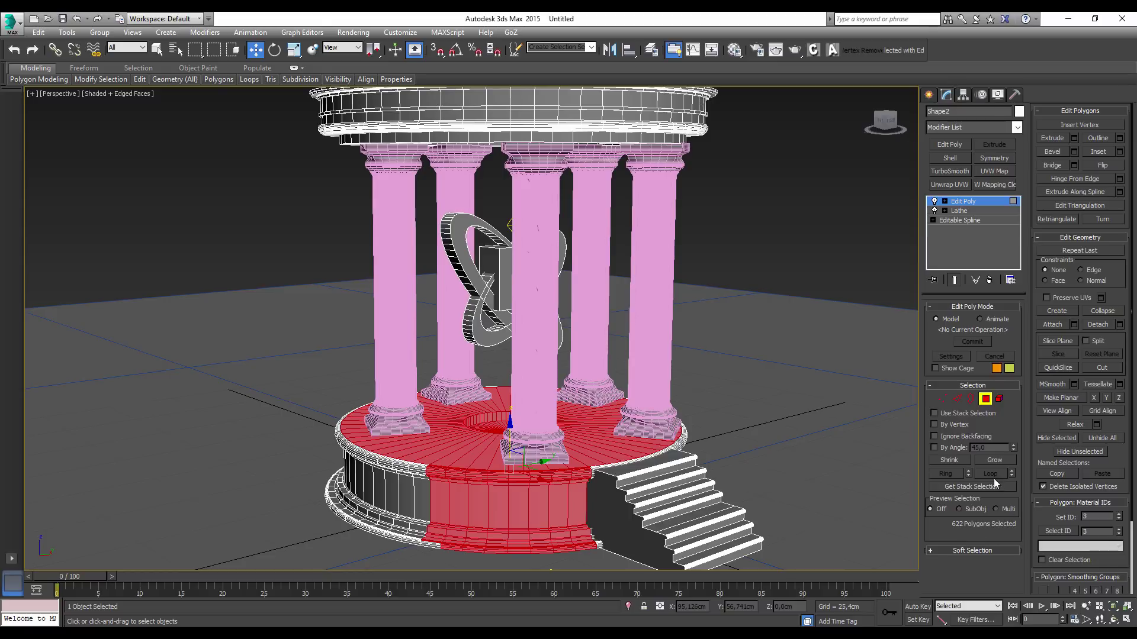
pyautogui.click(1102, 164)
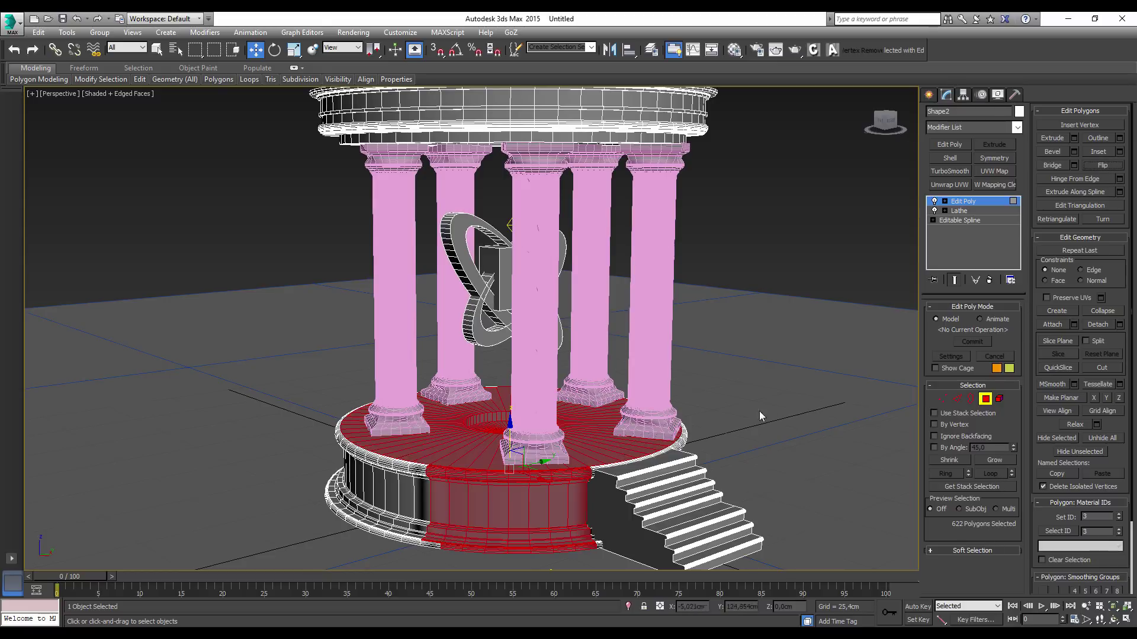
# Select the outer ring and central pedestal elements of the base
pyautogui.click(998, 399)
pyautogui.click(727, 413)
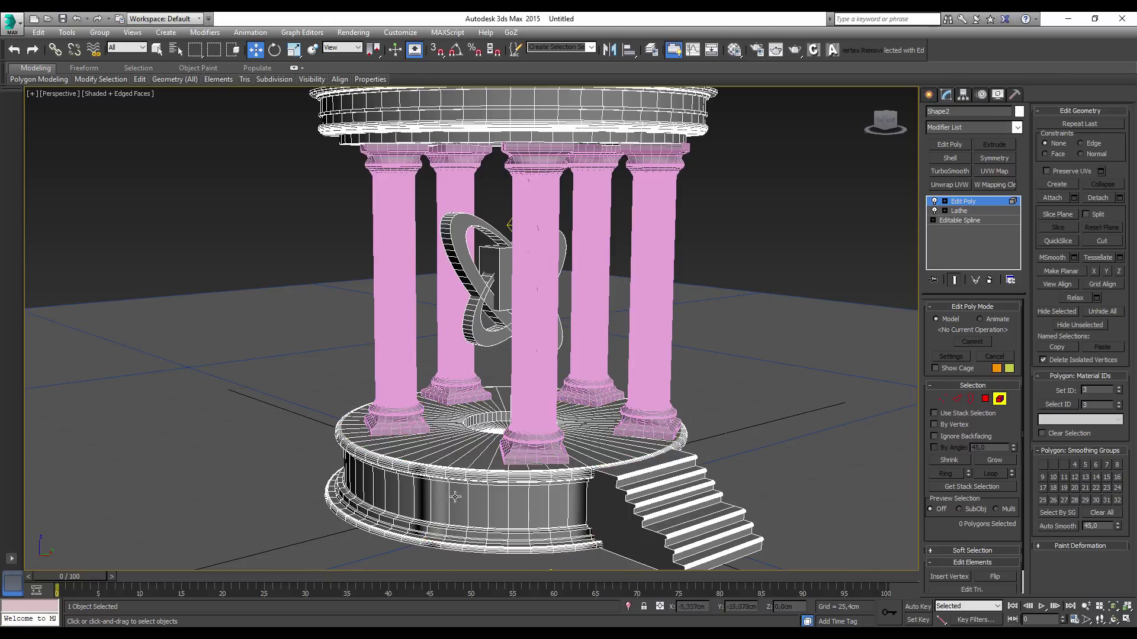
pyautogui.click(487, 497)
pyautogui.click(410, 485)
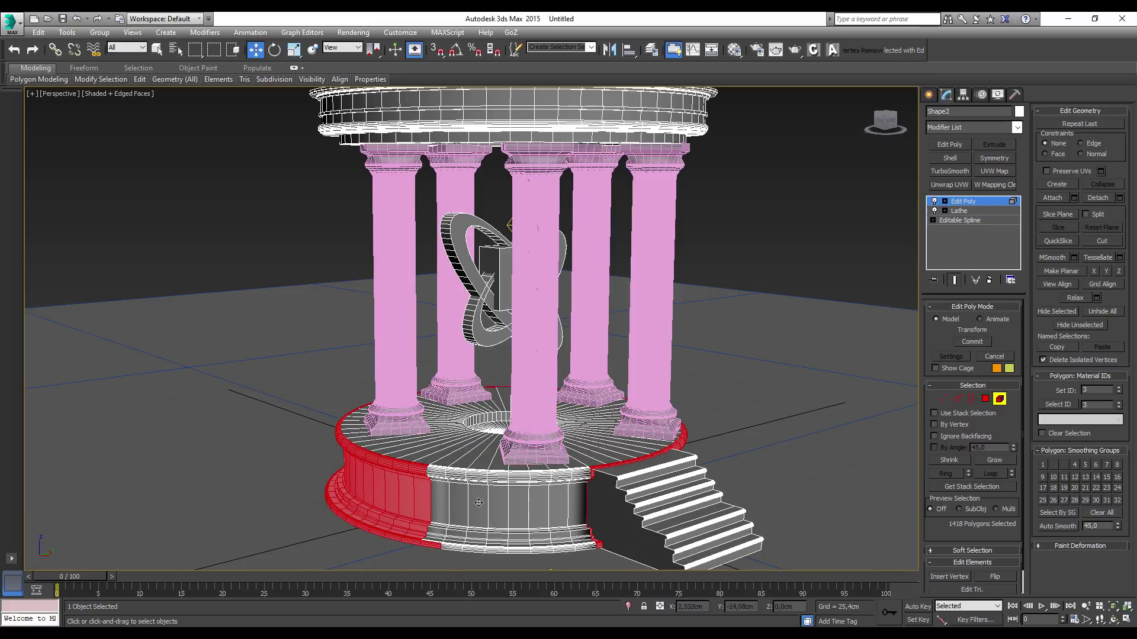
pyautogui.keyDown('ctrl'); pyautogui.click(481, 505); pyautogui.keyUp('ctrl')
pyautogui.moveTo(482, 505); pyautogui.dragTo(487, 509)
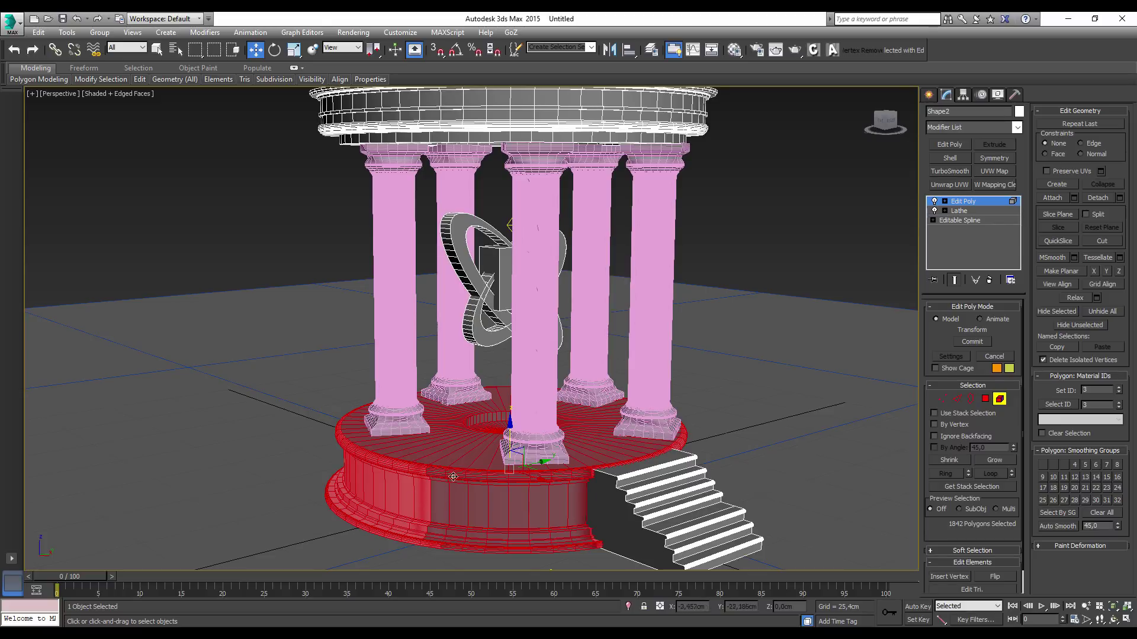
# Undo the accidental move and reselect the whole base element
pyautogui.hotkey('ctrl', 'd')
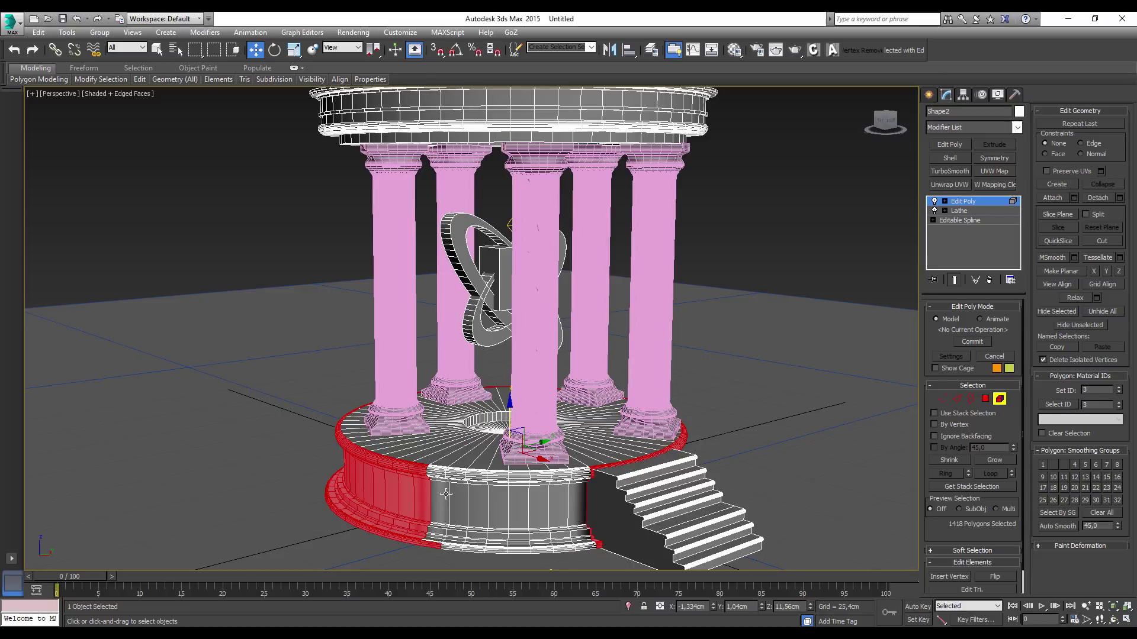
pyautogui.click(484, 484)
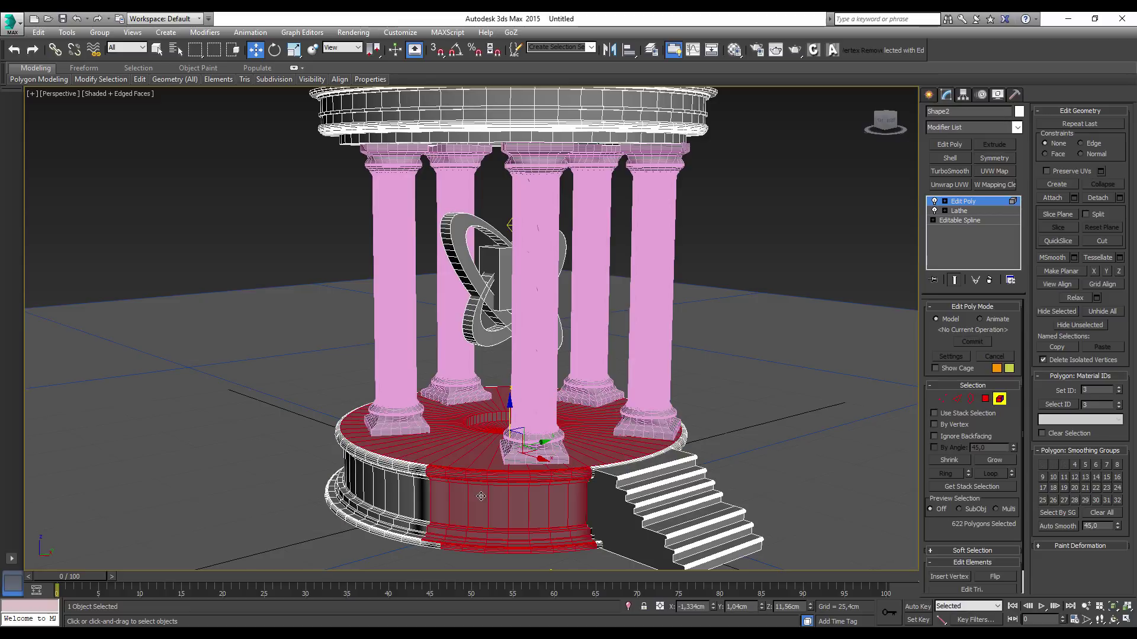
pyautogui.hotkey('ctrl', 'd')
pyautogui.click(526, 487)
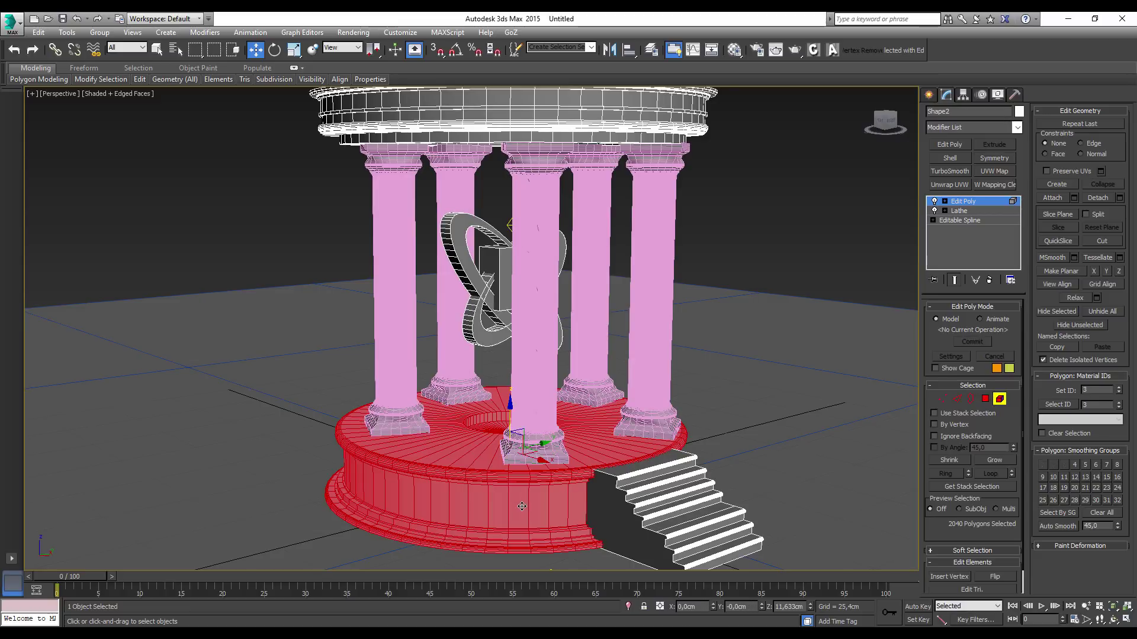
pyautogui.scroll(-5, 758, 395)
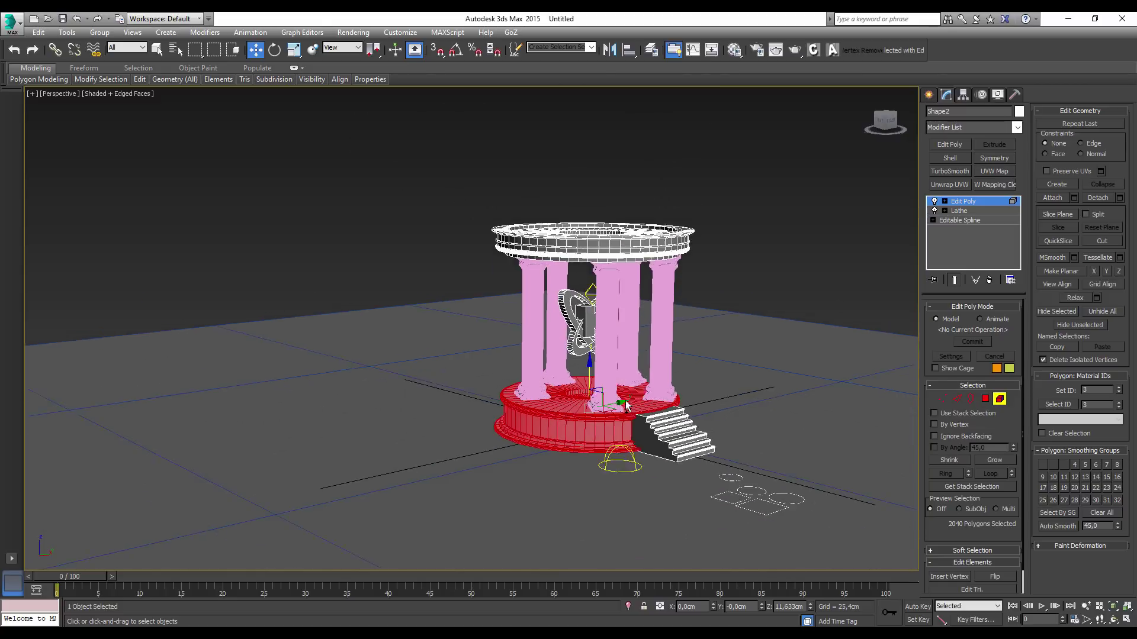
pyautogui.moveTo(711, 385)
pyautogui.keyDown('alt'); pyautogui.mouseDown(button='middle')
pyautogui.moveTo(655, 361)
pyautogui.moveTo(596, 374)
pyautogui.moveTo(650, 371)
pyautogui.moveTo(599, 384)
pyautogui.moveTo(642, 402)
pyautogui.mouseUp(button='middle'); pyautogui.keyUp('alt')
# Turn off Edged Faces, clear the polygon selection, and exit sub-object mode
pyautogui.moveTo(623, 339)
pyautogui.keyDown('alt'); pyautogui.mouseDown(button='middle')
pyautogui.moveTo(591, 388)
pyautogui.moveTo(554, 276)
pyautogui.moveTo(593, 335)
pyautogui.mouseUp(button='middle'); pyautogui.keyUp('alt')
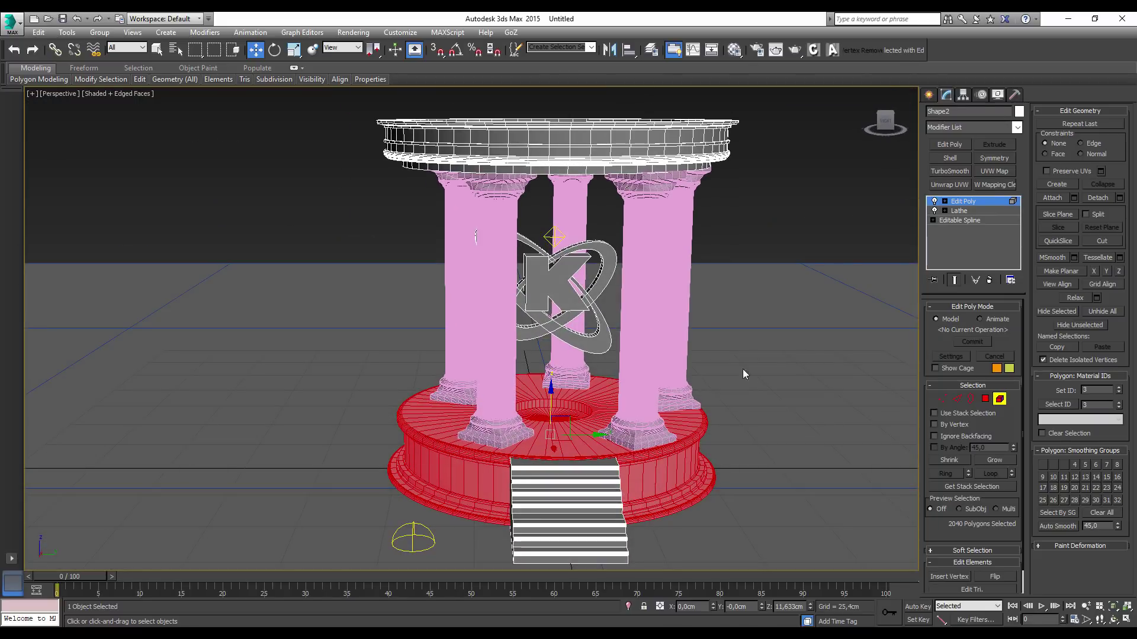
pyautogui.press('F4')
pyautogui.moveTo(760, 412)
pyautogui.keyDown('alt'); pyautogui.mouseDown(button='middle')
pyautogui.moveTo(815, 393)
pyautogui.moveTo(873, 399)
pyautogui.moveTo(779, 395)
pyautogui.moveTo(803, 386)
pyautogui.moveTo(491, 342)
pyautogui.moveTo(731, 335)
pyautogui.moveTo(659, 330)
pyautogui.moveTo(657, 349)
pyautogui.moveTo(664, 330)
pyautogui.mouseUp(button='middle'); pyautogui.keyUp('alt')
pyautogui.click(873, 417)
pyautogui.click(1000, 399)
# Orbit around the temple, ending with the stairs at the front
pyautogui.scroll(-2, 604, 335)
pyautogui.scroll(2, 626, 334)
pyautogui.keyDown('alt'); pyautogui.moveTo(626, 272); pyautogui.dragTo(648, 288, button='middle'); pyautogui.keyUp('alt')
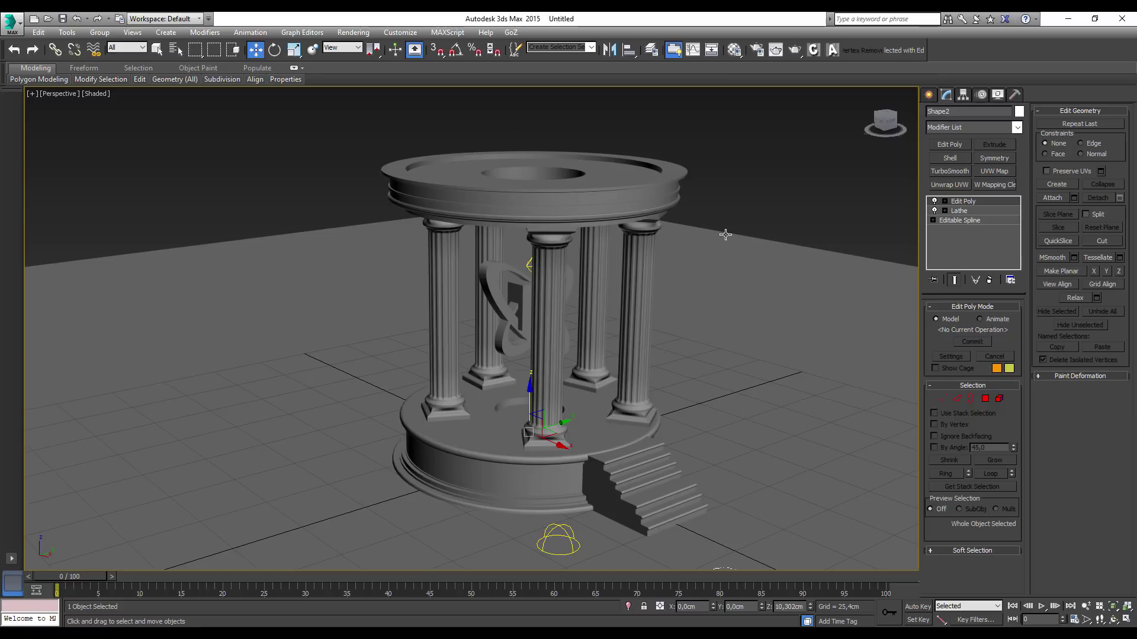
pyautogui.moveTo(700, 275)
pyautogui.keyDown('alt'); pyautogui.mouseDown(button='middle')
pyautogui.moveTo(702, 435)
pyautogui.moveTo(652, 412)
pyautogui.mouseUp(button='middle'); pyautogui.keyUp('alt')
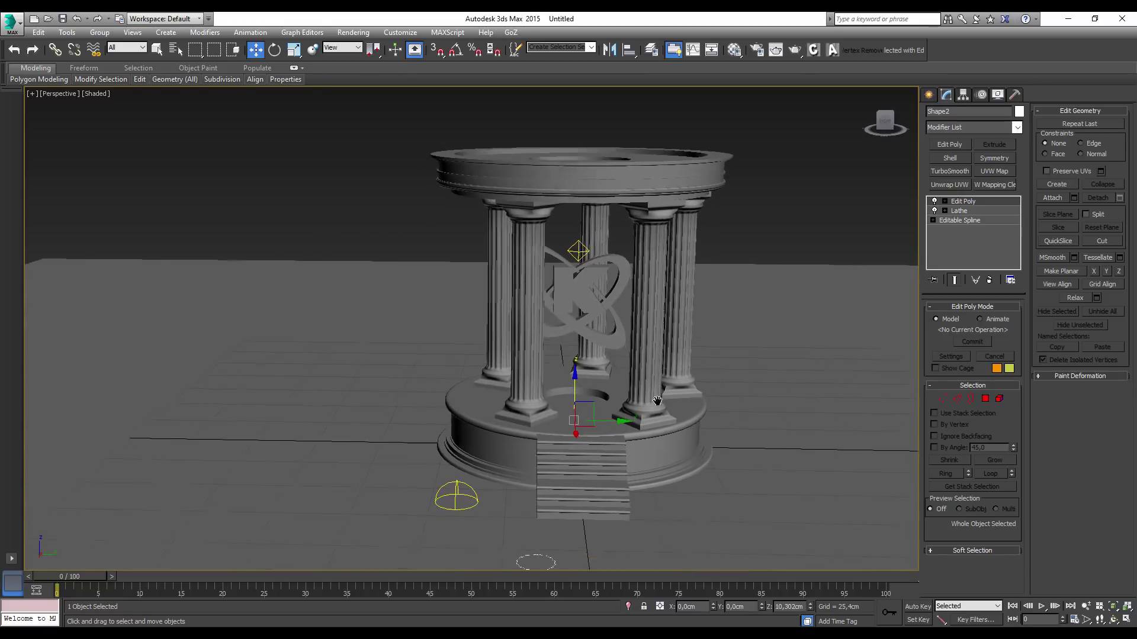